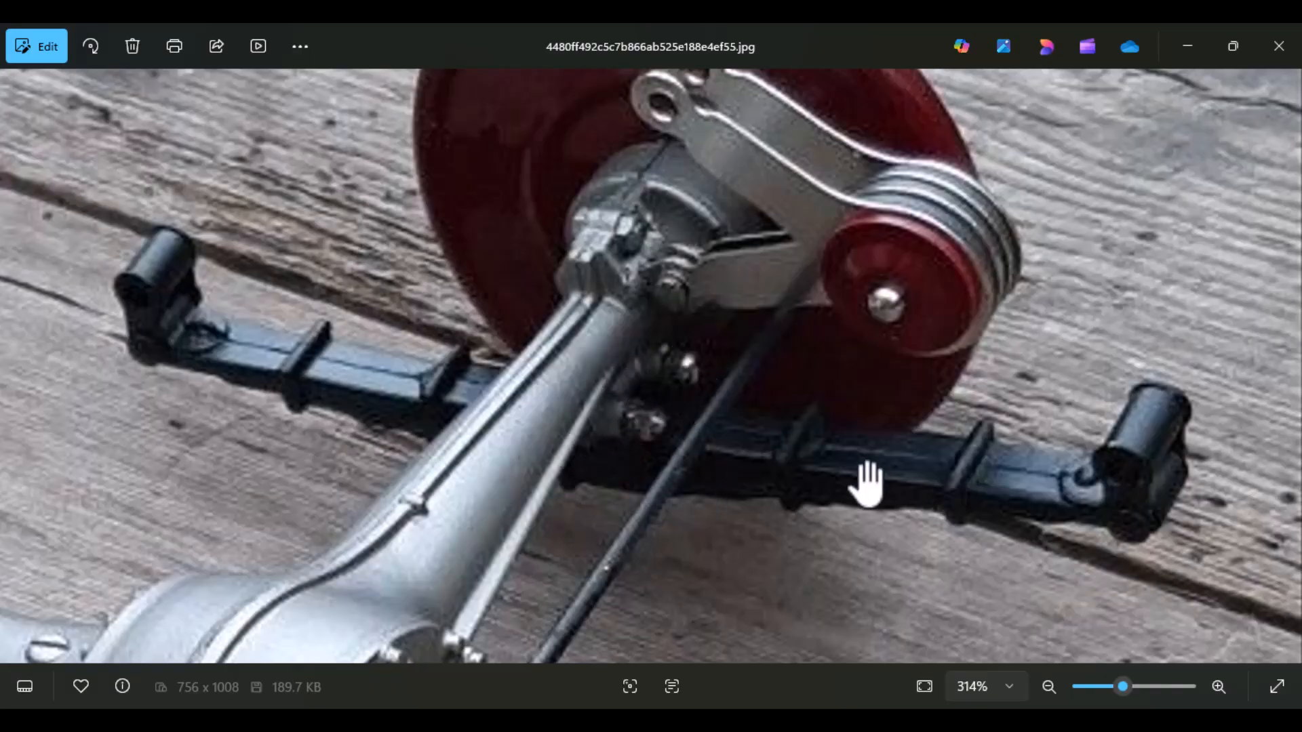
Step: Examine the reference photo of the rear axle, from the wheel-end flange and leaf spring to the differential housing
drag(705, 383, 625, 543)
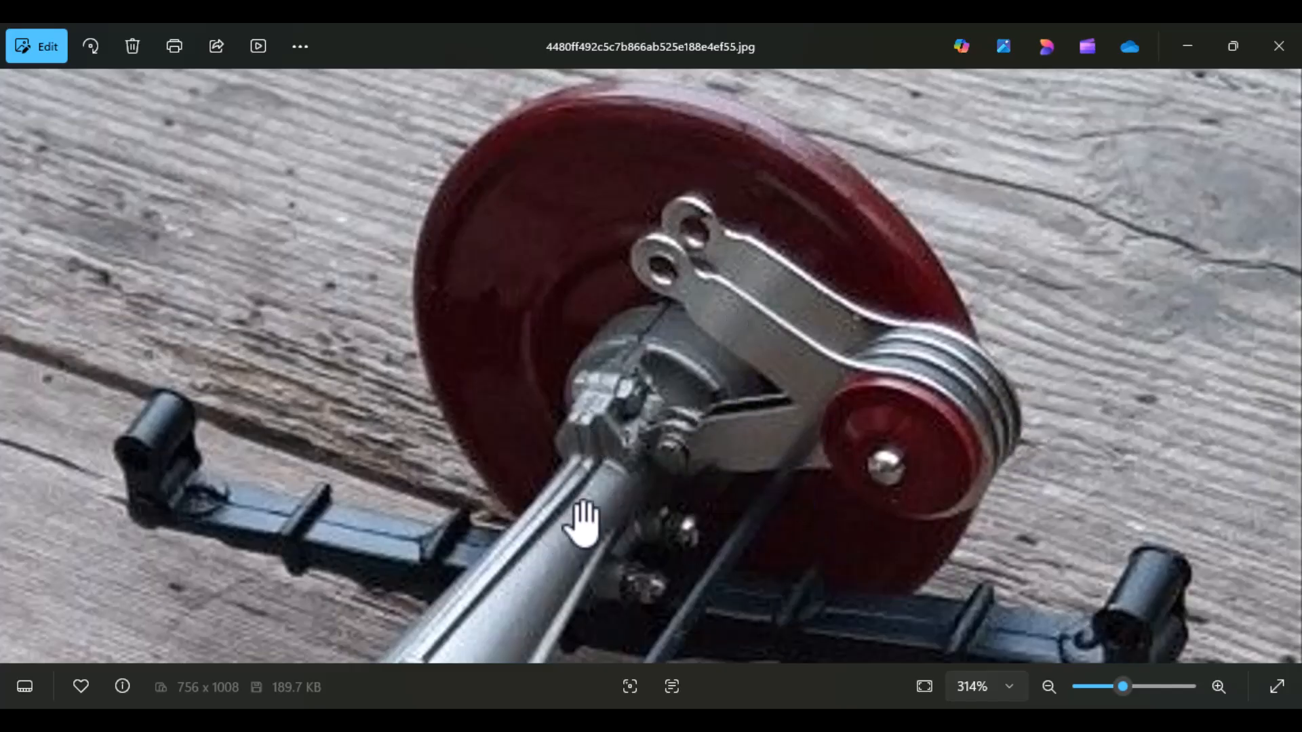
drag(651, 467, 663, 348)
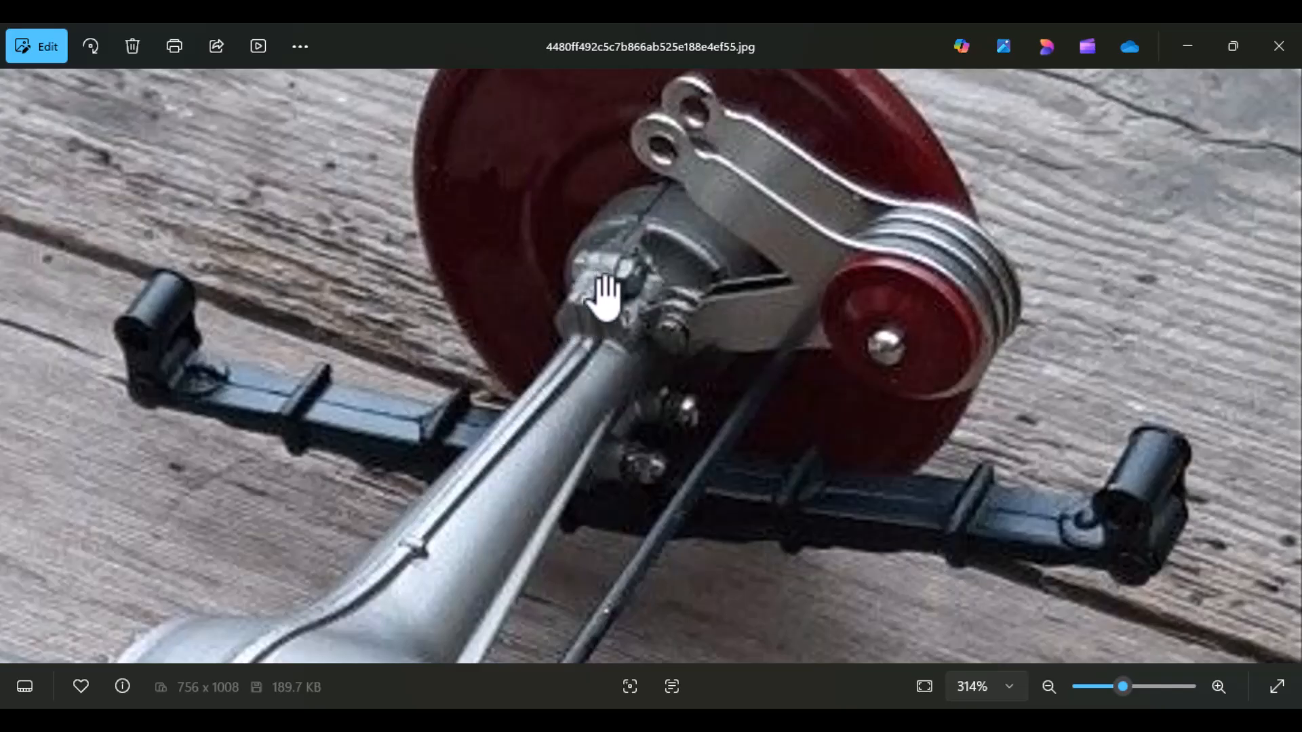
drag(540, 532, 745, 243)
drag(438, 567, 709, 93)
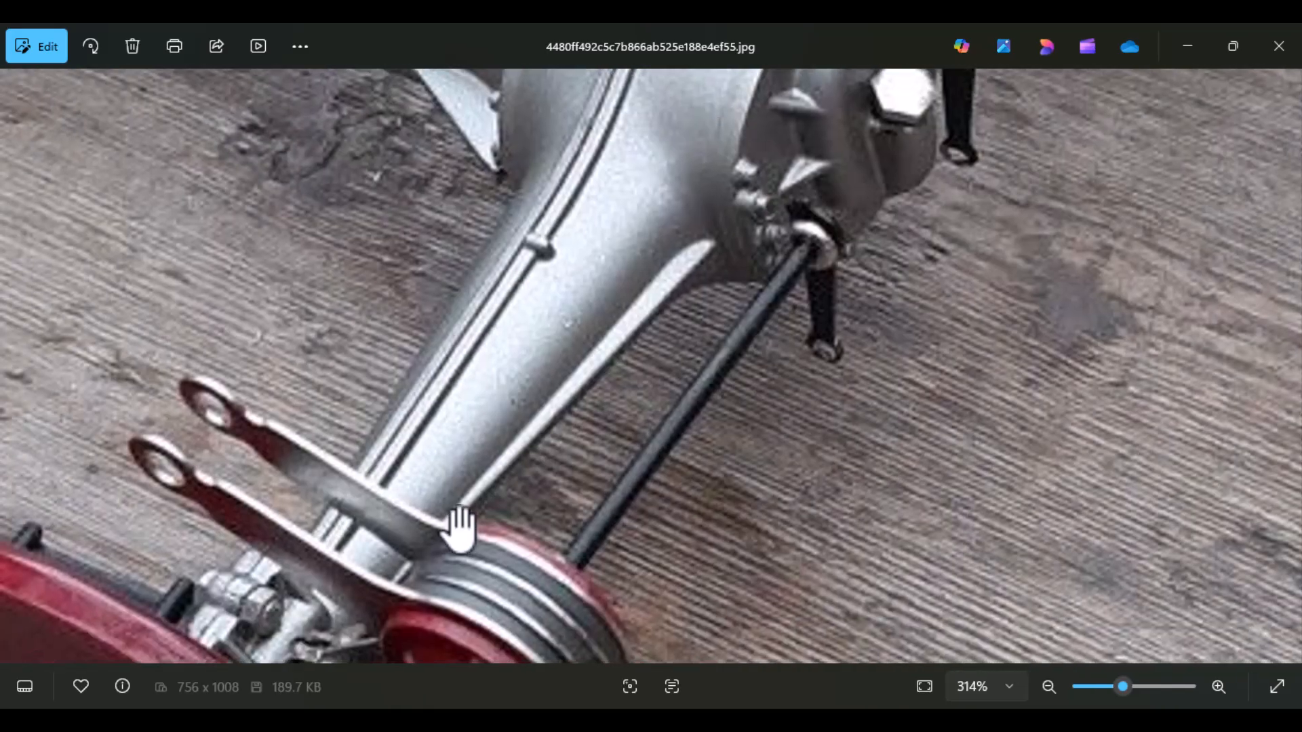
drag(455, 532, 639, 242)
drag(678, 283, 505, 606)
drag(832, 163, 413, 515)
scroll(787, 311, down, 5)
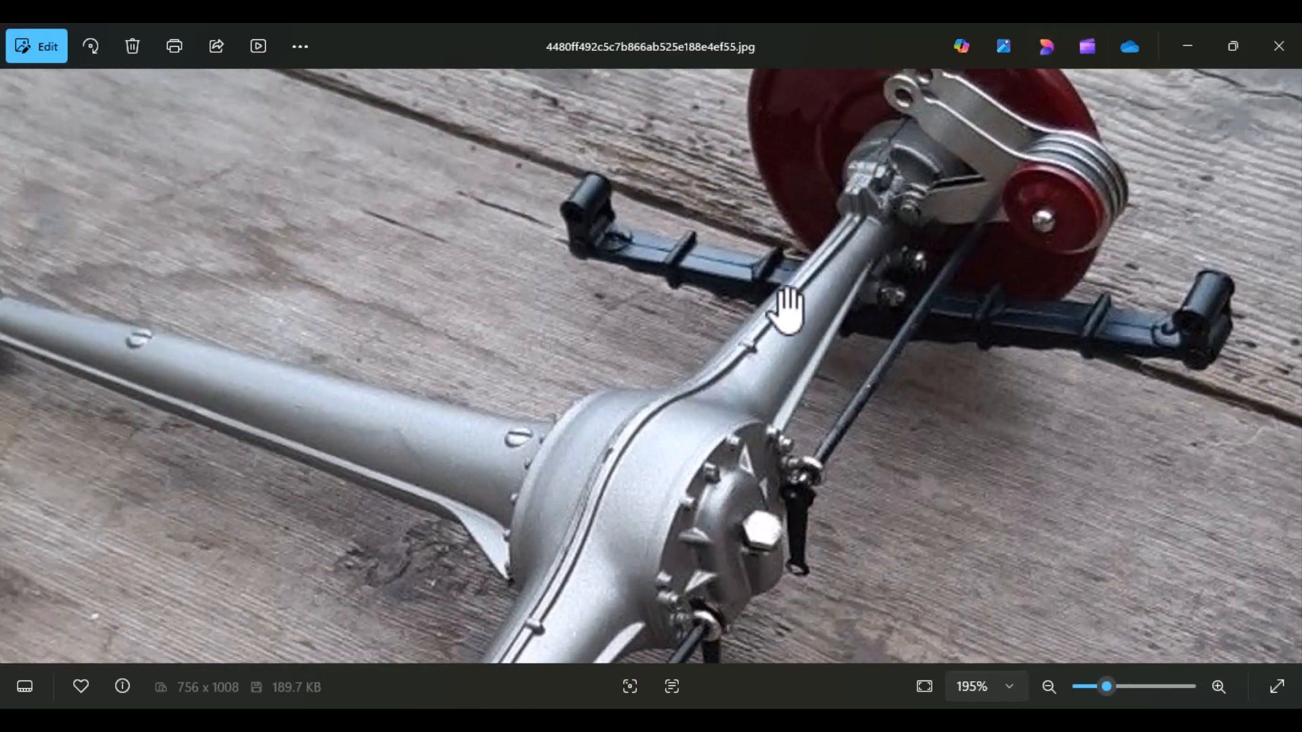
drag(841, 437, 581, 466)
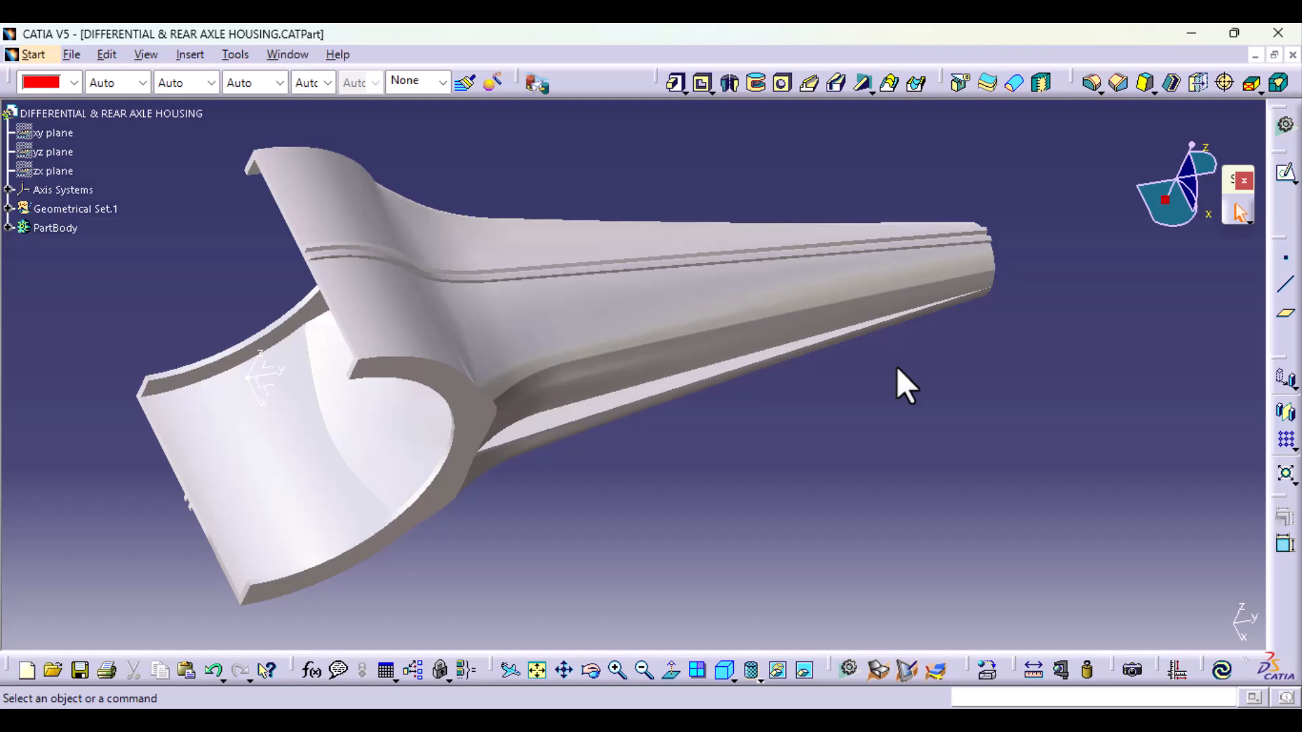
middle_drag(738, 478, 574, 317)
middle_drag(921, 501, 698, 503)
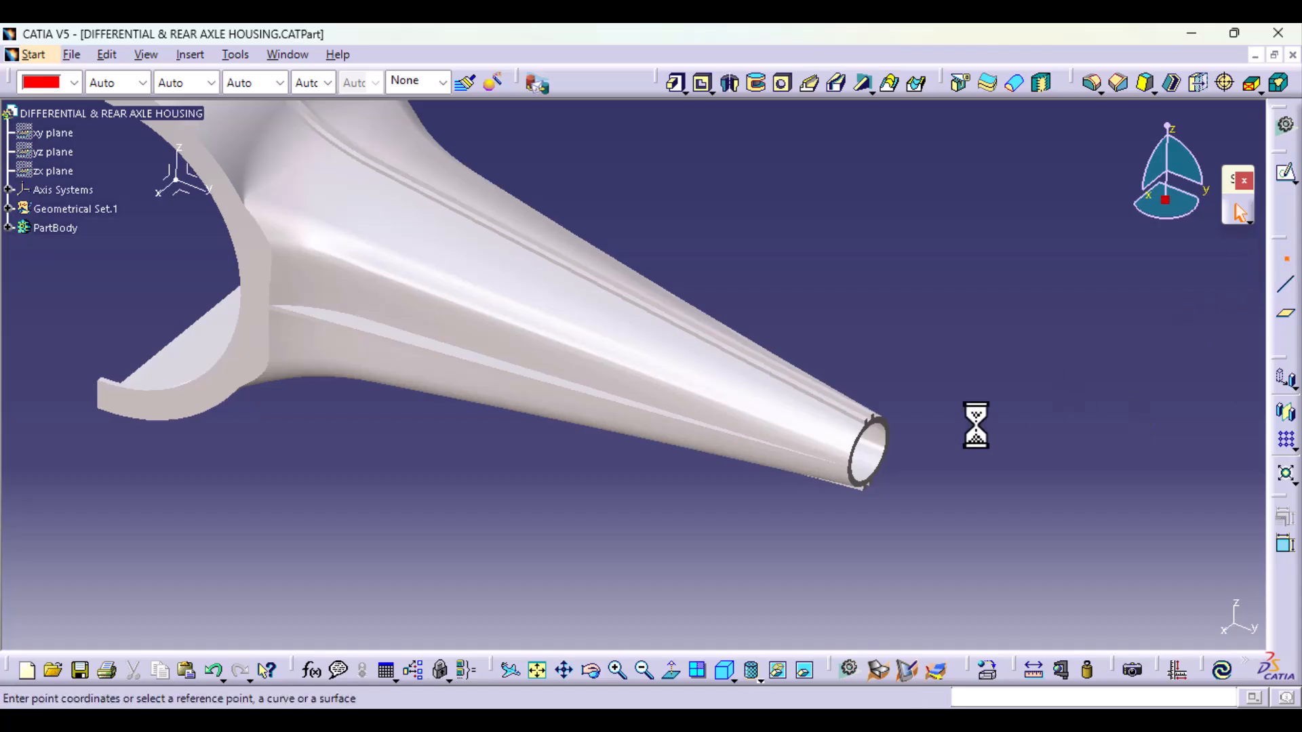
Step: Create a reference point at the centre of the circular inner edge on the axle tube's open end
click(916, 291)
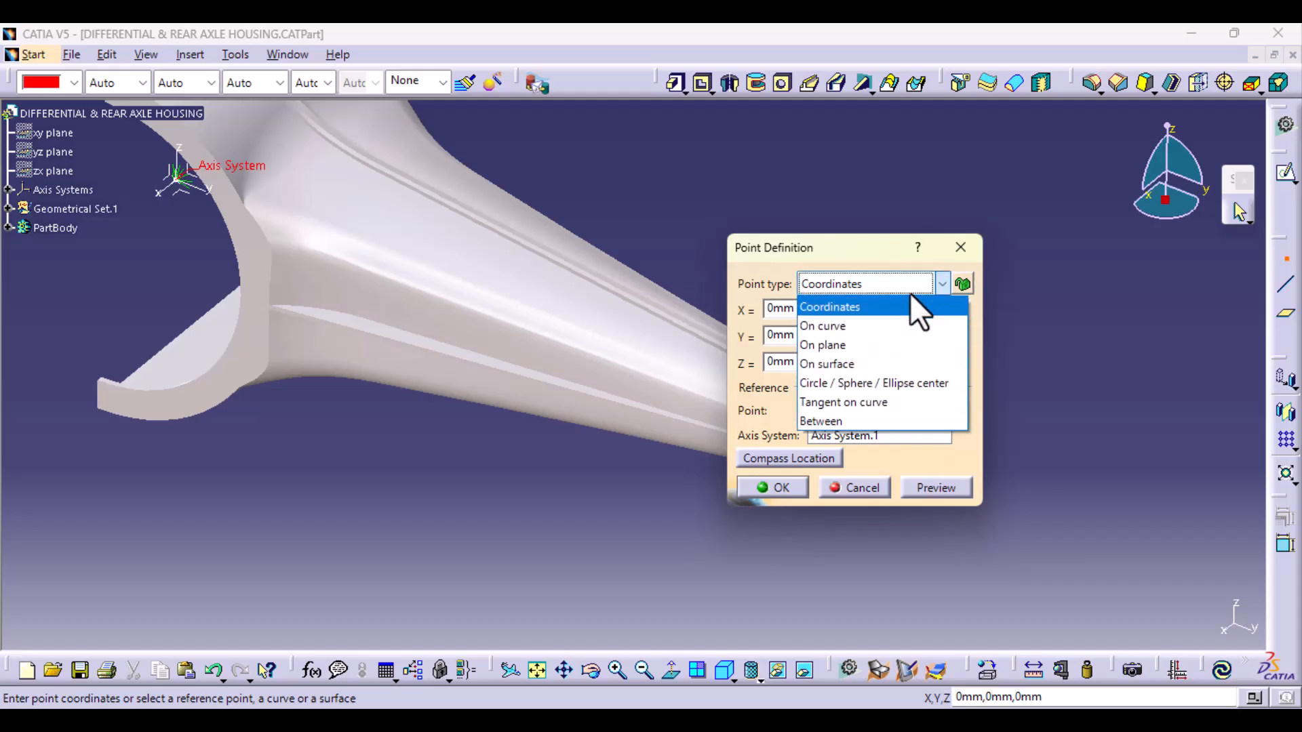
click(885, 389)
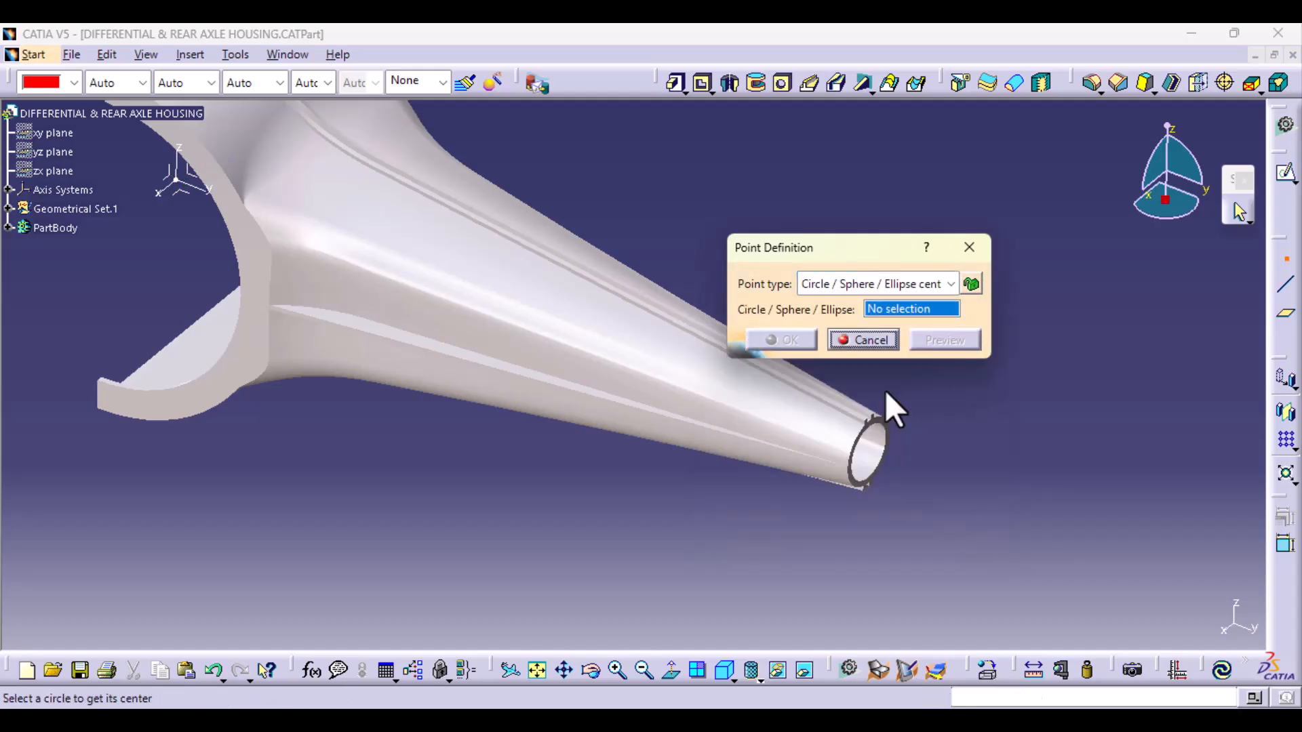
click(874, 463)
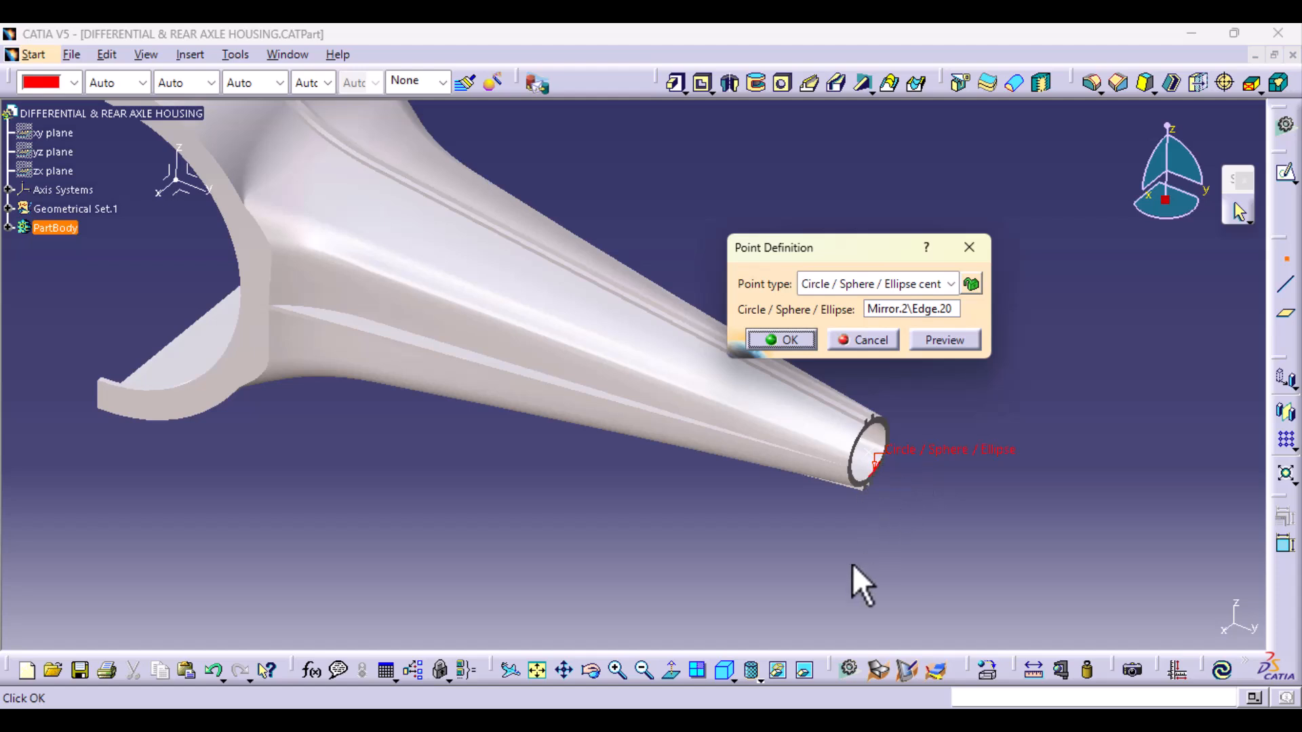
middle_drag(852, 564, 367, 441)
middle_drag(836, 573, 811, 457)
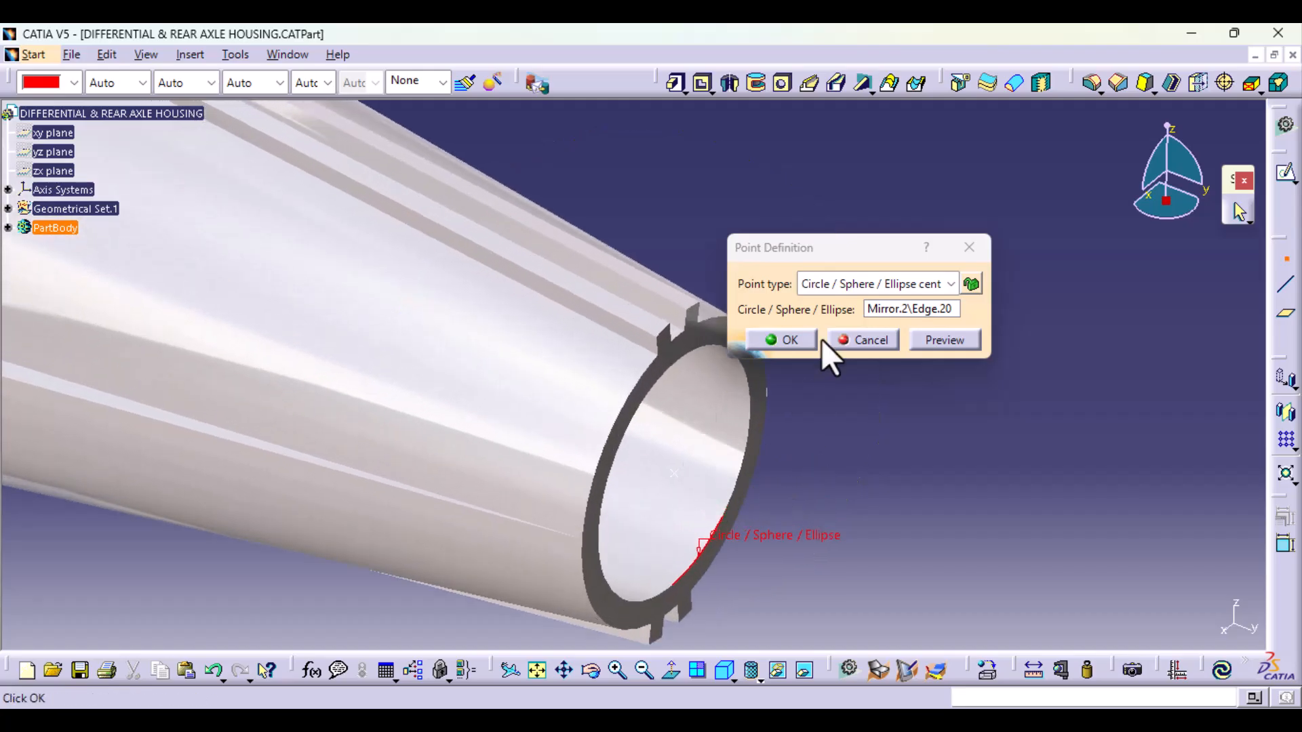
click(794, 339)
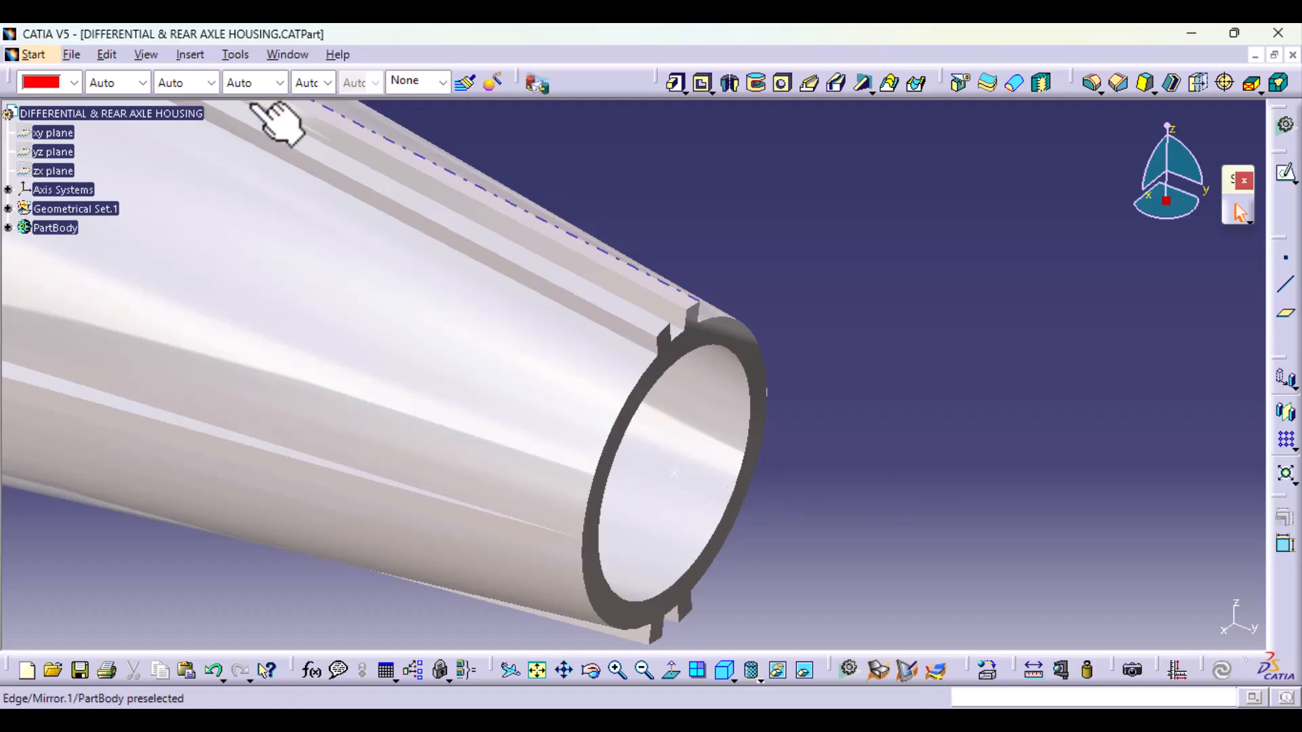
Step: Start a standard axis system with its origin at the centre point of the tube end
click(182, 54)
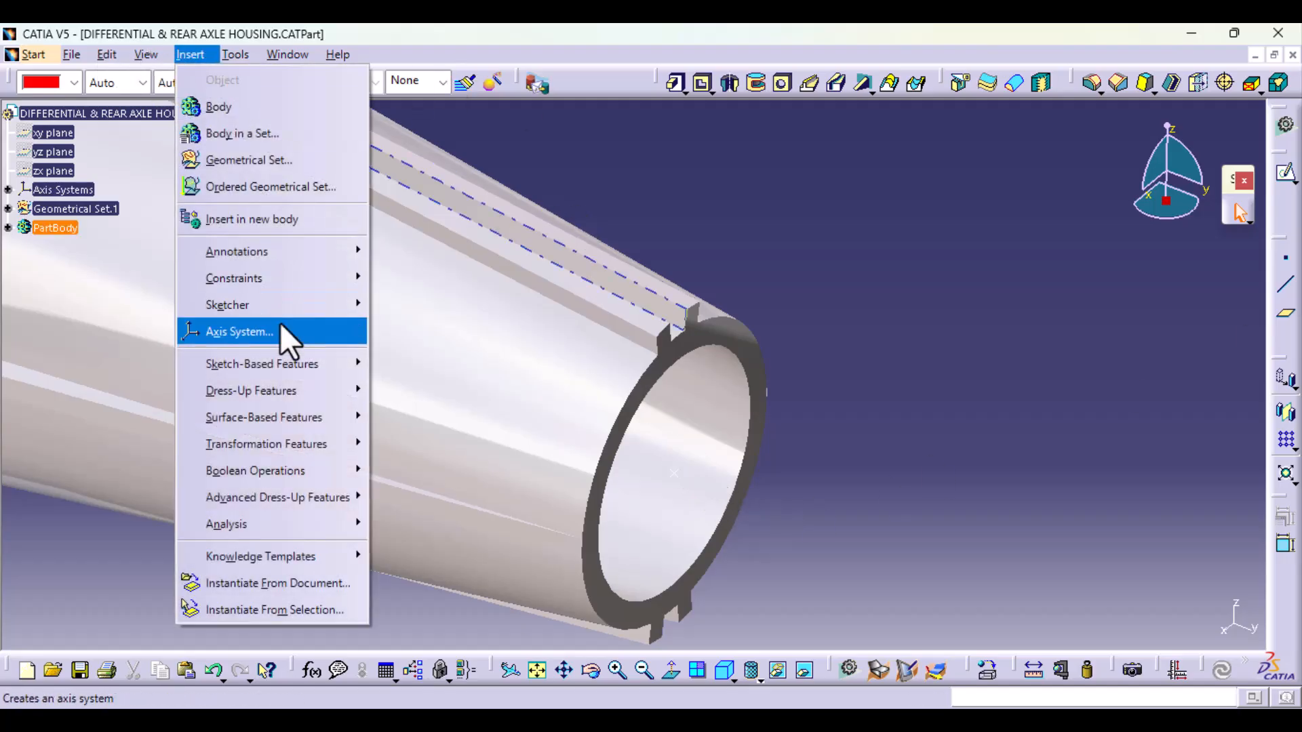
click(280, 324)
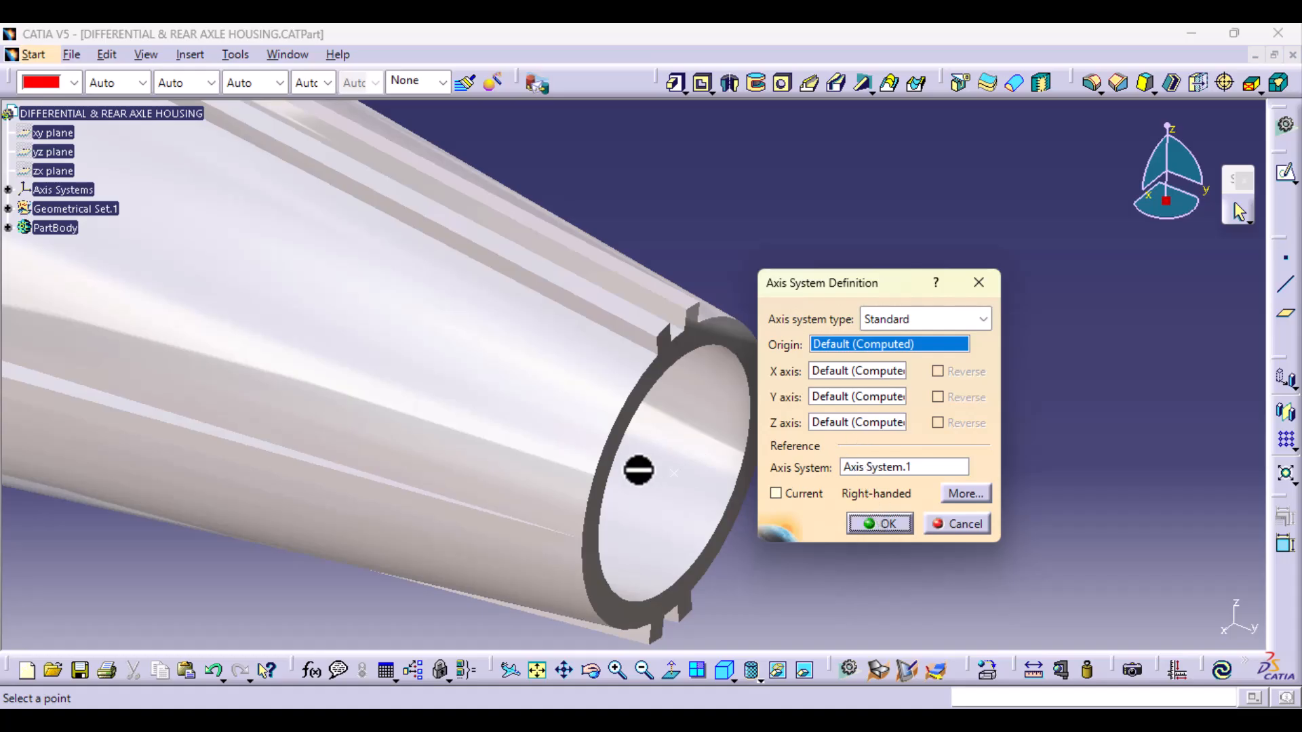
click(675, 474)
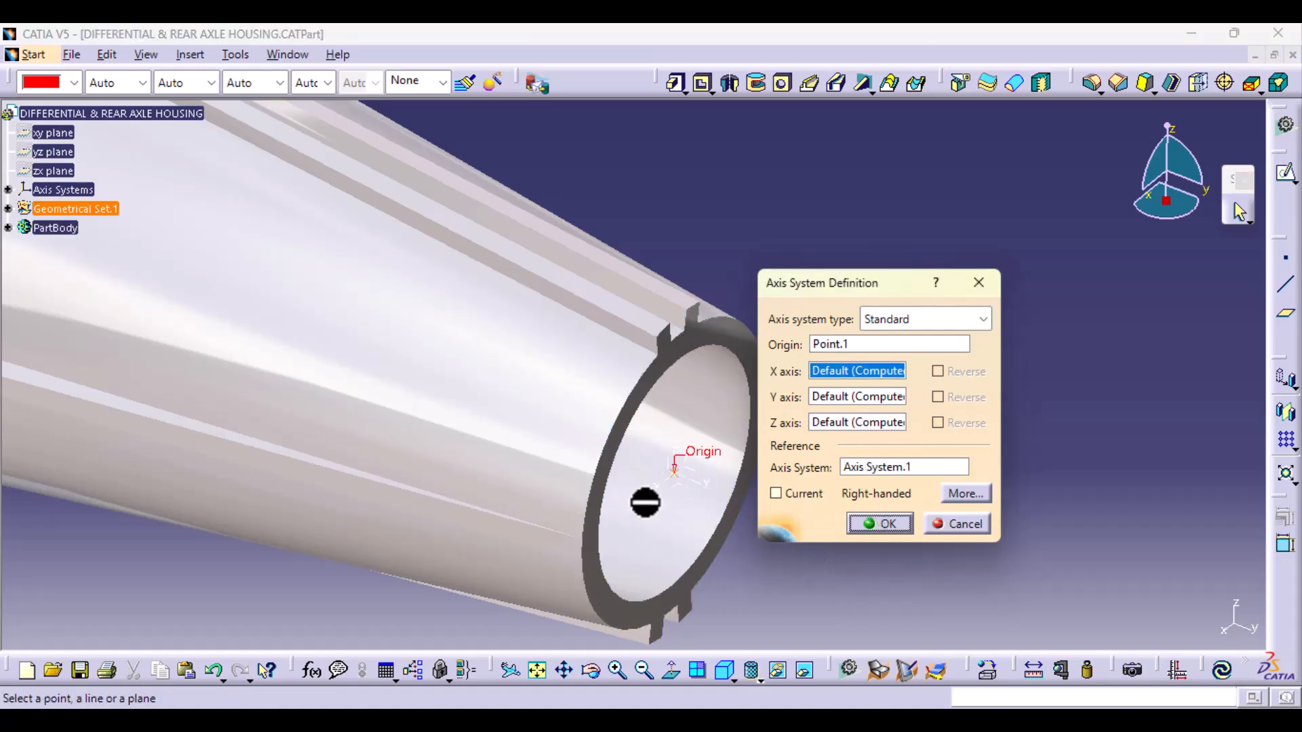
click(732, 662)
click(748, 534)
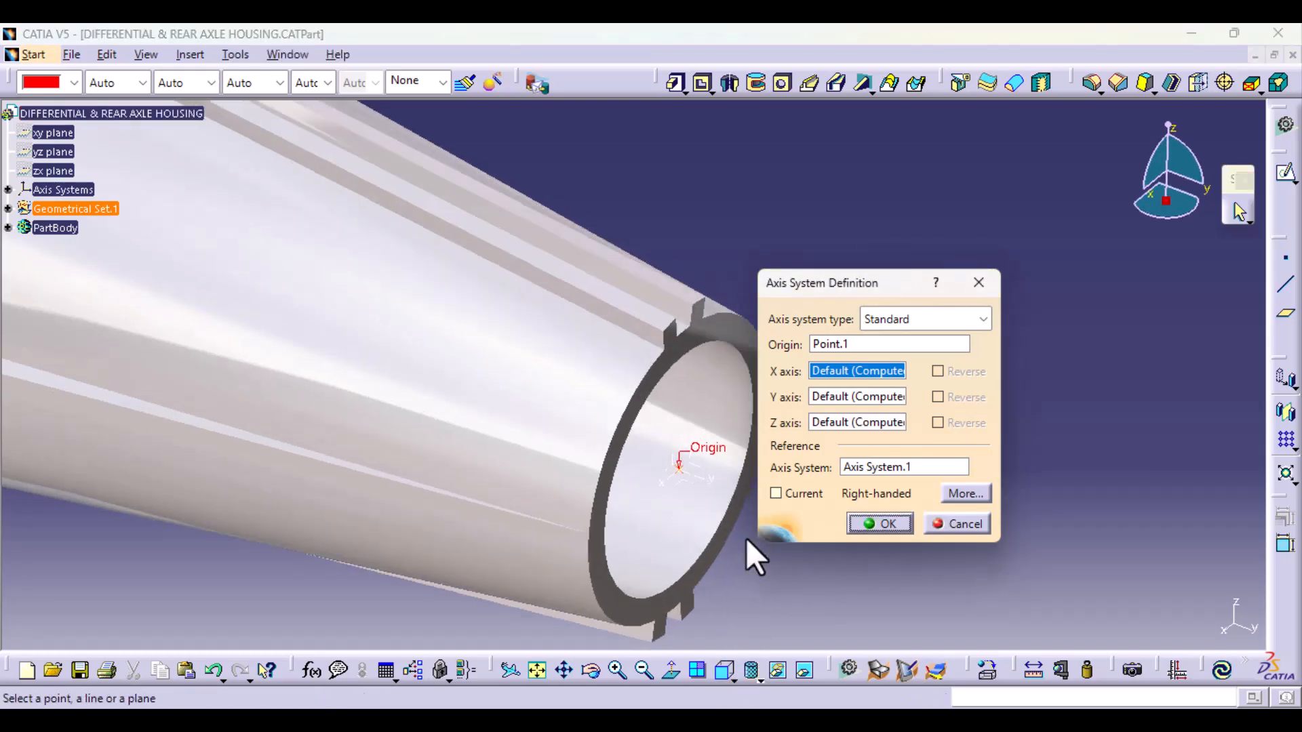
middle_drag(707, 459, 497, 456)
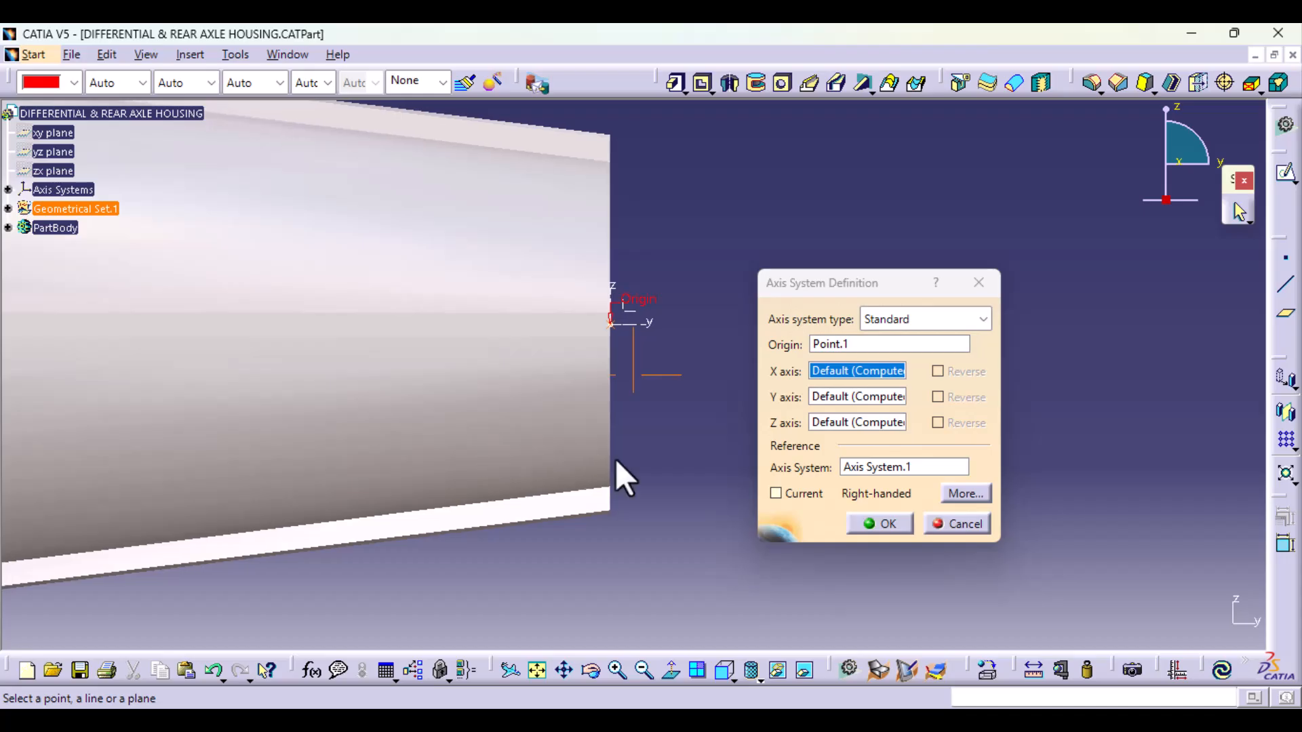
middle_drag(619, 474, 616, 367)
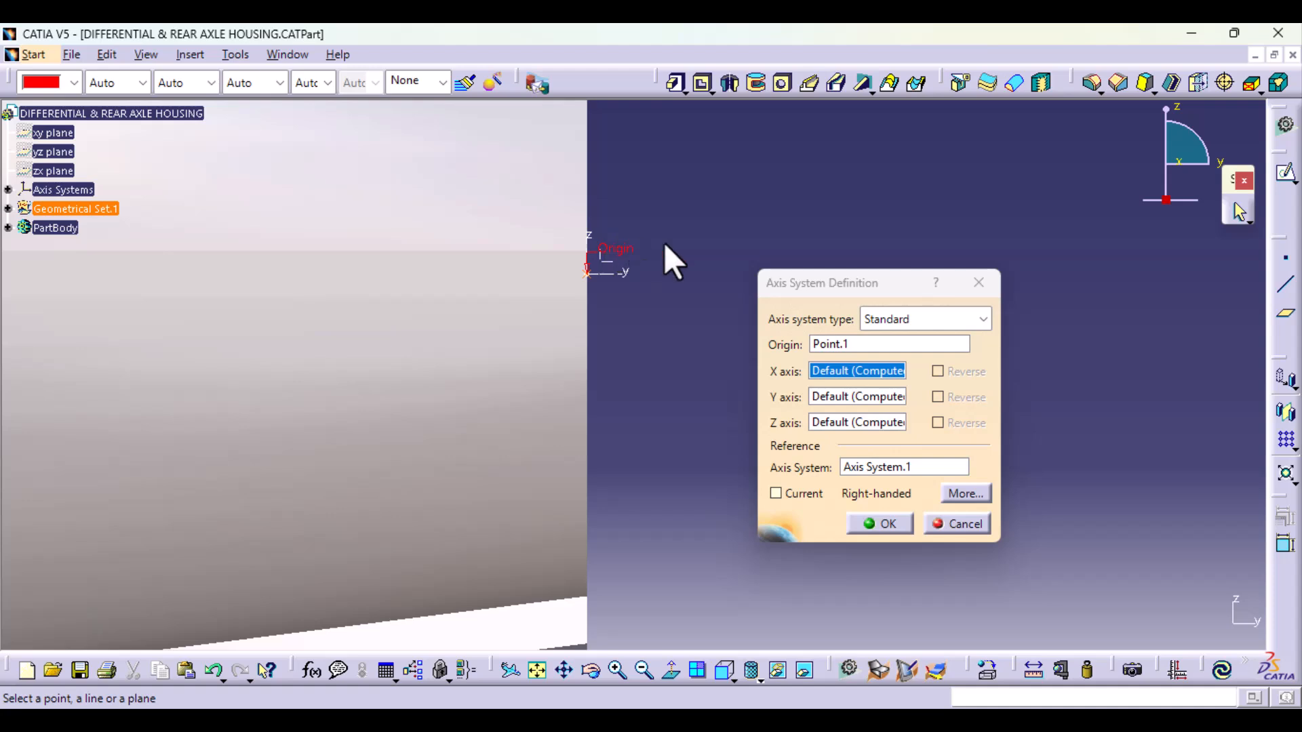
Step: Rotate the new axis system about its X axis by -3 degrees and create it
right_click(867, 370)
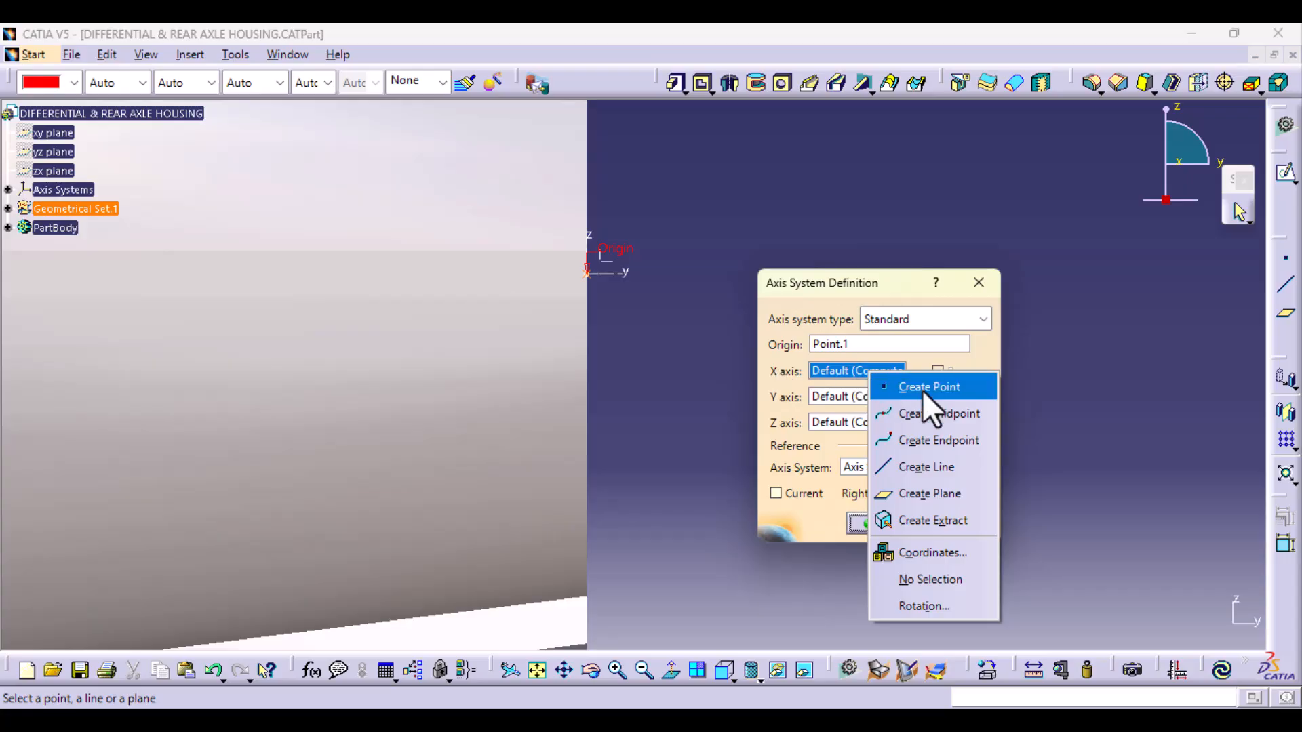
click(963, 602)
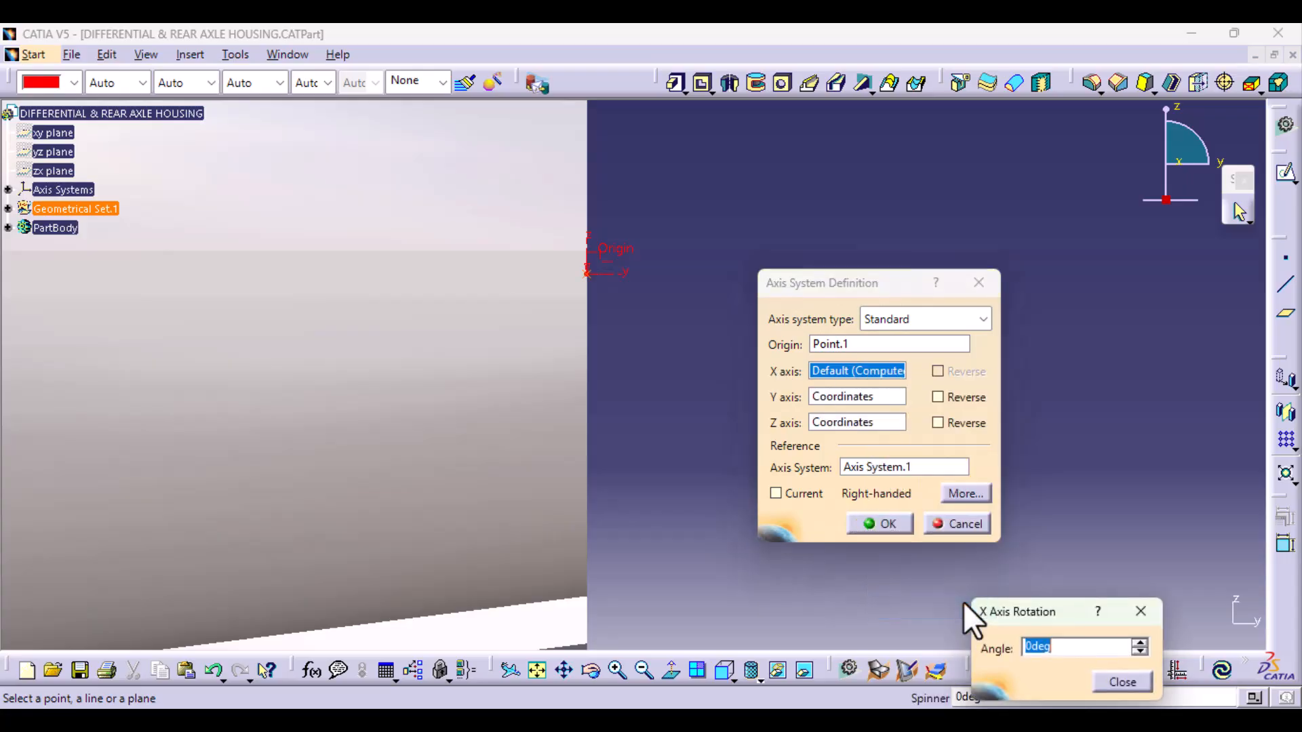
click(1140, 643)
click(1141, 651)
click(1140, 651)
click(1141, 651)
click(1141, 650)
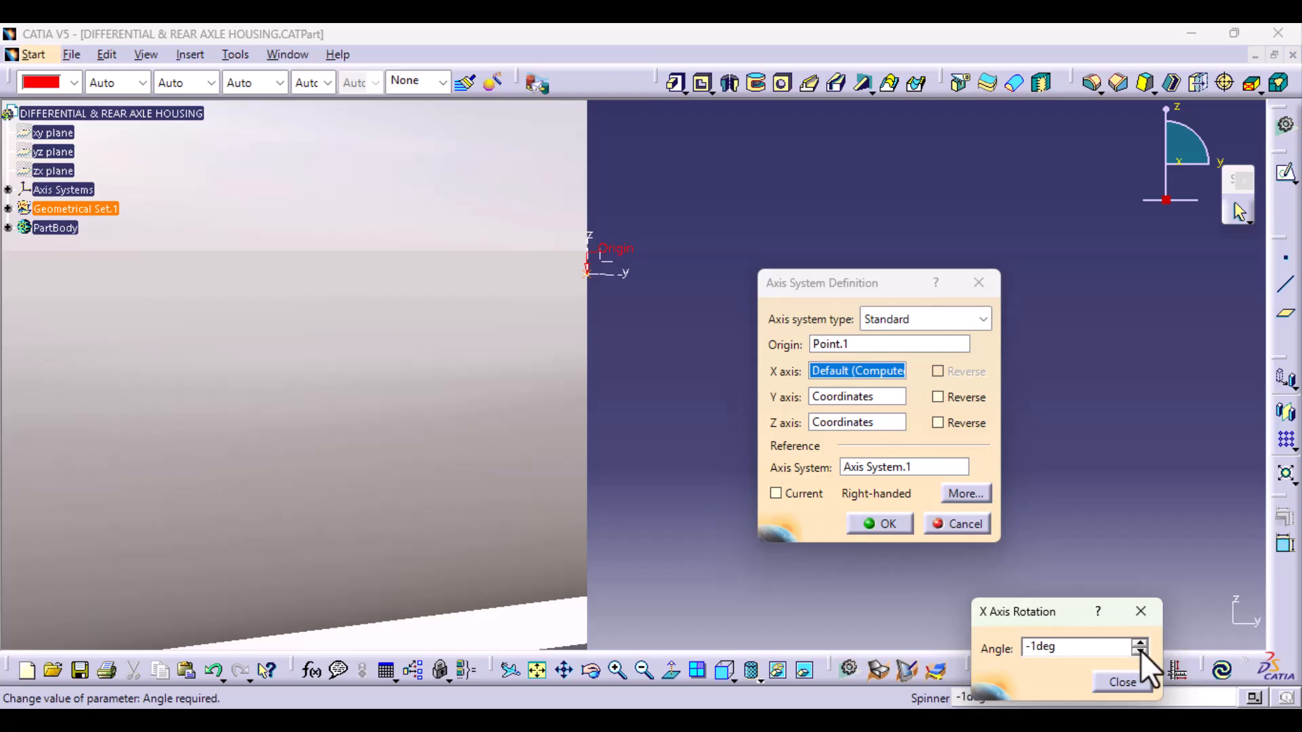
click(1141, 651)
click(1141, 652)
click(1141, 652)
click(1139, 643)
click(1139, 643)
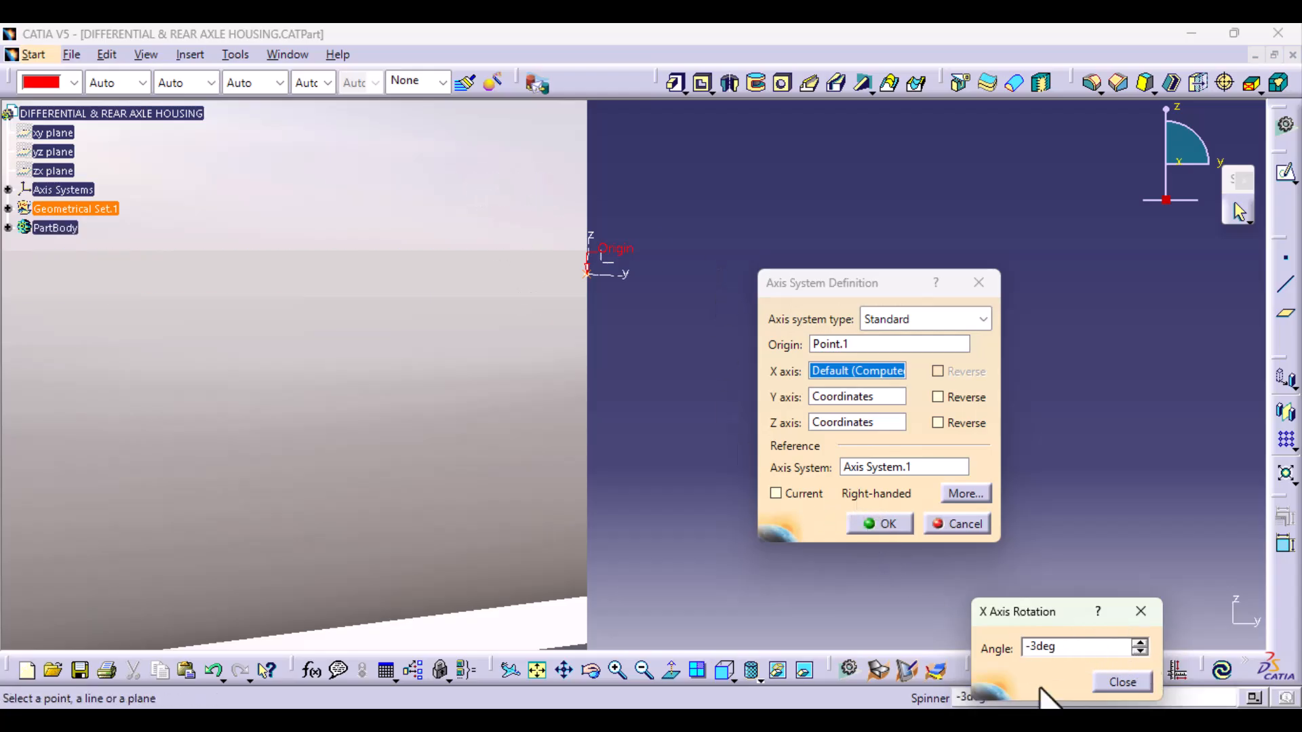
click(1122, 682)
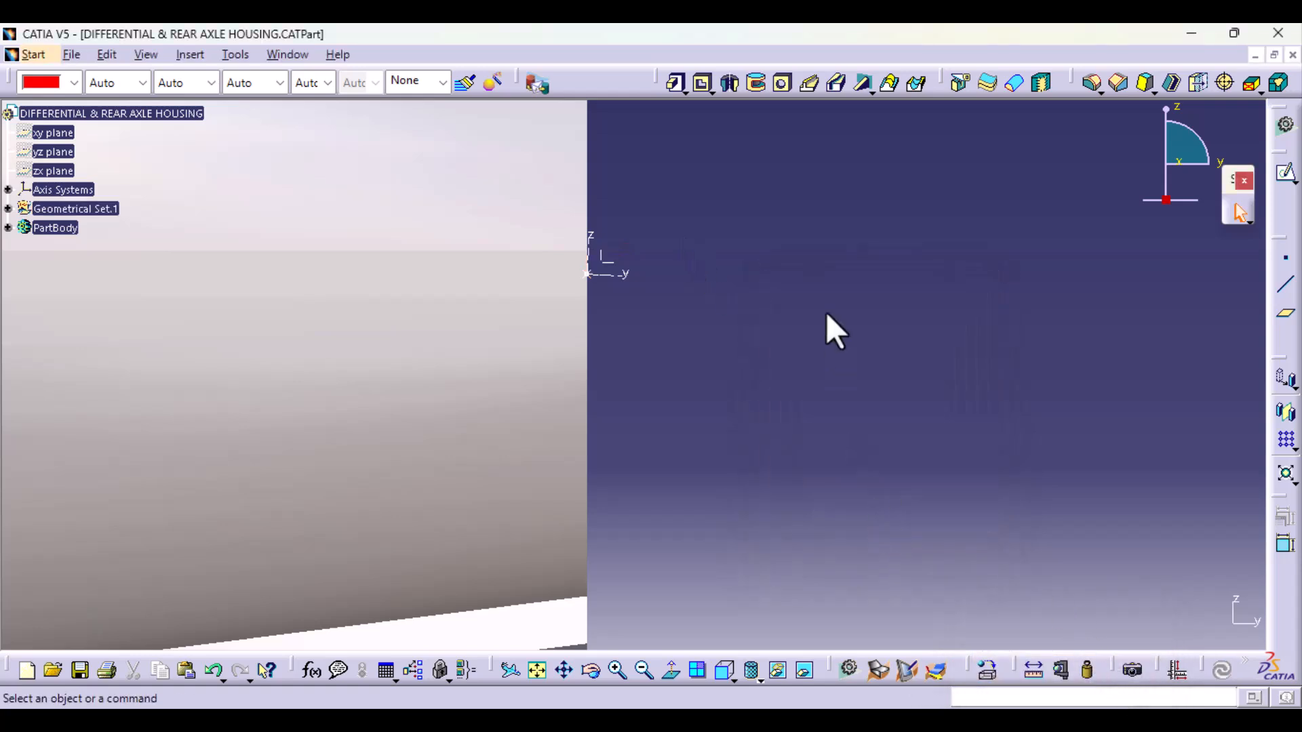
Step: Open a sketch on the zx plane of the new axis system at the tube end
middle_drag(828, 328, 849, 700)
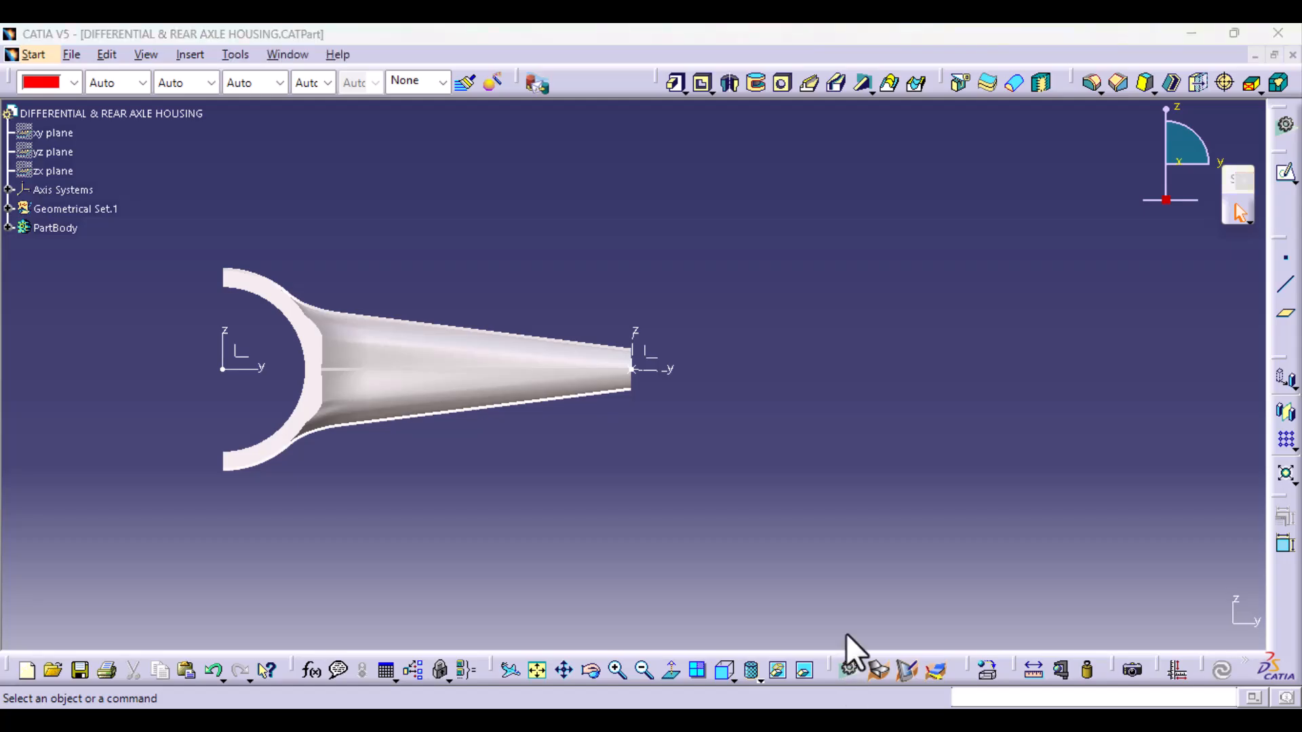
middle_drag(724, 519, 776, 253)
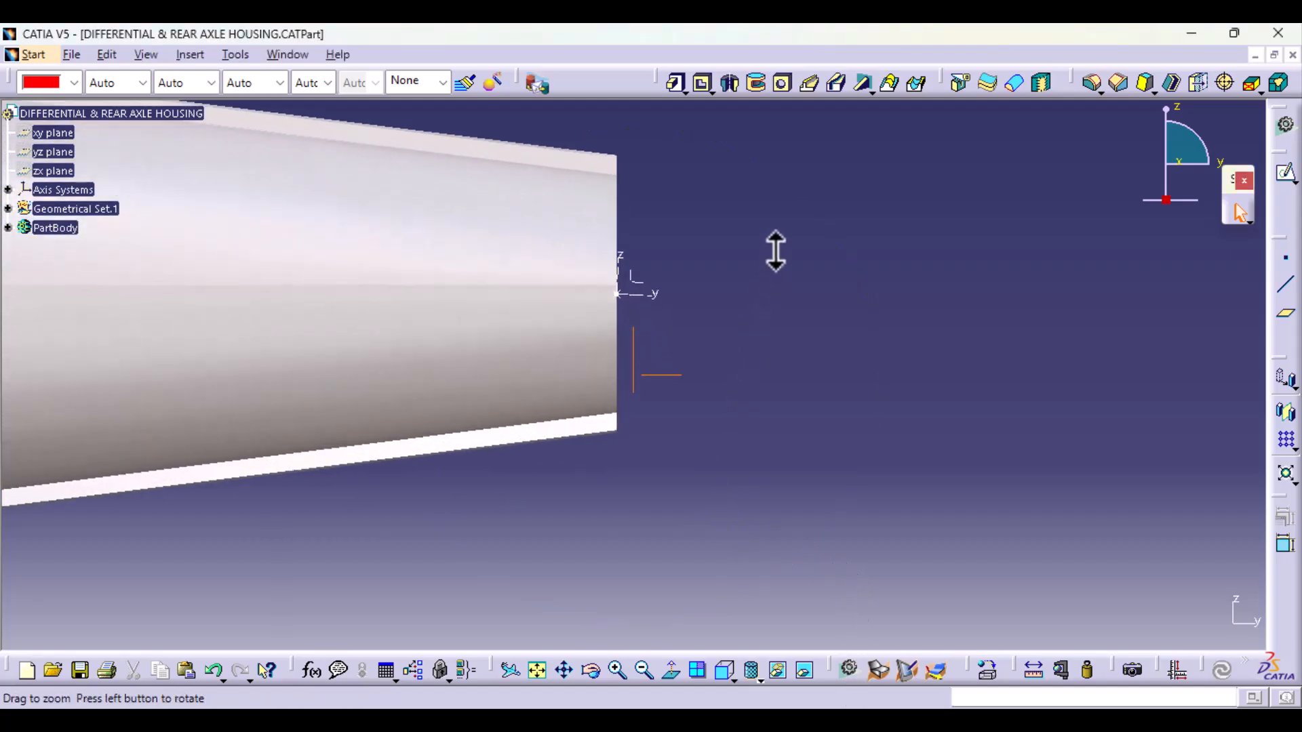
middle_drag(668, 325, 552, 386)
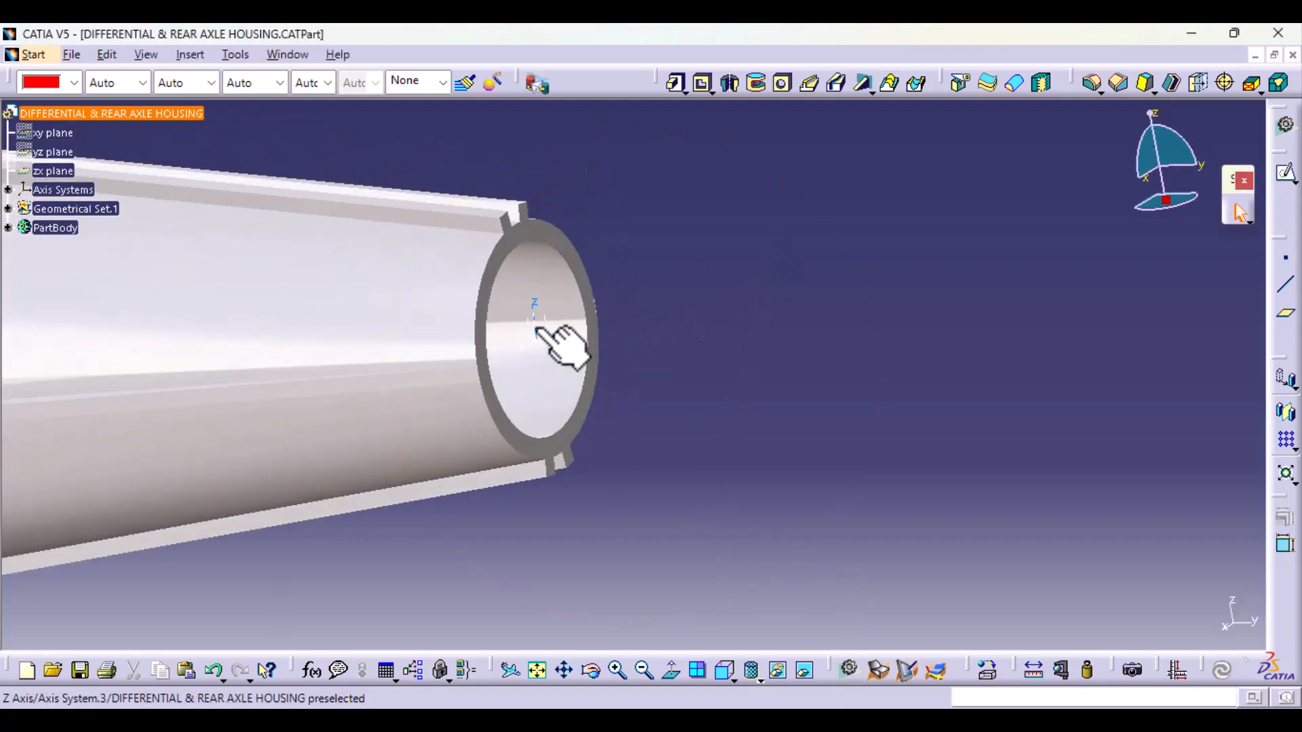
click(1286, 174)
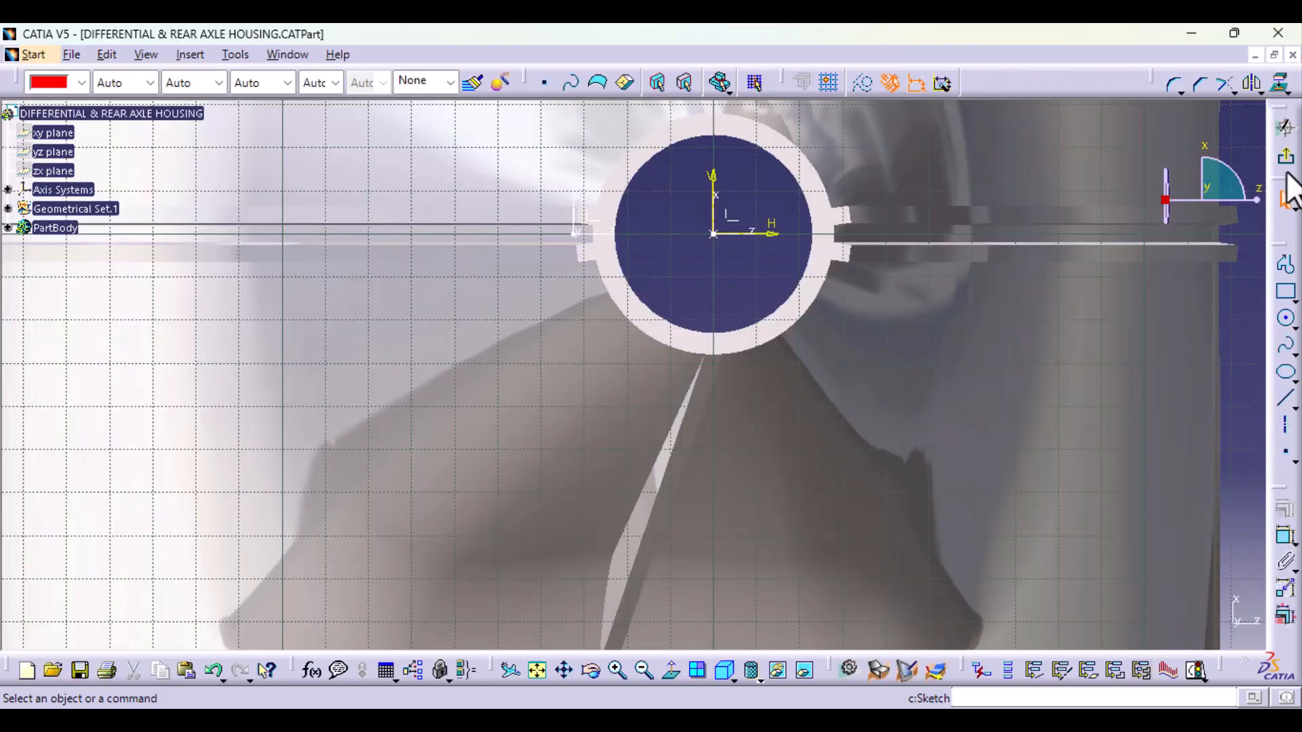
mouse_move(701, 418)
middle_down()
mouse_move(744, 389)
mouse_move(735, 456)
middle_up()
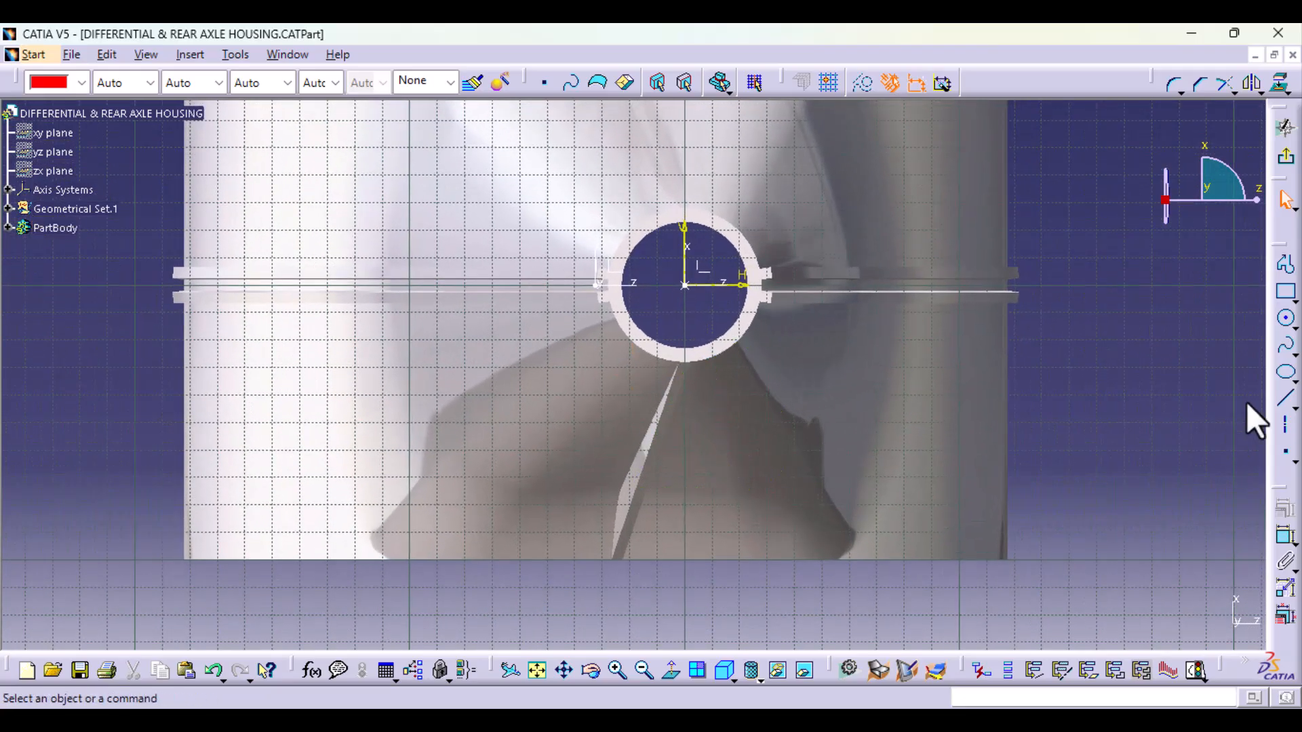
Step: Sketch a circle about 88 mm in diameter centred on the sketch origin, around the tube end
click(1287, 318)
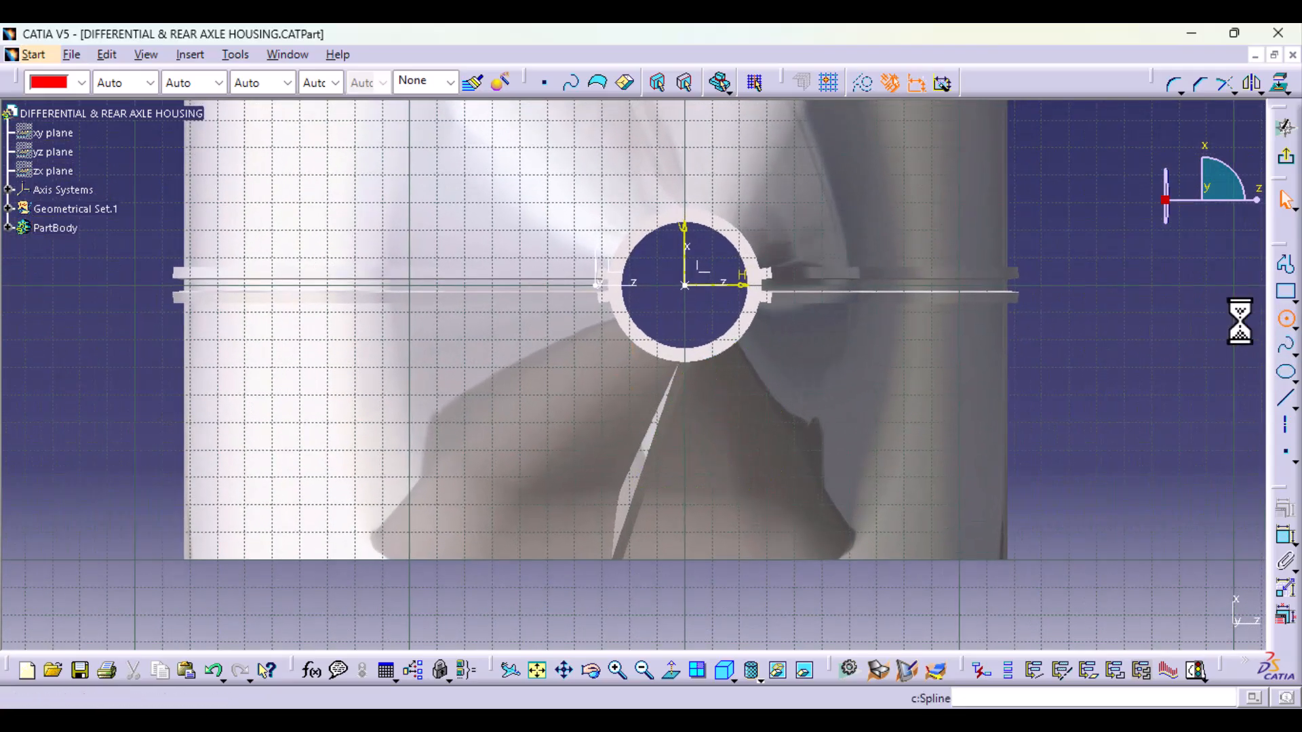
click(686, 285)
click(805, 326)
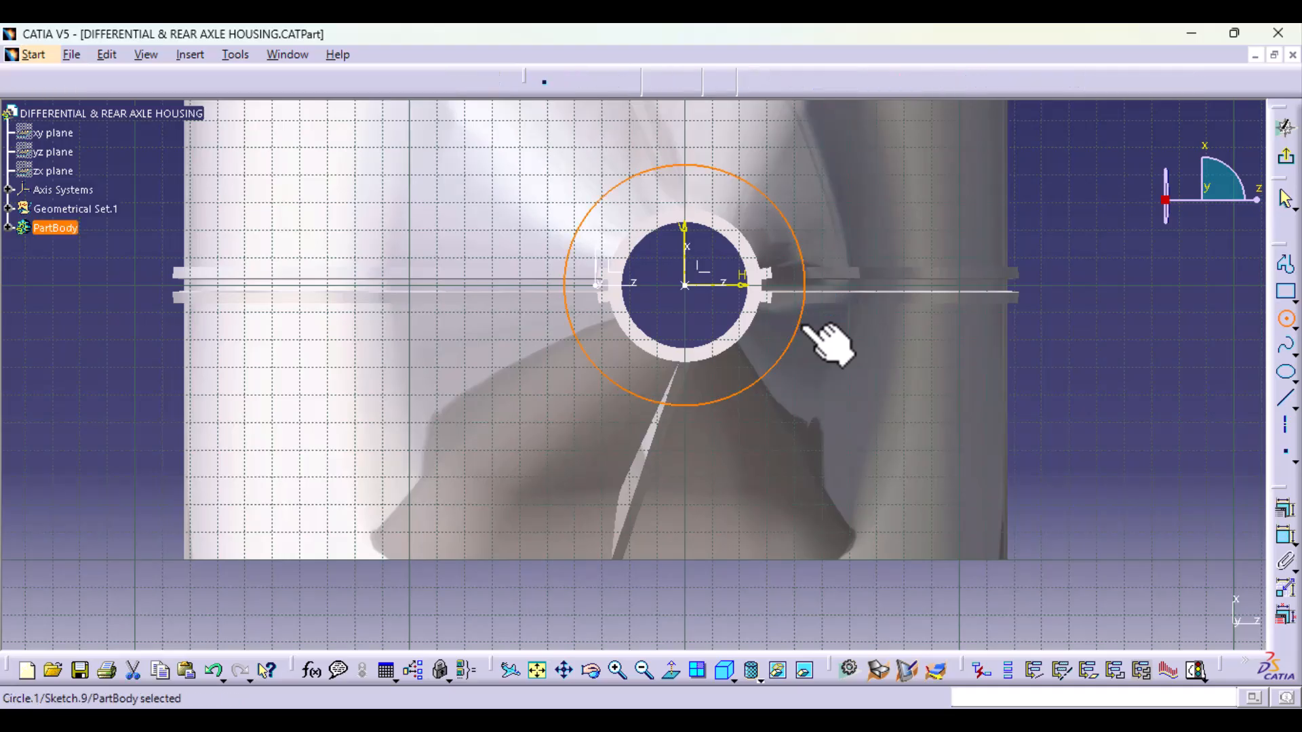
Step: Dimension the circle's diameter and set it to 75 mm
click(1286, 536)
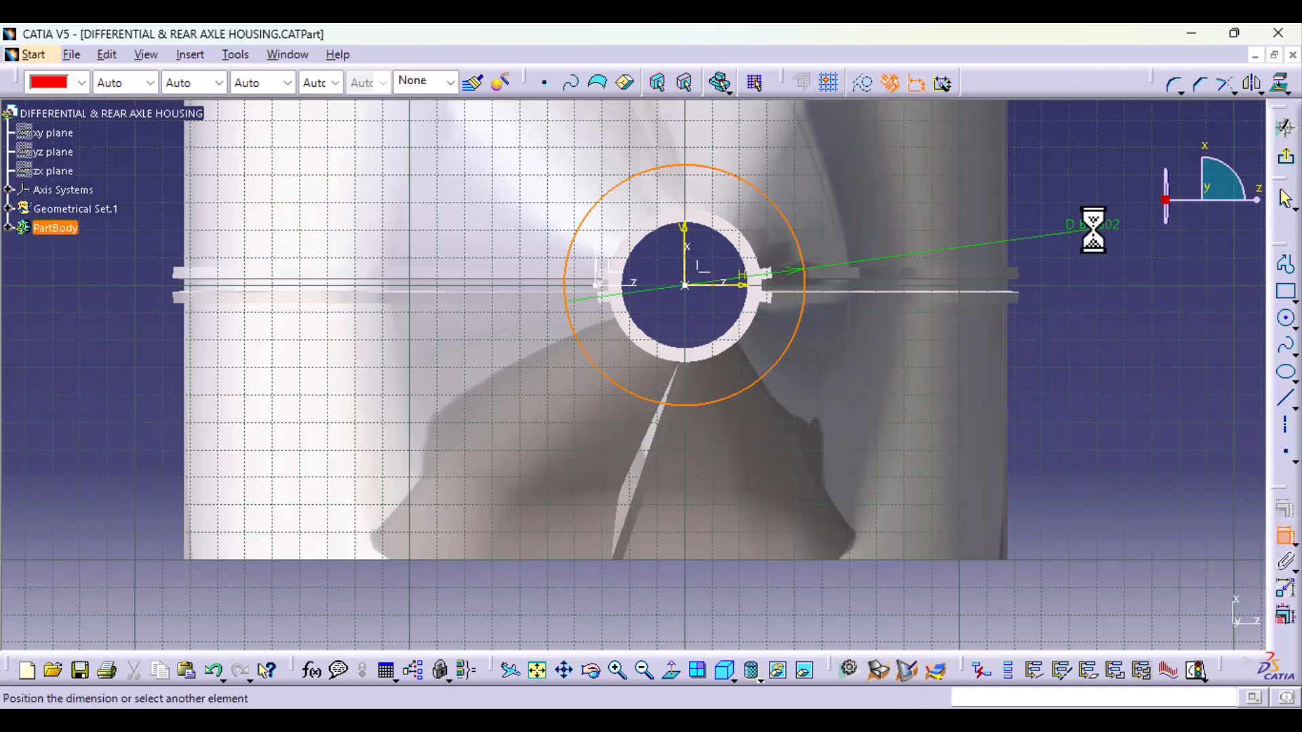
click(1093, 231)
click(1098, 234)
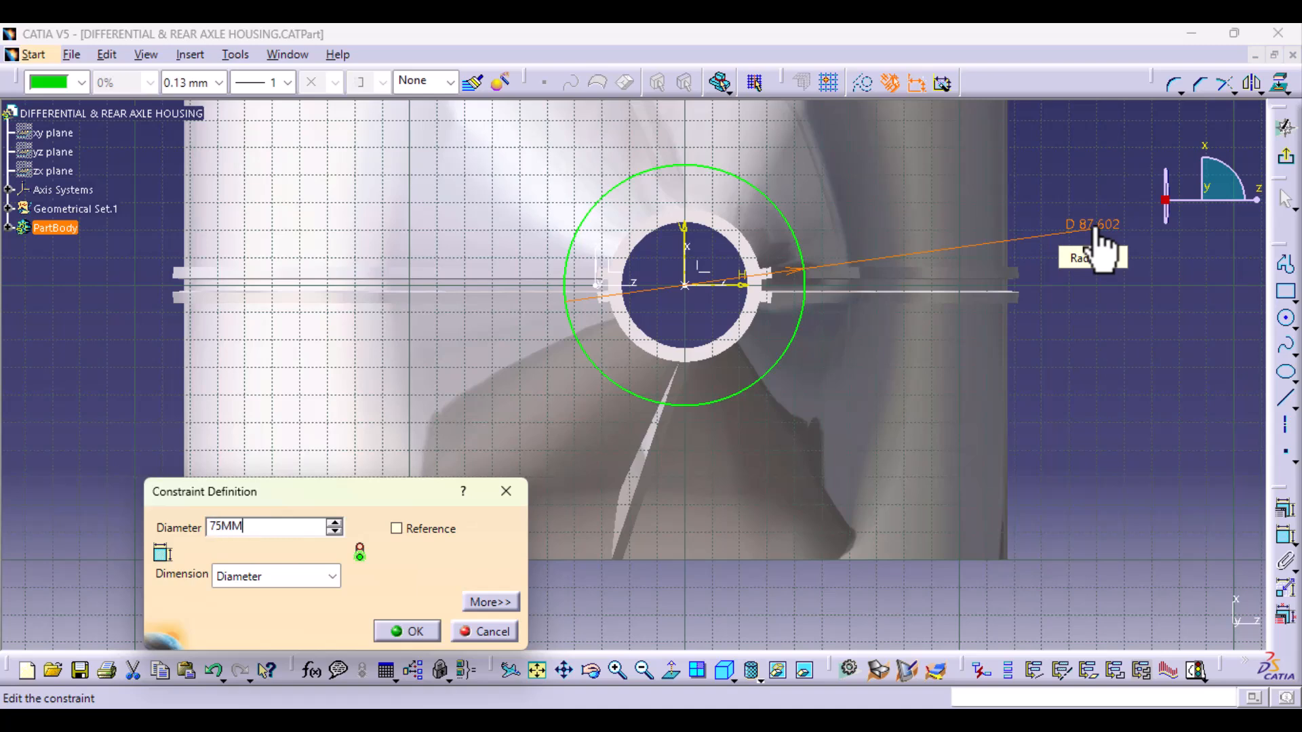
text(75MM)
key(Return)
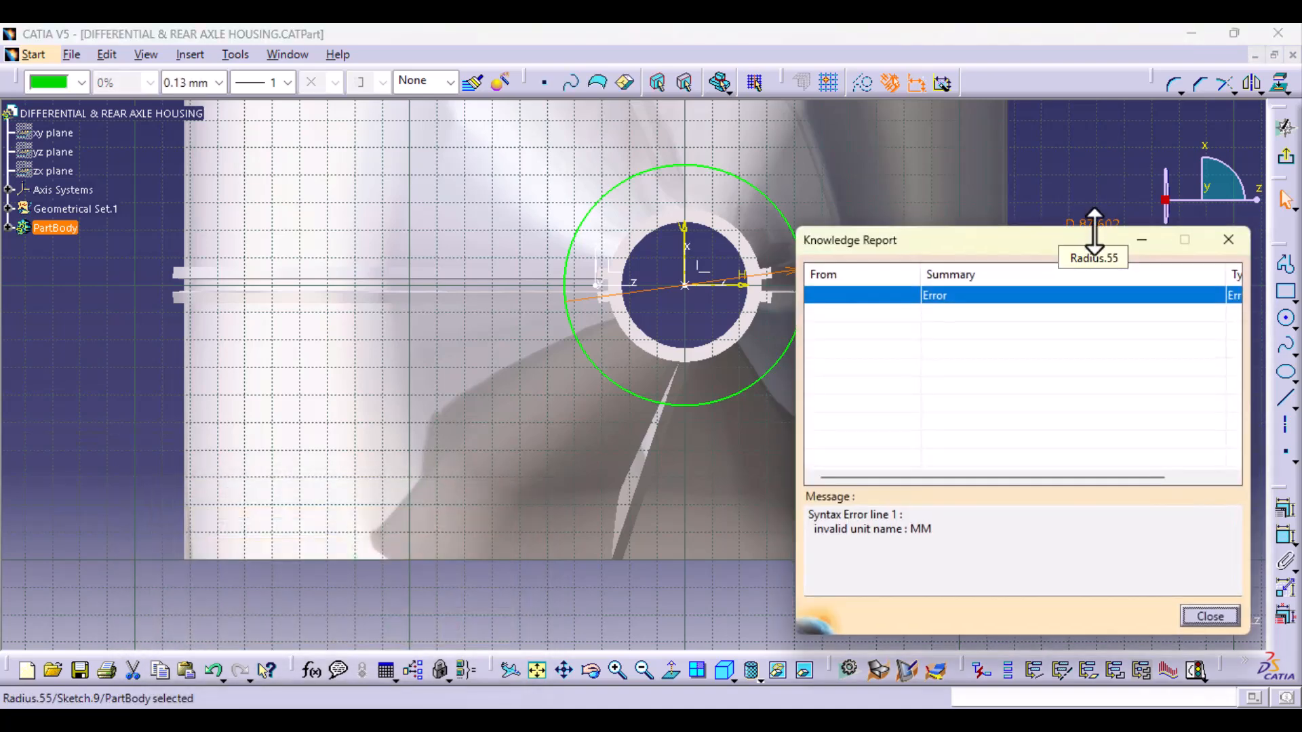
click(1228, 239)
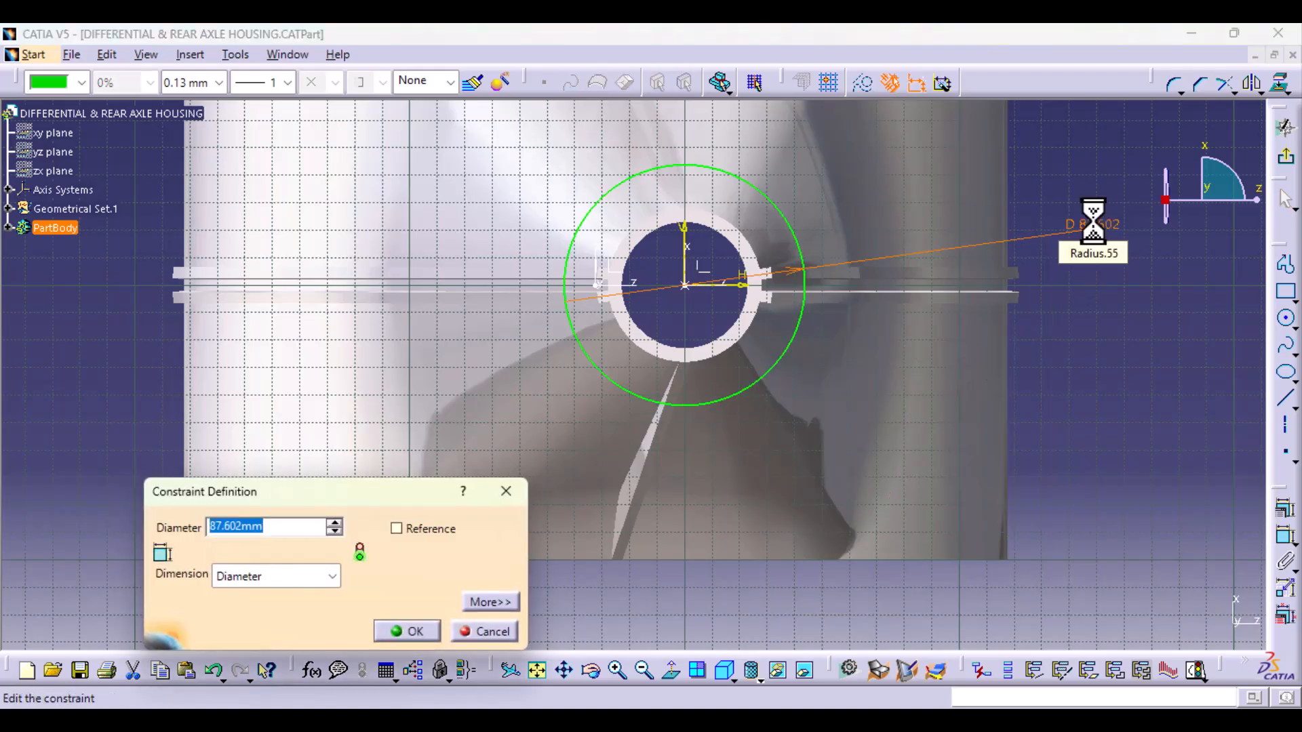
text(75)
key(Return)
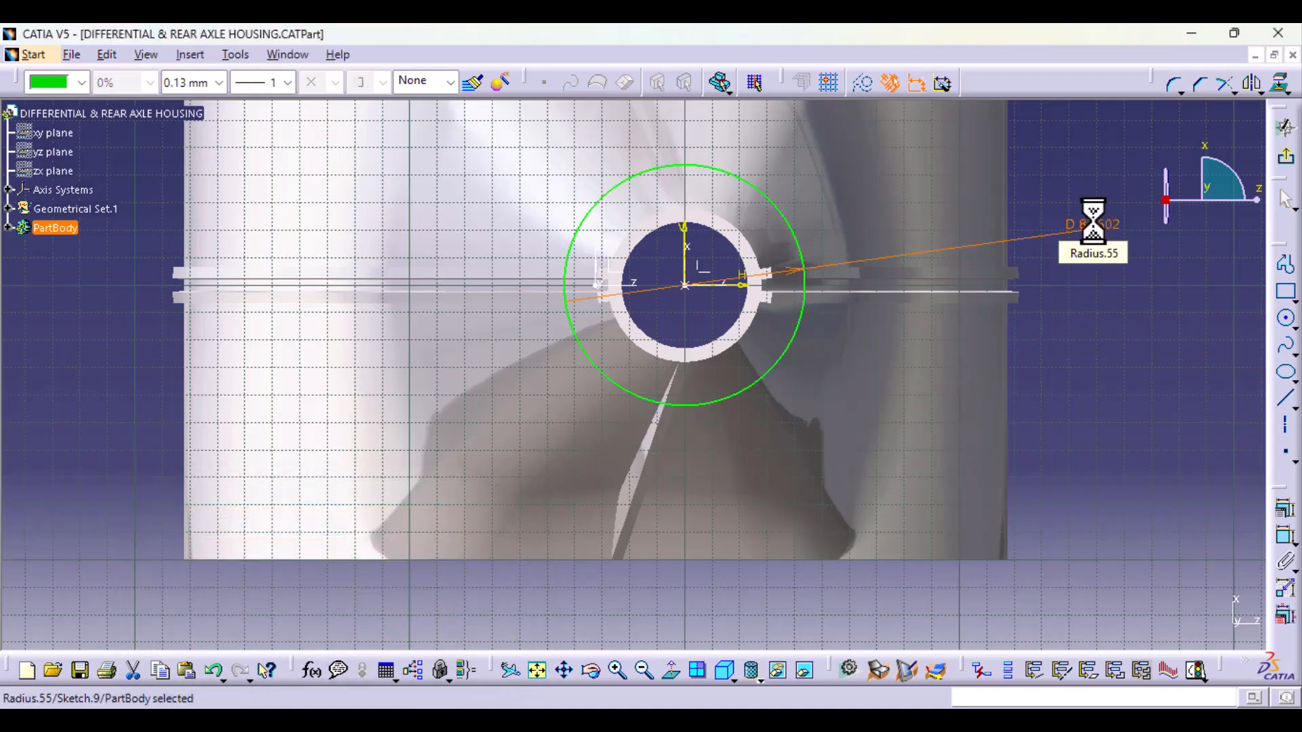
Step: Sketch a smaller circle centred on the sketch origin and set its diameter to 50 mm
click(1286, 321)
click(685, 286)
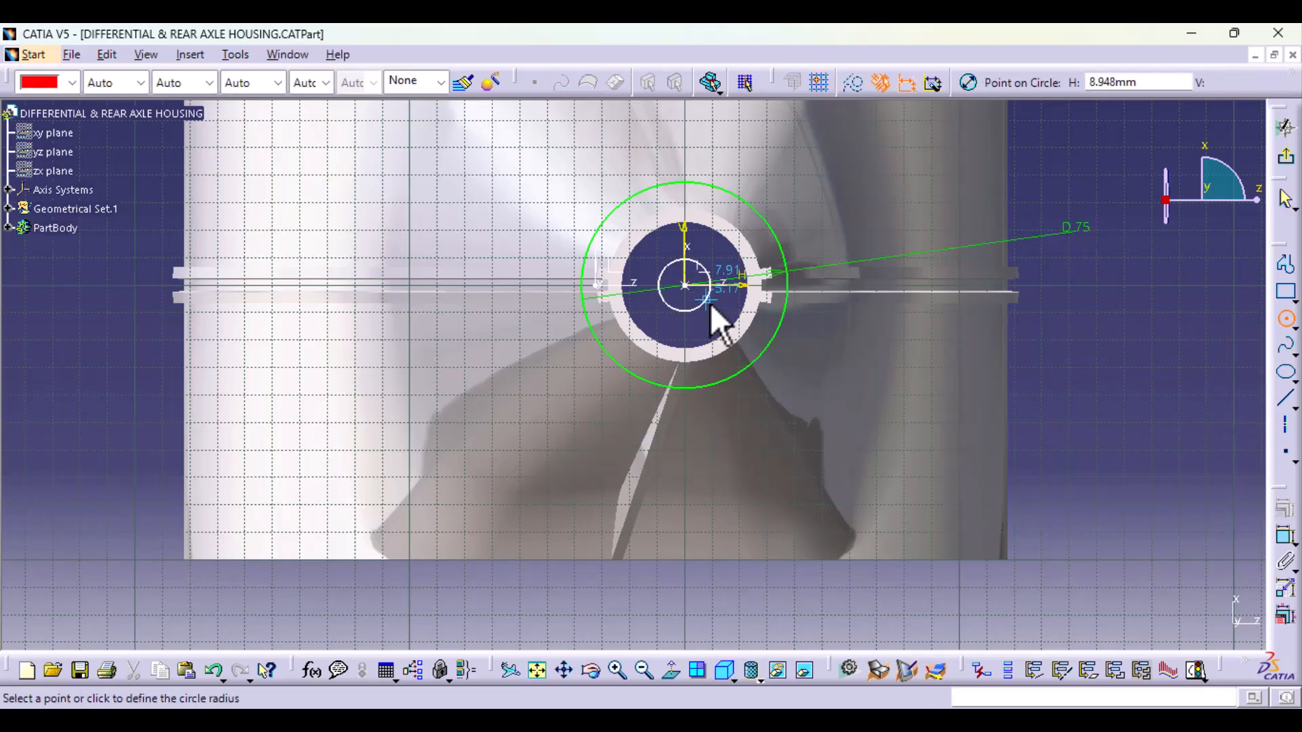
click(728, 327)
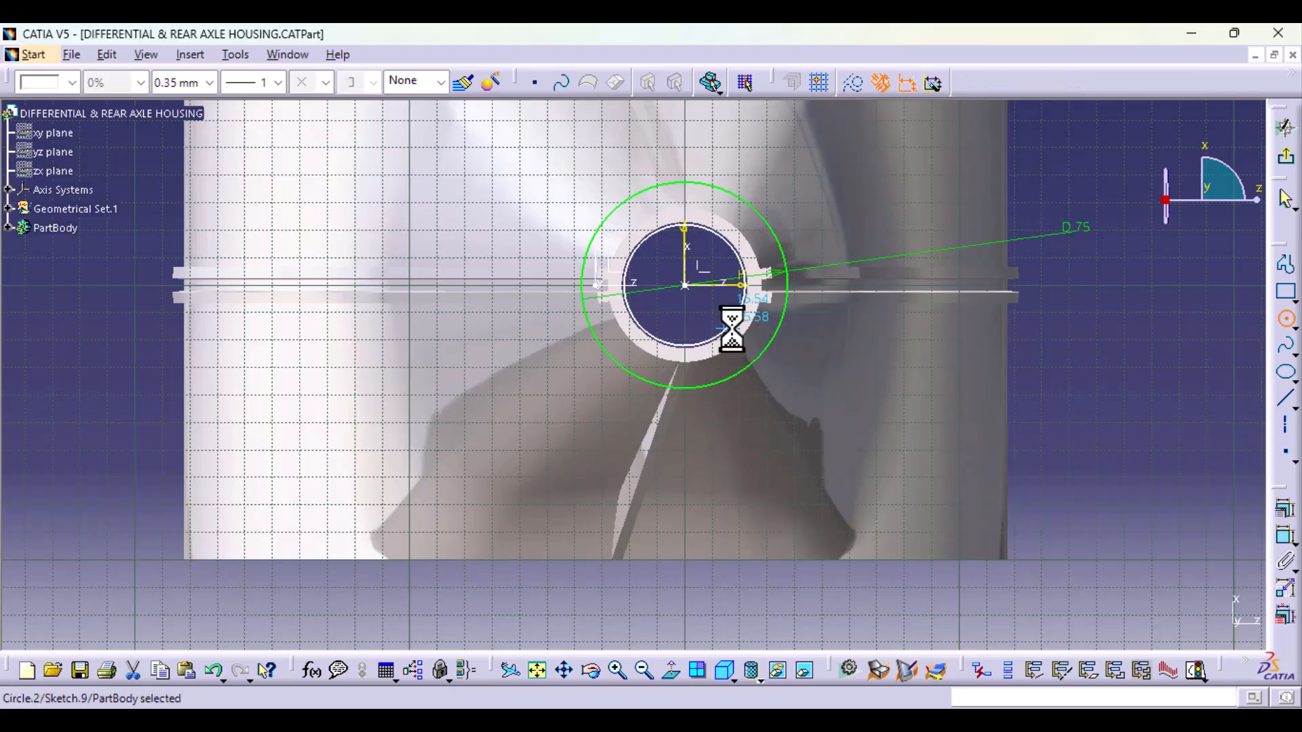
click(1284, 535)
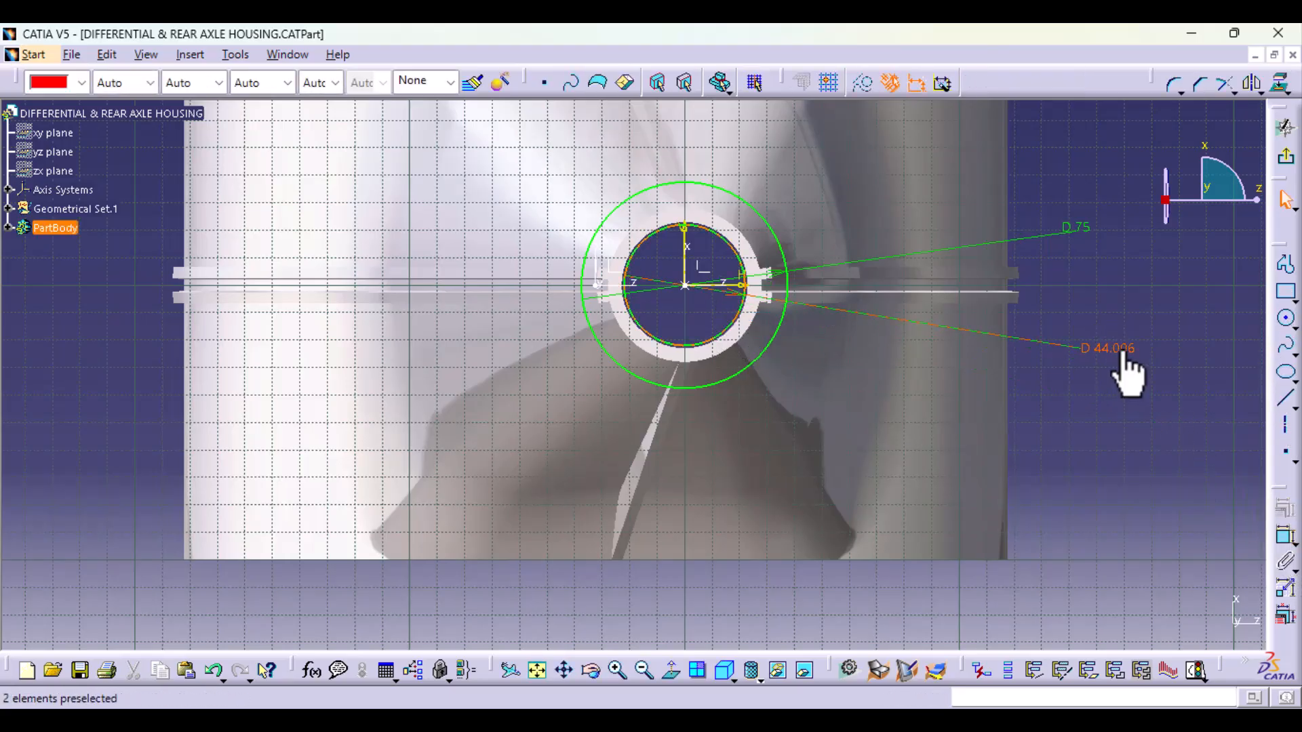
double_click(1119, 348)
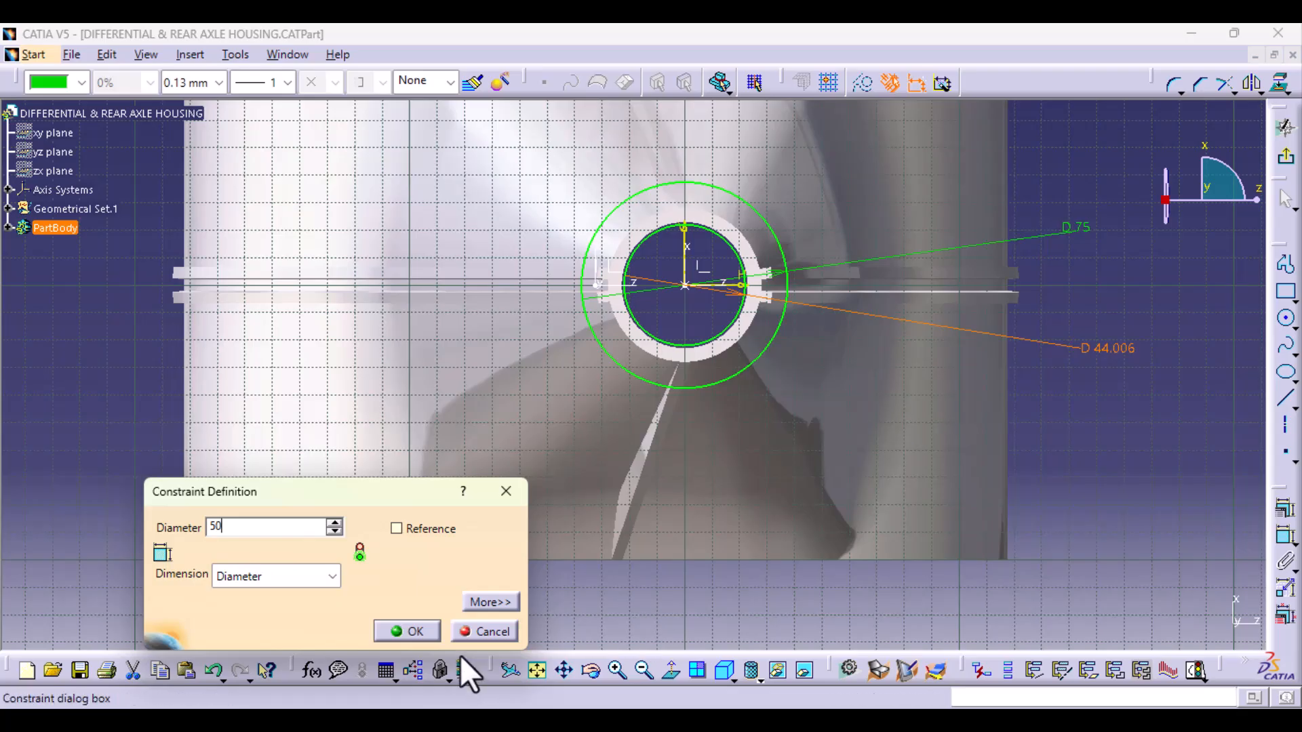
click(413, 631)
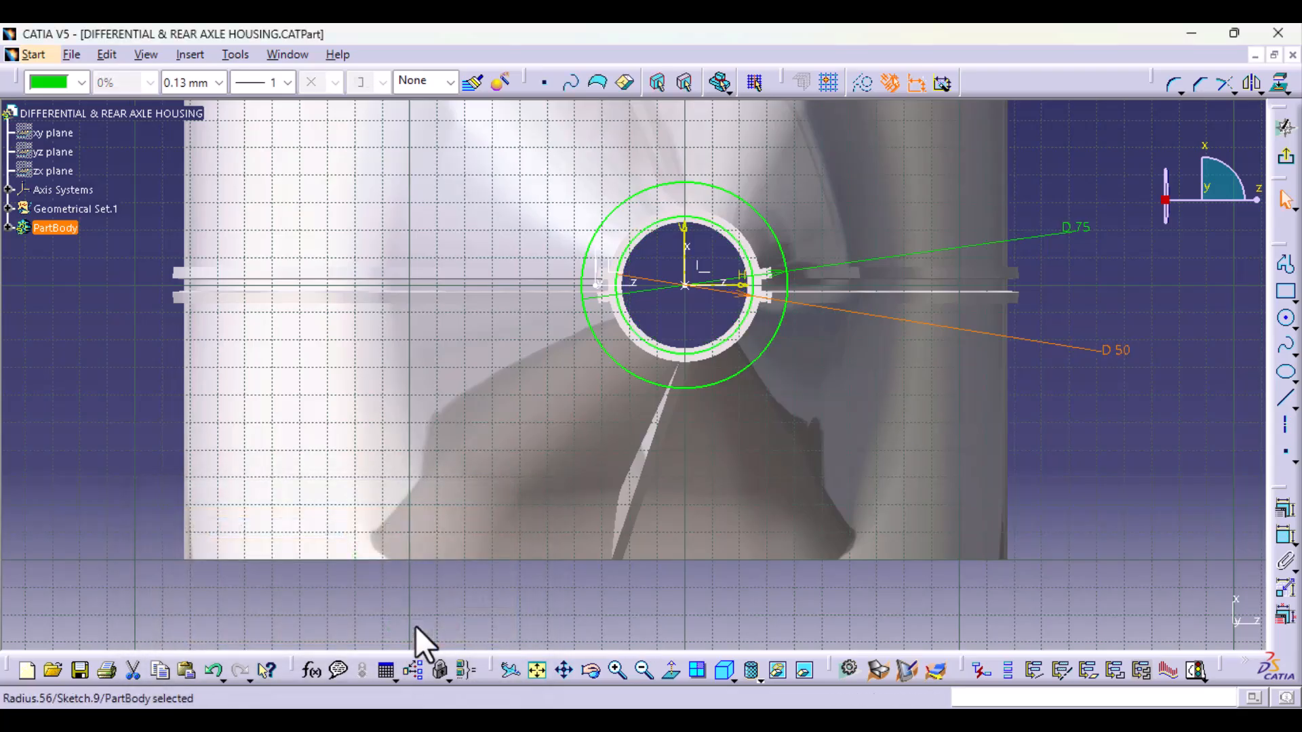
click(1079, 437)
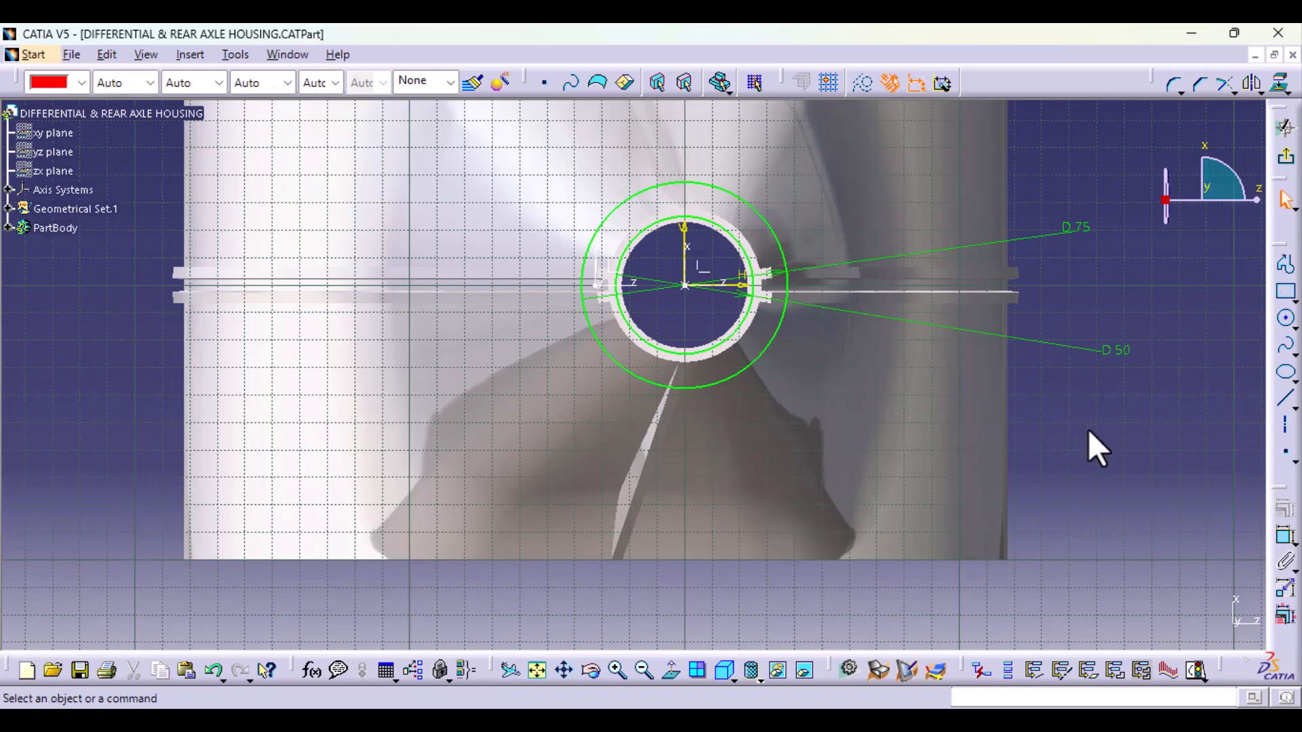
Step: Project the tube's inner bore edge onto the sketch plane as a construction element
middle_drag(703, 512, 690, 411)
mouse_move(698, 397)
middle_down()
mouse_move(671, 511)
mouse_move(723, 561)
middle_up()
click(816, 468)
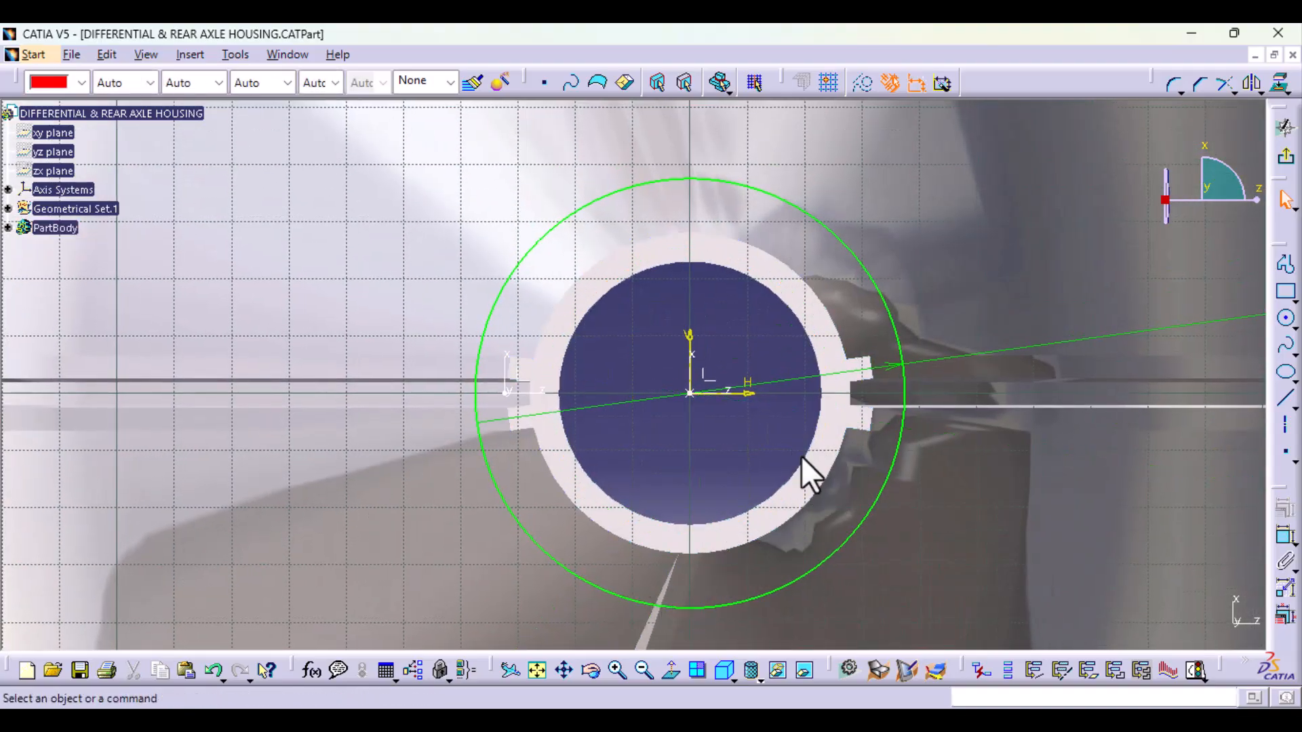
click(804, 459)
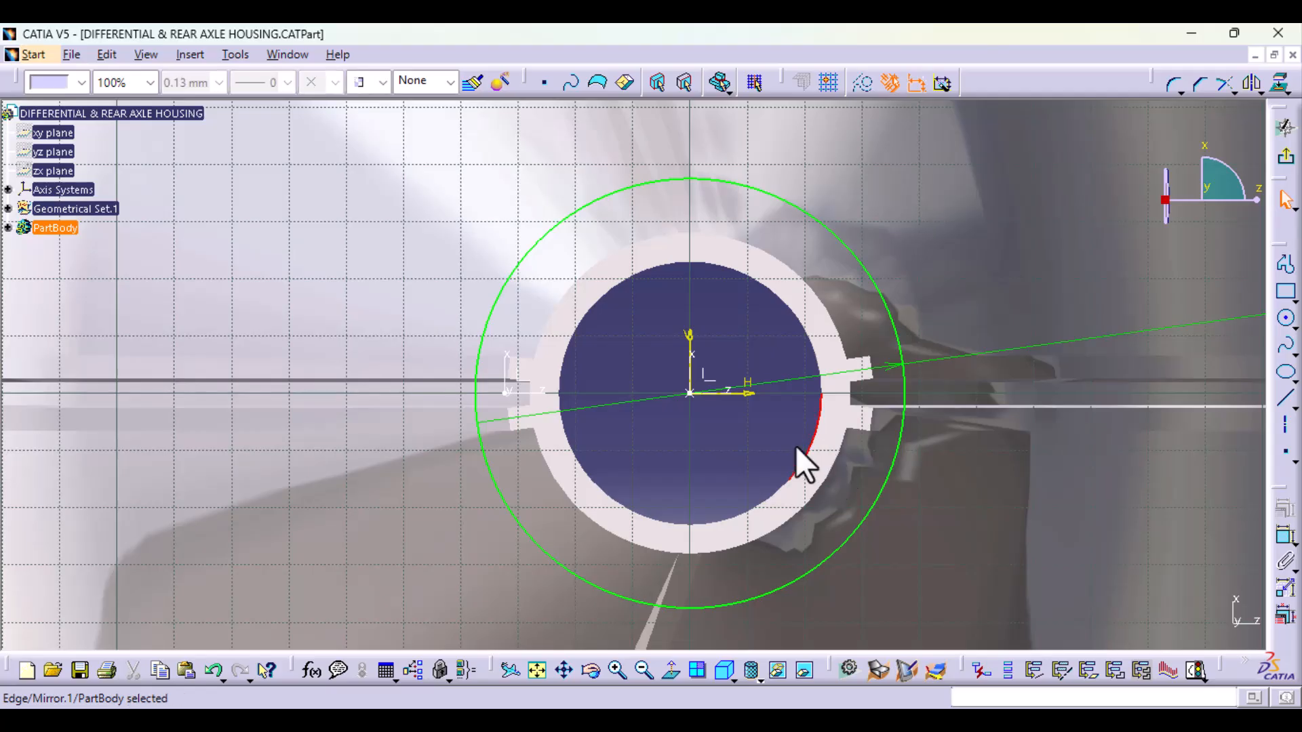
click(1280, 84)
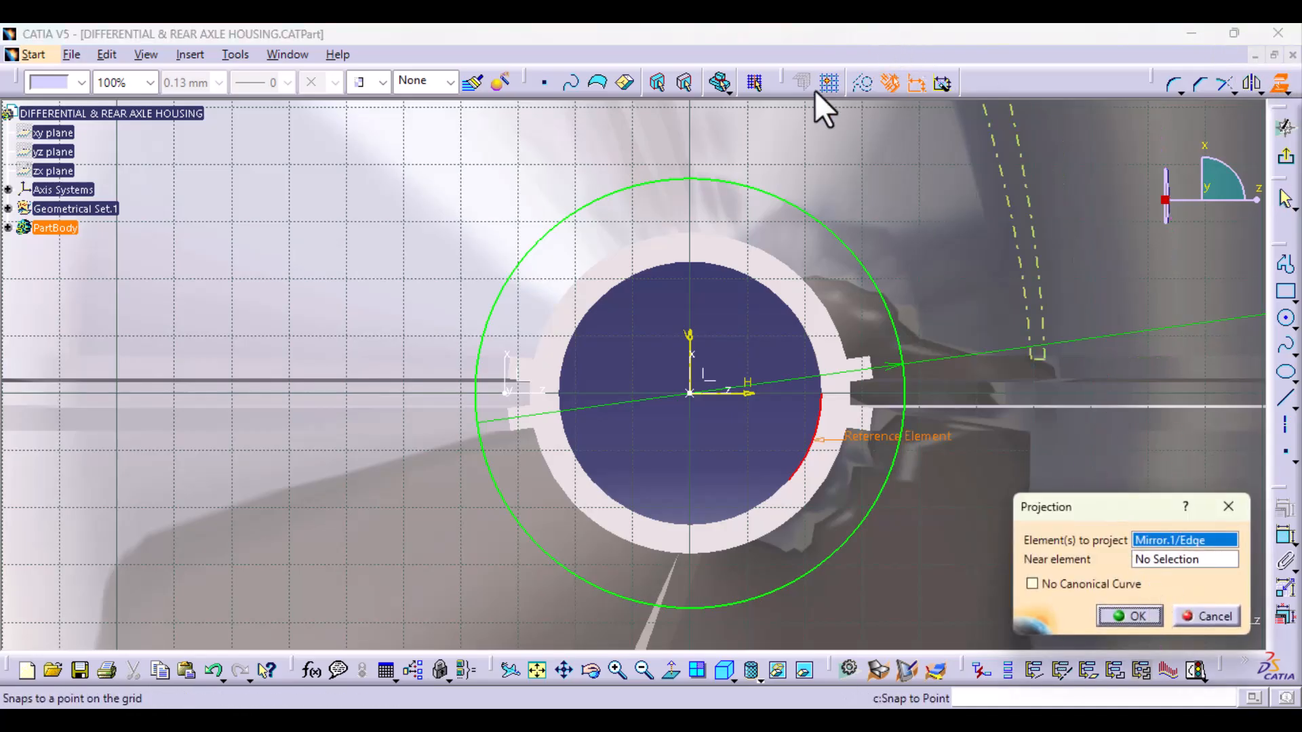
click(1129, 615)
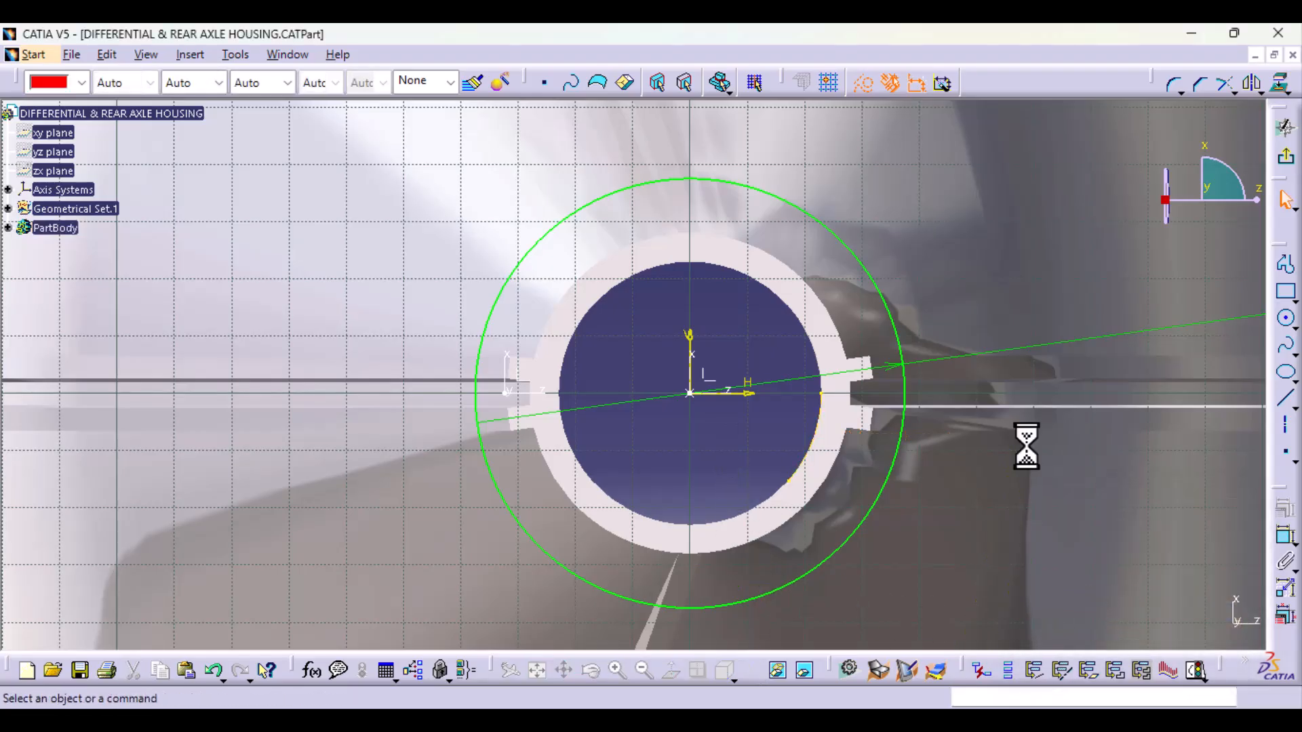
Step: Sketch a circle centred on the sketch origin and passing through the projected bore edge
click(1287, 318)
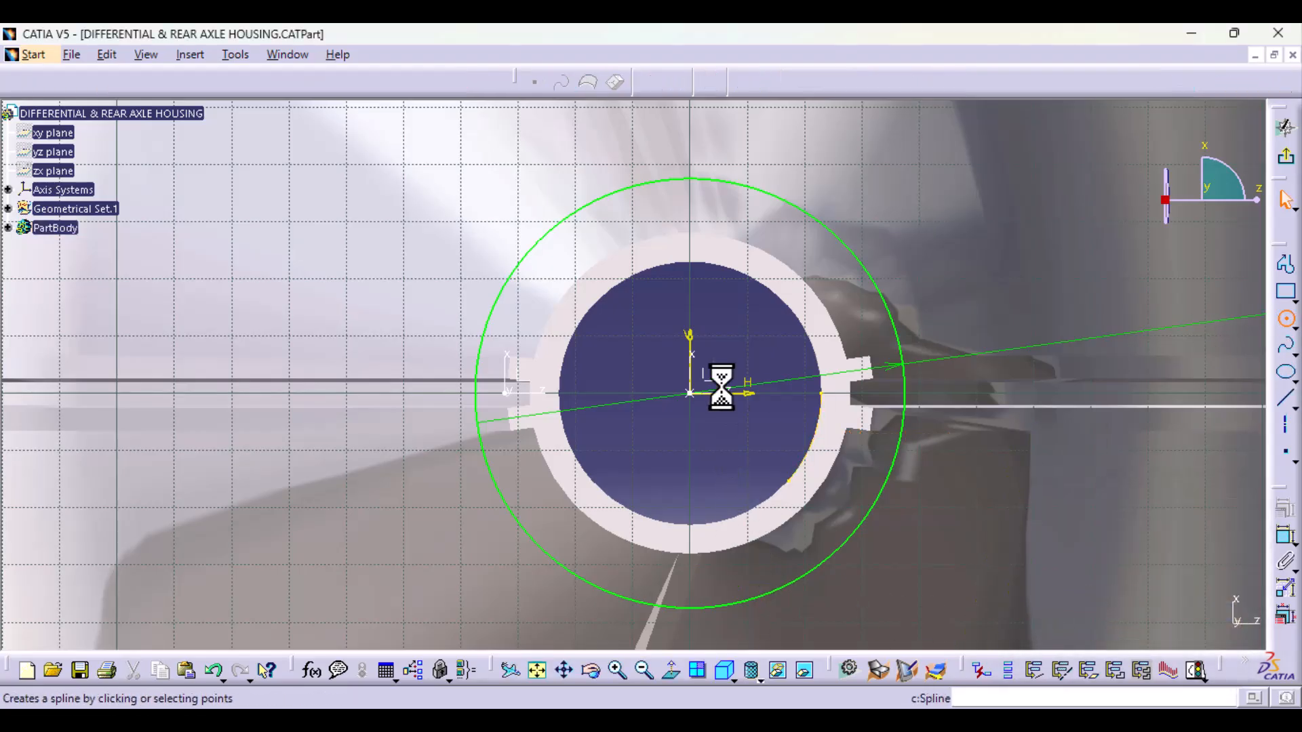
click(691, 394)
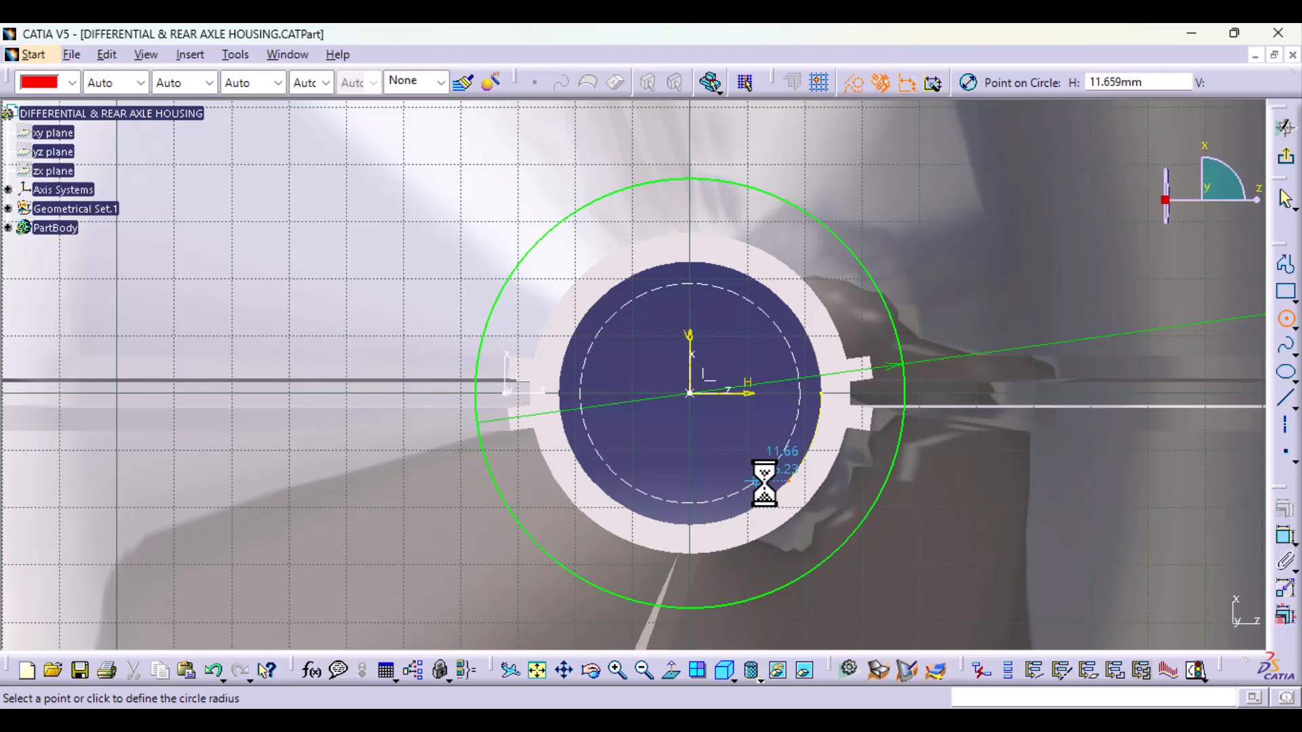
click(802, 465)
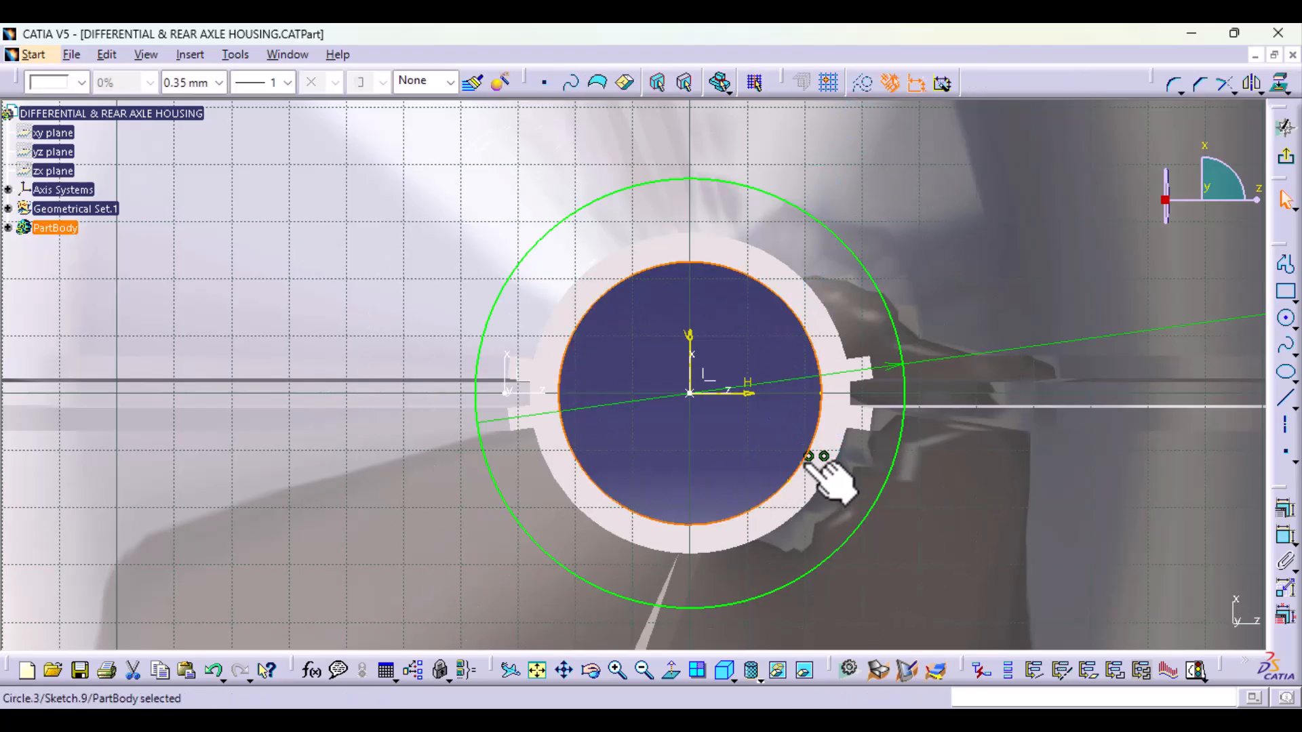
Step: Try to dimension the inner circle's diameter
middle_drag(983, 390, 985, 534)
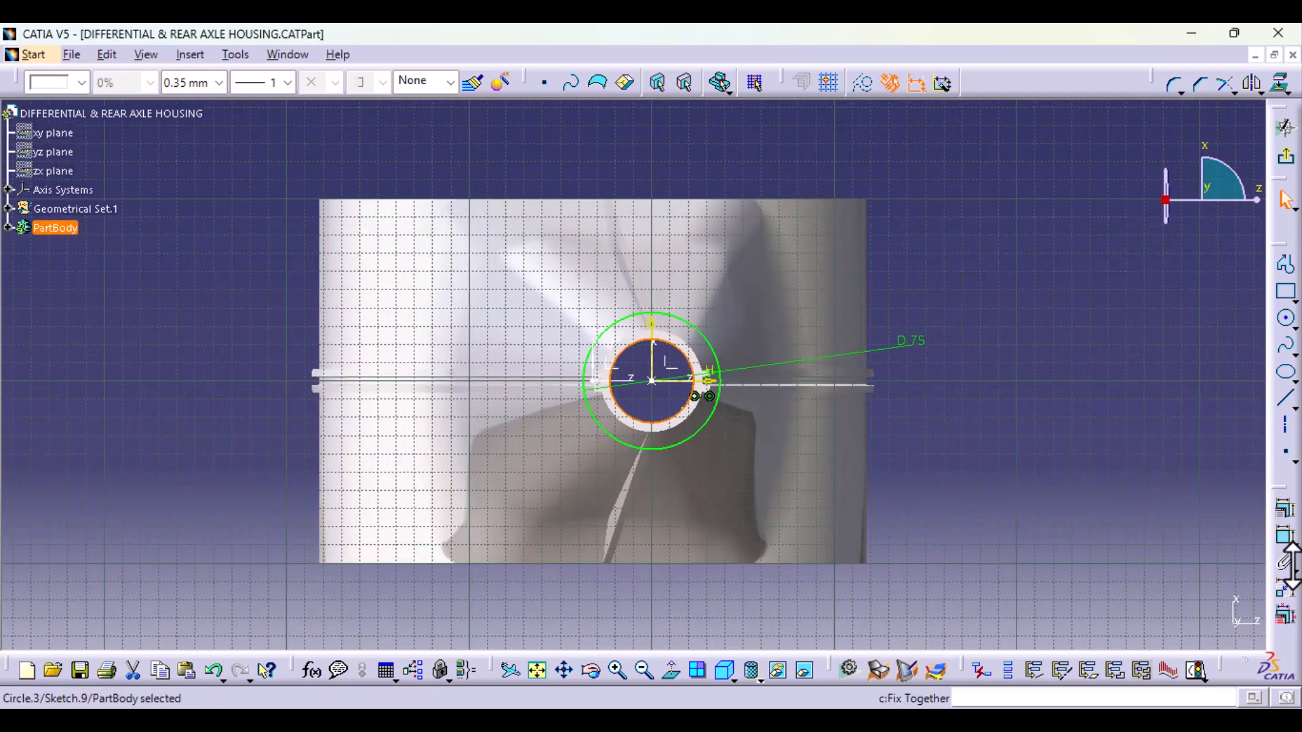
click(1287, 537)
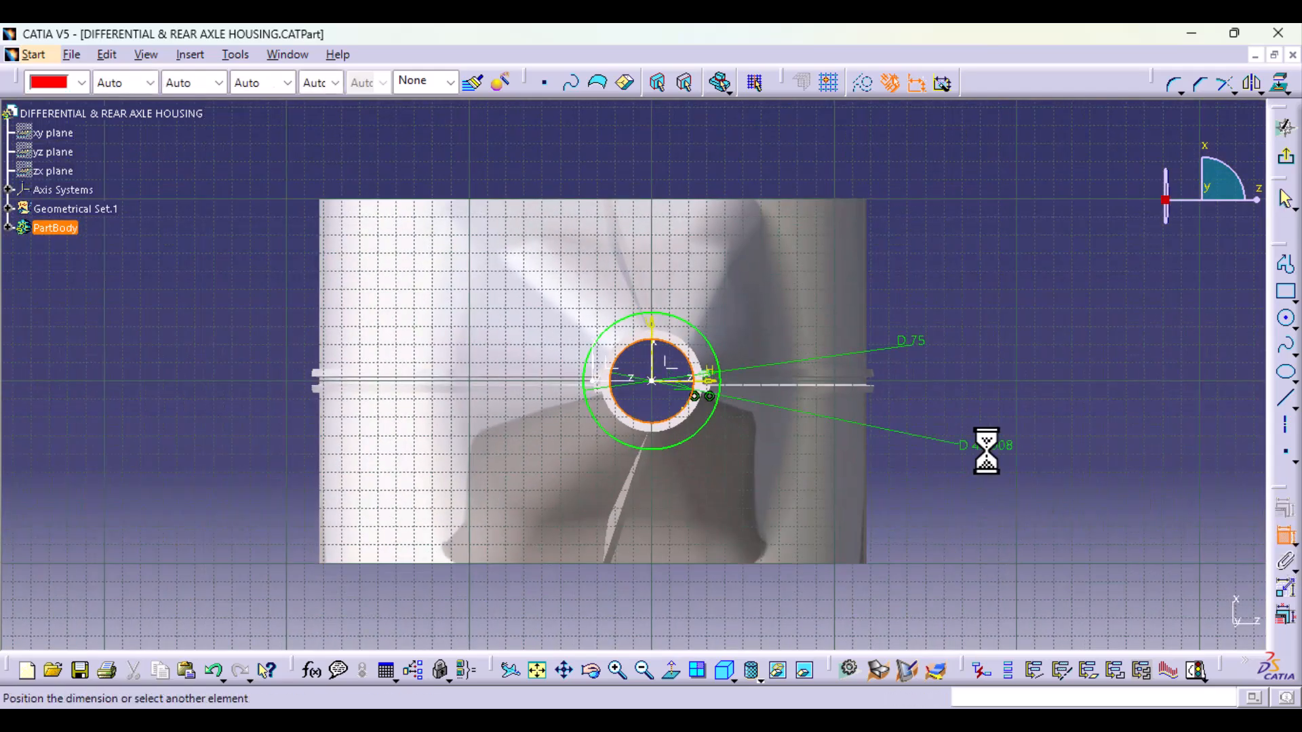
click(1284, 541)
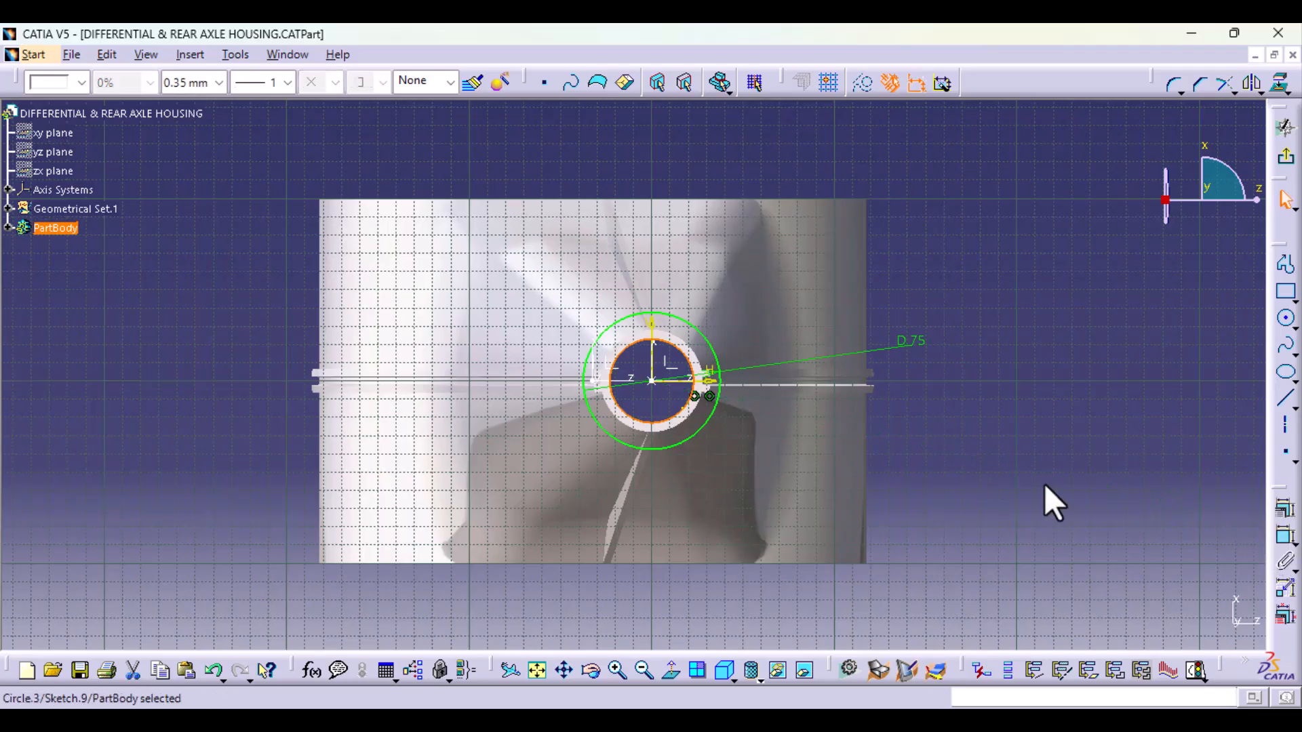
Step: Exit the sketch and start a Pad of it with the second limit set to 5 mm
click(1286, 158)
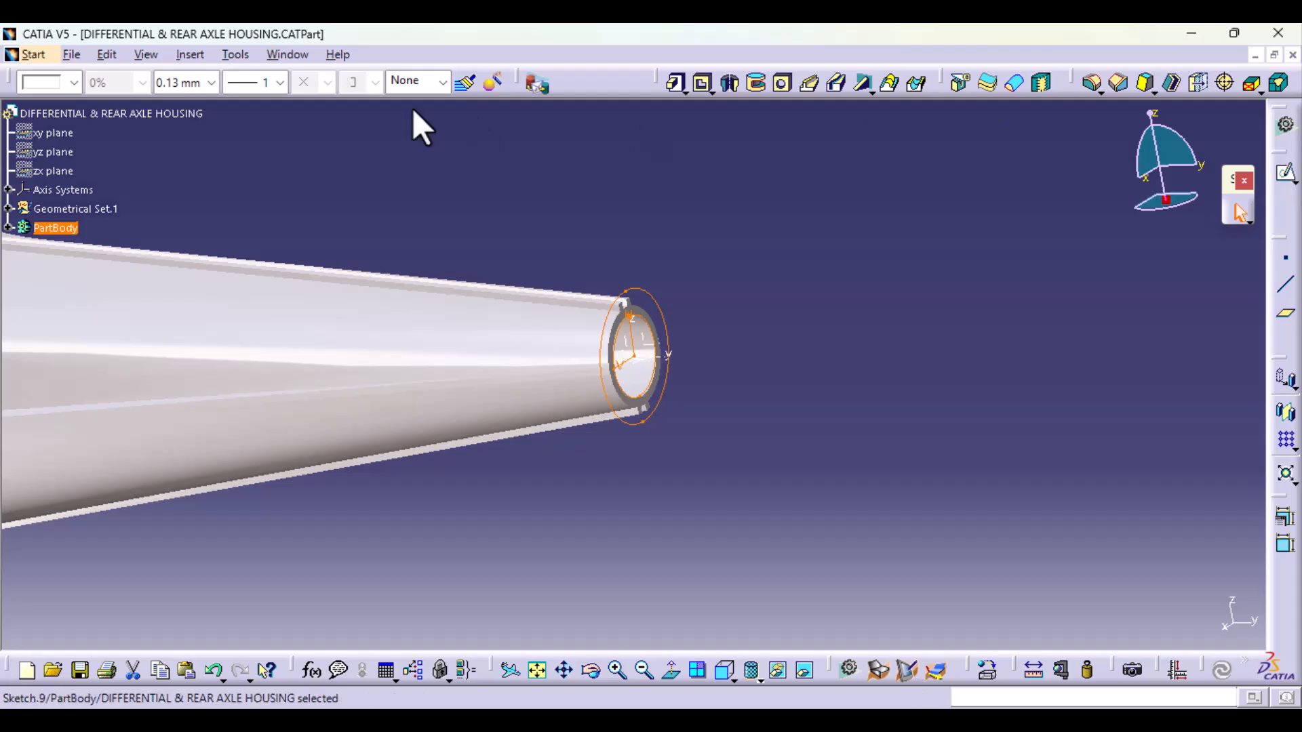
click(672, 83)
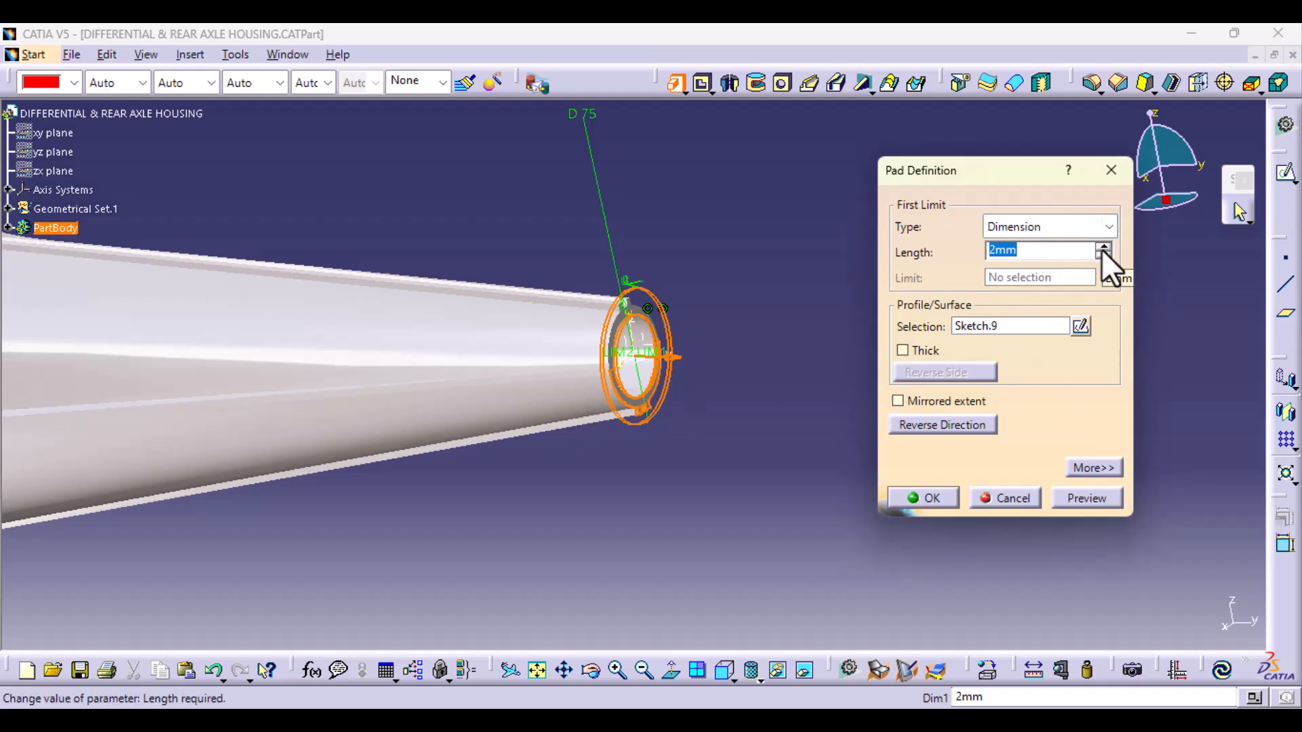
click(1109, 466)
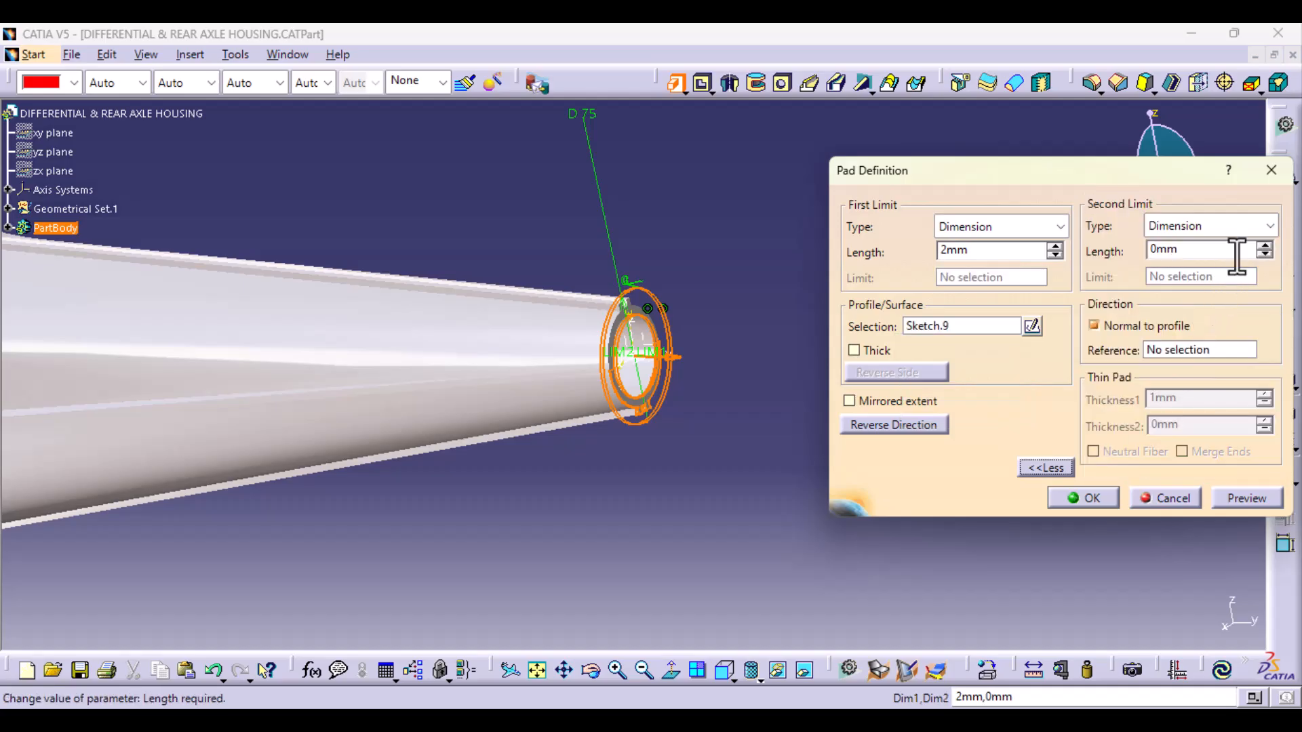
click(1263, 246)
click(1263, 246)
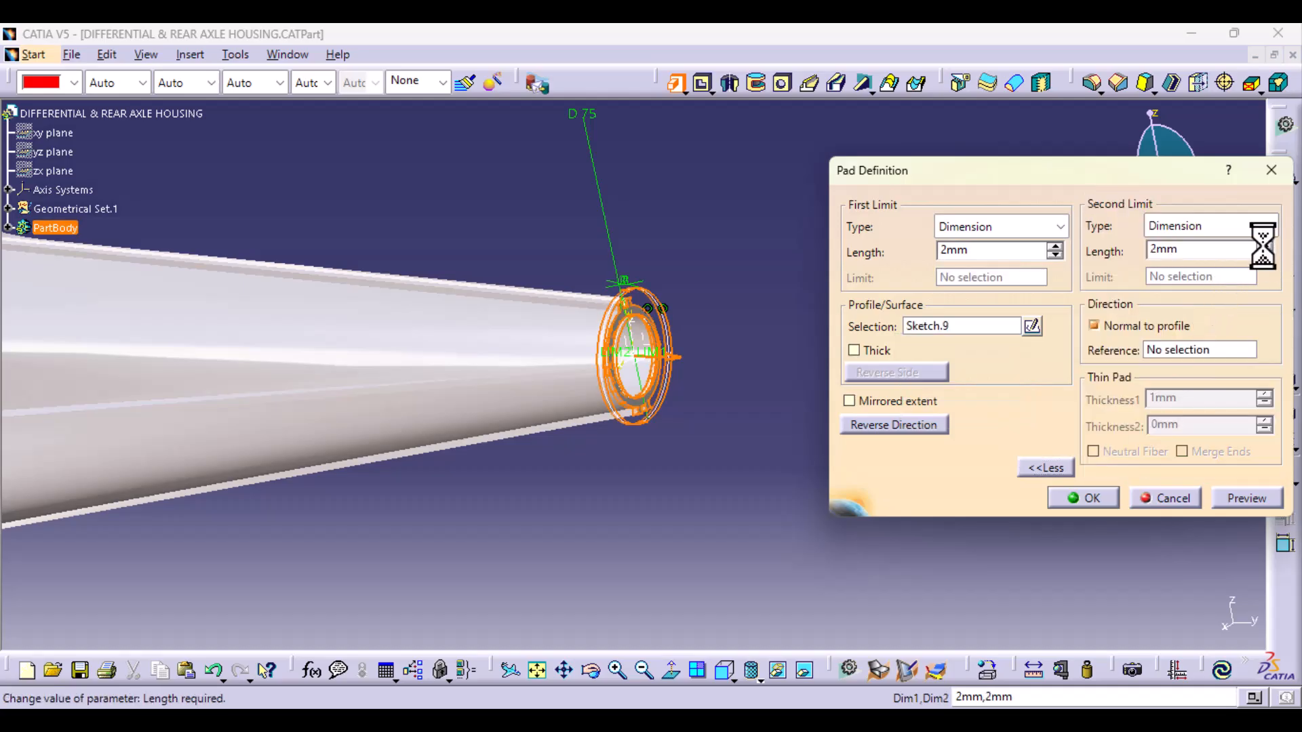
click(1263, 246)
click(1263, 245)
click(1262, 245)
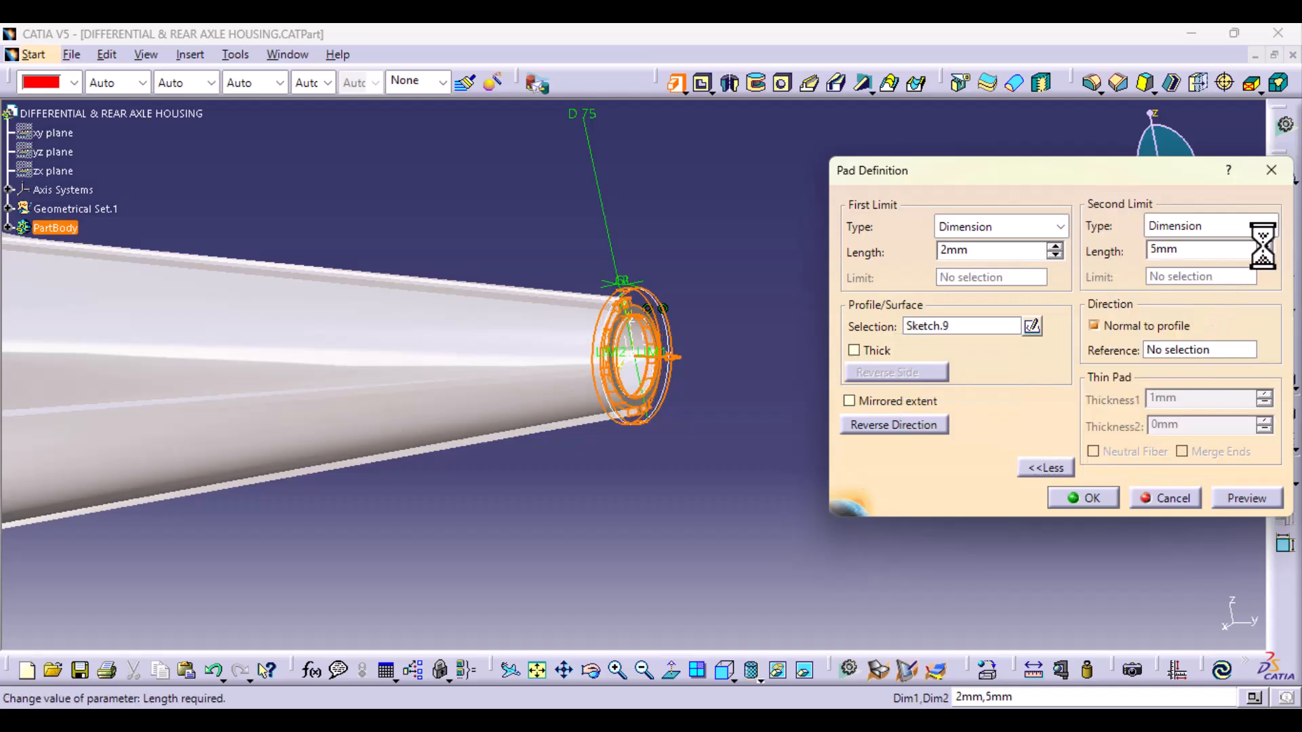
Step: Set the pad's first limit to 40 mm, preview it and create the pad at the tube end
drag(947, 253, 920, 256)
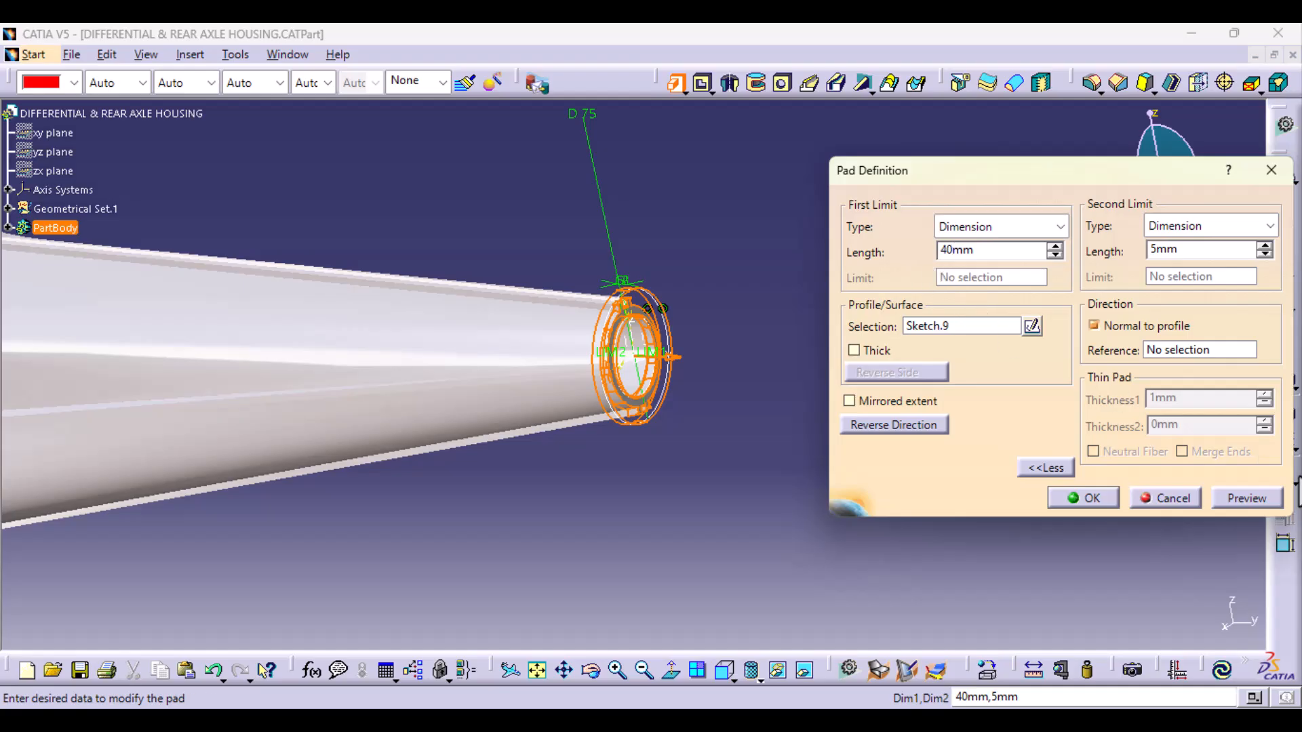
click(1262, 502)
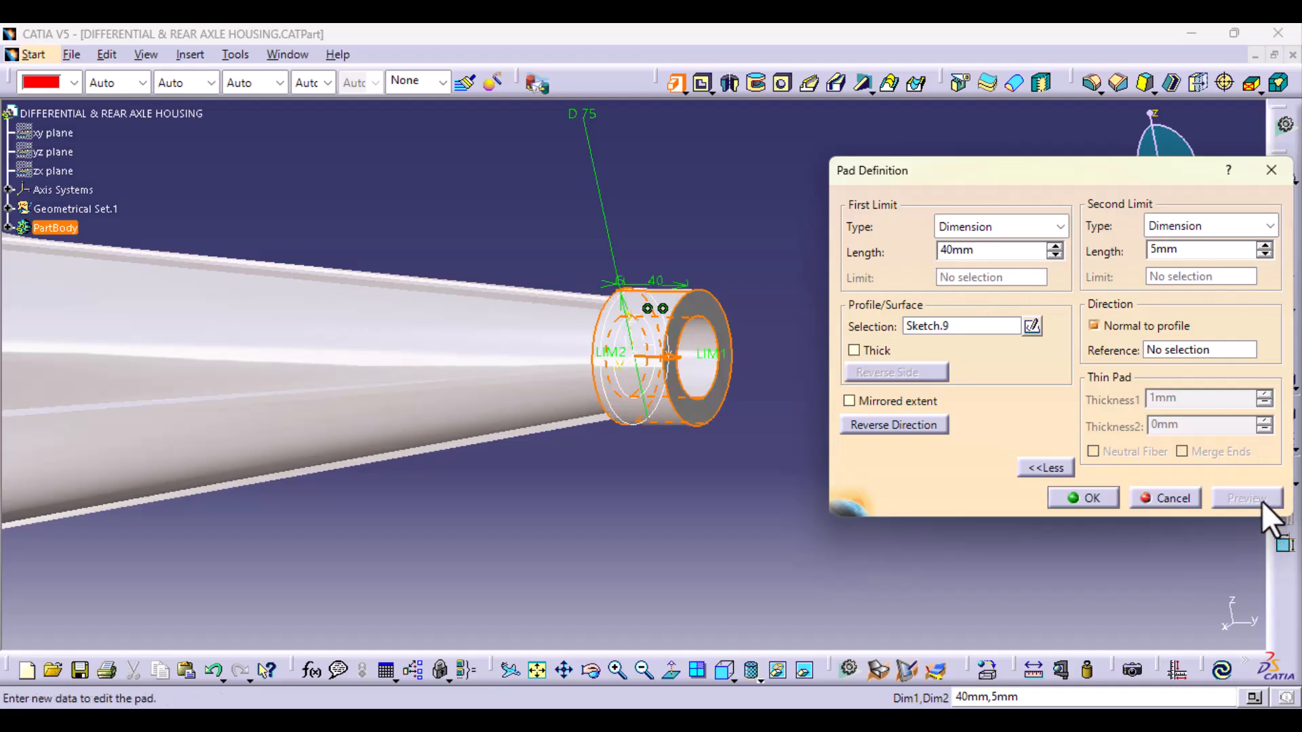
middle_drag(561, 508, 592, 425)
middle_drag(795, 393, 564, 370)
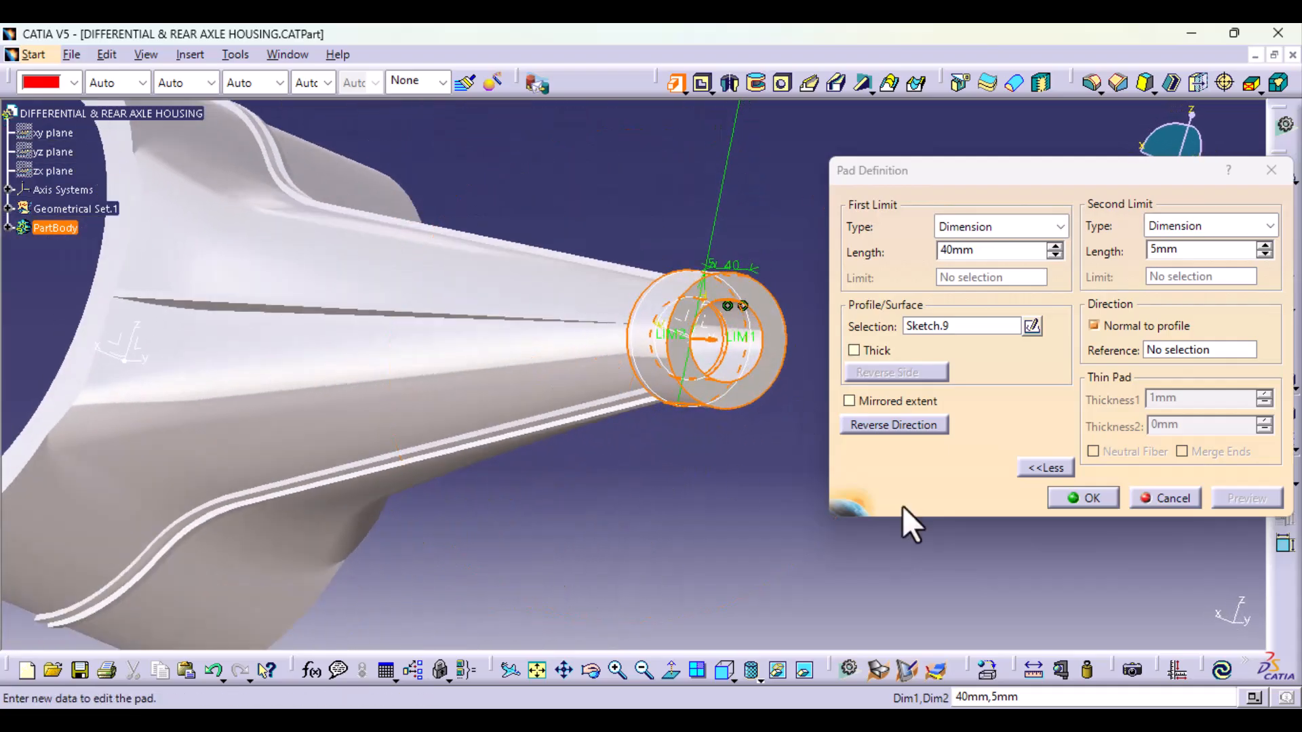
click(1088, 498)
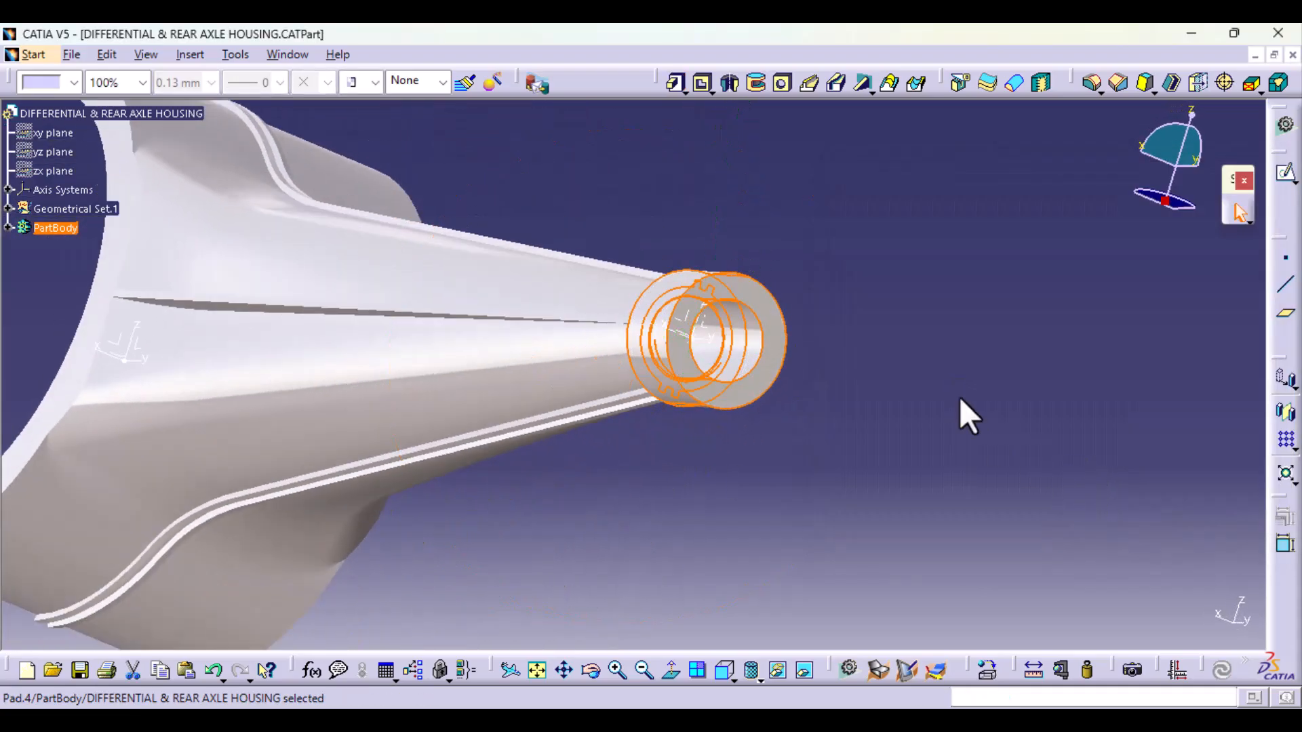
Step: Inspect the new ring at the tube end and reopen its profile sketch, Sketch.9, for editing
middle_drag(895, 348, 685, 292)
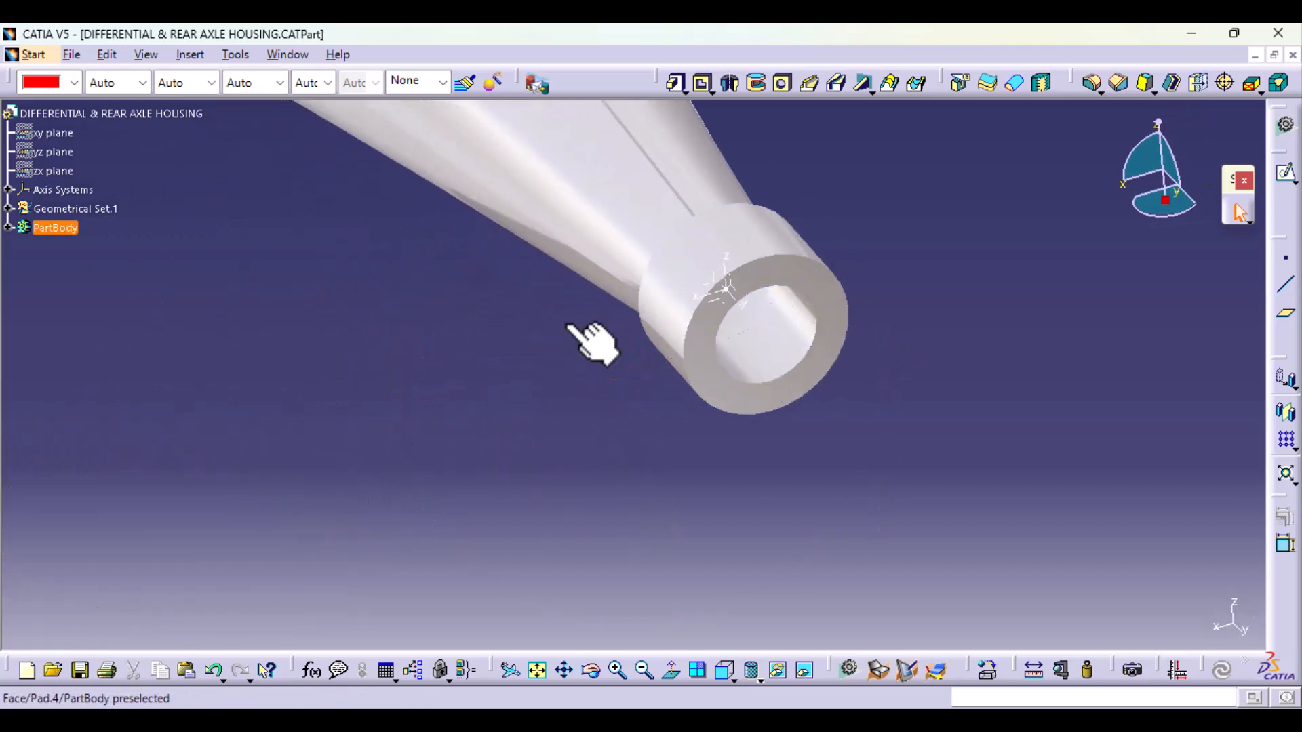
click(9, 227)
scroll(94, 539, down, 4)
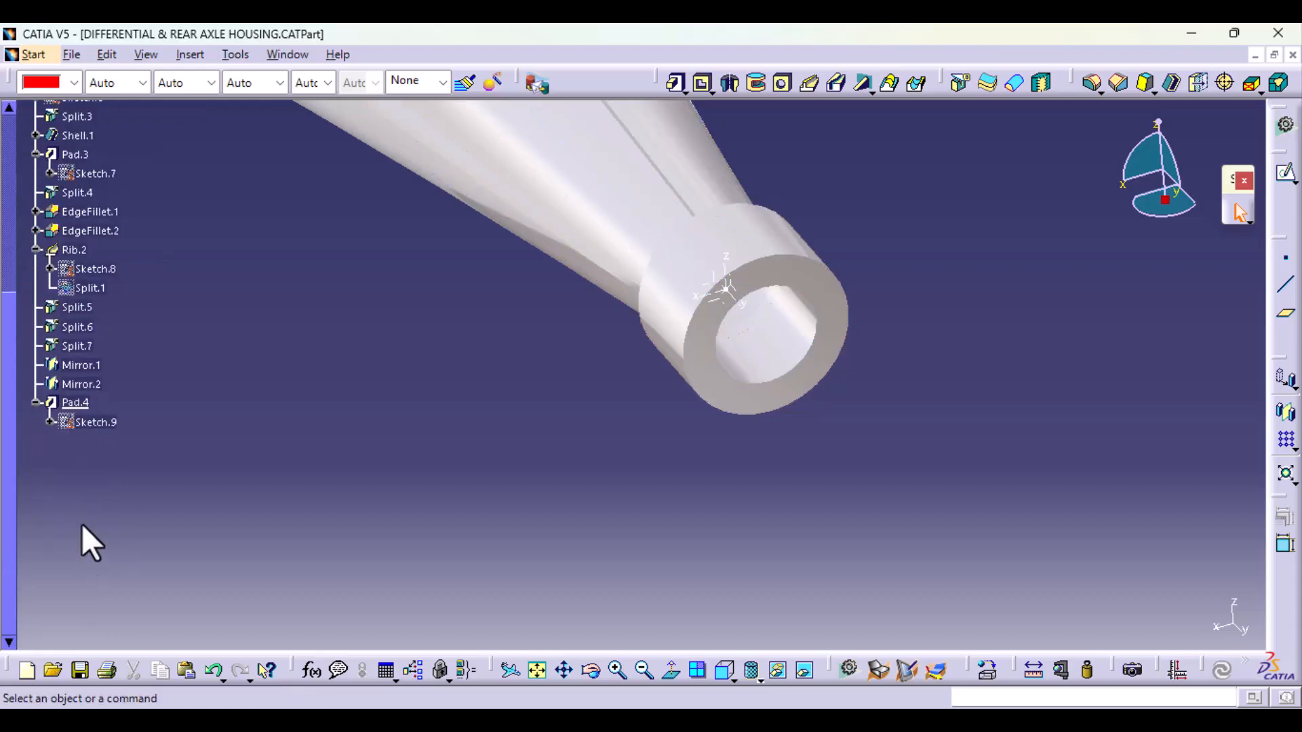
double_click(102, 424)
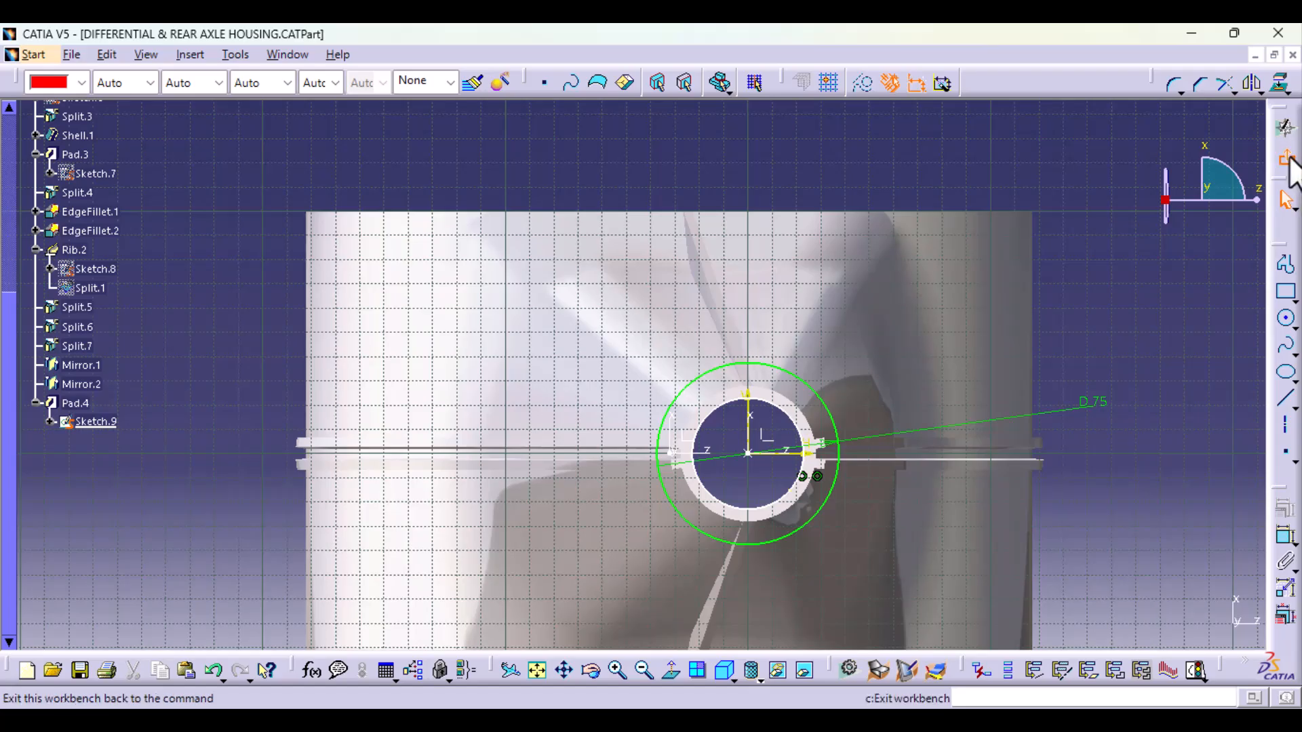
click(1286, 158)
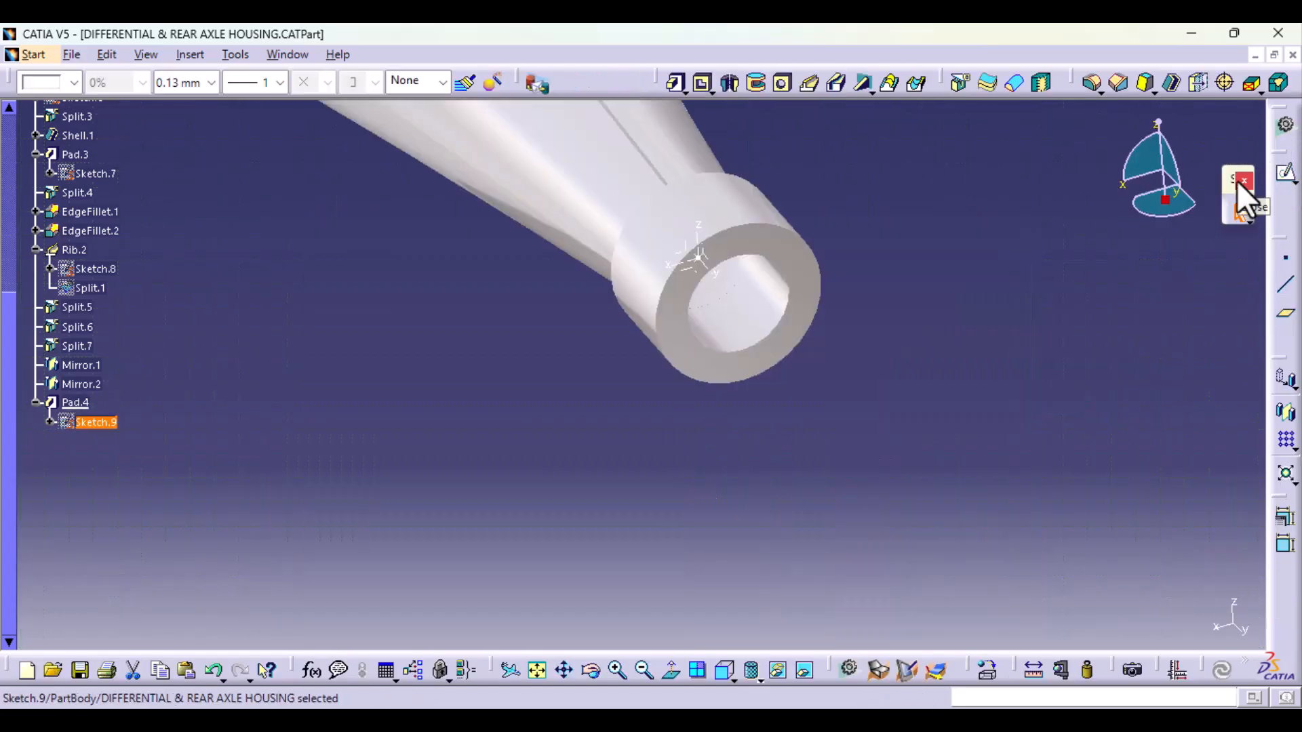
mouse_move(537, 376)
middle_down()
mouse_move(619, 442)
mouse_move(924, 360)
mouse_move(180, 526)
middle_up()
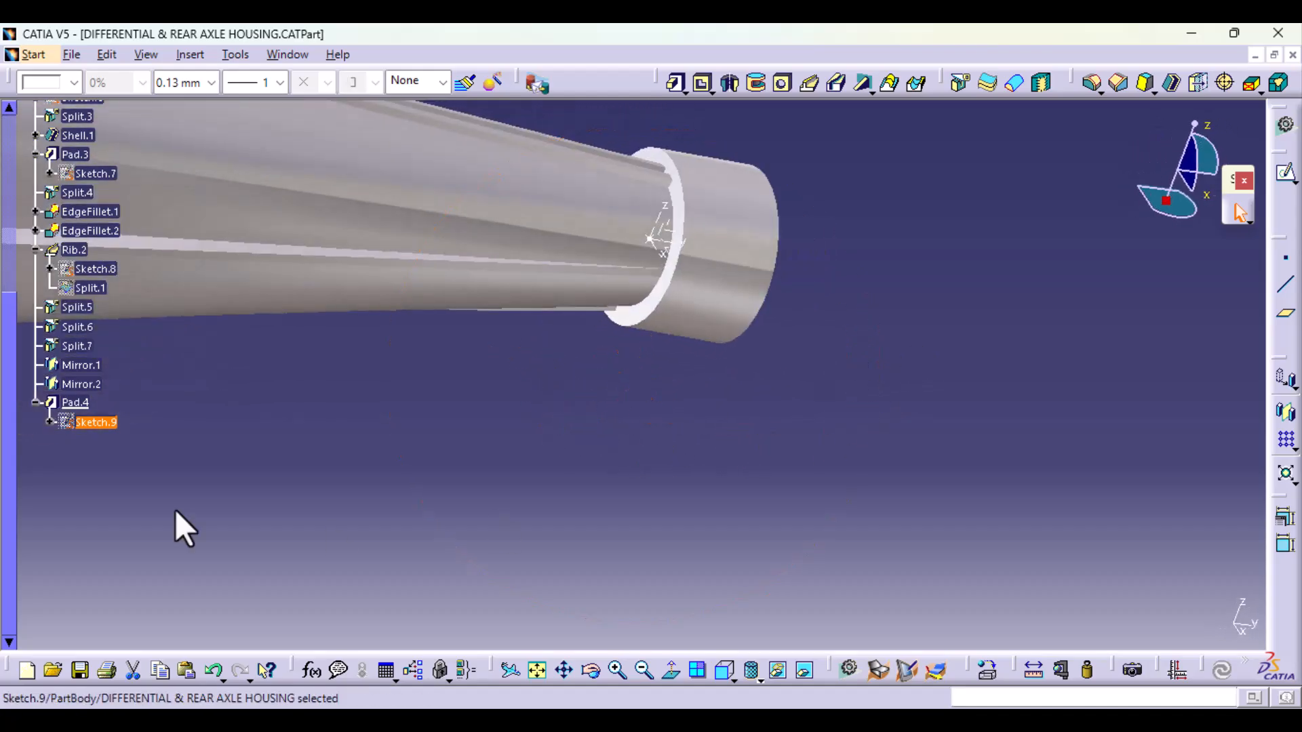
double_click(75, 422)
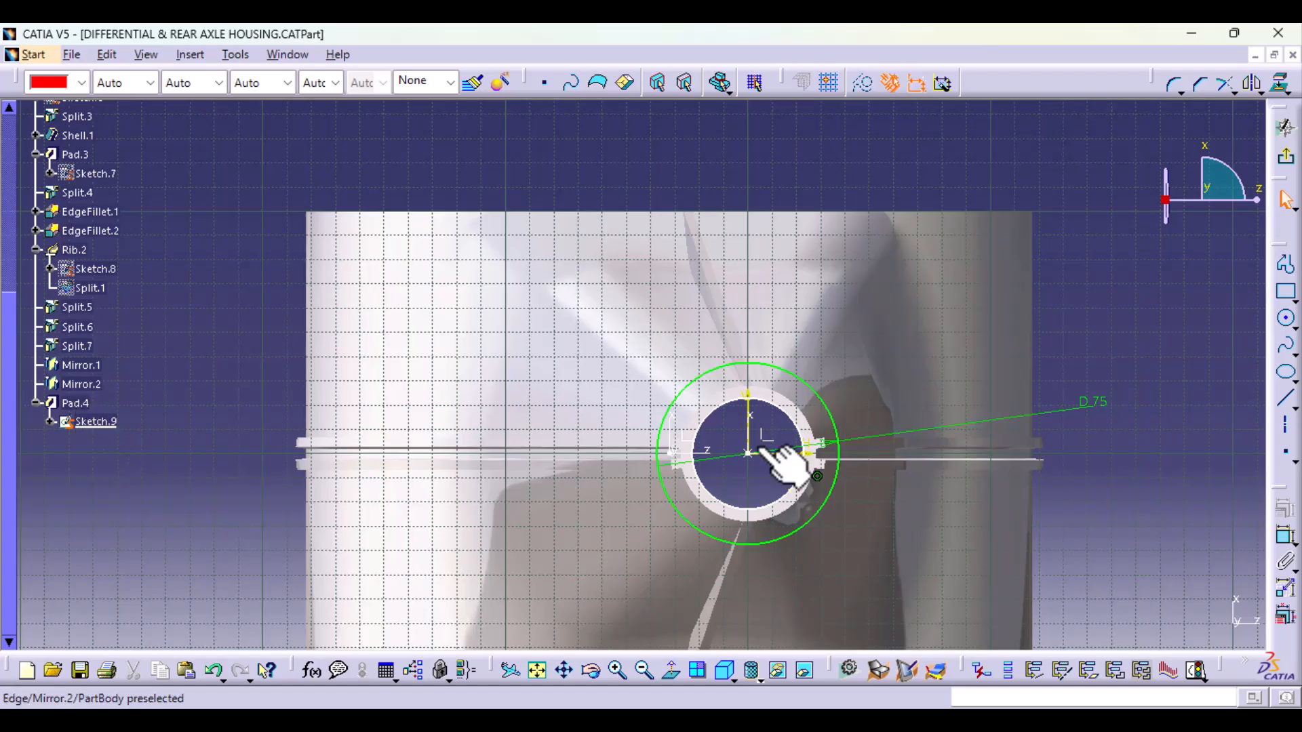
Step: Switch the outer circle's dimension from diameter to radius and set it to 75 mm
double_click(1094, 402)
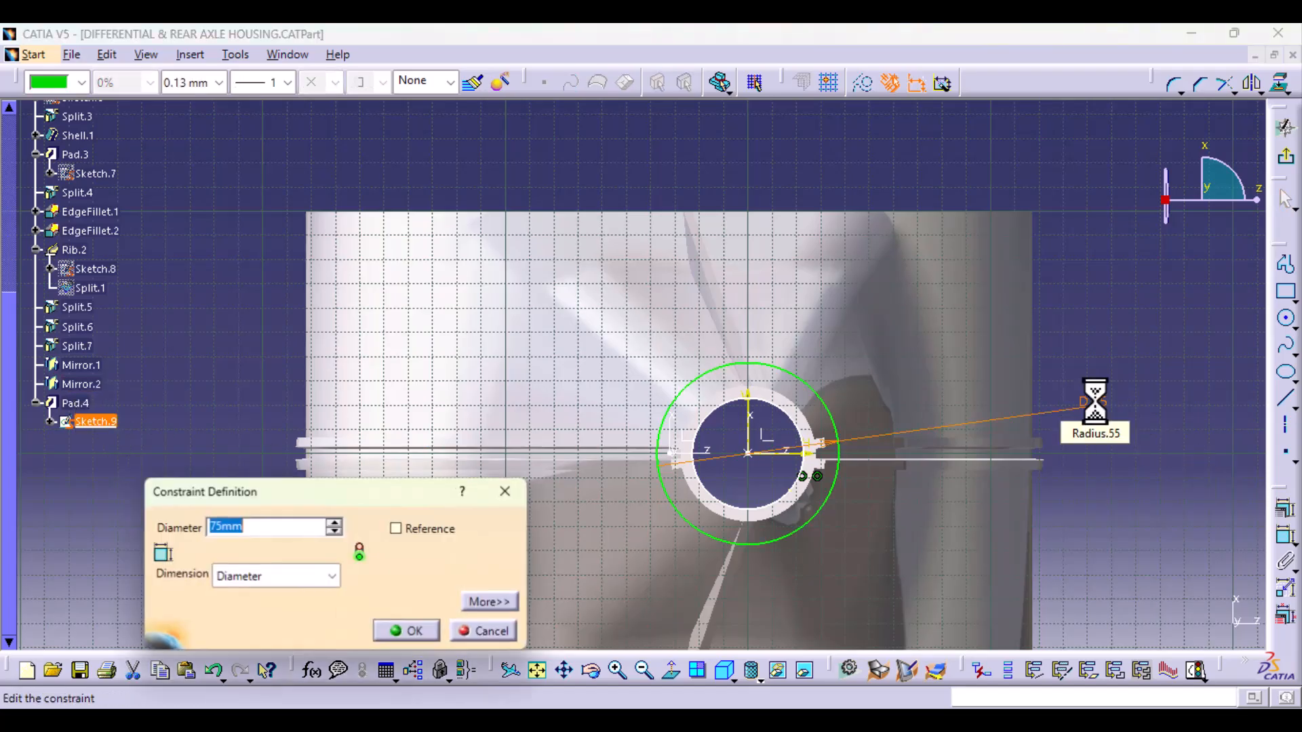
click(275, 576)
click(271, 597)
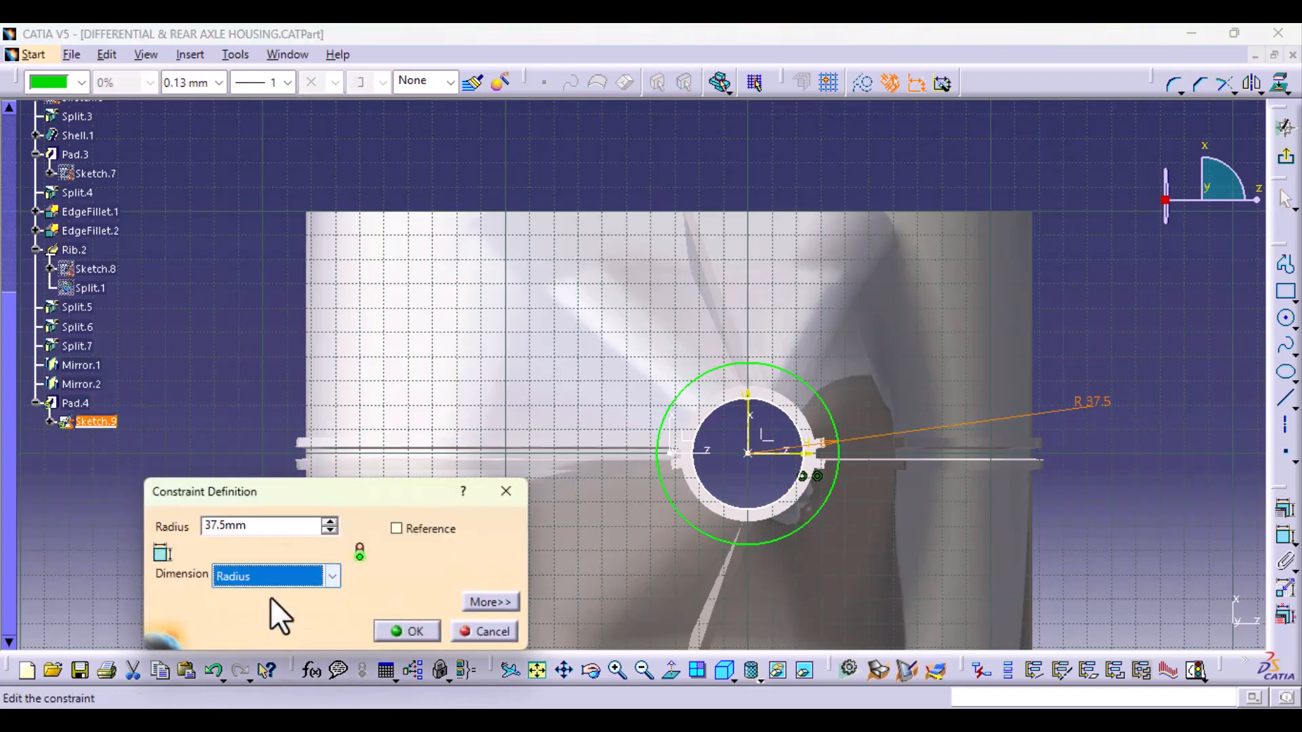
double_click(242, 526)
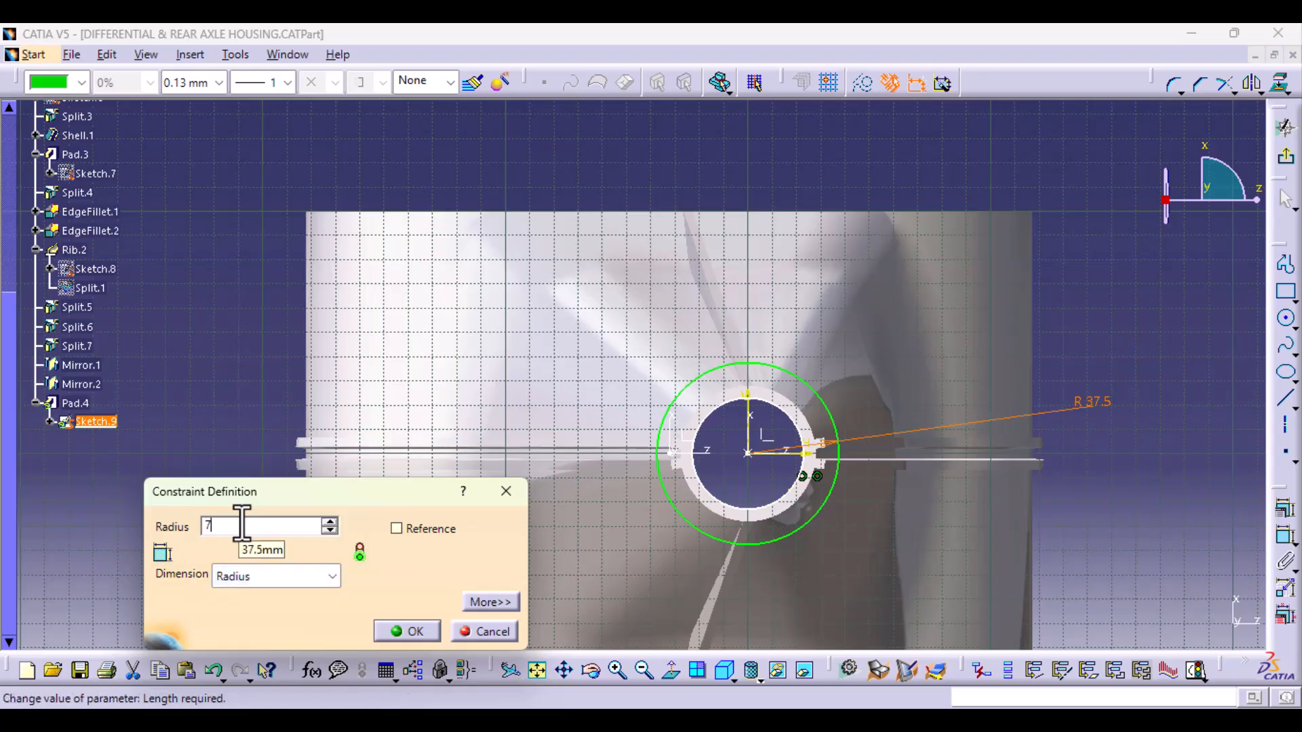
text(75mm)
click(413, 628)
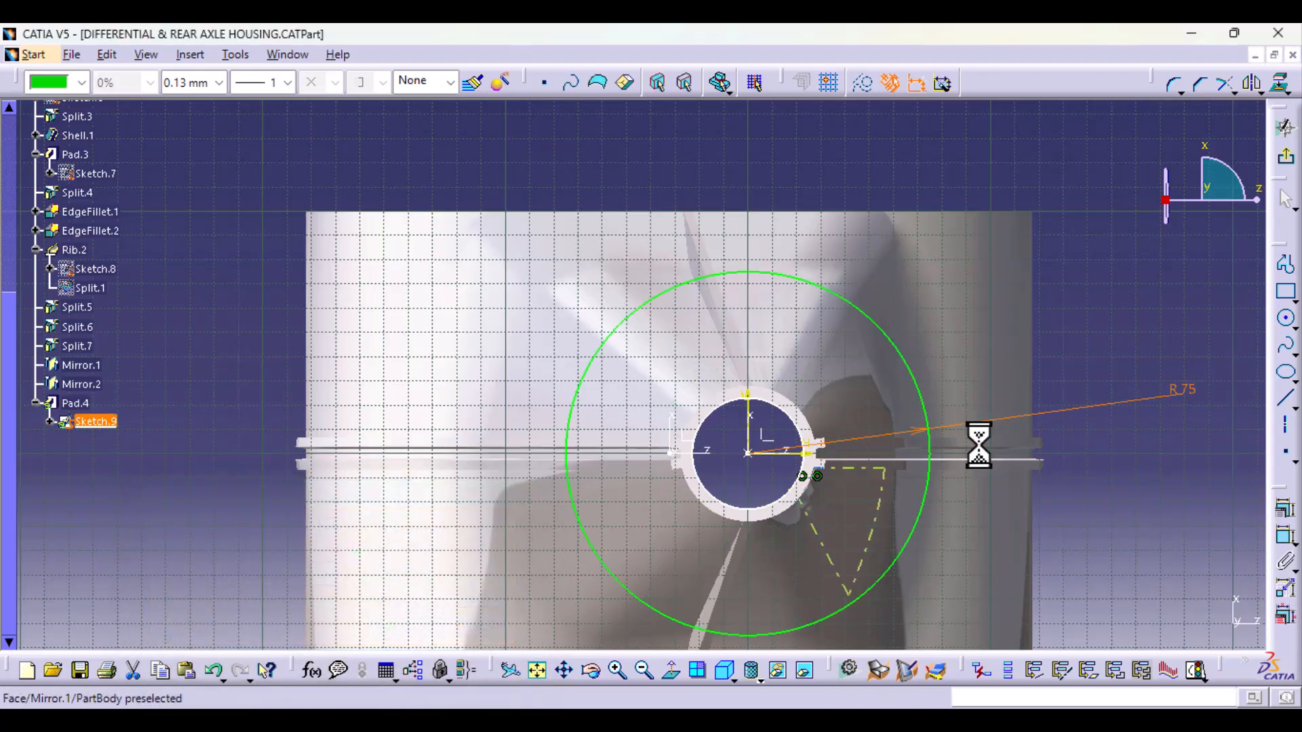
Step: Exit the flange sketch and examine the resized flange, the tapered tube and its raised ribs from several angles
click(1286, 156)
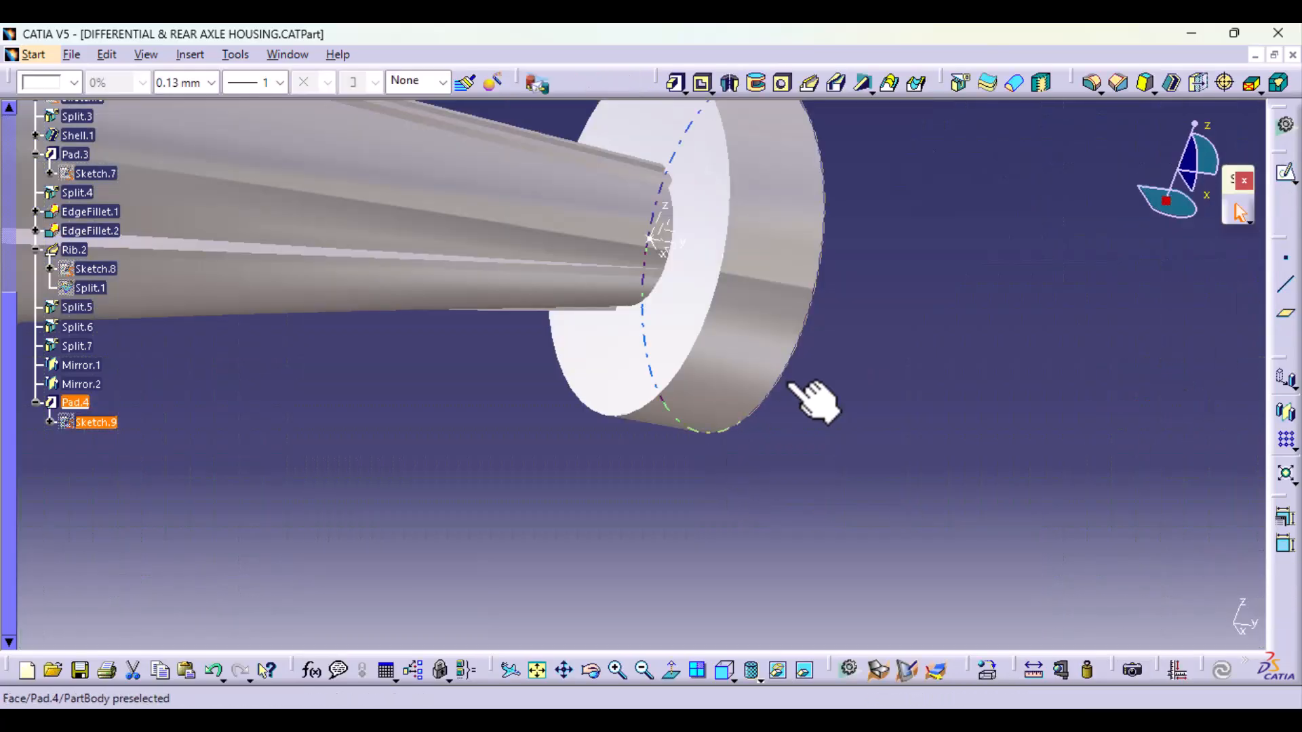
mouse_move(804, 393)
ctrl+middle_down()
mouse_move(819, 486)
mouse_move(755, 407)
mouse_move(500, 427)
mouse_move(689, 416)
mouse_move(800, 453)
mouse_move(651, 459)
mouse_move(581, 348)
mouse_move(825, 445)
mouse_move(482, 488)
mouse_move(512, 534)
mouse_move(746, 528)
ctrl+middle_up()
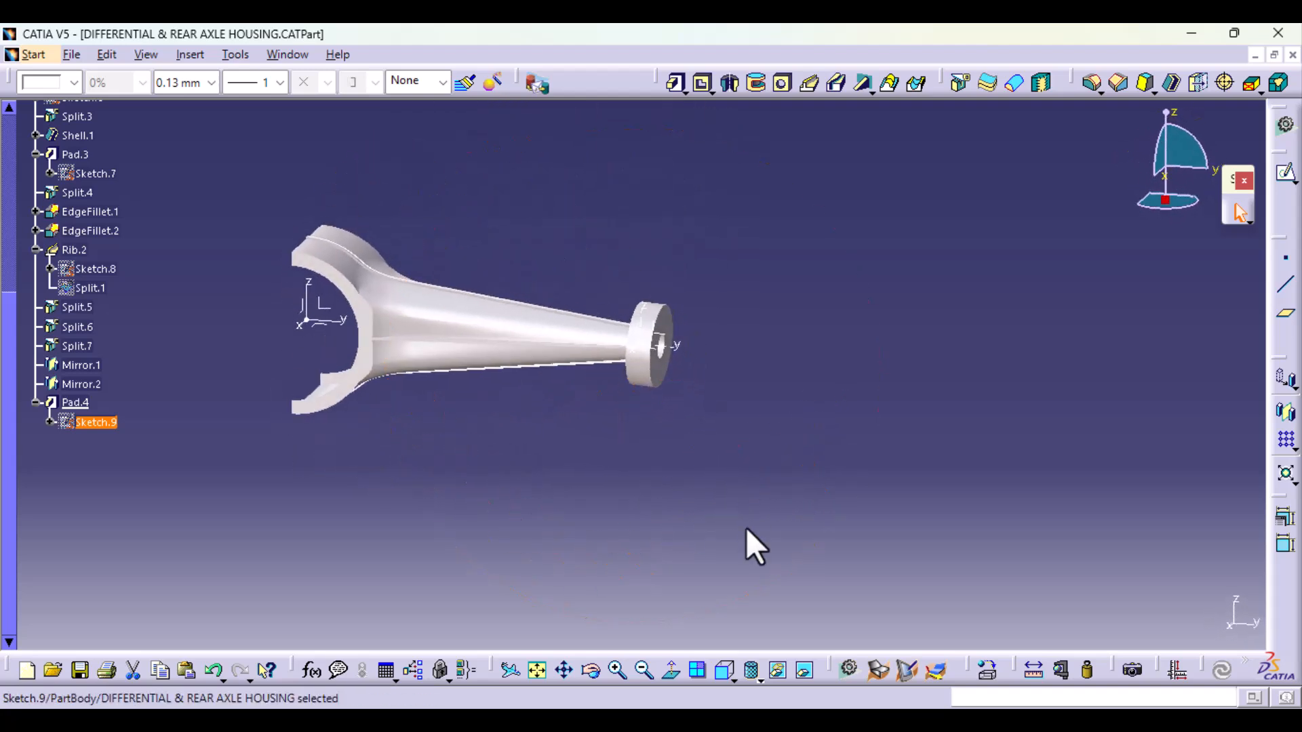
click(723, 669)
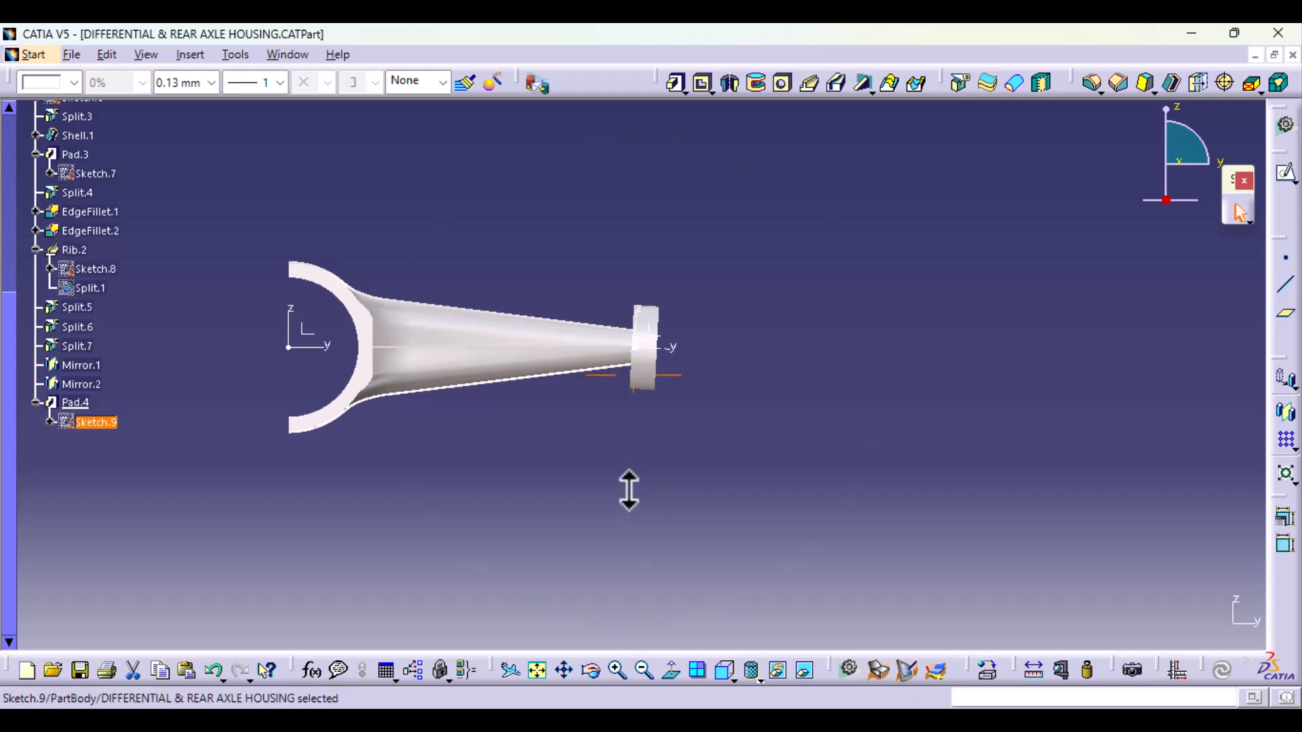
ctrl+middle_drag(629, 490, 642, 431)
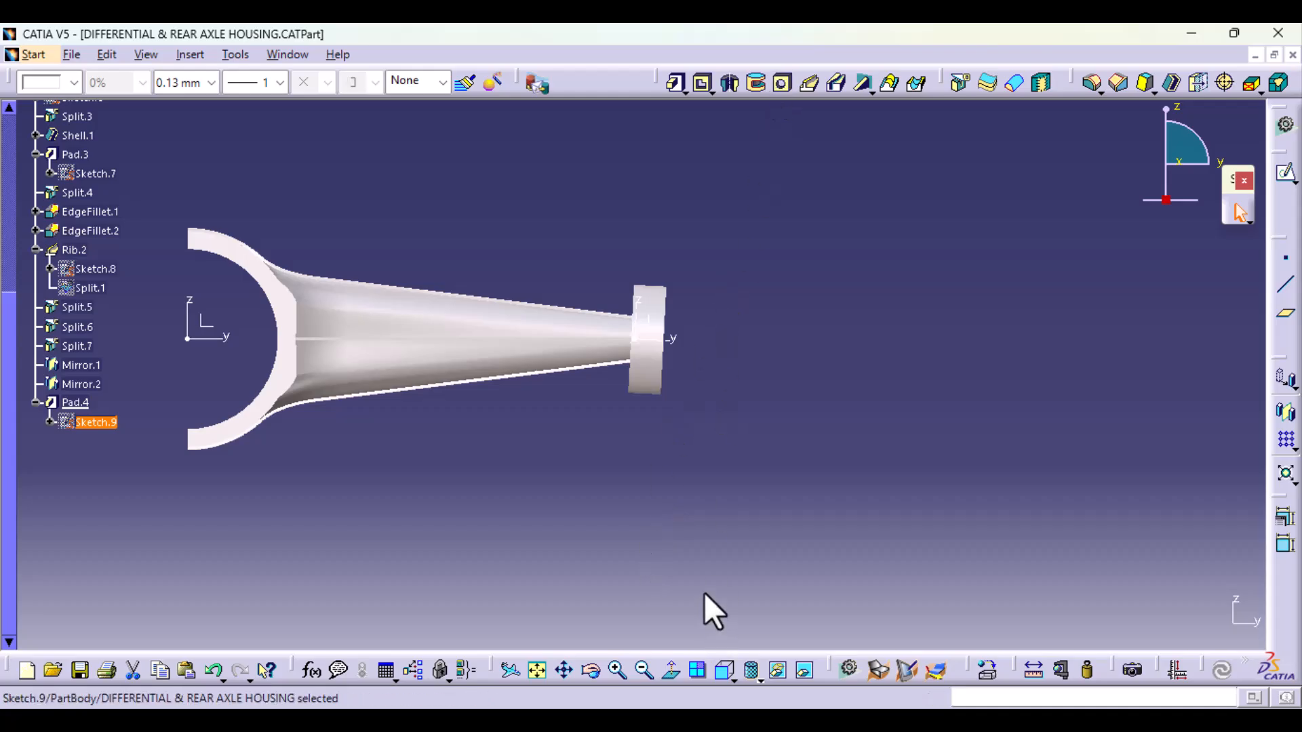
middle_drag(480, 473, 675, 596)
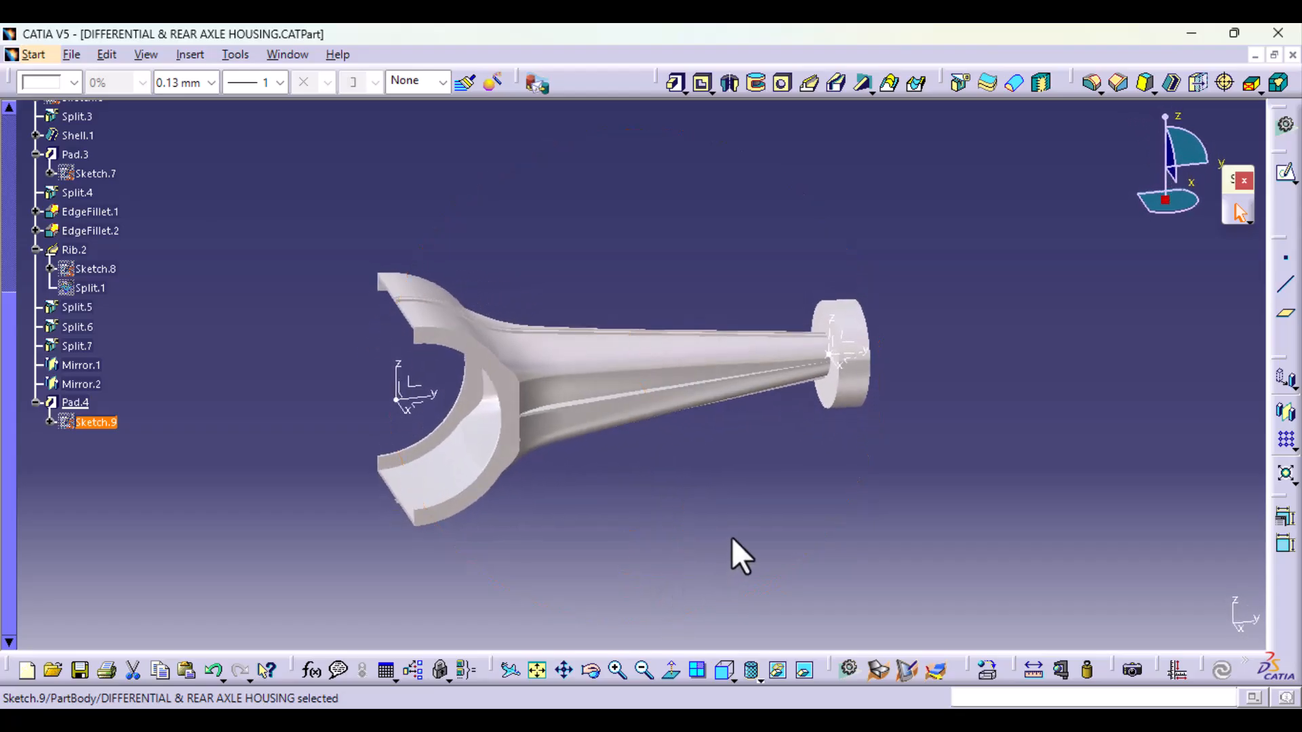
middle_drag(743, 486, 372, 583)
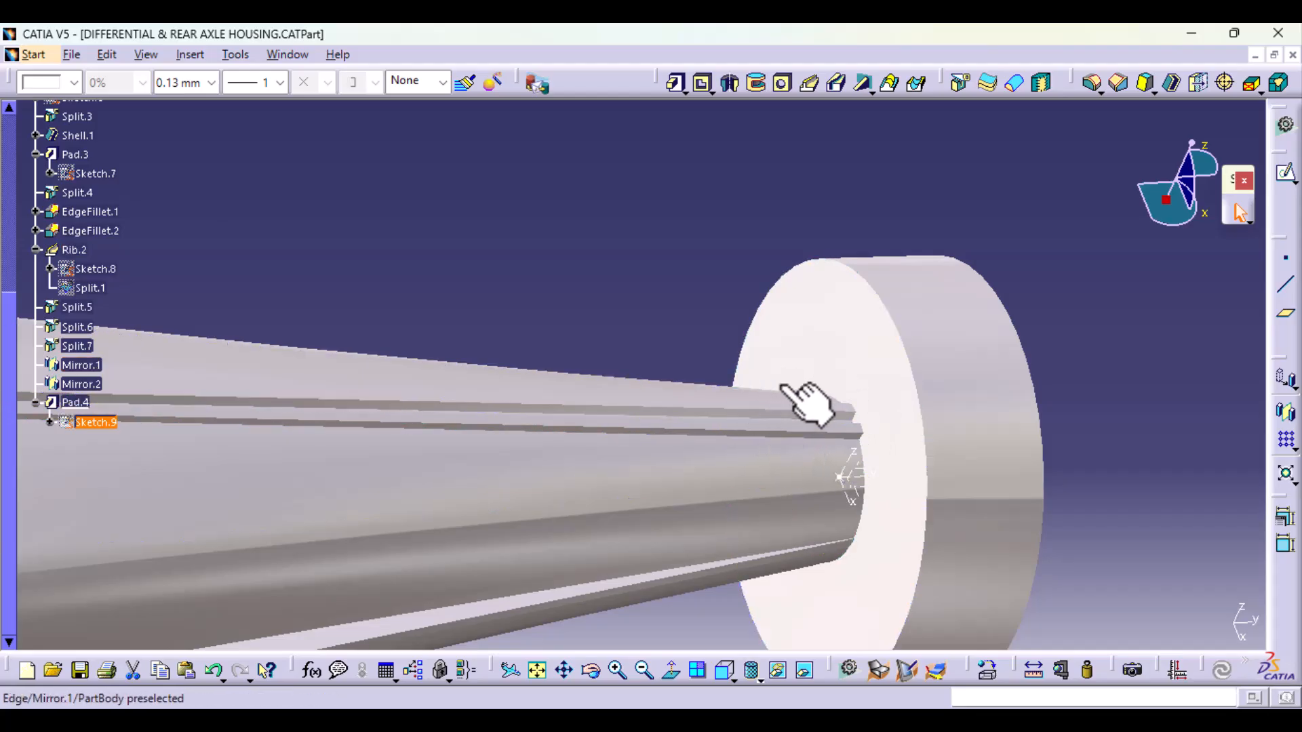
middle_drag(708, 492, 796, 510)
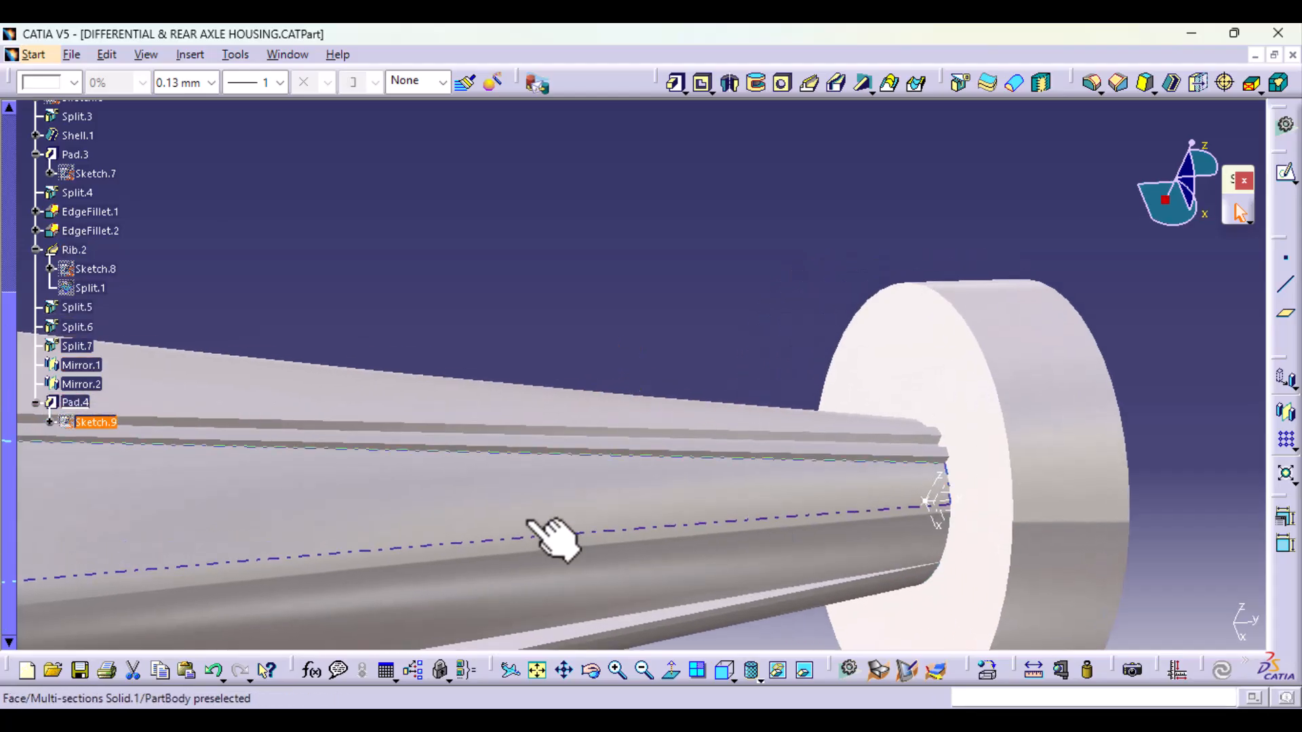
middle_drag(507, 503, 539, 612)
middle_drag(411, 474, 400, 576)
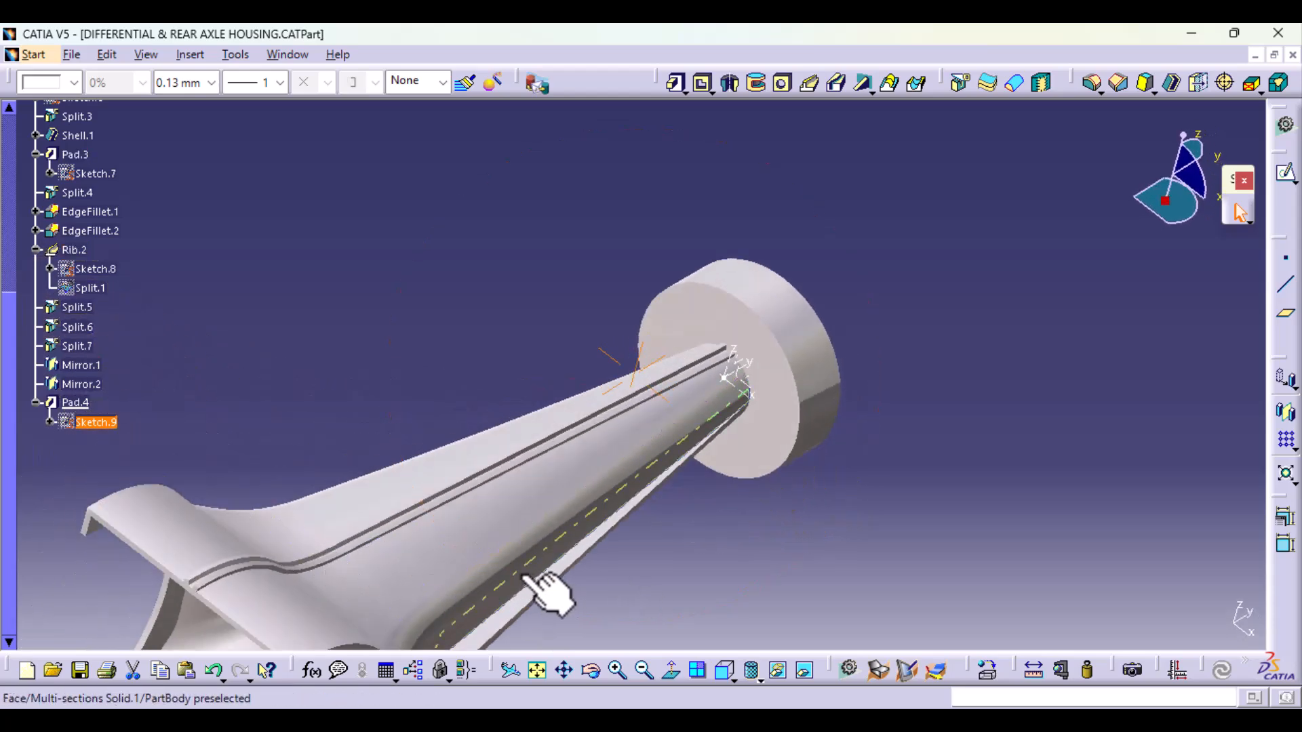
middle_drag(529, 628, 421, 509)
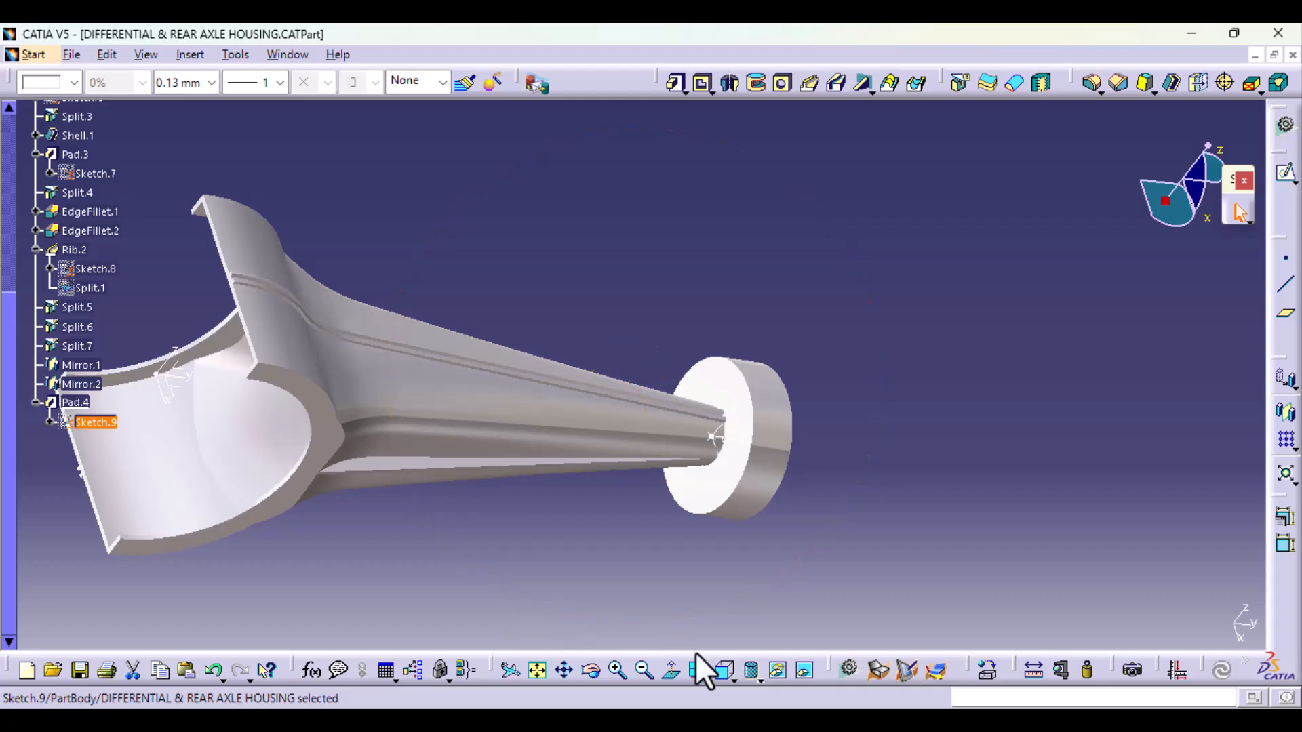
Step: Start a new sketch on the YZ plane of Axis System.1, viewed from the front
click(724, 670)
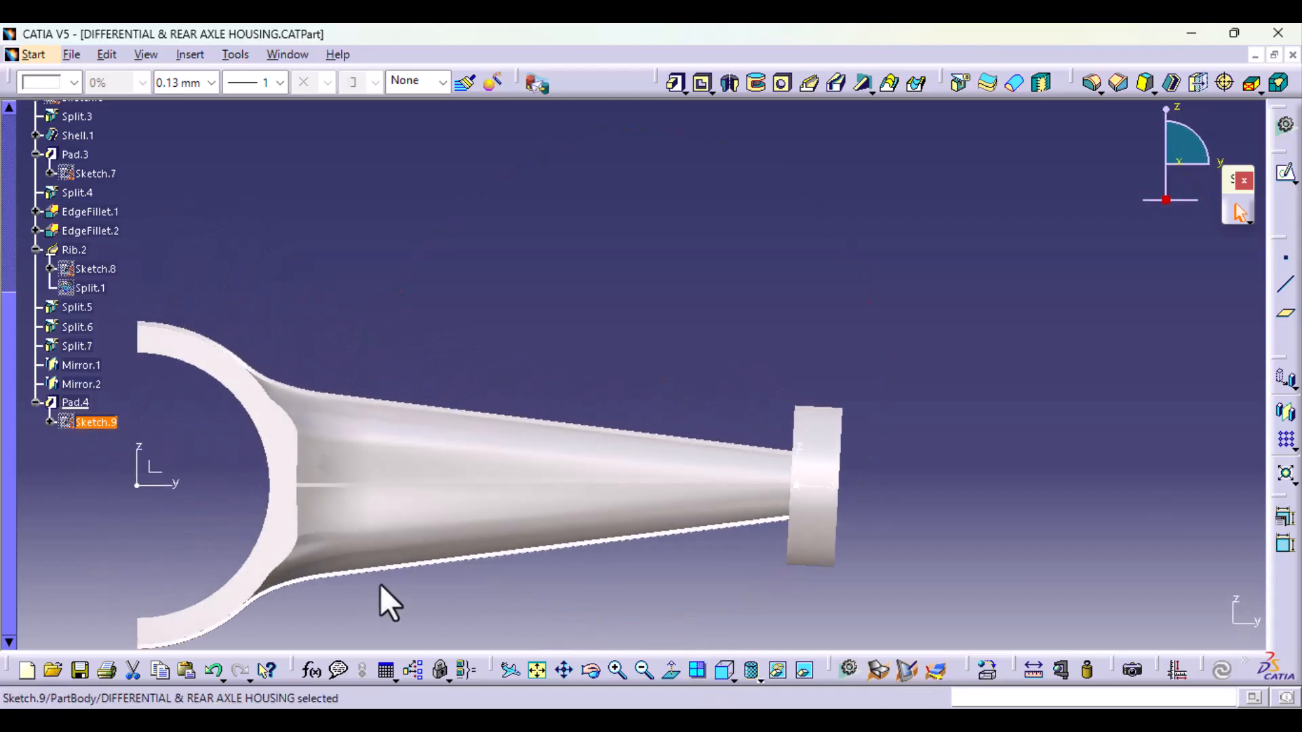
click(164, 471)
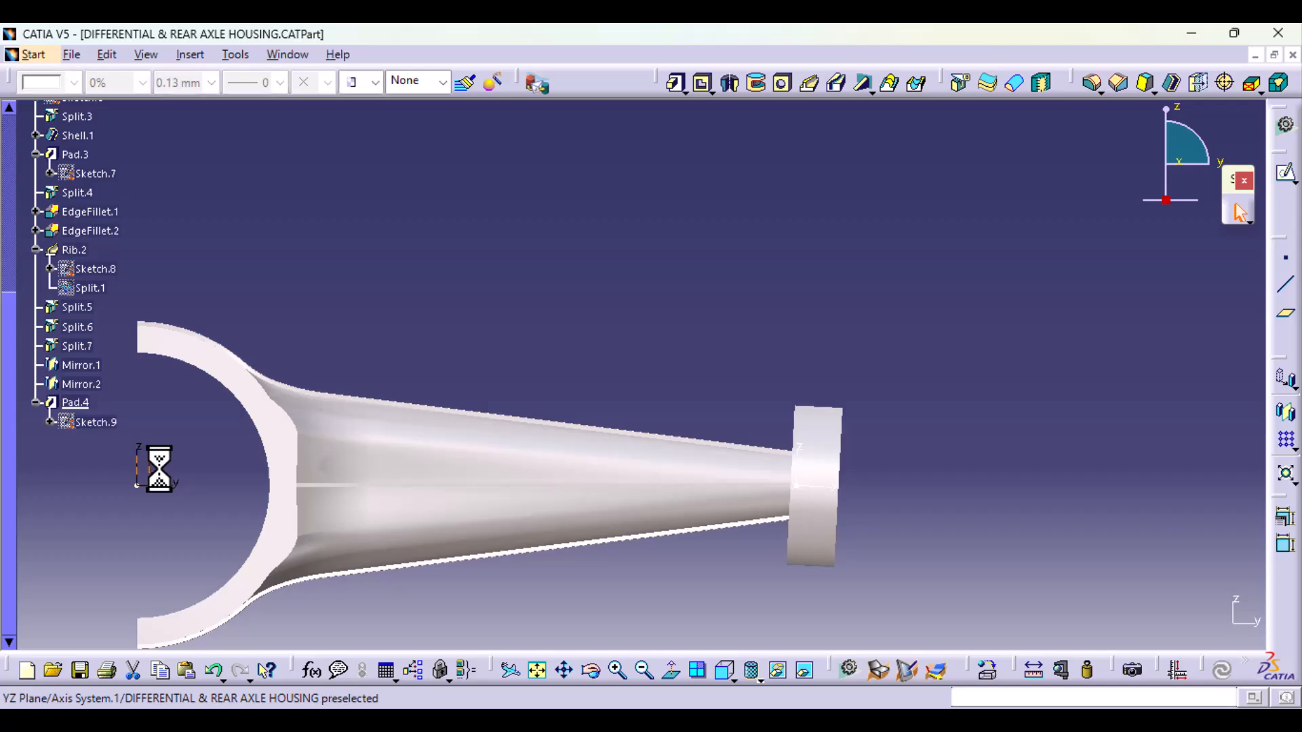
click(1281, 178)
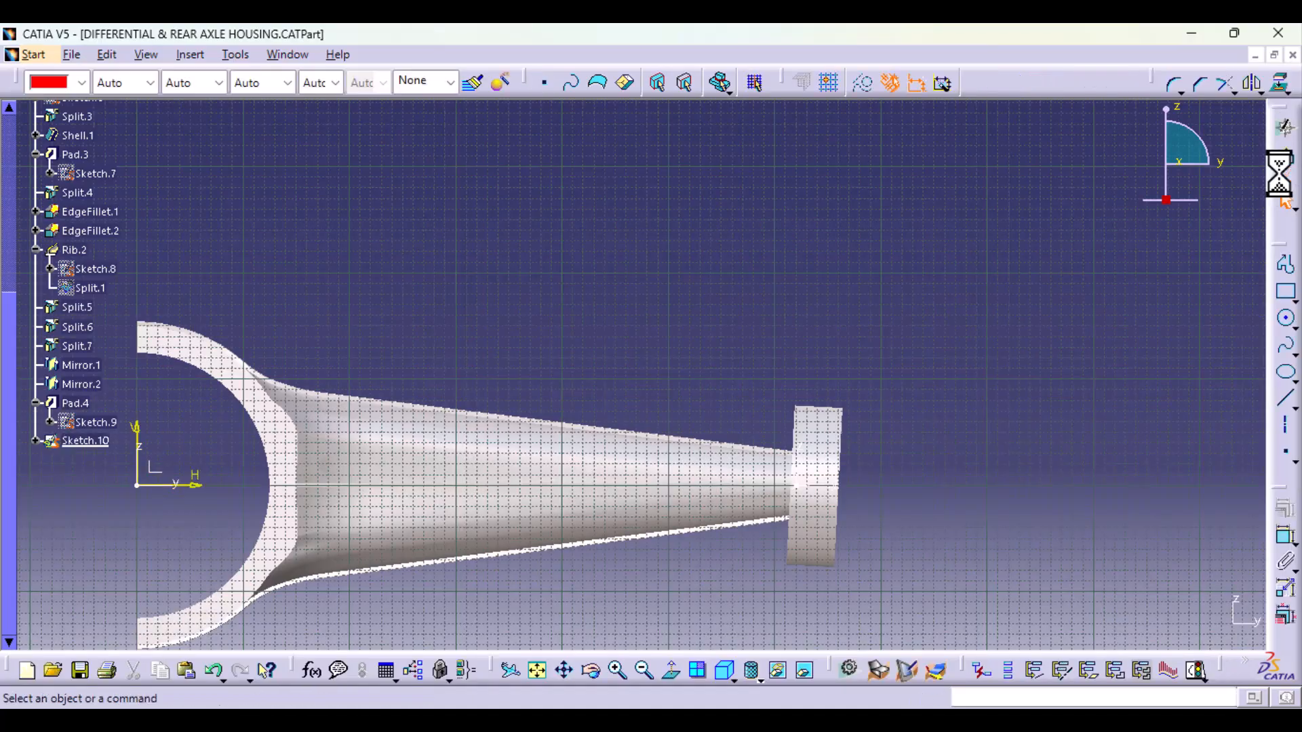
Step: Project the tube's upper Rib.2 edge into the sketch as construction geometry, and switch back to standard elements
middle_drag(823, 581, 569, 303)
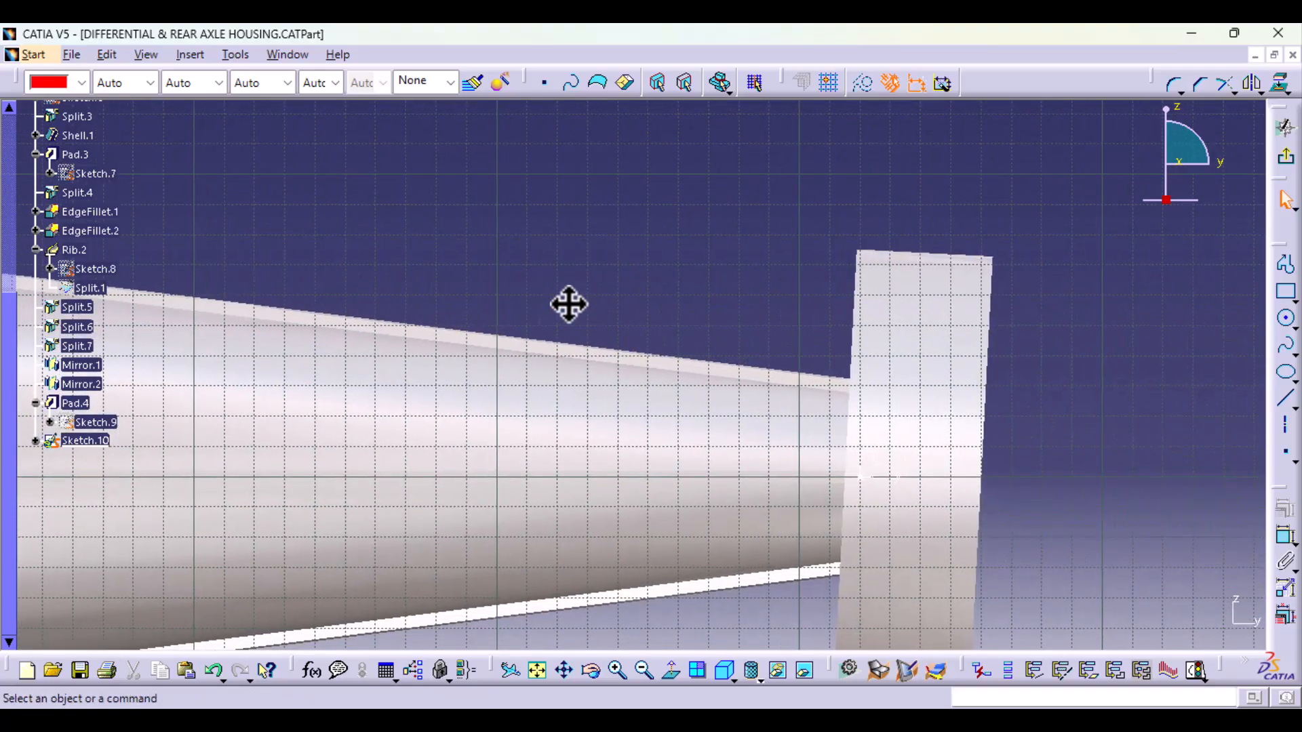
click(779, 373)
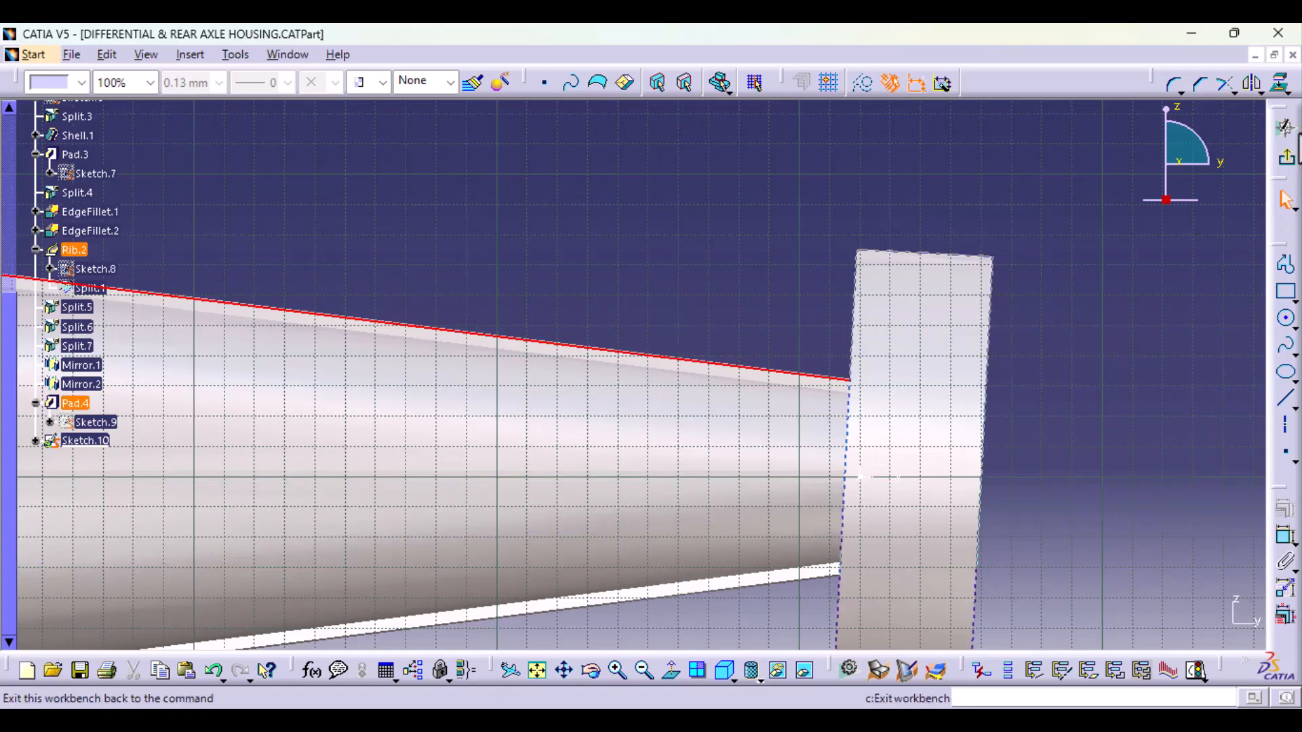
click(1282, 82)
click(1280, 81)
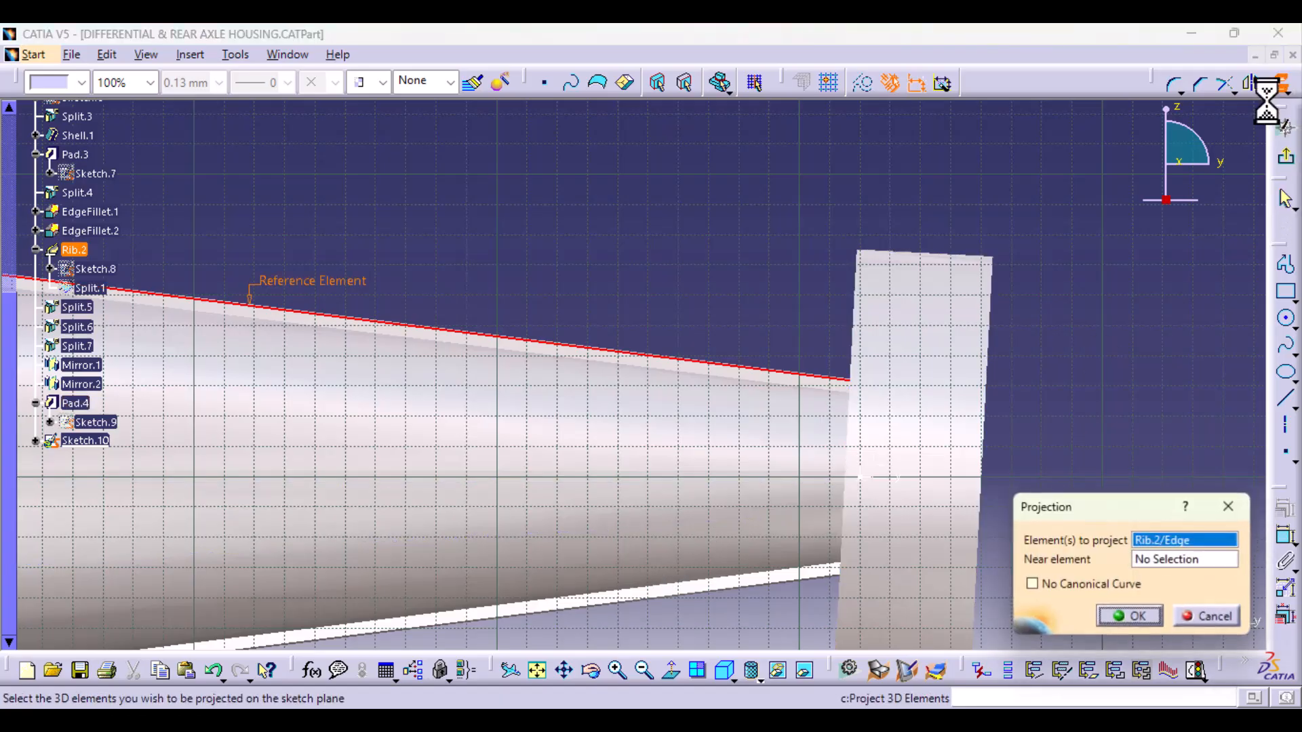
click(857, 84)
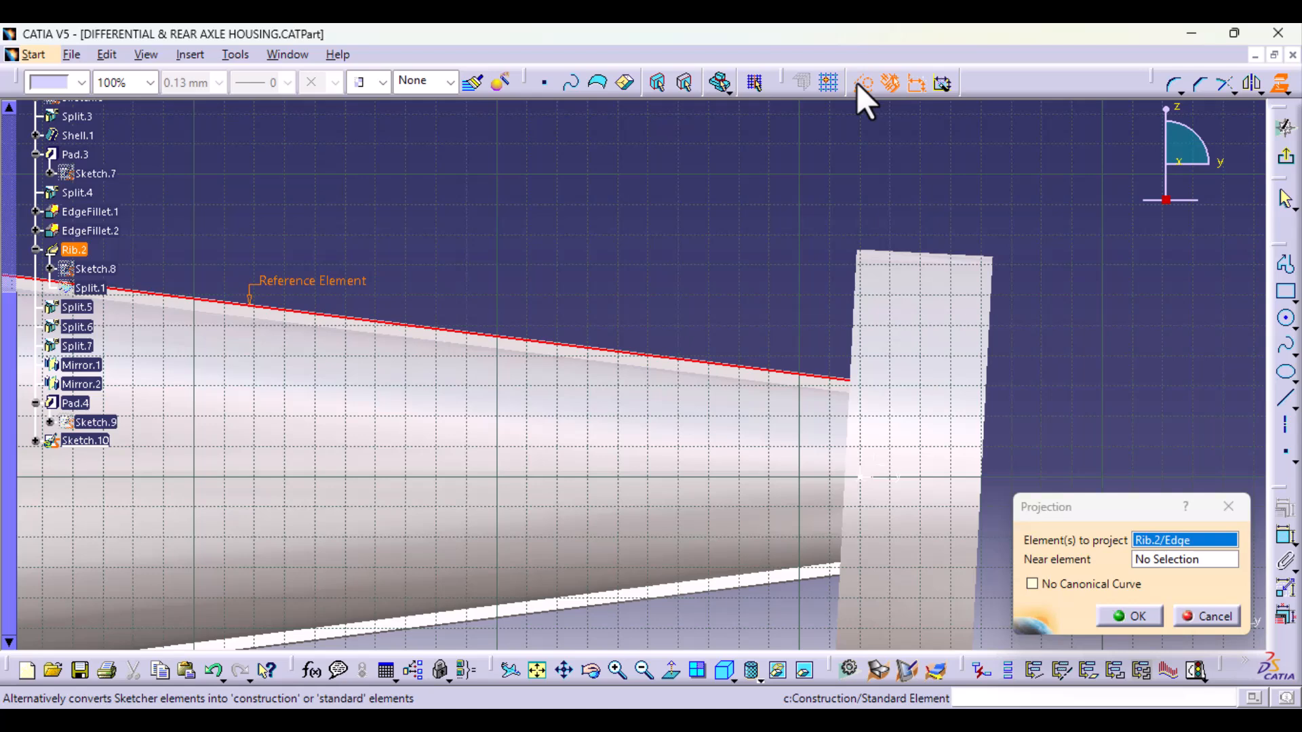
click(1132, 617)
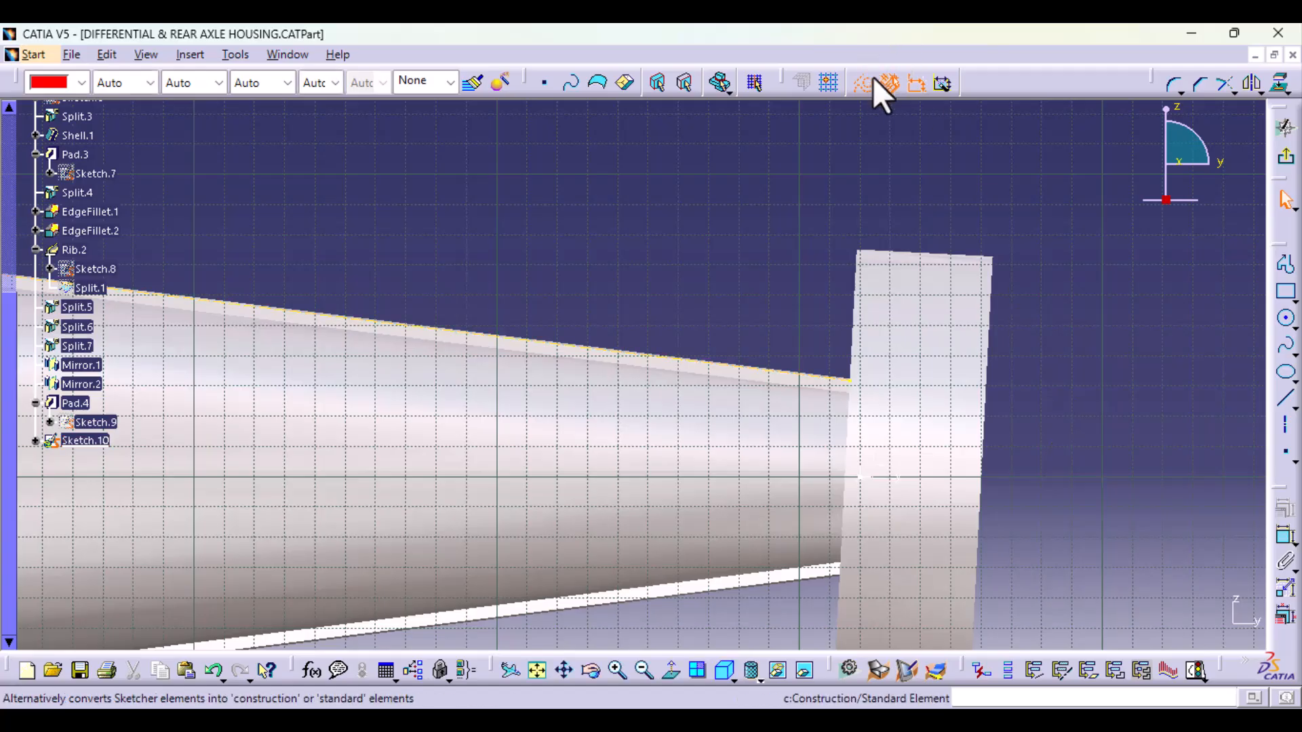
click(858, 87)
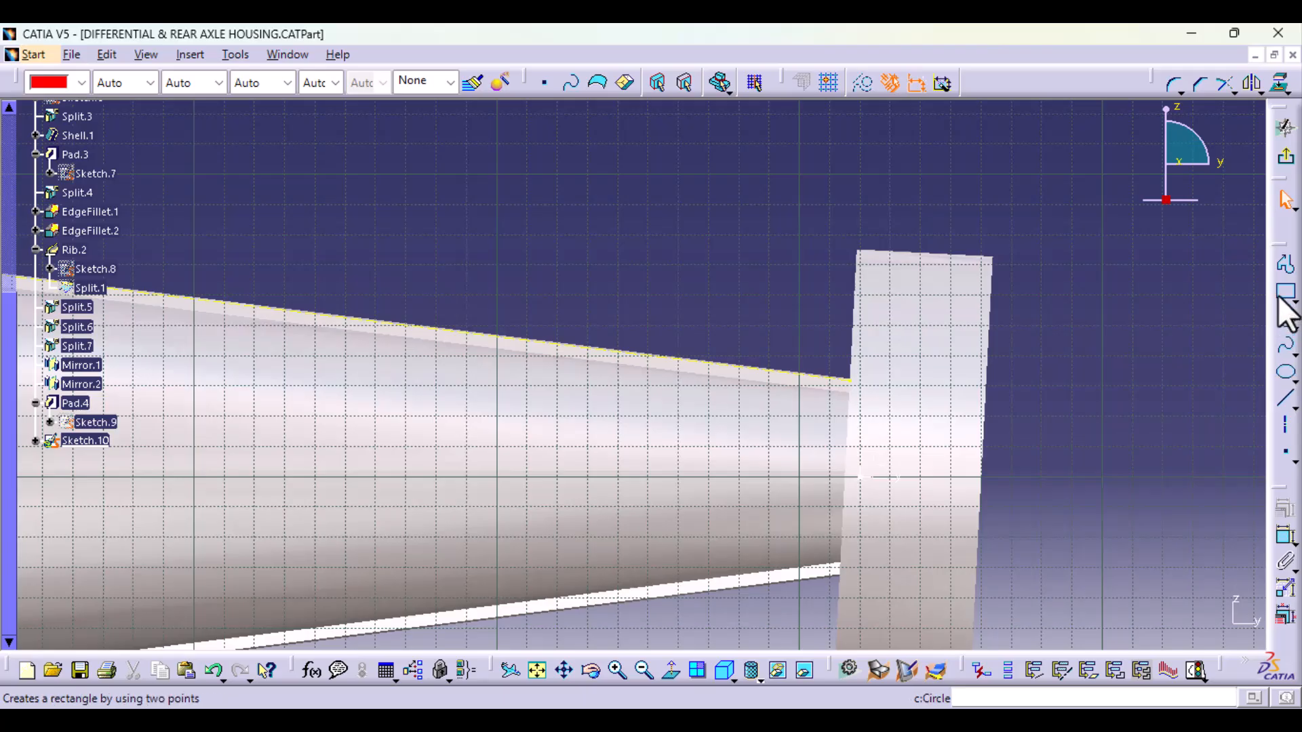
Step: Draw a closed, tilted rectangular profile about 49 mm long and 20 mm high across the projected edge, its end reaching into the flange
click(1286, 263)
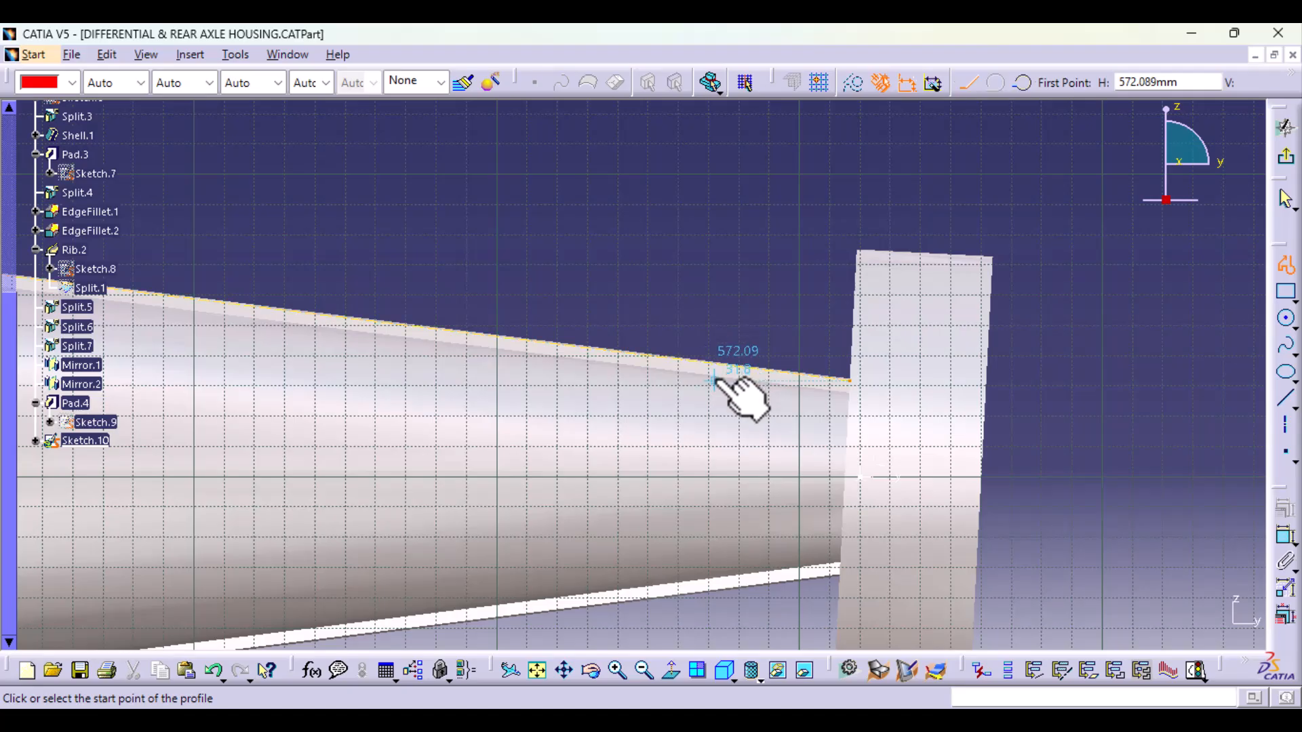
middle_drag(750, 551, 747, 430)
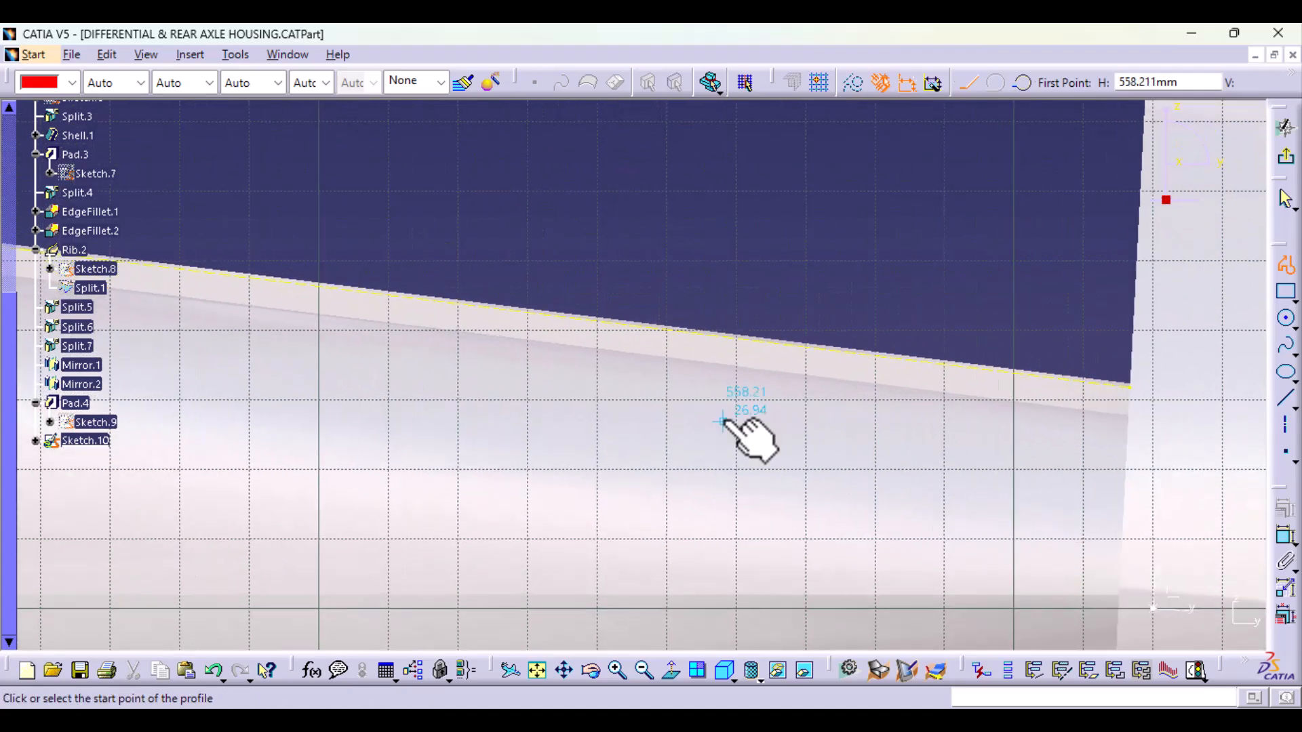
click(815, 388)
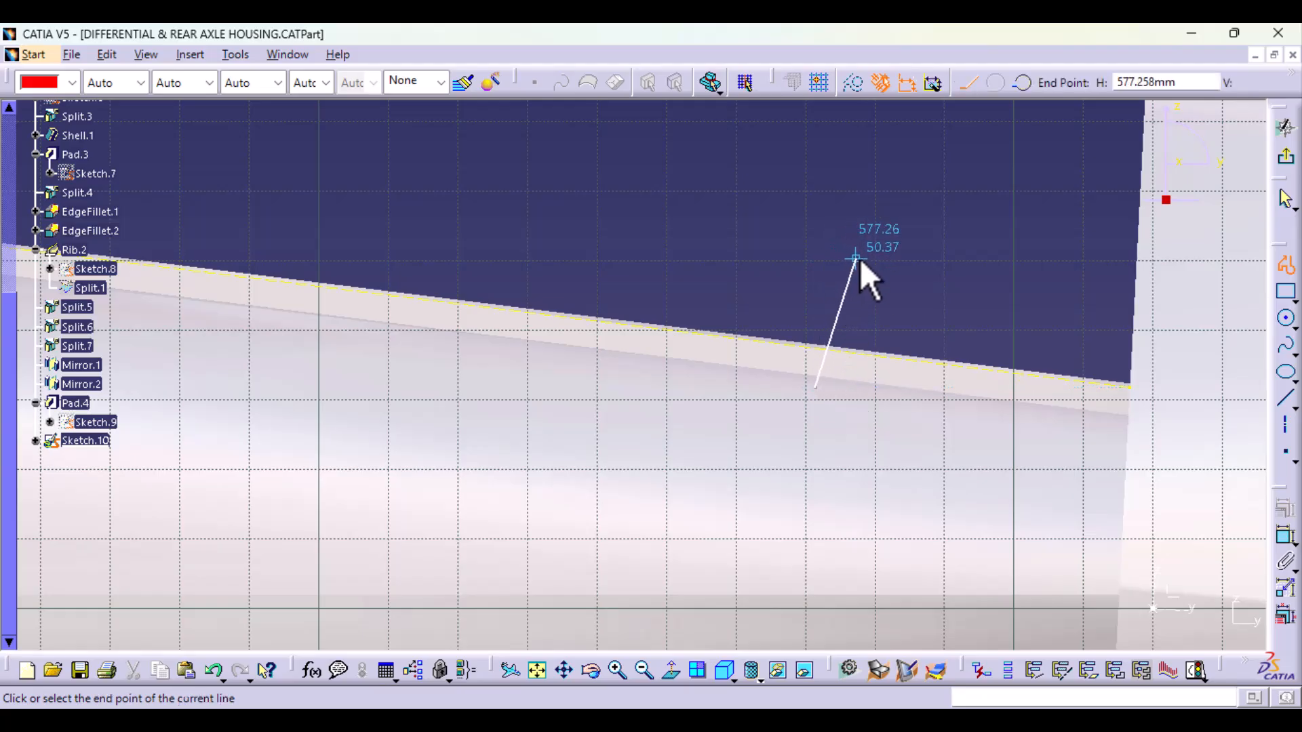
click(832, 249)
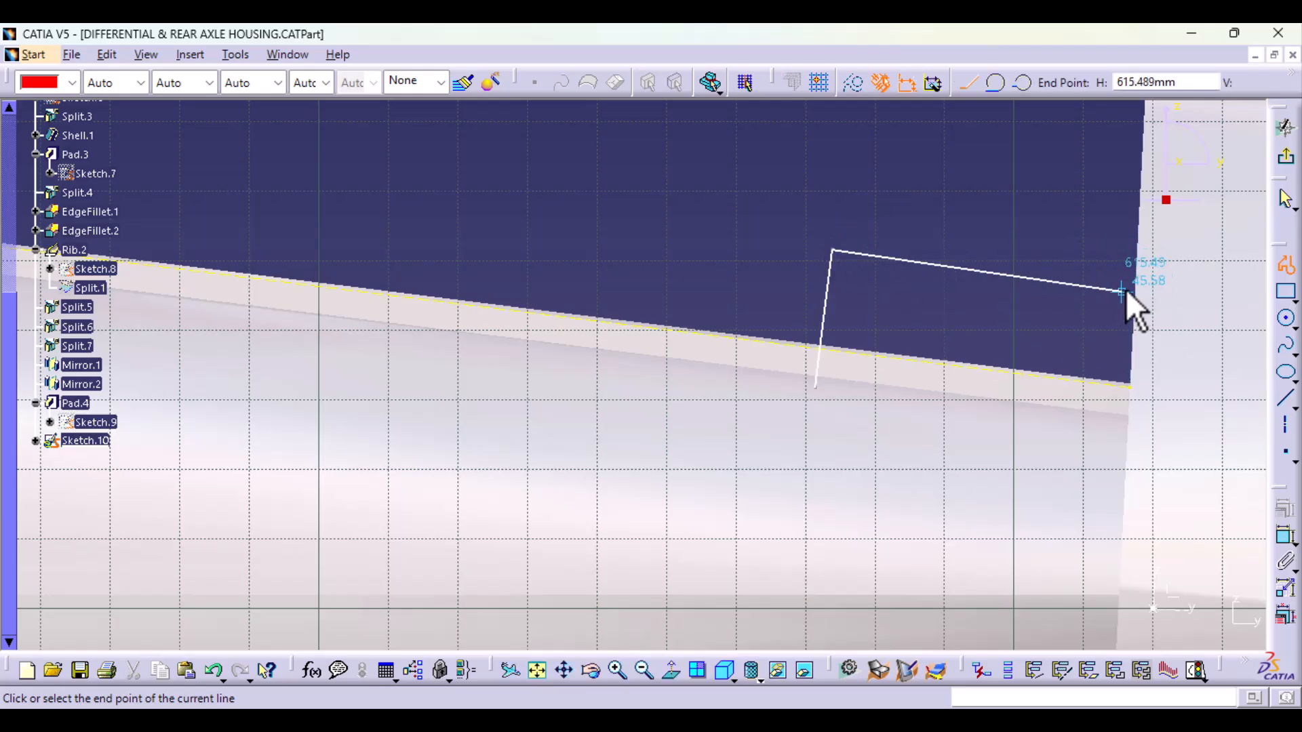
click(1170, 303)
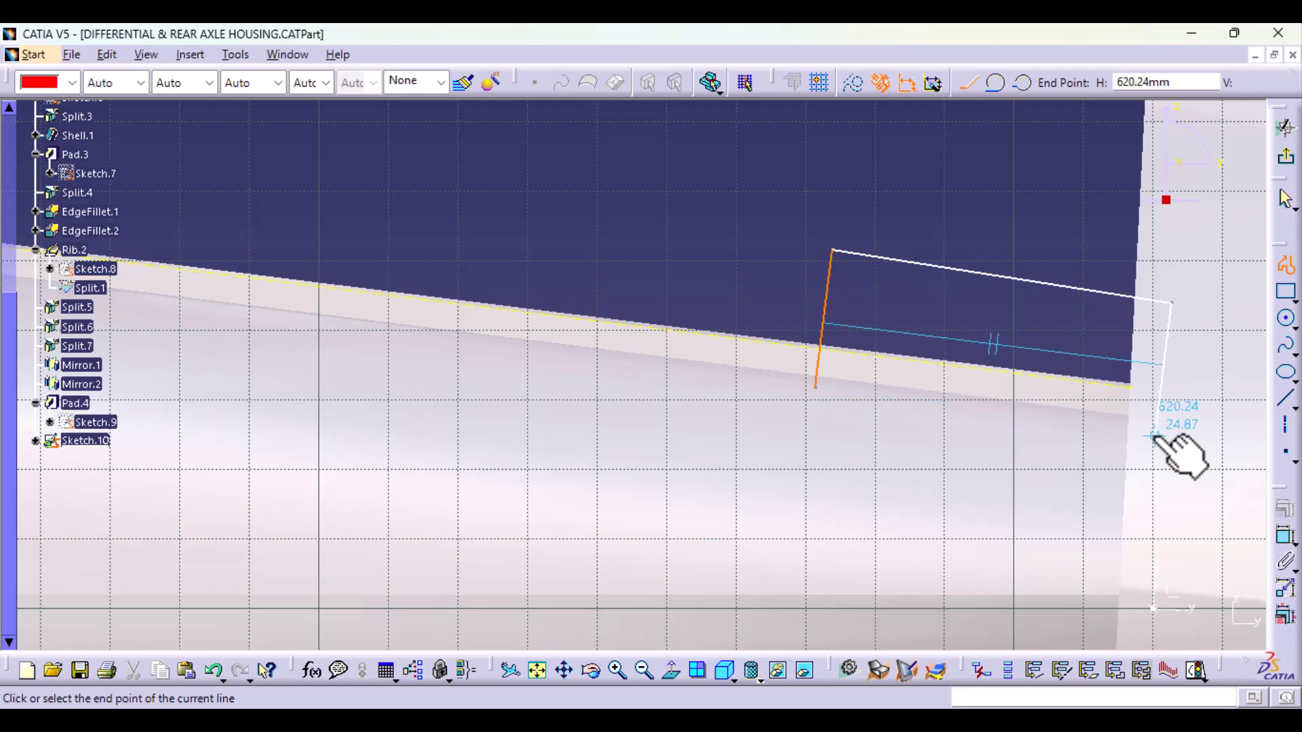
click(1153, 437)
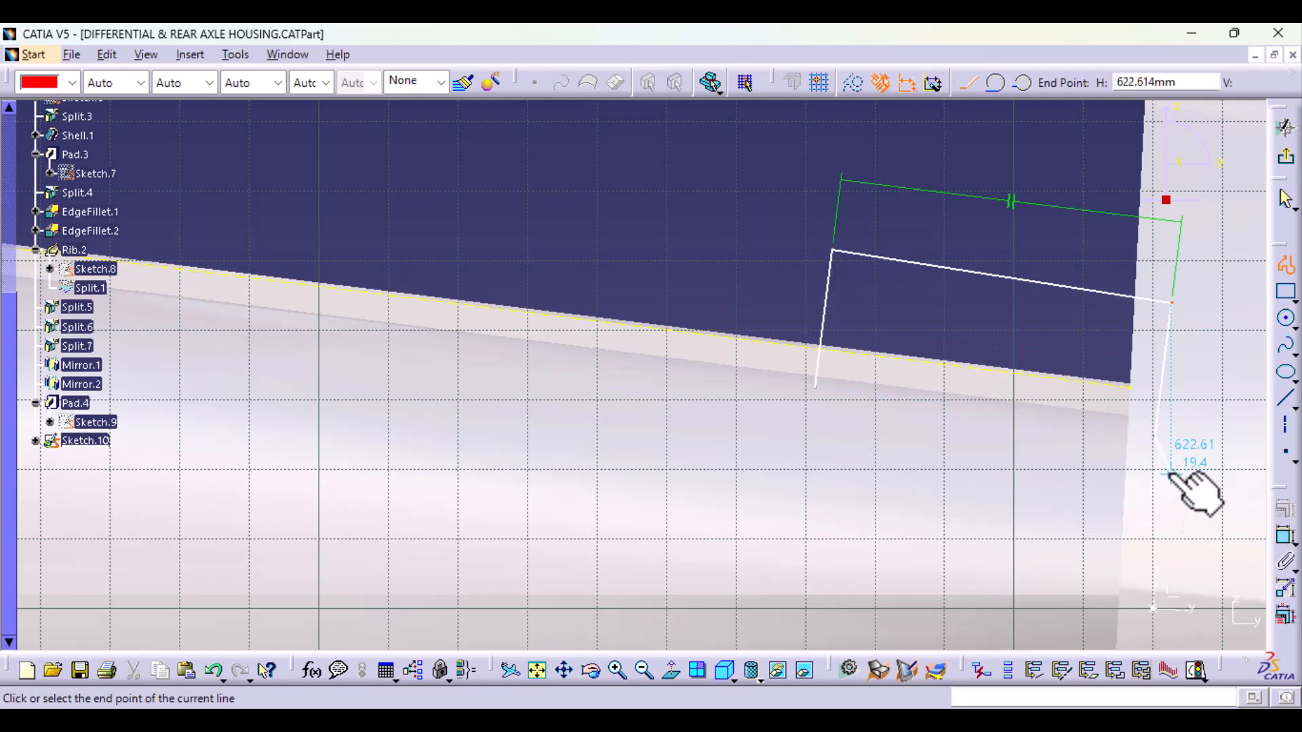
click(812, 385)
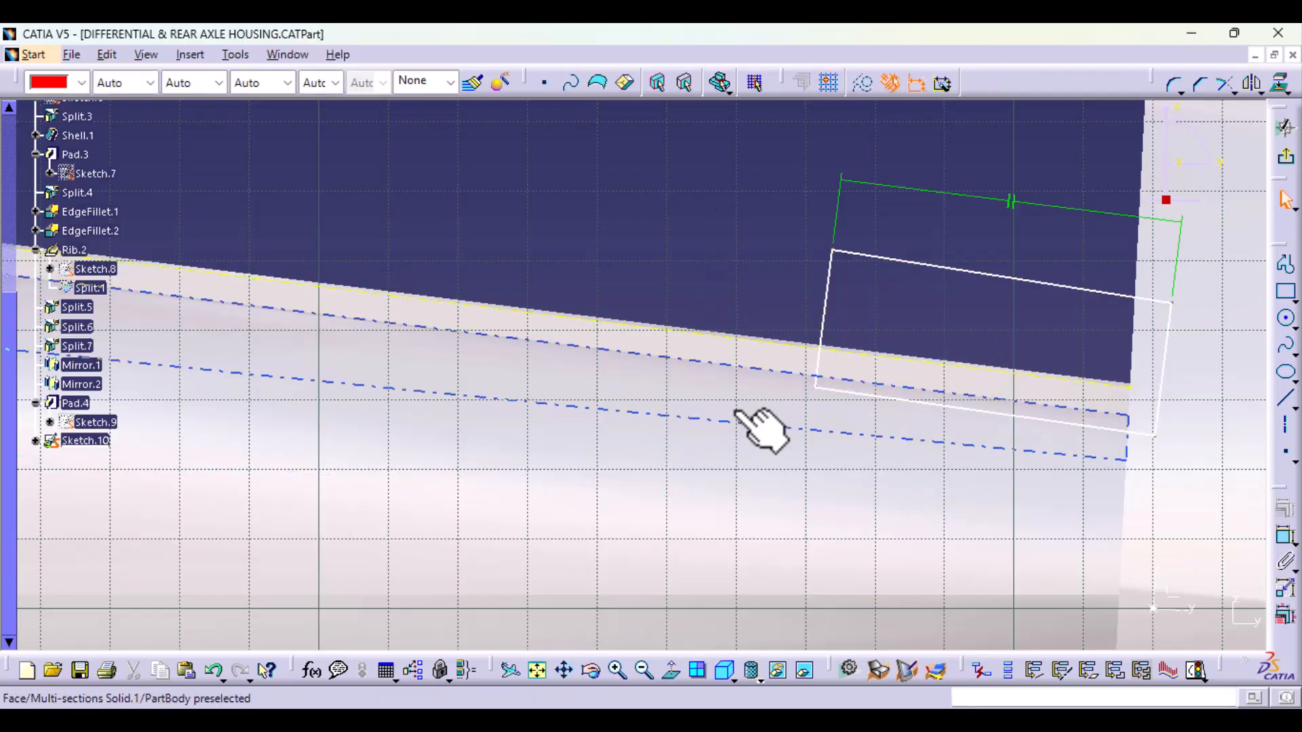
Step: Try to constrain the profile's upper line parallel to the projected tube edge
mouse_move(759, 429)
middle_down()
mouse_move(532, 413)
mouse_move(678, 582)
mouse_move(668, 568)
mouse_move(624, 532)
mouse_move(678, 610)
middle_up()
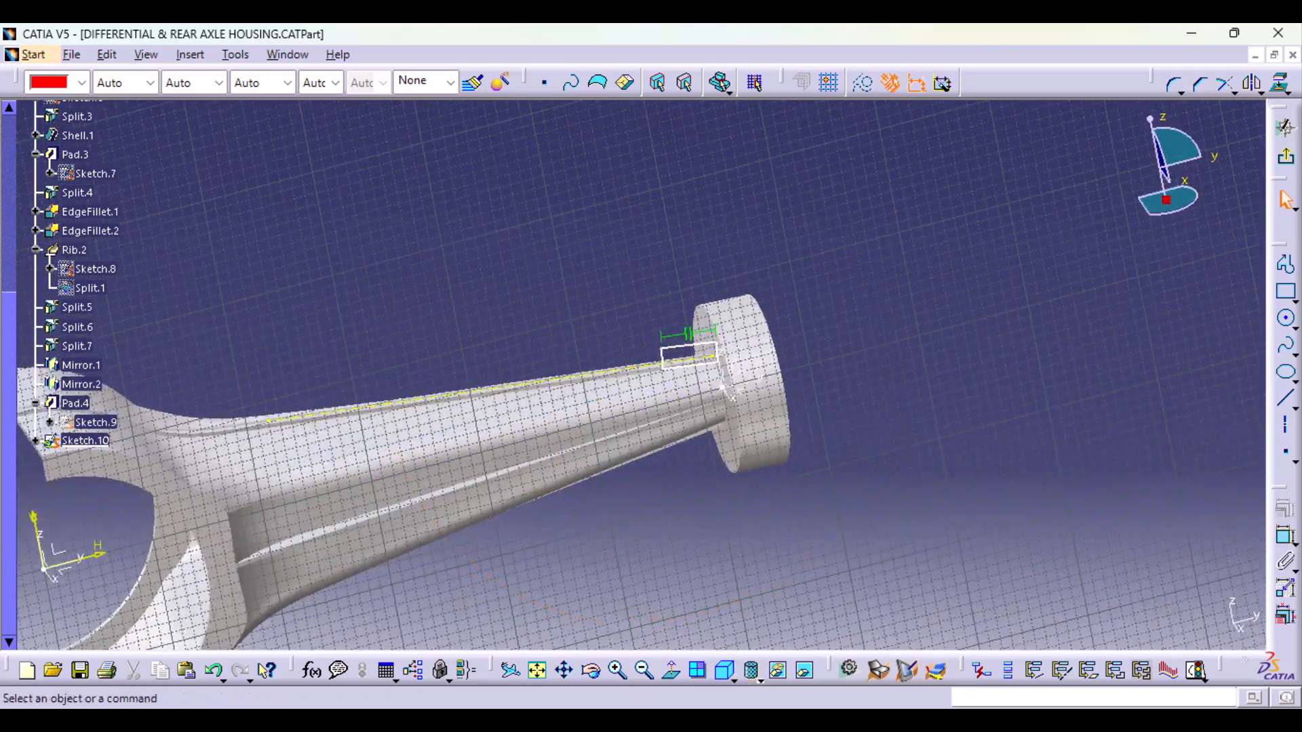
click(673, 676)
mouse_move(715, 537)
ctrl+middle_down()
mouse_move(721, 371)
mouse_move(852, 328)
ctrl+middle_up()
click(936, 302)
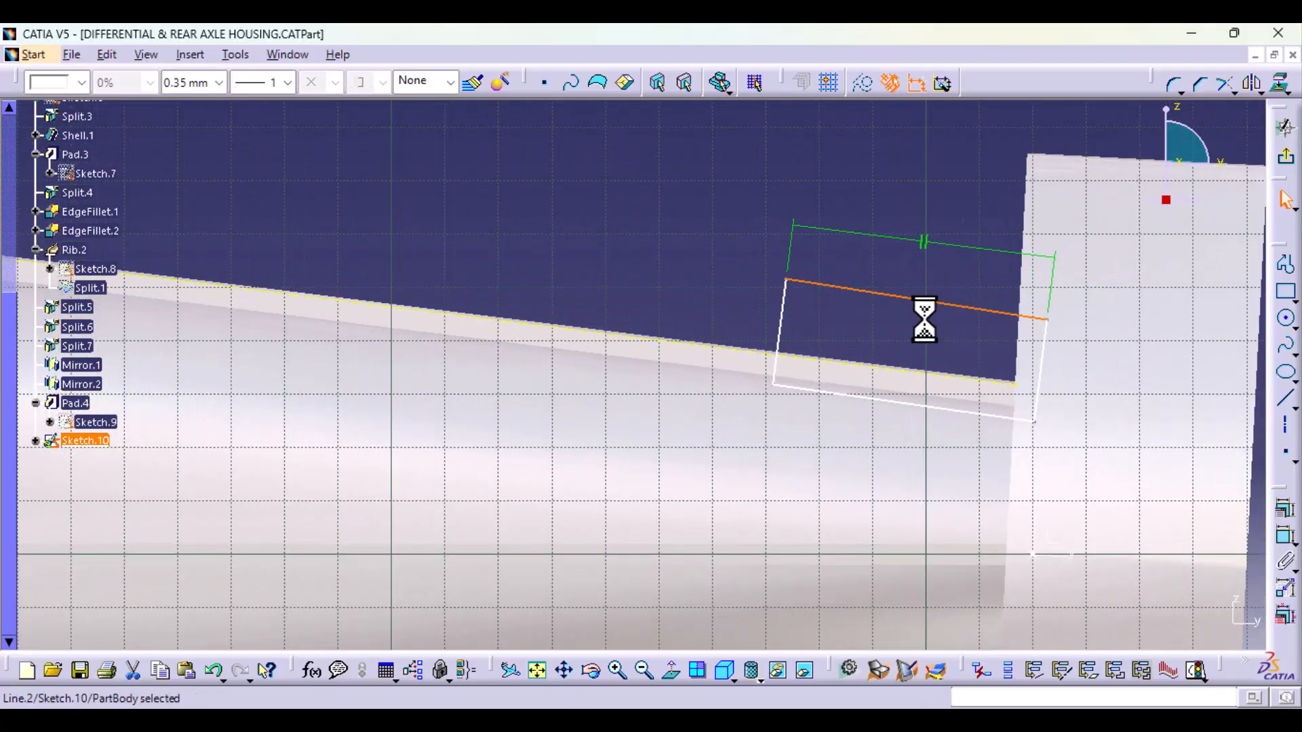
ctrl+click(907, 370)
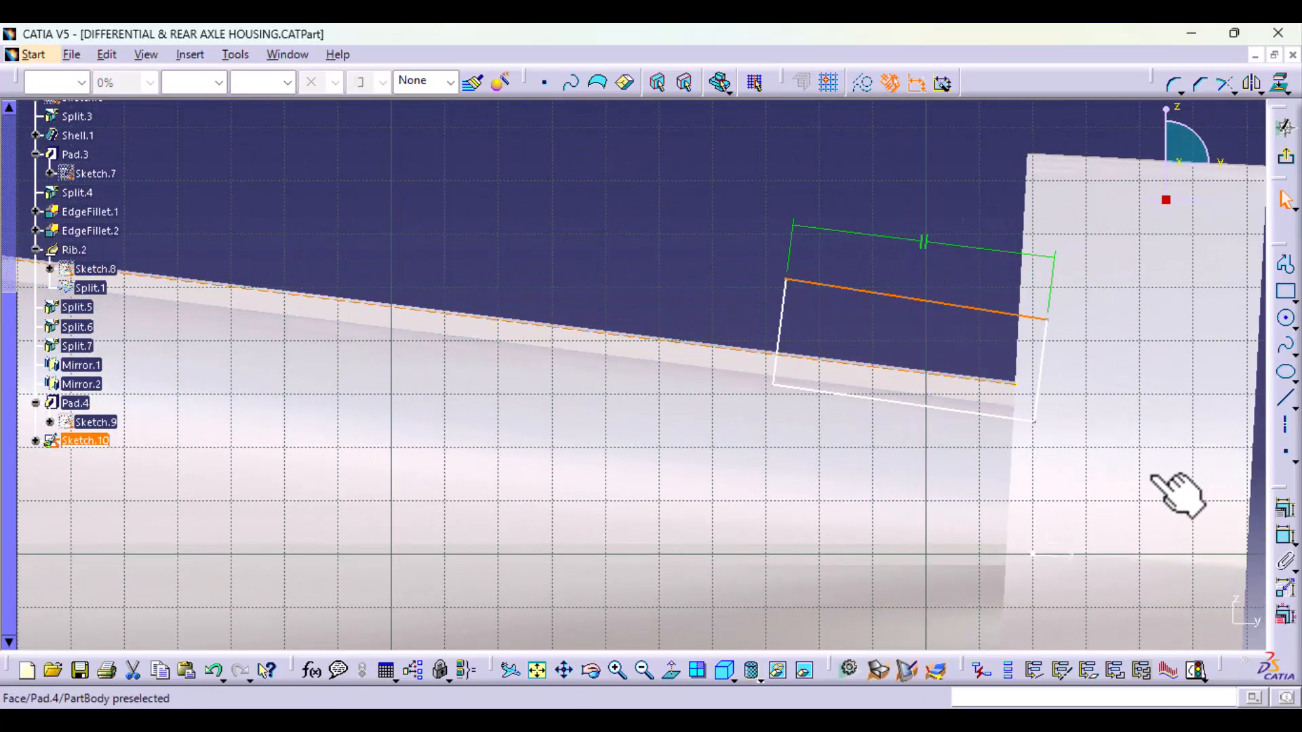
click(1282, 510)
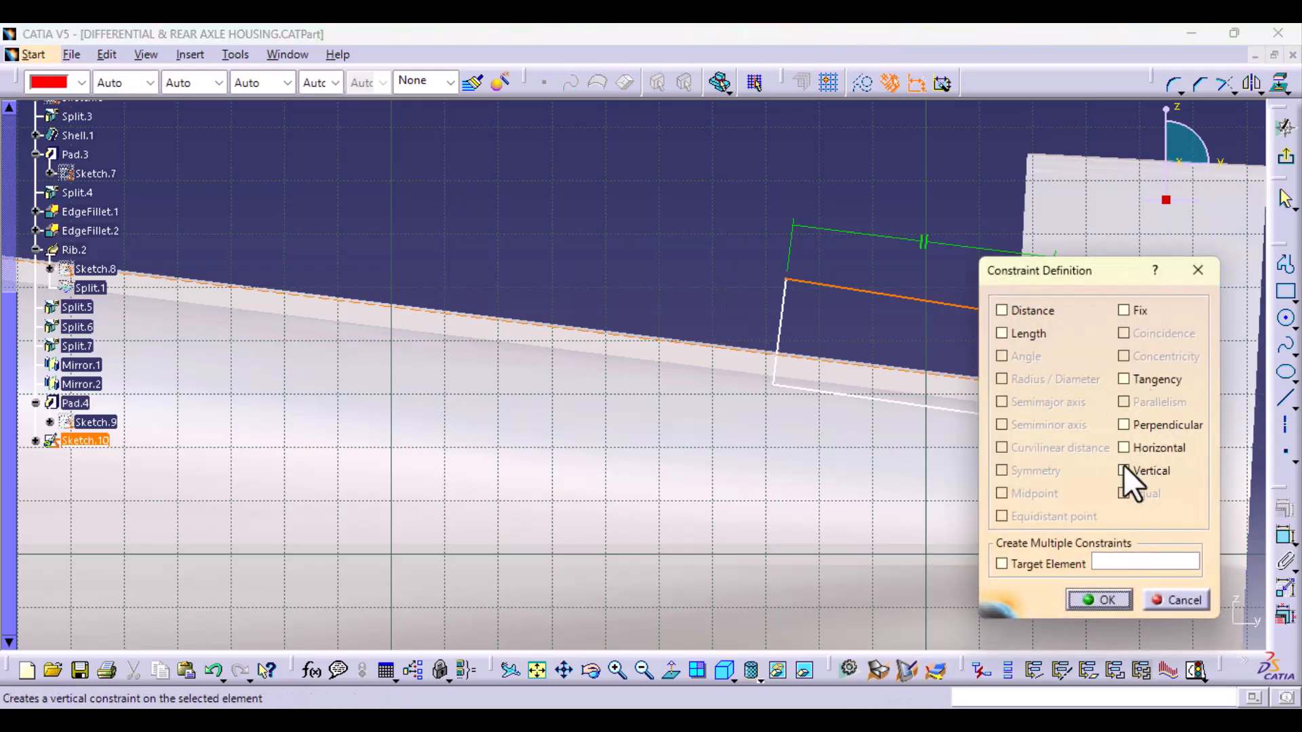
click(1195, 276)
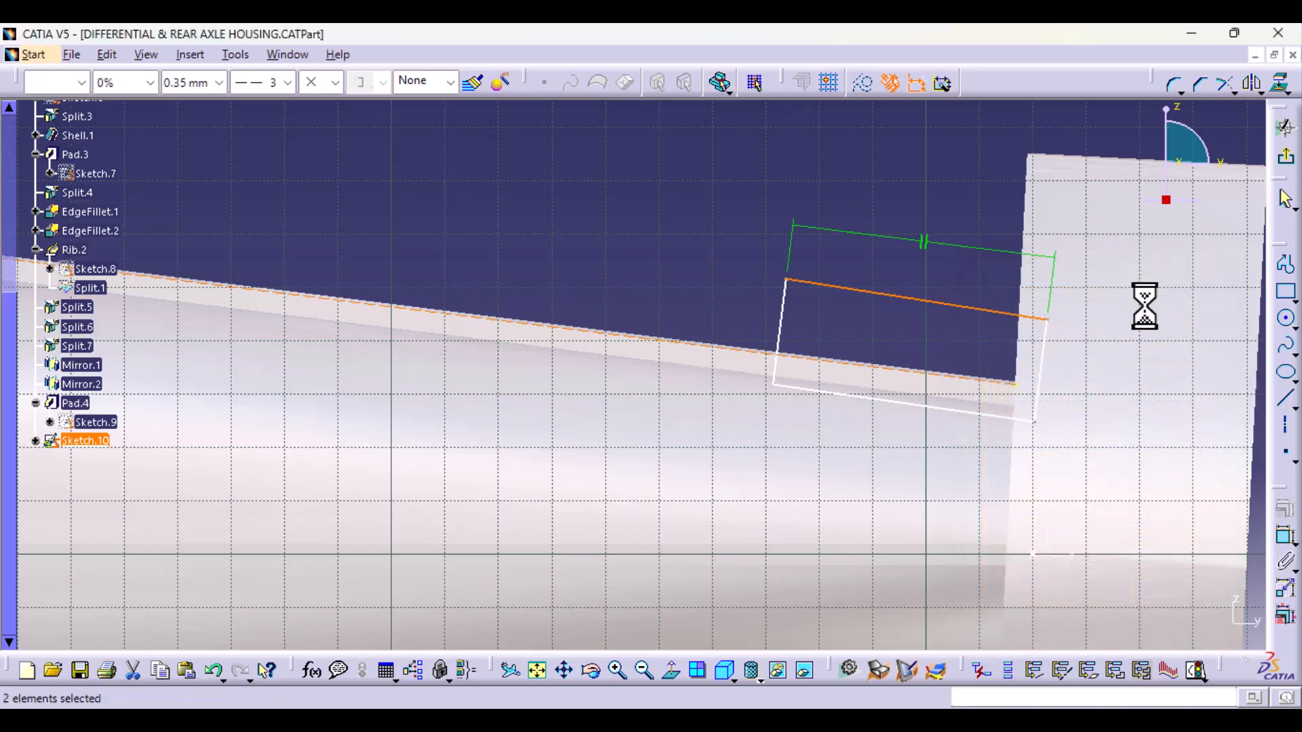
click(877, 369)
ctrl+click(987, 311)
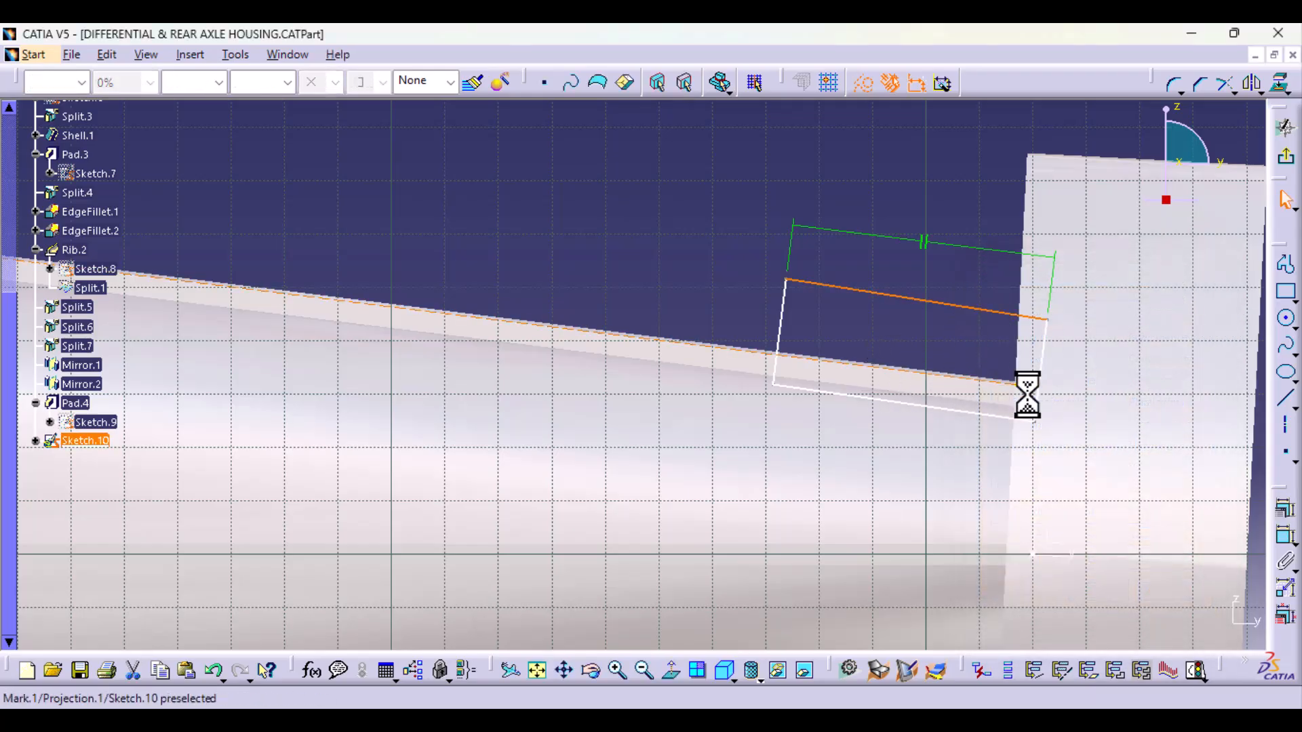
click(1287, 512)
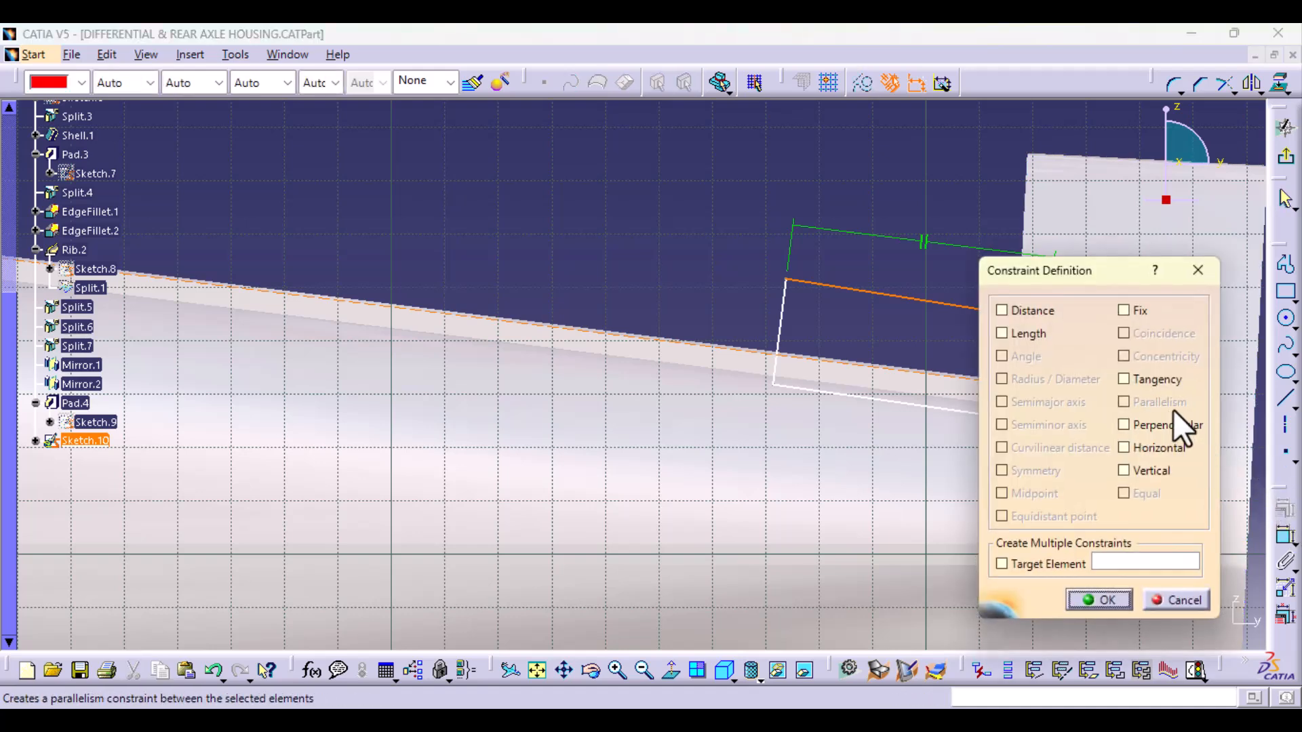
click(1199, 268)
middle_drag(625, 301, 773, 546)
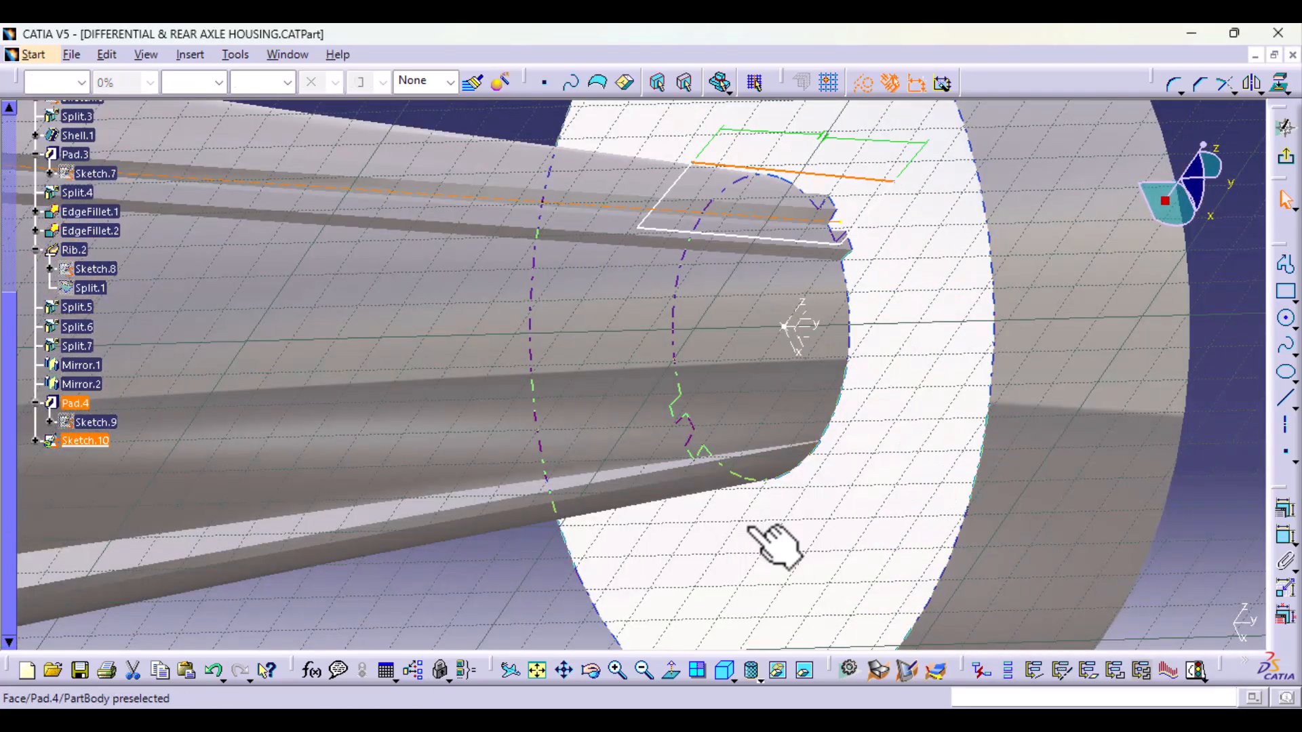
middle_drag(766, 485, 766, 580)
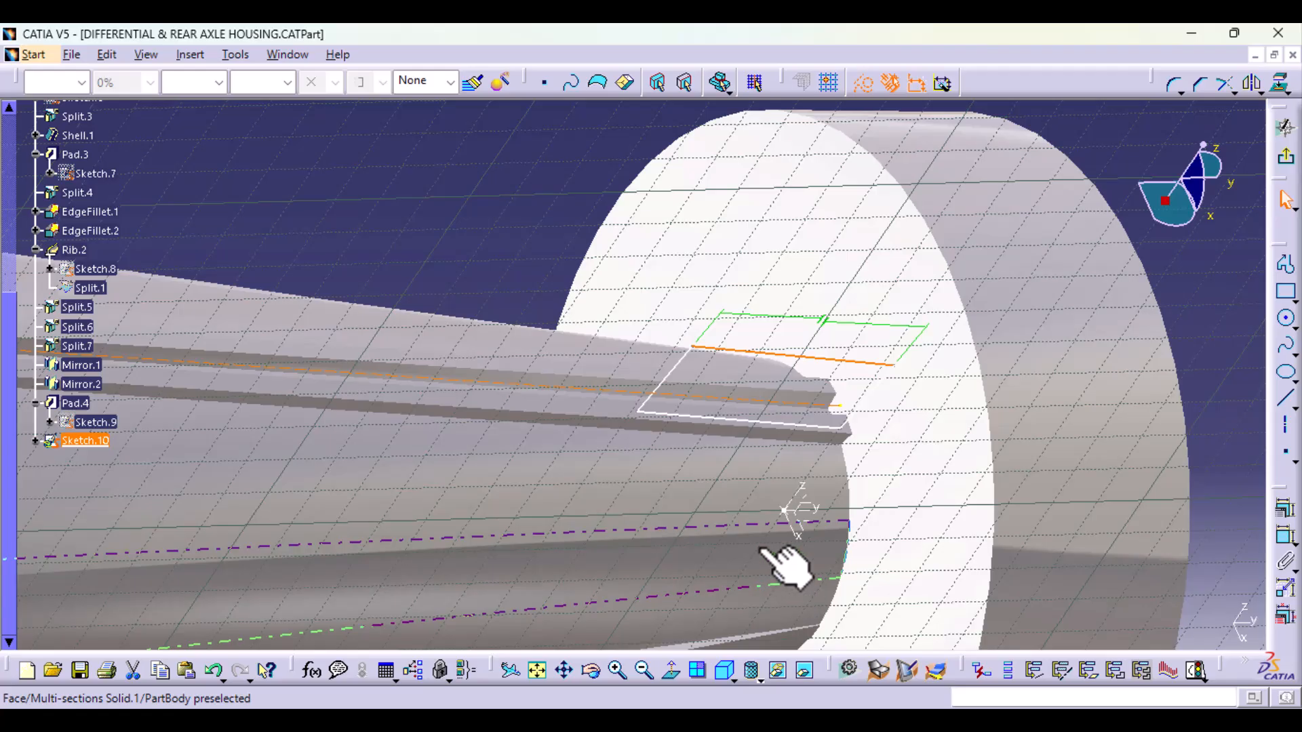
middle_drag(645, 528, 552, 474)
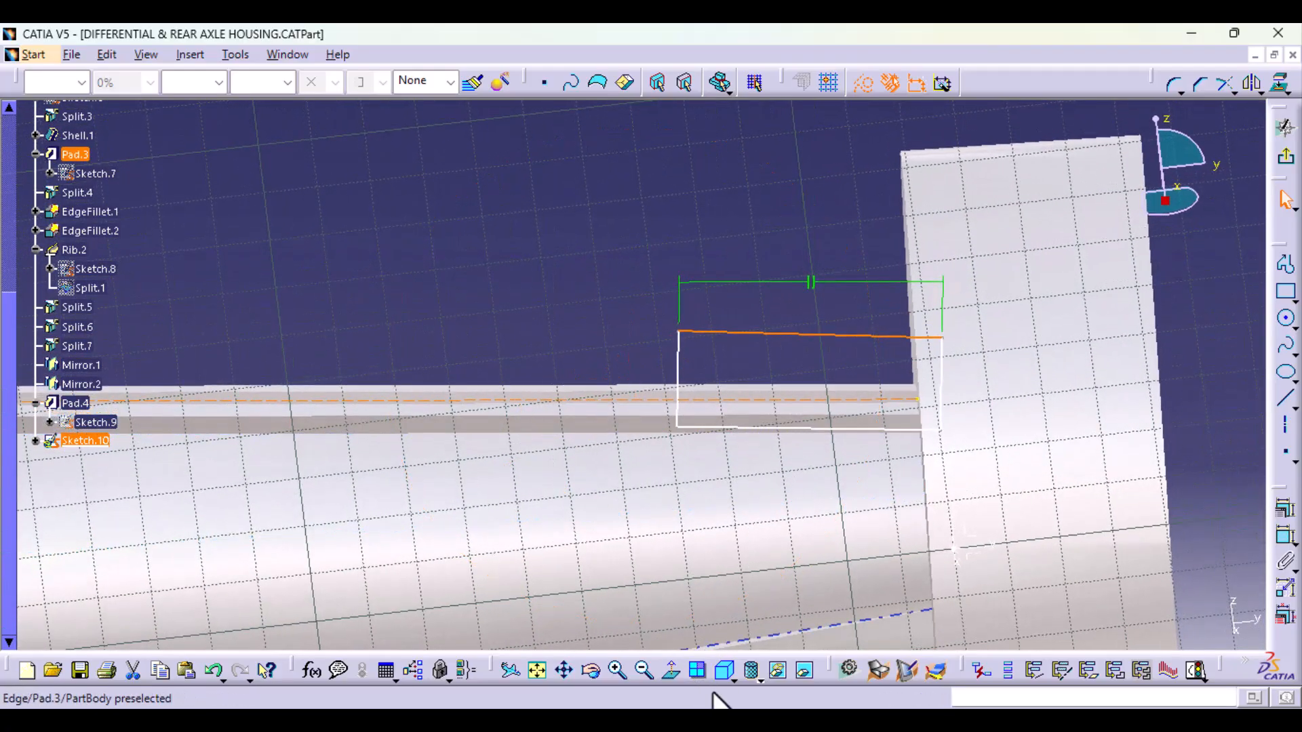
click(665, 681)
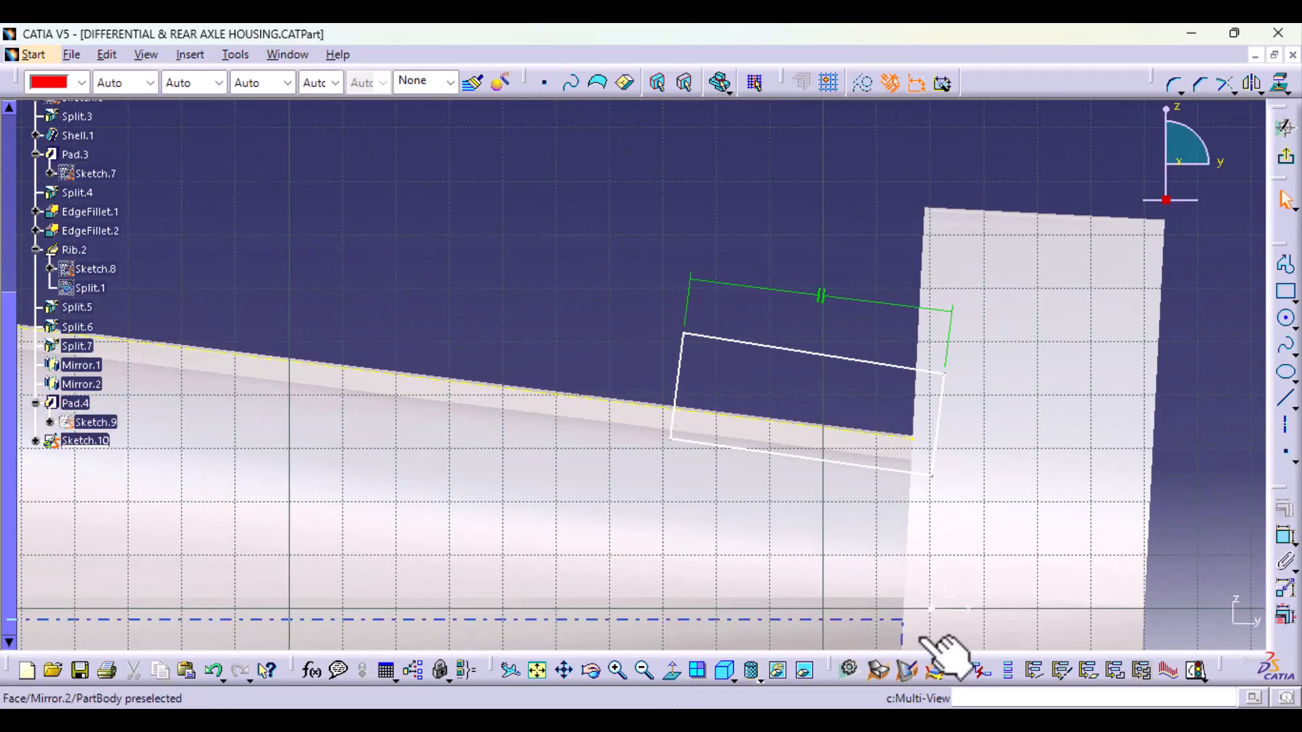
click(831, 434)
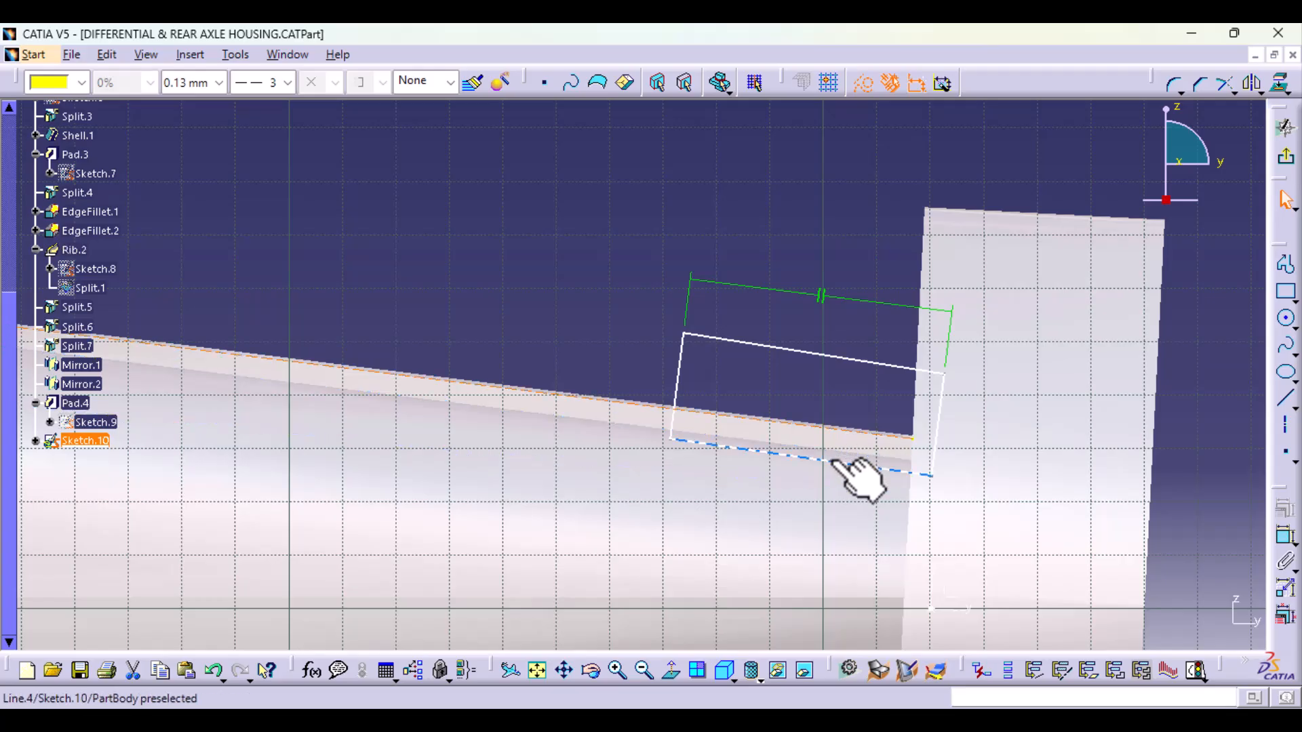
ctrl+click(865, 467)
ctrl+click(861, 359)
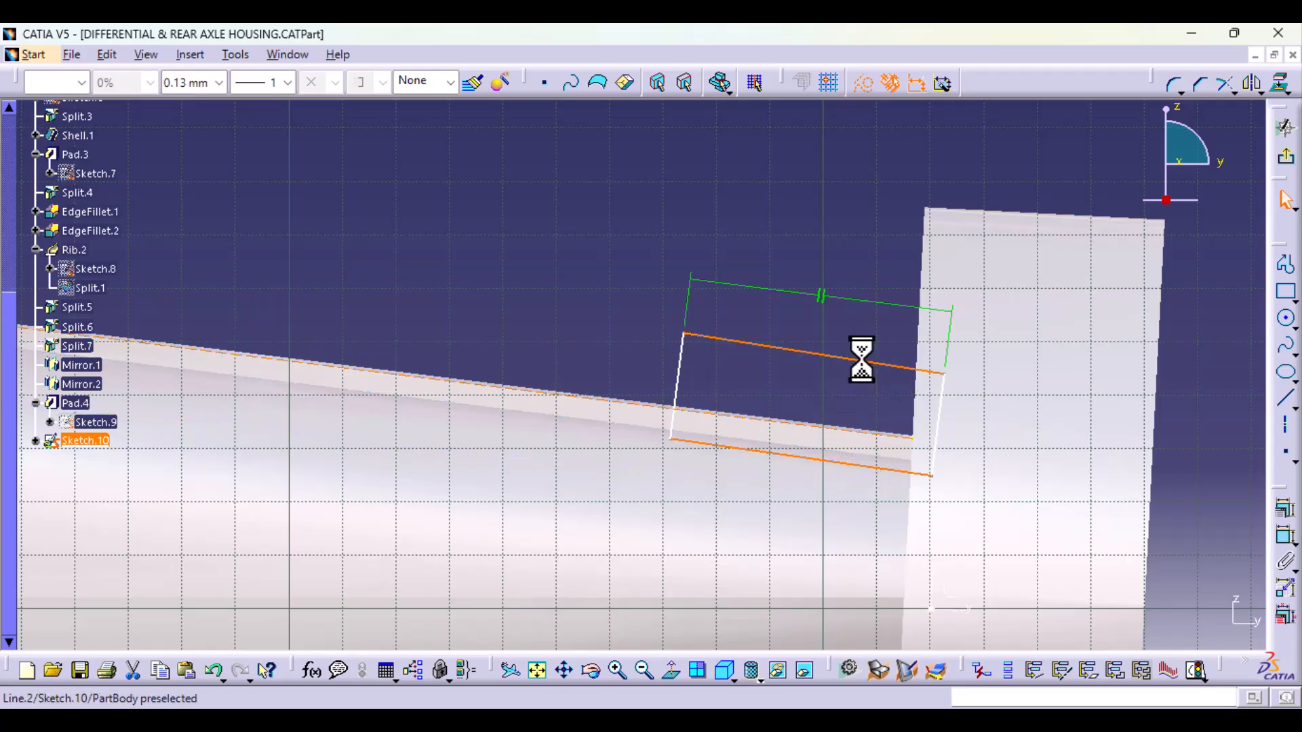
click(1286, 512)
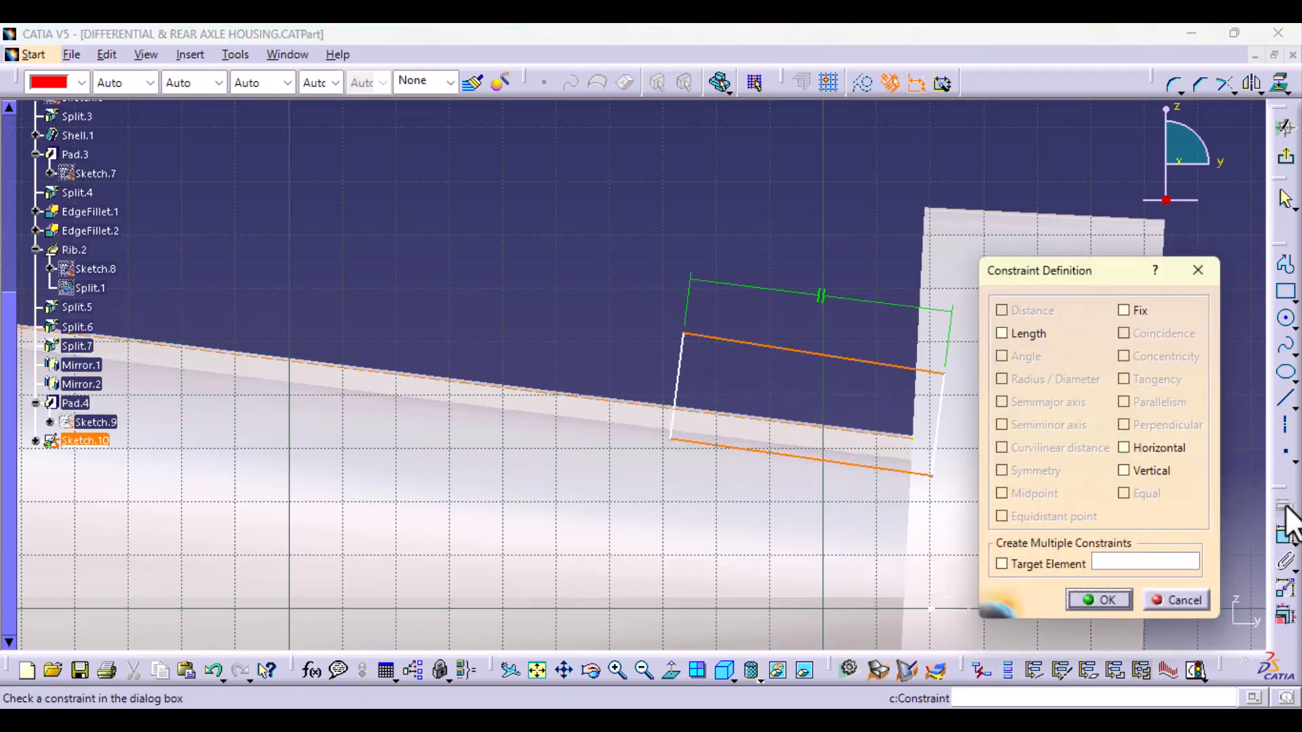
click(1198, 270)
Step: Undo the drawn rectangular profile and project the tube's lower Rib.2 edge into the sketch as construction geometry
click(214, 672)
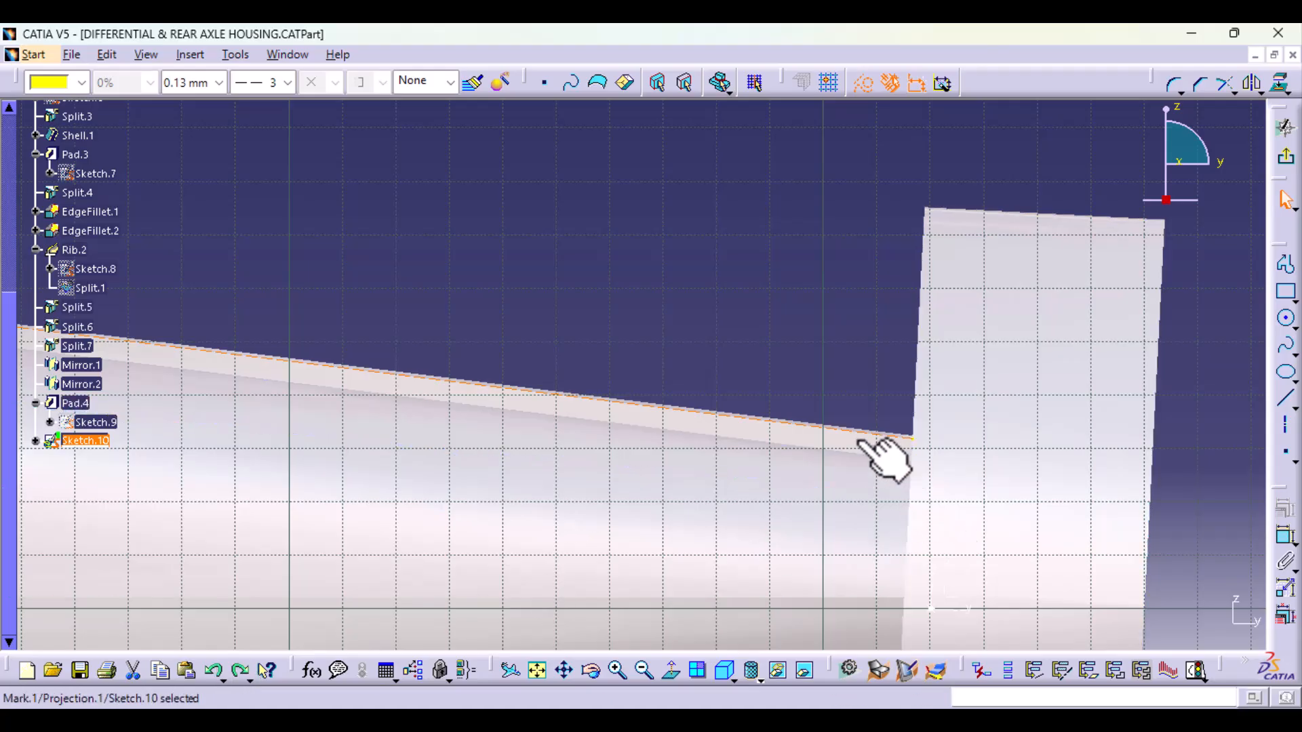
mouse_move(874, 448)
middle_down()
mouse_move(739, 459)
mouse_move(721, 636)
mouse_move(712, 603)
mouse_move(756, 577)
mouse_move(792, 444)
middle_up()
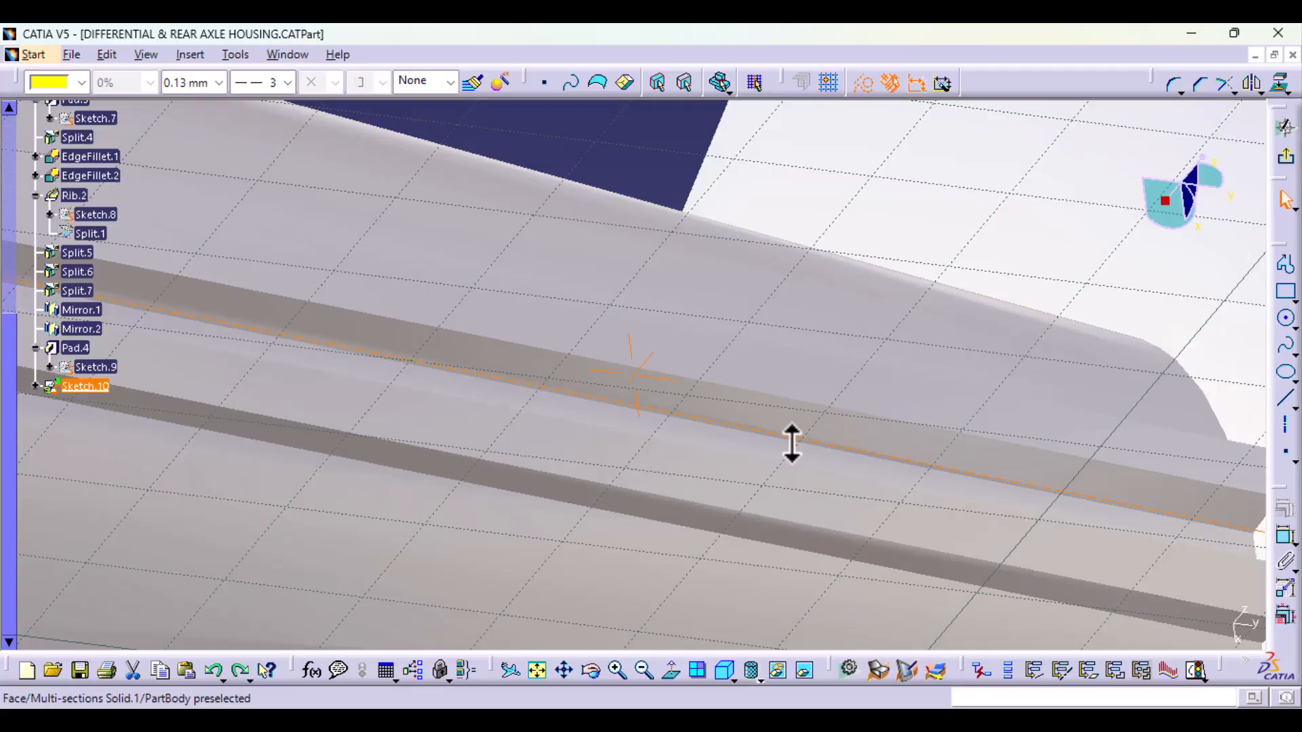
mouse_move(793, 444)
middle_down()
mouse_move(813, 462)
mouse_move(703, 641)
middle_up()
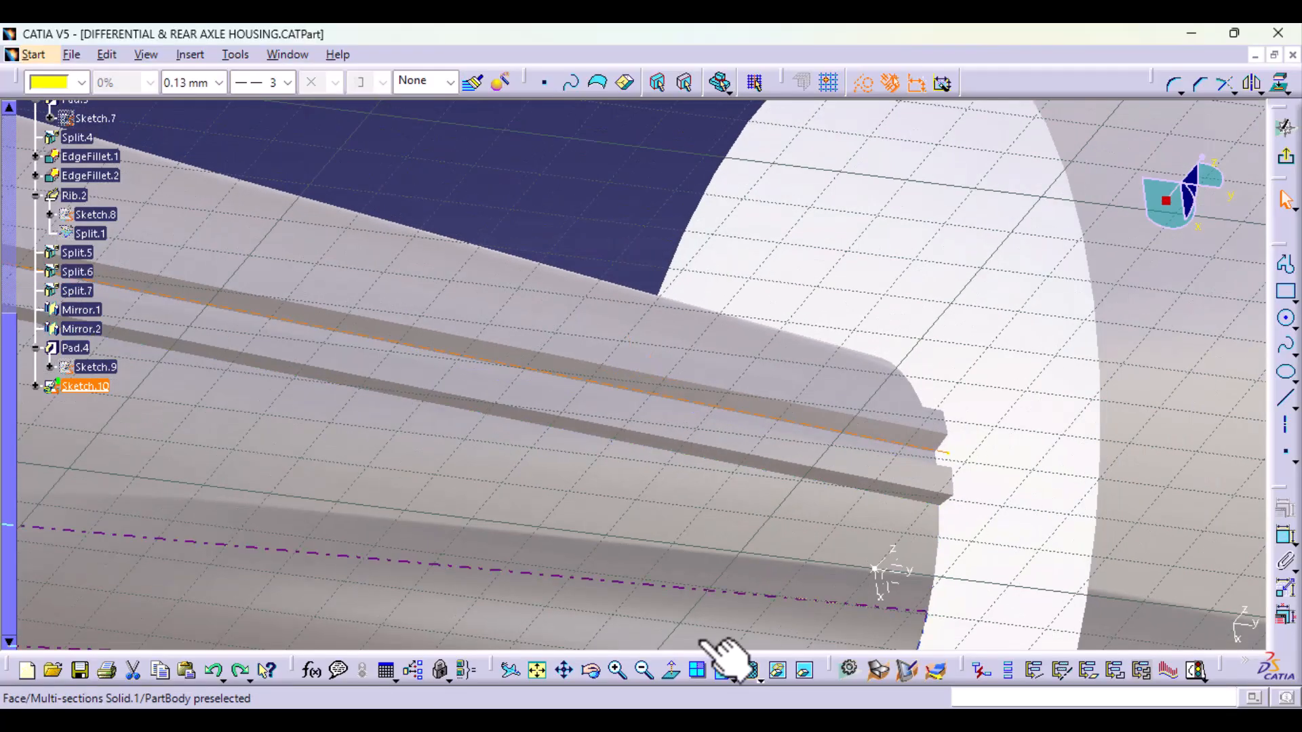
click(672, 671)
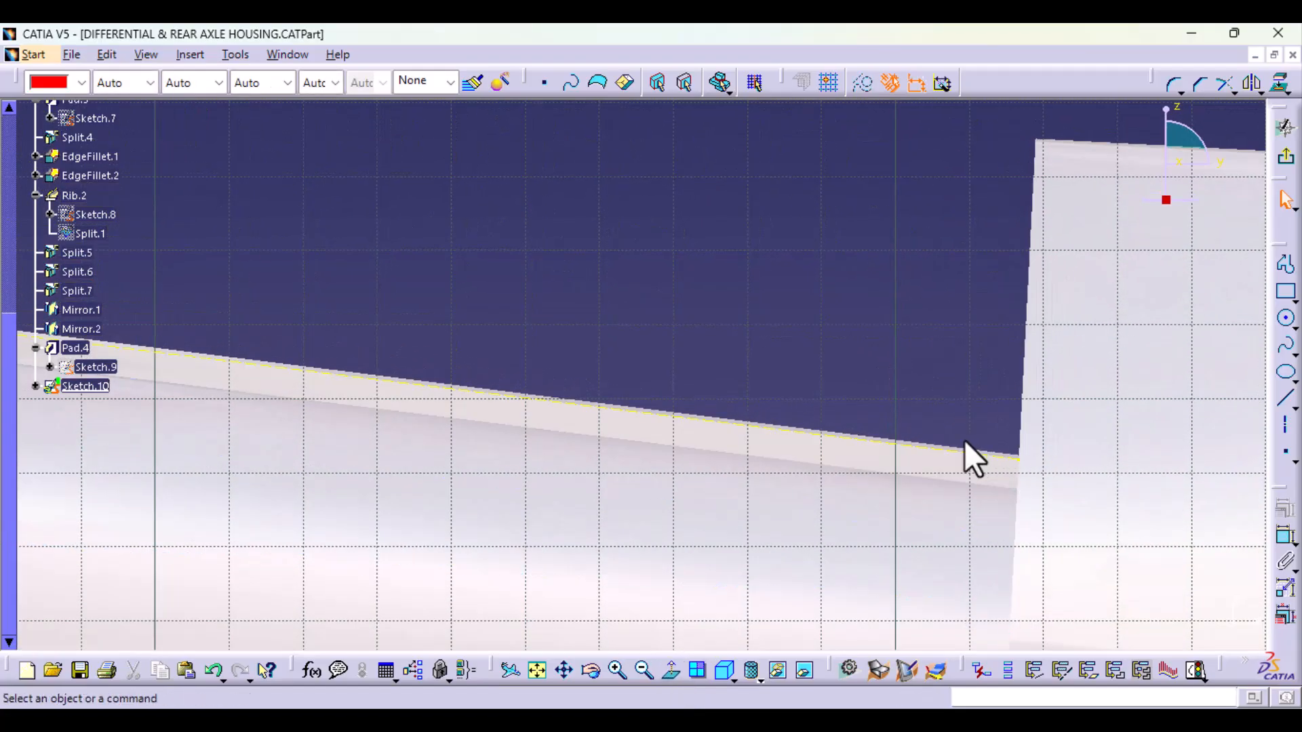
click(925, 476)
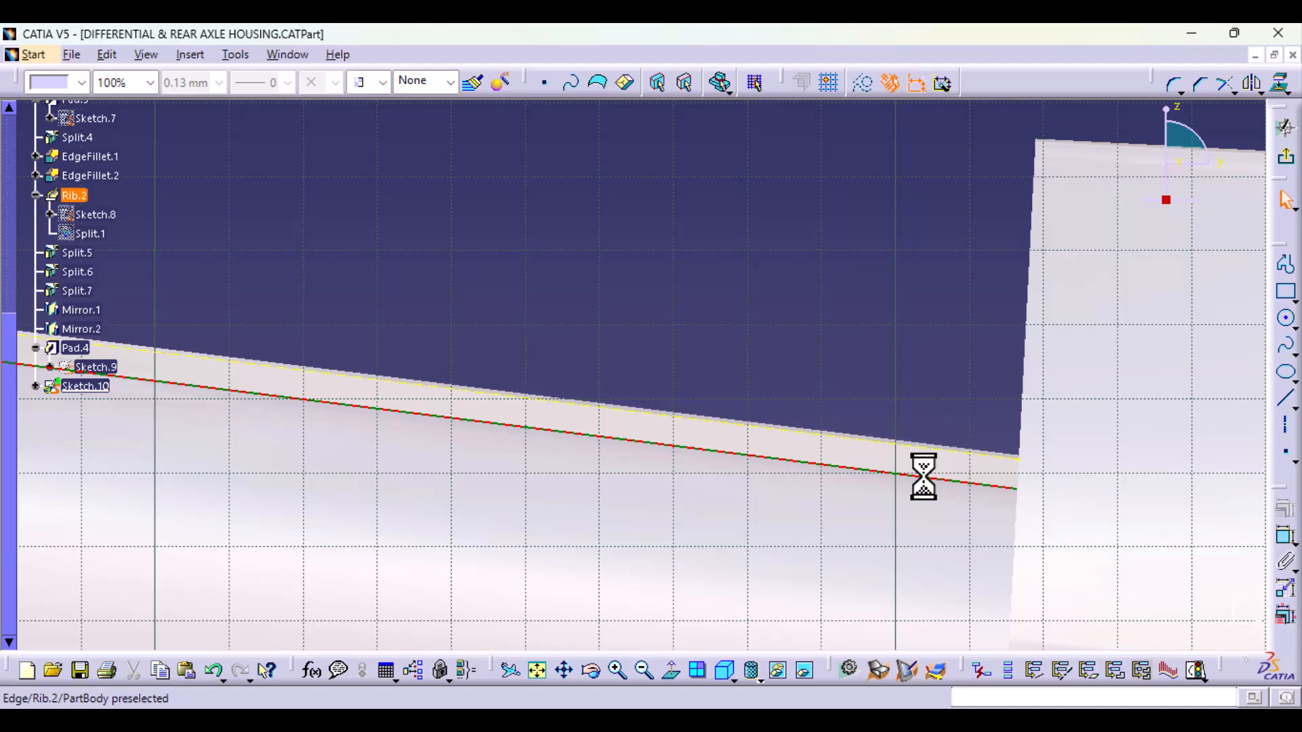
click(1279, 84)
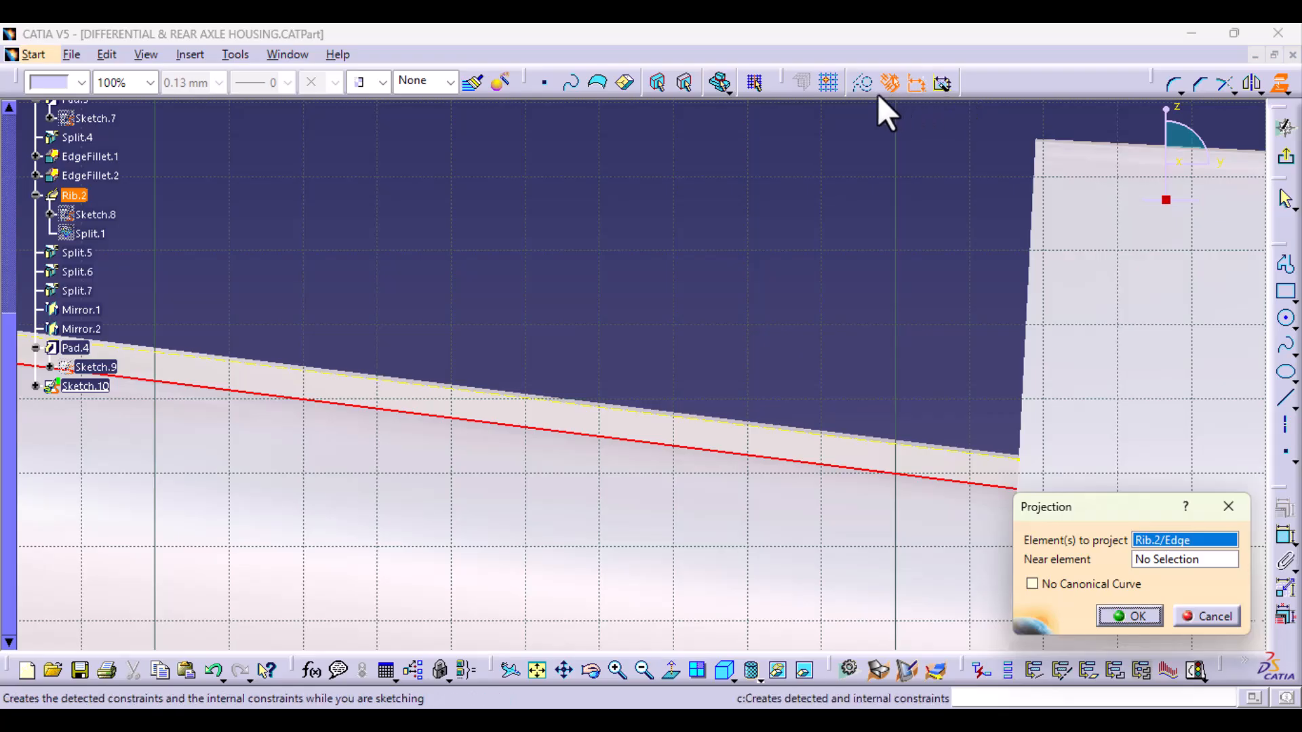
click(1153, 623)
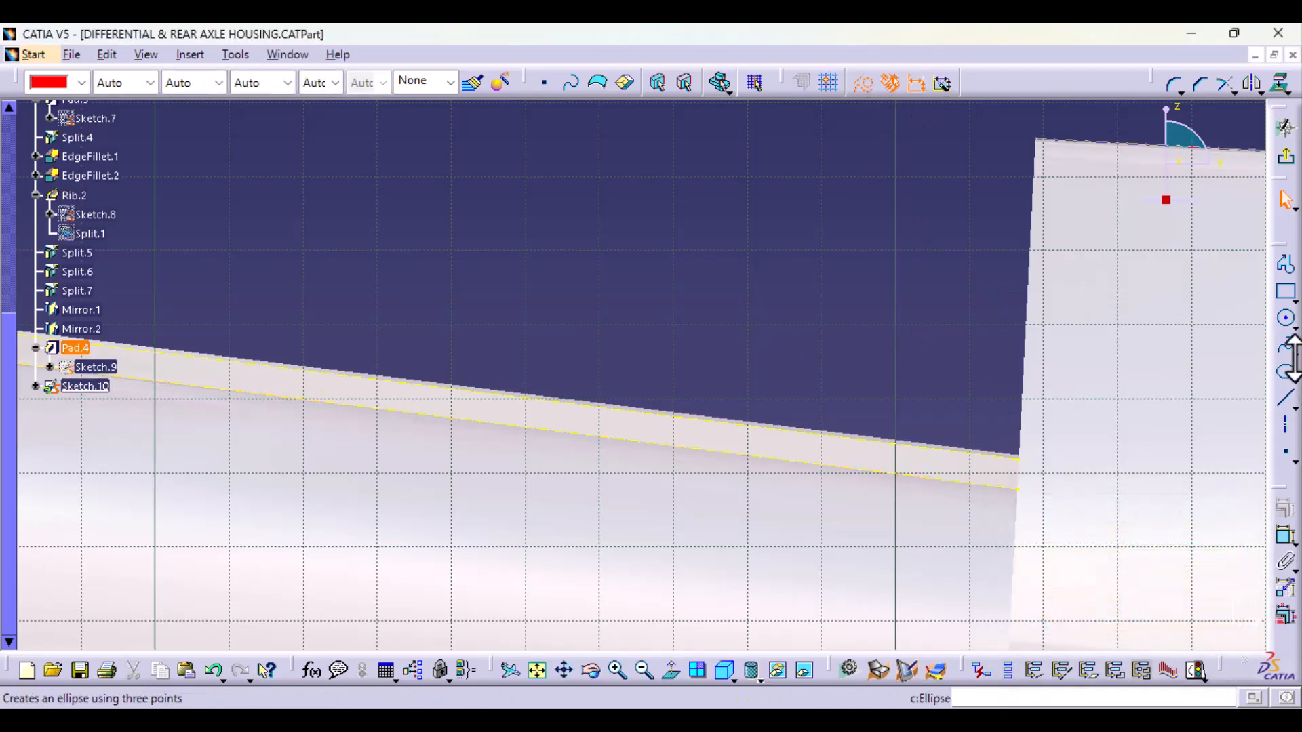
Step: Draw a closed, tilted rectangular profile about 61 mm long and 28 mm high, its base along the lower projected edge and its end inside the flange
click(1286, 264)
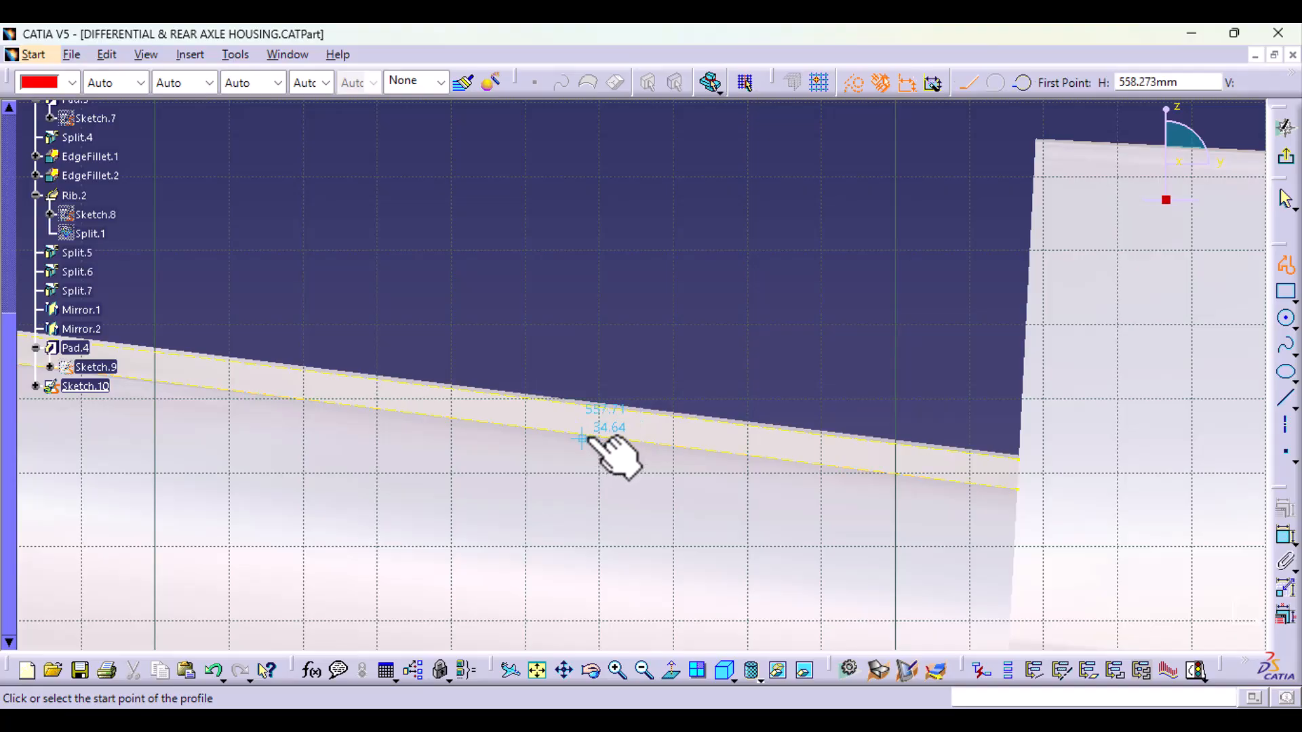
click(615, 432)
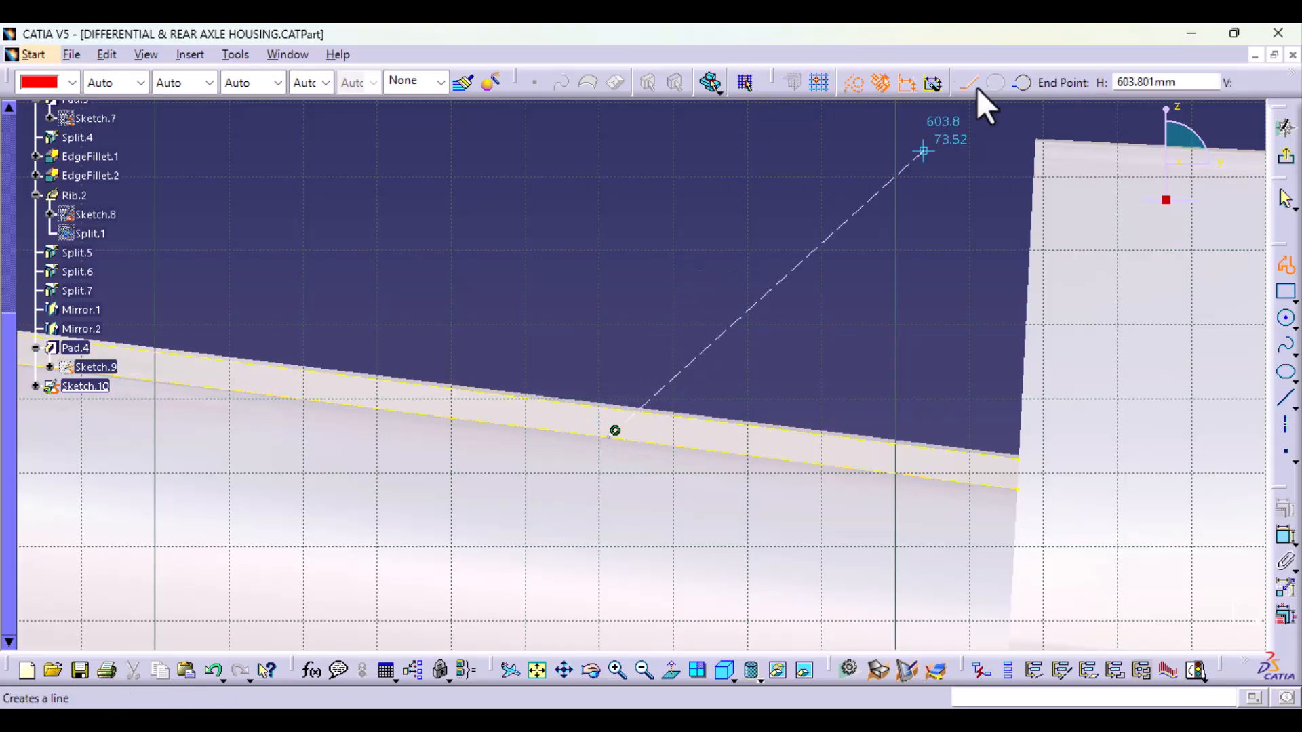
click(640, 232)
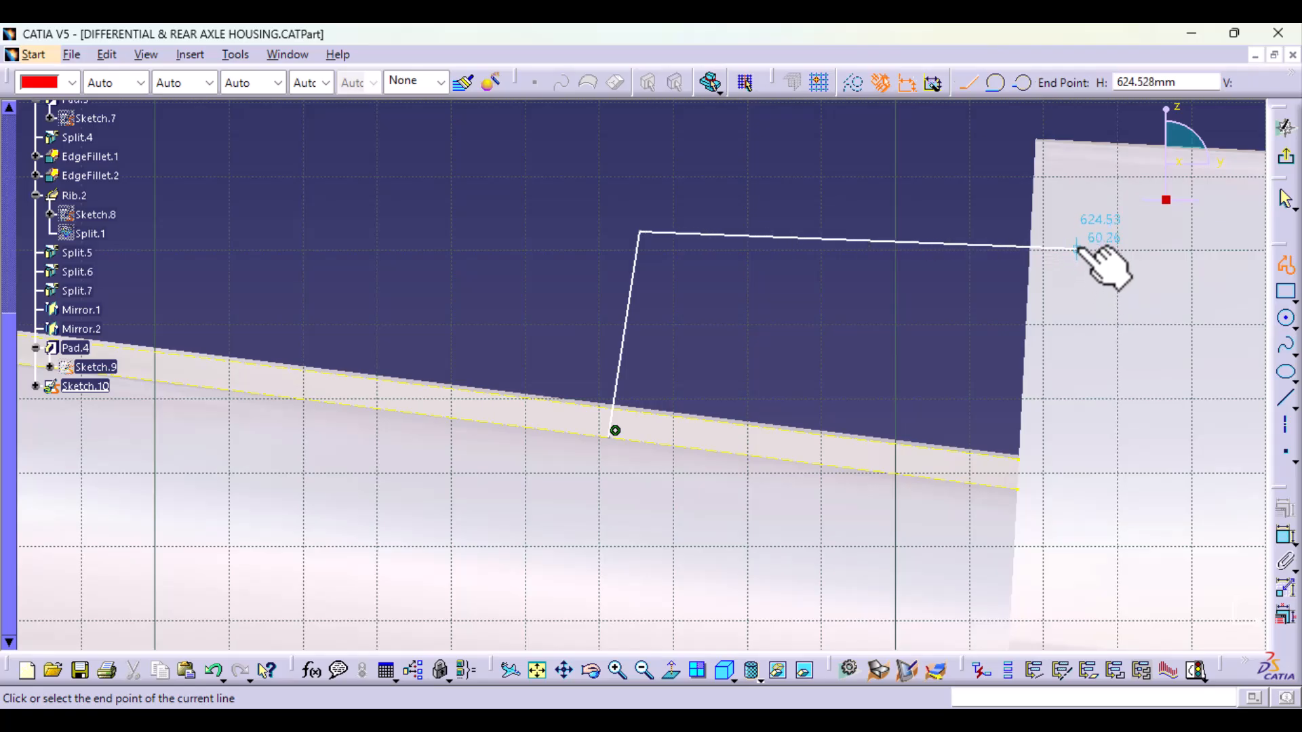
click(1087, 299)
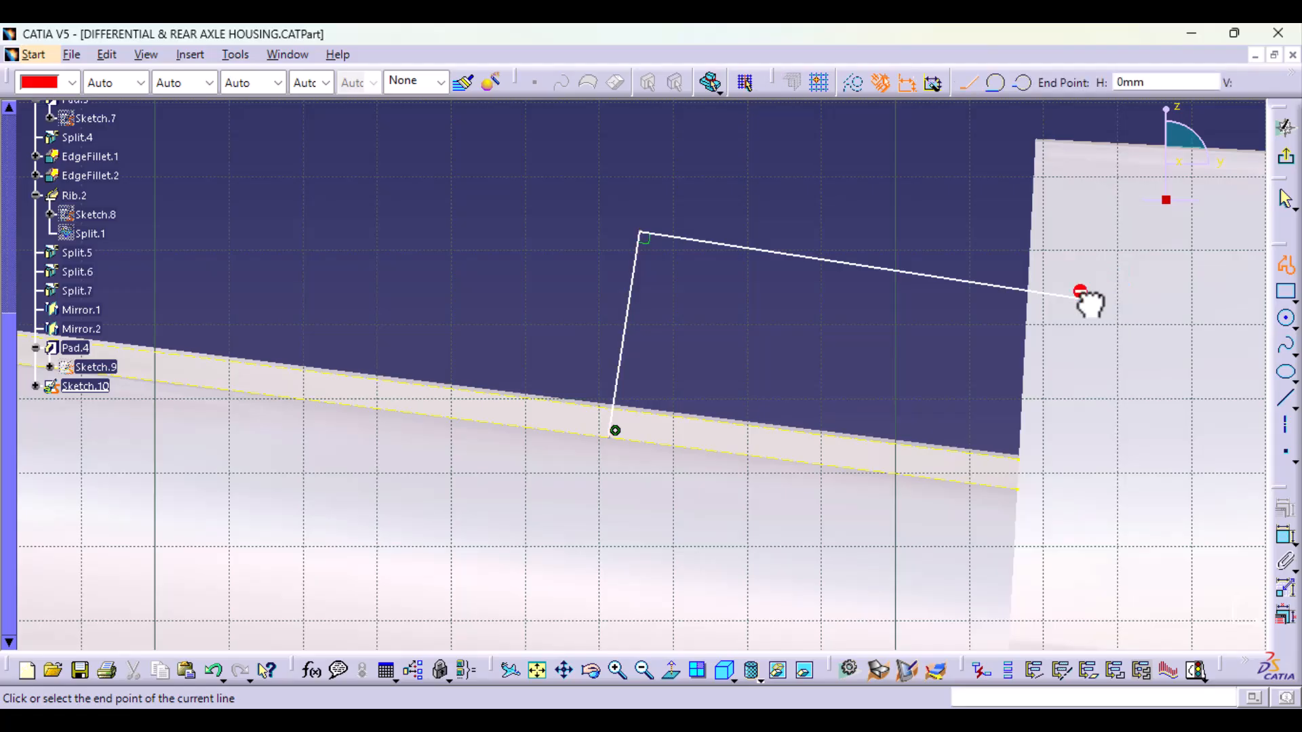
click(1058, 495)
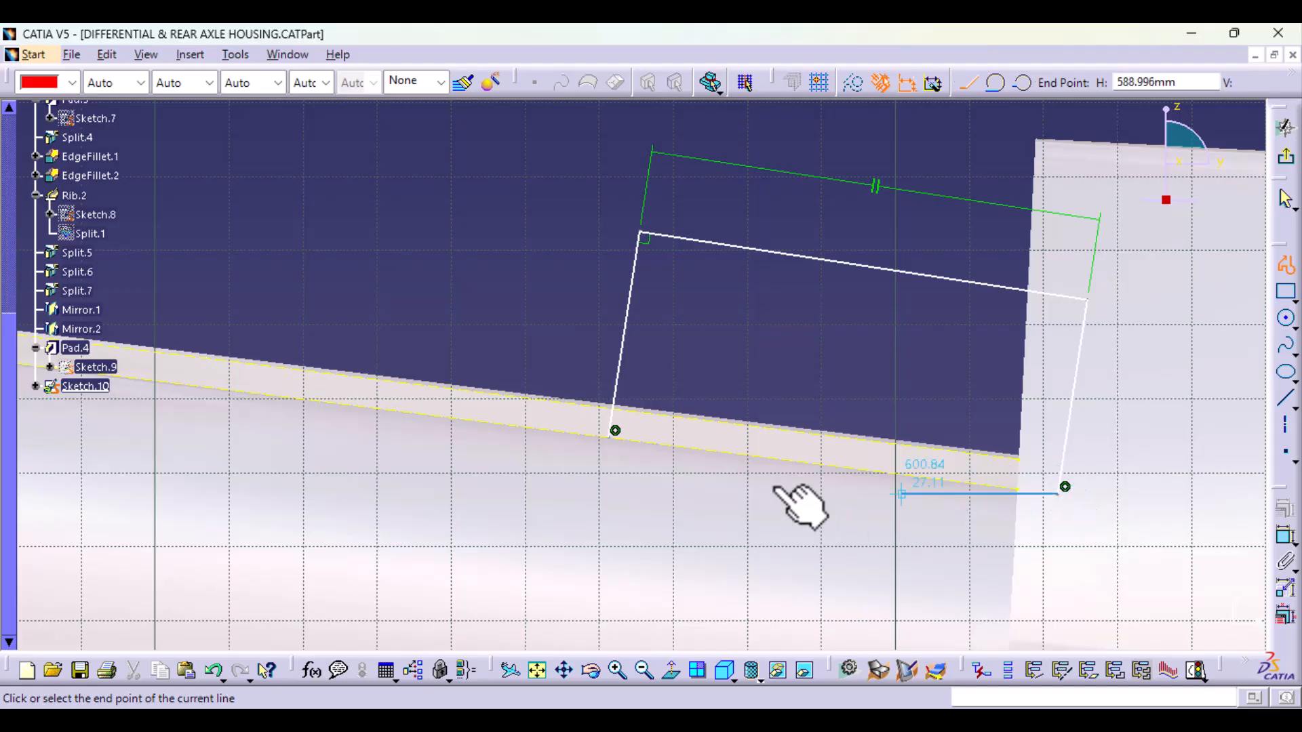
click(615, 430)
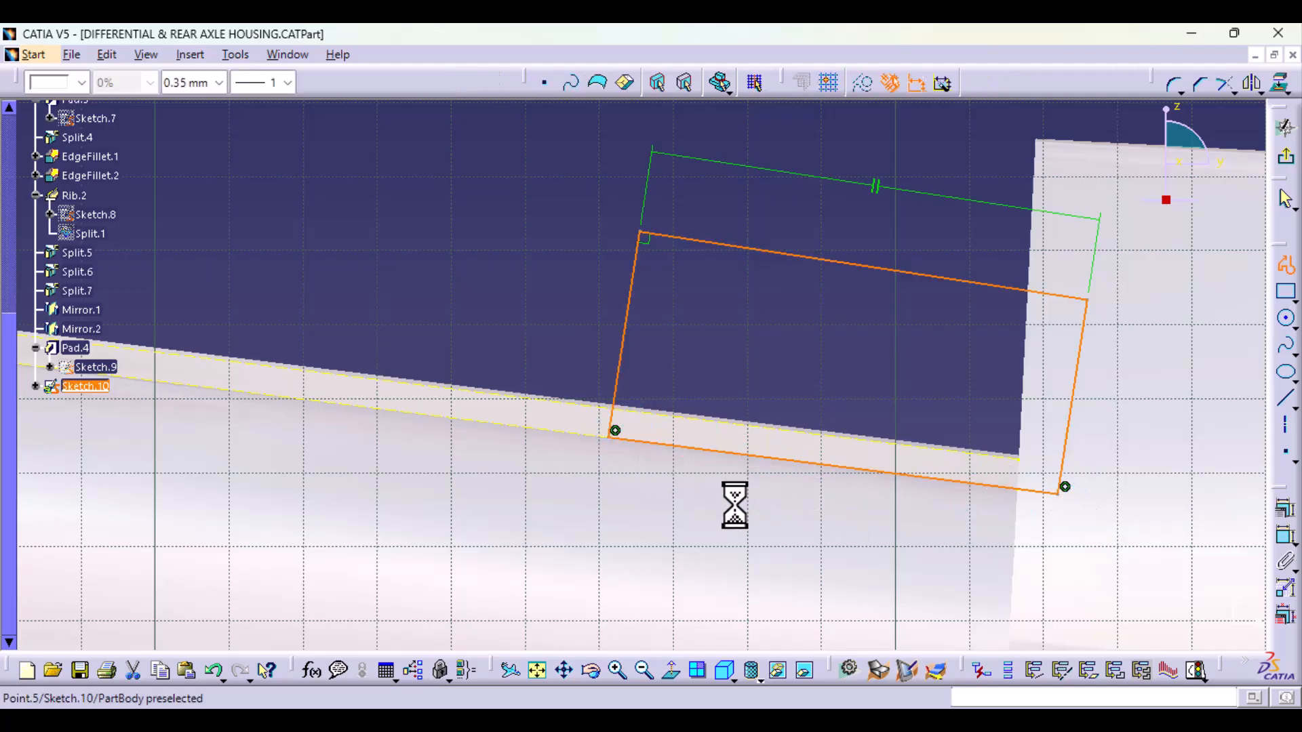
click(949, 438)
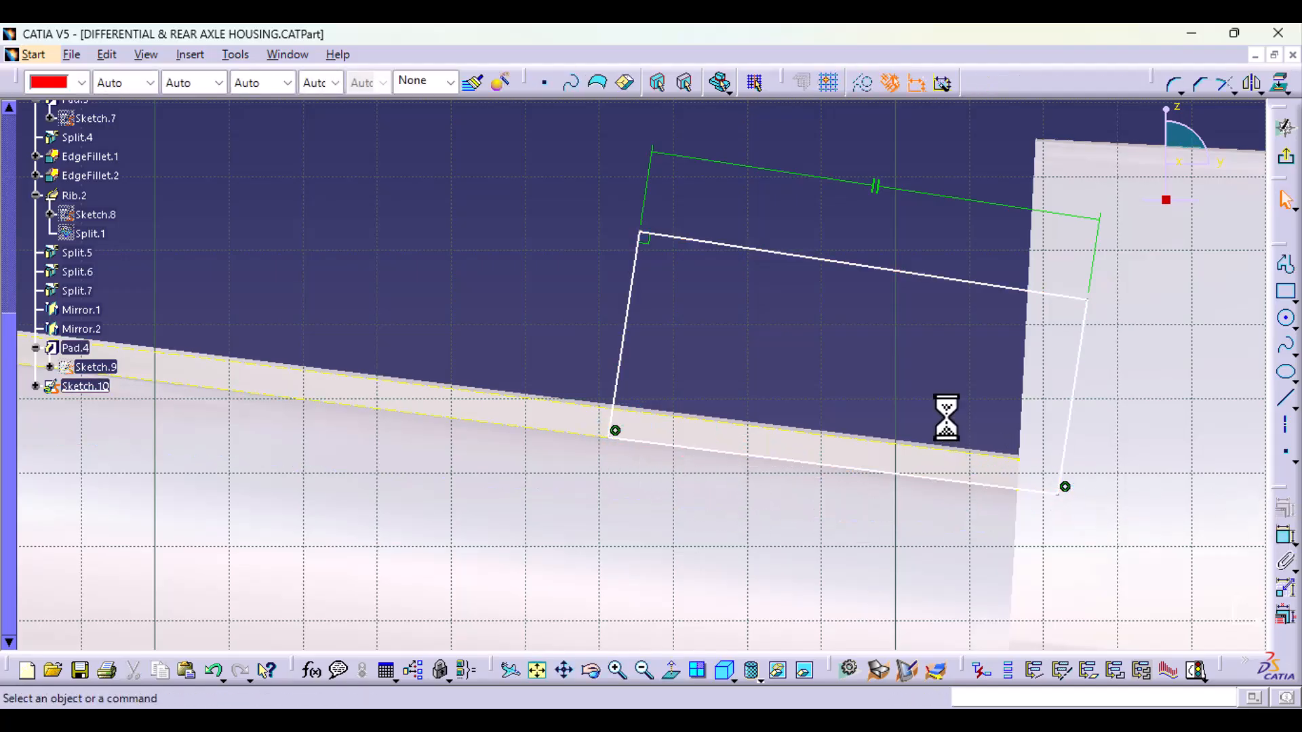
click(498, 422)
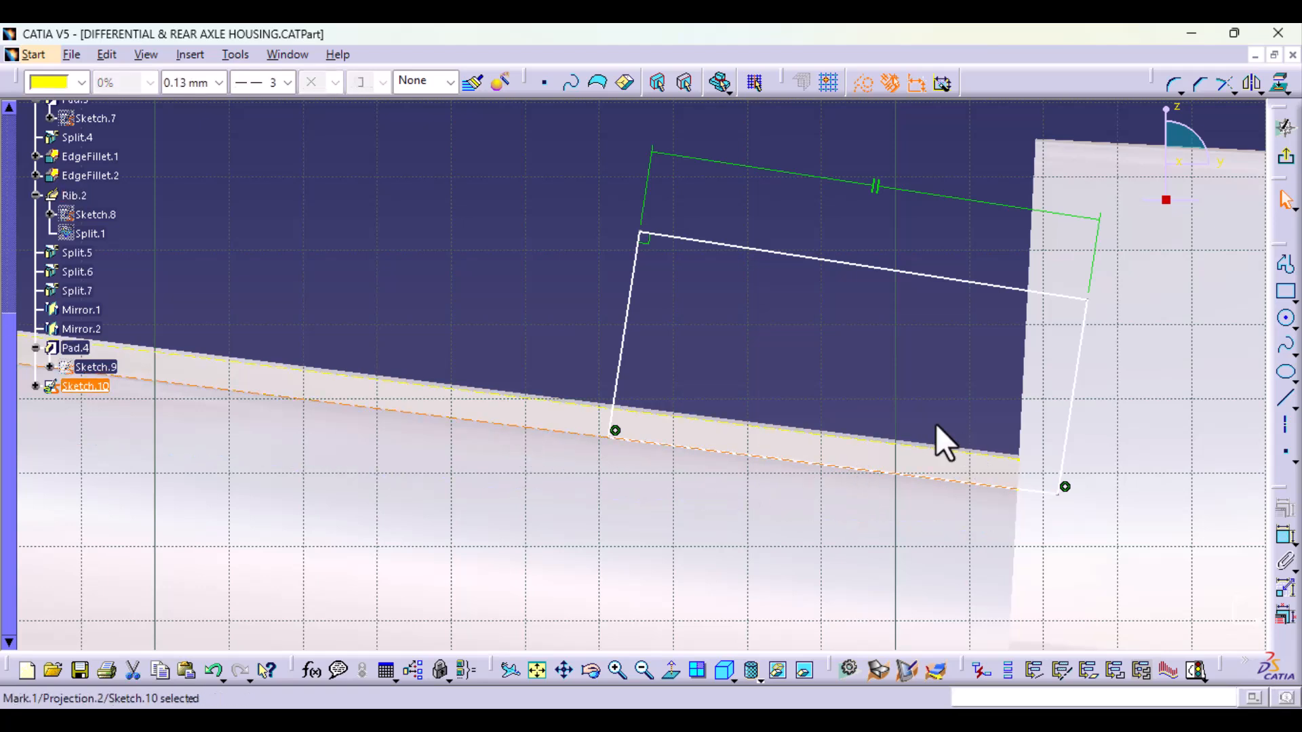
click(935, 276)
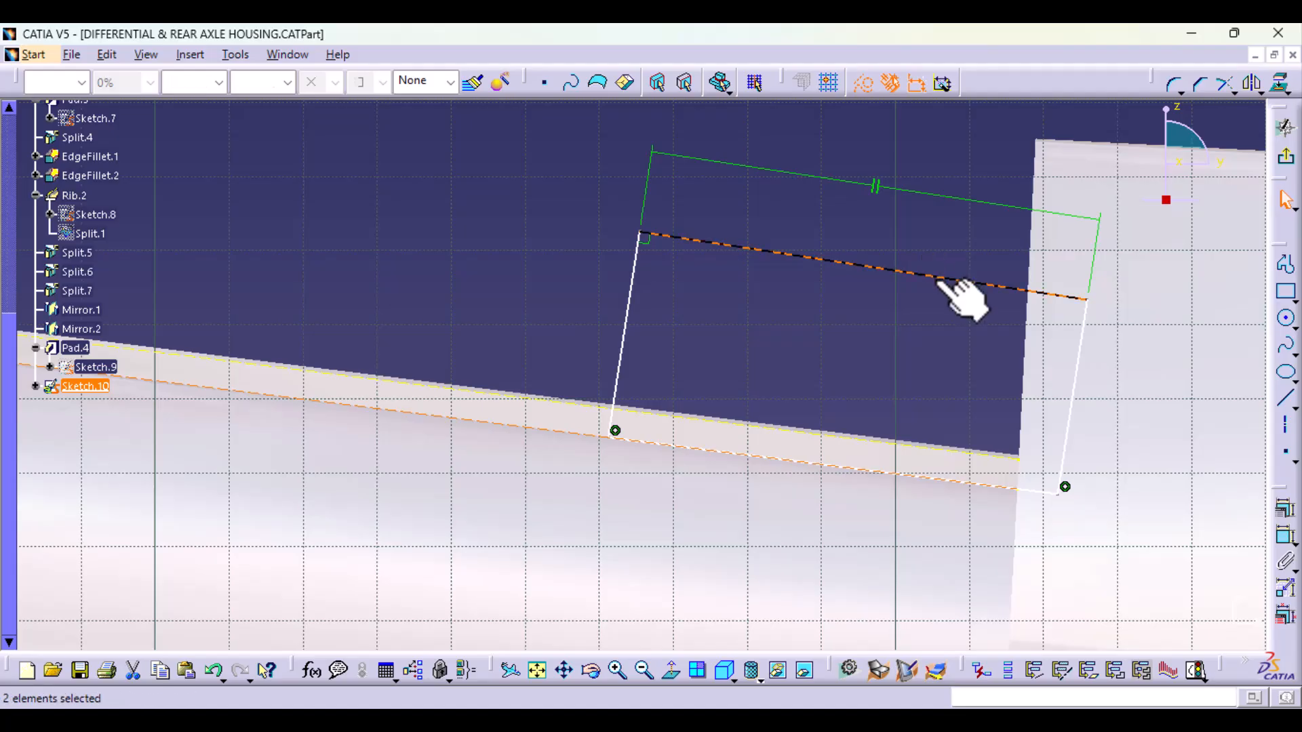
click(1284, 508)
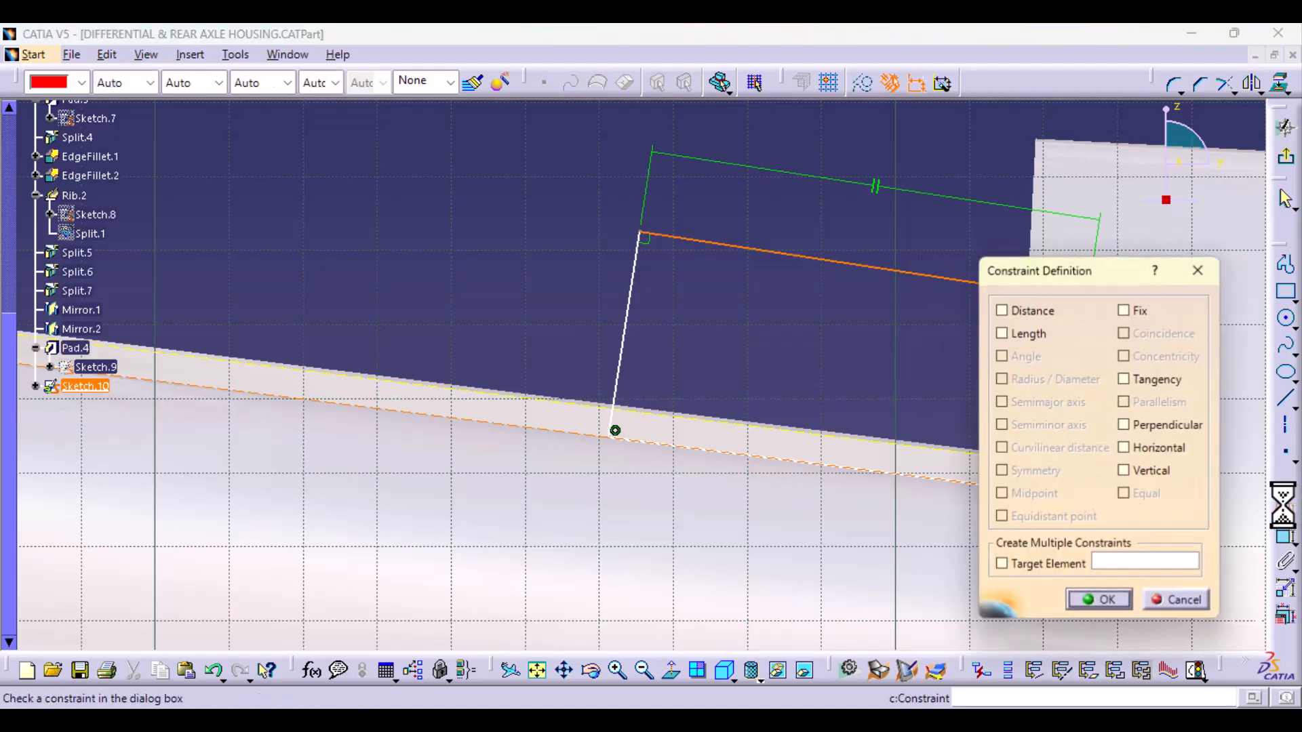
click(1198, 270)
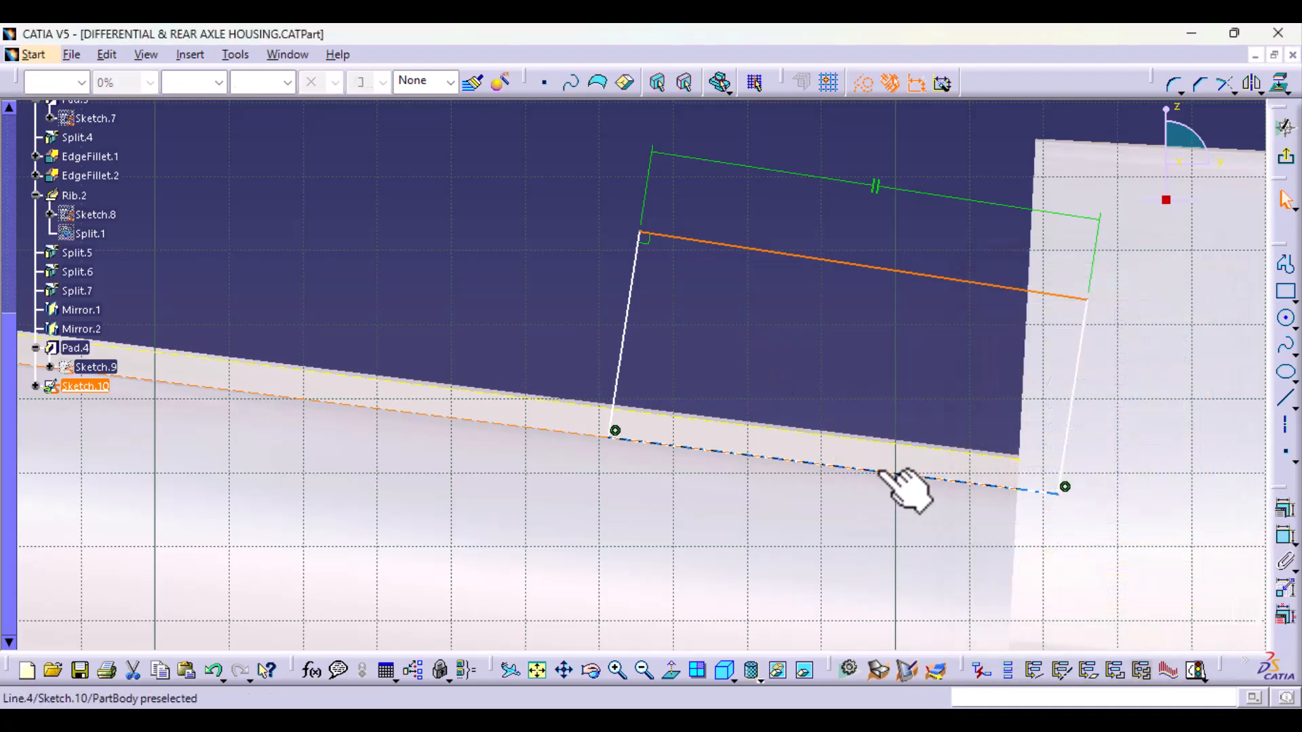
Step: Constrain the profile's upper line parallel to its lower line on the projected edge
click(631, 443)
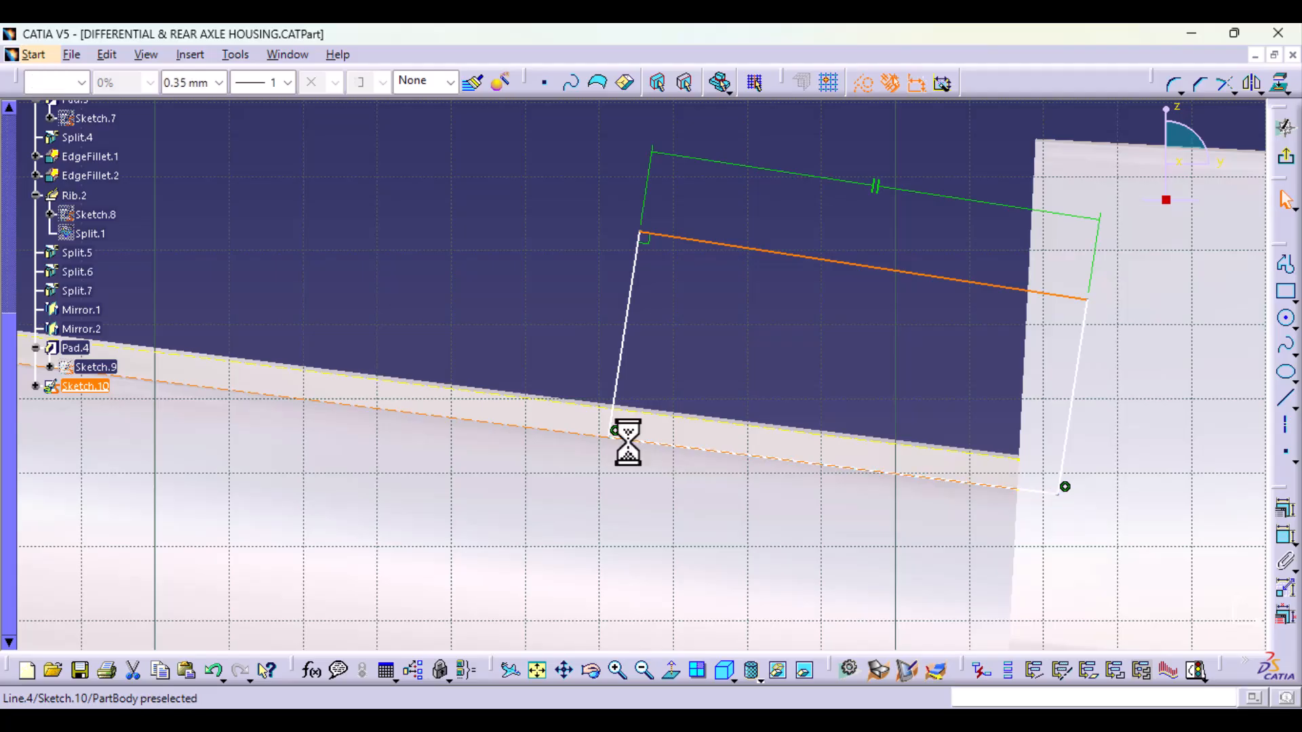
ctrl+click(851, 264)
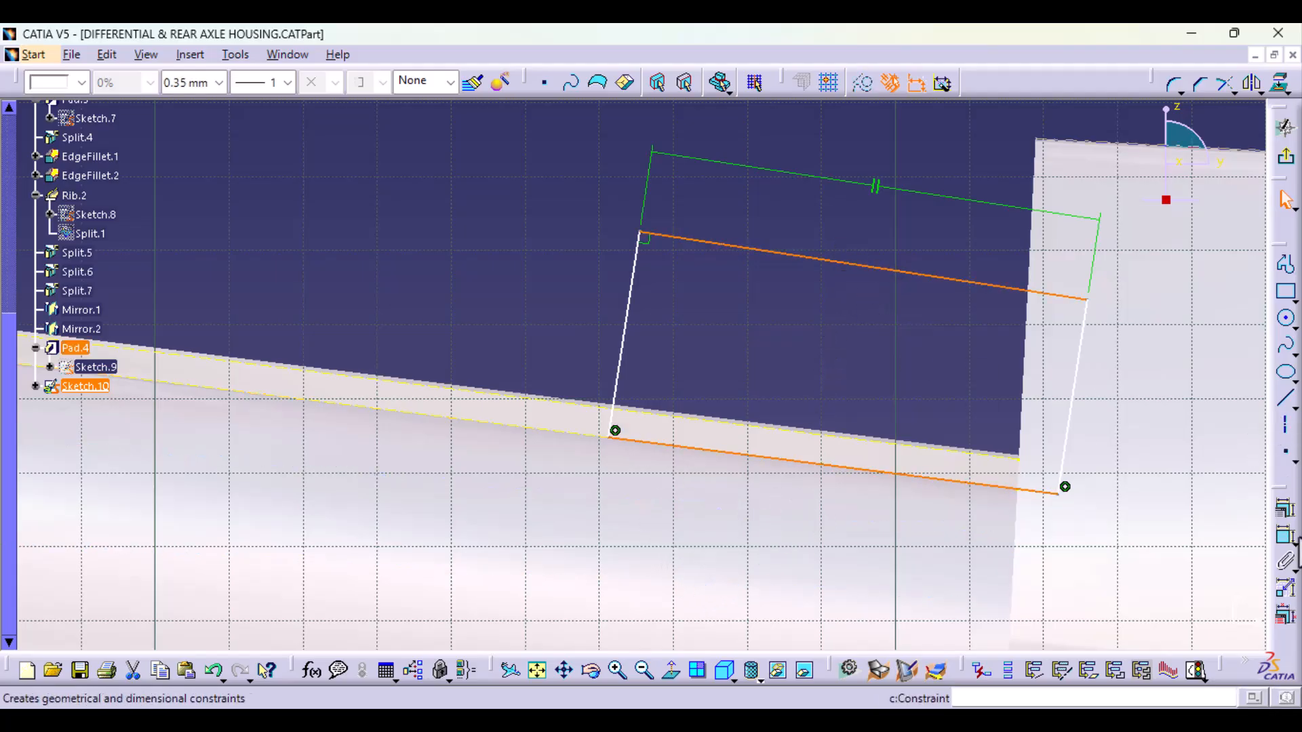
click(1285, 509)
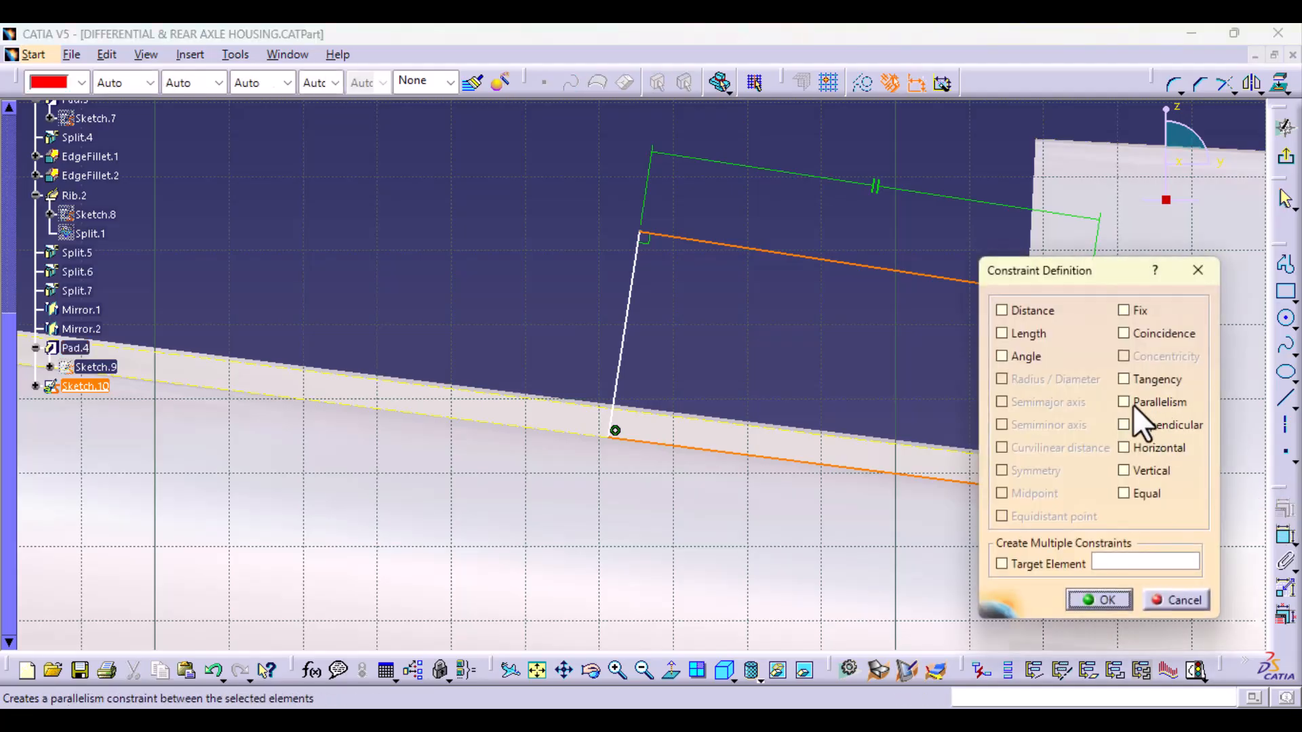
click(1125, 404)
click(1099, 600)
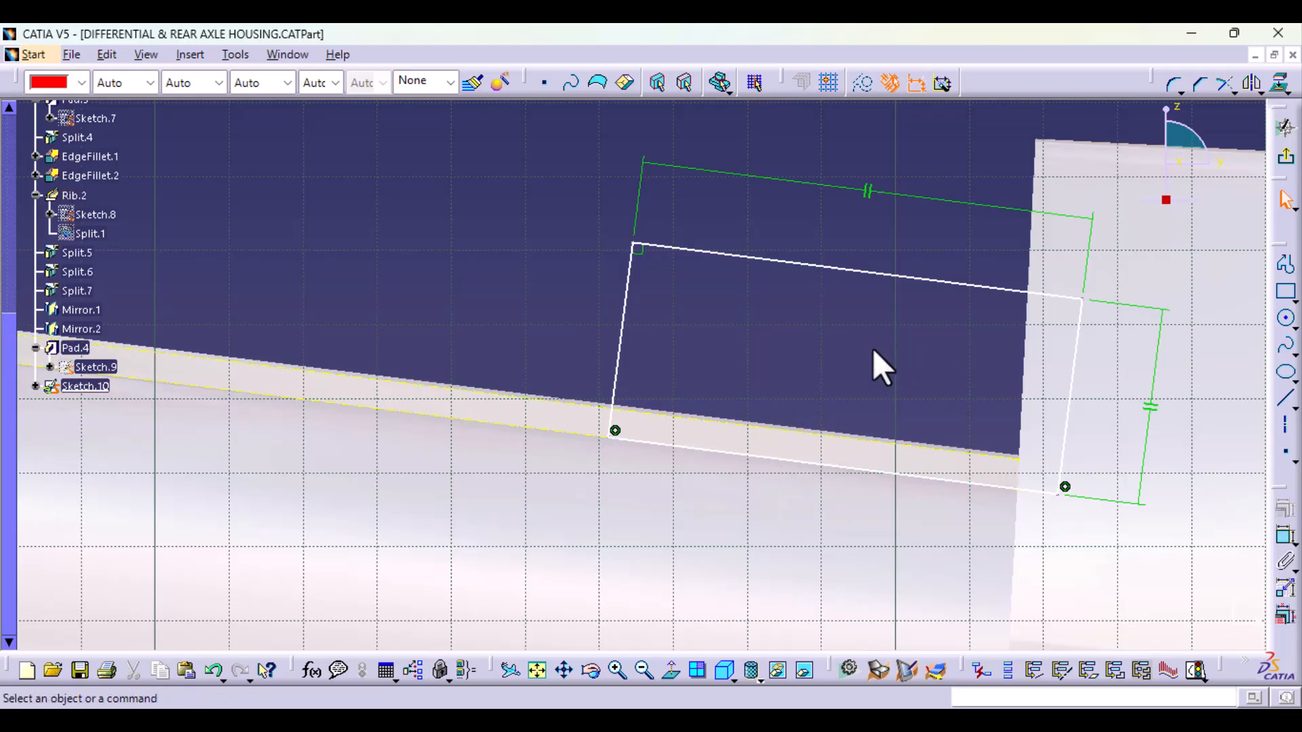
Step: Check the profile's position between tube and flange, and exit the sketch
middle_drag(901, 373, 901, 433)
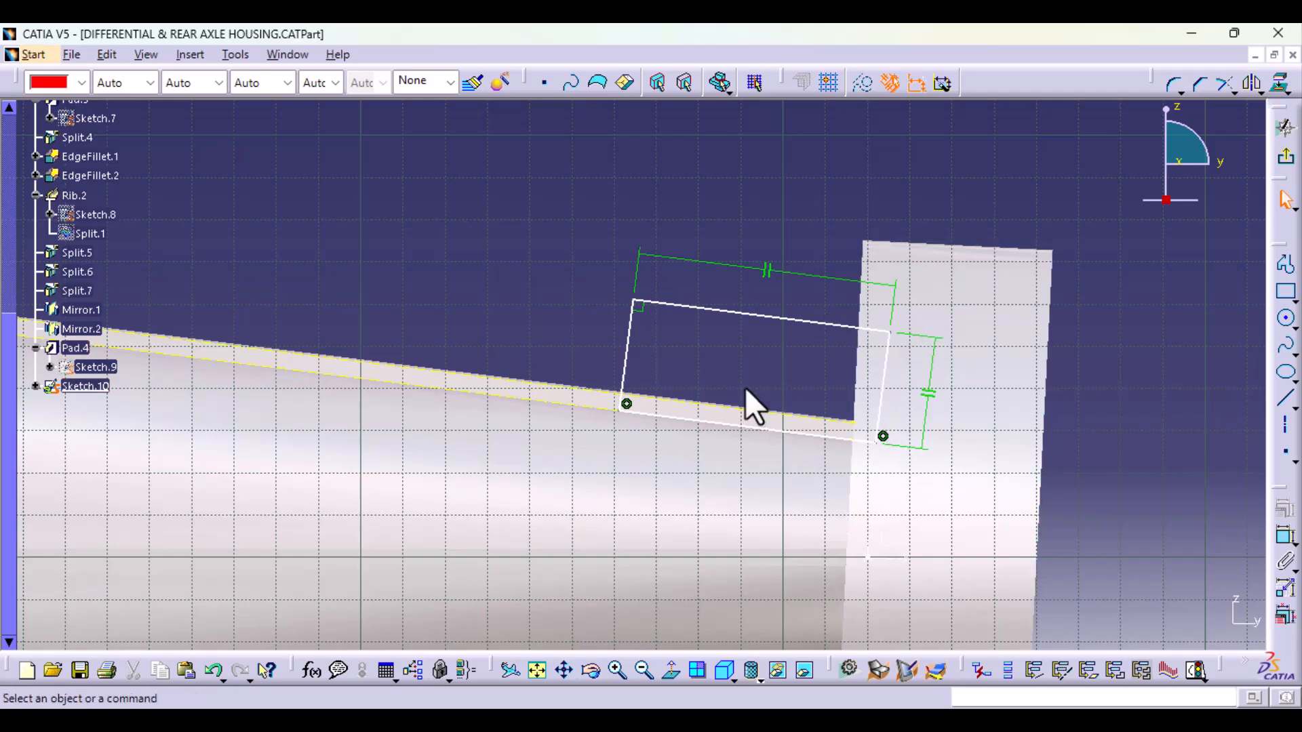
mouse_move(750, 404)
middle_down()
mouse_move(831, 413)
mouse_move(835, 453)
mouse_move(735, 407)
mouse_move(780, 406)
middle_up()
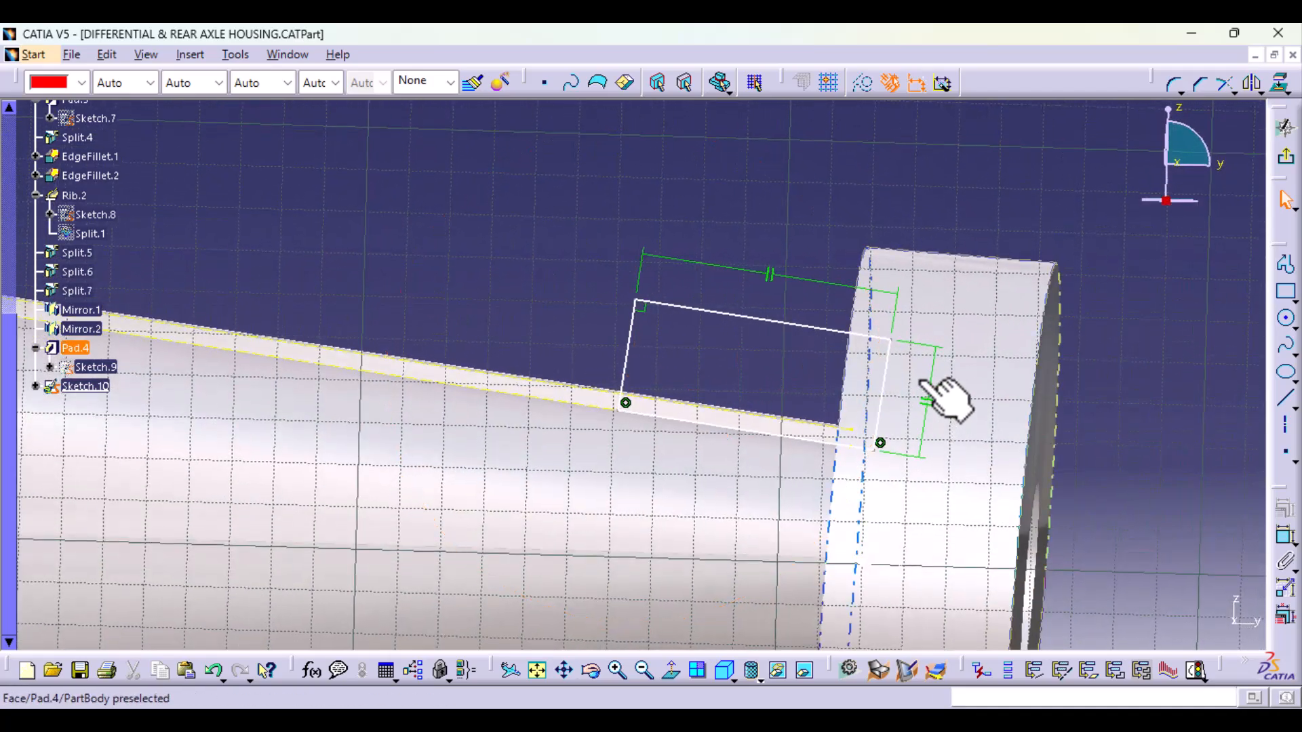
click(717, 672)
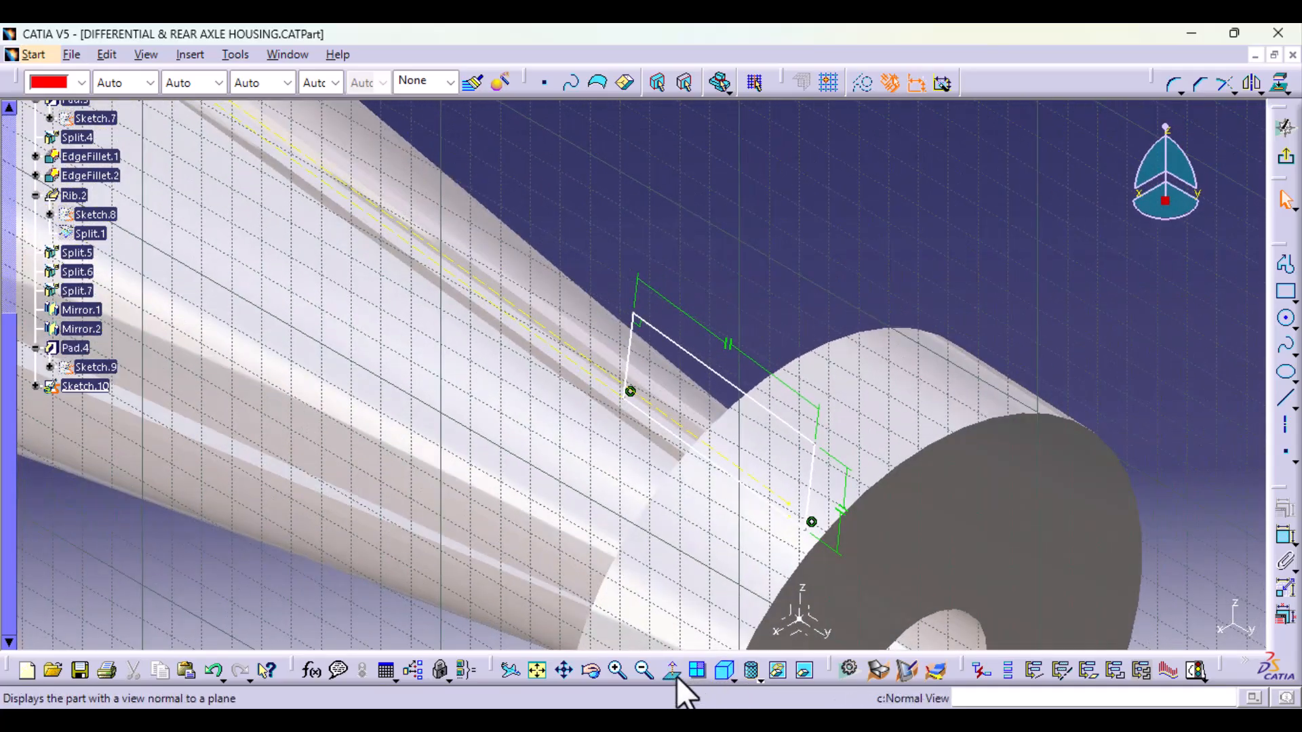
click(677, 677)
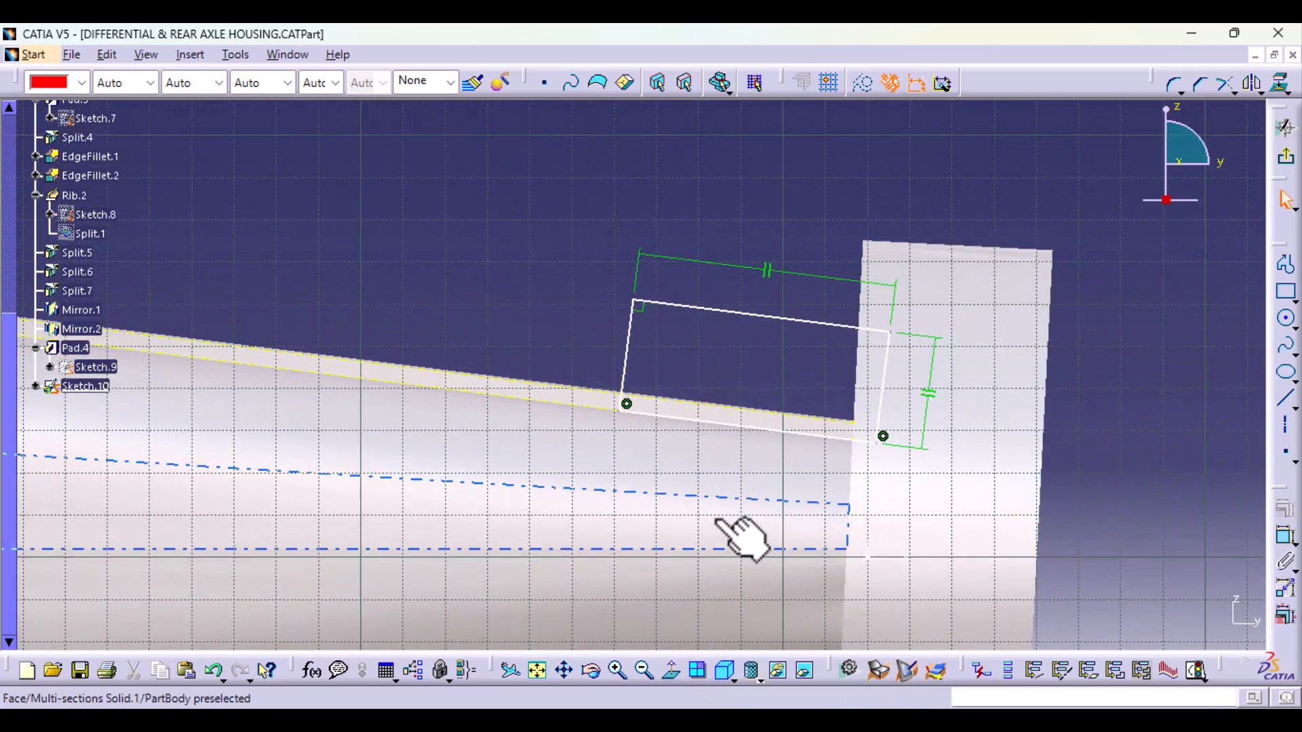
mouse_move(742, 531)
middle_down()
mouse_move(727, 523)
mouse_move(747, 570)
middle_up()
mouse_move(575, 536)
middle_down()
mouse_move(651, 637)
mouse_move(668, 632)
mouse_move(808, 370)
mouse_move(787, 553)
middle_up()
mouse_move(771, 495)
middle_down()
mouse_move(764, 686)
mouse_move(822, 436)
mouse_move(853, 210)
middle_up()
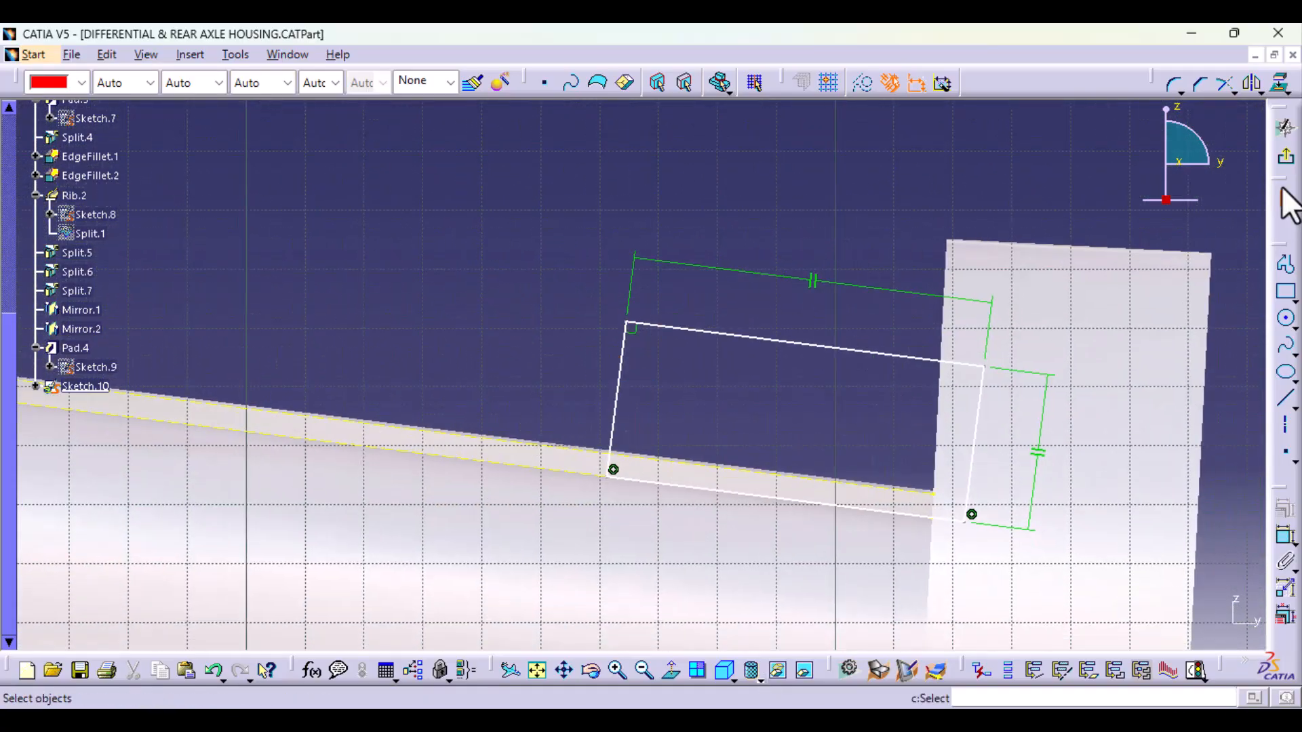
click(1288, 168)
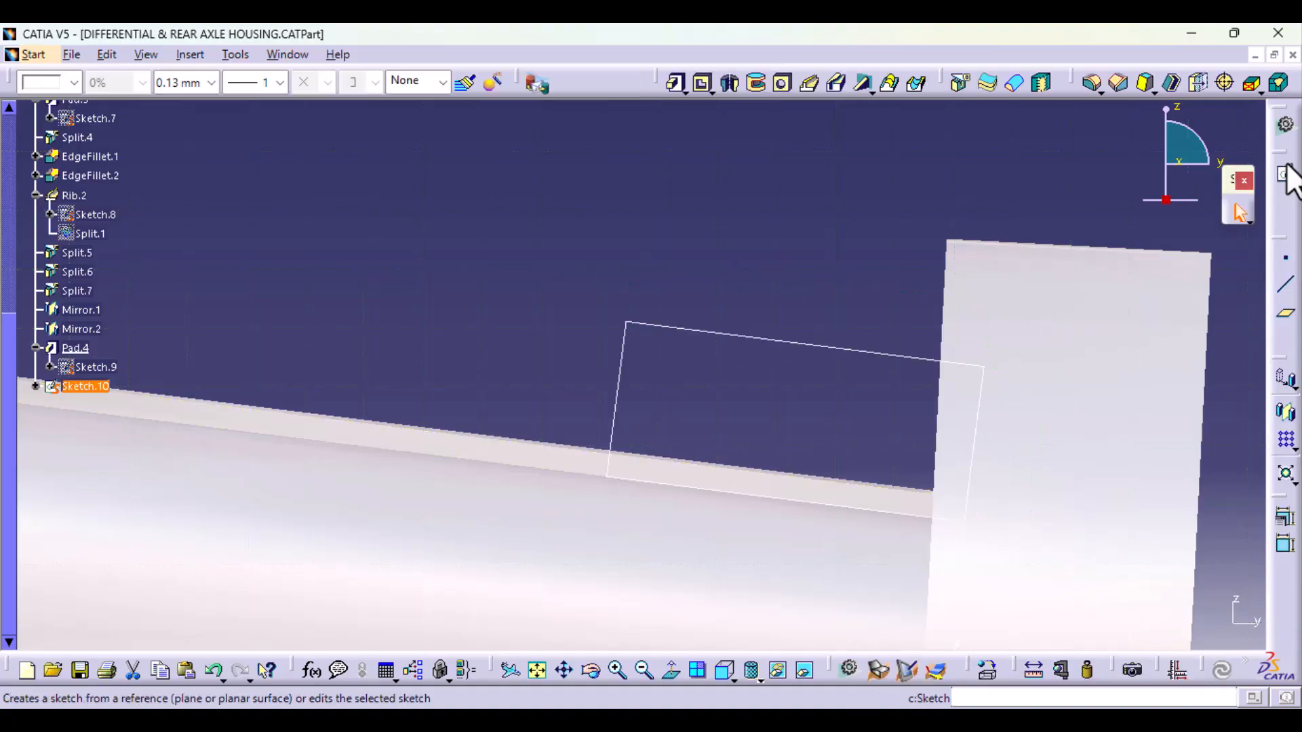
Step: Start a pad of the tilted Sketch.10 profile between the tube and the flange
middle_drag(197, 403, 641, 407)
middle_drag(701, 548, 709, 475)
mouse_move(576, 617)
middle_down()
mouse_move(607, 575)
mouse_move(592, 637)
middle_up()
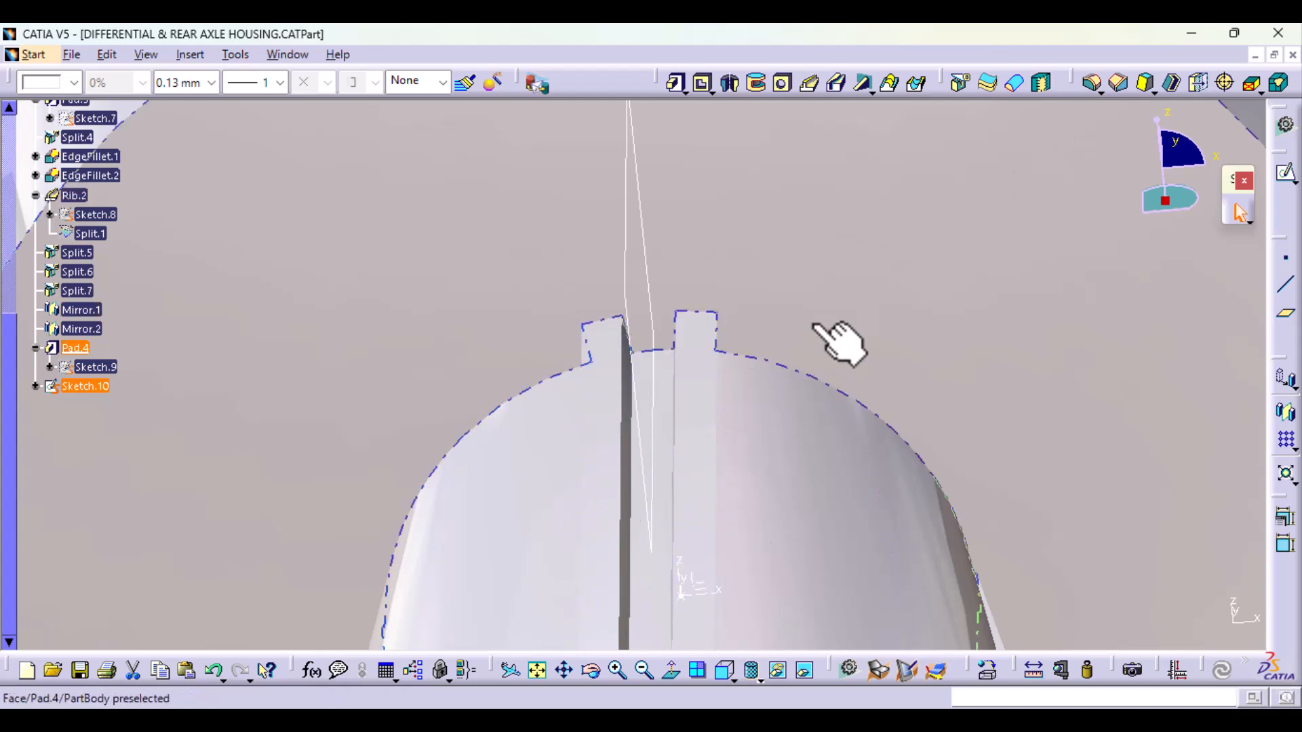
click(673, 86)
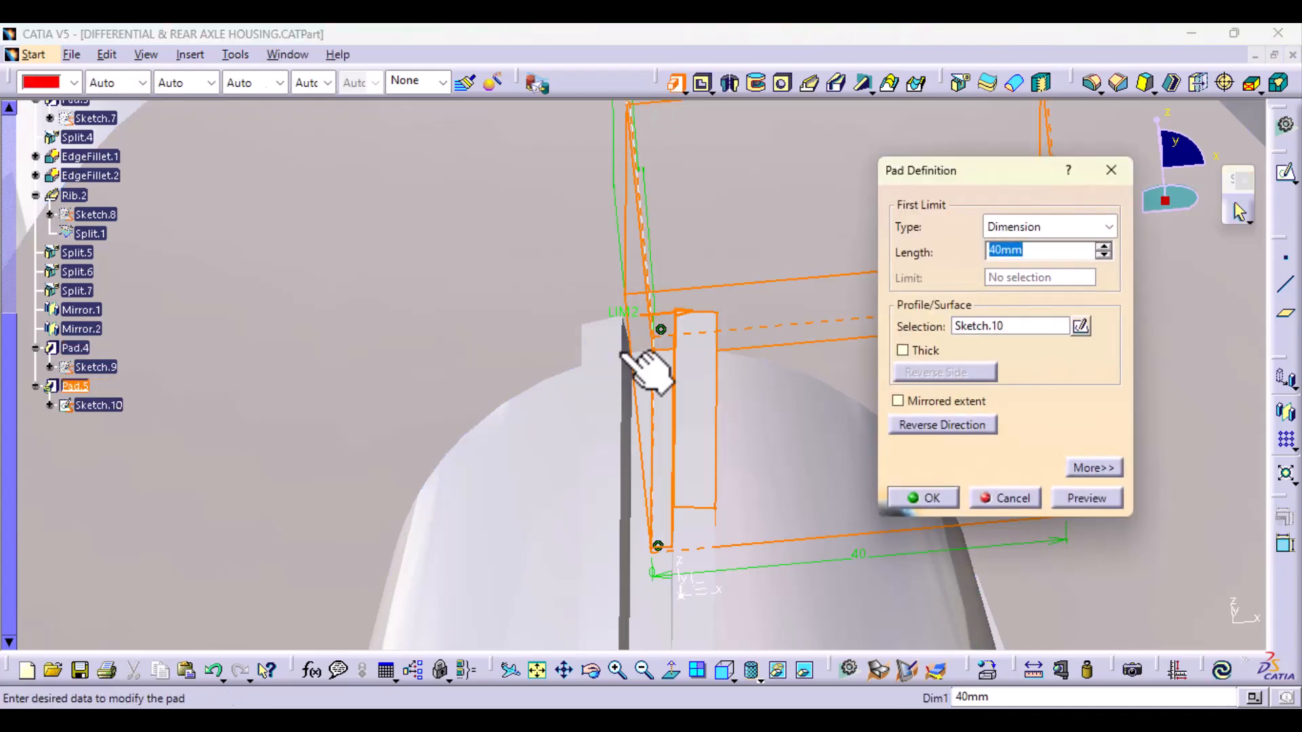
Step: Try to limit the pad with the Up to plane type, using a planar face of the raised strips on the tube
click(1099, 230)
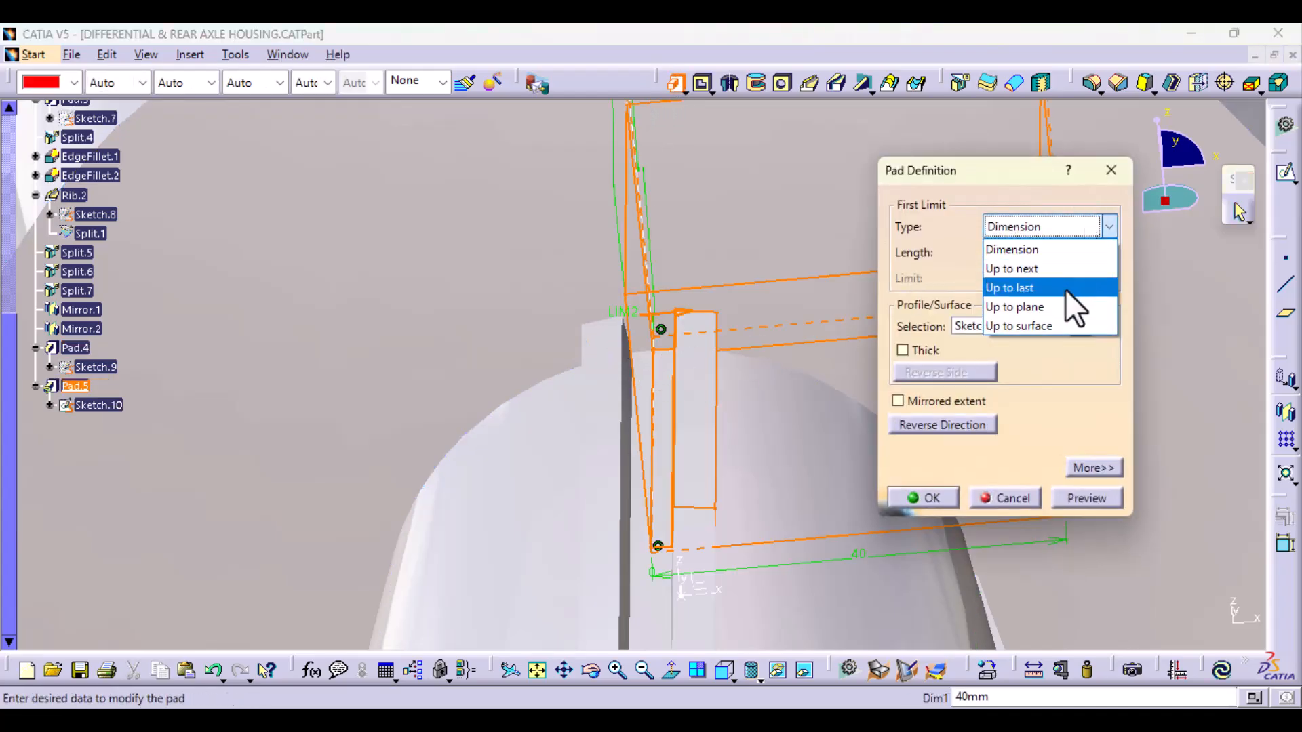
click(1049, 311)
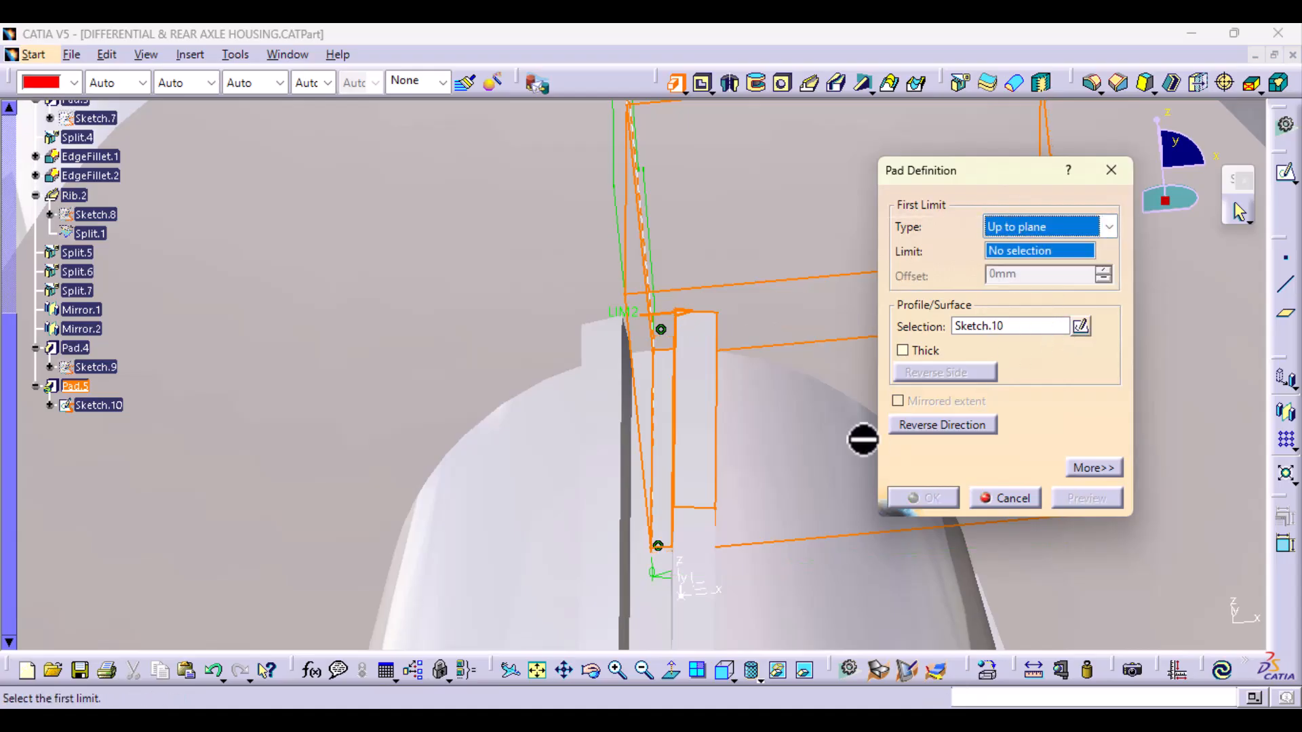
middle_drag(663, 537, 672, 512)
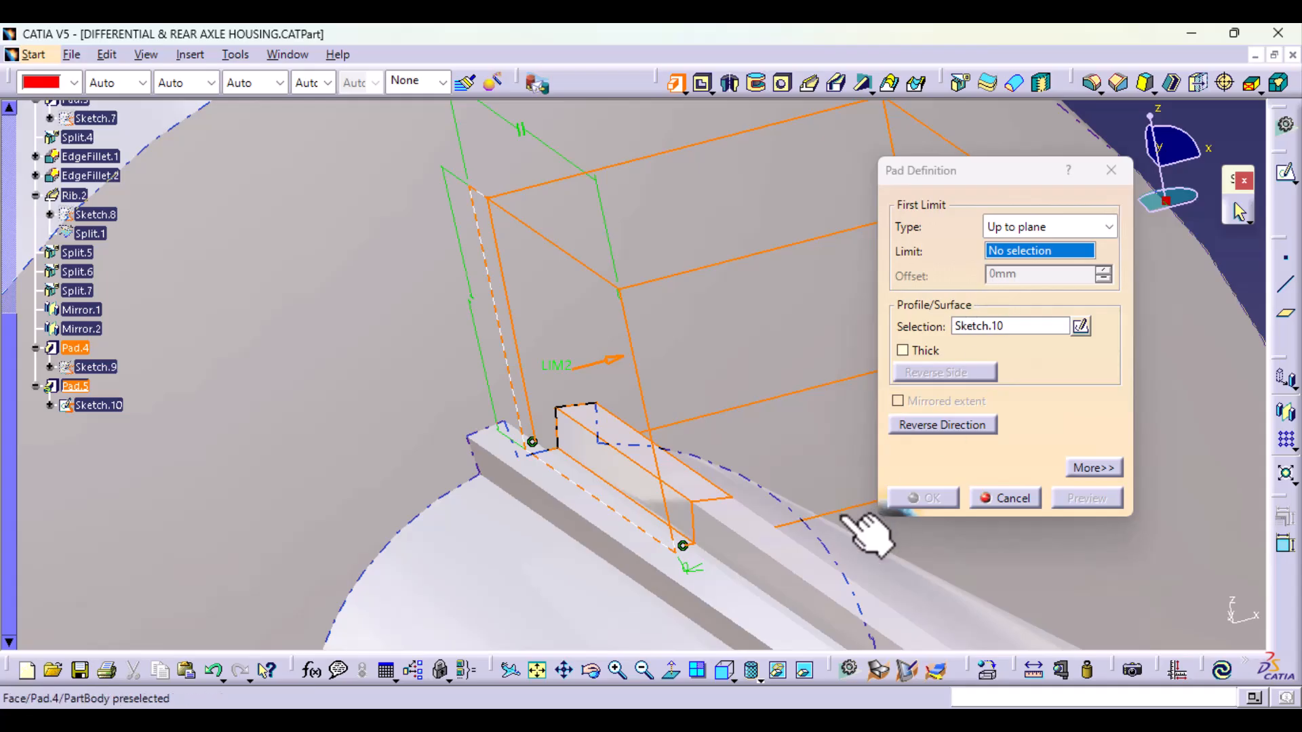
click(1033, 253)
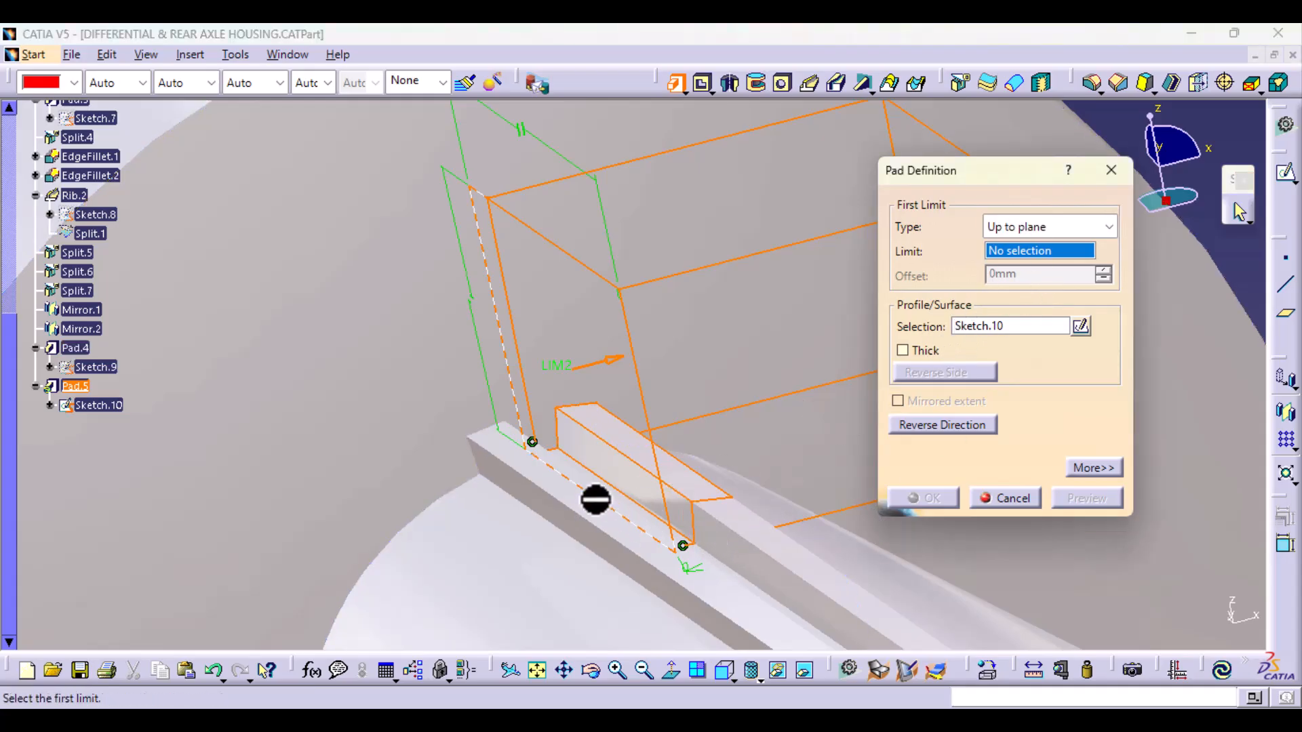
middle_drag(616, 468, 617, 470)
middle_drag(749, 524, 689, 523)
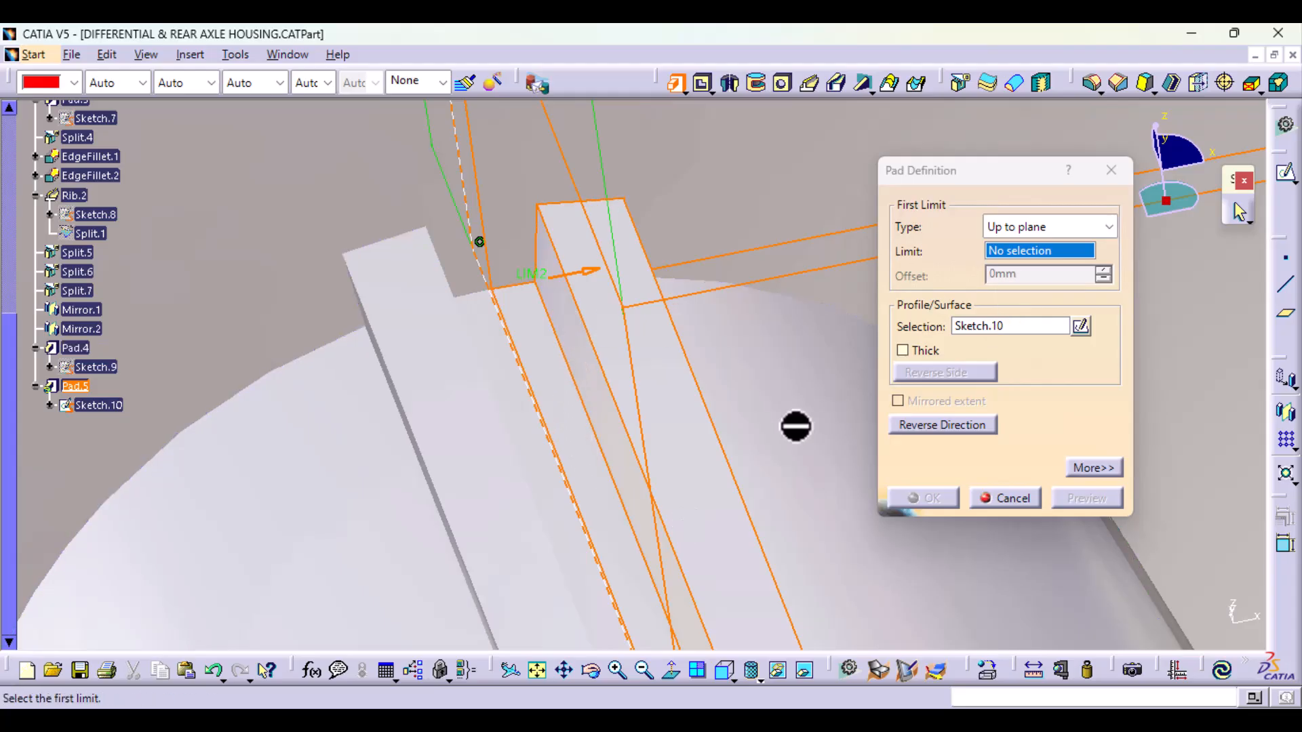
middle_drag(794, 427, 741, 499)
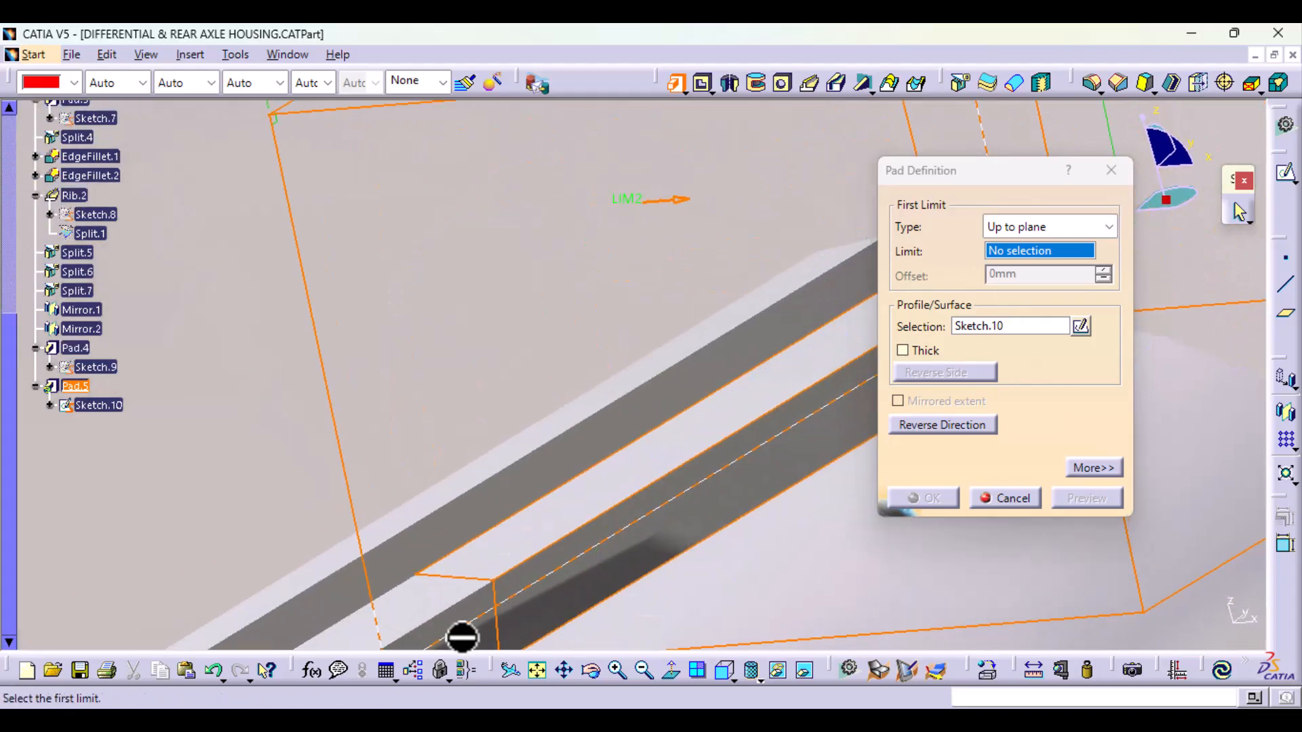
middle_drag(459, 637, 462, 443)
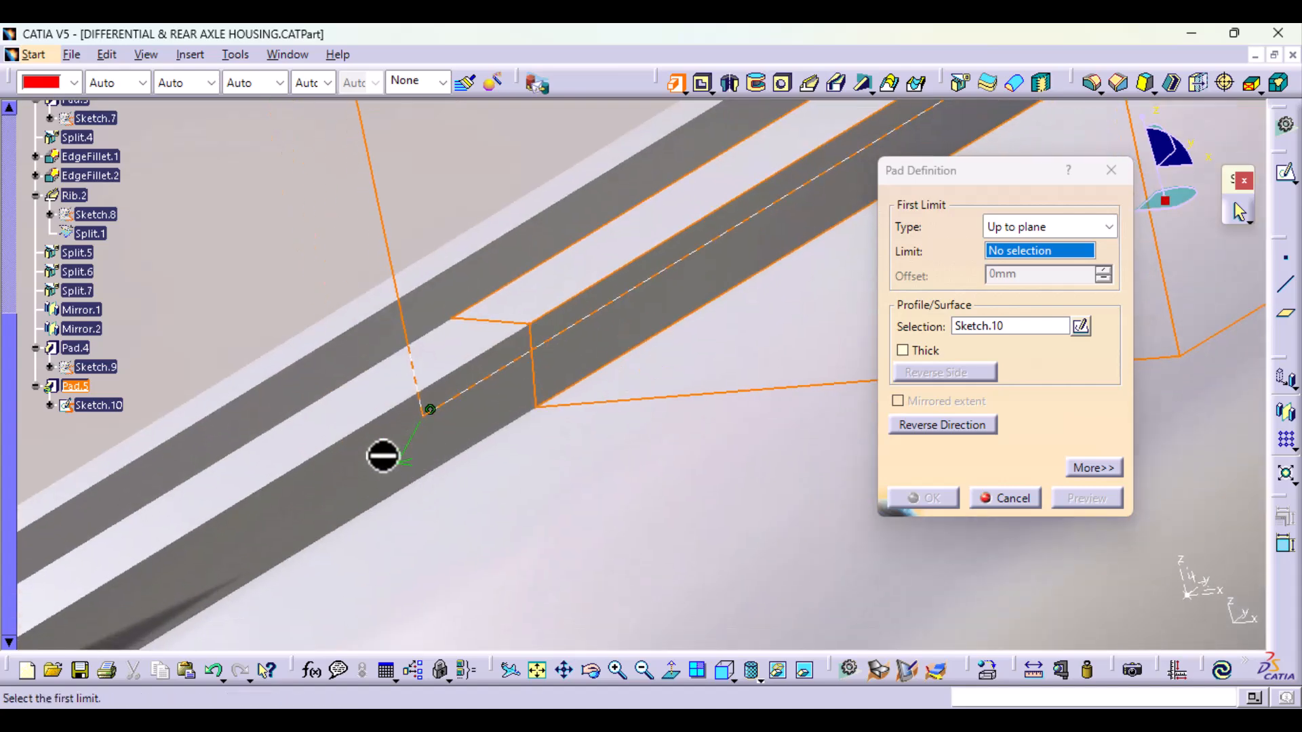
Step: Try to limit the pad with the Up to surface type, using a Rib.2 face on the tube
click(1077, 229)
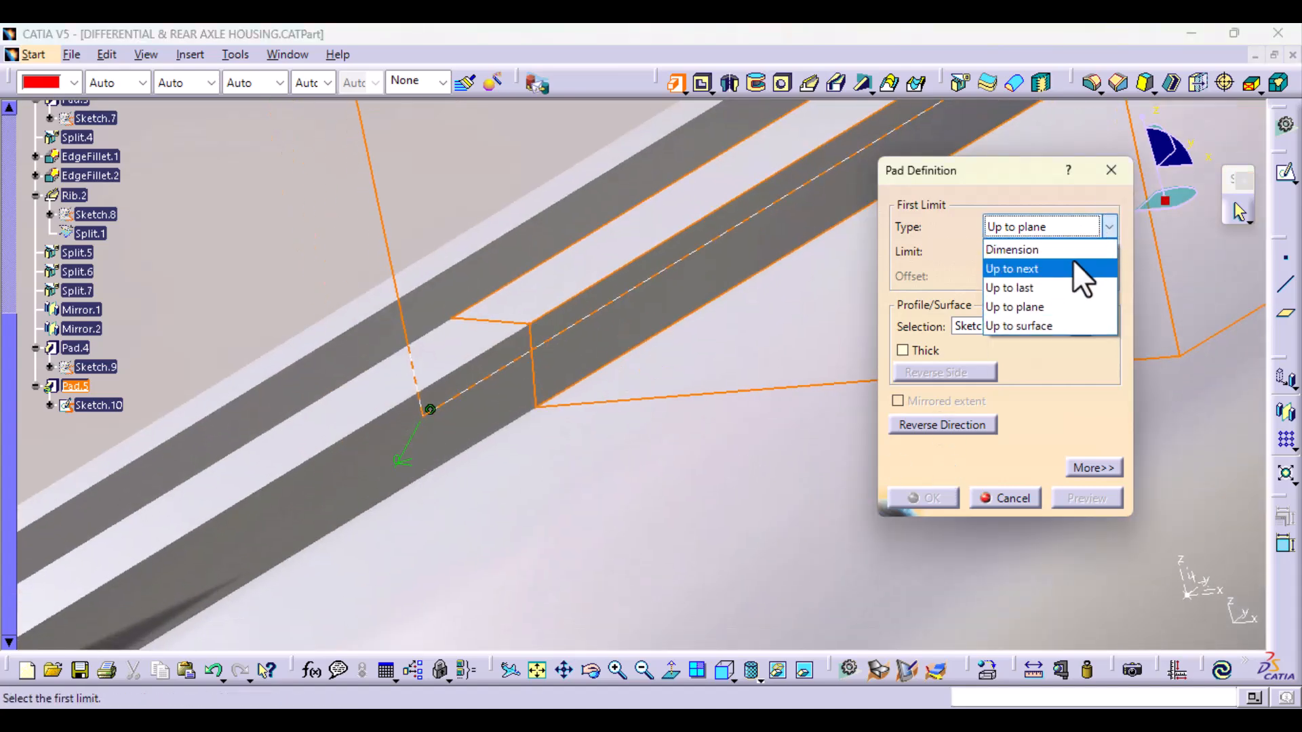
click(1059, 324)
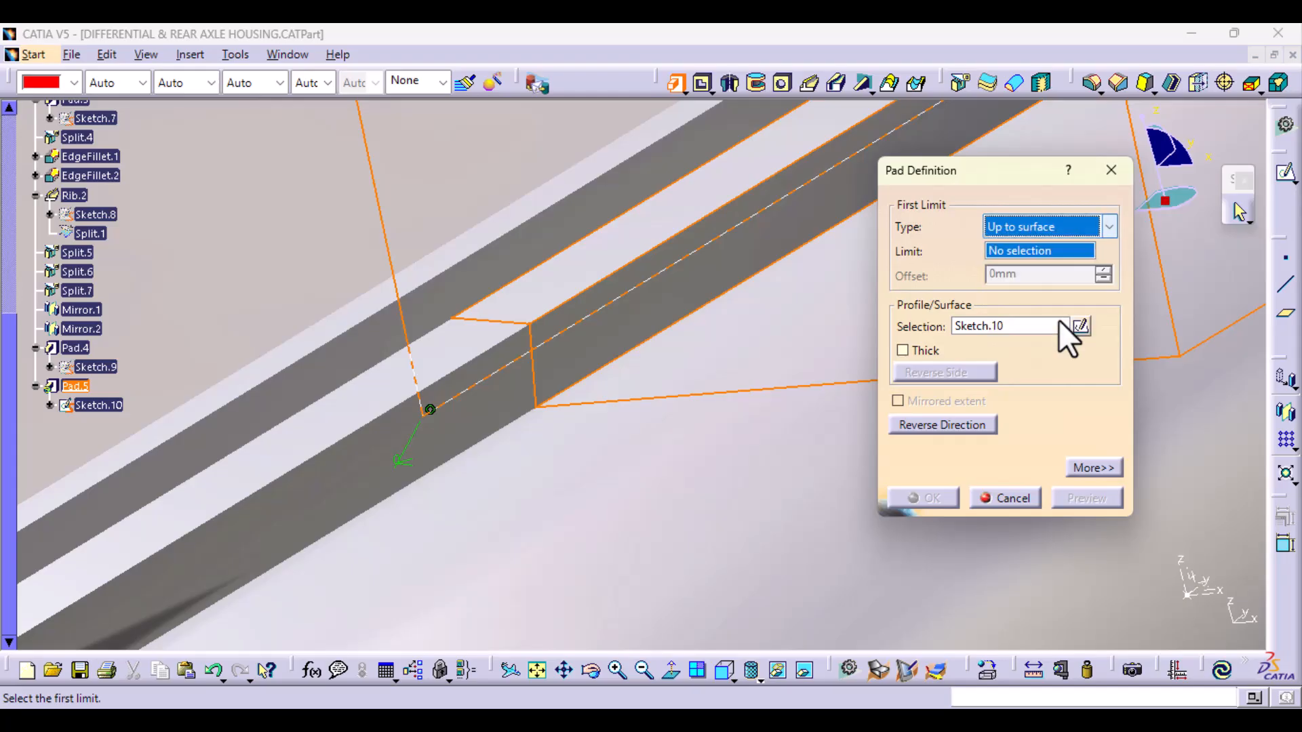
middle_drag(668, 436, 494, 369)
click(449, 326)
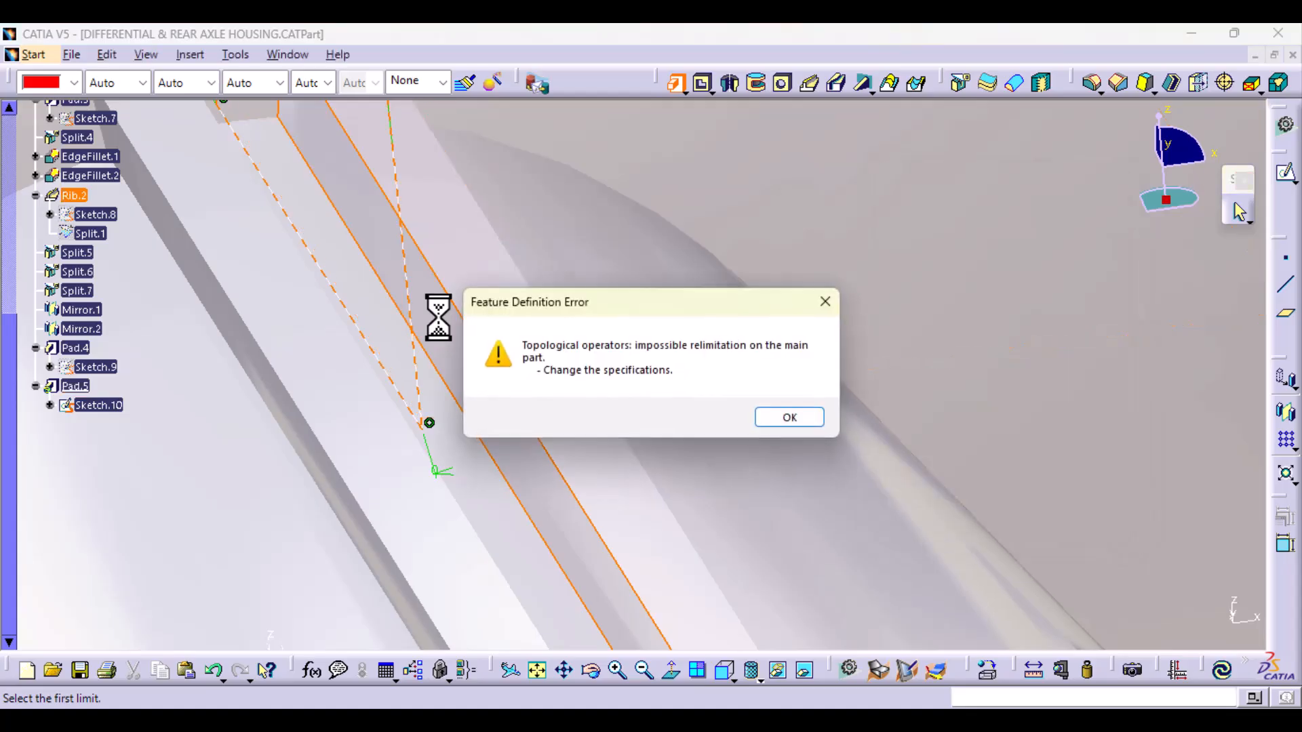
click(801, 419)
Step: Set the pad's limits to Dimension with a first length of 2 mm and a second length of -6 mm, and preview it
middle_drag(752, 345, 754, 480)
click(1106, 228)
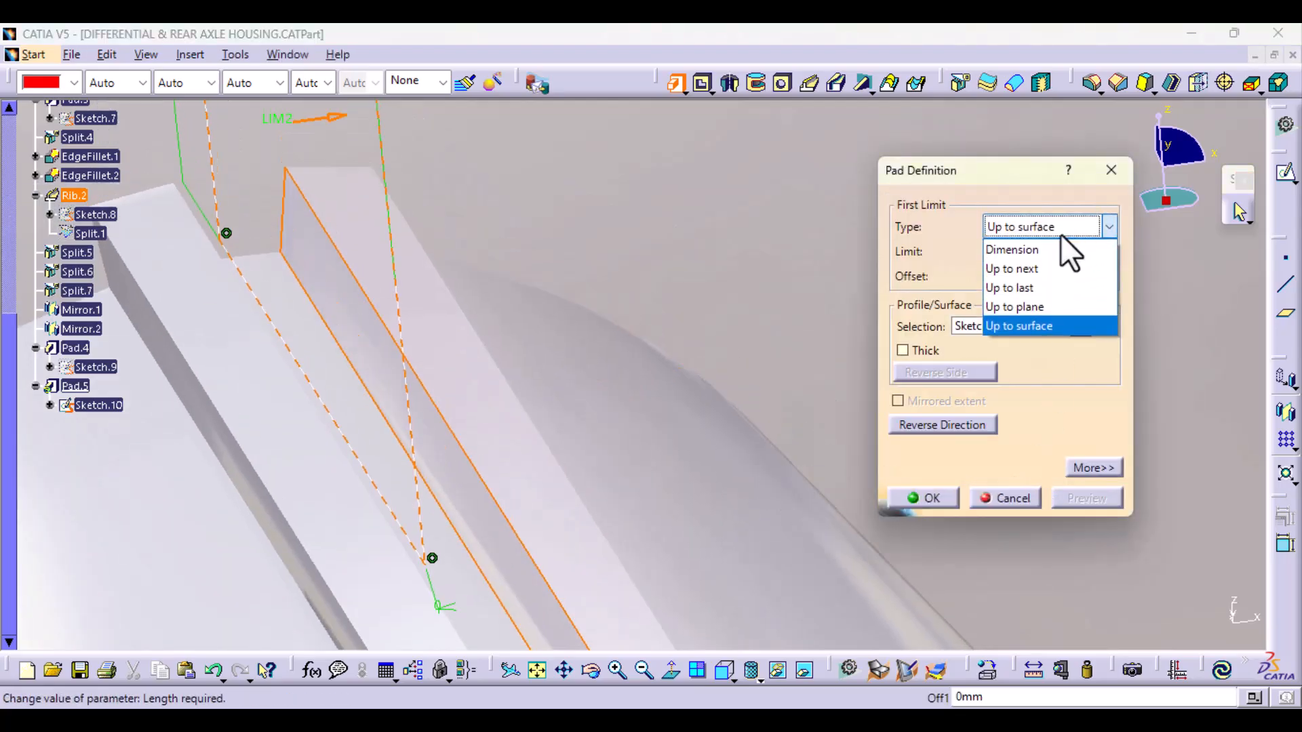
click(1034, 248)
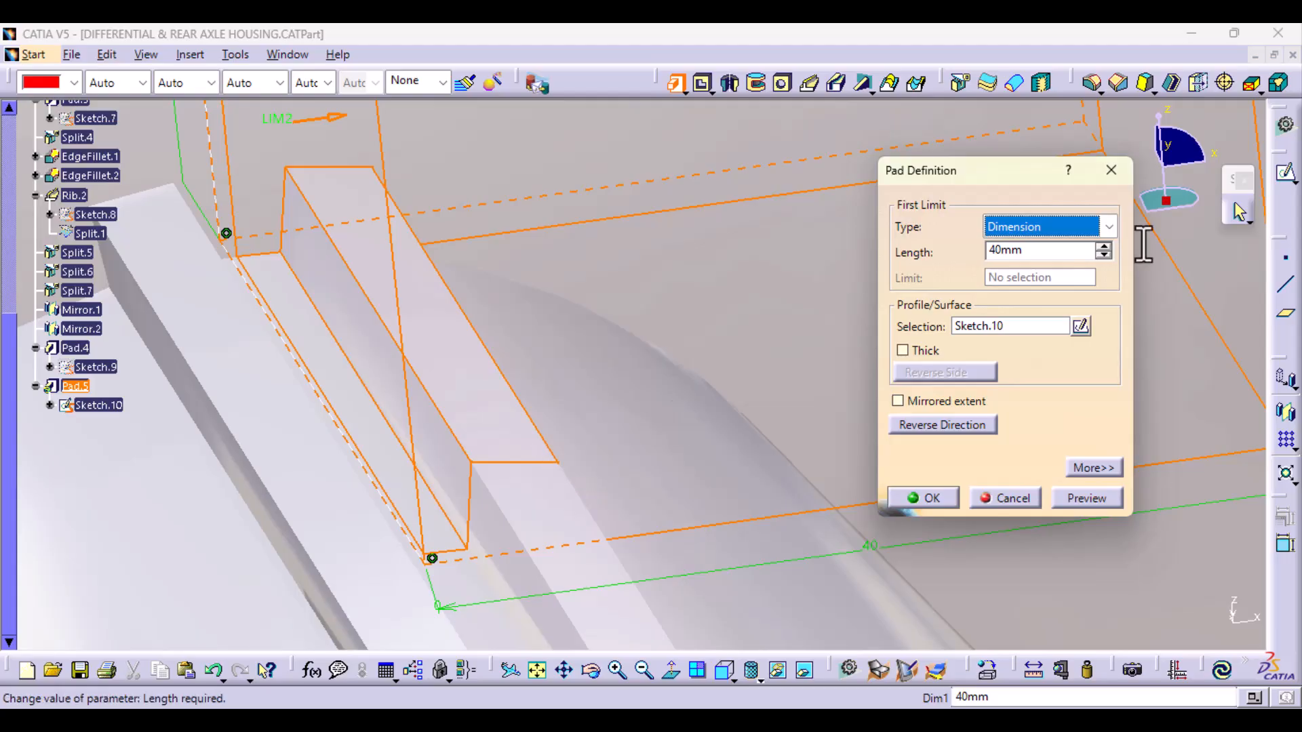
drag(1002, 250, 983, 256)
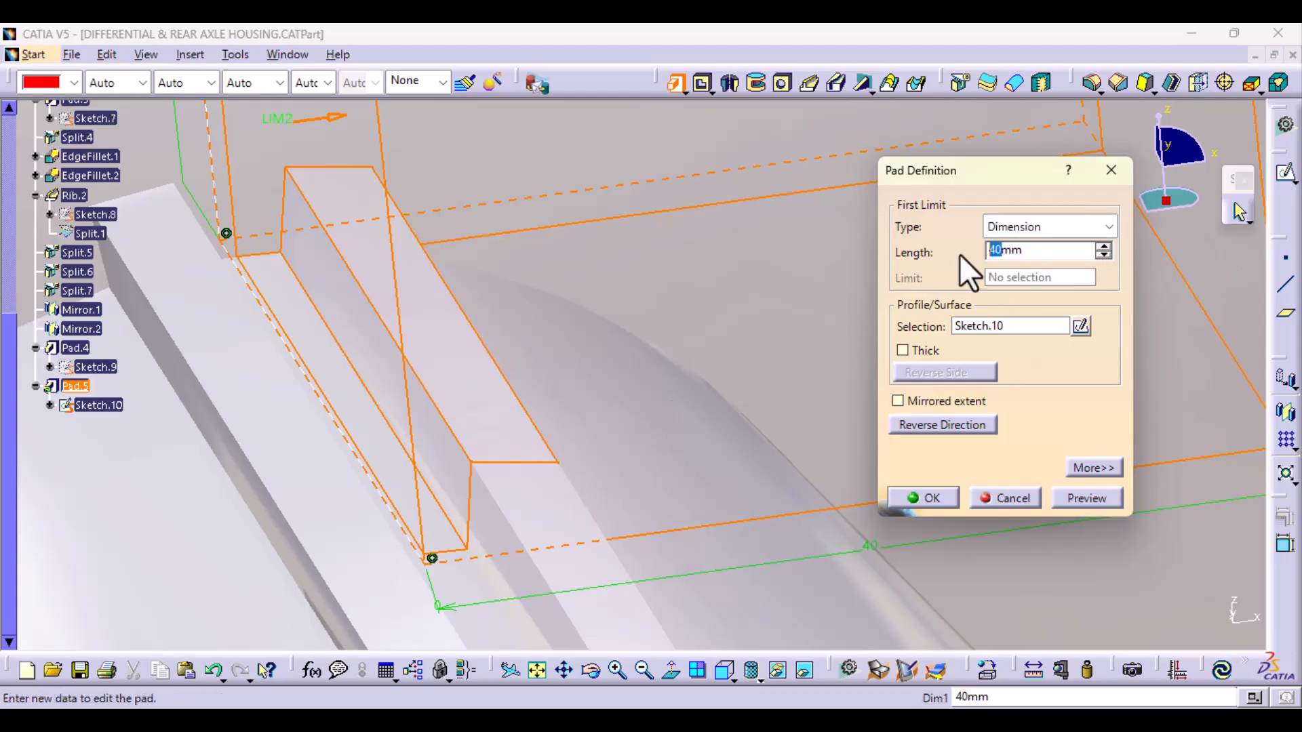
text(2)
click(1093, 466)
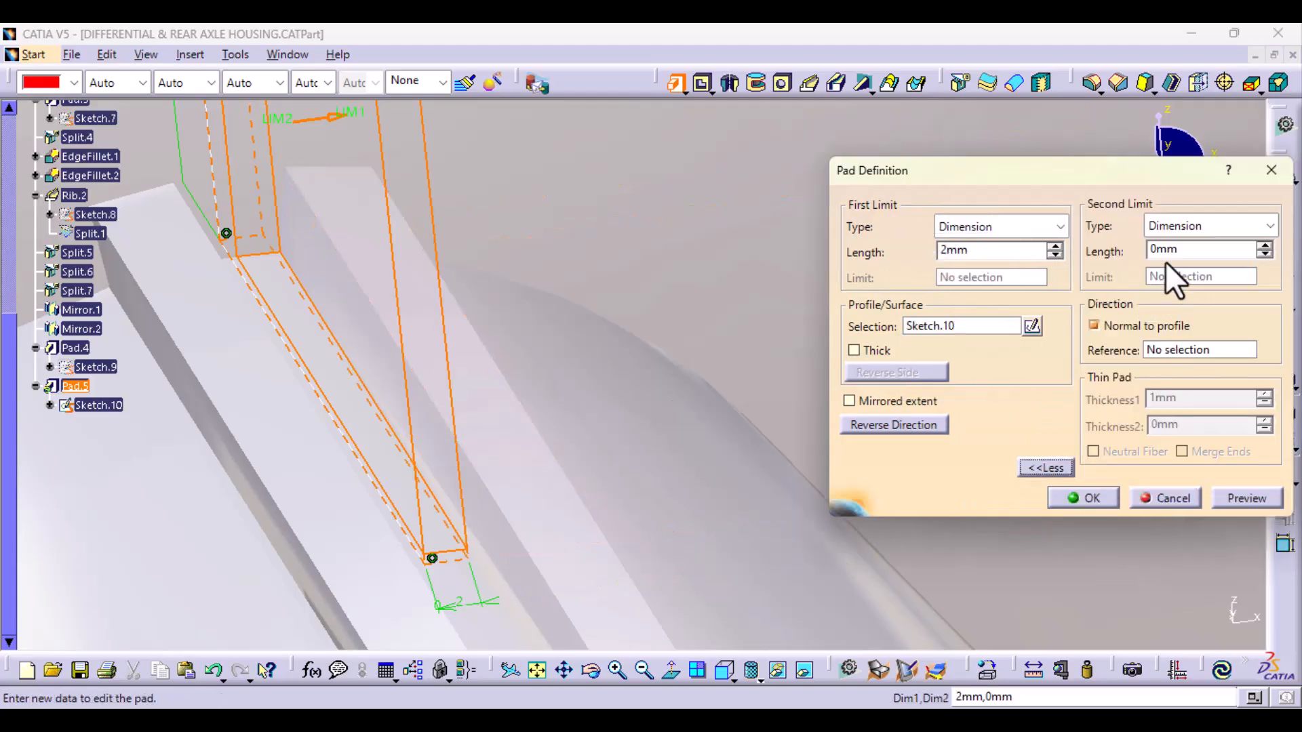
drag(1162, 254, 1141, 258)
click(1247, 498)
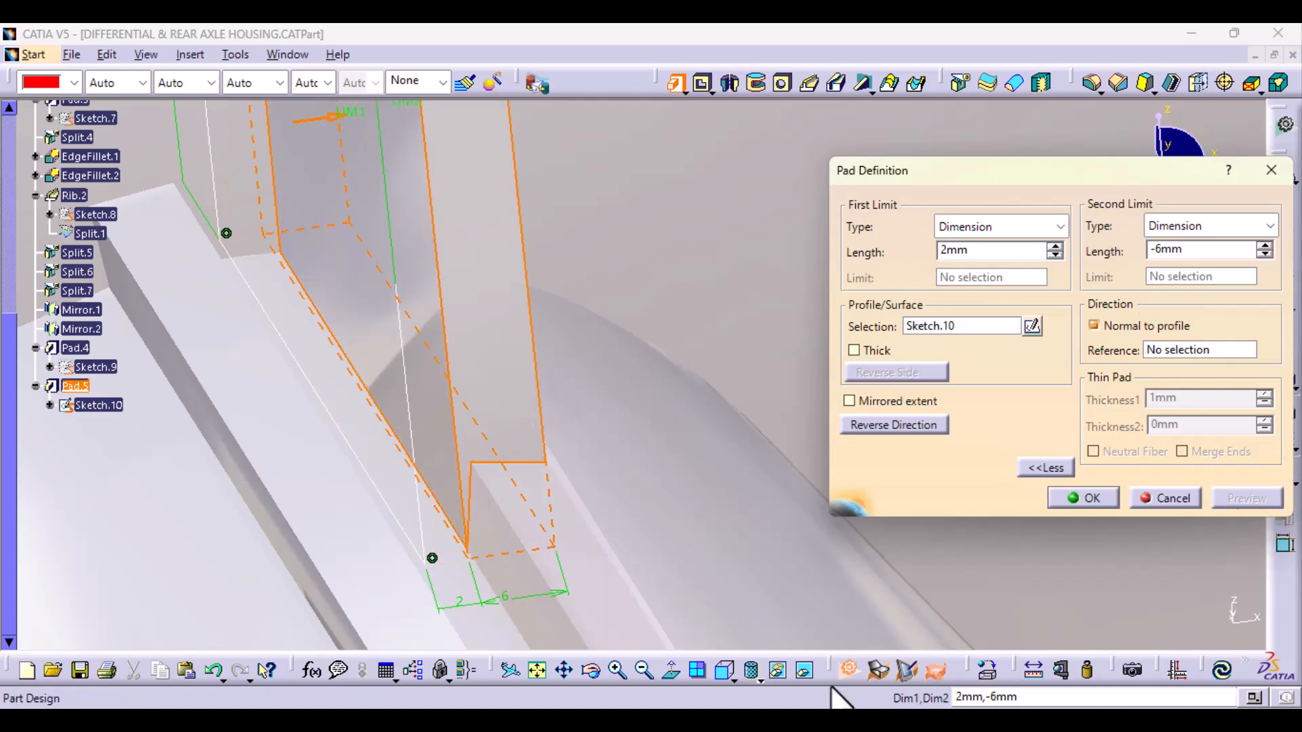
Step: Check the previewed plate against the tube's strip, set the limits to 3 mm and -7 mm, and preview again
middle_drag(619, 552, 663, 616)
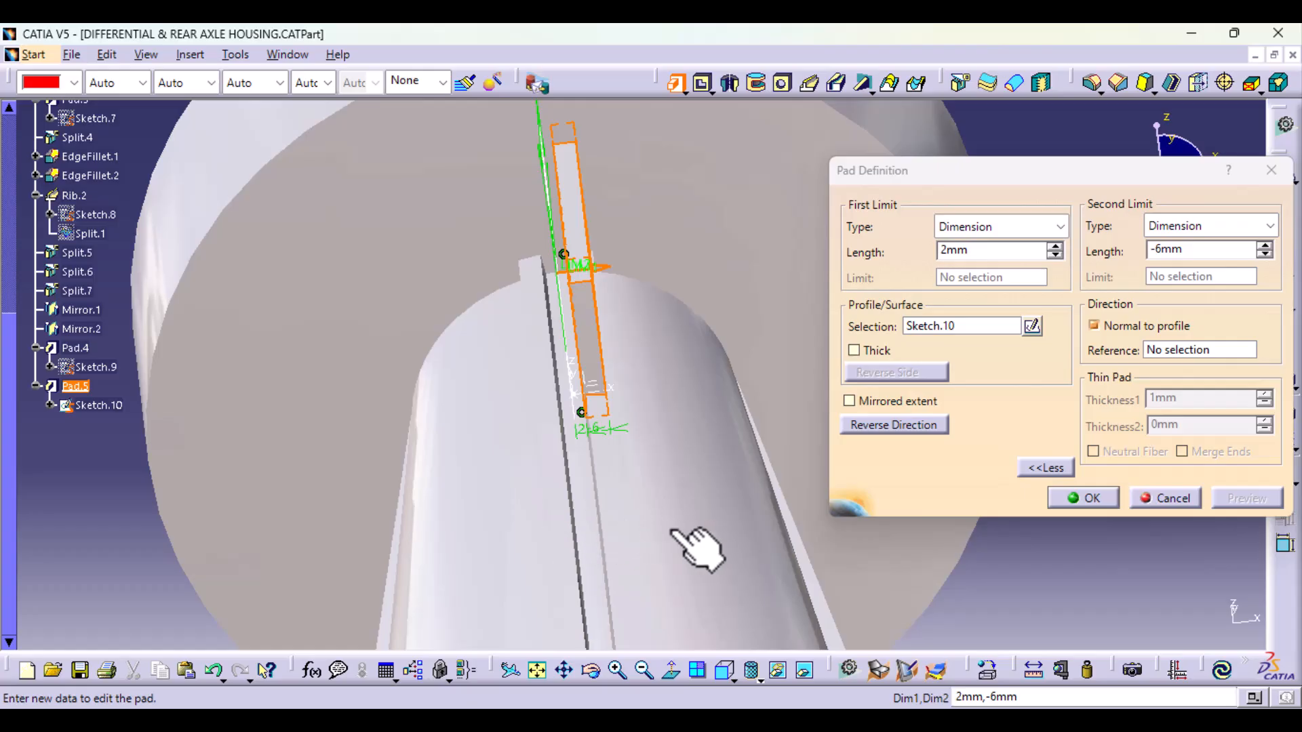
middle_drag(697, 543, 677, 360)
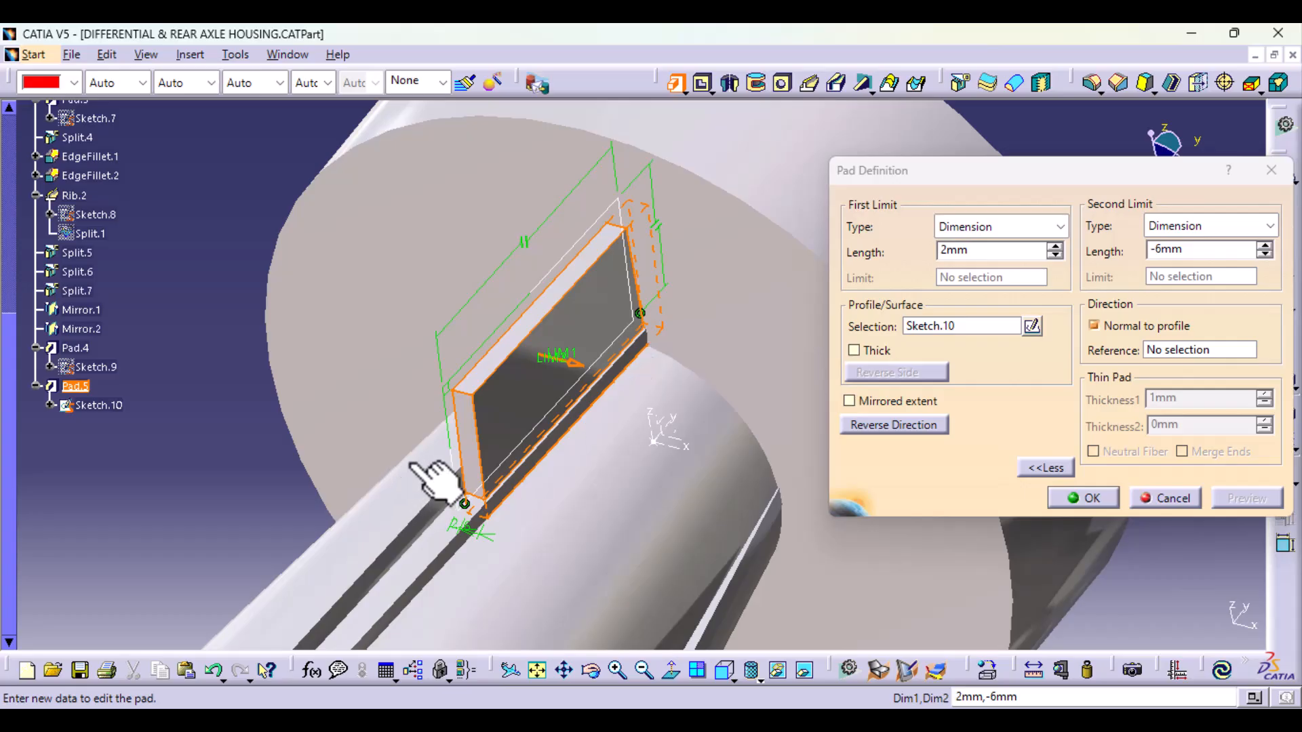
middle_drag(597, 532, 651, 576)
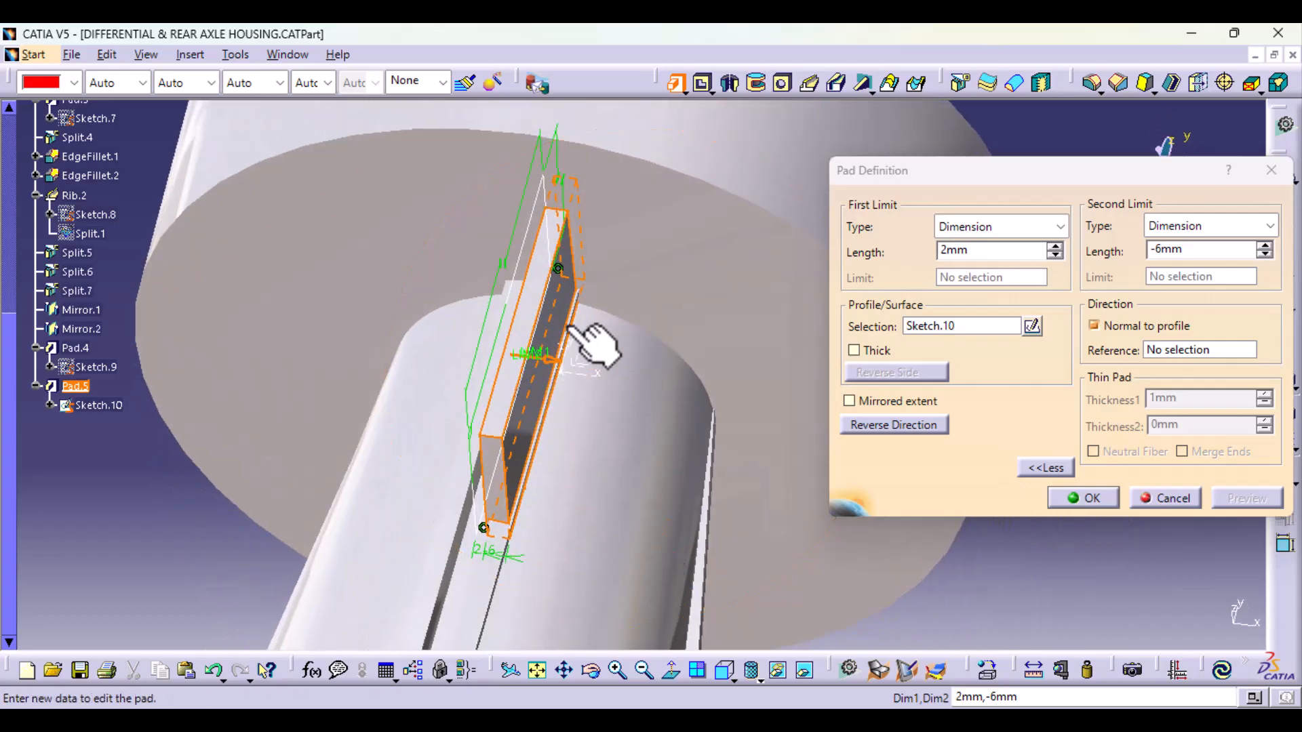
middle_drag(502, 613, 451, 407)
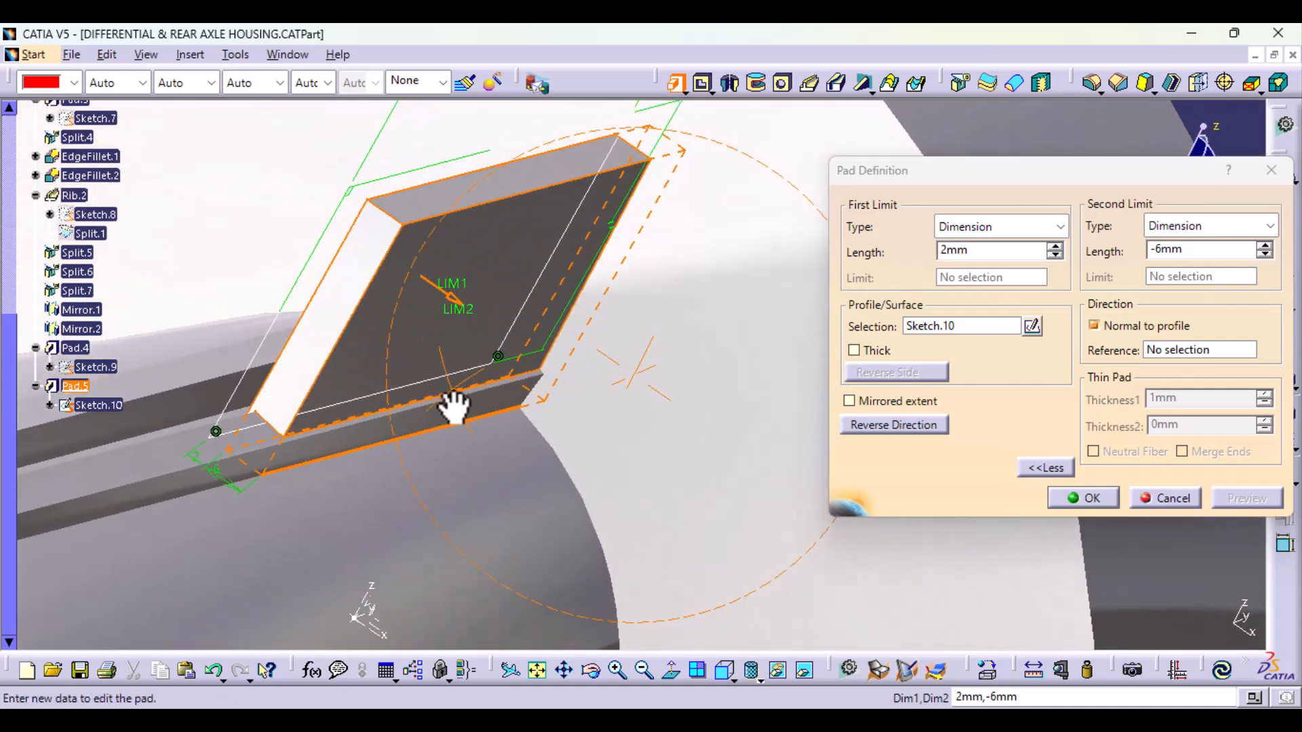
middle_drag(486, 343, 685, 512)
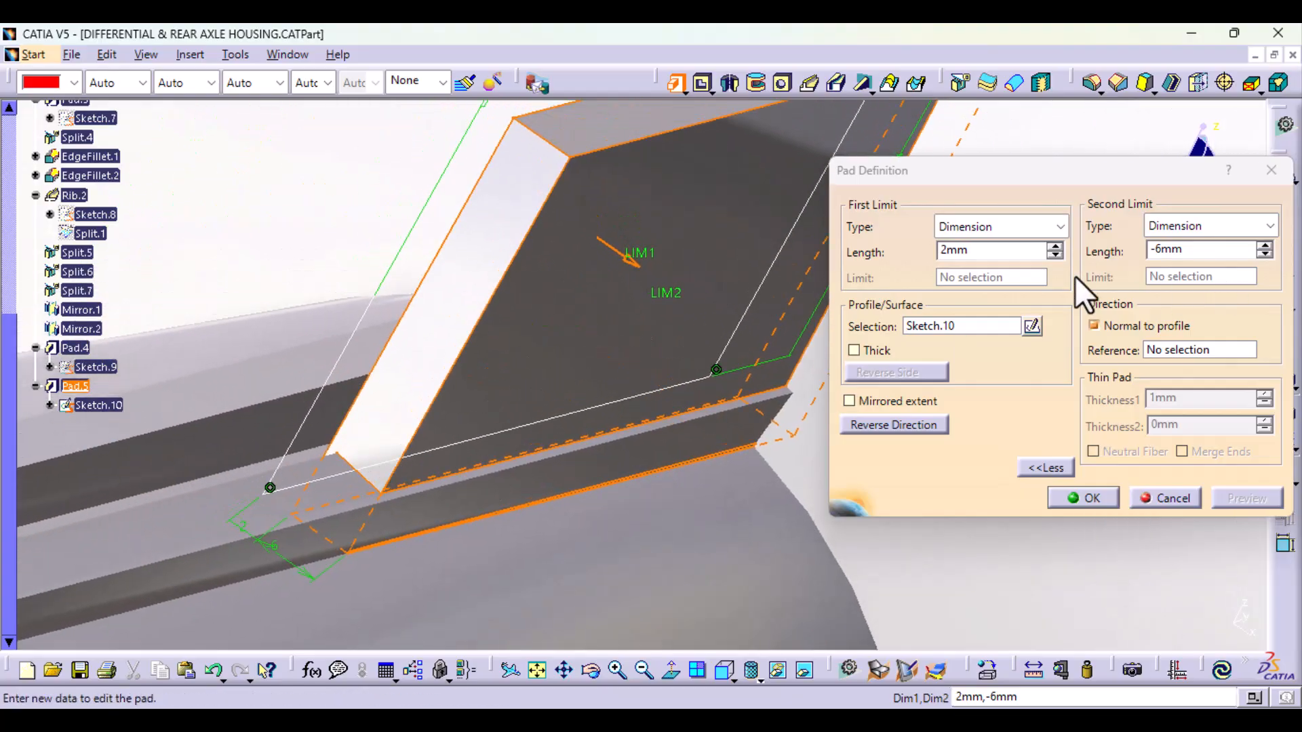
click(1055, 247)
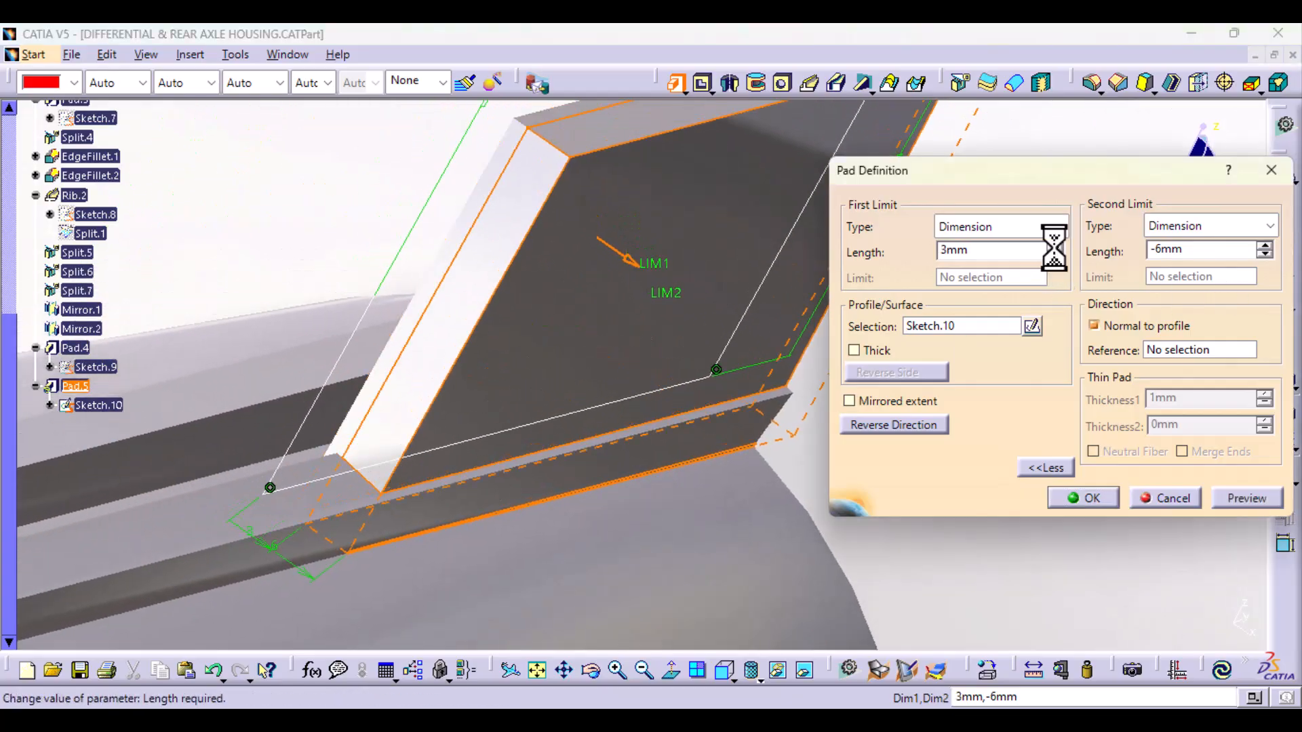
click(1264, 255)
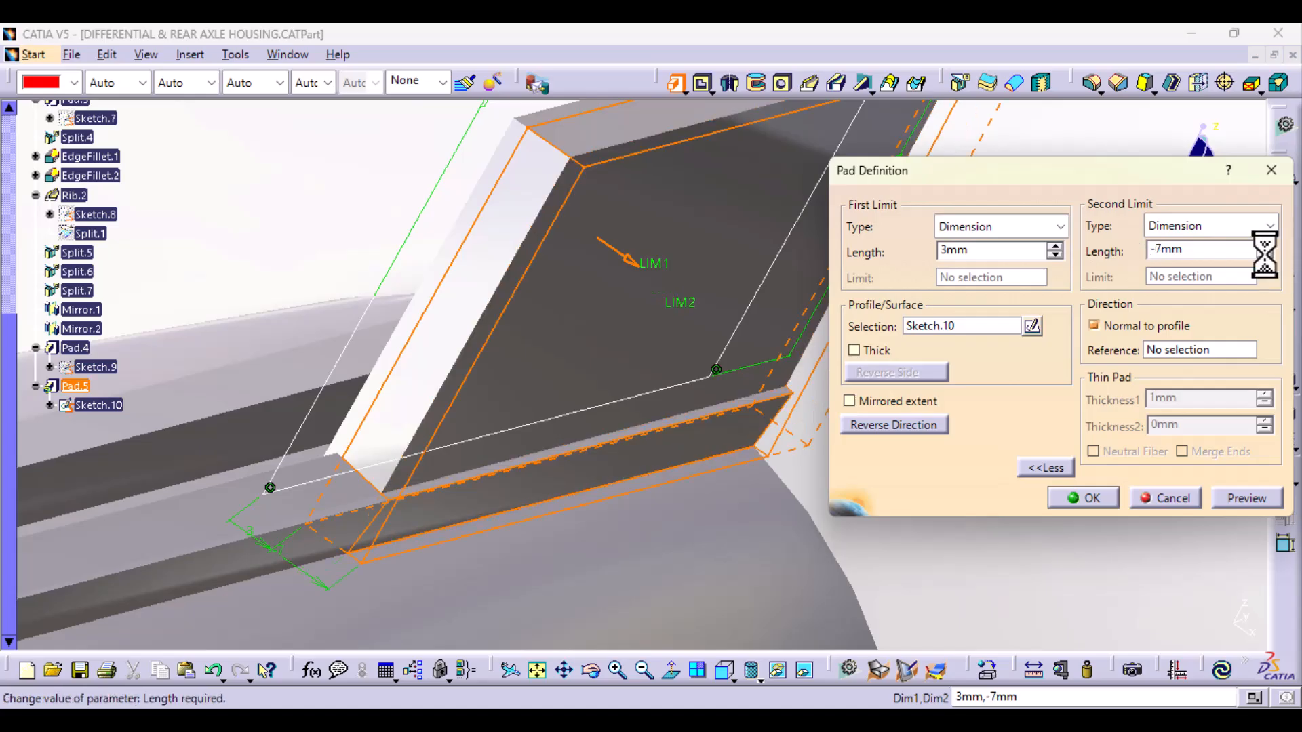
click(1245, 497)
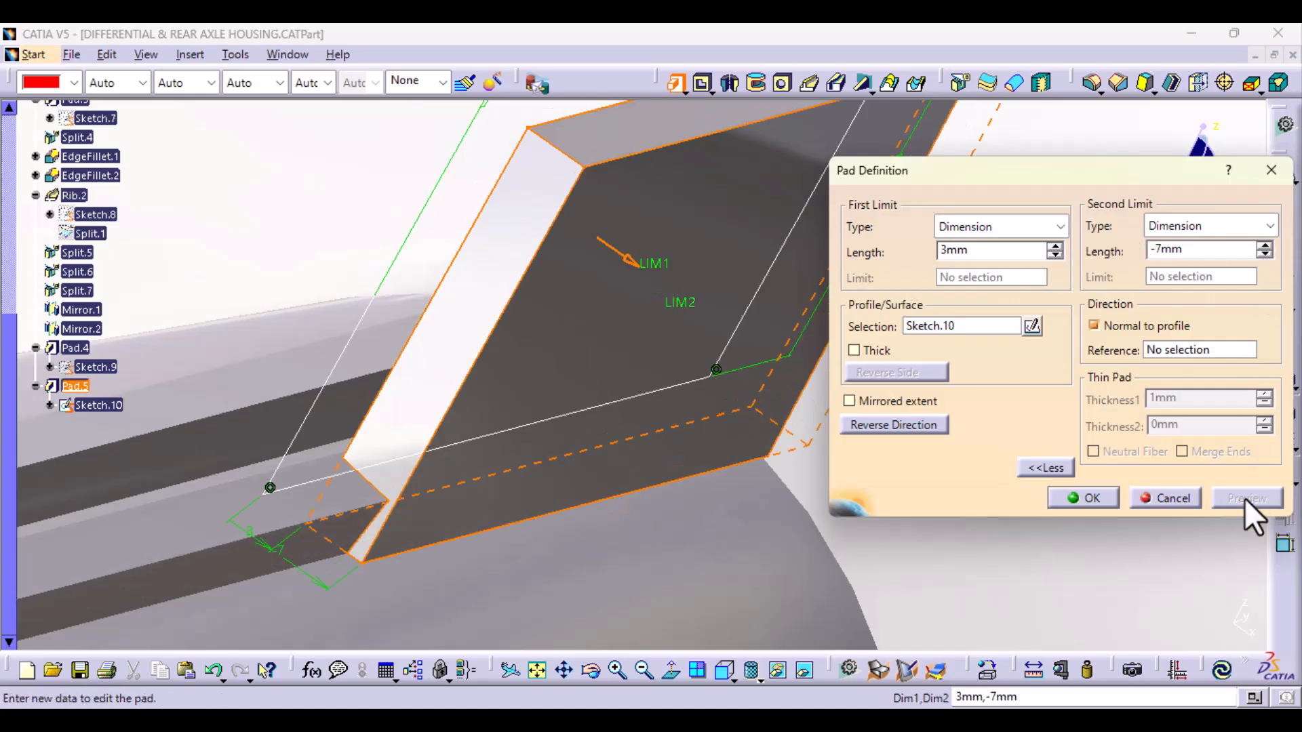
Step: Set the pad's first limit to 2.5 mm and second limit to -6.5 mm, preview it and create the pad
middle_drag(528, 526, 638, 550)
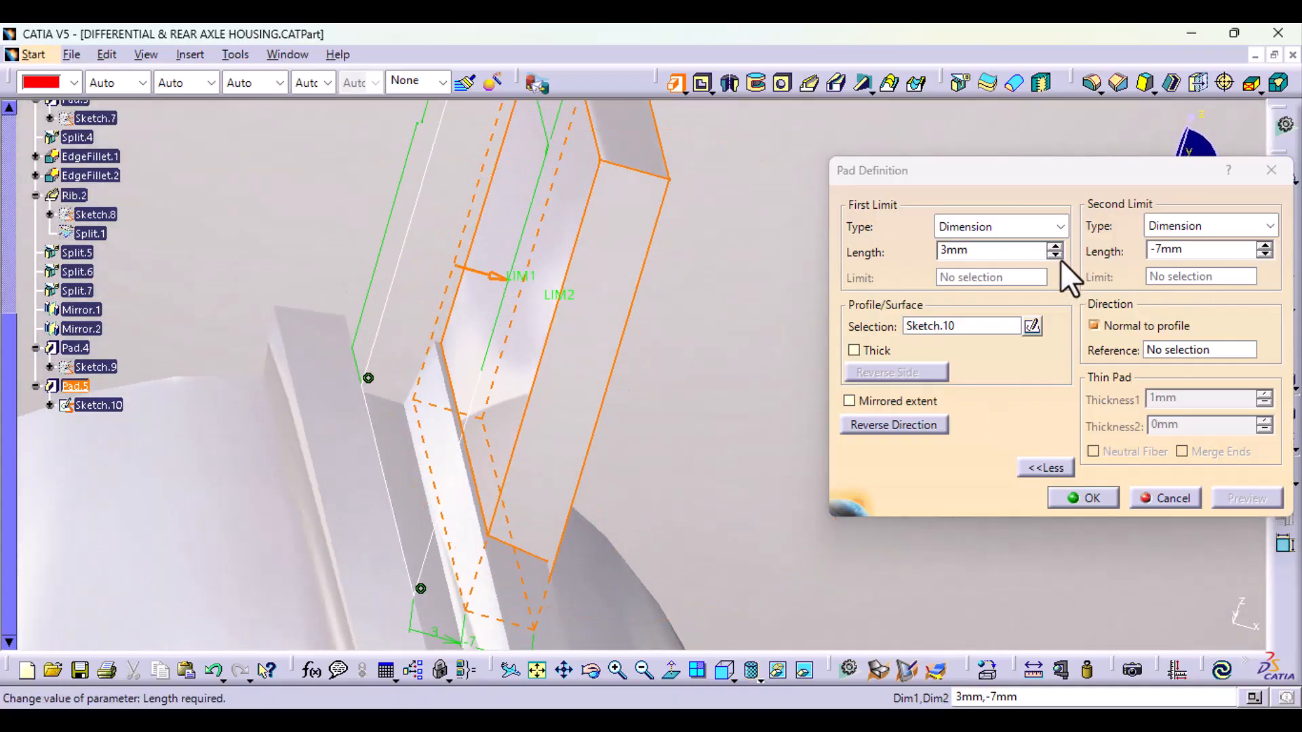
drag(947, 252, 901, 258)
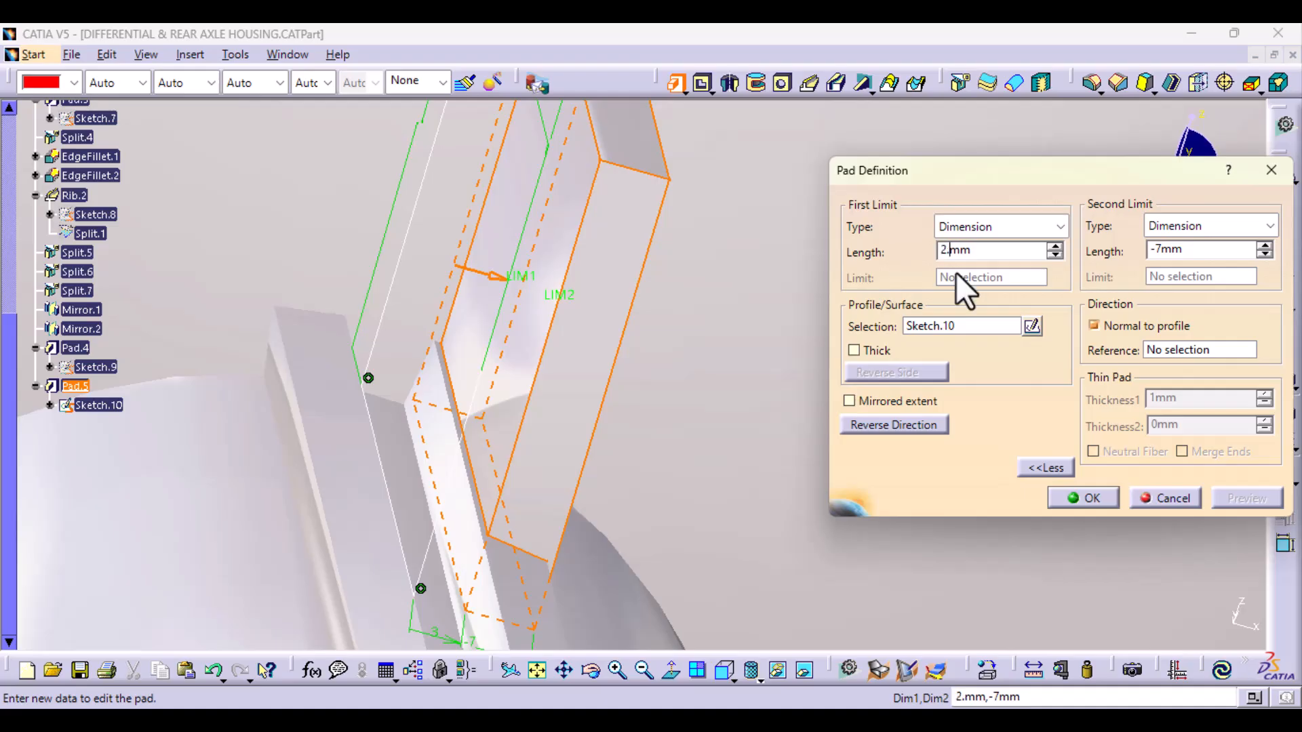
click(1154, 249)
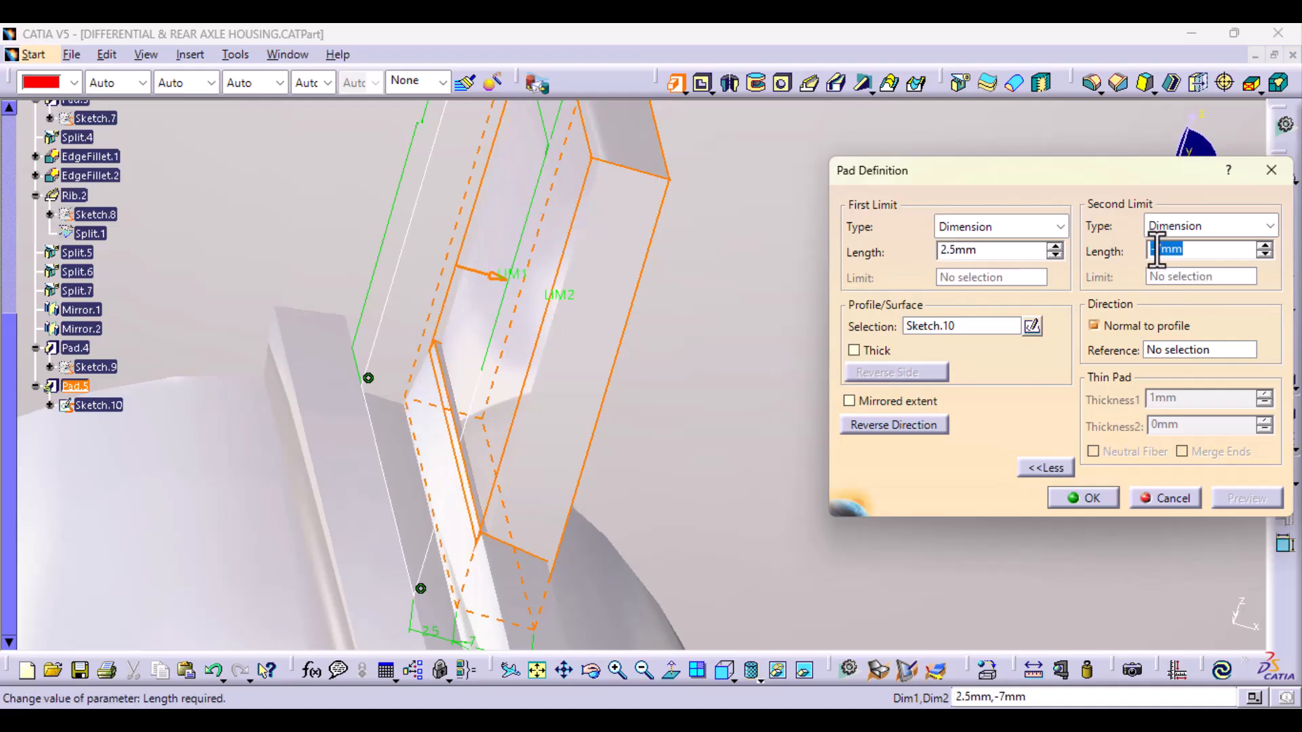
drag(1164, 251, 1119, 252)
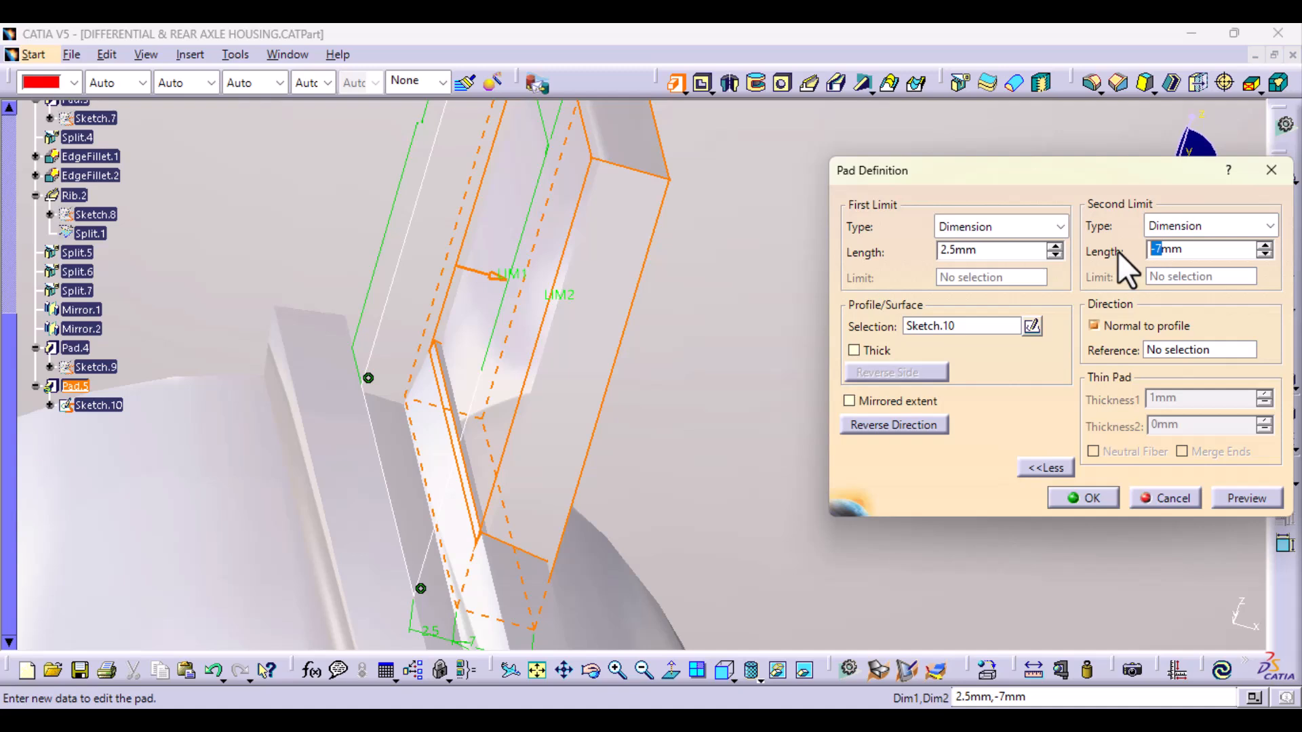
text(-)
text(7.)
key(BackSpace)
key(BackSpace)
text(6.5)
click(1235, 499)
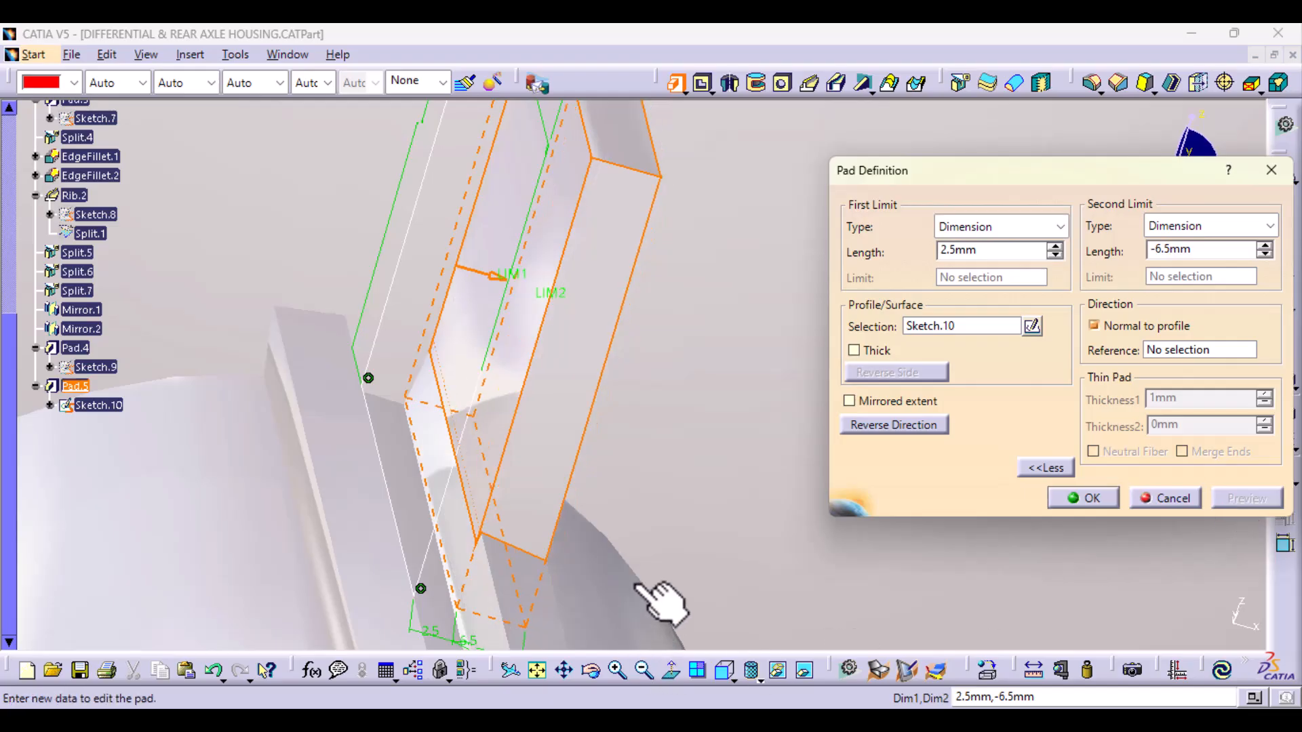
middle_drag(661, 603, 577, 597)
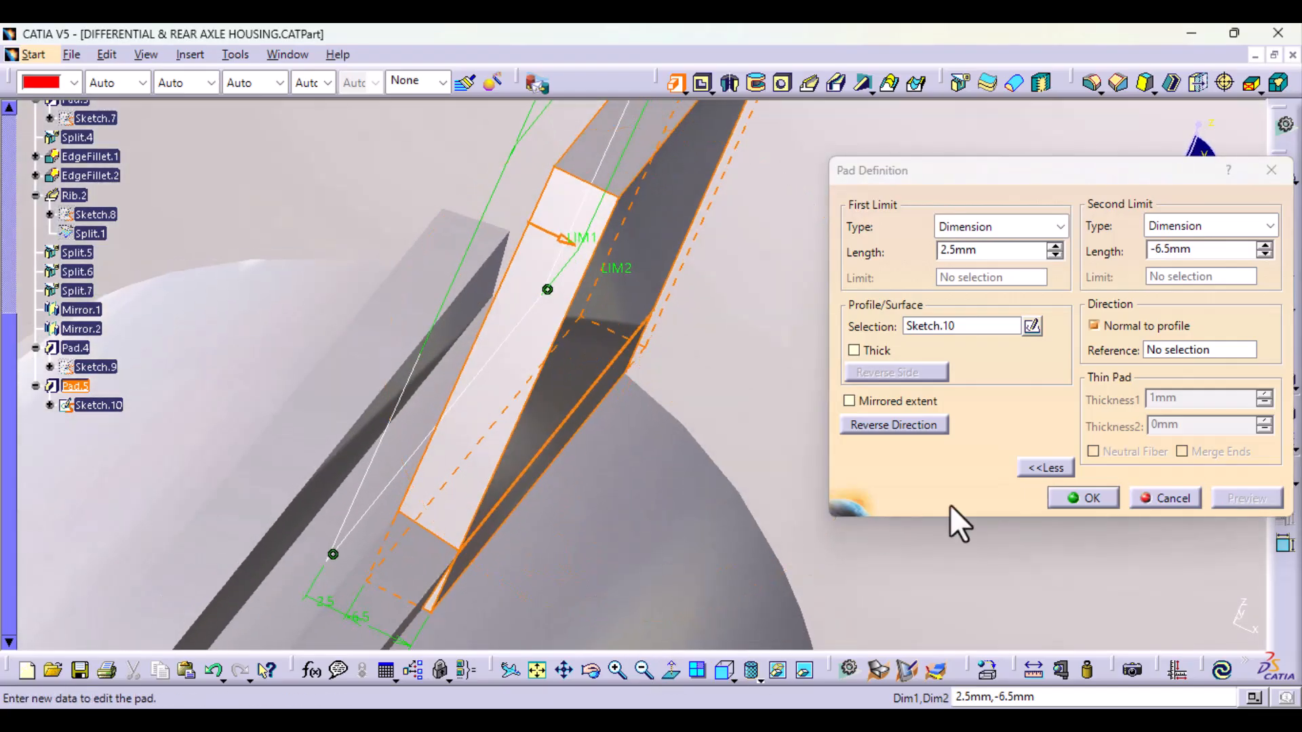
click(1104, 497)
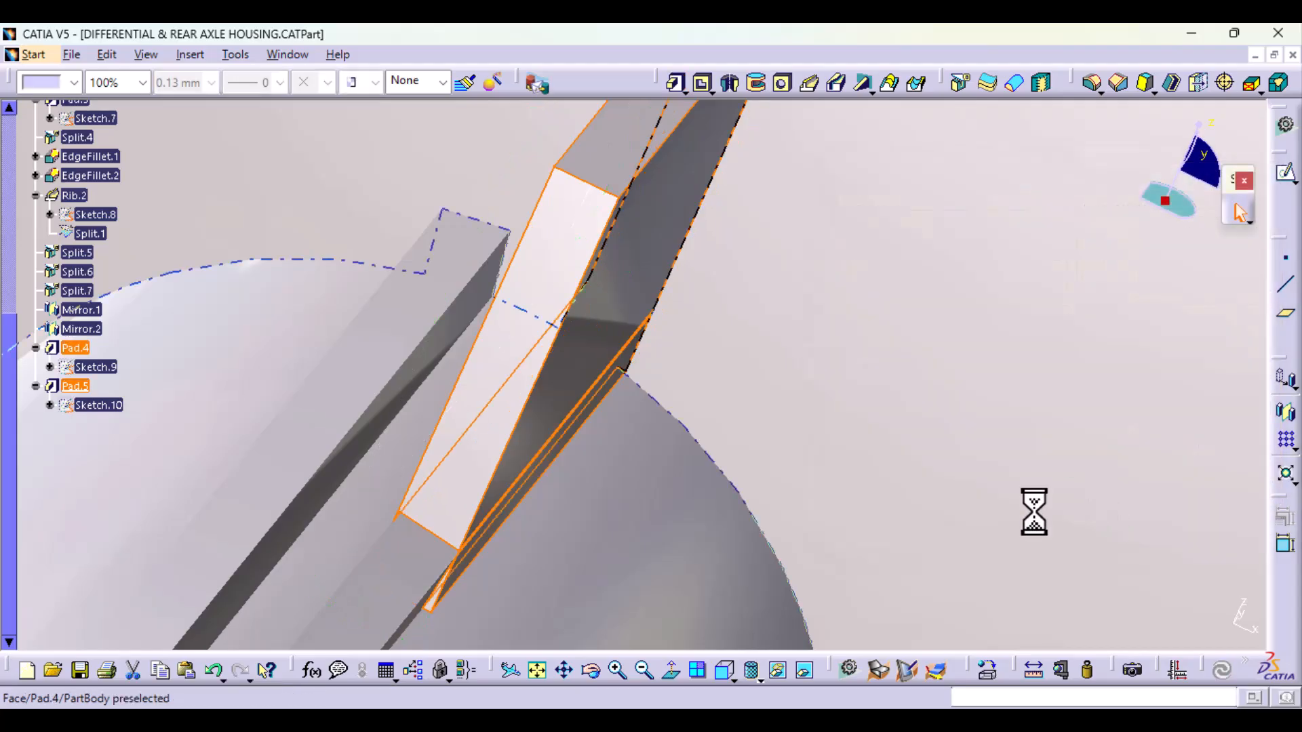
Step: Pad Sketch.10 a second time with a first limit of -2.5 mm and a second limit of 6.5 mm to add the opposite plate
middle_drag(885, 399, 787, 542)
click(1153, 407)
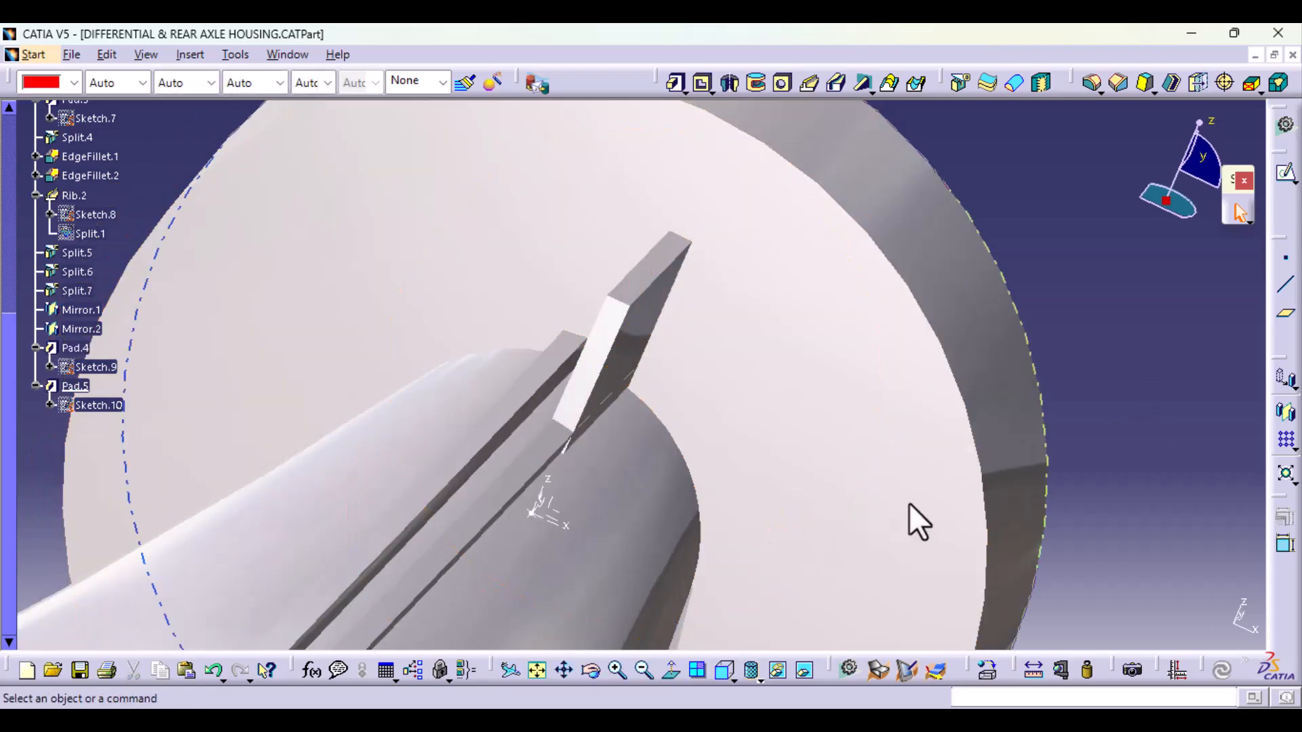
middle_drag(909, 520, 727, 479)
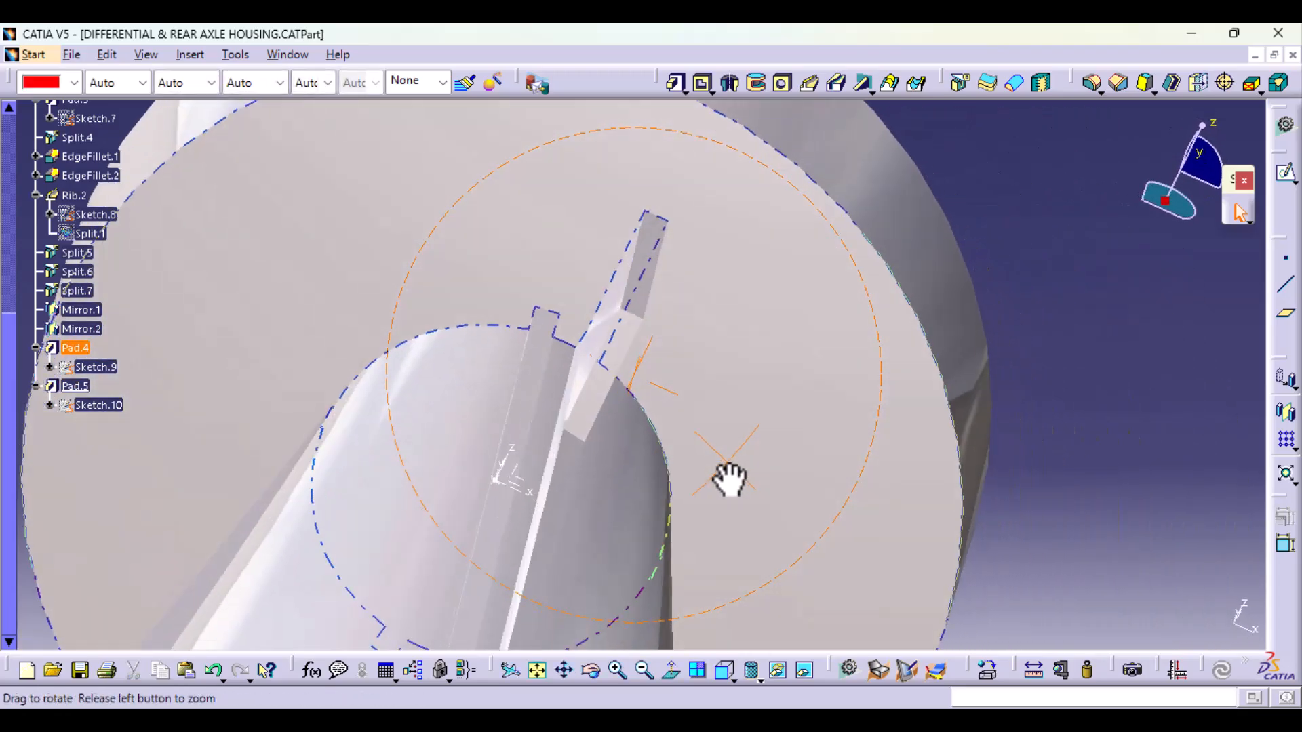
click(675, 82)
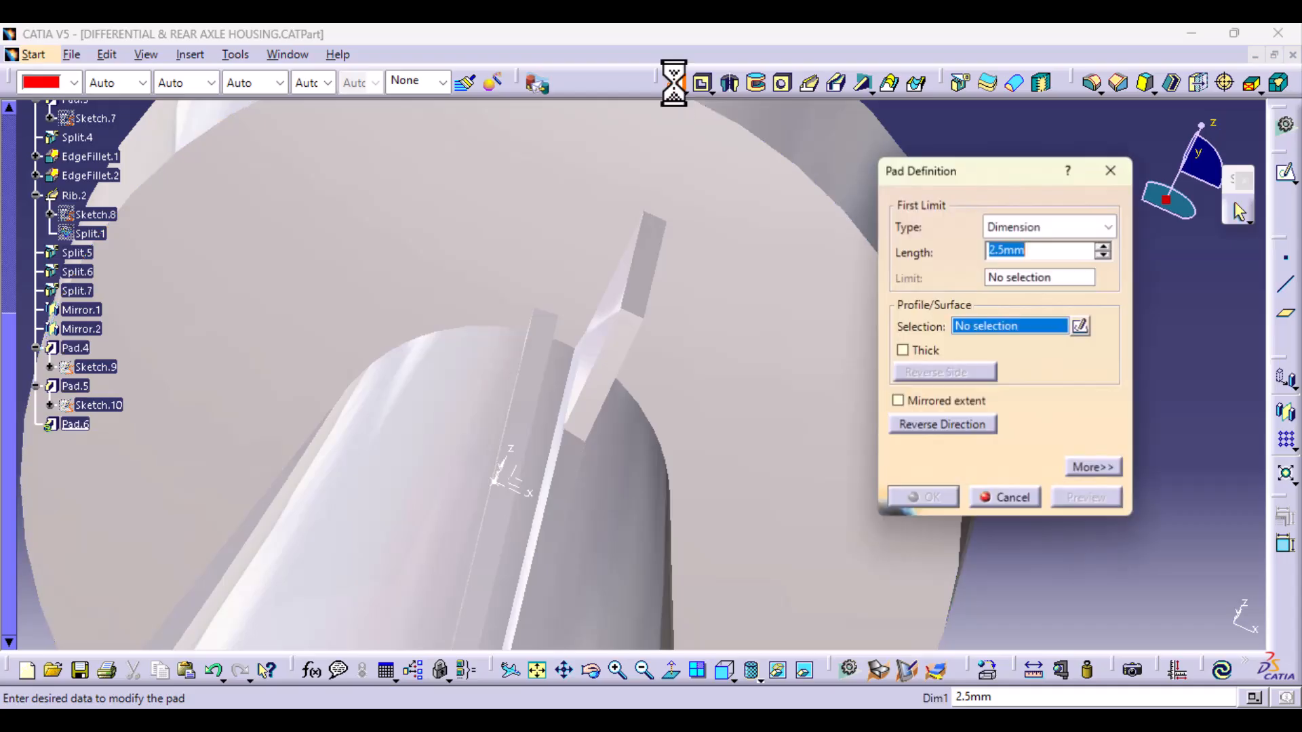
click(994, 250)
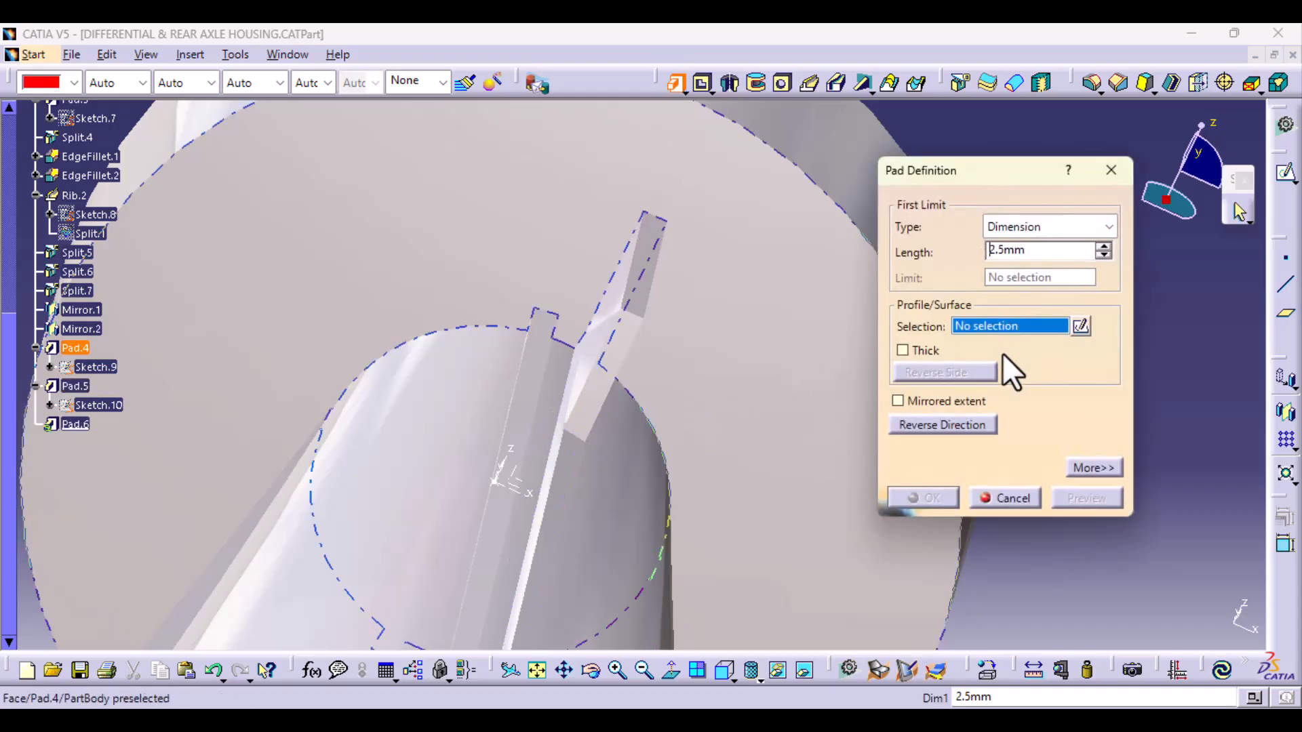
text(-)
click(1081, 467)
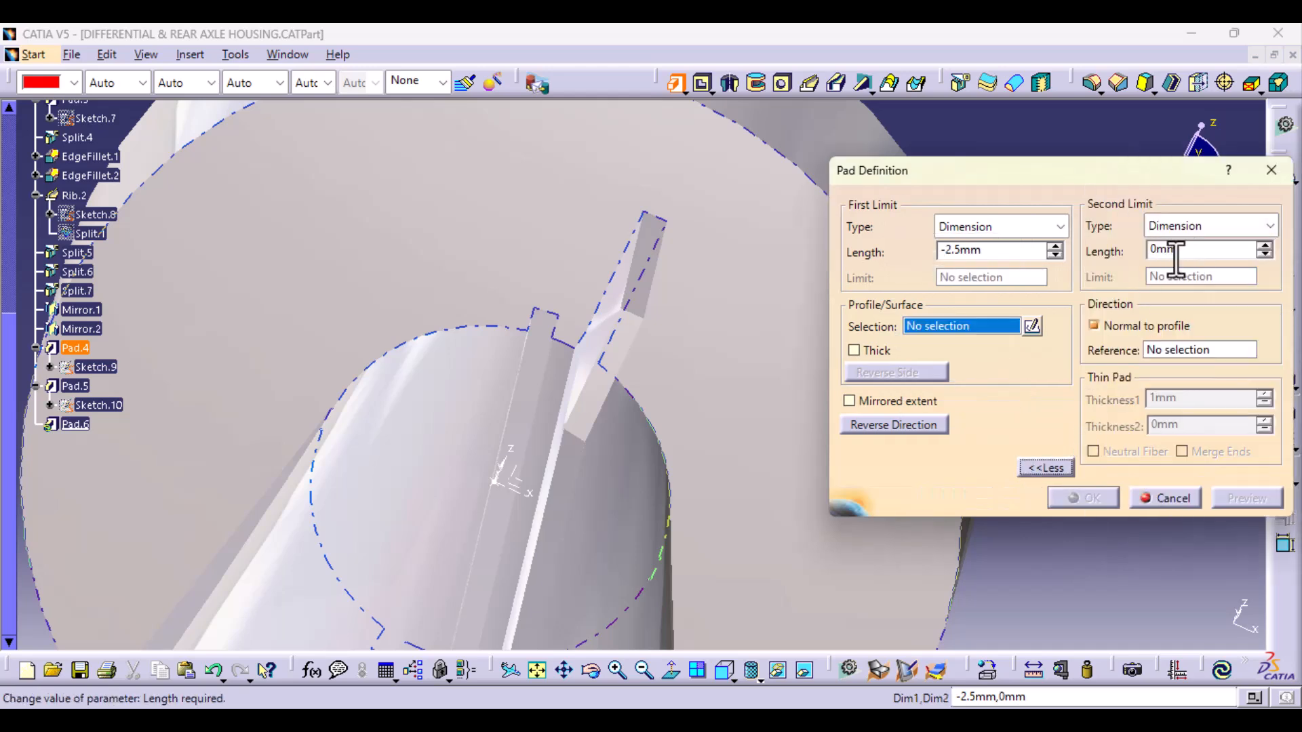
click(1152, 250)
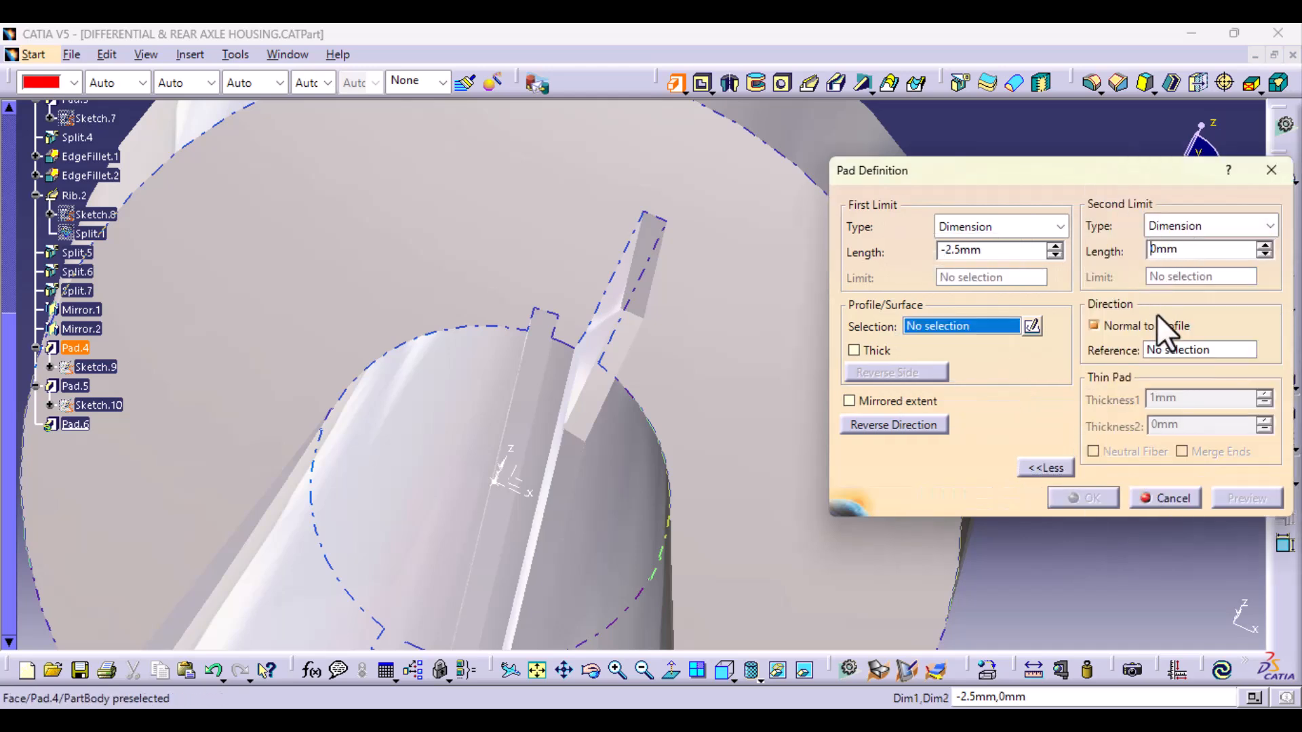
key(Delete)
text(6.5)
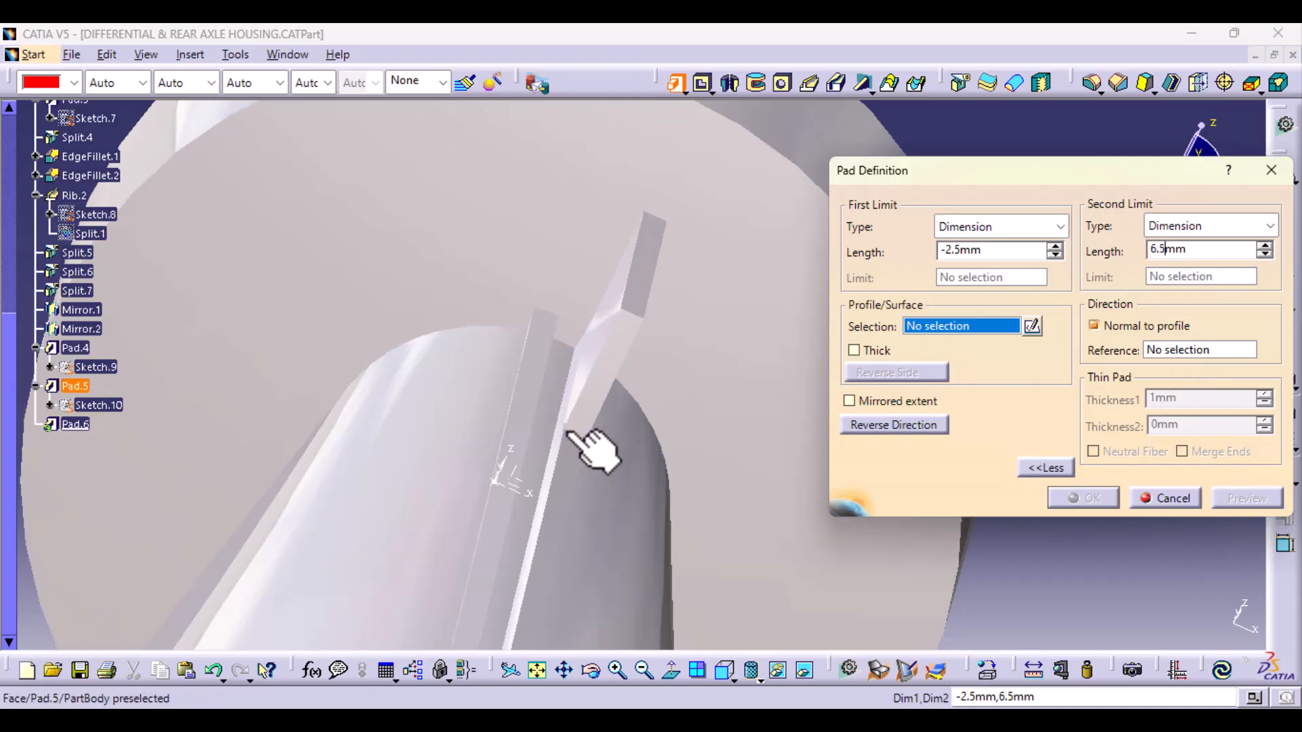
click(98, 405)
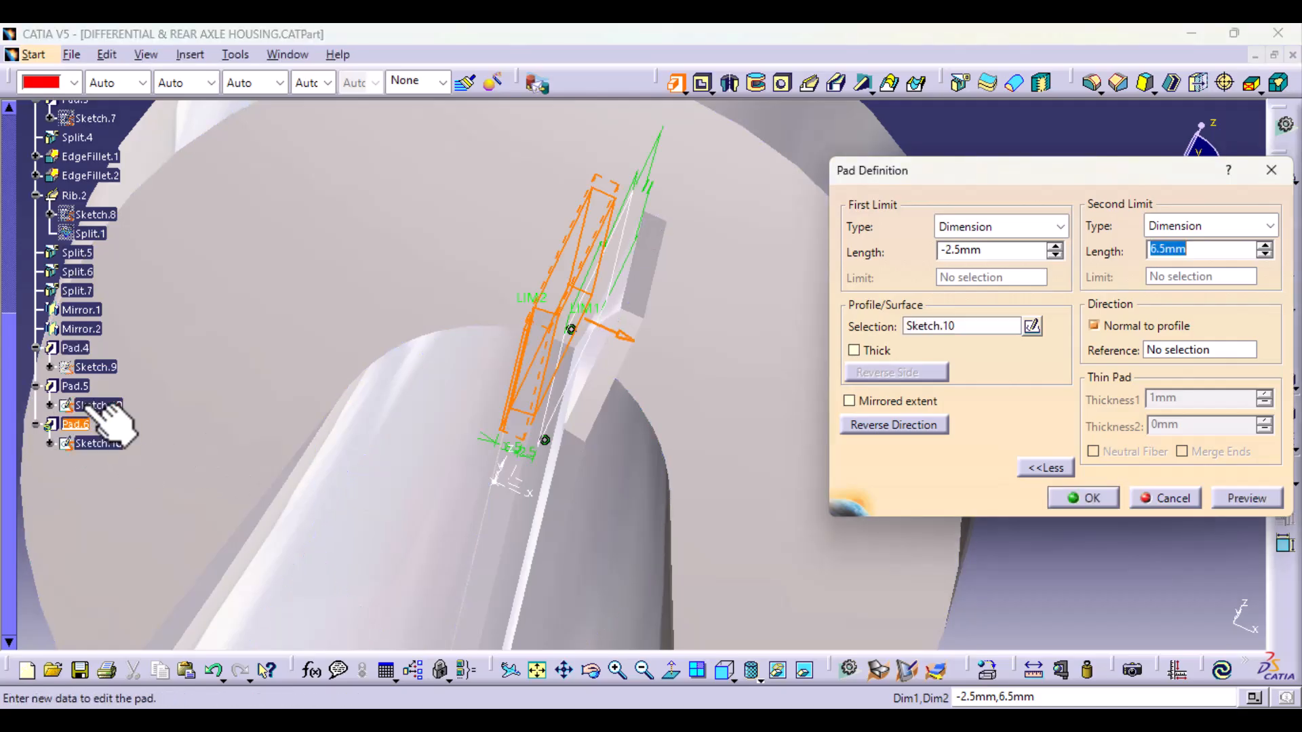
click(1085, 498)
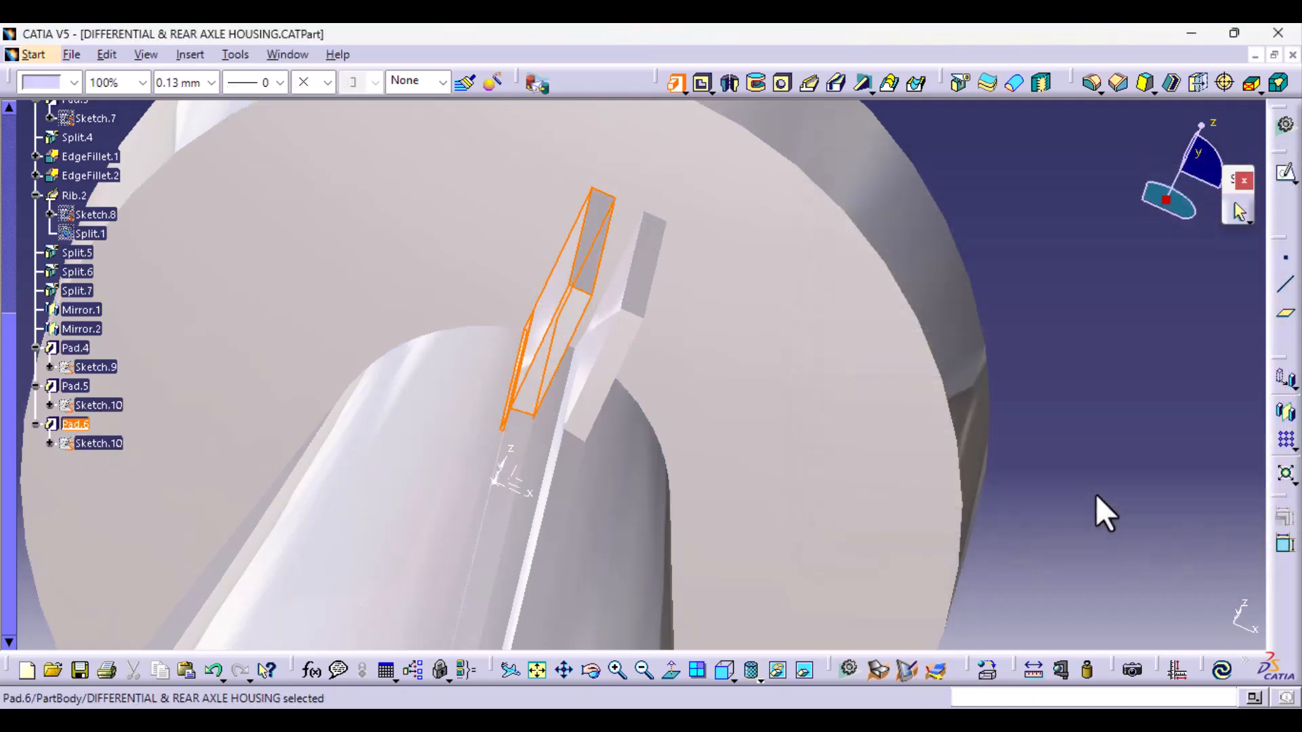
Step: Open Sketch.10 for editing and dimension the length of the profile's short side away from the flange
middle_drag(1096, 500, 692, 662)
middle_drag(651, 568, 707, 568)
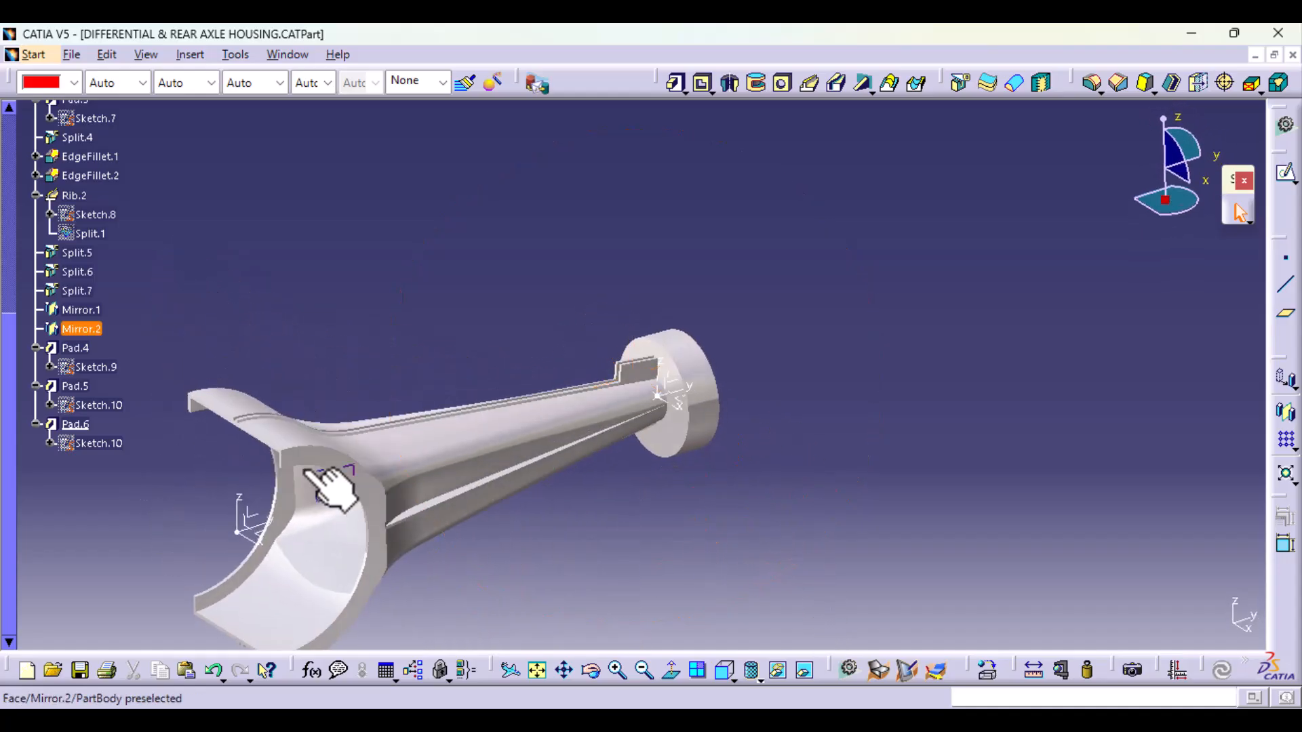
double_click(99, 405)
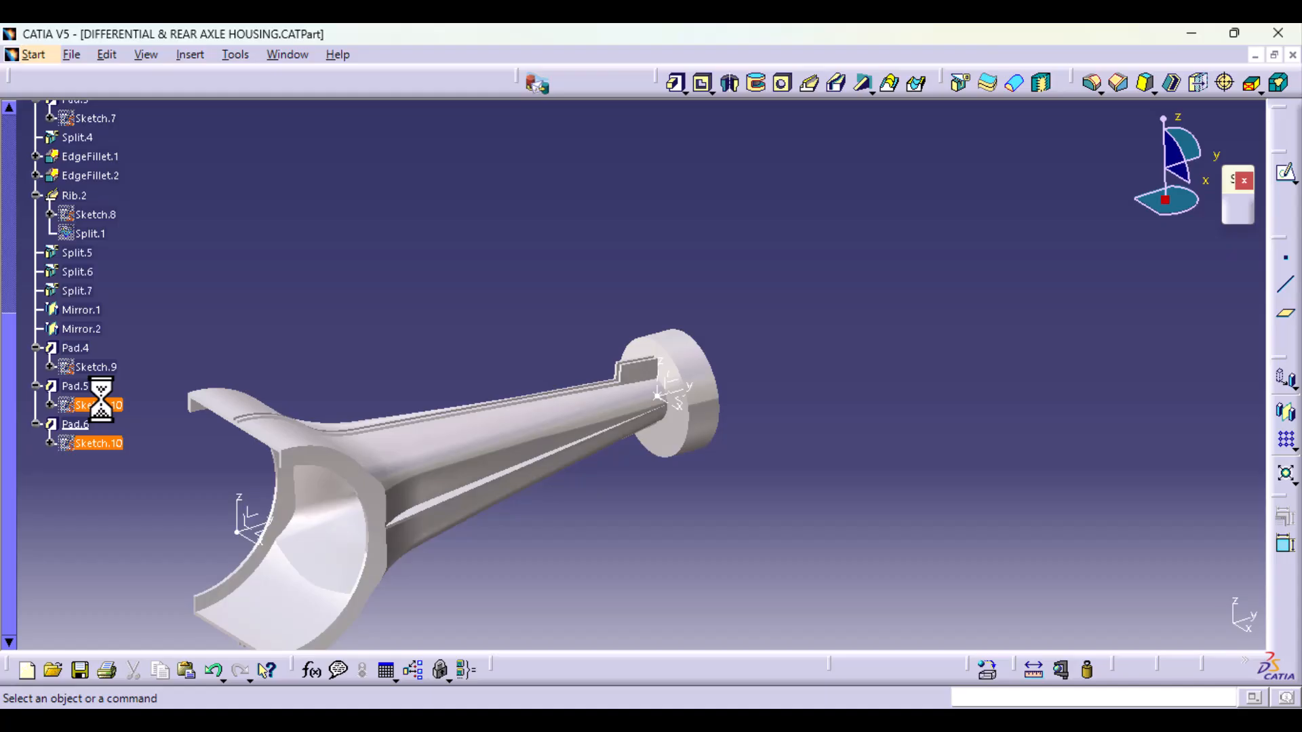
ctrl+middle_drag(813, 503, 868, 258)
click(1285, 537)
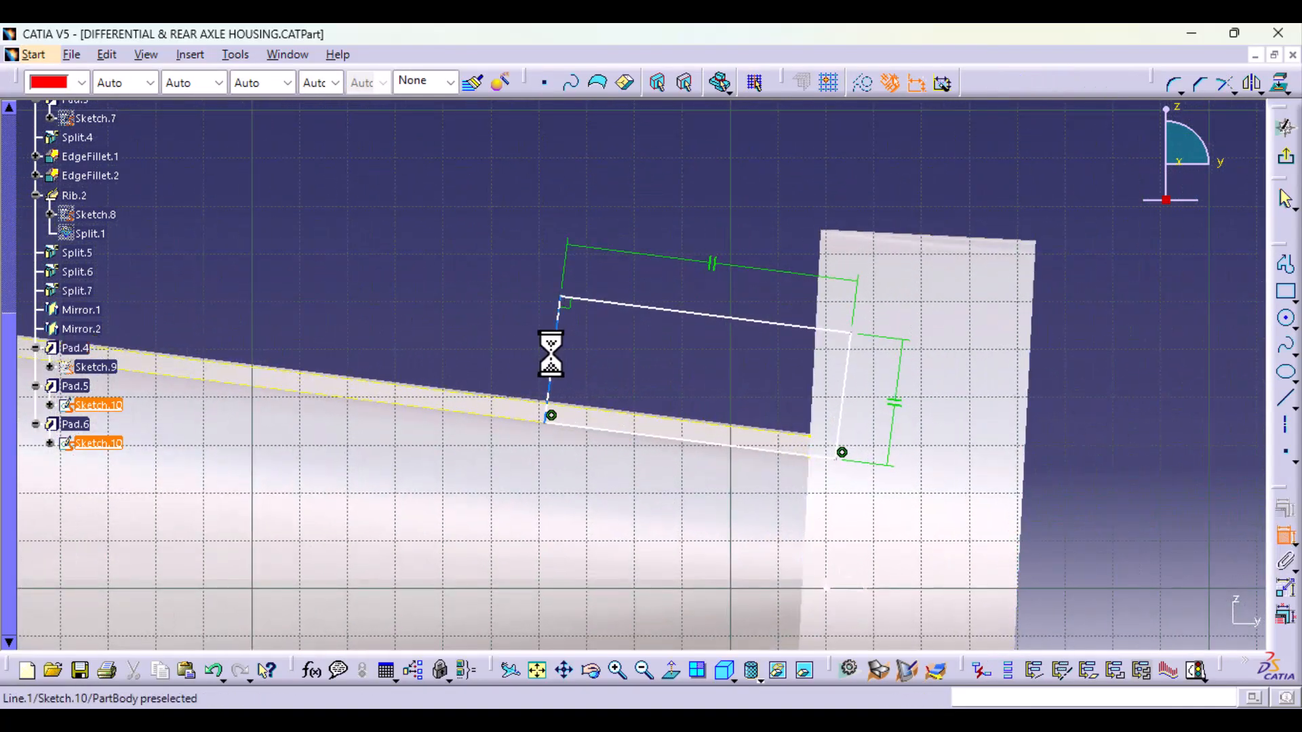
click(551, 360)
click(397, 300)
Step: Set the short side's length to 20 mm and exit the sketch to update both plates
double_click(396, 300)
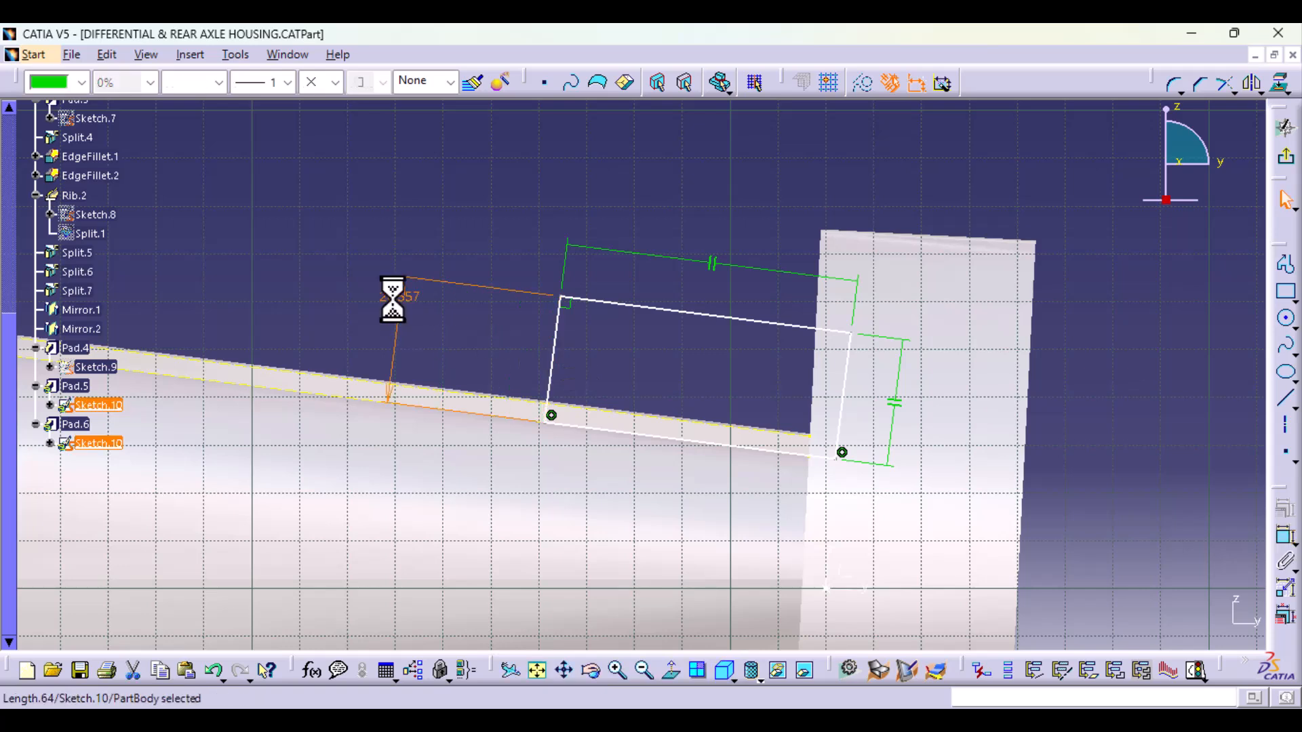
text(2)
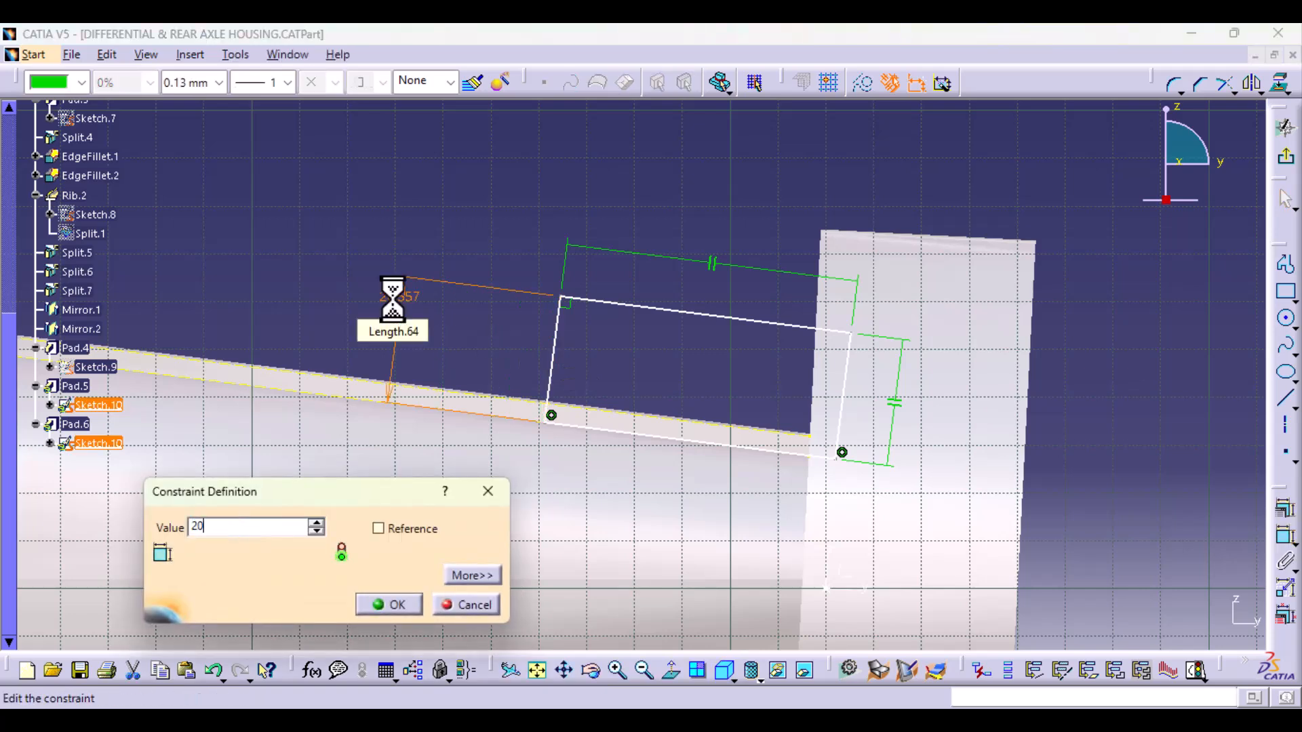
text(0)
key(Return)
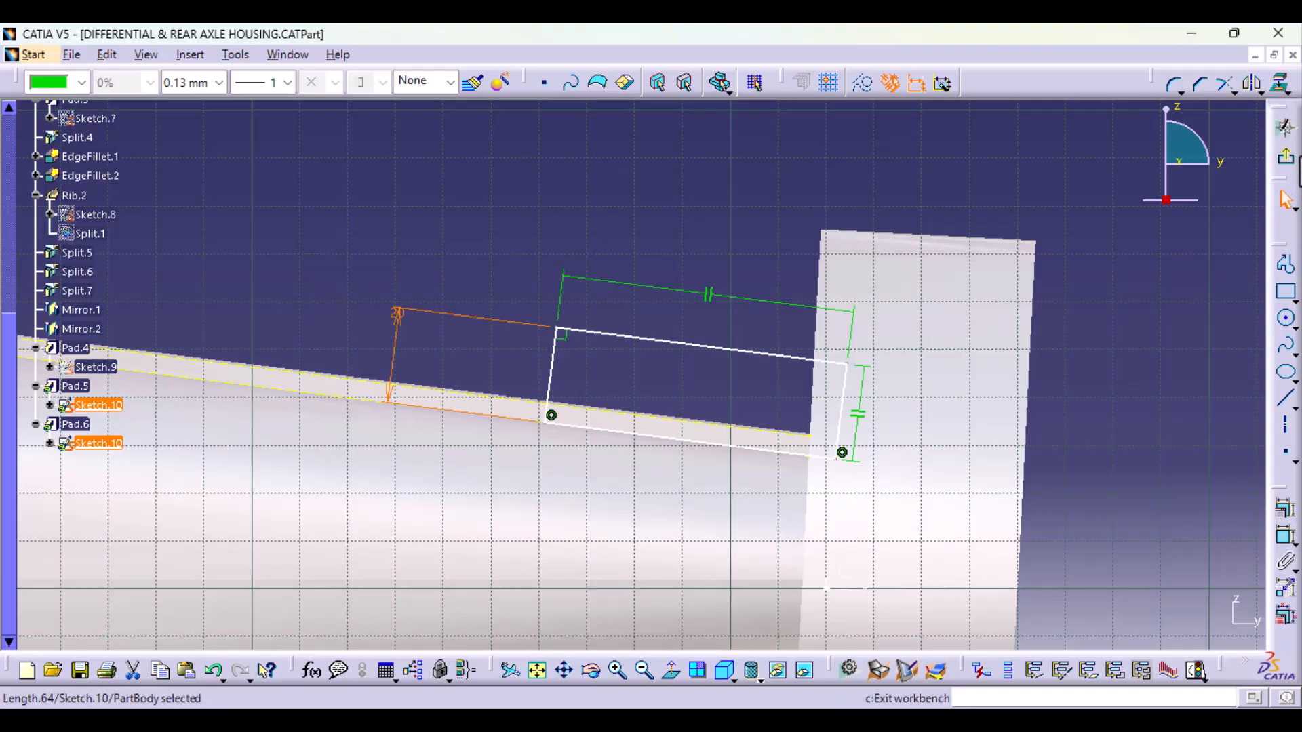
click(1287, 159)
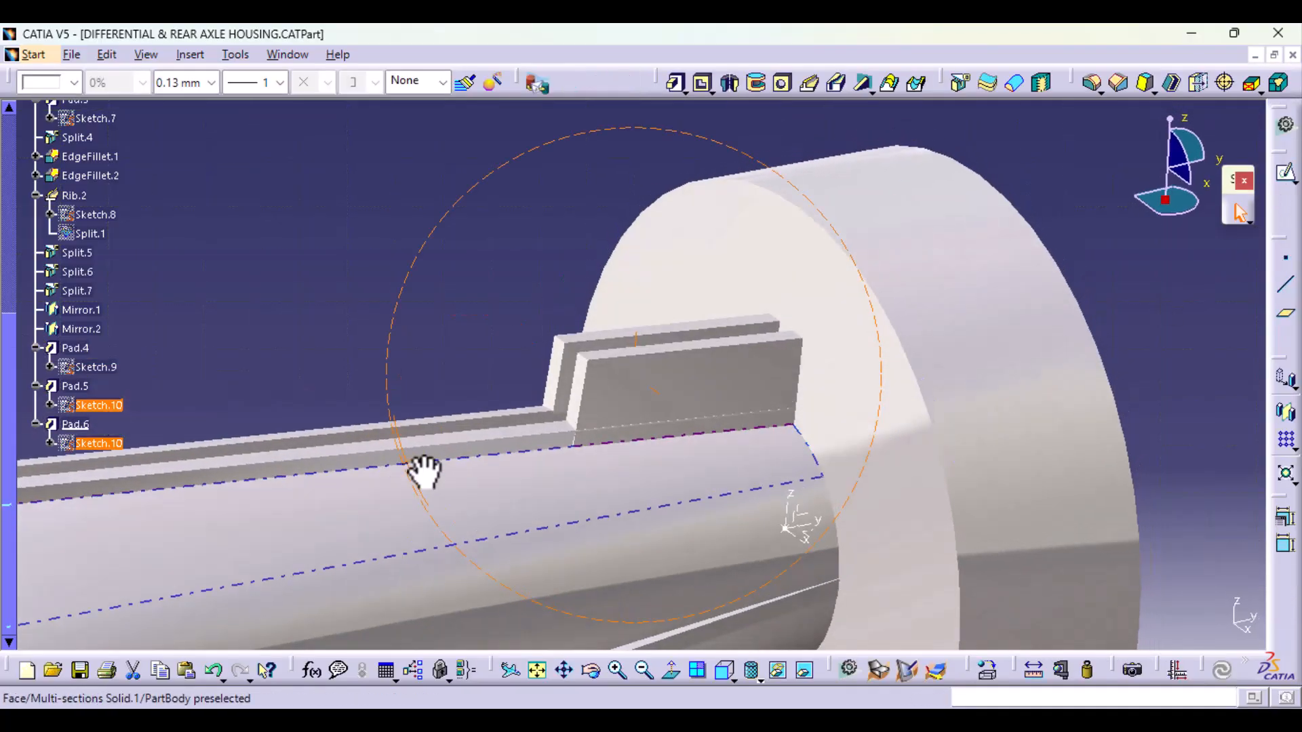
Step: Start a new sketch on the YZ plane of Axis System.1
middle_drag(424, 471, 662, 416)
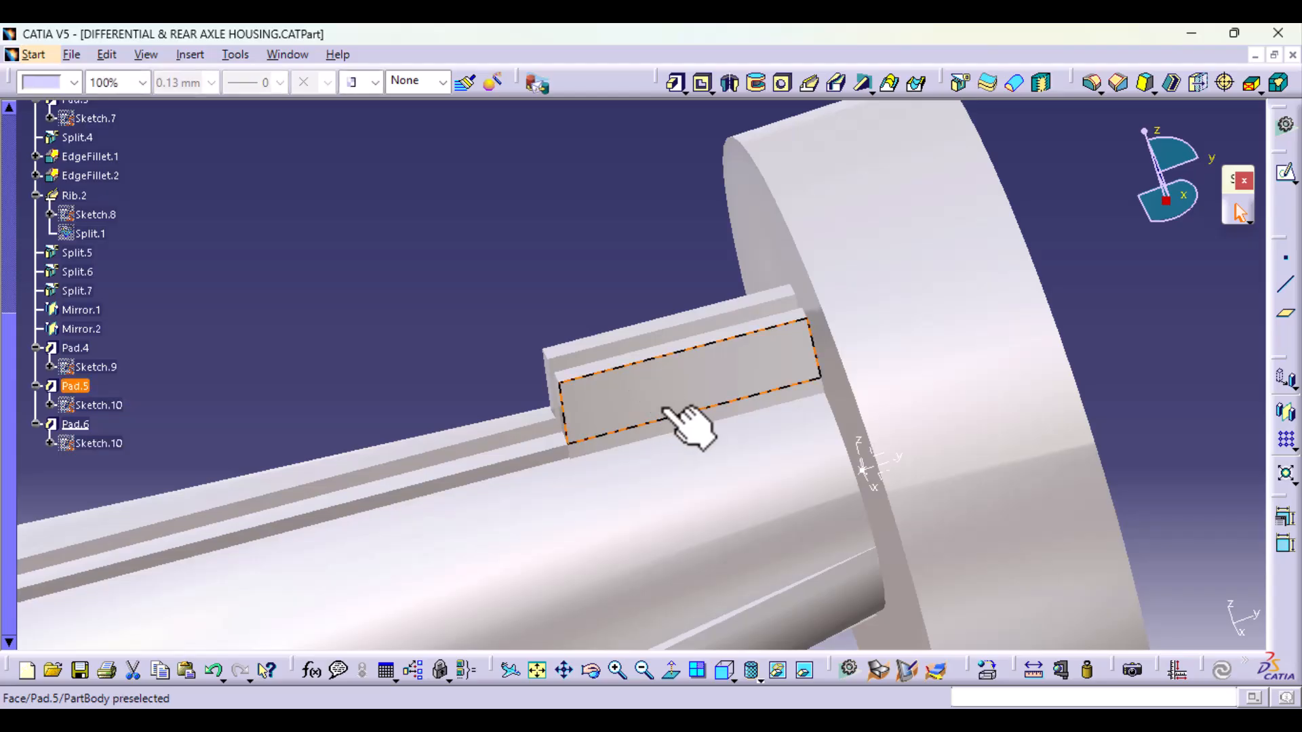
middle_drag(663, 408, 600, 592)
middle_drag(651, 494, 513, 580)
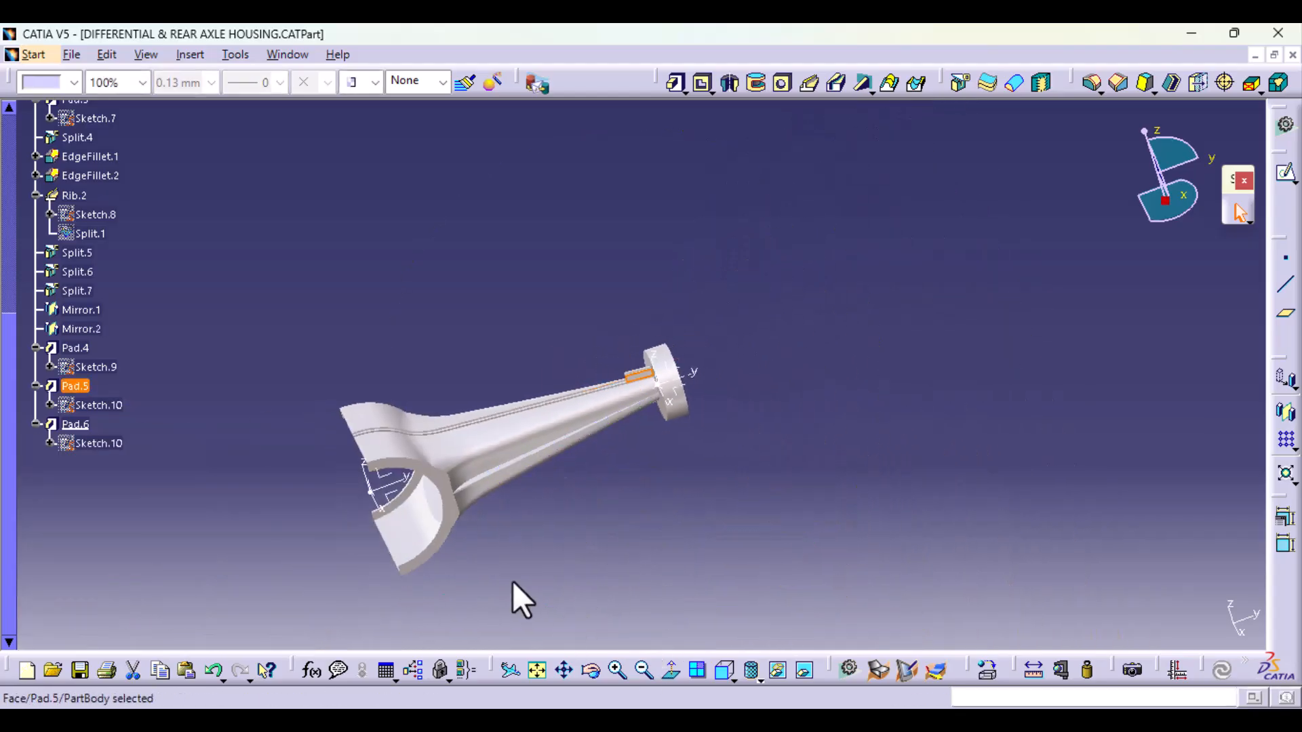
click(392, 479)
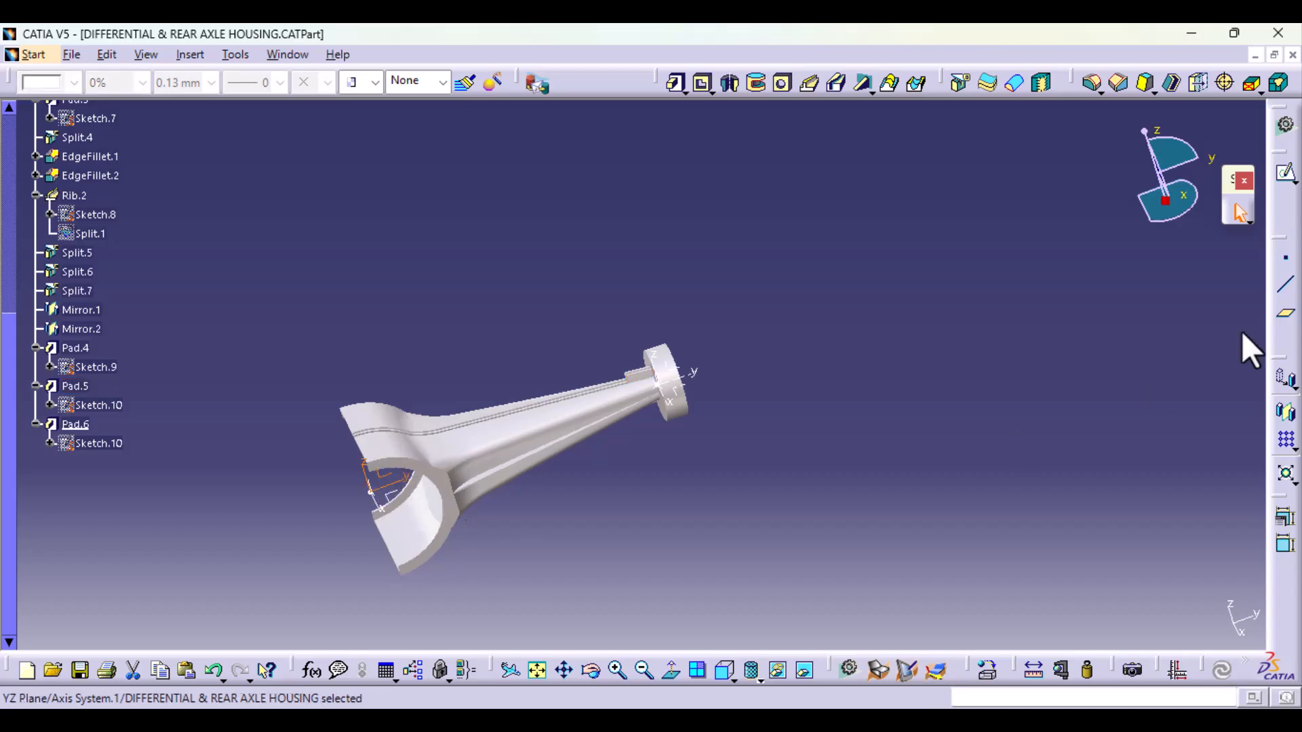
click(1286, 178)
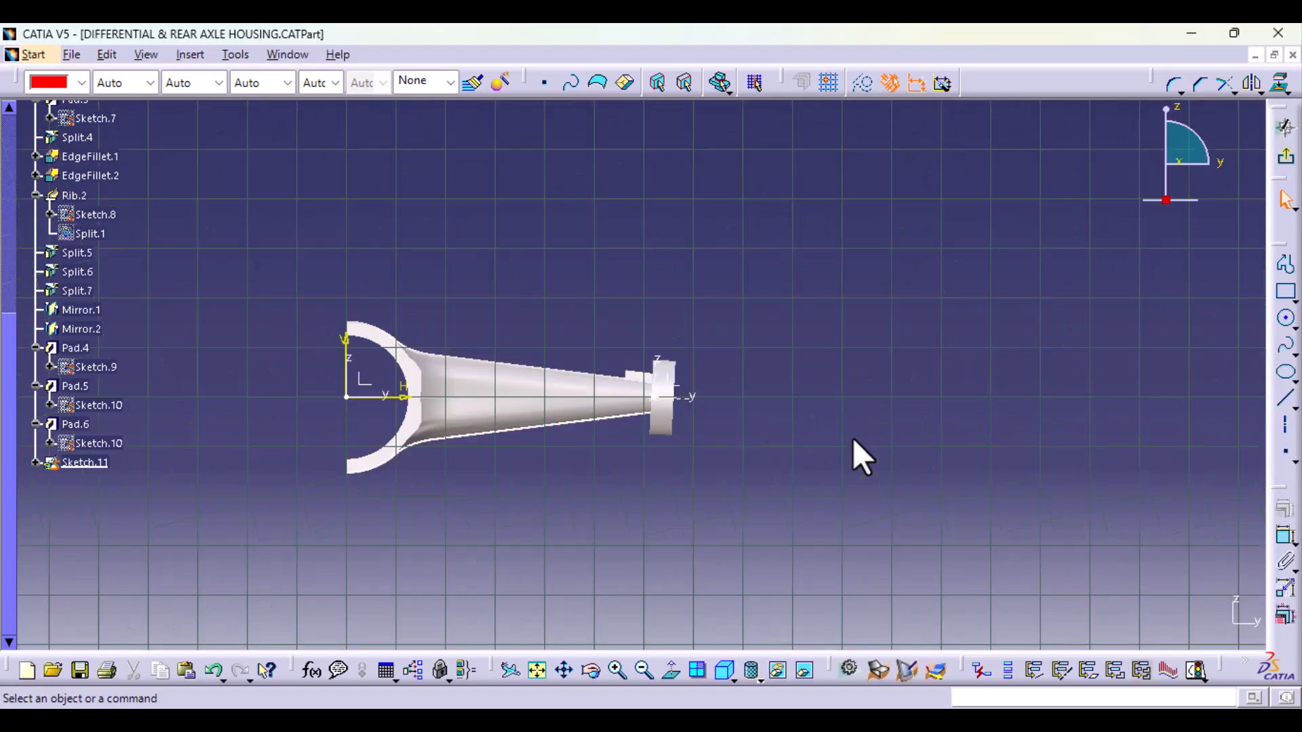
Step: Draw two circles on the plate, about 3.4 mm radius near its free end and about 3.1 mm radius near the flange
middle_drag(706, 567, 830, 176)
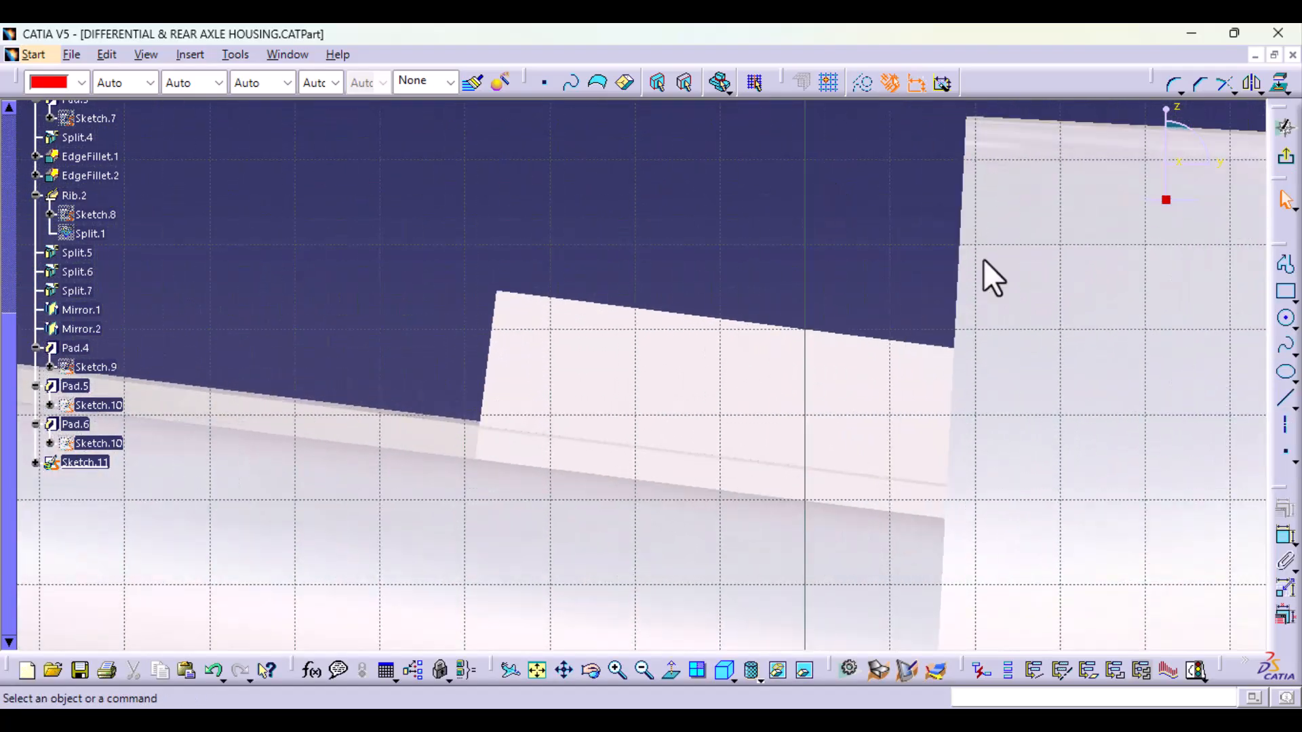
click(1285, 317)
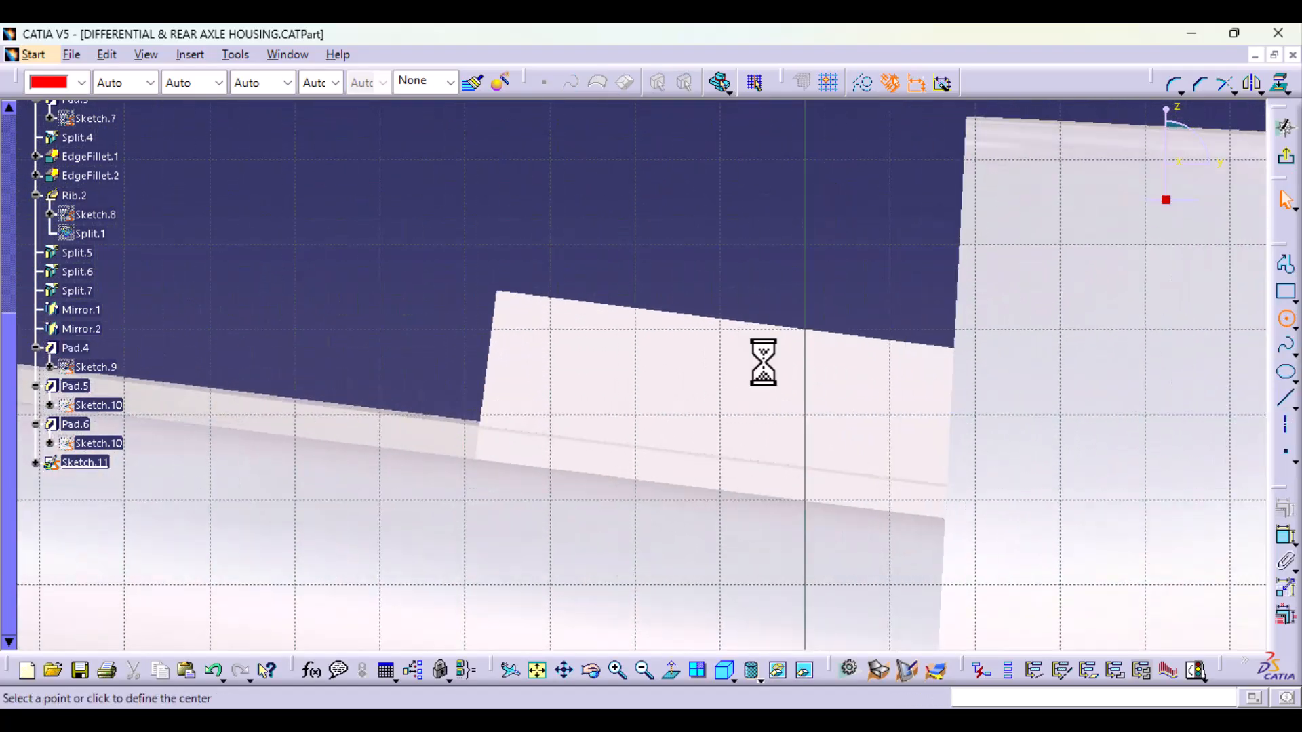
click(604, 374)
click(614, 404)
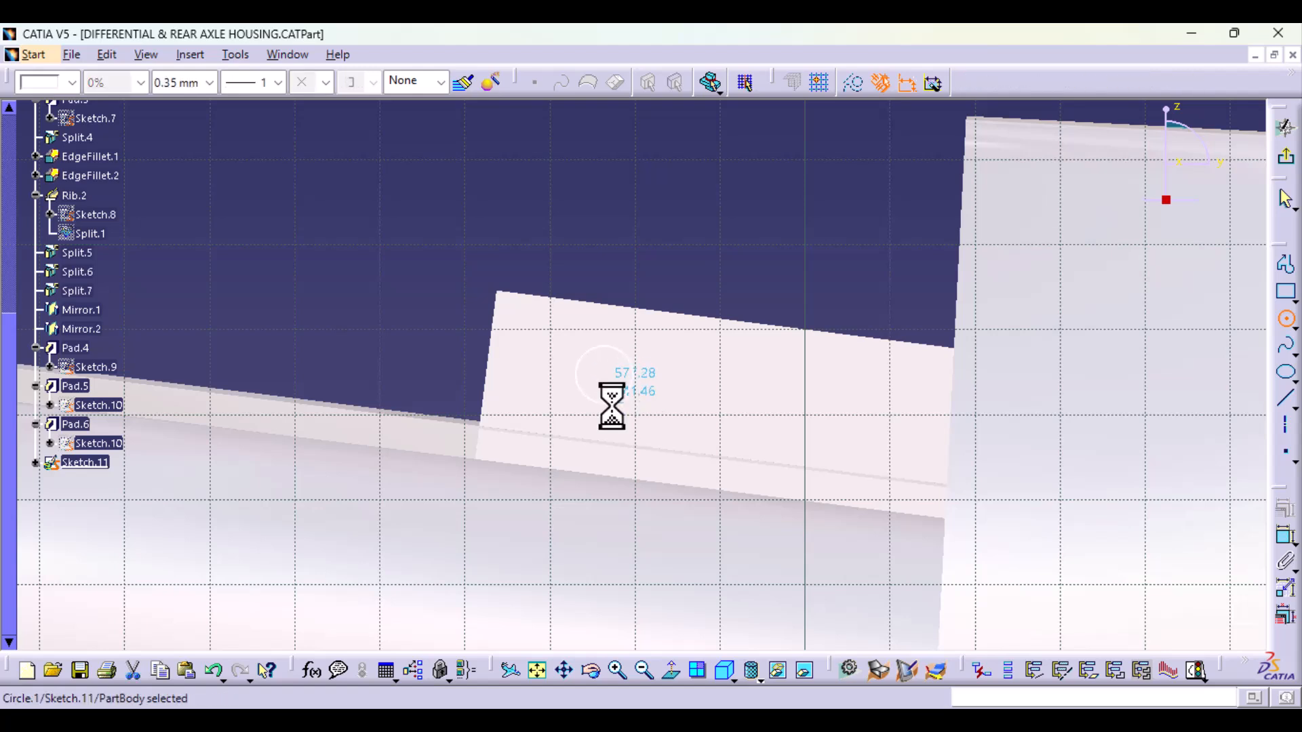
click(1287, 320)
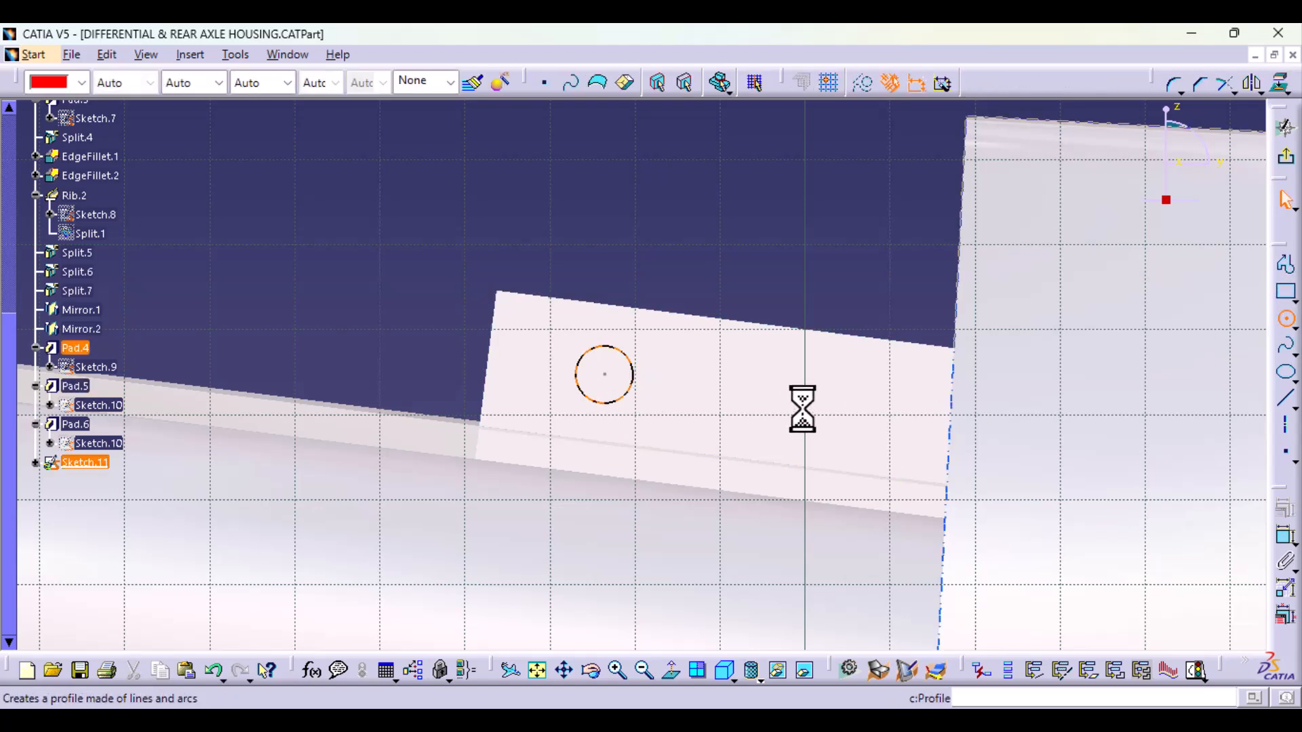
click(878, 437)
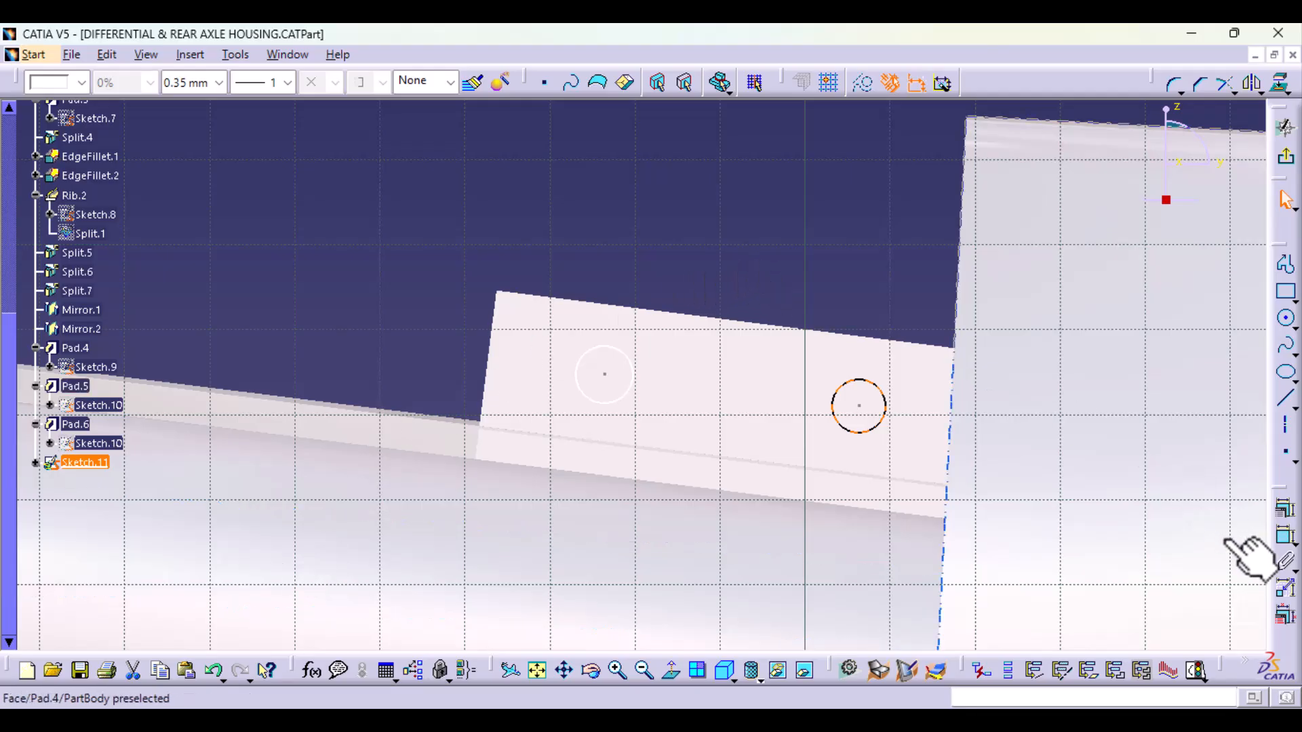
Step: Add a radius dimension to each of the two circles, placing both dimensions above the plate
click(1285, 536)
click(780, 214)
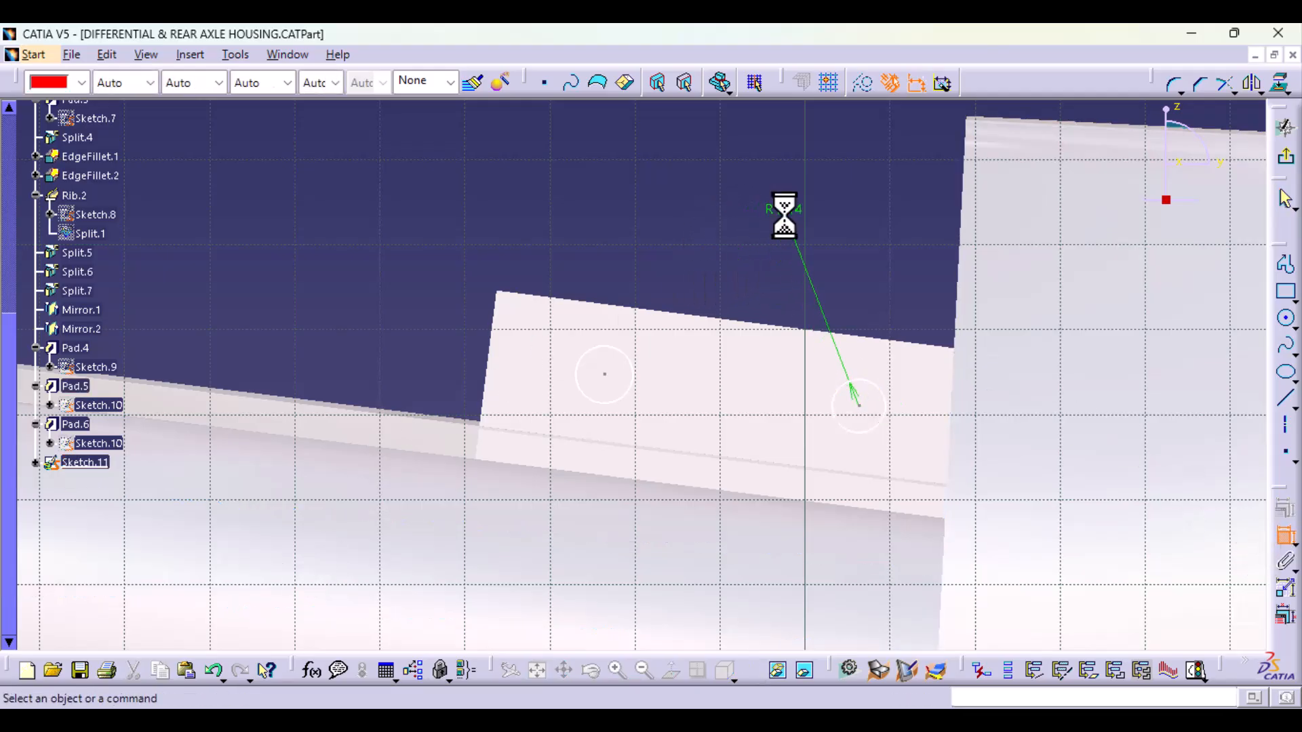
click(1288, 537)
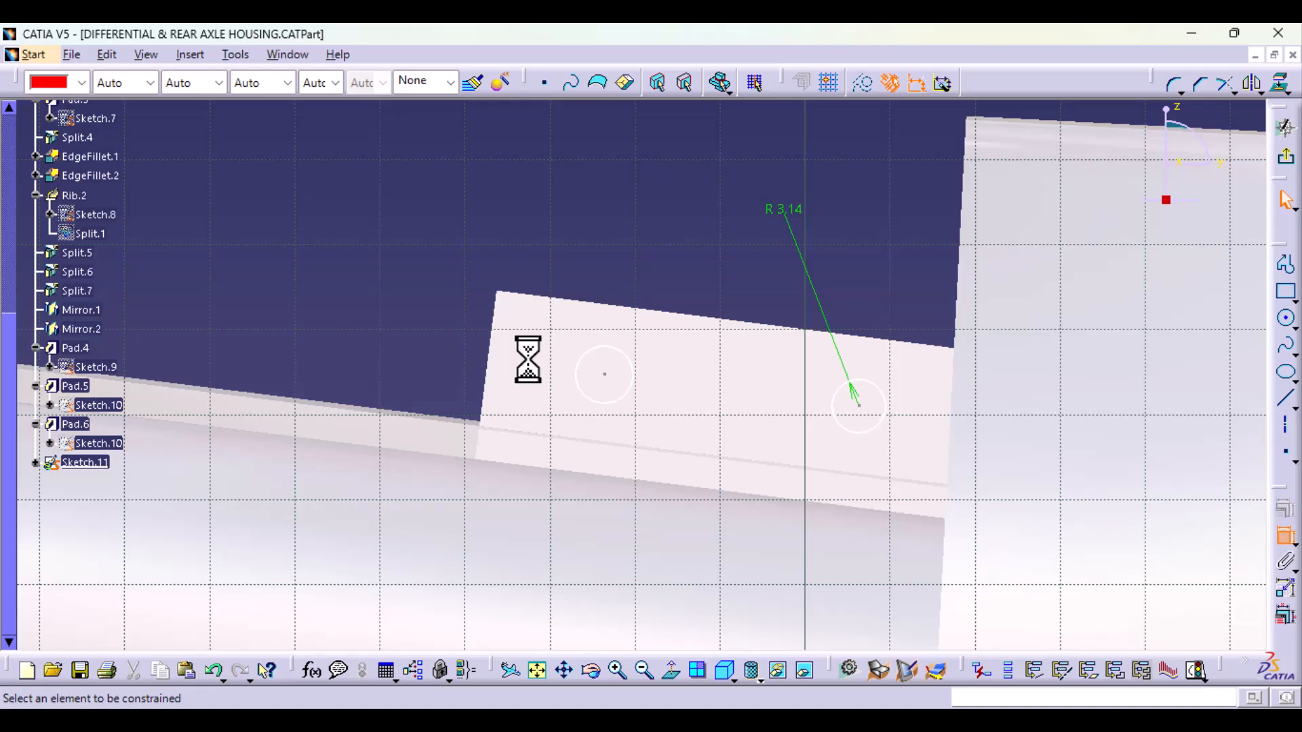
click(602, 353)
click(577, 225)
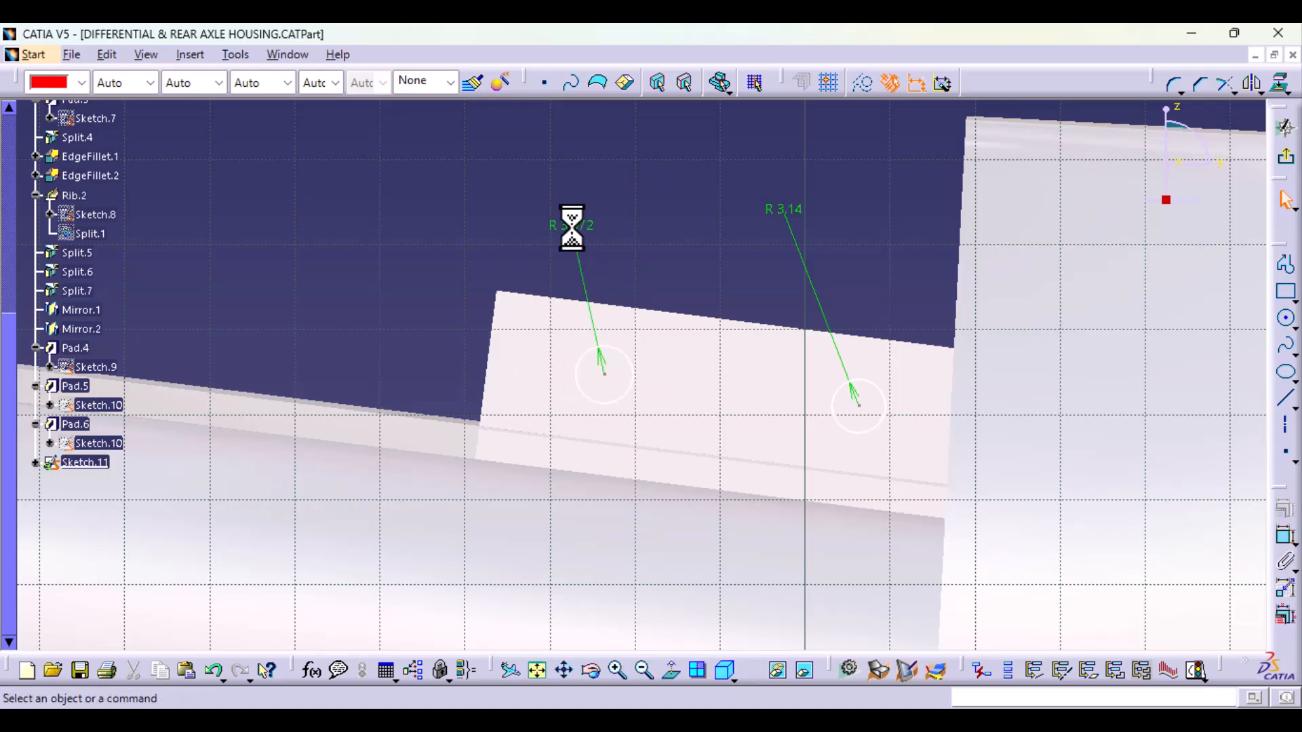
Step: Set the radius of both circles to 2.5 mm and exit the sketch
double_click(578, 224)
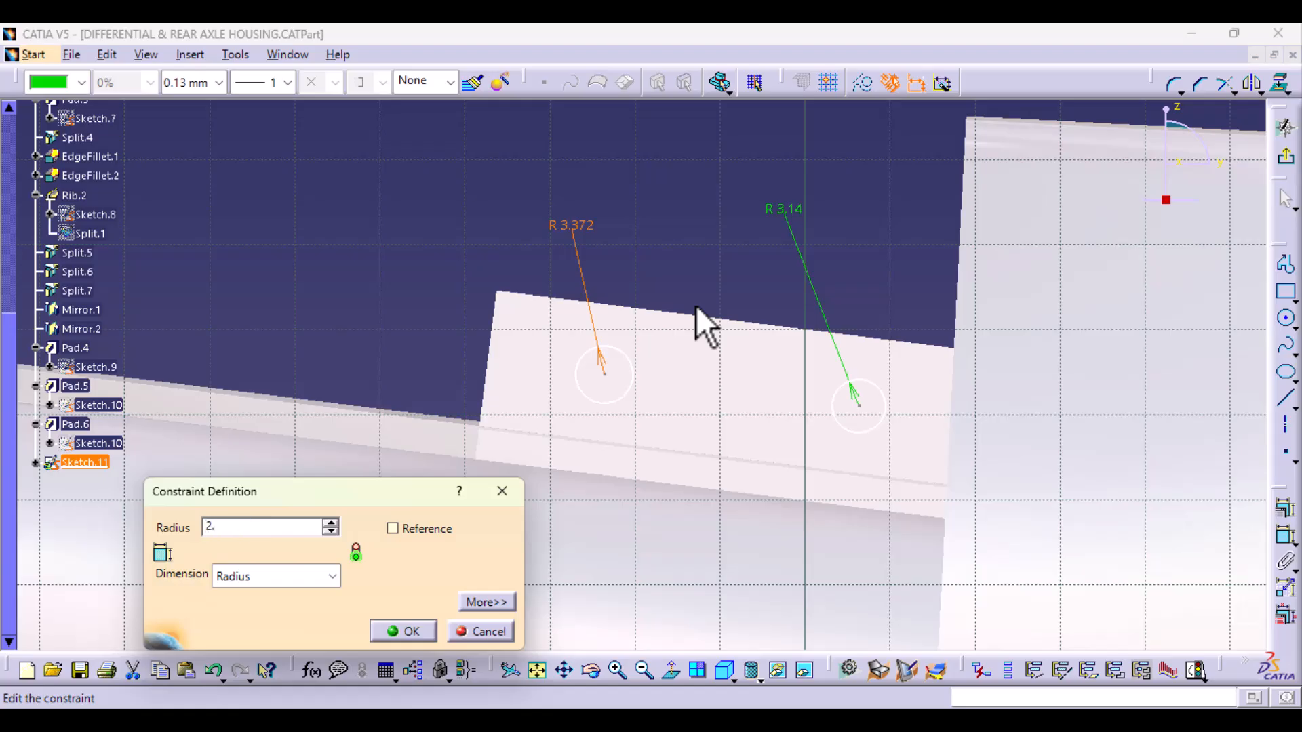
key(Return)
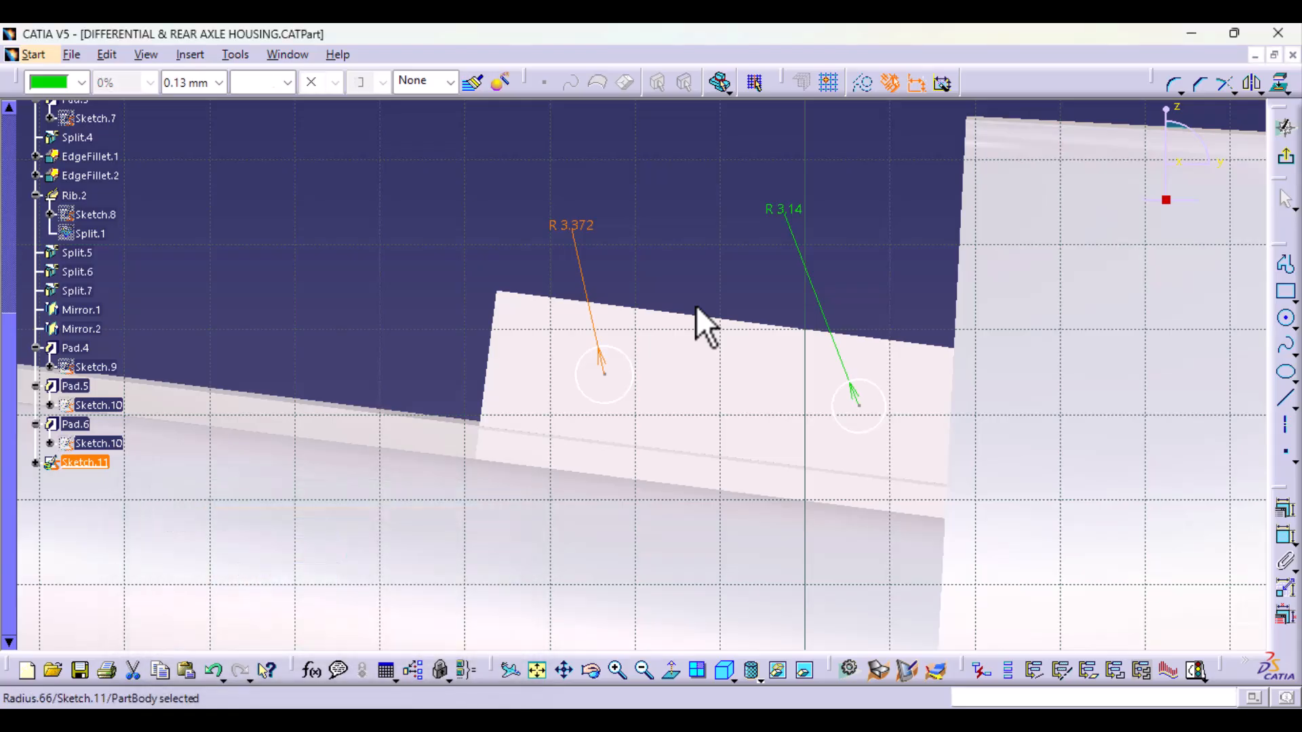
double_click(792, 213)
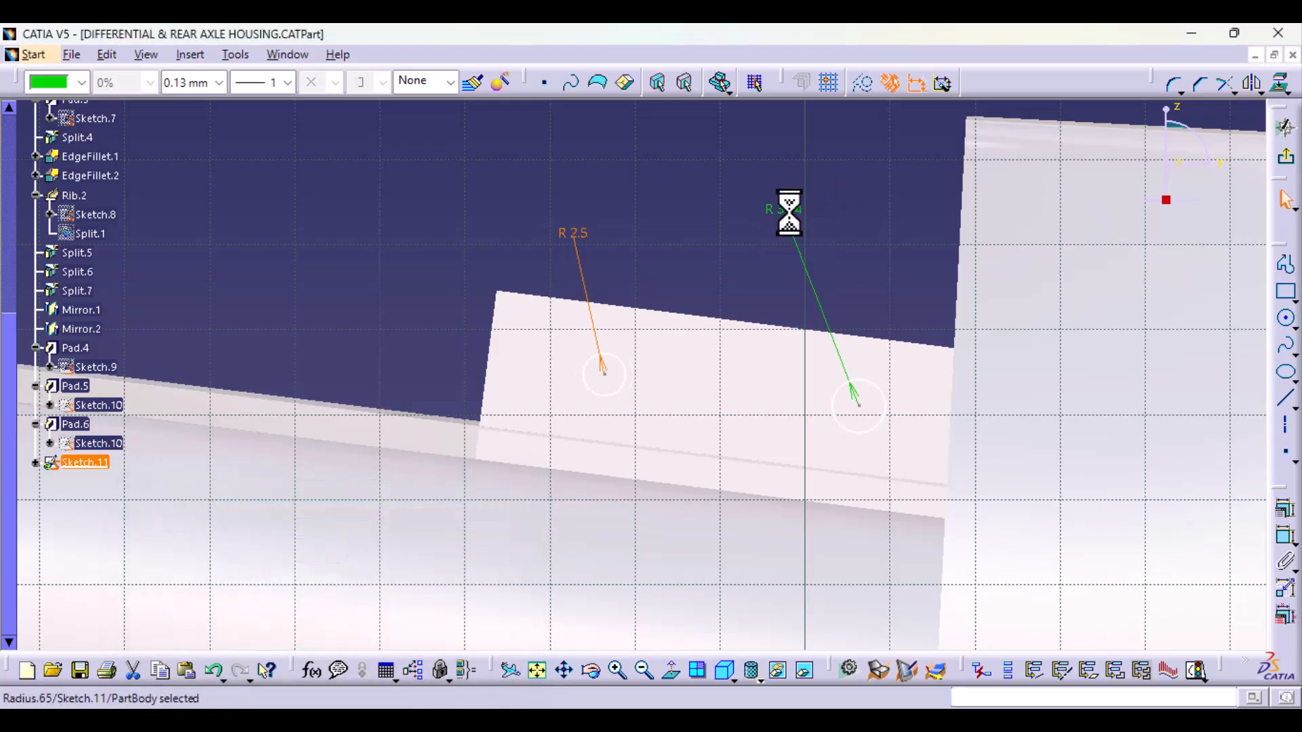
text(2)
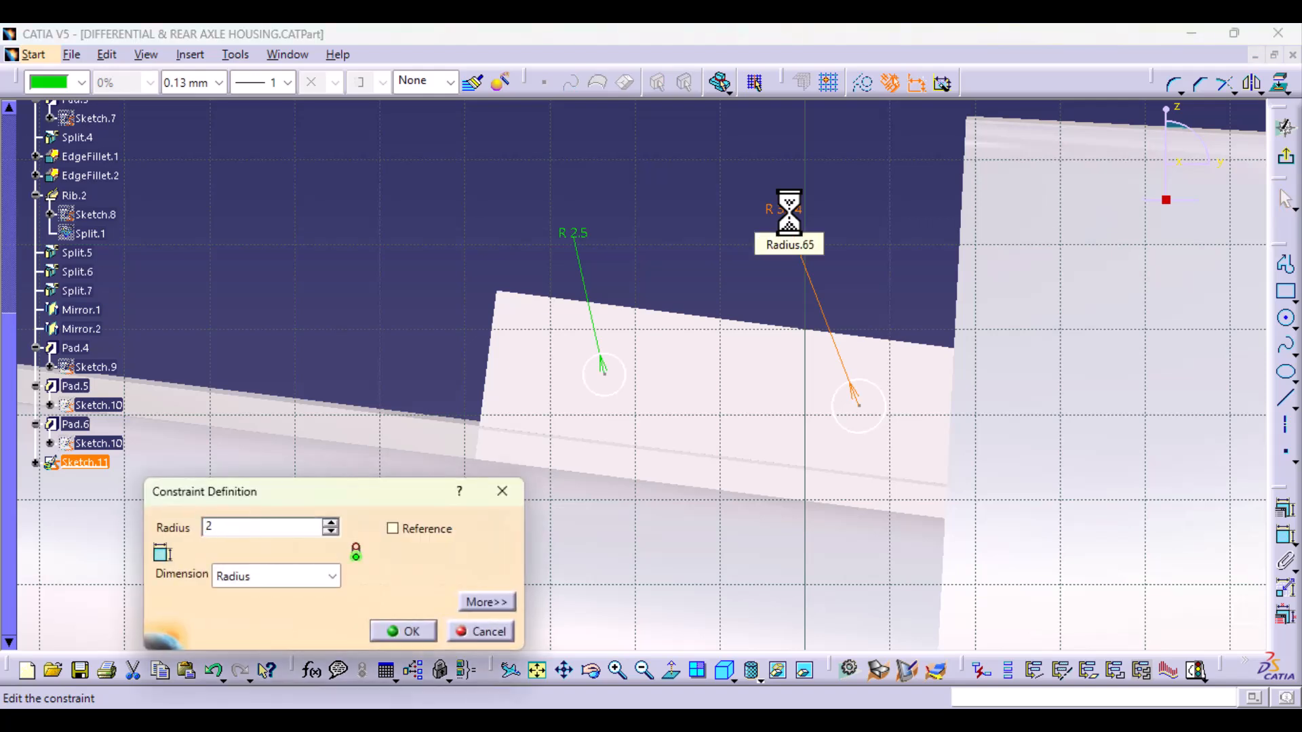
text(.5)
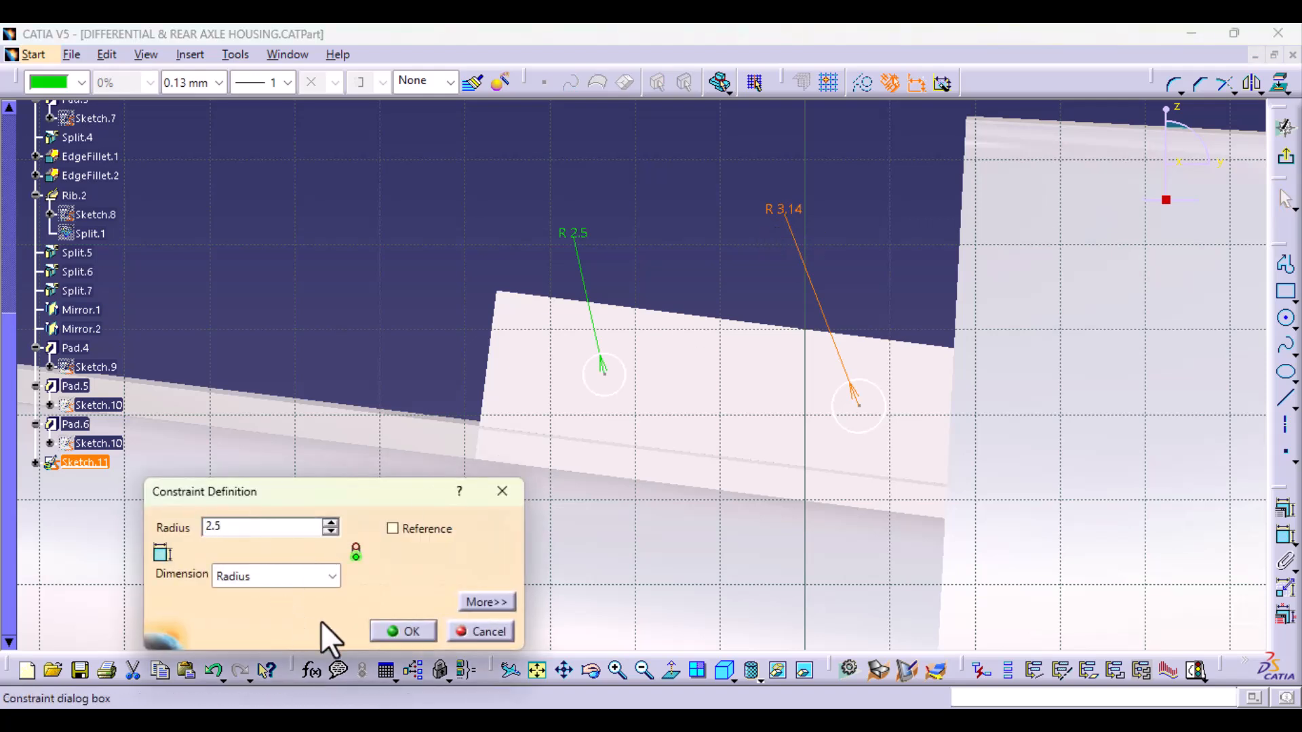
click(423, 628)
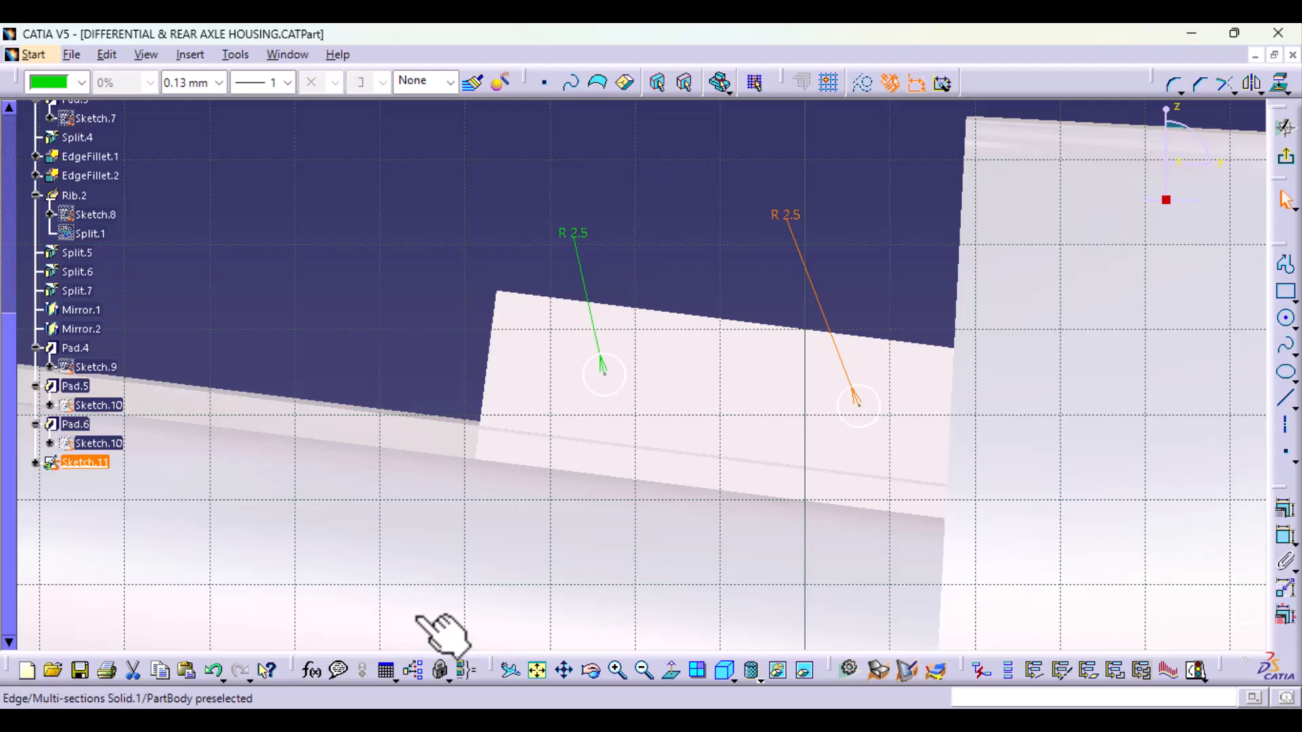
middle_drag(417, 288, 644, 378)
click(1288, 160)
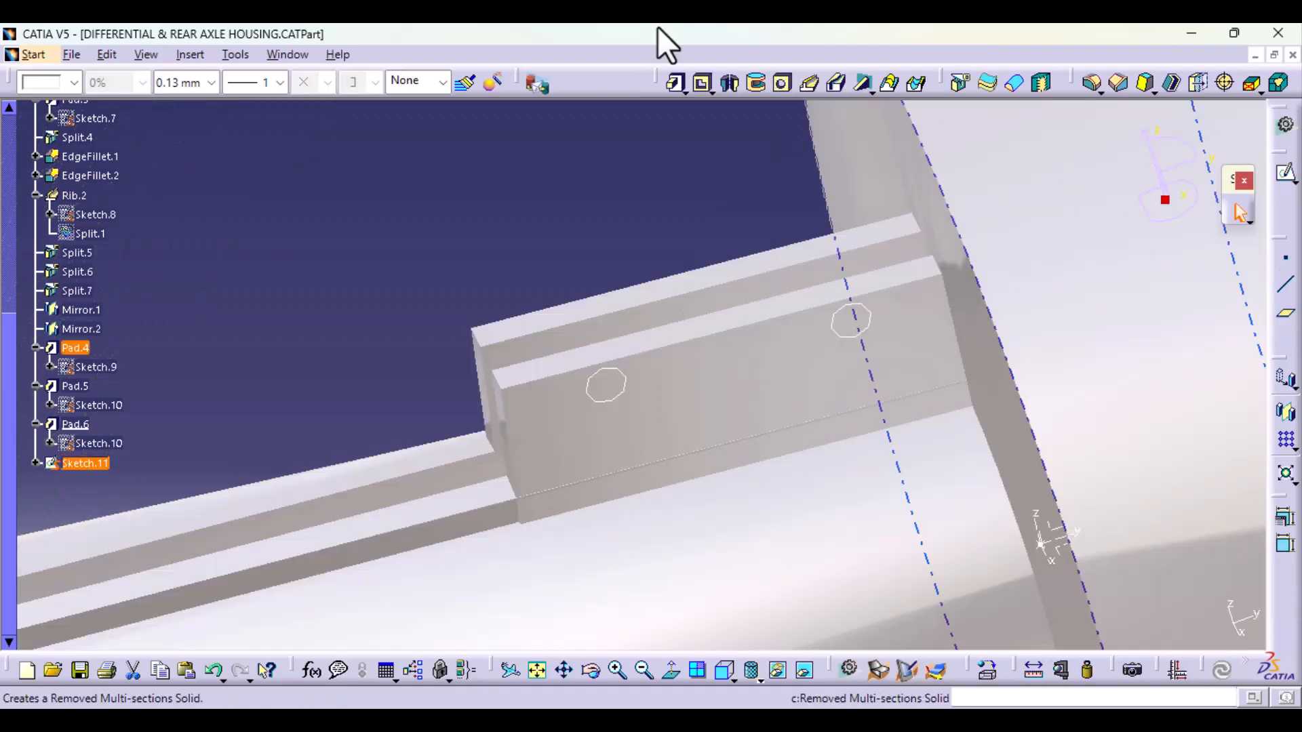
Step: Cut the two 2.5 mm radius circles of Sketch.11 through the plates with a Pocket limited Up to last
click(703, 90)
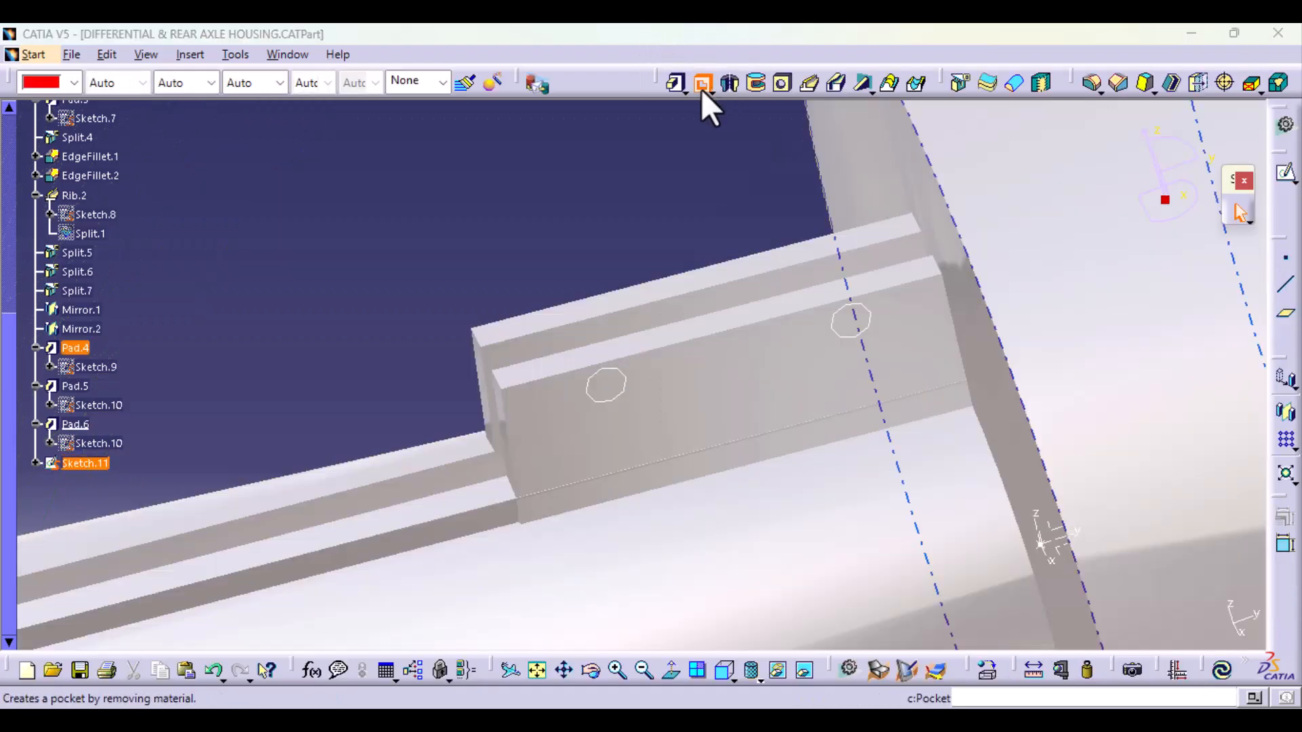
click(898, 401)
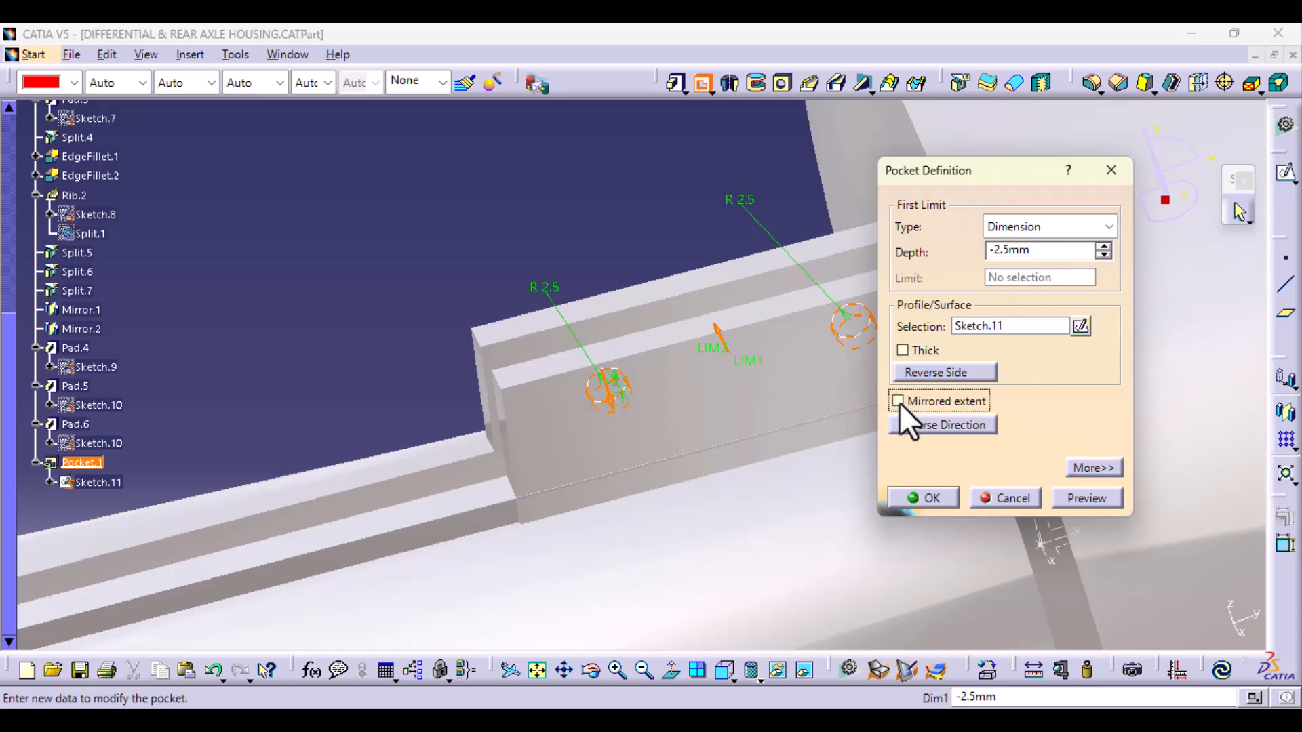
click(1069, 228)
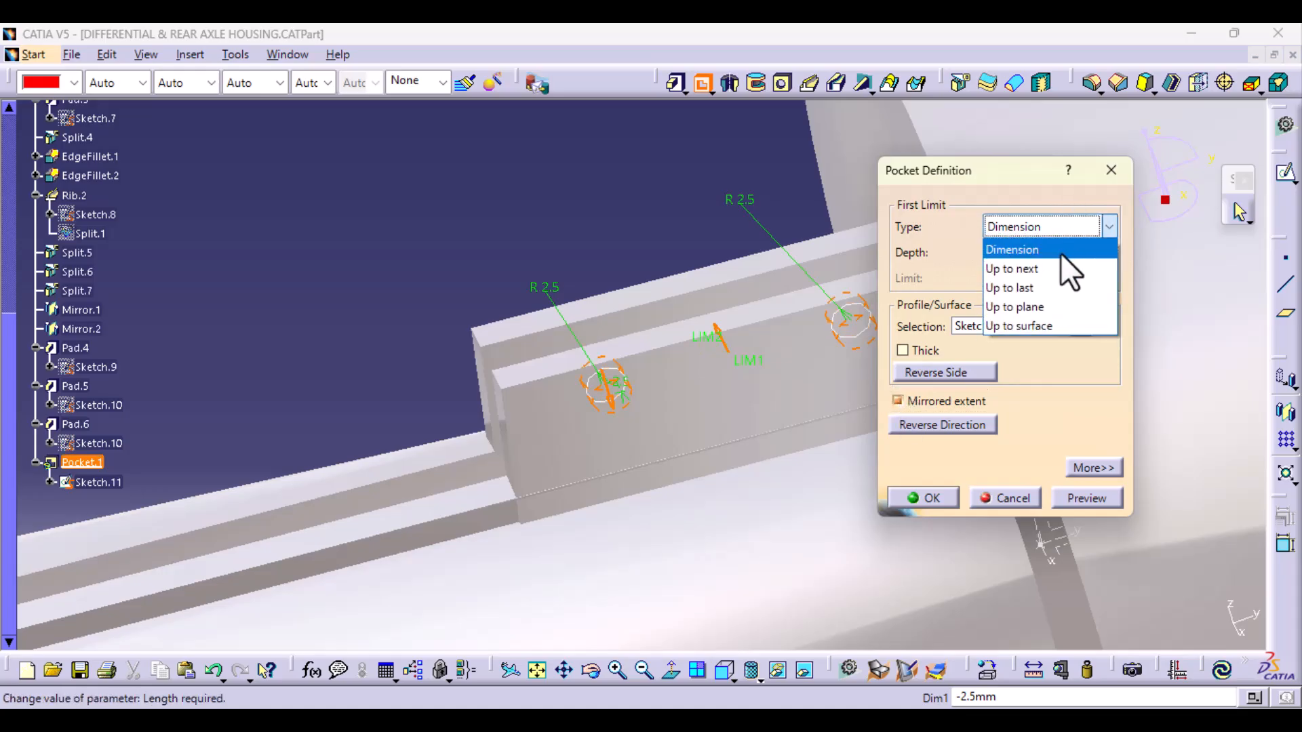
click(1053, 287)
click(1075, 498)
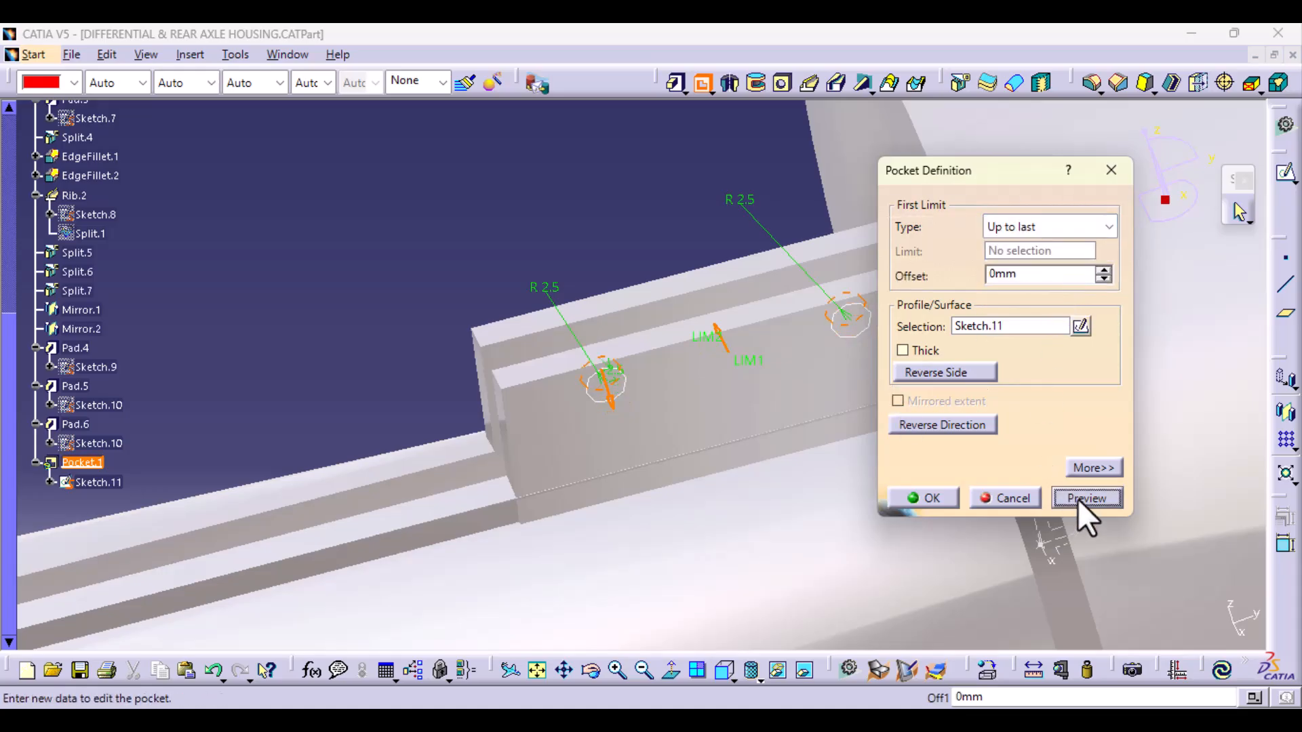
middle_drag(425, 485, 576, 455)
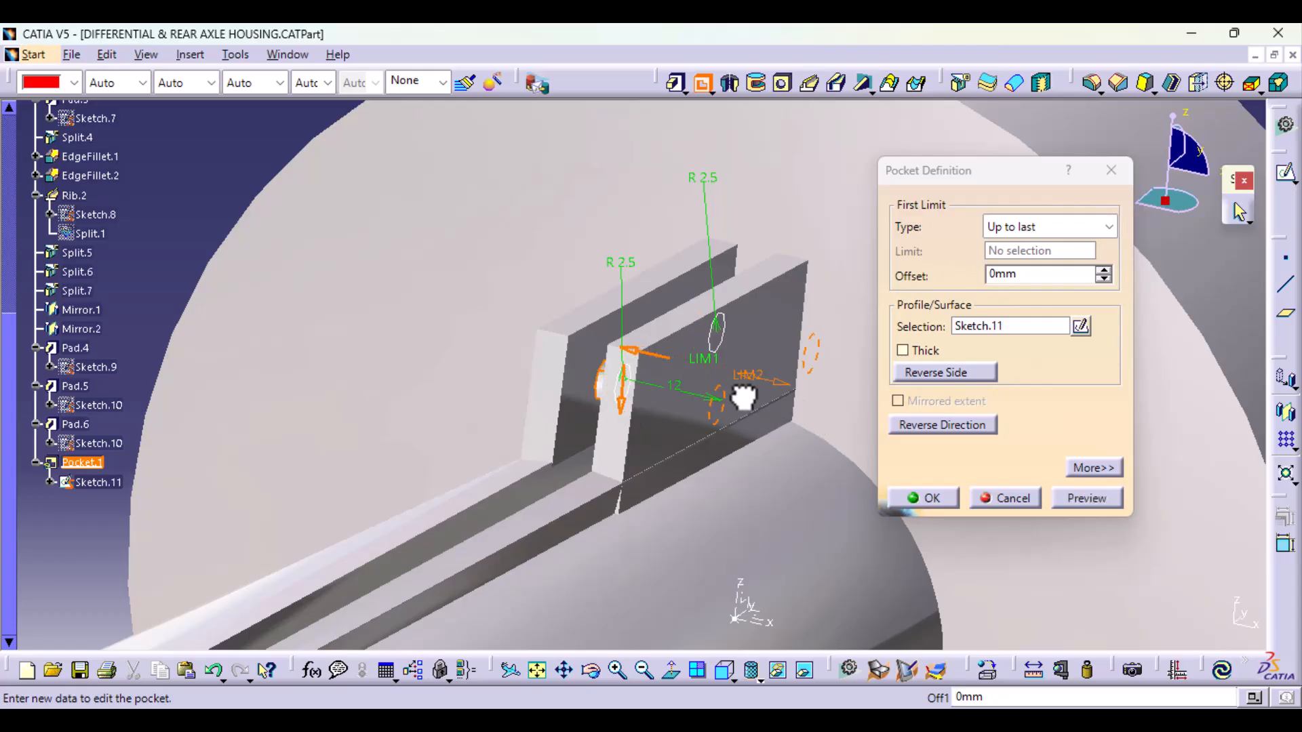
click(1070, 504)
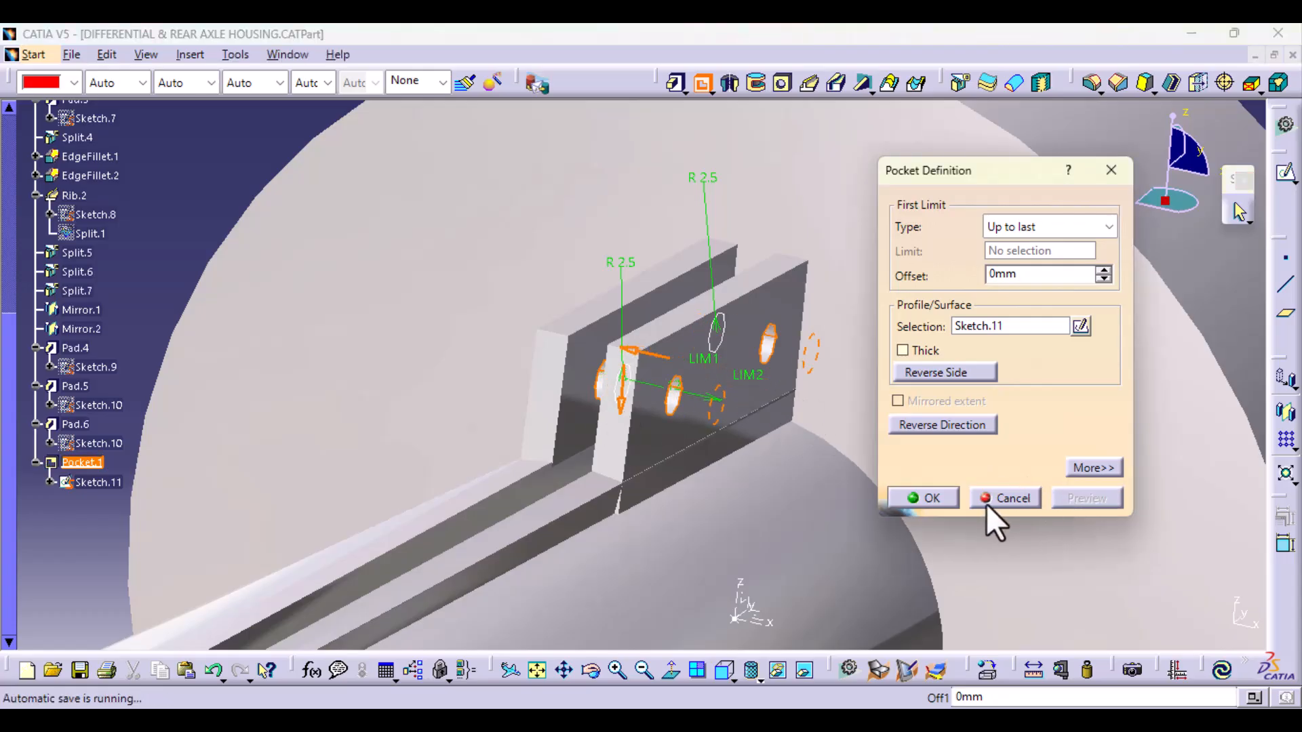
click(929, 499)
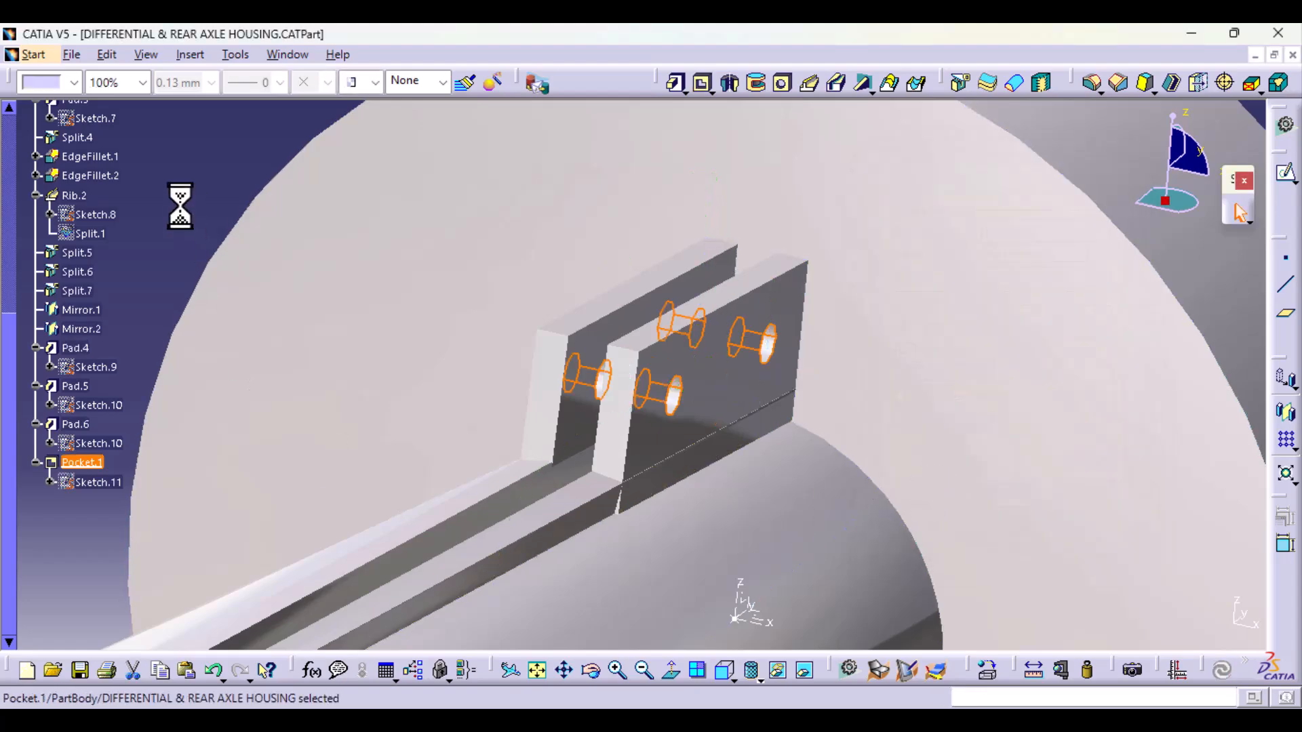
Step: Start a new sketch on the free end face of the Pad.5 plate, viewed normal to the sketch plane
middle_drag(671, 455, 680, 490)
middle_drag(785, 436, 724, 645)
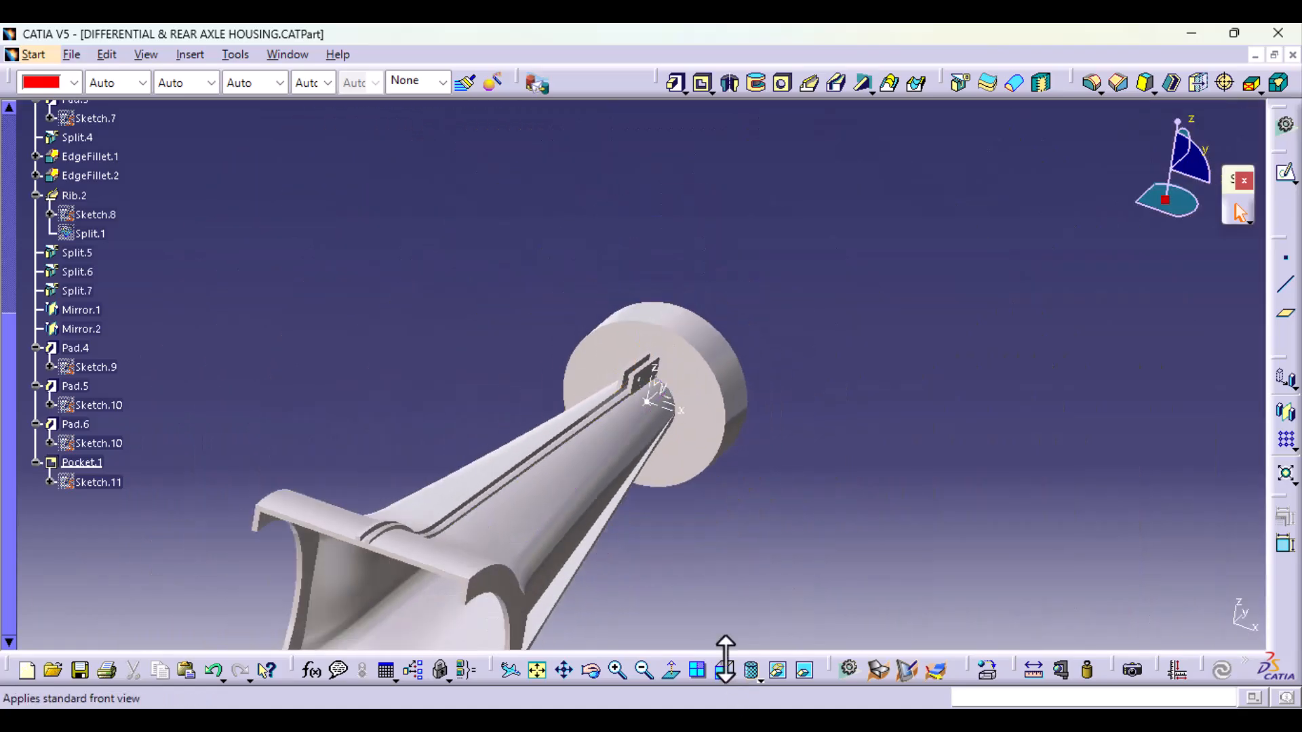
middle_drag(702, 474, 590, 430)
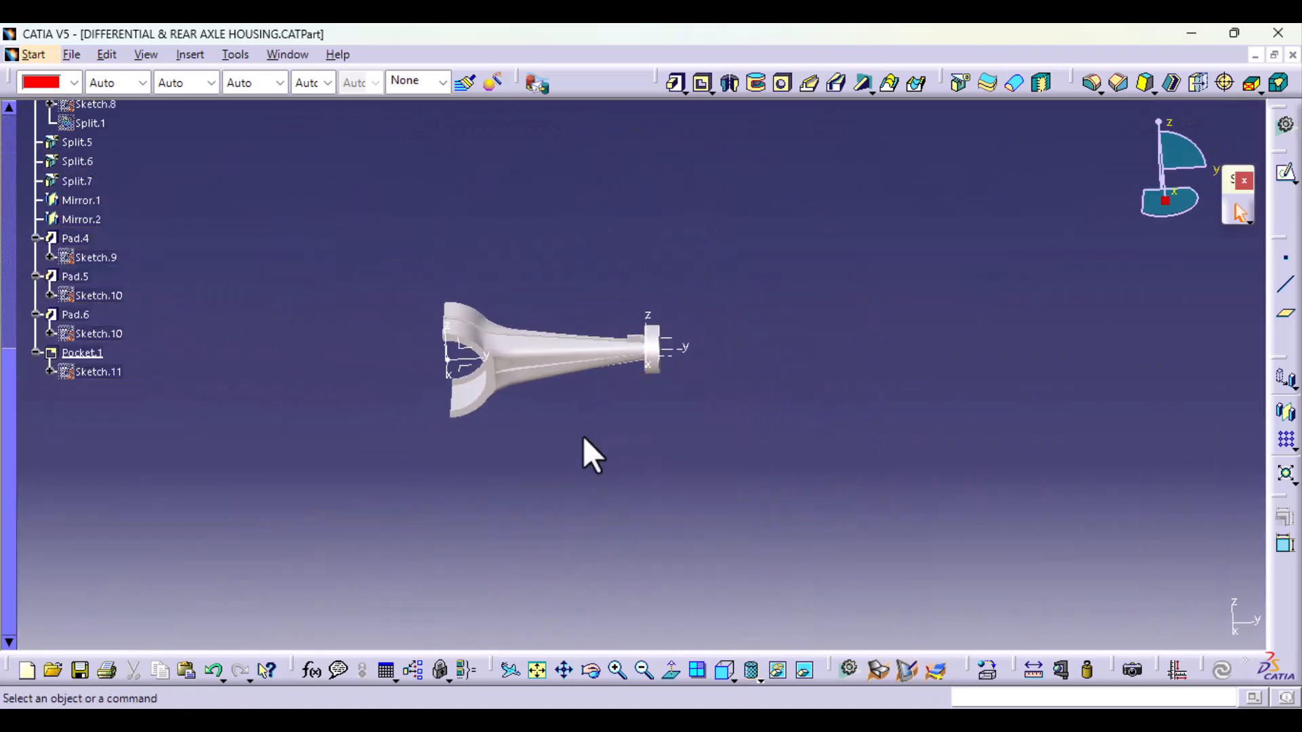
middle_drag(483, 467, 668, 474)
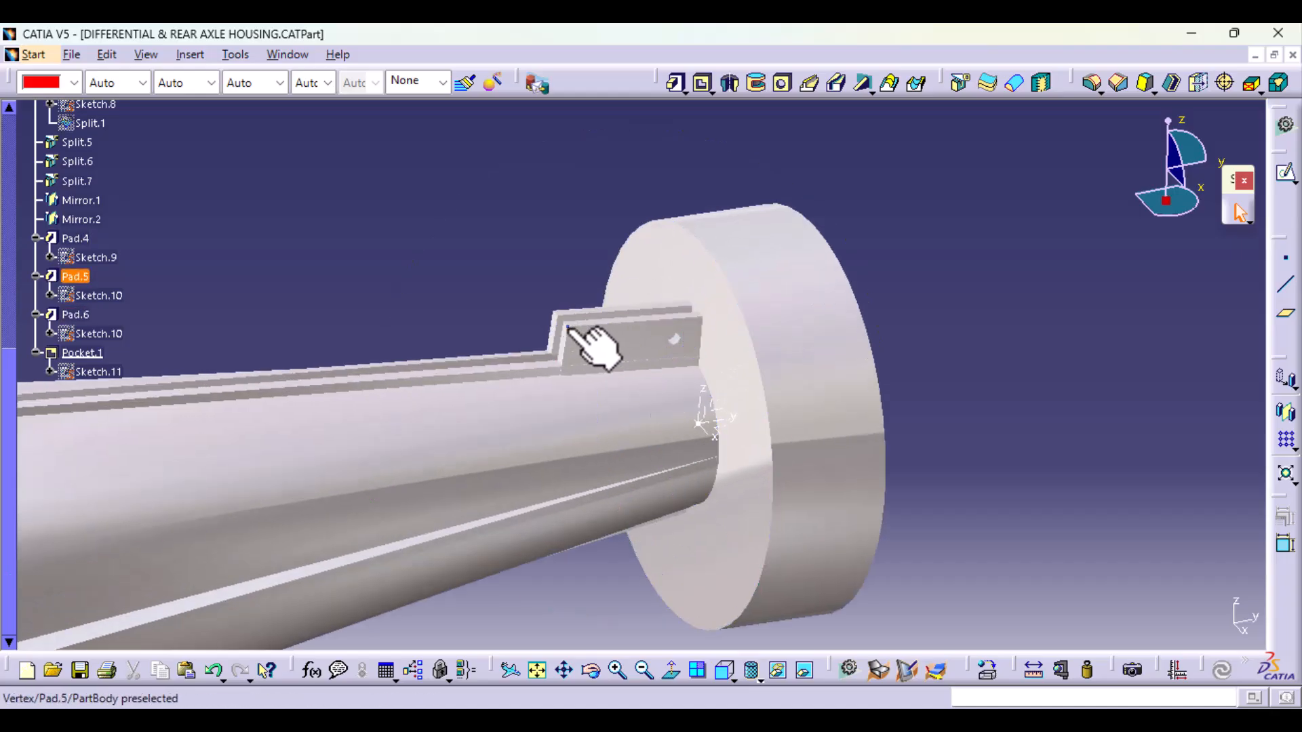
middle_drag(451, 517, 668, 334)
click(640, 333)
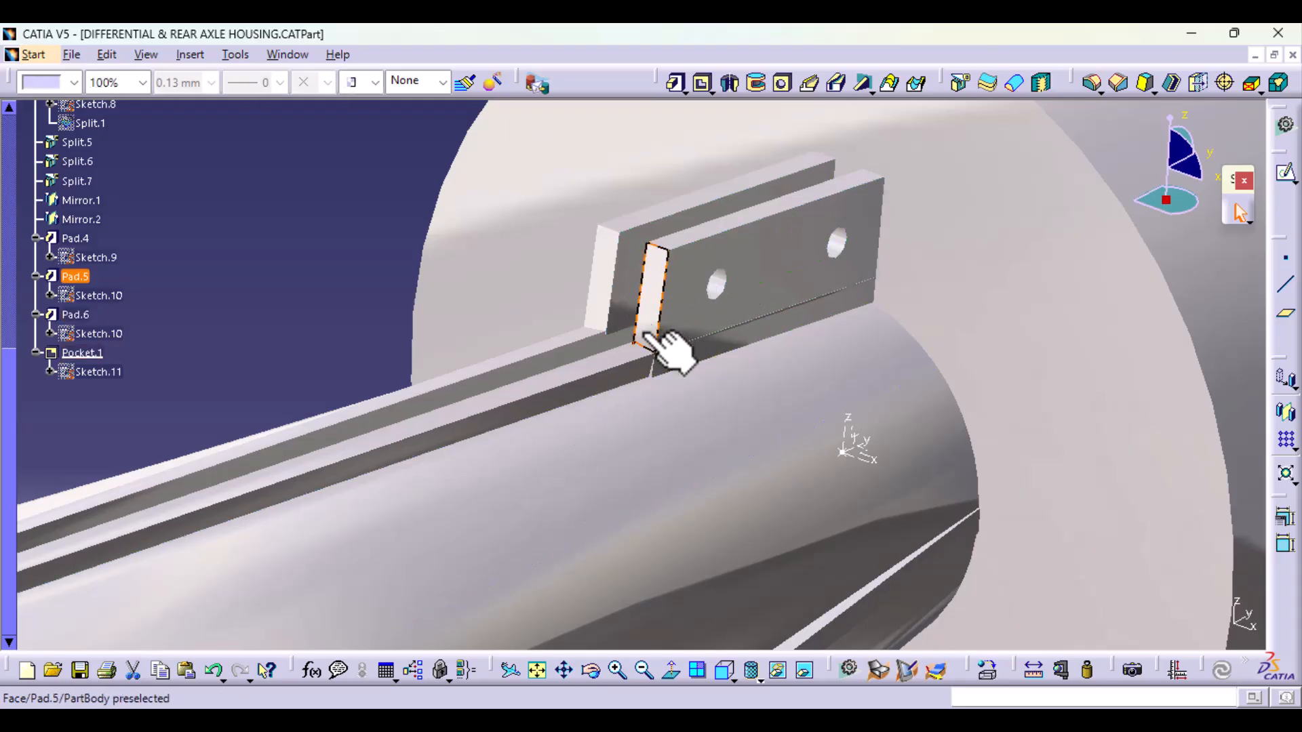
click(1287, 173)
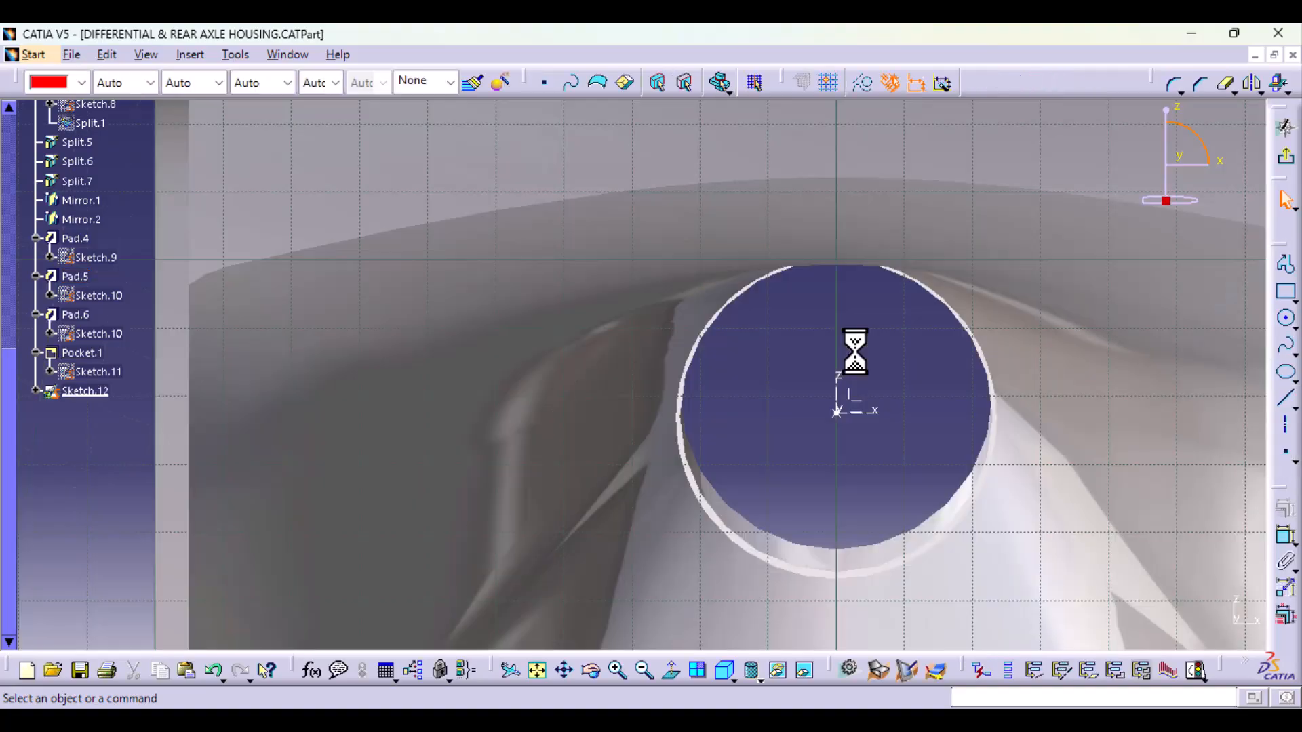
click(670, 671)
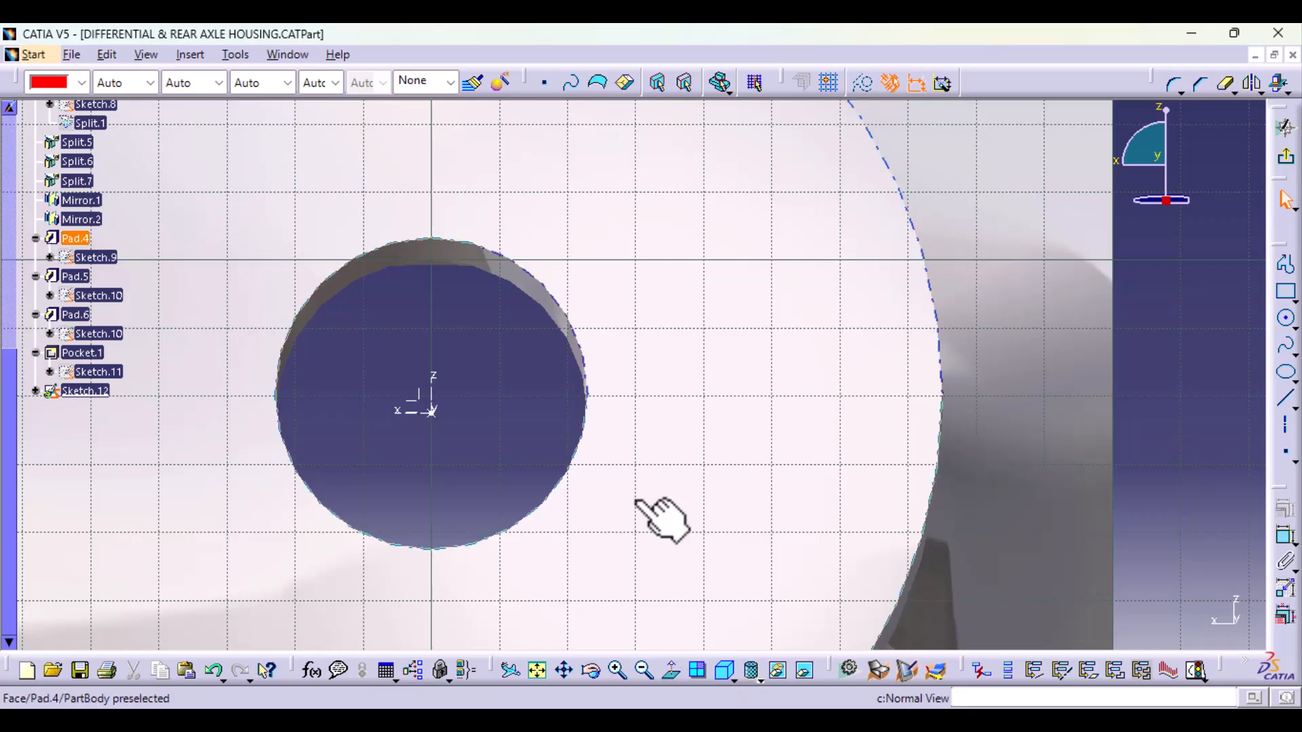
Step: Intersect the tube's Multi-sections Solid face beside the plates with the sketch plane, using the Pad.5 end face as near element
ctrl+middle_drag(644, 418, 643, 519)
mouse_move(675, 380)
middle_down()
mouse_move(596, 438)
mouse_move(566, 494)
mouse_move(427, 481)
middle_up()
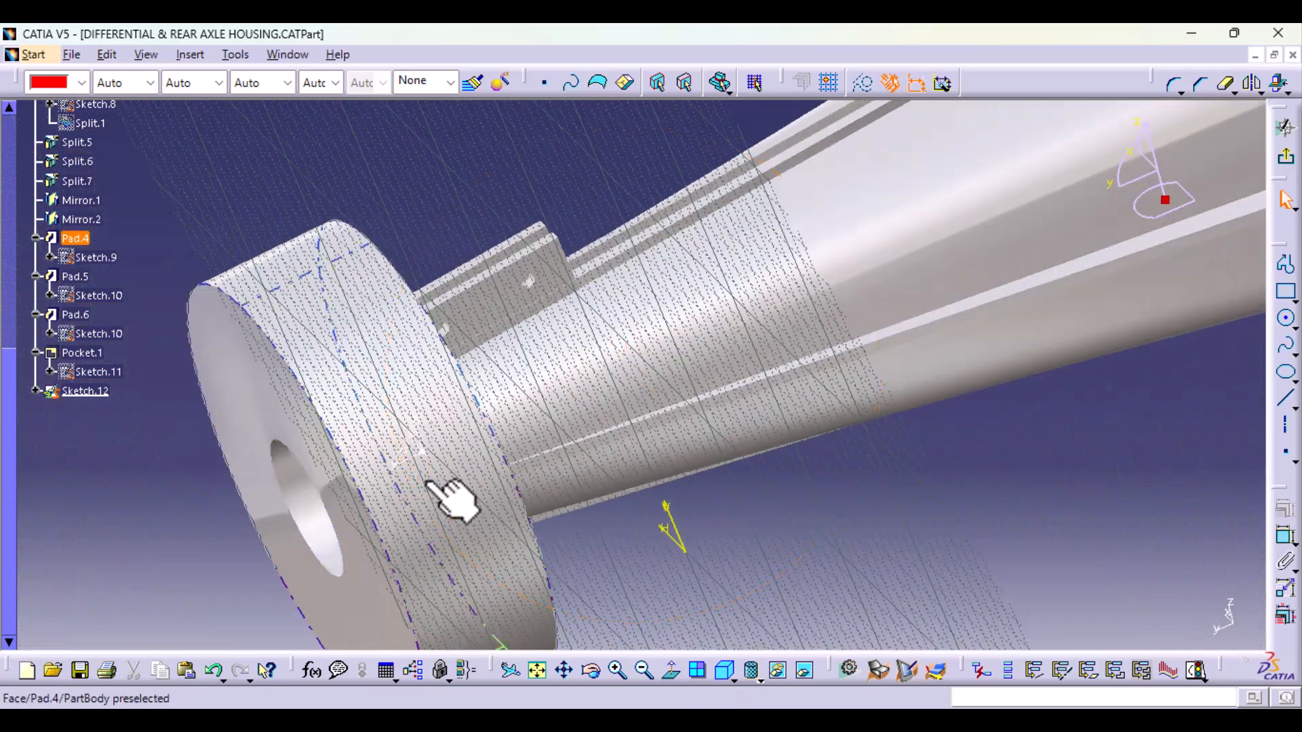
click(569, 344)
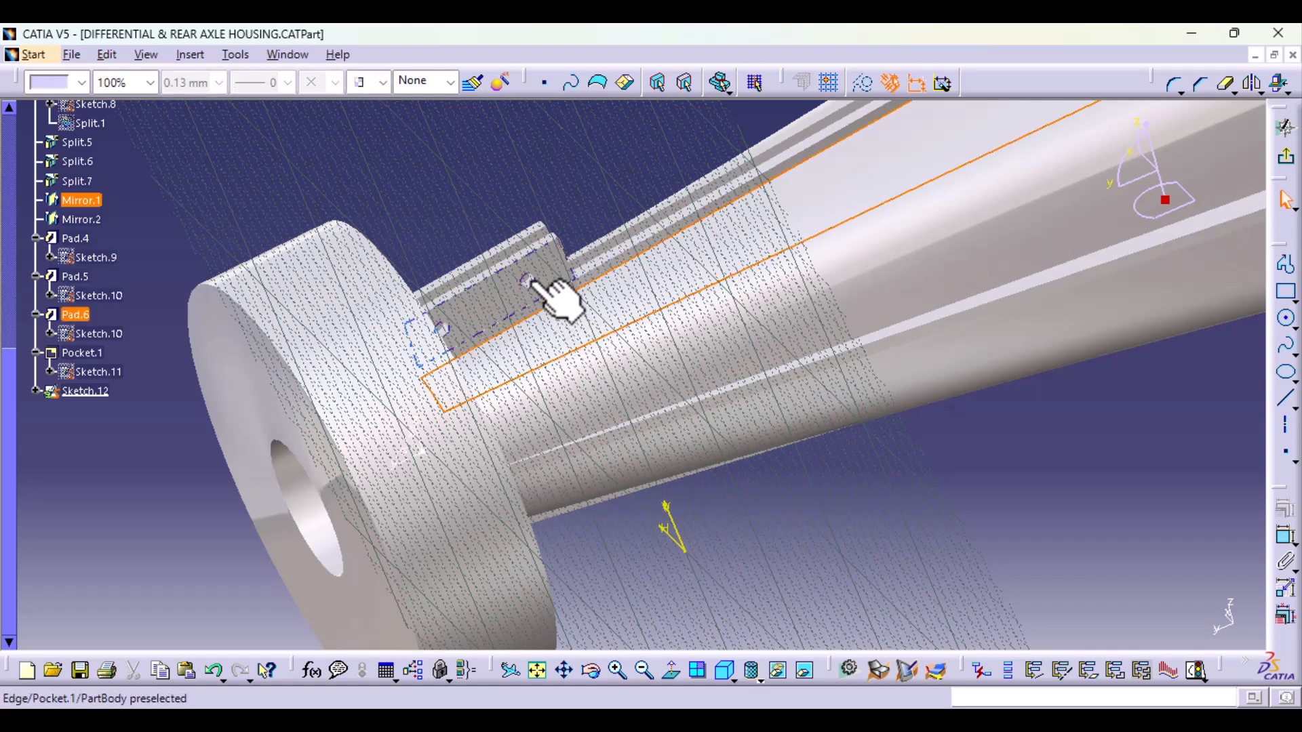
click(1279, 83)
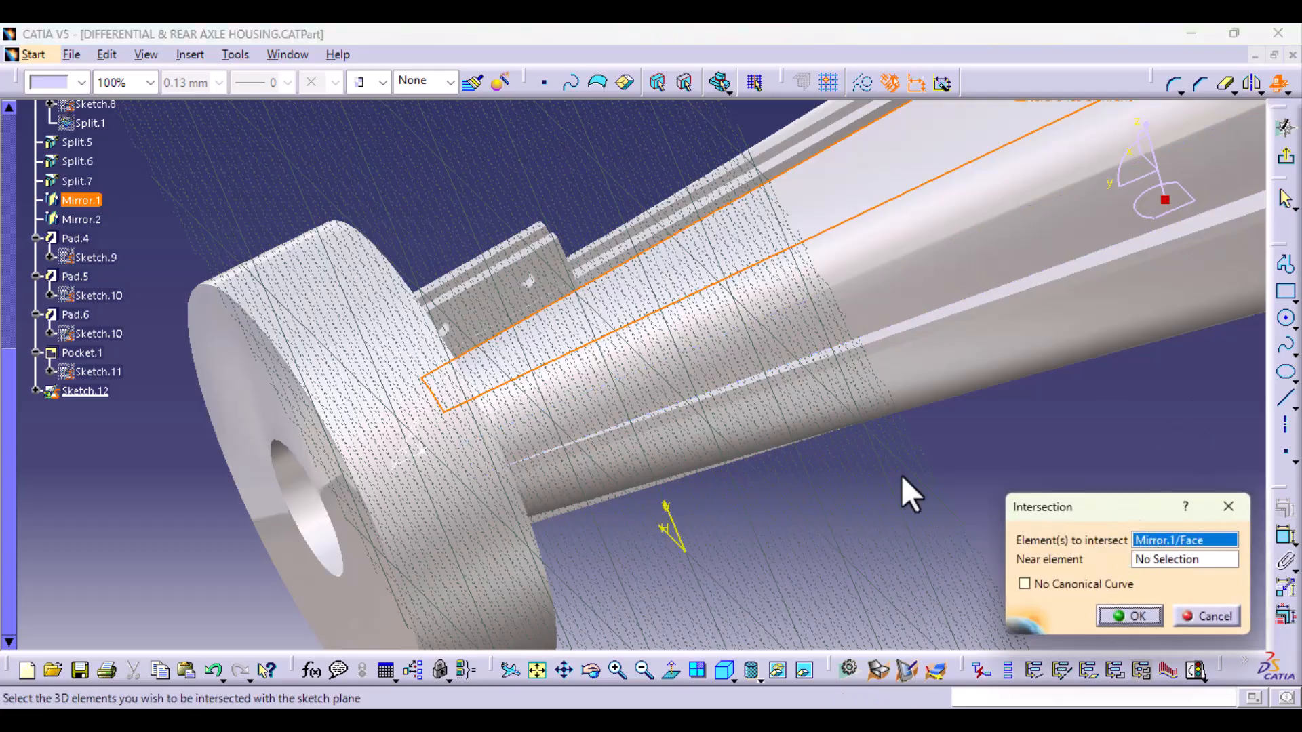
middle_drag(828, 370, 637, 520)
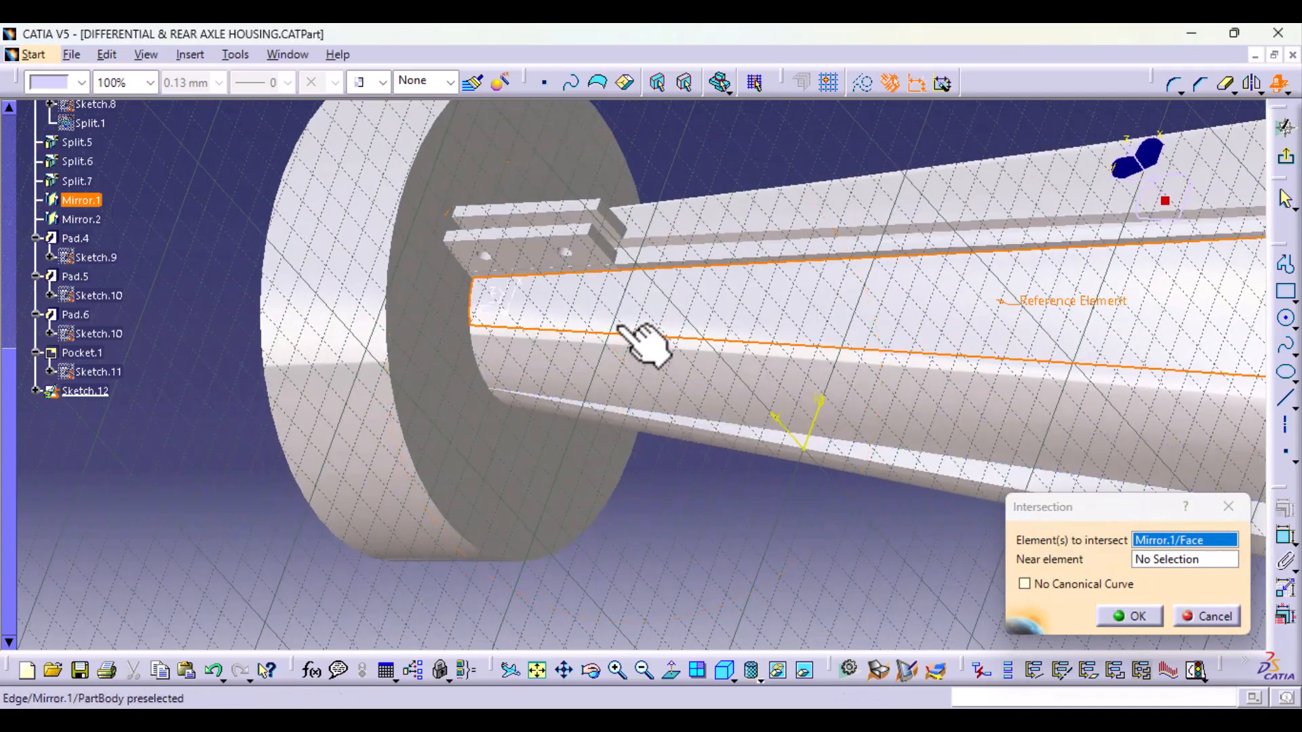
middle_drag(663, 368, 603, 434)
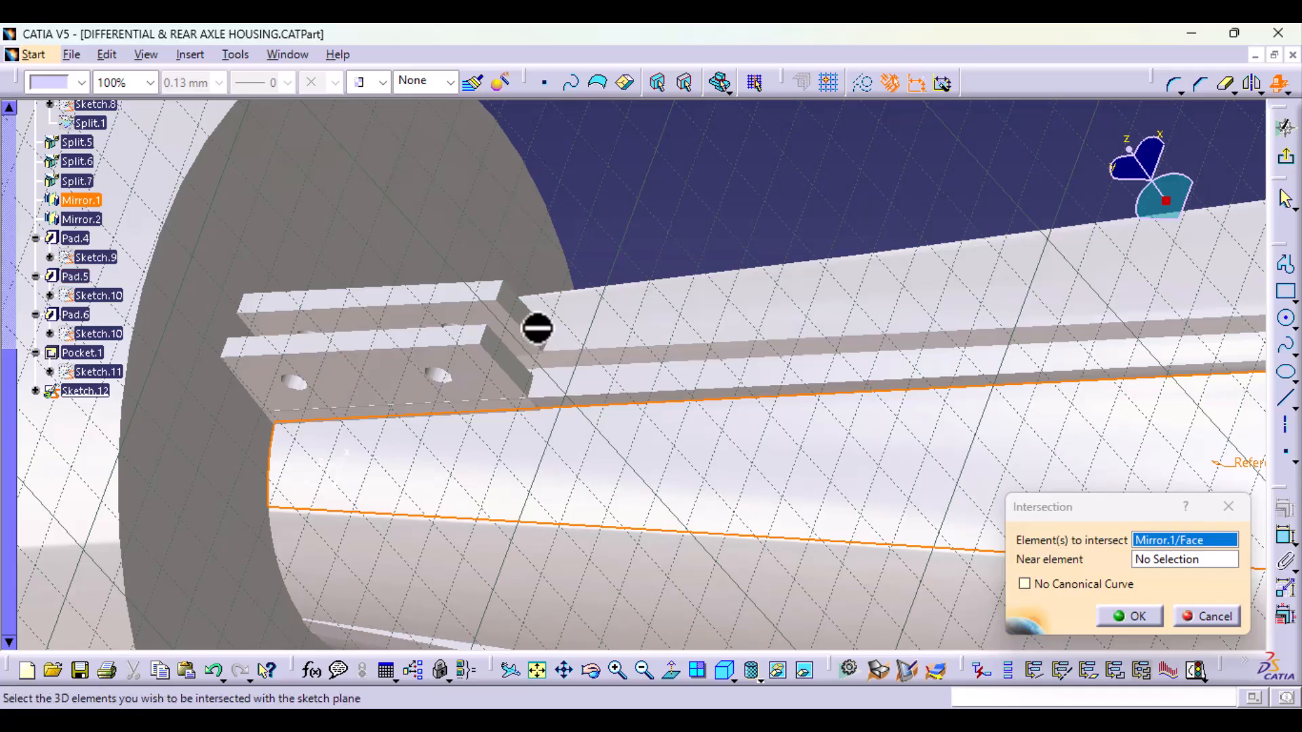
click(592, 308)
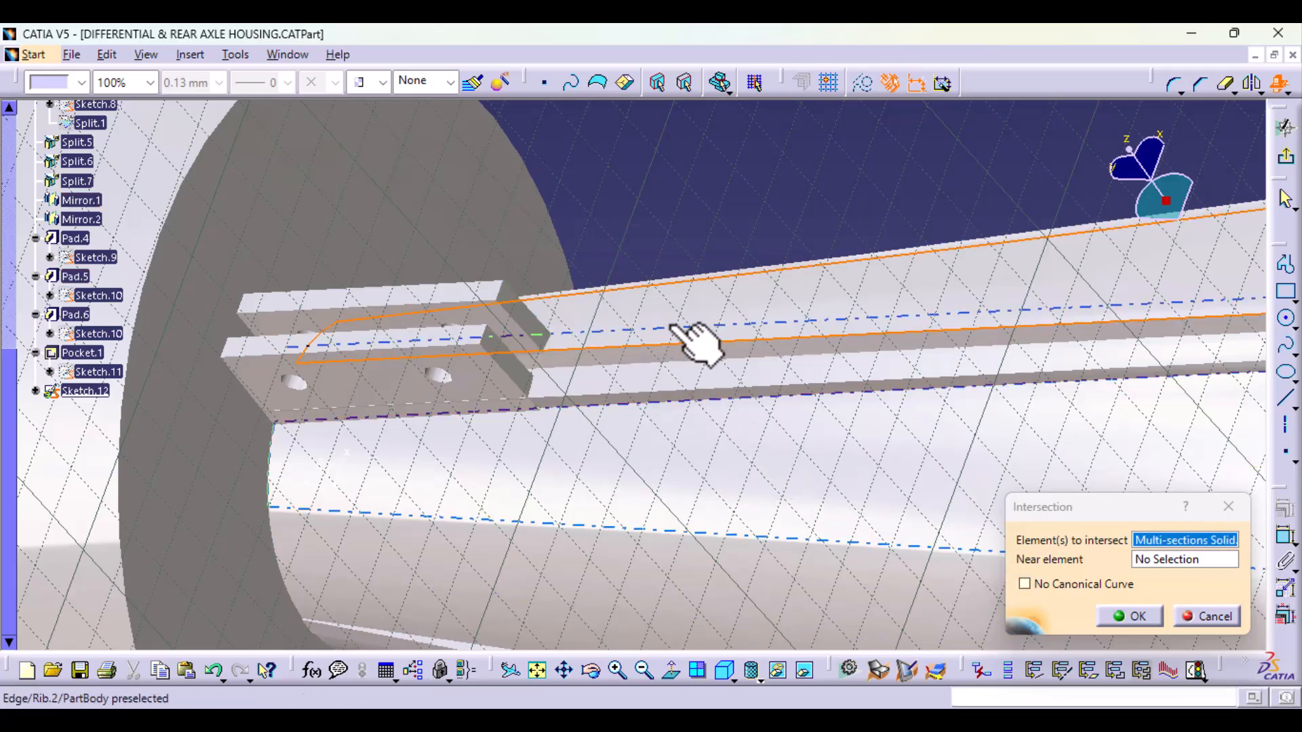
click(1184, 559)
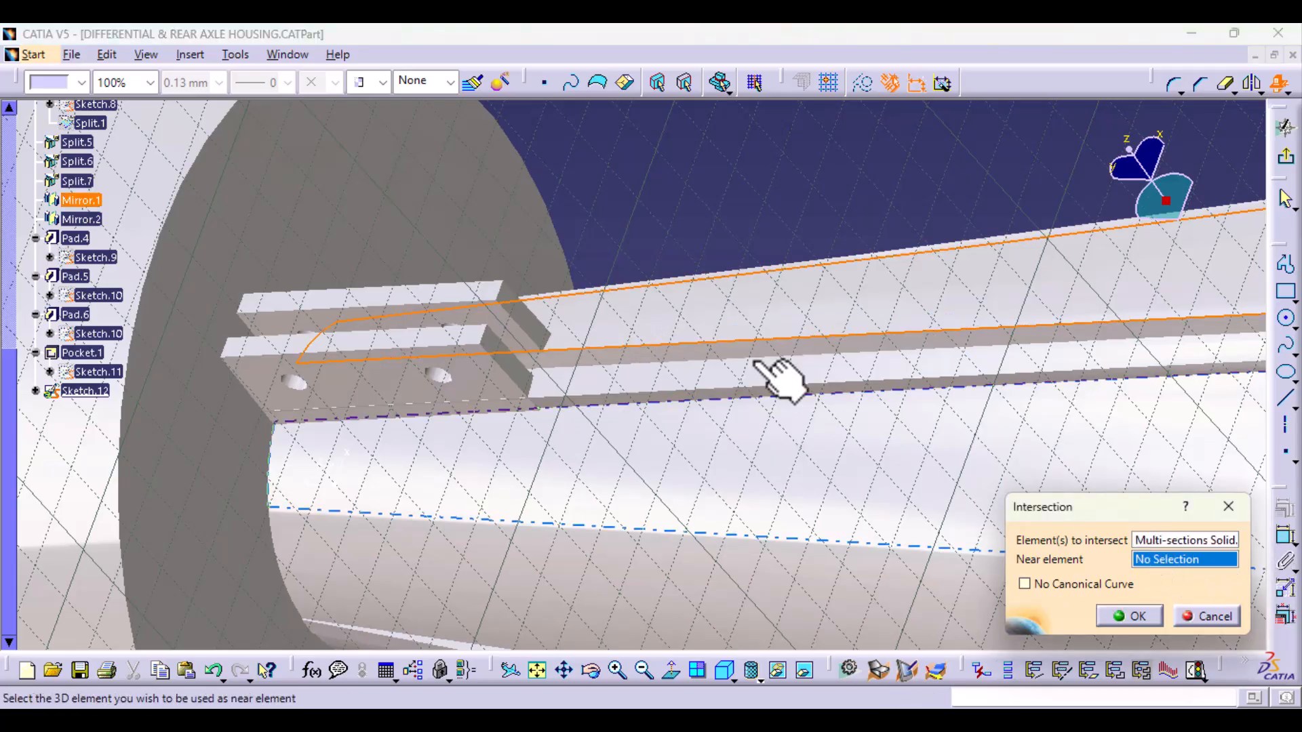
click(537, 327)
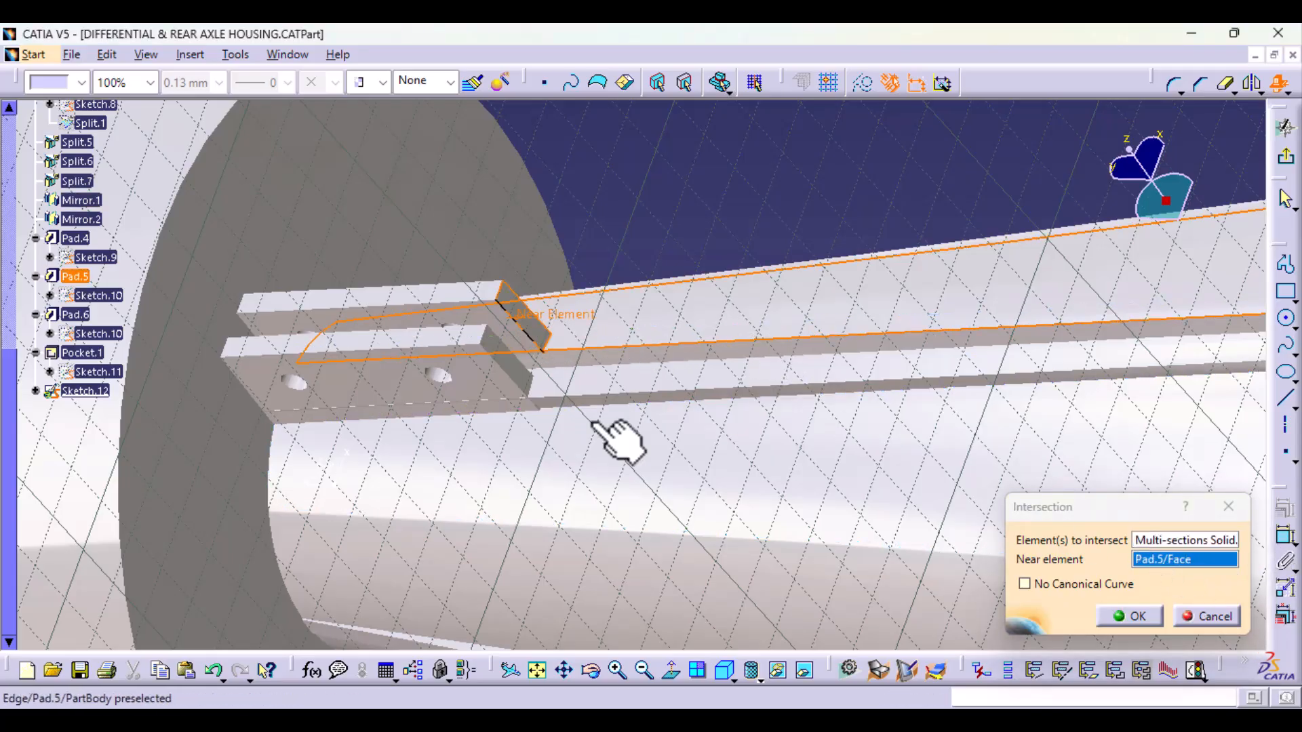
click(1150, 618)
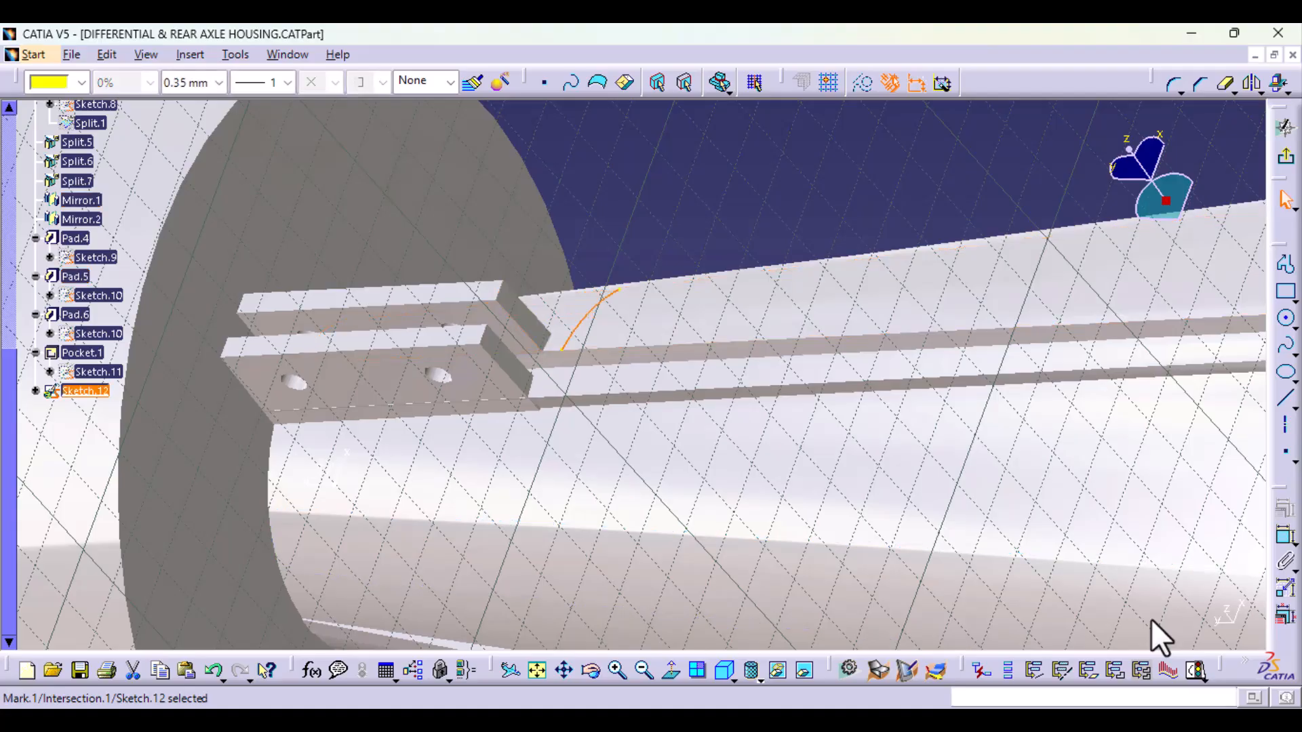
Step: Project the upper lengthwise edge of the Pad.5 plate onto the sketch plane
middle_drag(436, 416, 505, 573)
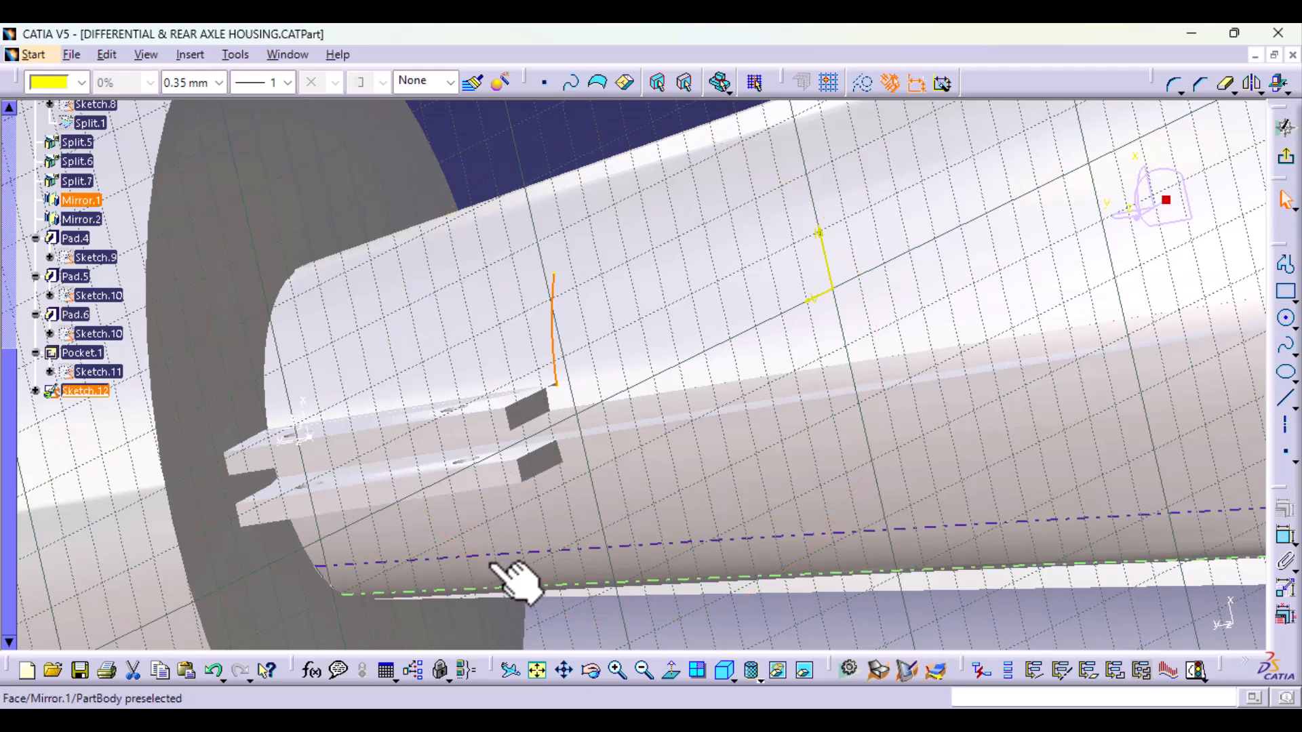
click(665, 675)
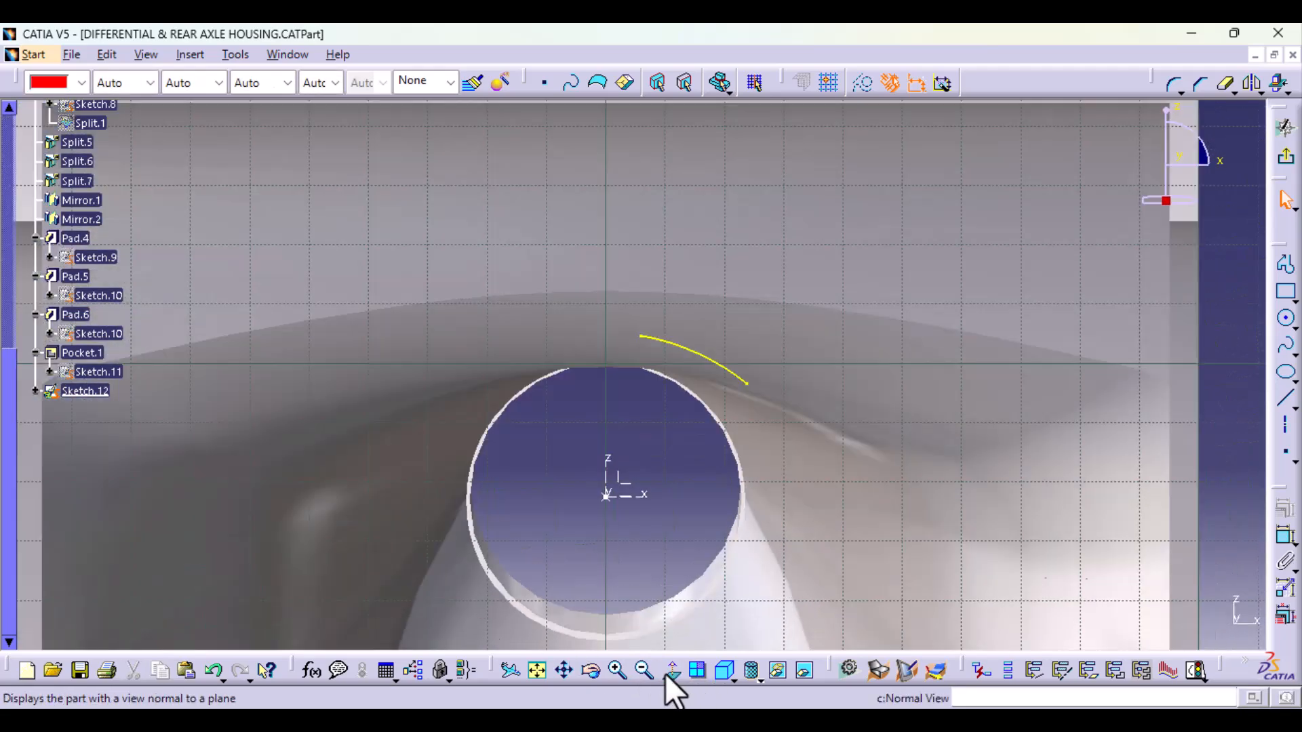
click(673, 676)
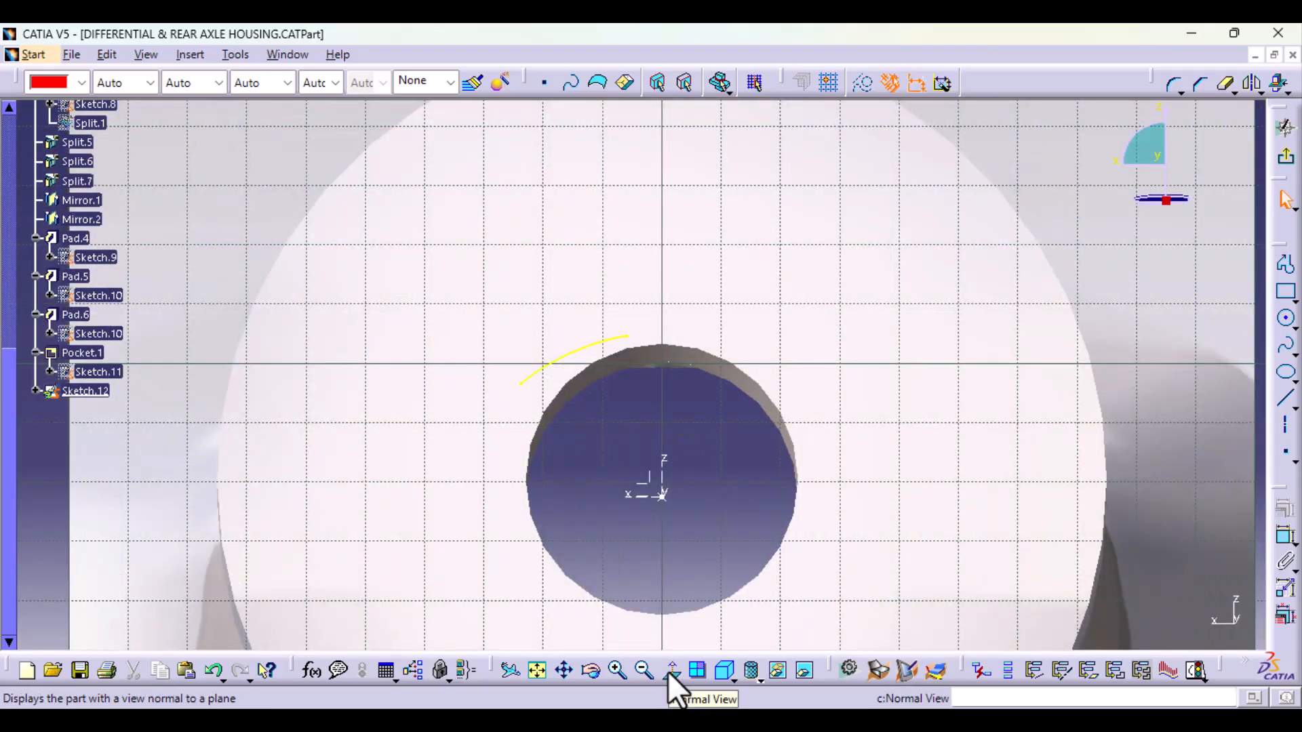
middle_drag(696, 482, 668, 638)
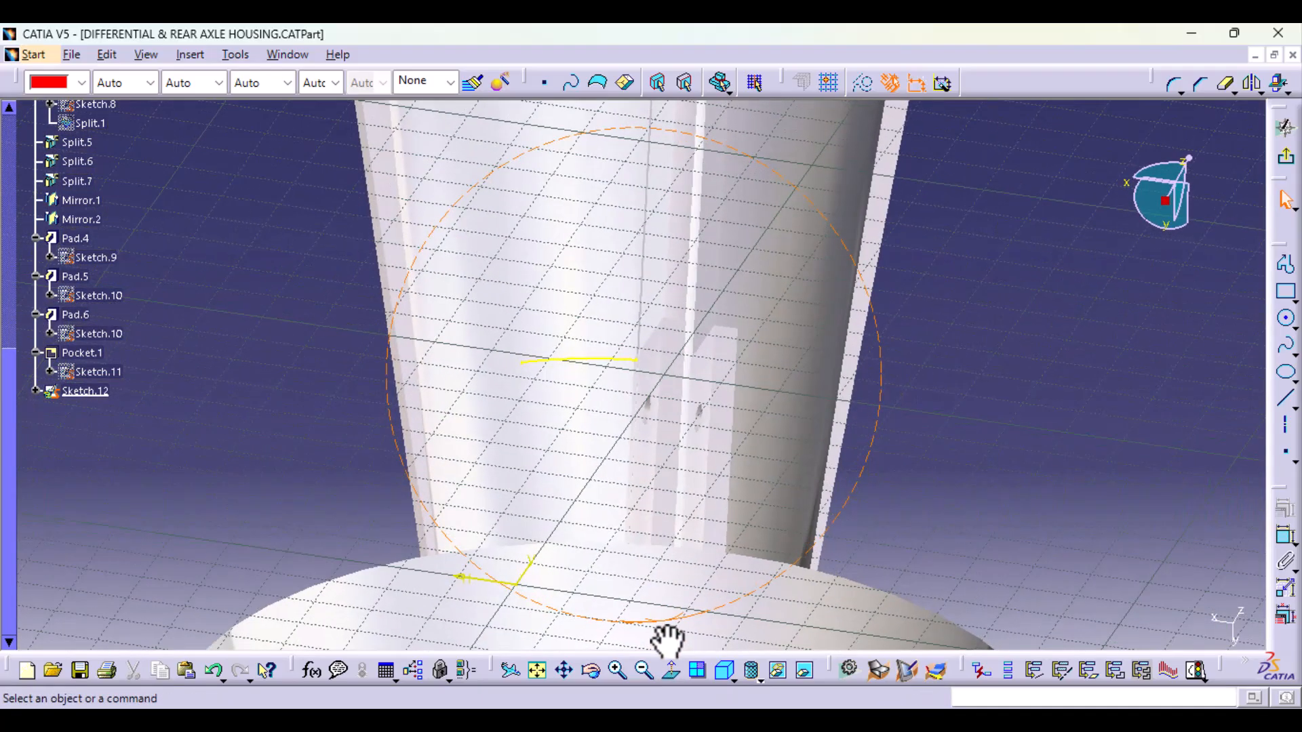
click(662, 332)
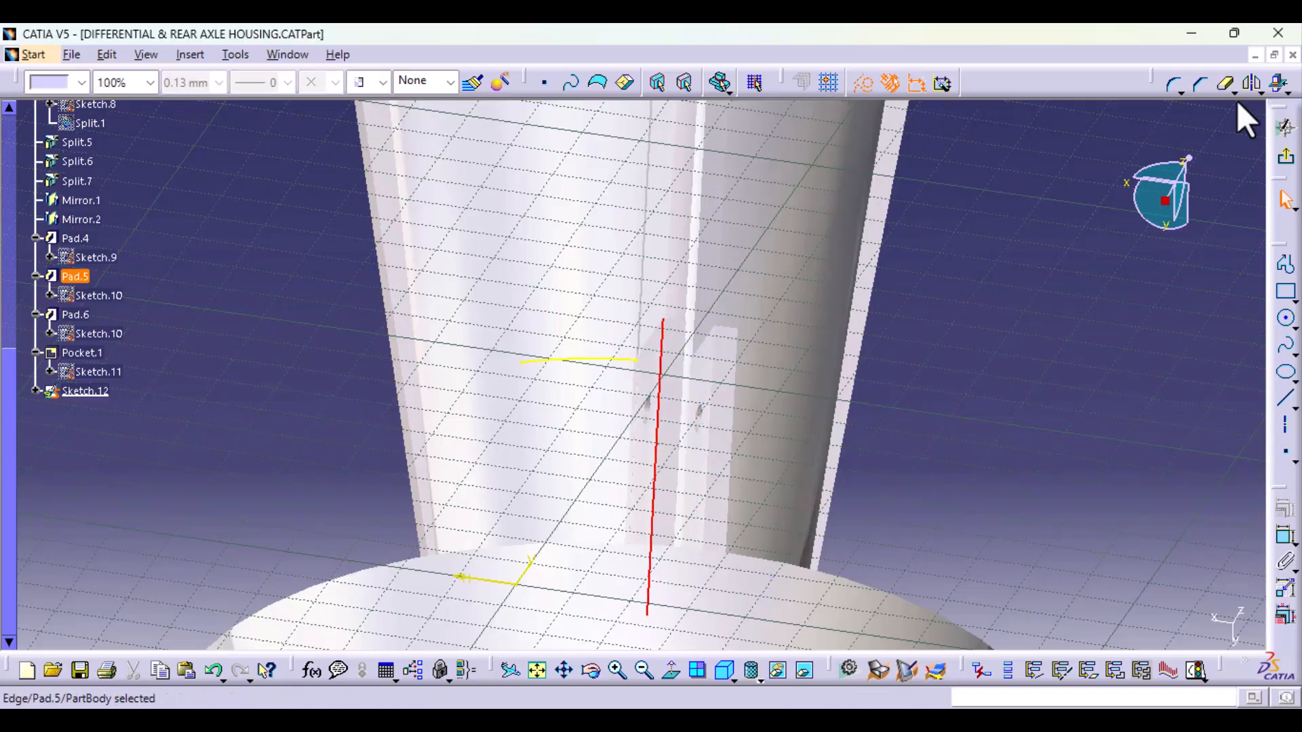
click(1280, 82)
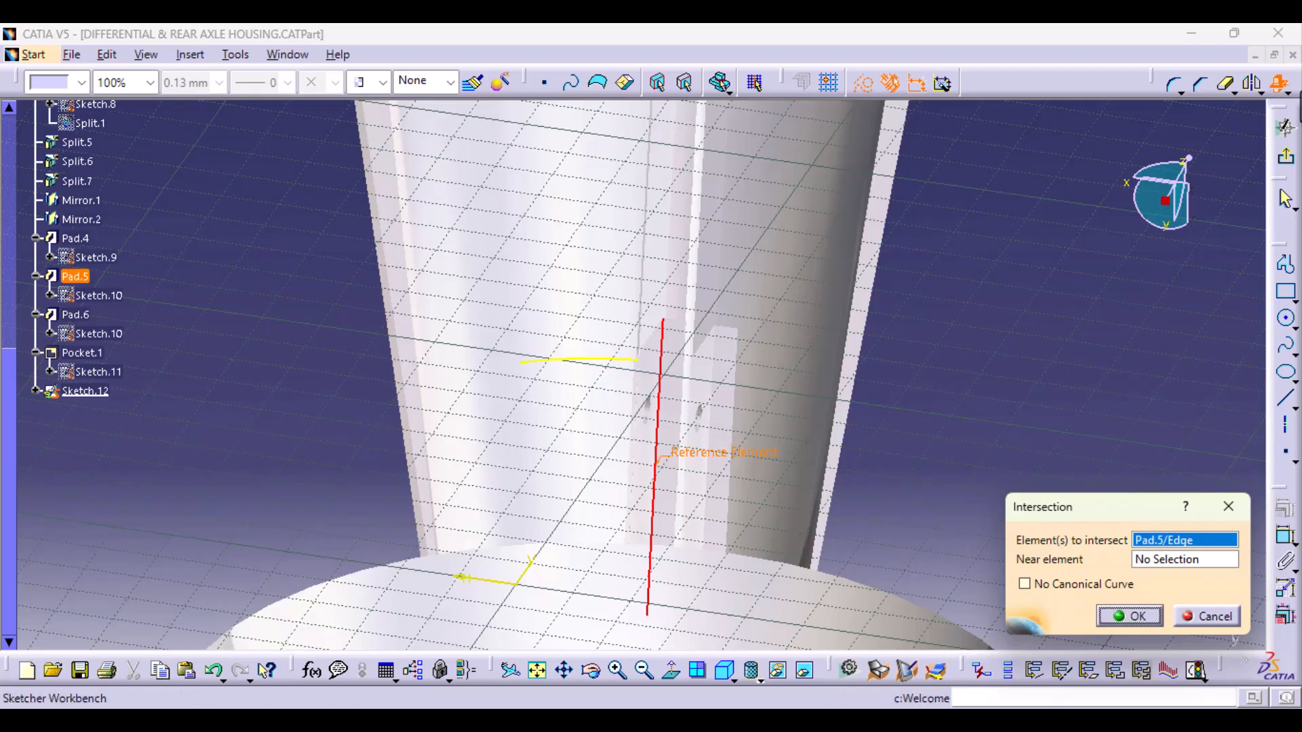
click(1228, 508)
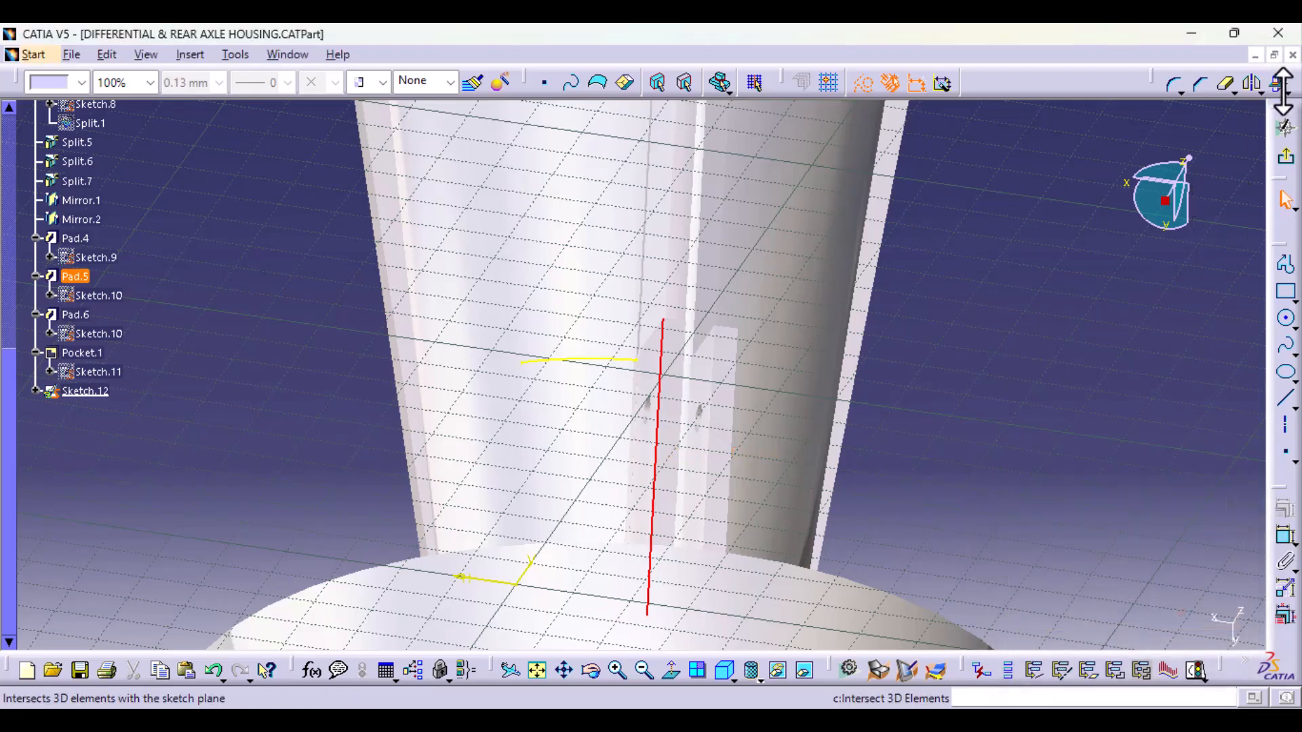
click(1285, 89)
click(1282, 117)
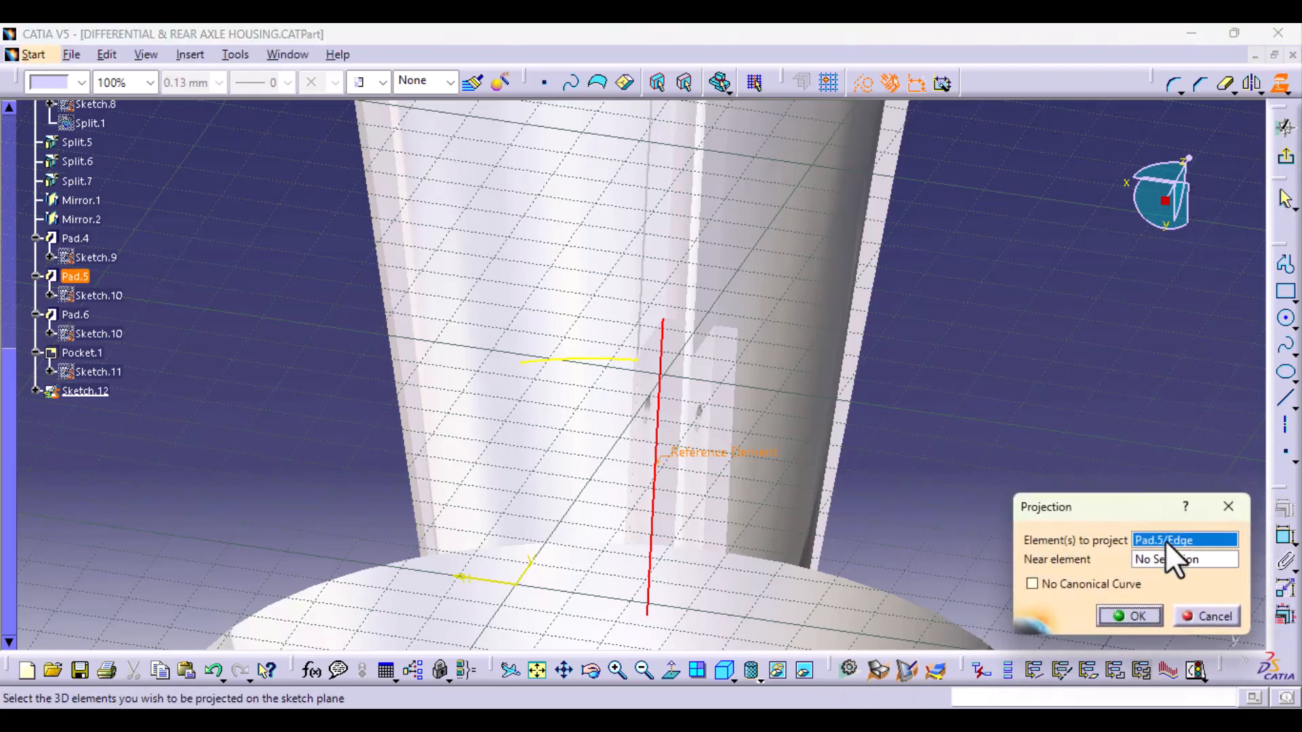
click(1133, 616)
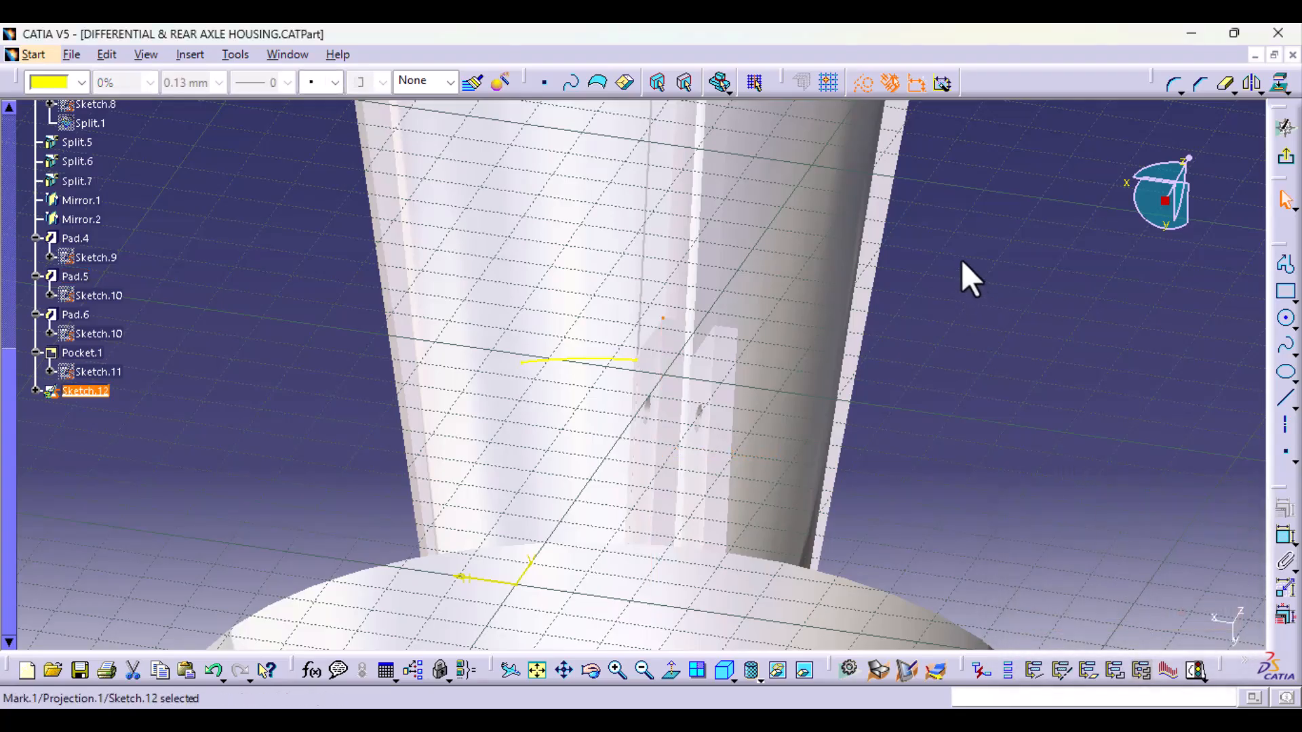
Step: Convert the projected point of the Pad.5 edge into a construction element
click(940, 182)
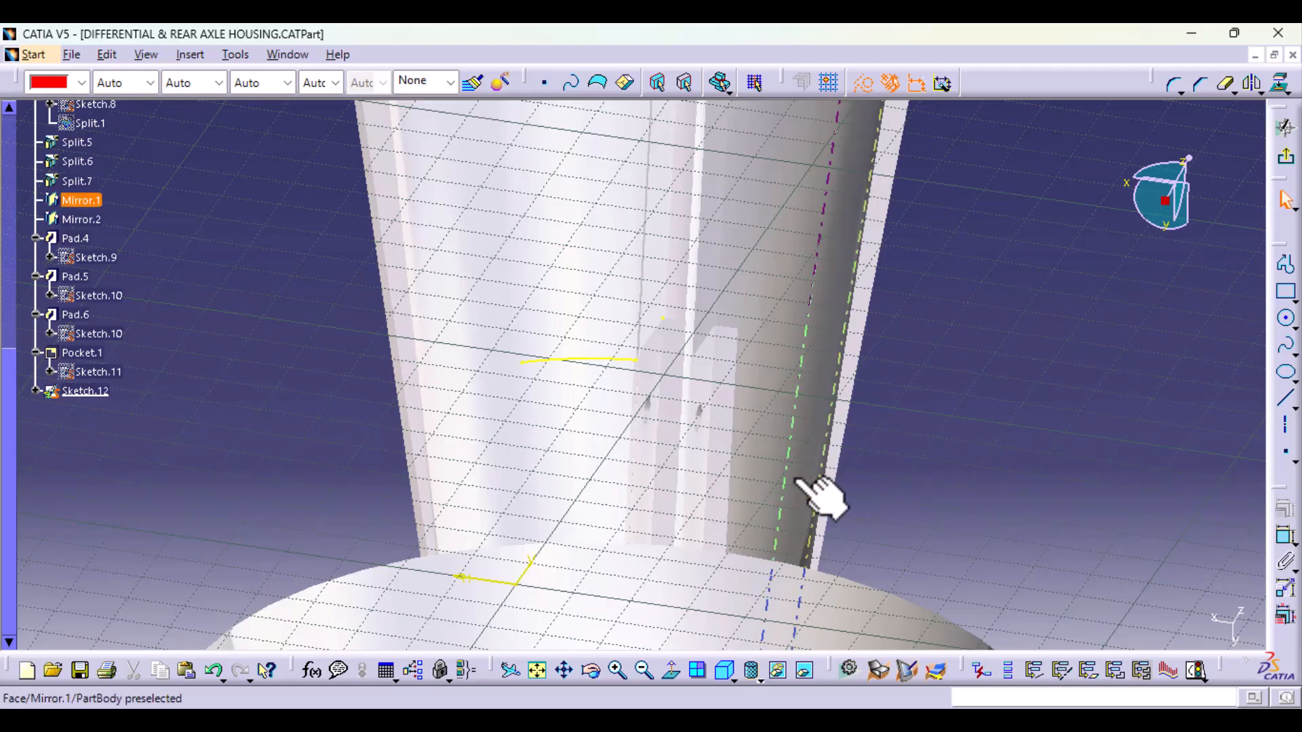
middle_drag(732, 526, 745, 468)
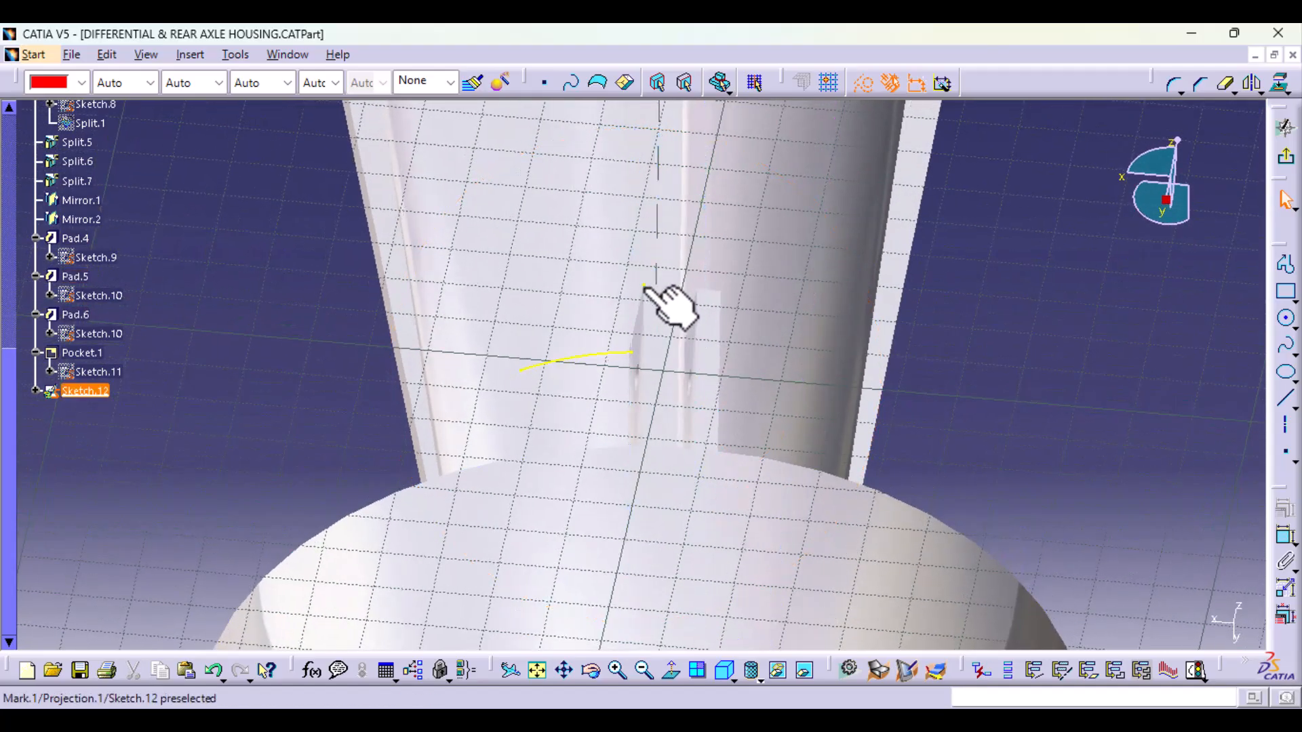
click(852, 151)
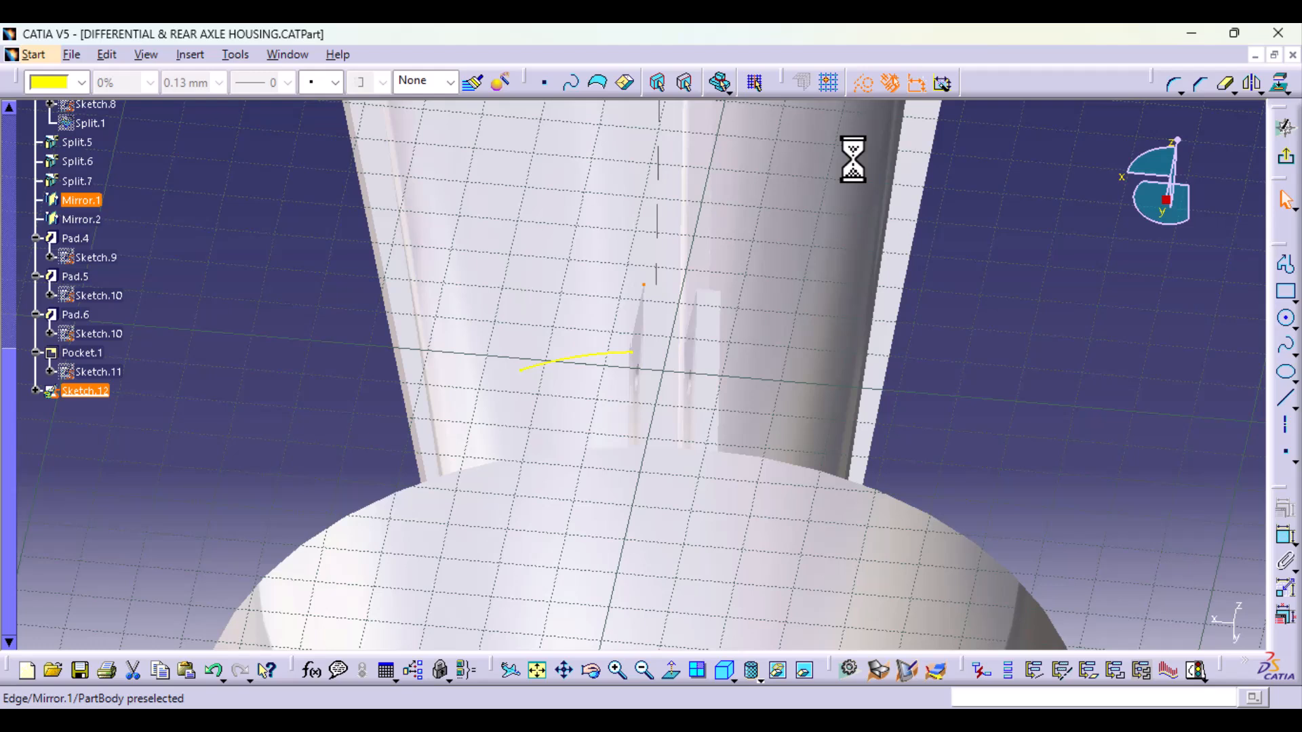
click(867, 93)
click(1114, 329)
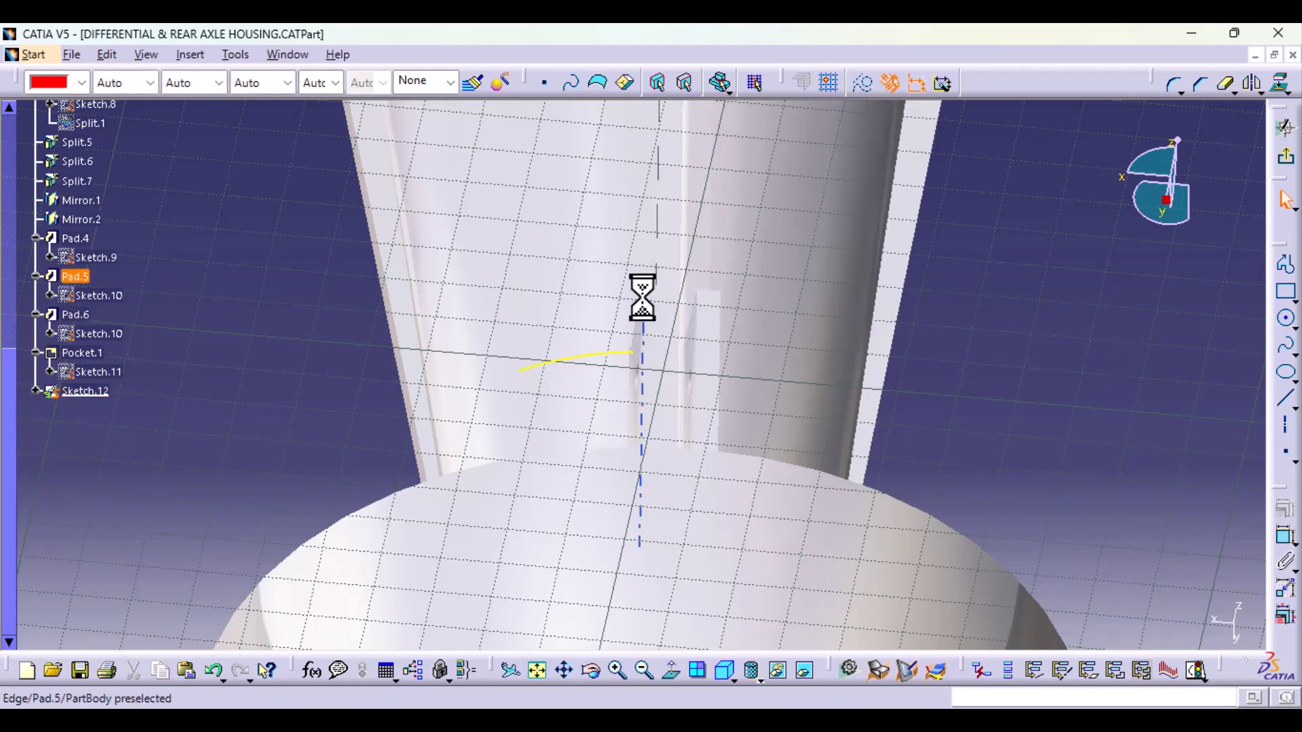
Step: Toggle the point projected from the Pad.5 edge to construction geometry and clear the selection
click(769, 201)
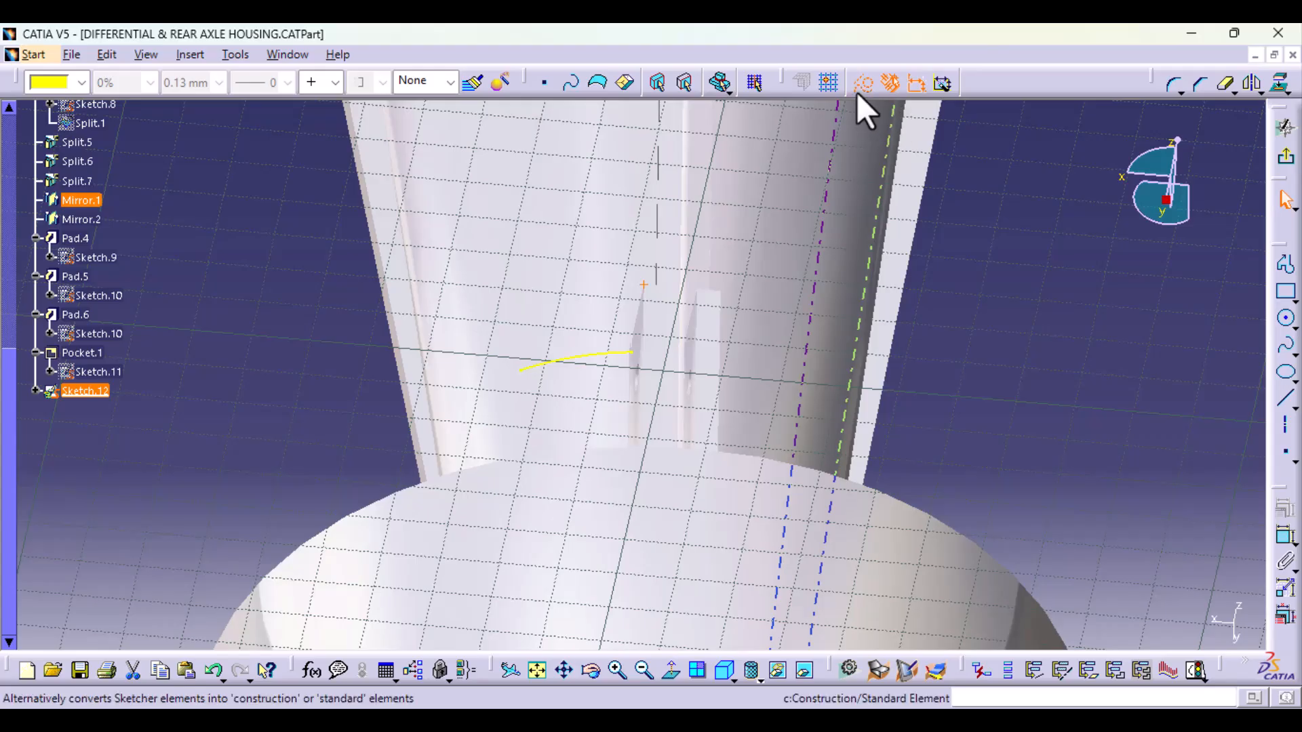
click(859, 95)
click(1012, 320)
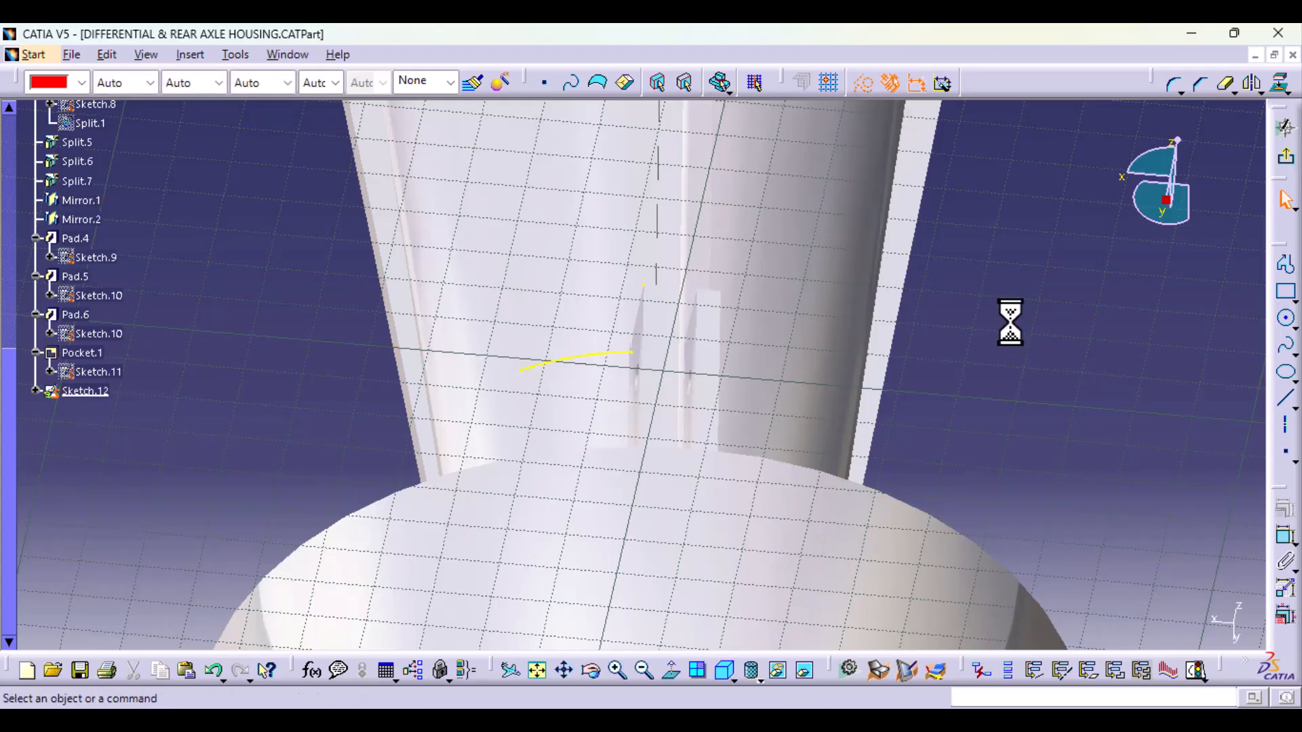
Step: Draw a two-line profile in standard geometry from the intersection arc's inner endpoint up to the construction point and down to its outer endpoint
click(669, 671)
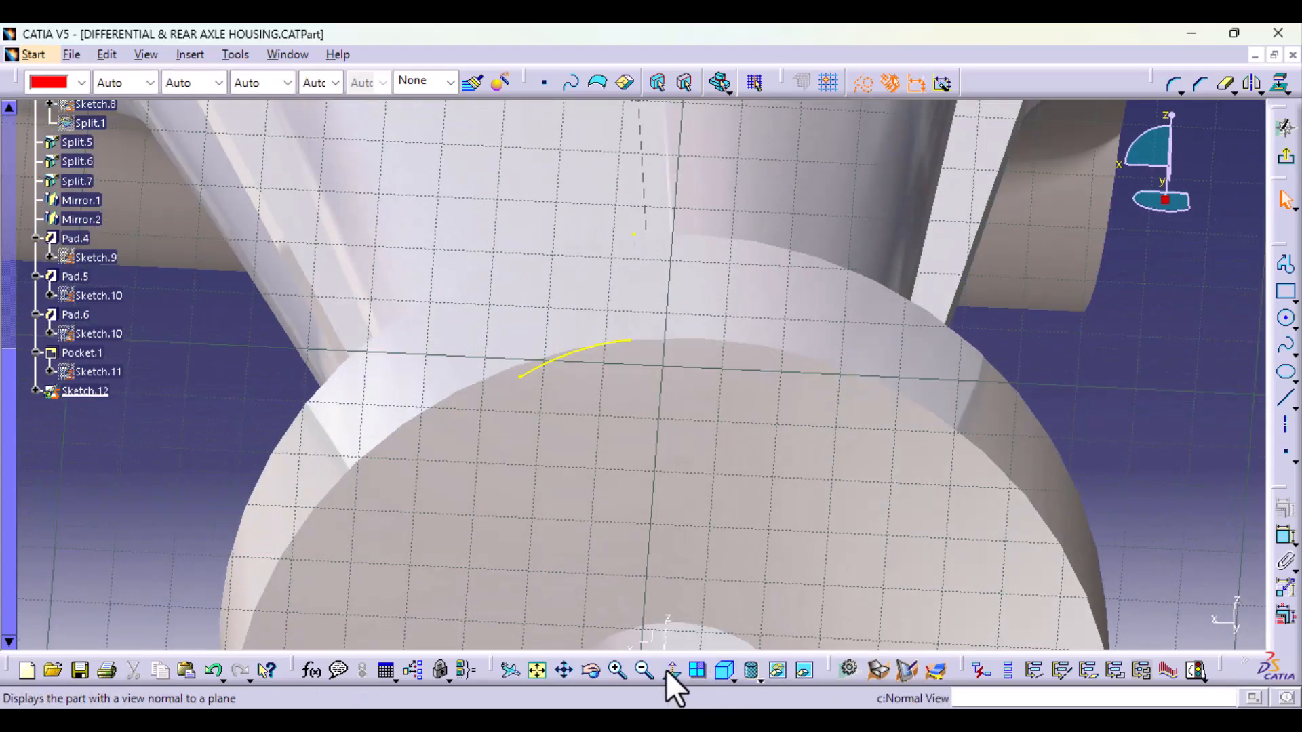
click(1287, 266)
mouse_move(590, 495)
middle_down()
mouse_move(617, 355)
mouse_move(671, 482)
mouse_move(708, 714)
middle_up()
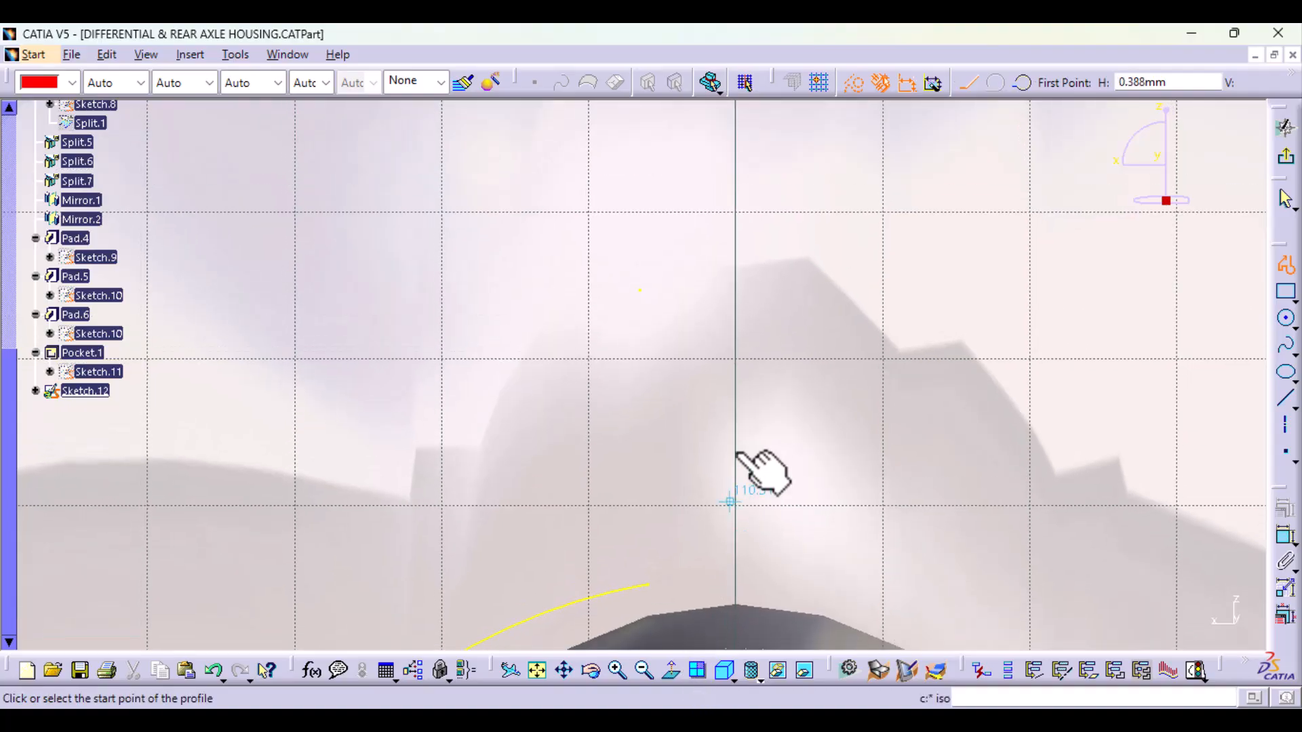
mouse_move(735, 451)
middle_down()
mouse_move(725, 538)
mouse_move(723, 521)
middle_up()
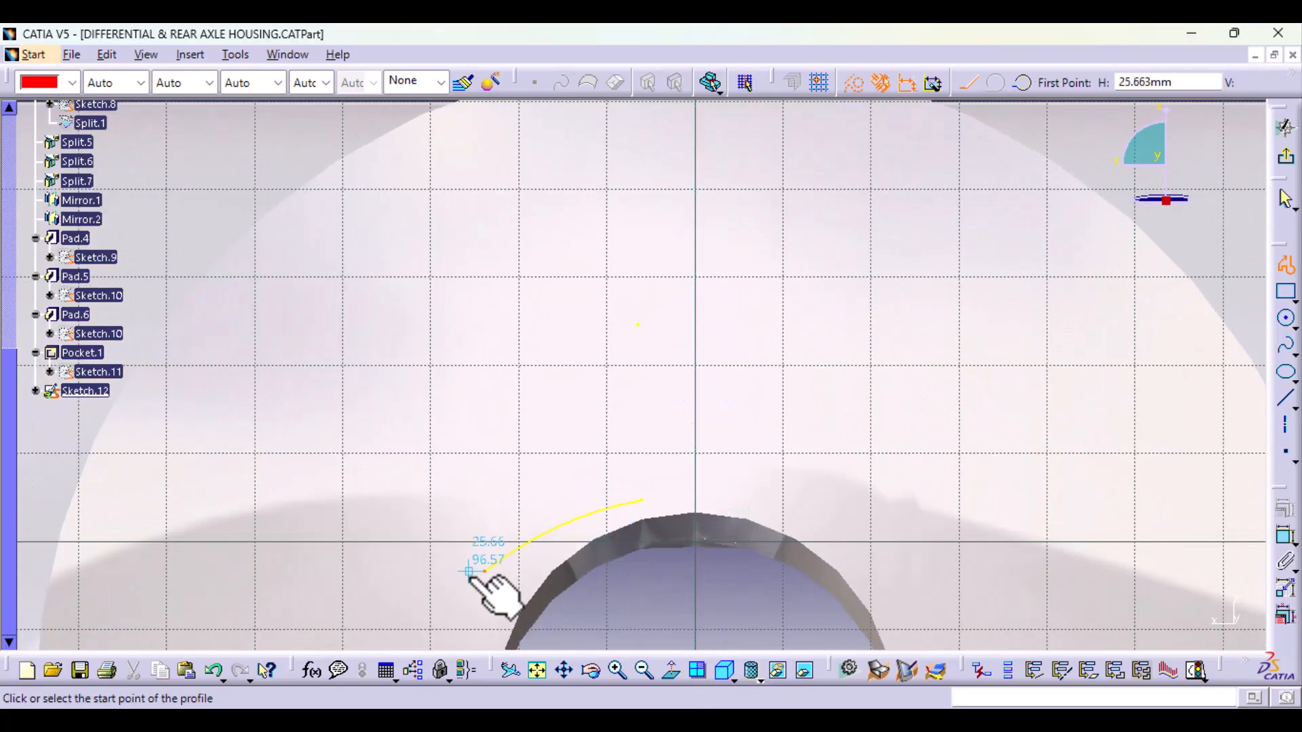
click(643, 502)
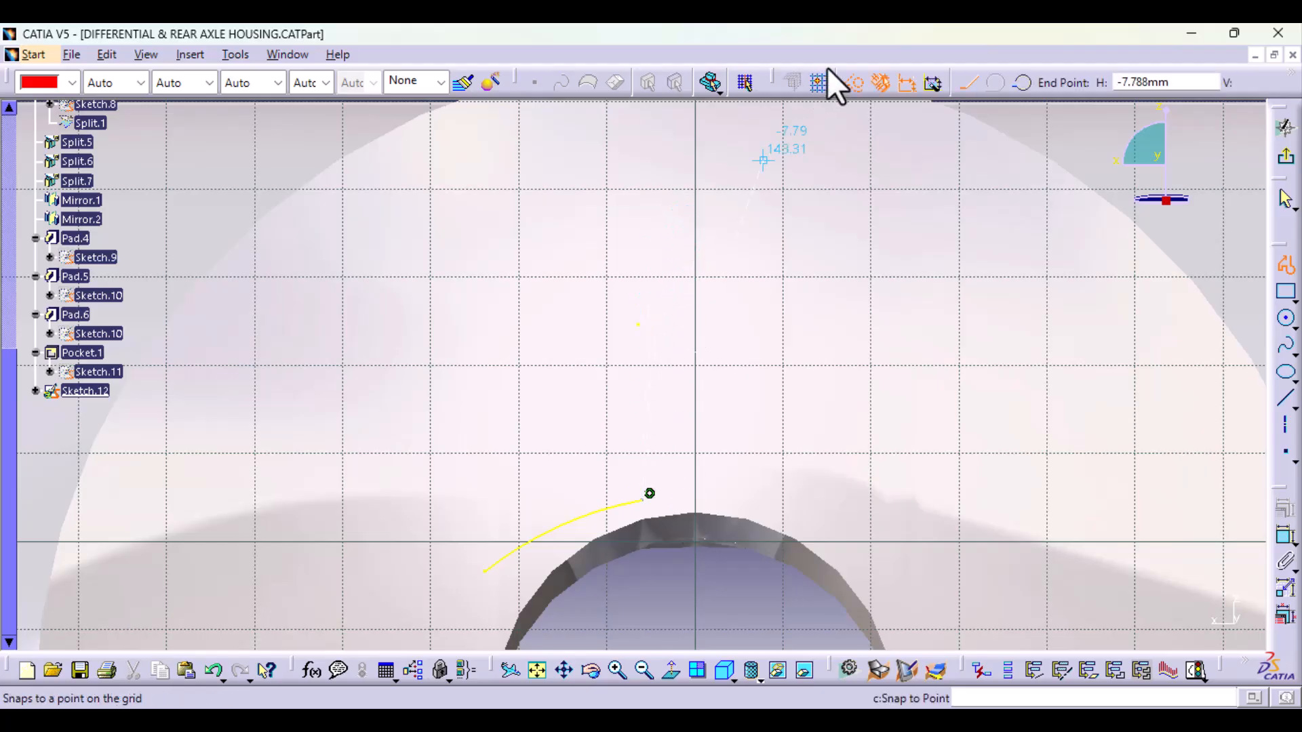
middle_drag(672, 346, 678, 390)
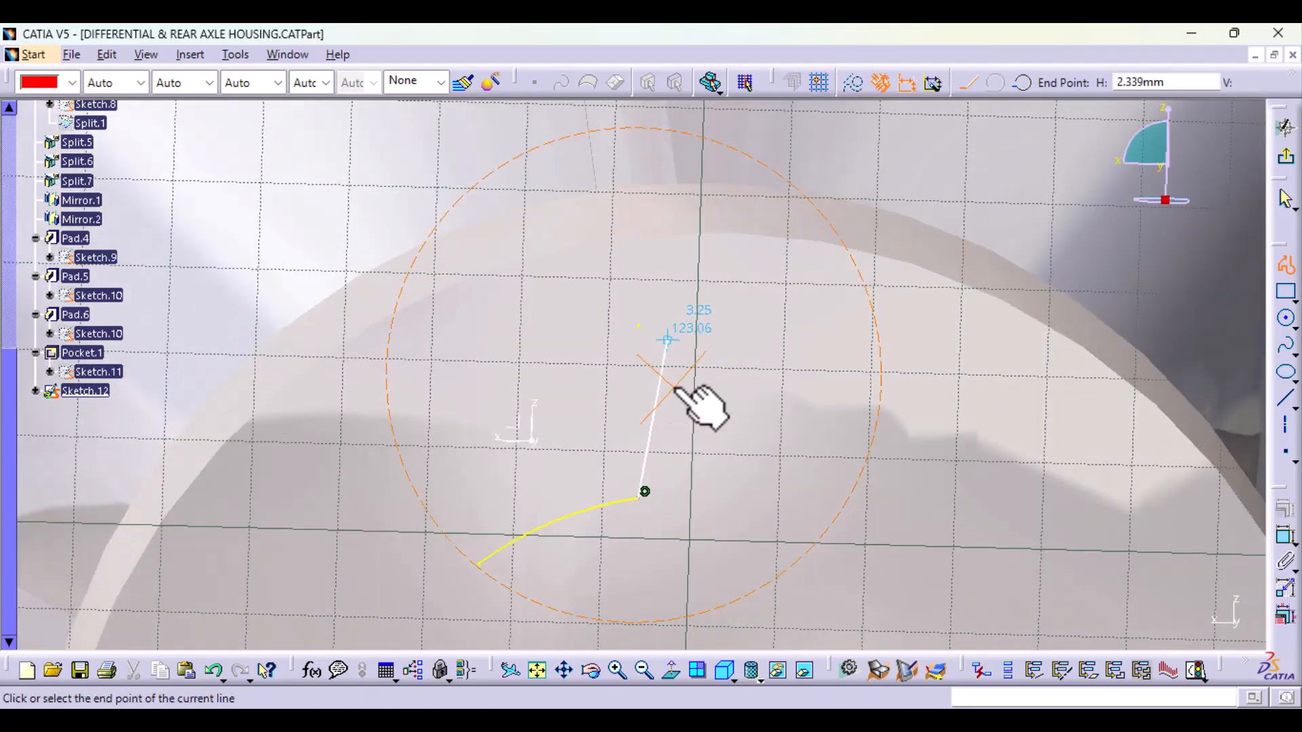
click(639, 326)
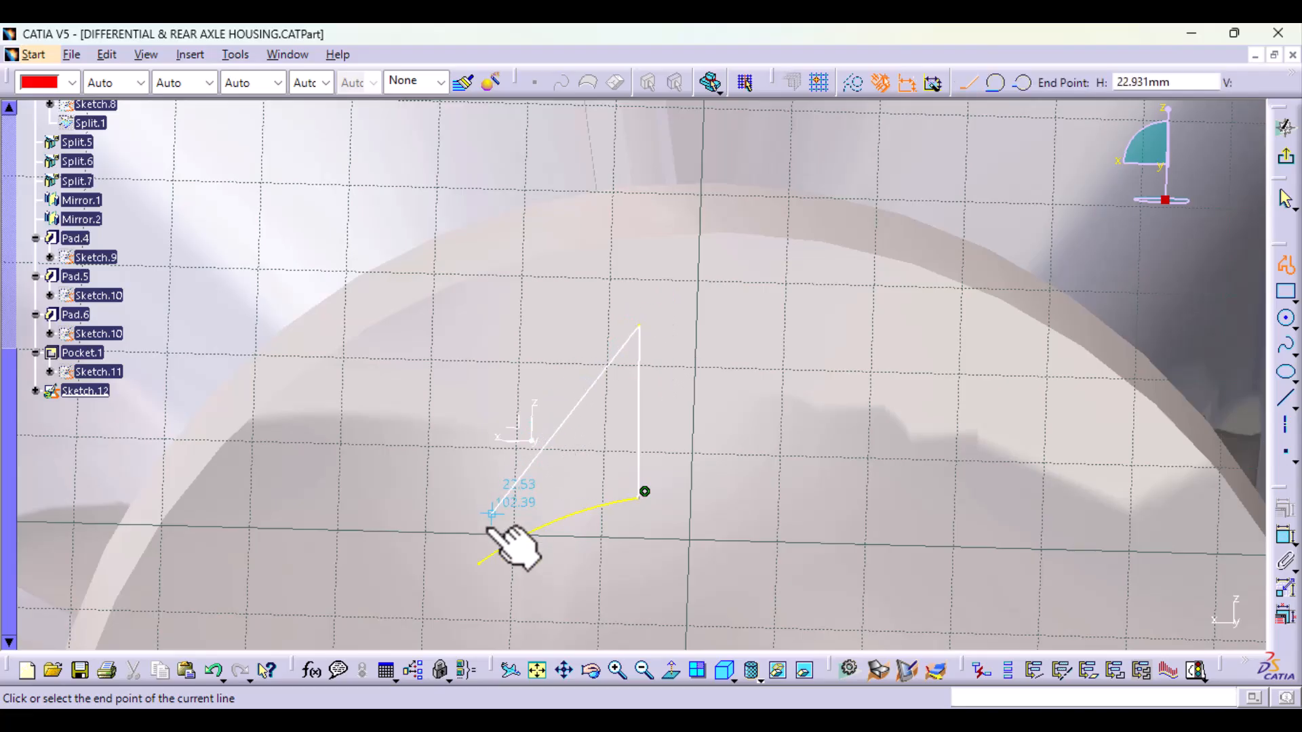
click(479, 563)
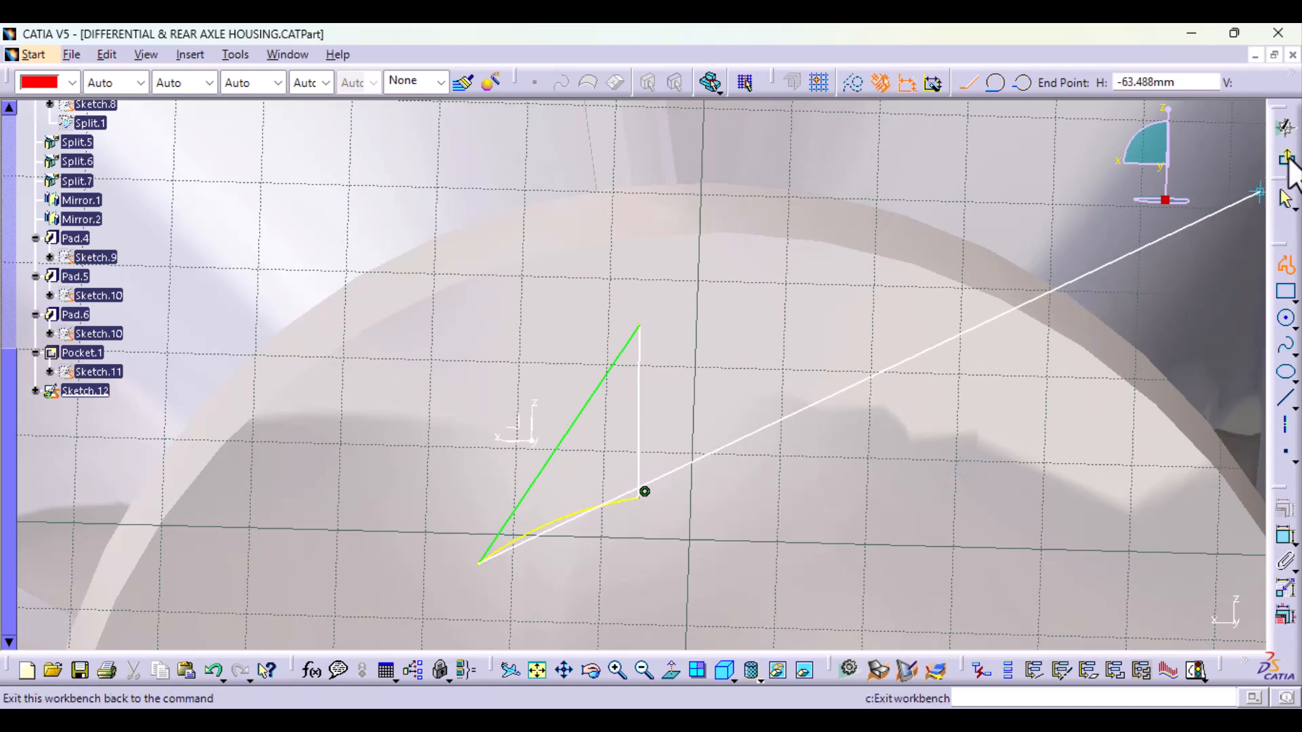
click(1284, 273)
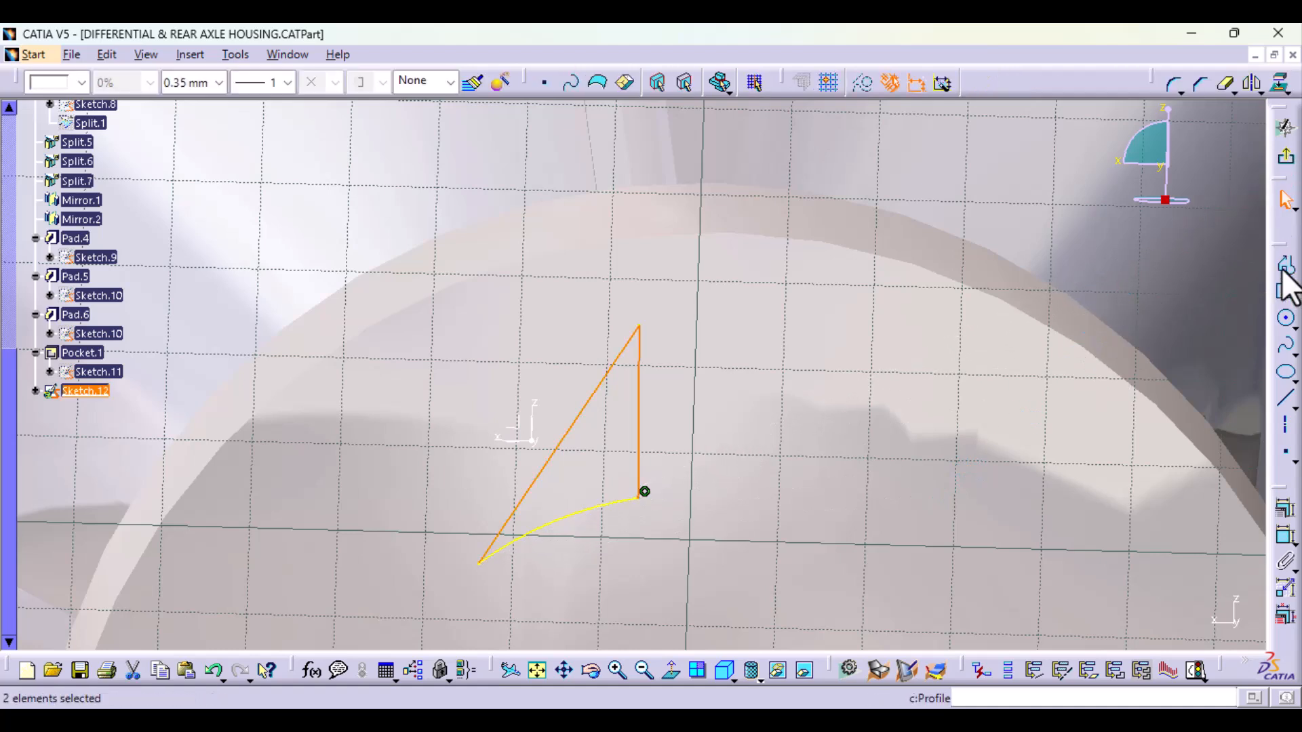
Step: Exit the sketch and start a Pad from the closed triangular profile at the end of the Pad.5 plate
click(1288, 162)
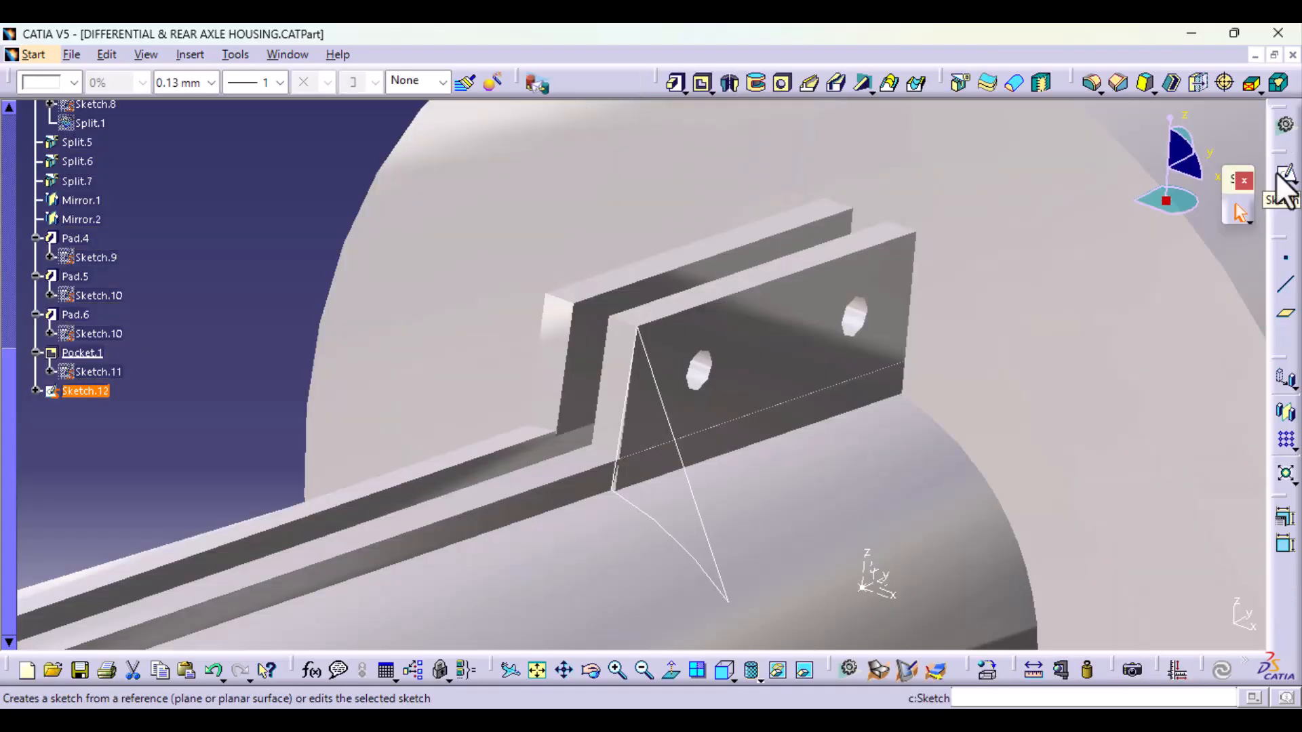
middle_drag(619, 532, 546, 522)
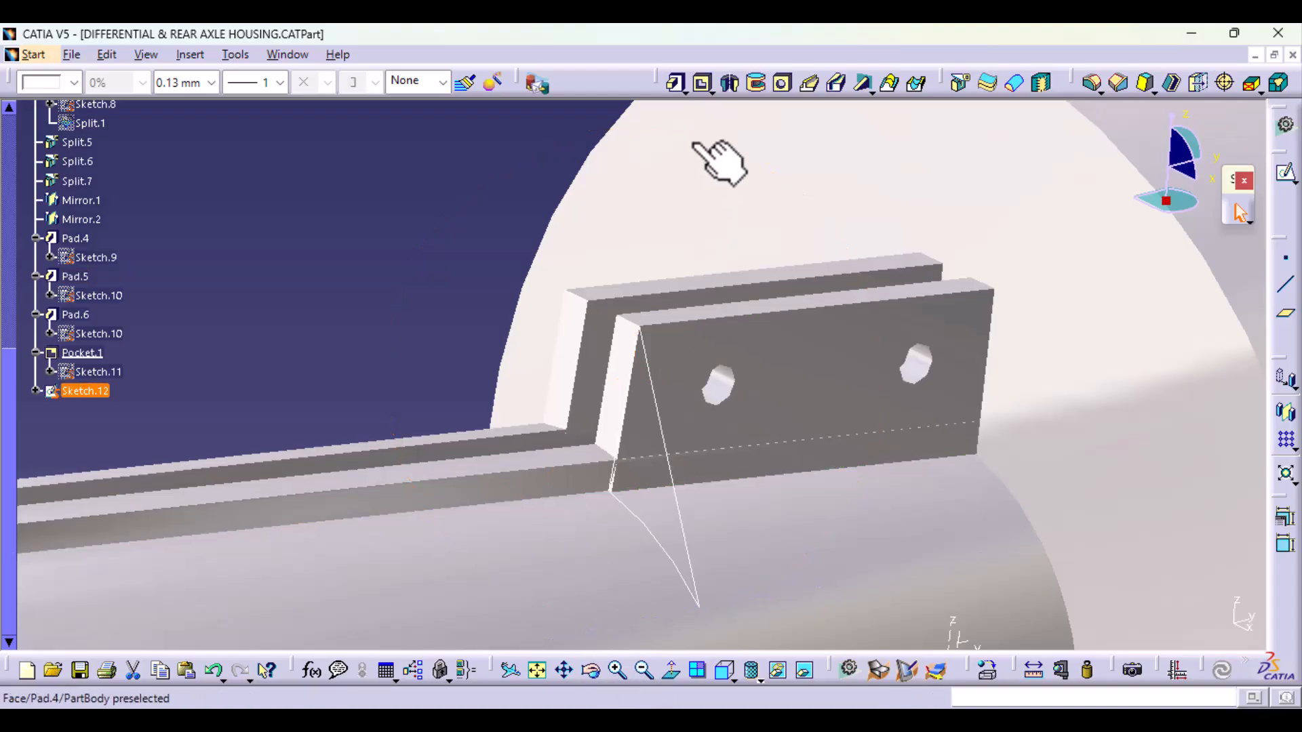
click(676, 83)
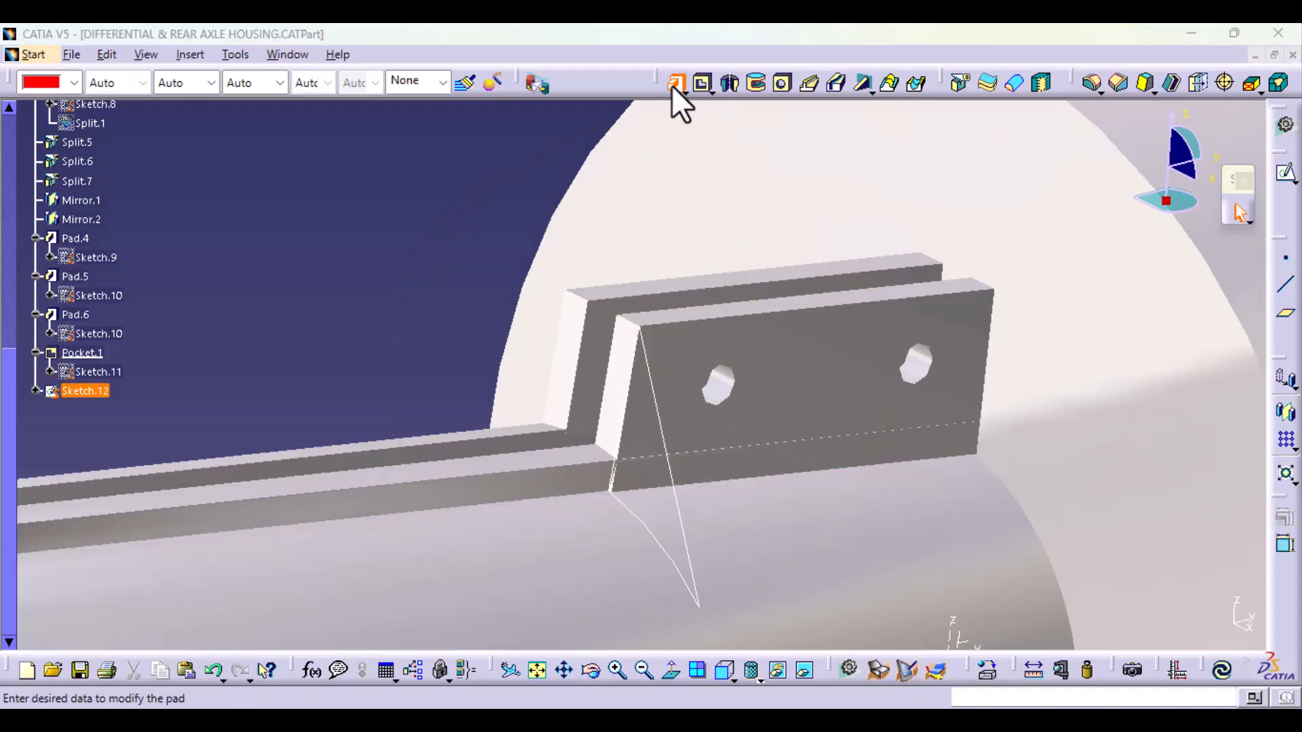
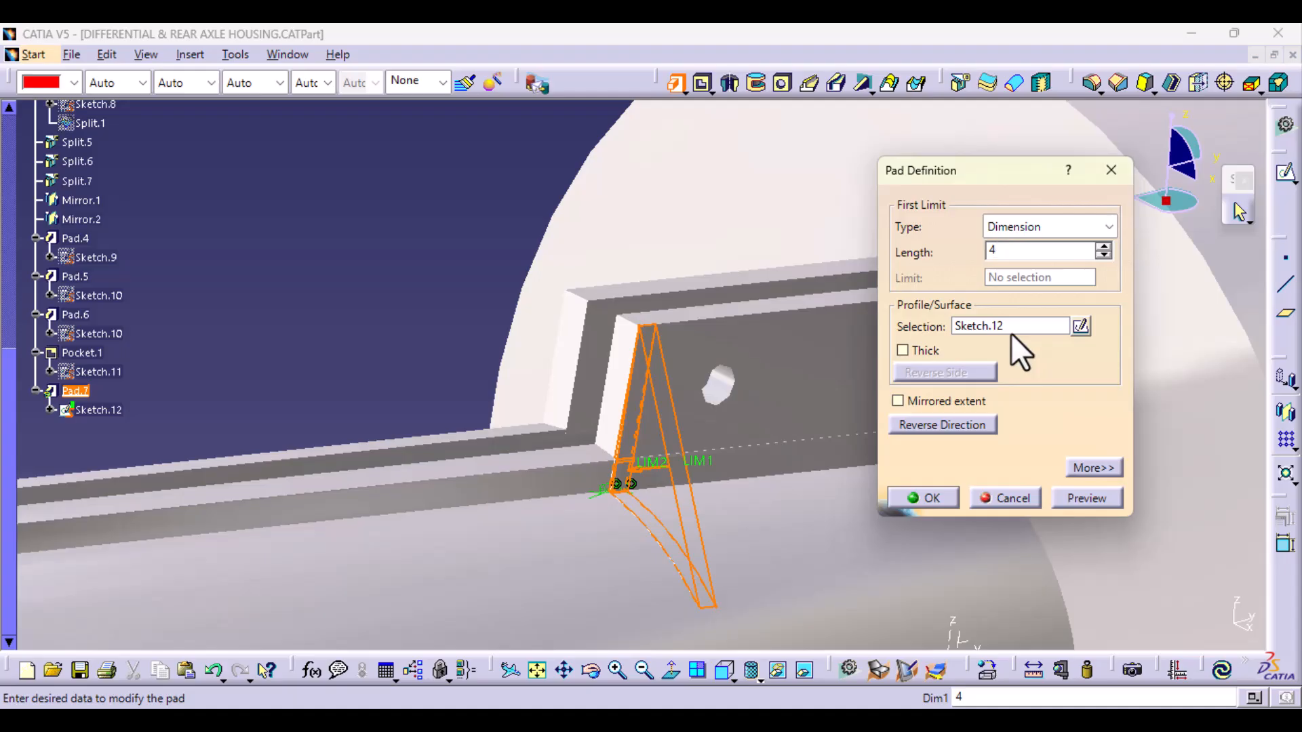
Step: Extrude the triangular profile 4 mm along the lower edge of the Pad.5 plate in the reversed direction and clear the selection
click(1094, 468)
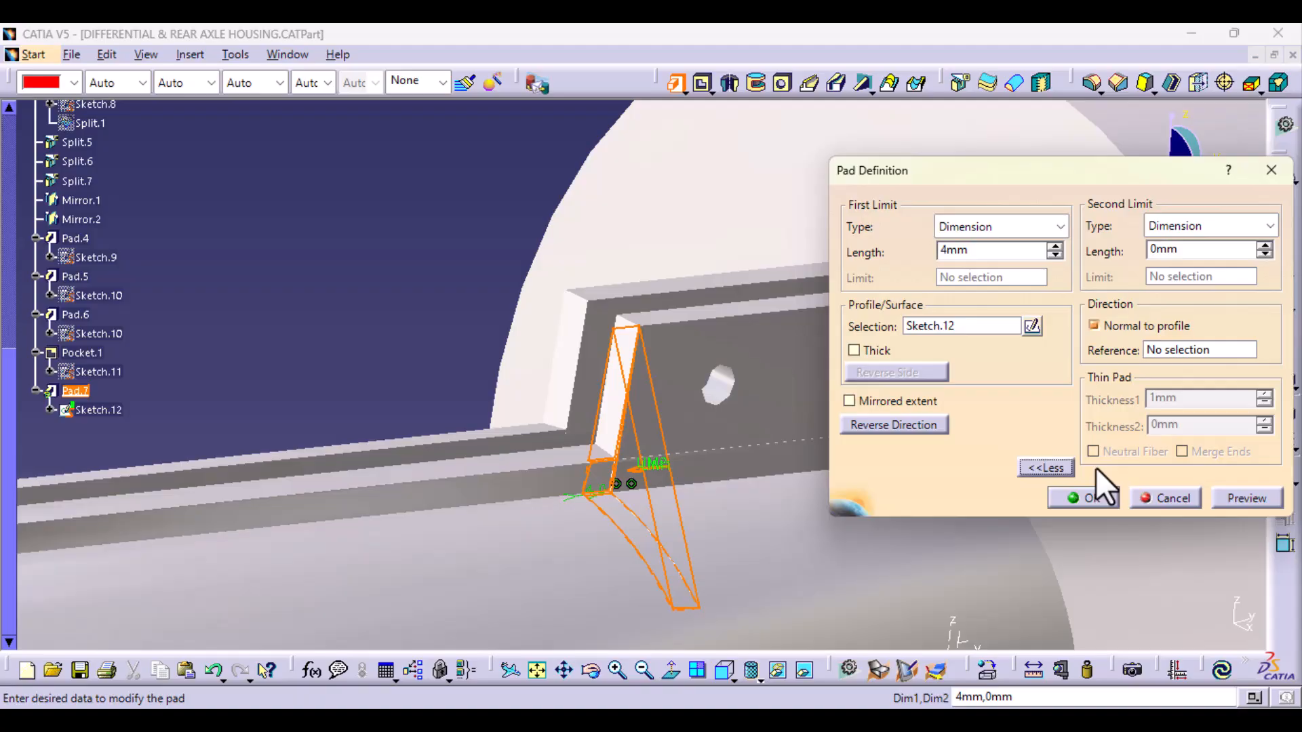
click(1095, 327)
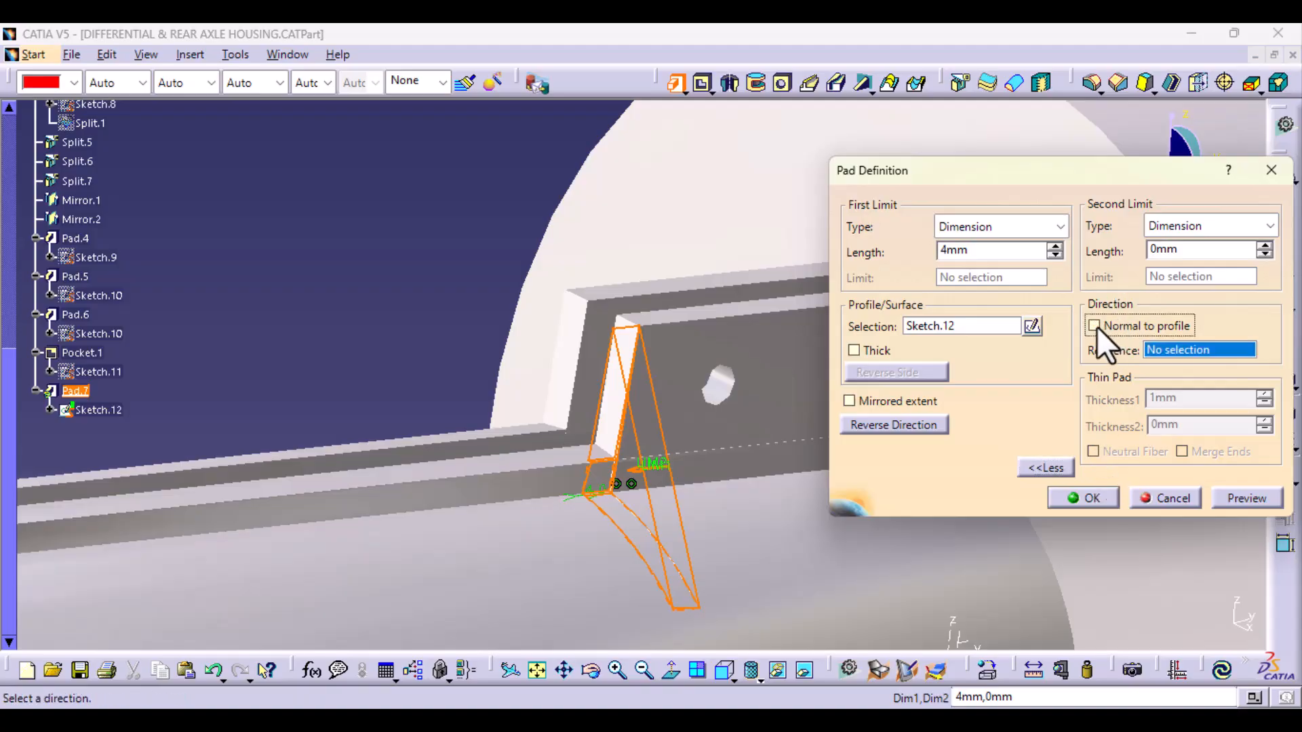
click(716, 479)
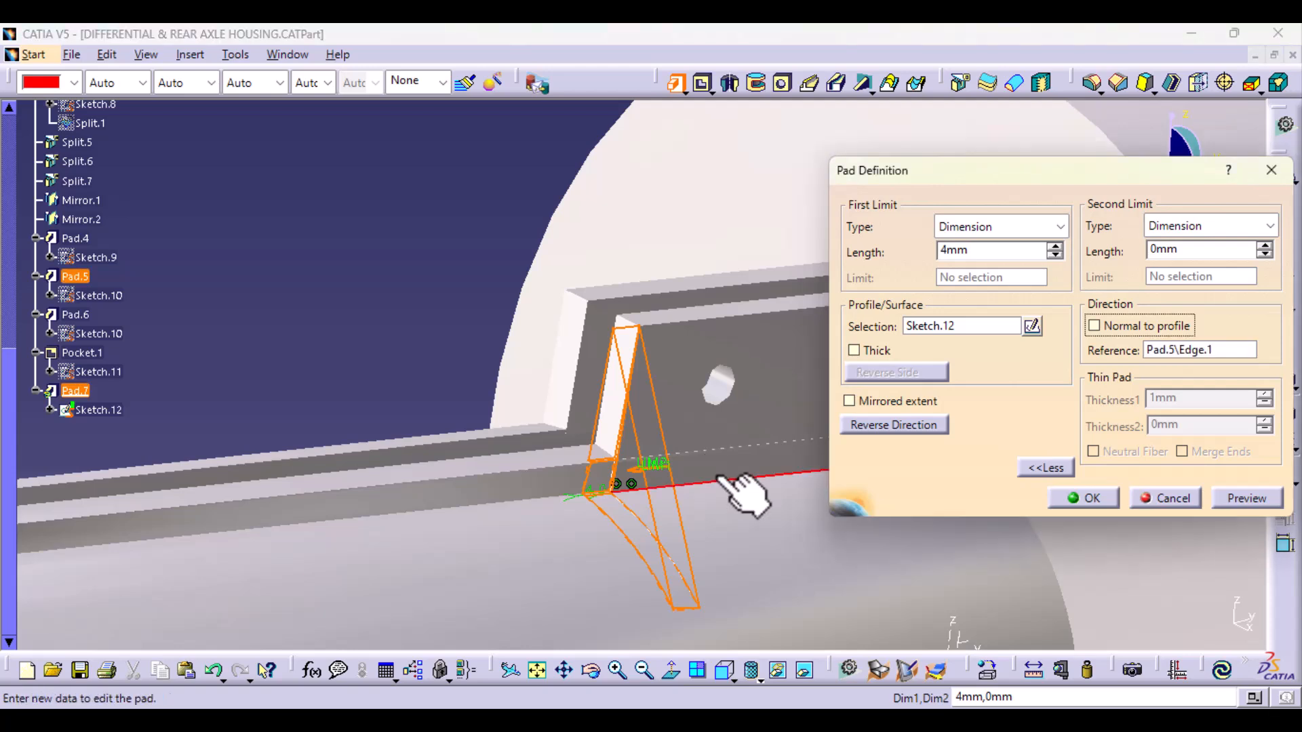
middle_drag(779, 571, 604, 488)
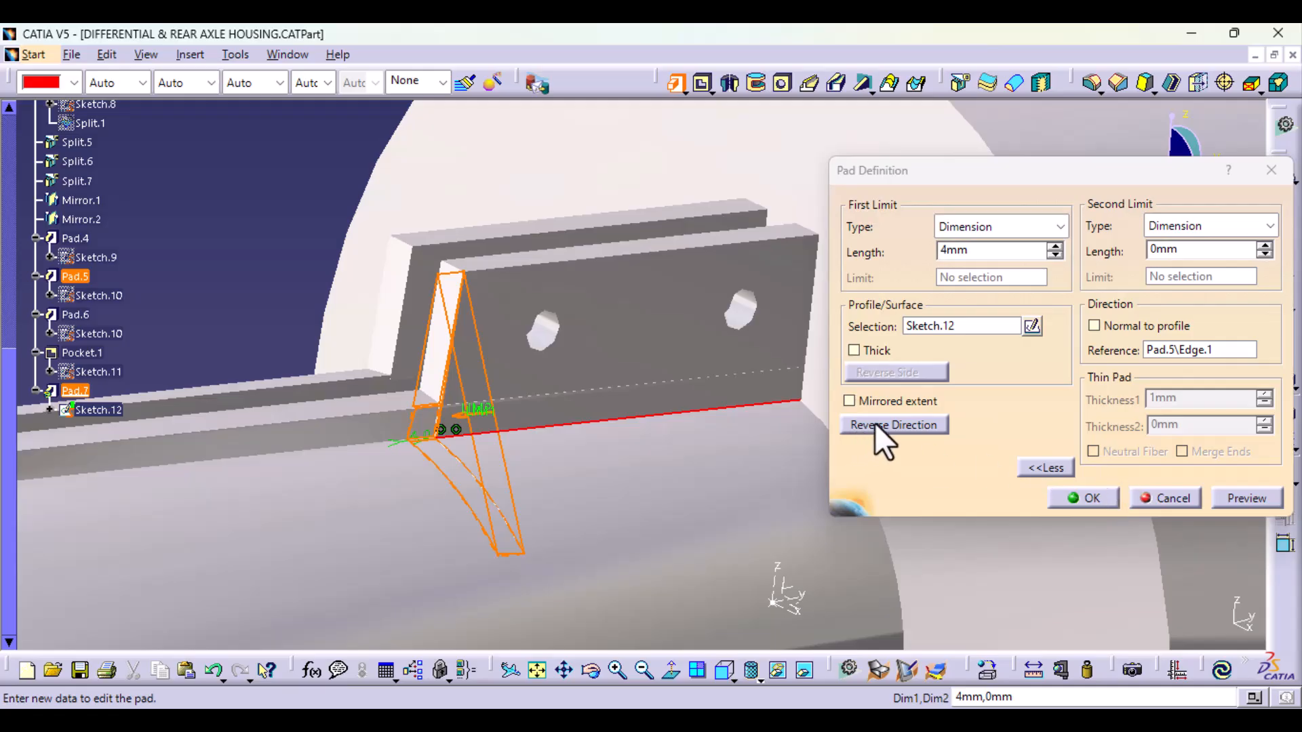
click(898, 431)
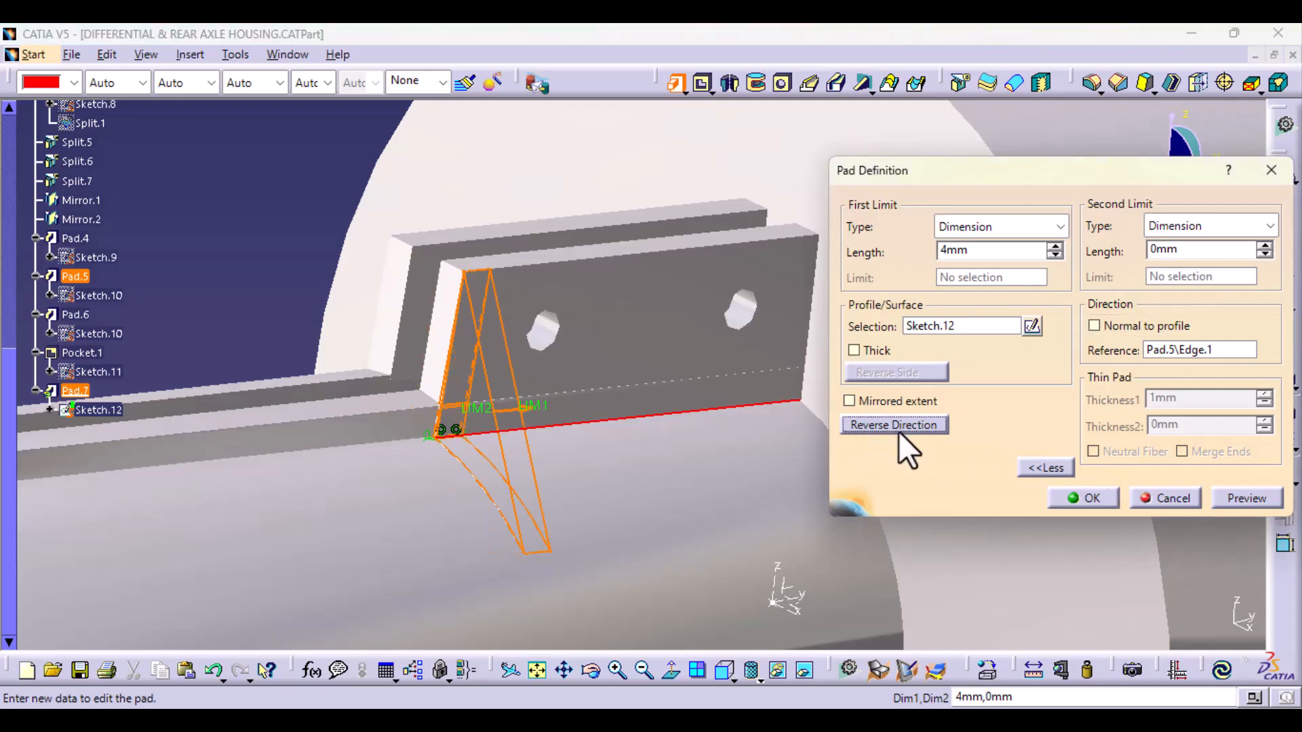
click(1243, 500)
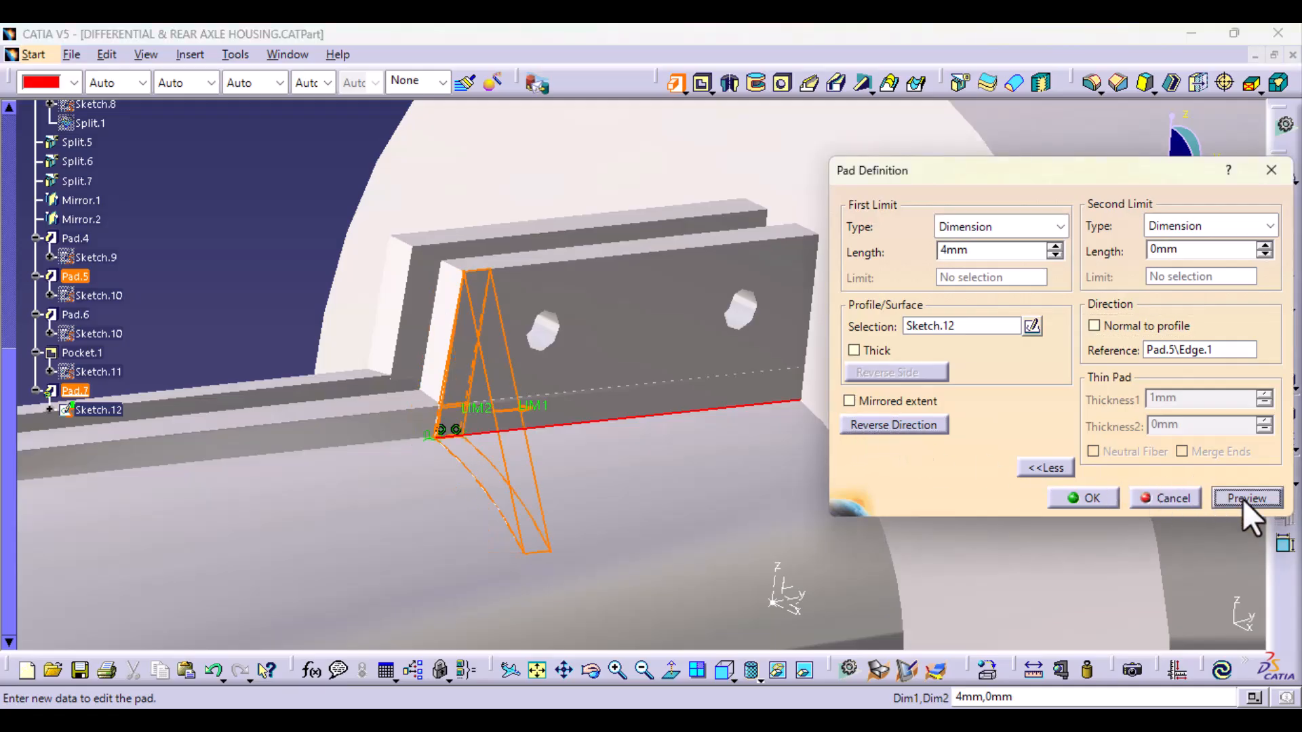
click(1085, 499)
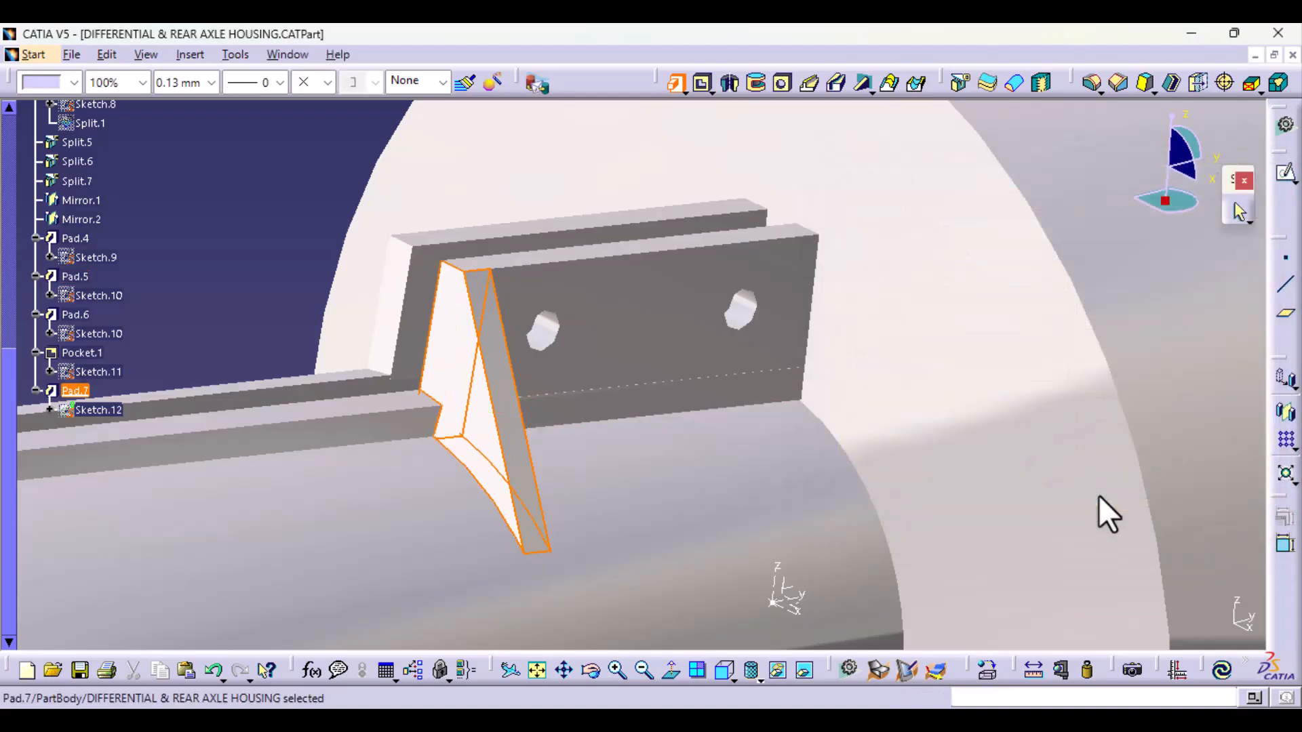
click(232, 261)
Step: Start a second Pad from Sketch.12, directed along the upper edge of the Pad.5 plate instead of normal to the profile, and reverse its direction
middle_drag(451, 500, 455, 535)
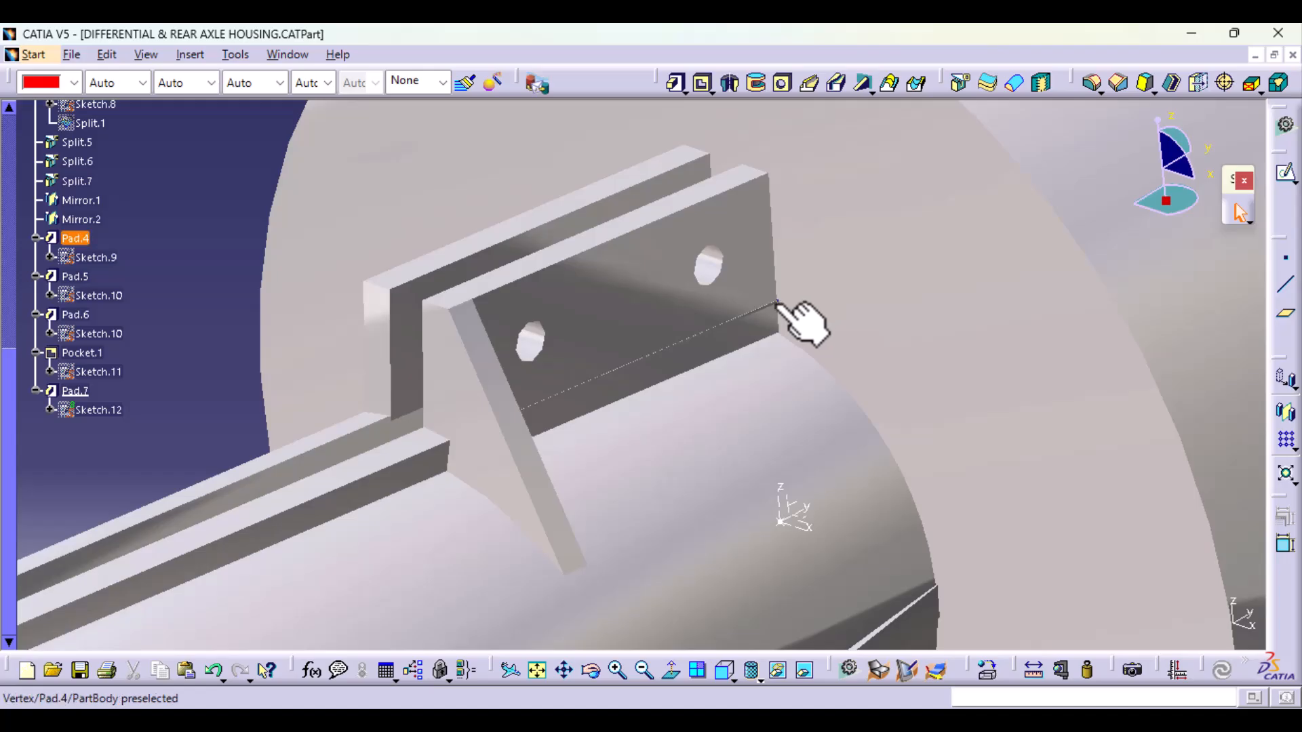
click(95, 410)
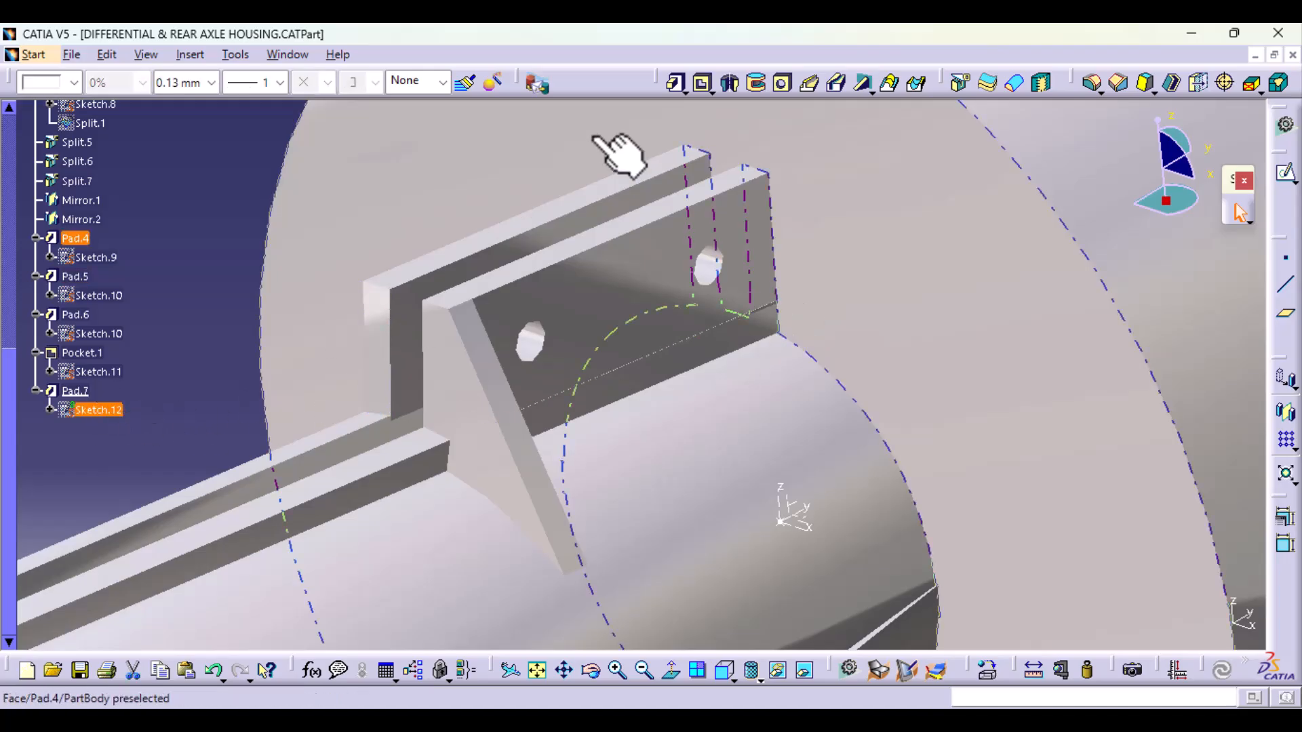
click(675, 83)
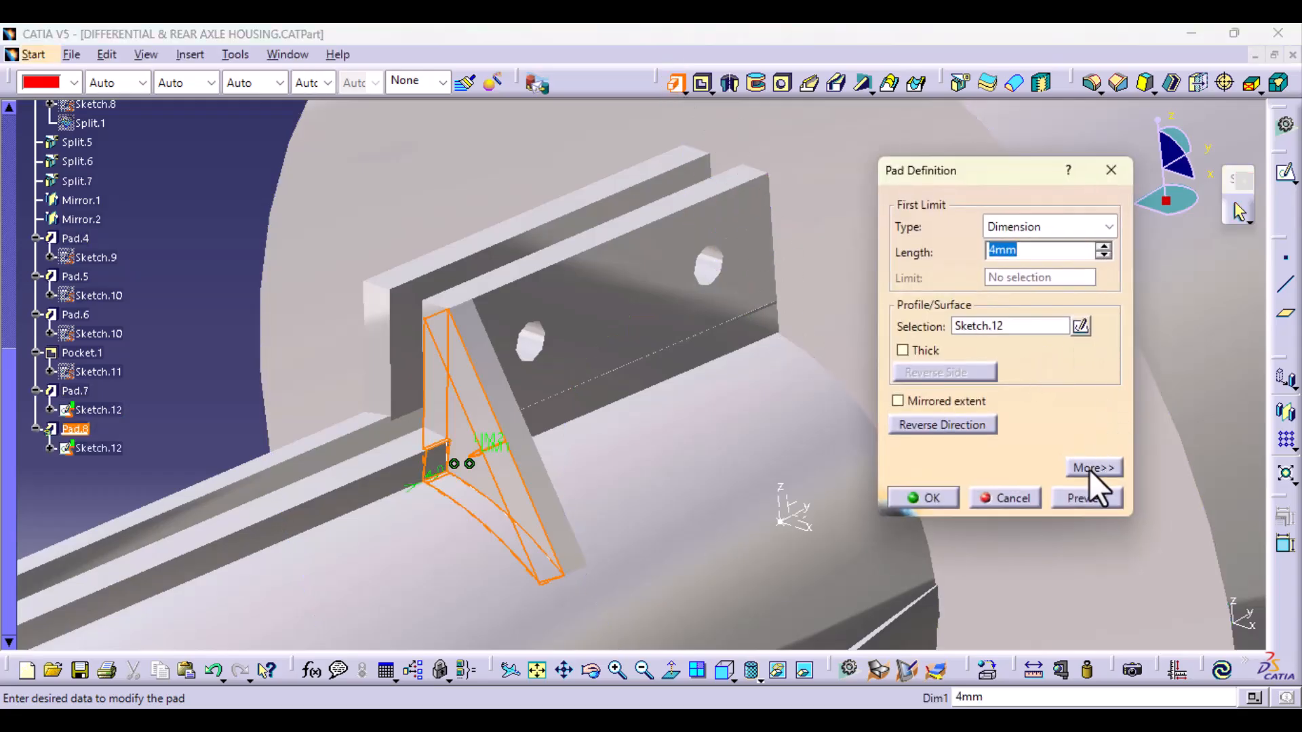
click(1092, 468)
click(1094, 327)
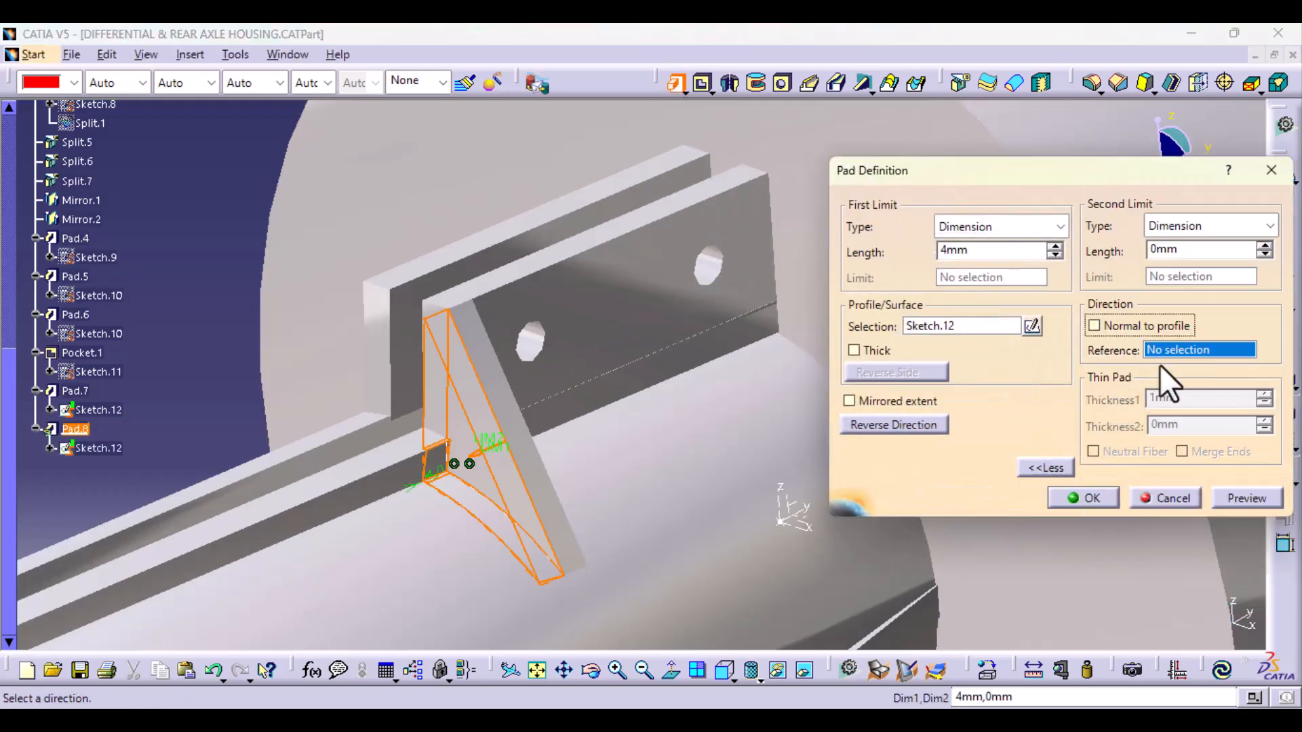
click(720, 339)
click(766, 414)
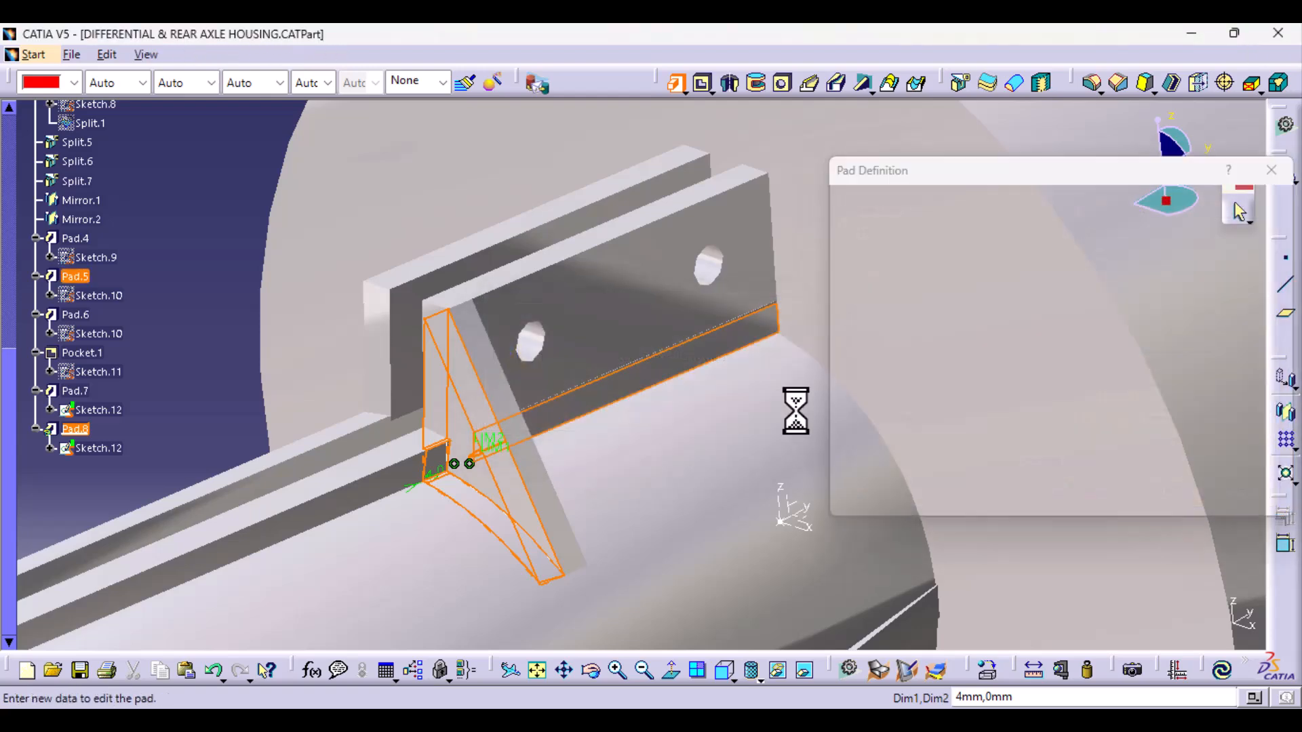
click(1161, 351)
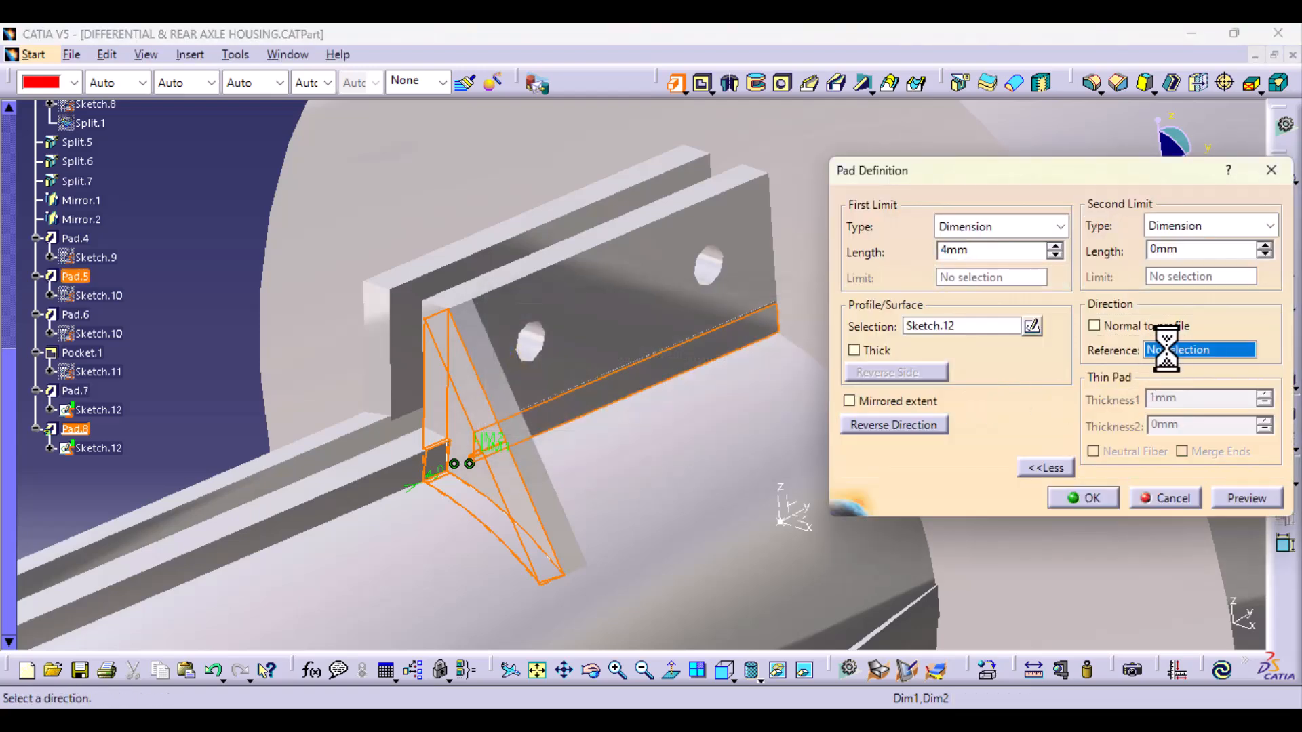
click(592, 248)
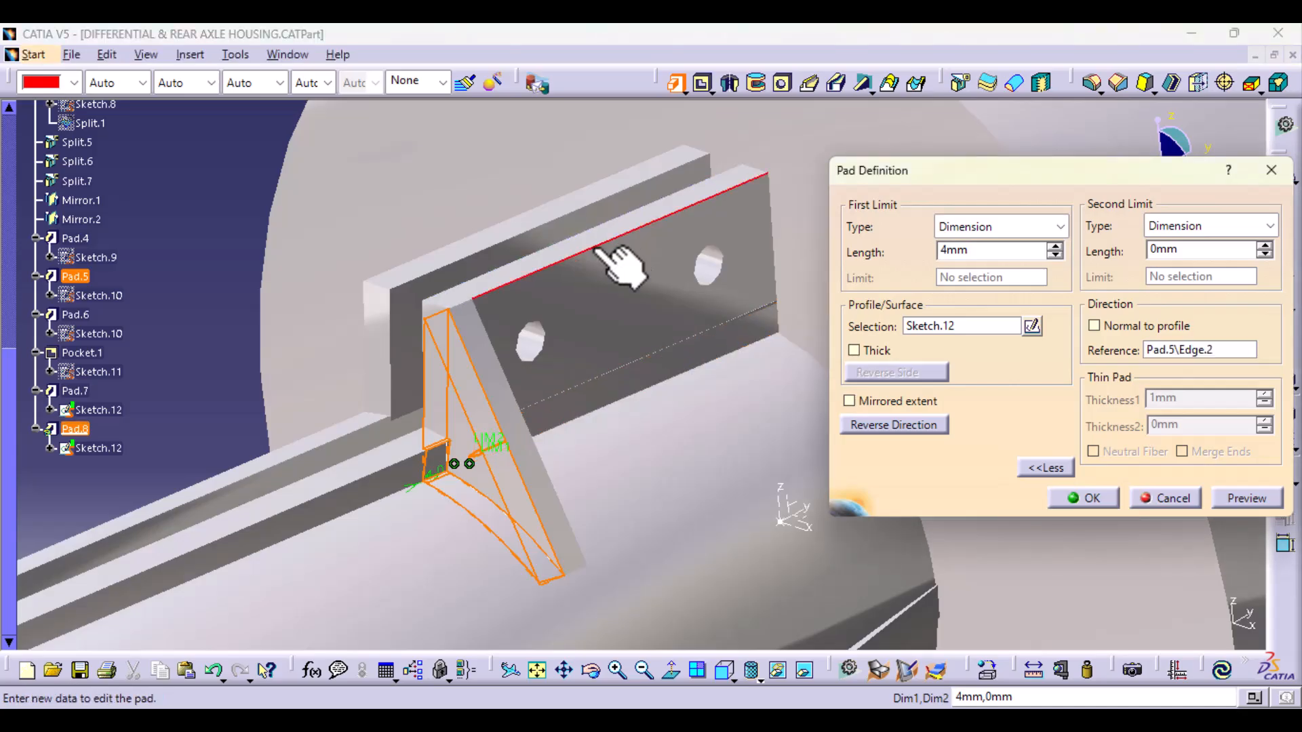
click(892, 426)
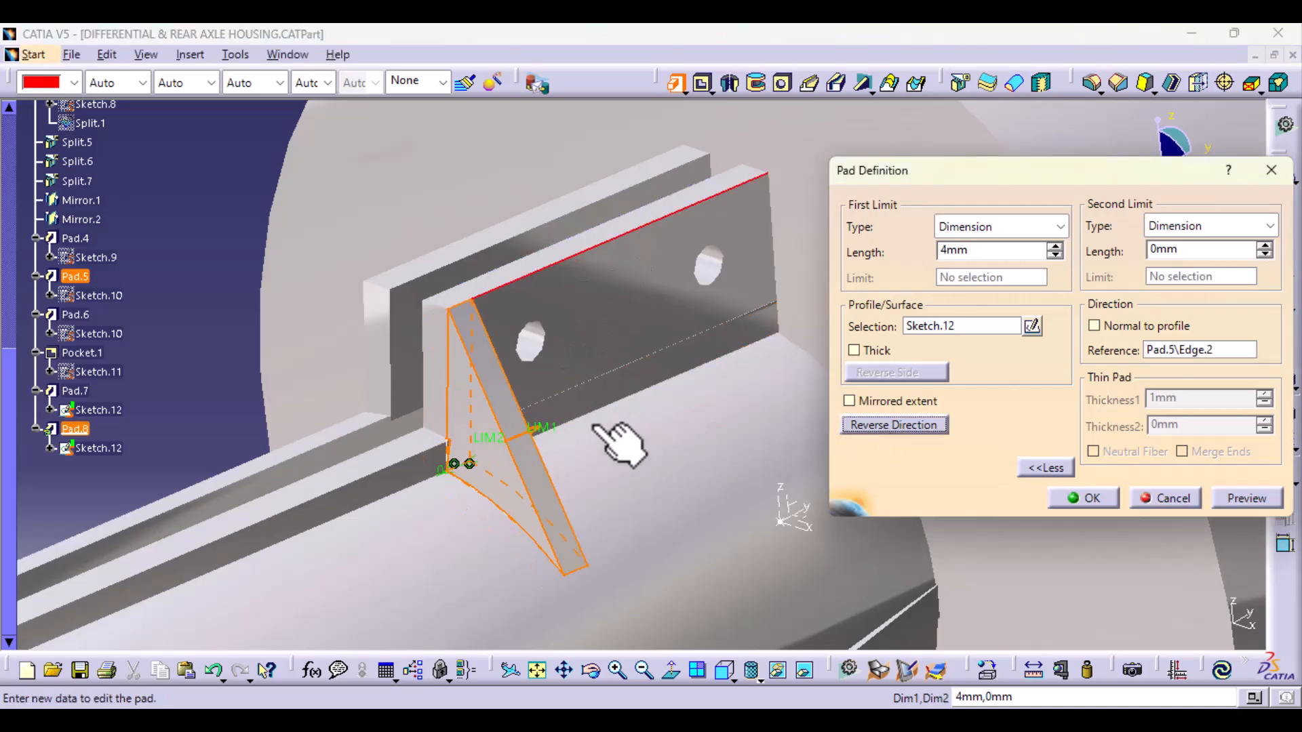
Step: Set the second pad's first limit to 57 mm and second limit to -52 mm, placing it at the plate's far end, and create it
drag(530, 433, 818, 301)
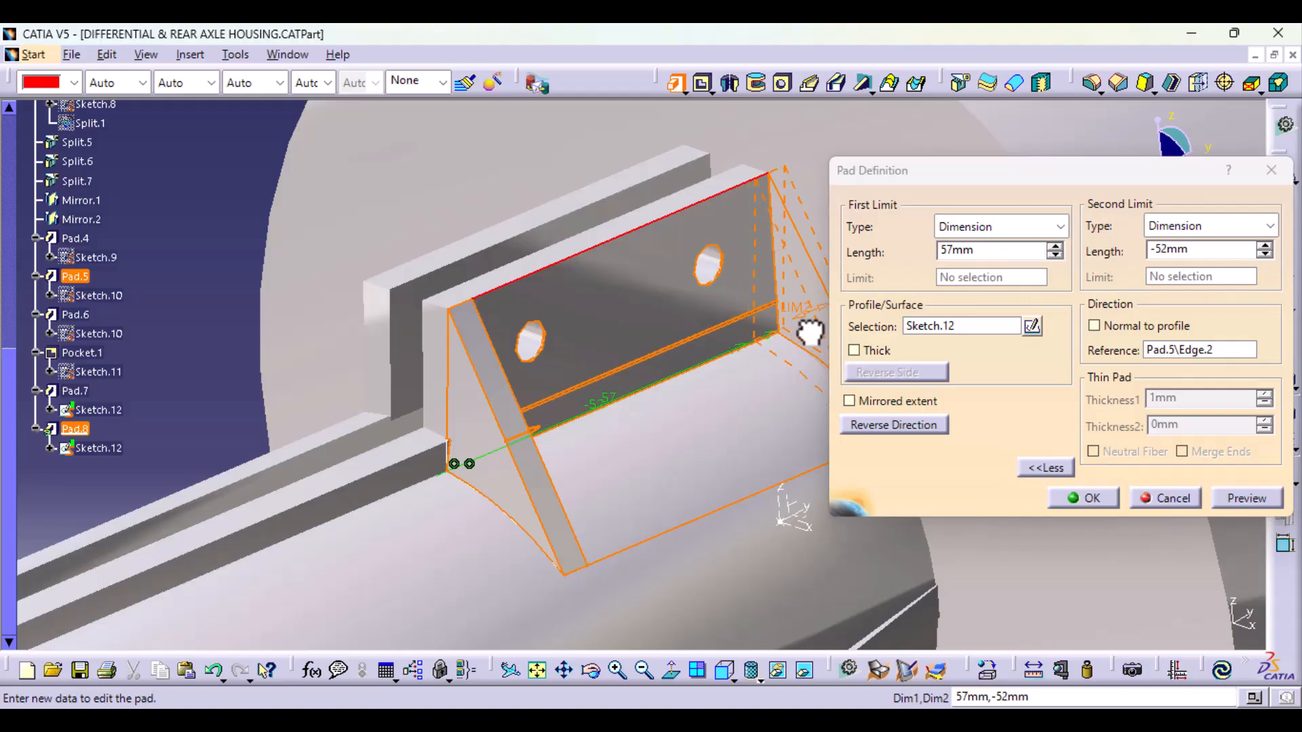
click(1245, 499)
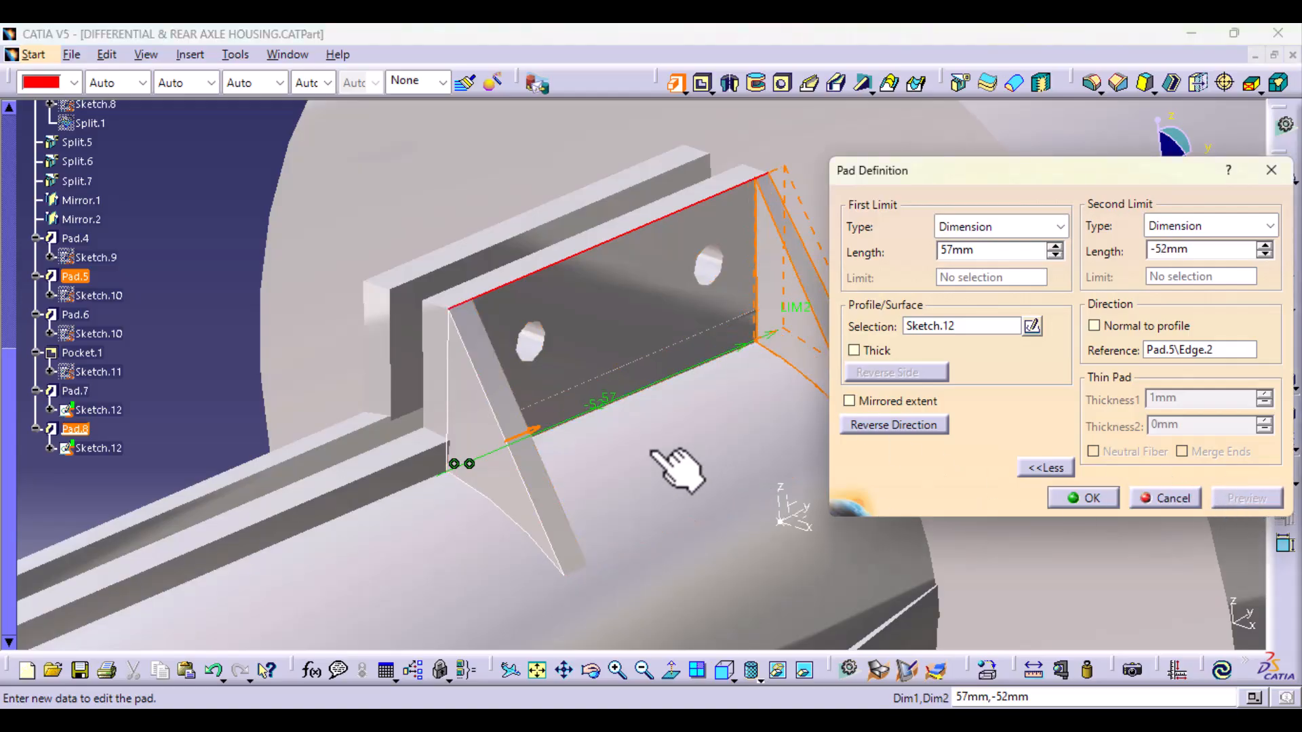
middle_drag(676, 468, 432, 502)
click(1088, 505)
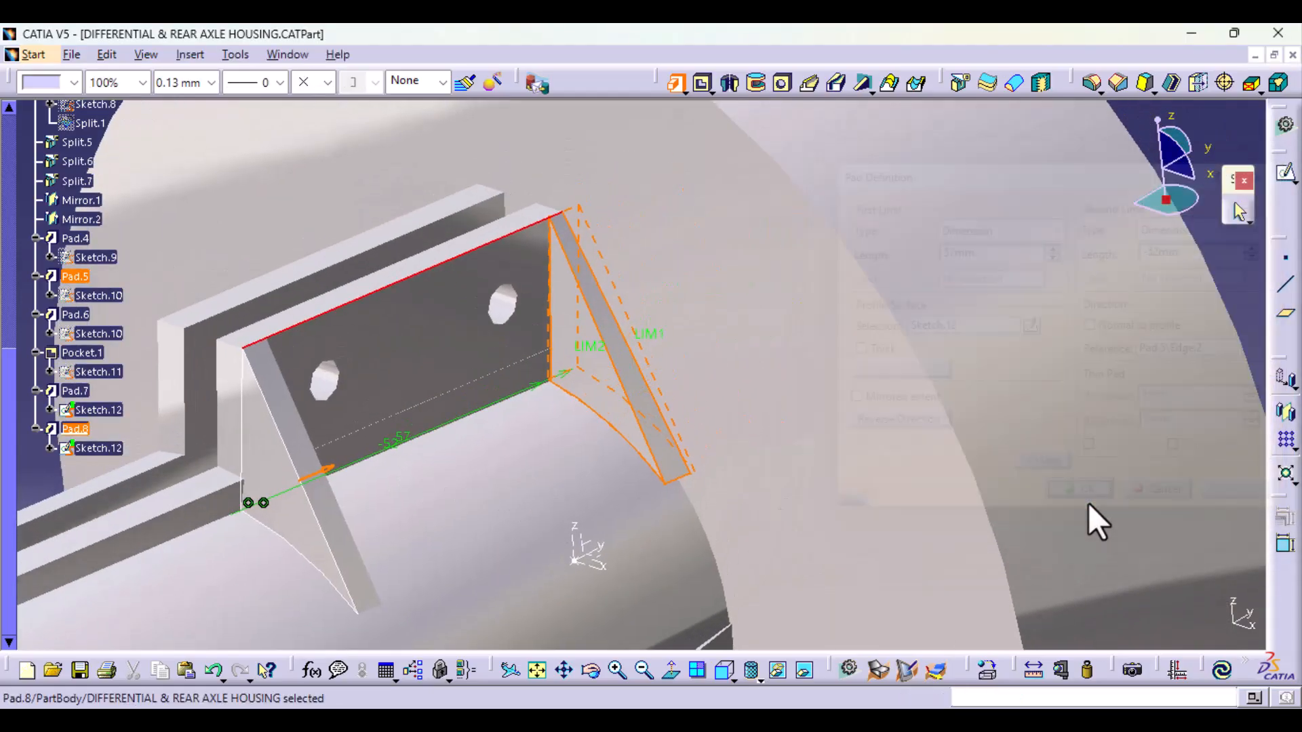
Step: Edit the far triangular pad so its first limit is 55 mm and its second limit is -50 mm
middle_drag(1096, 521, 576, 540)
double_click(754, 377)
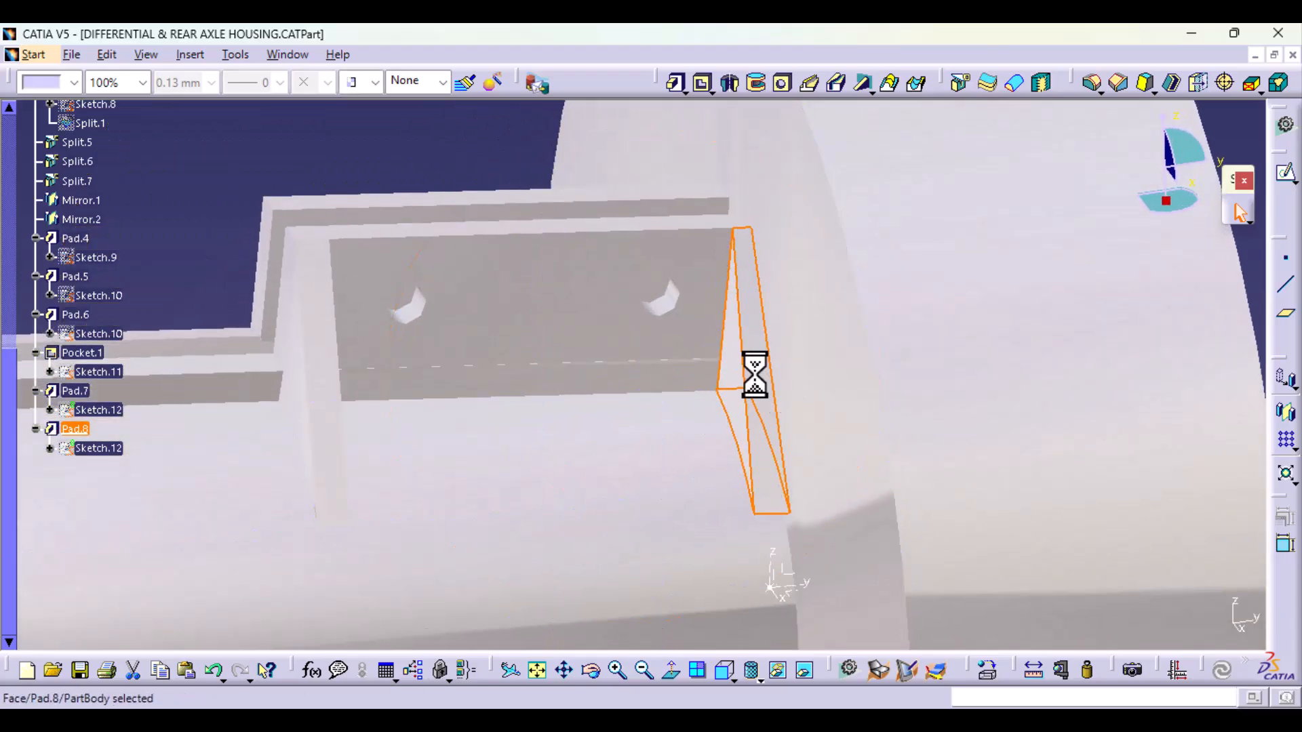
drag(752, 373, 726, 381)
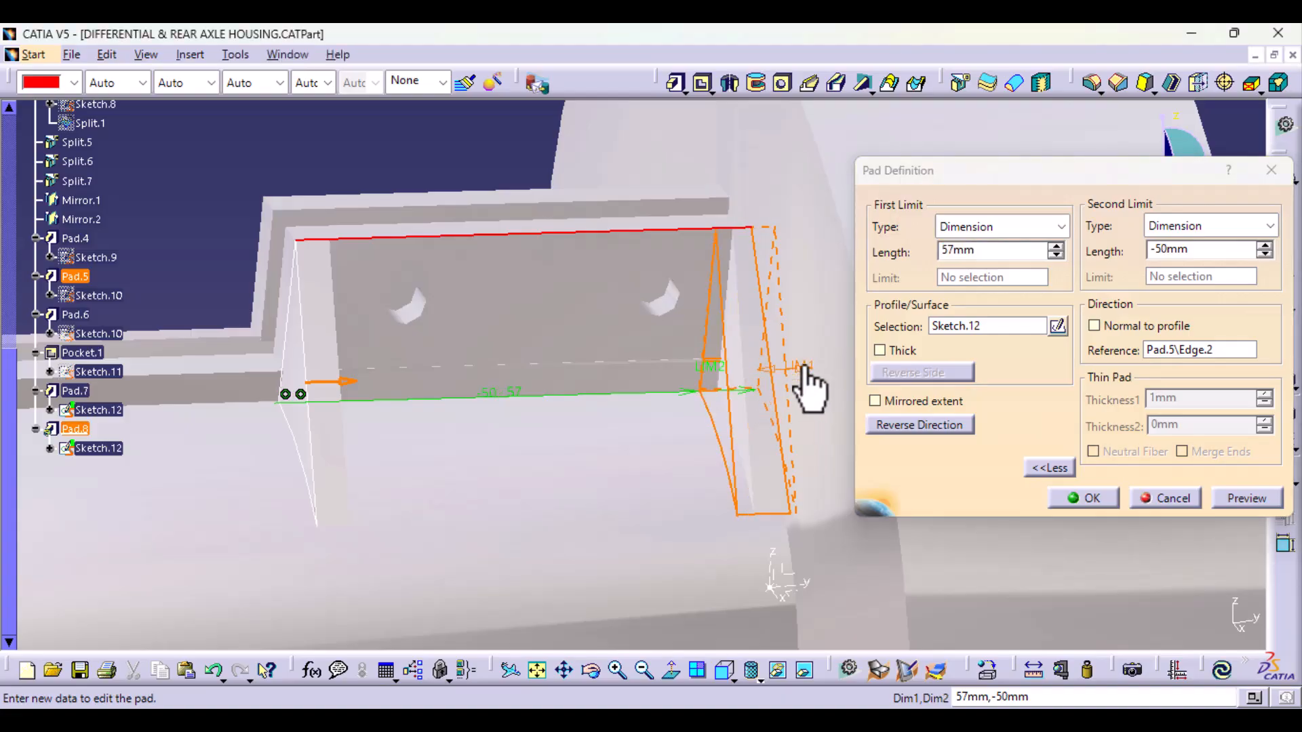
drag(807, 384, 786, 380)
click(1241, 507)
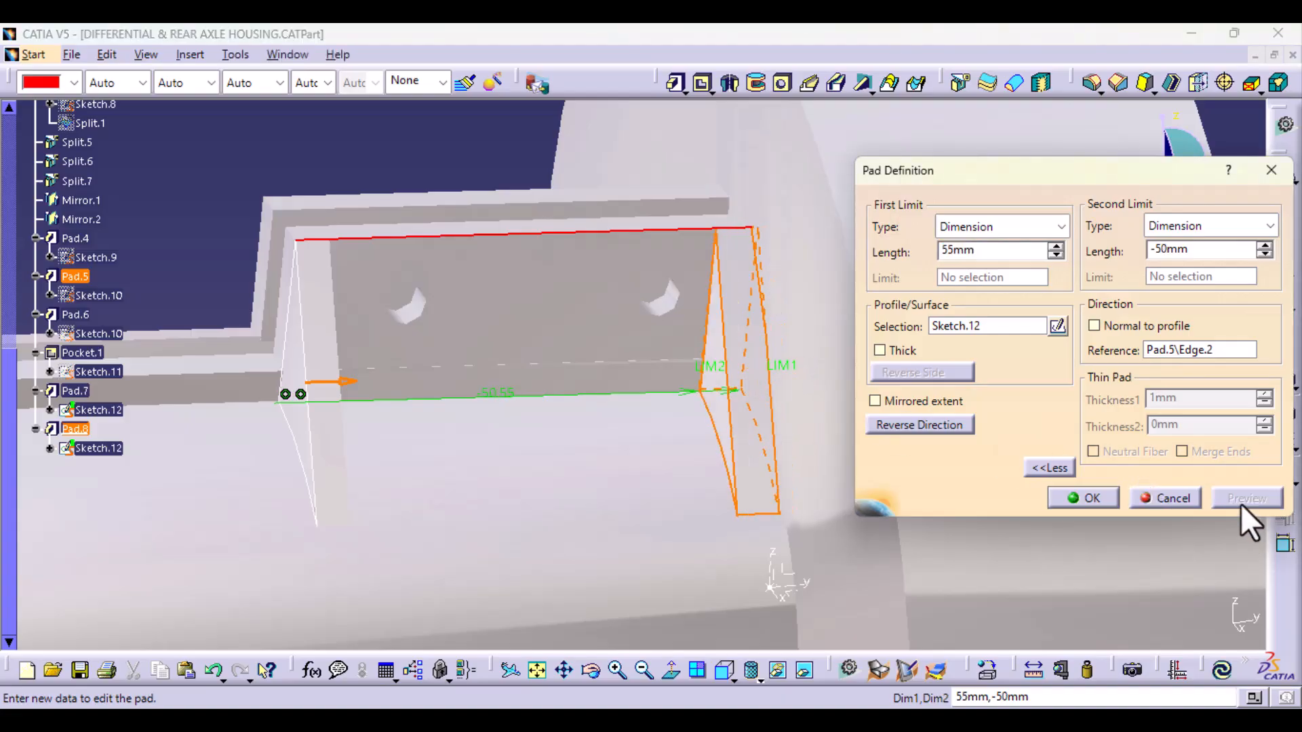
click(1088, 498)
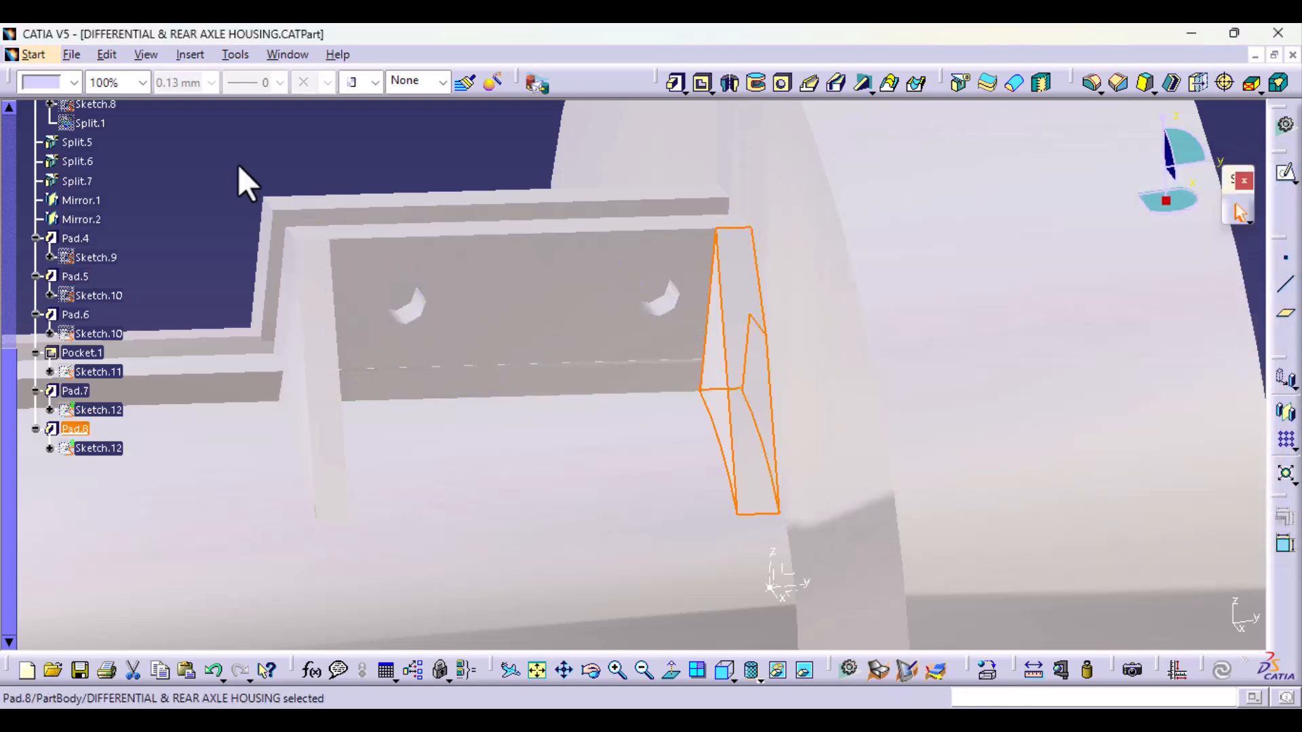
Step: Reopen Sketch.12 of the triangular pads for editing and delete the slanted line of the profile
middle_drag(500, 348, 616, 406)
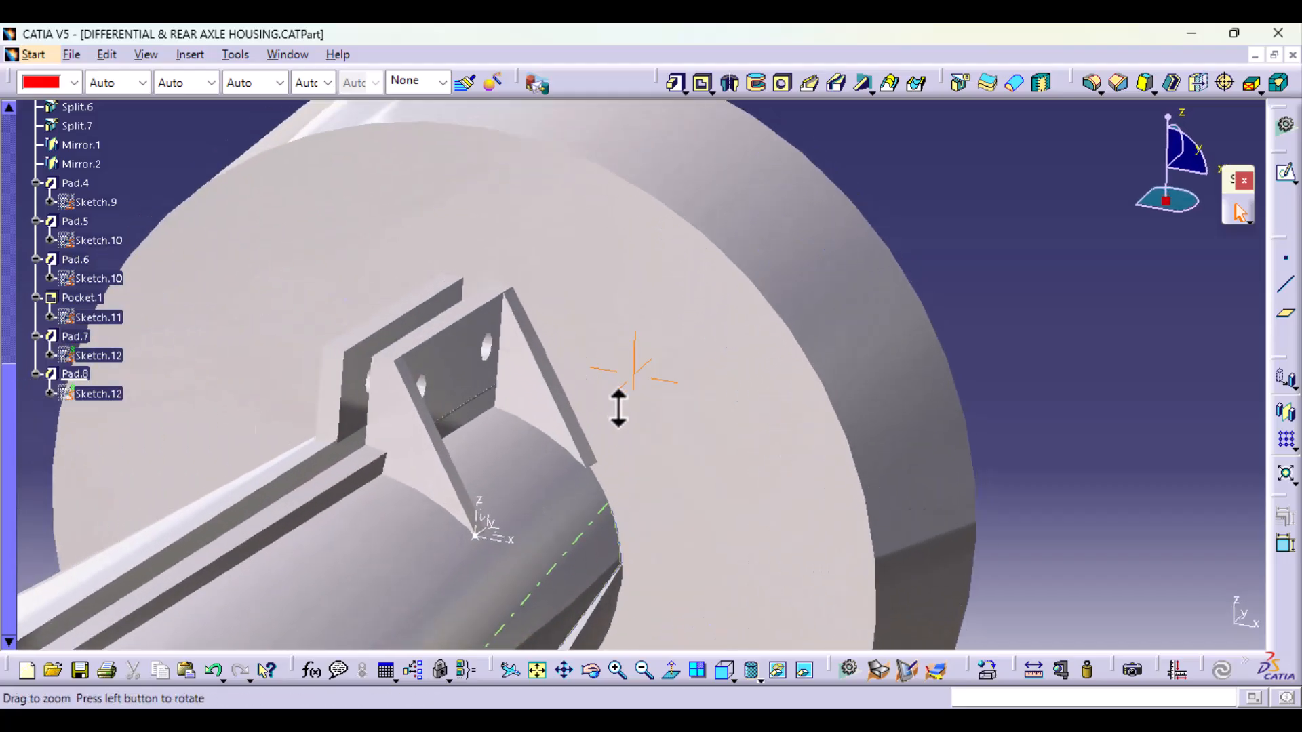
middle_drag(465, 518, 445, 543)
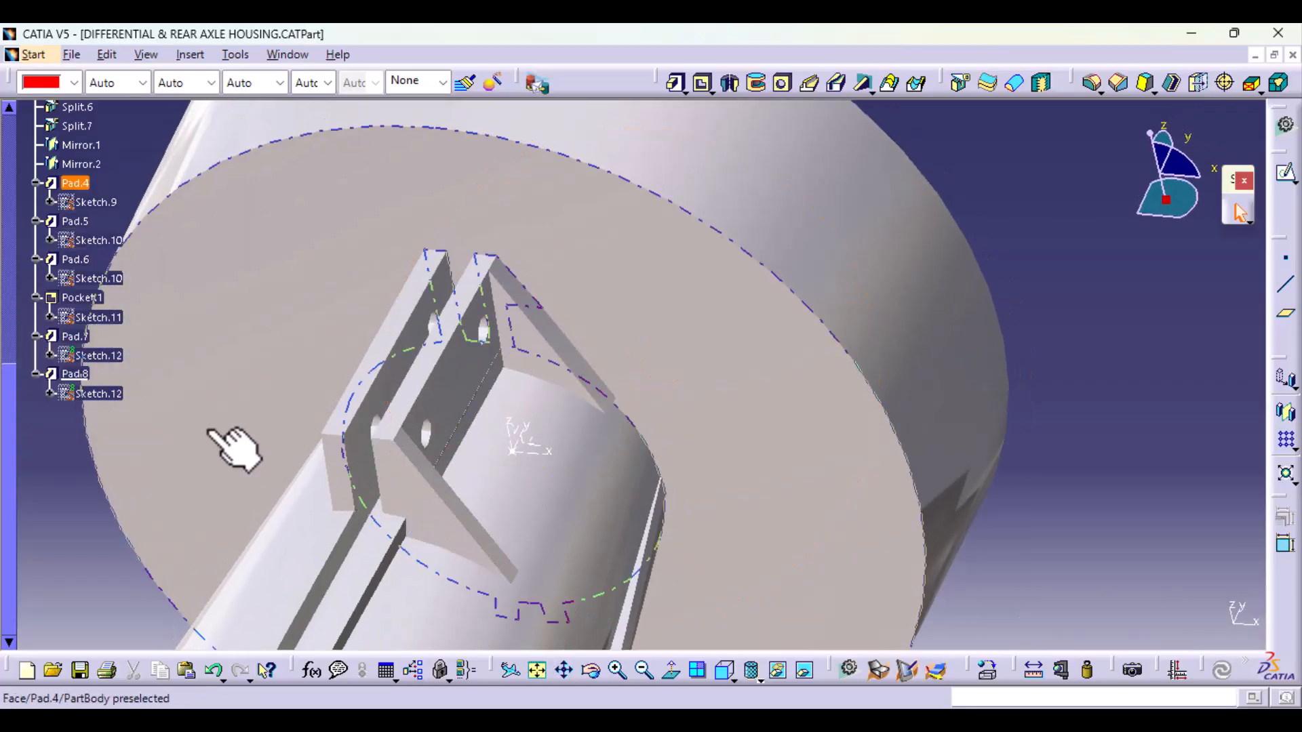
click(98, 355)
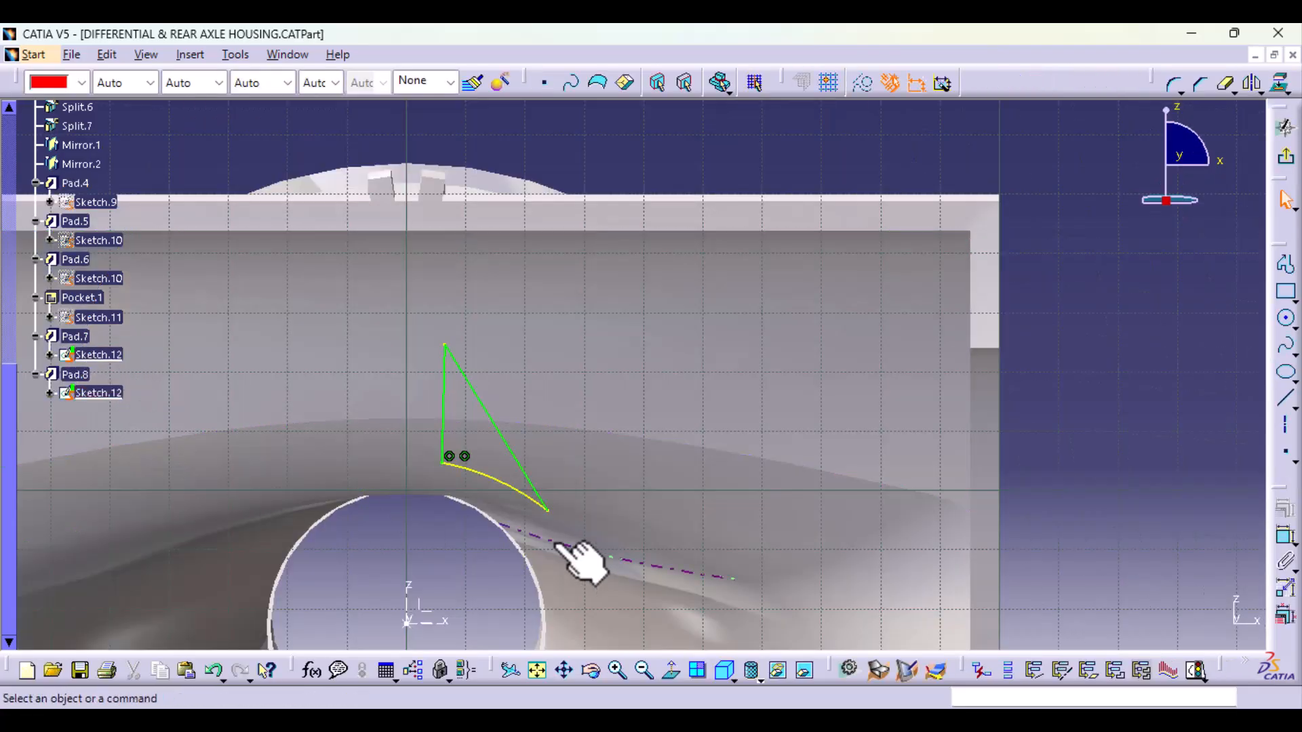
click(547, 508)
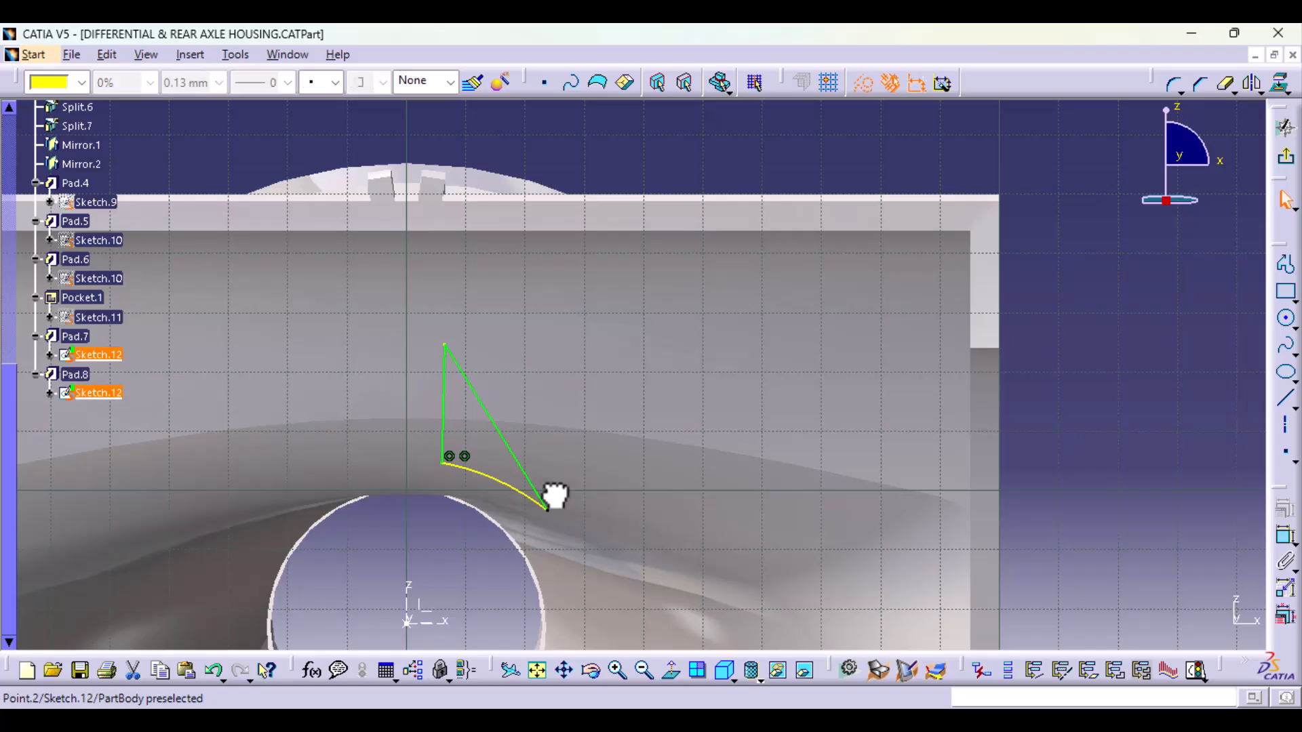
click(541, 496)
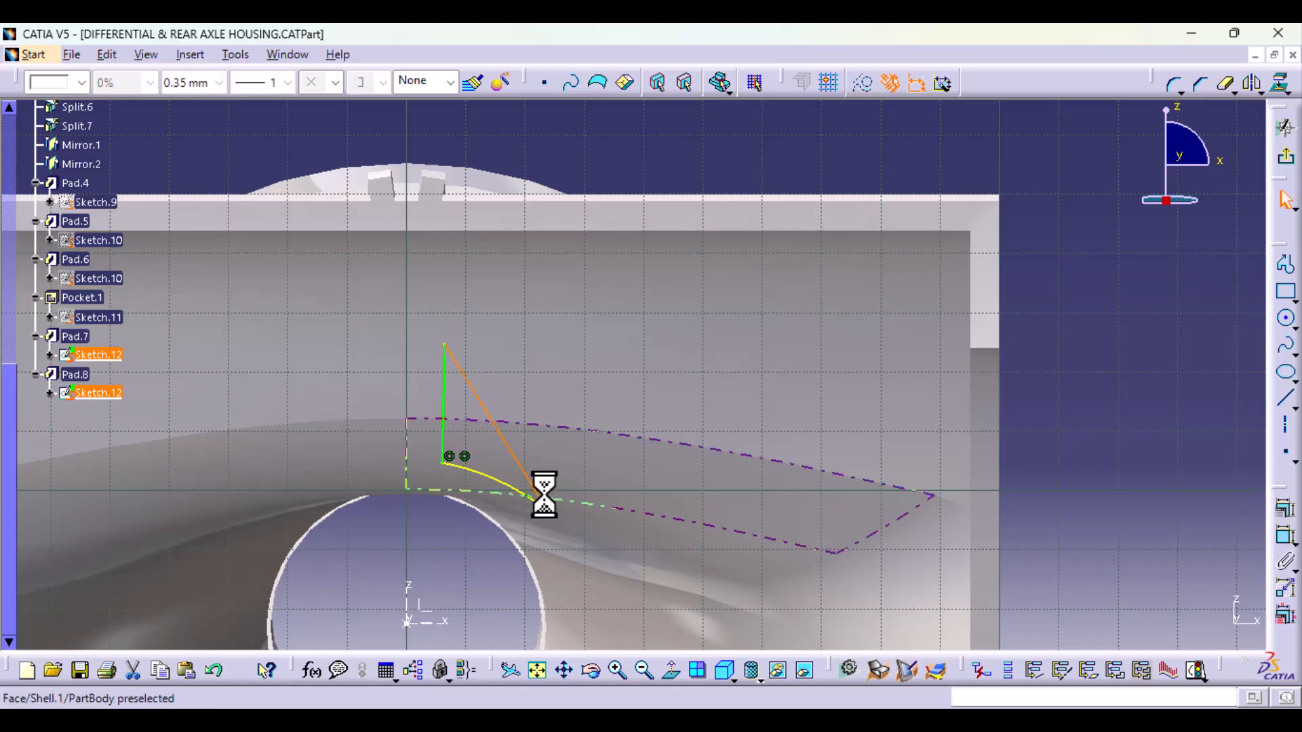
key(Delete)
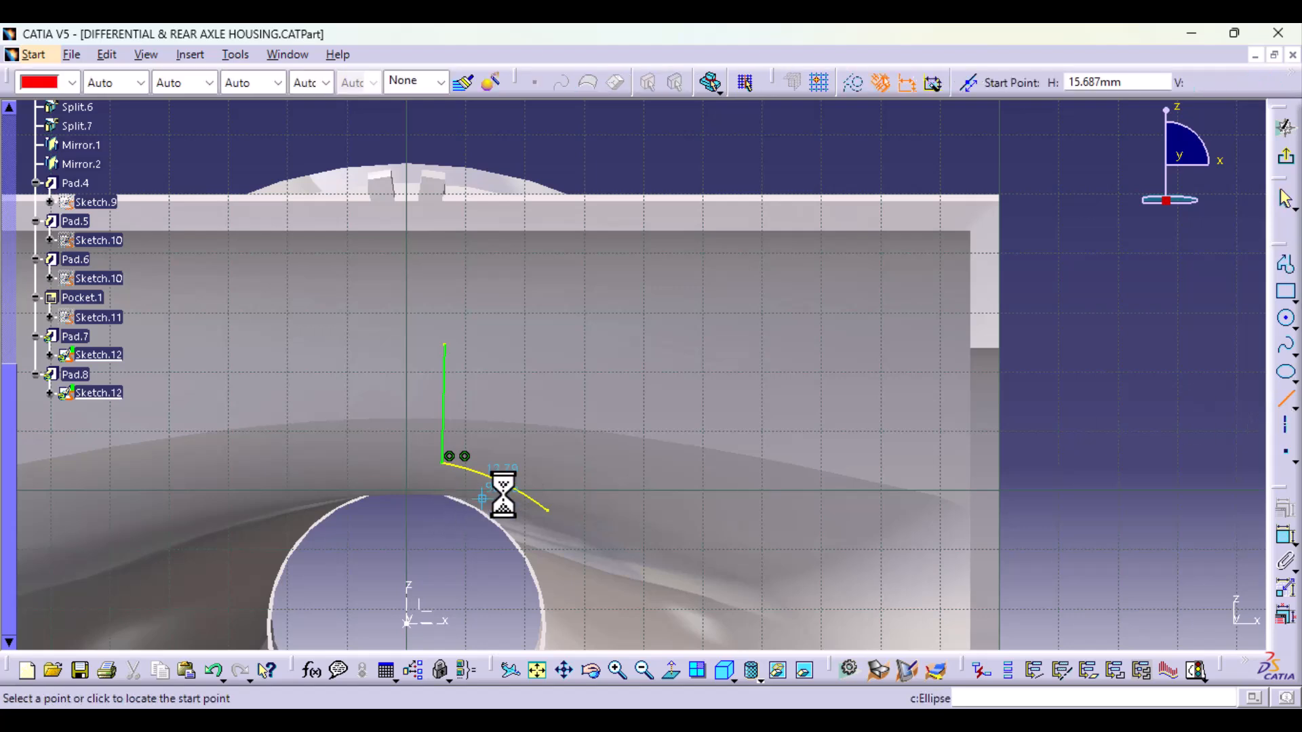
Step: Draw a new slanted line from a point on the arc short of its outer end up to the vertical line just below its top
click(521, 491)
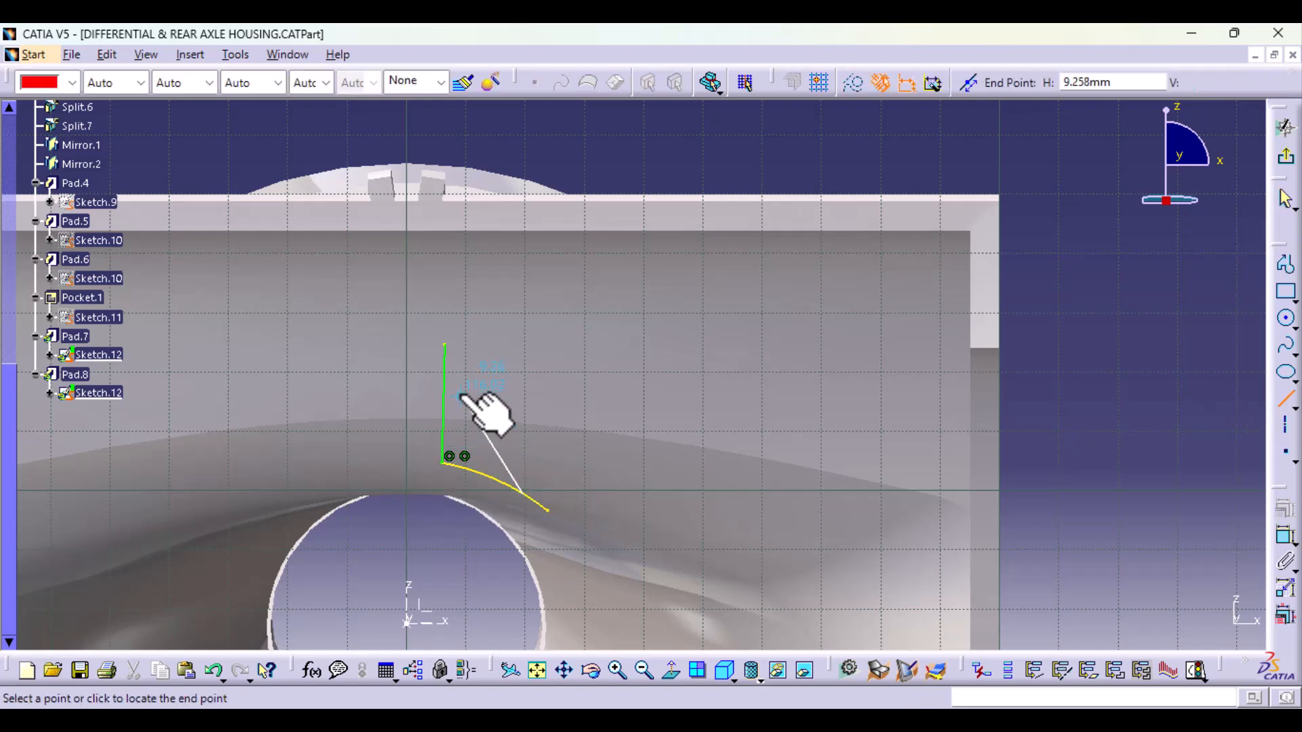
click(446, 361)
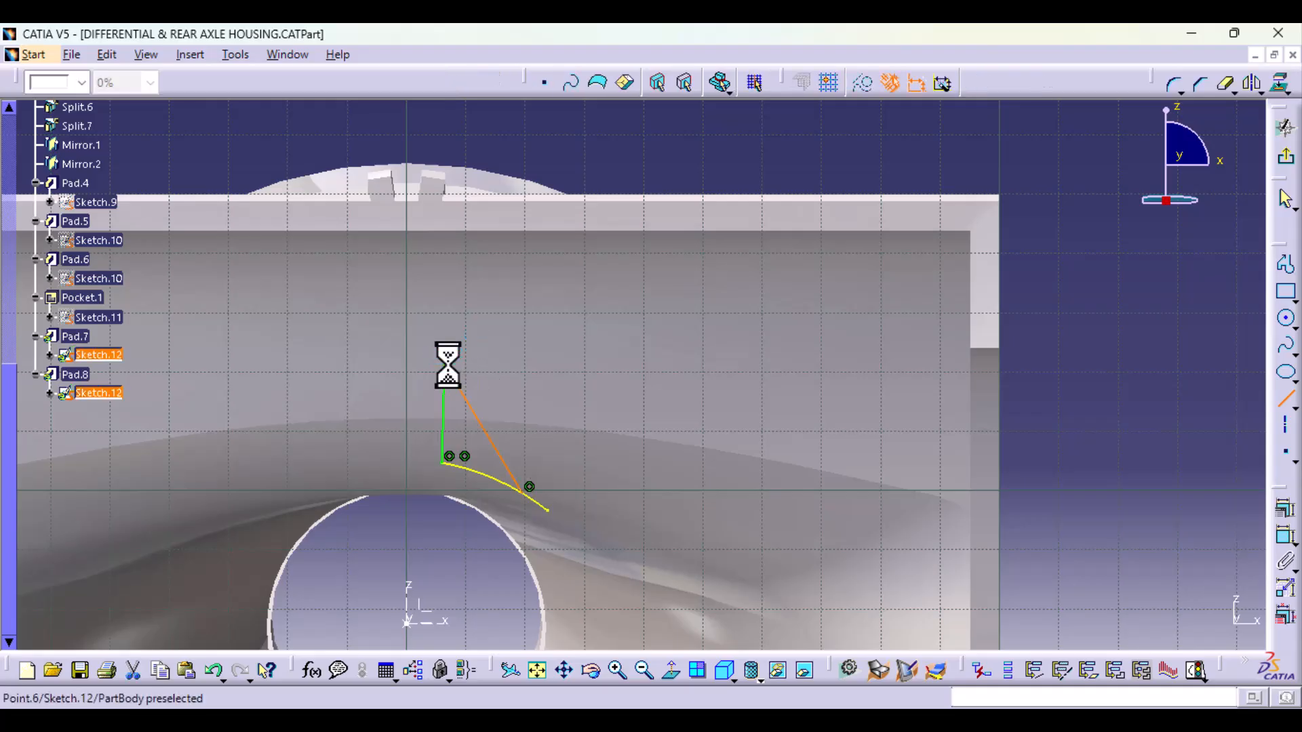
click(1149, 453)
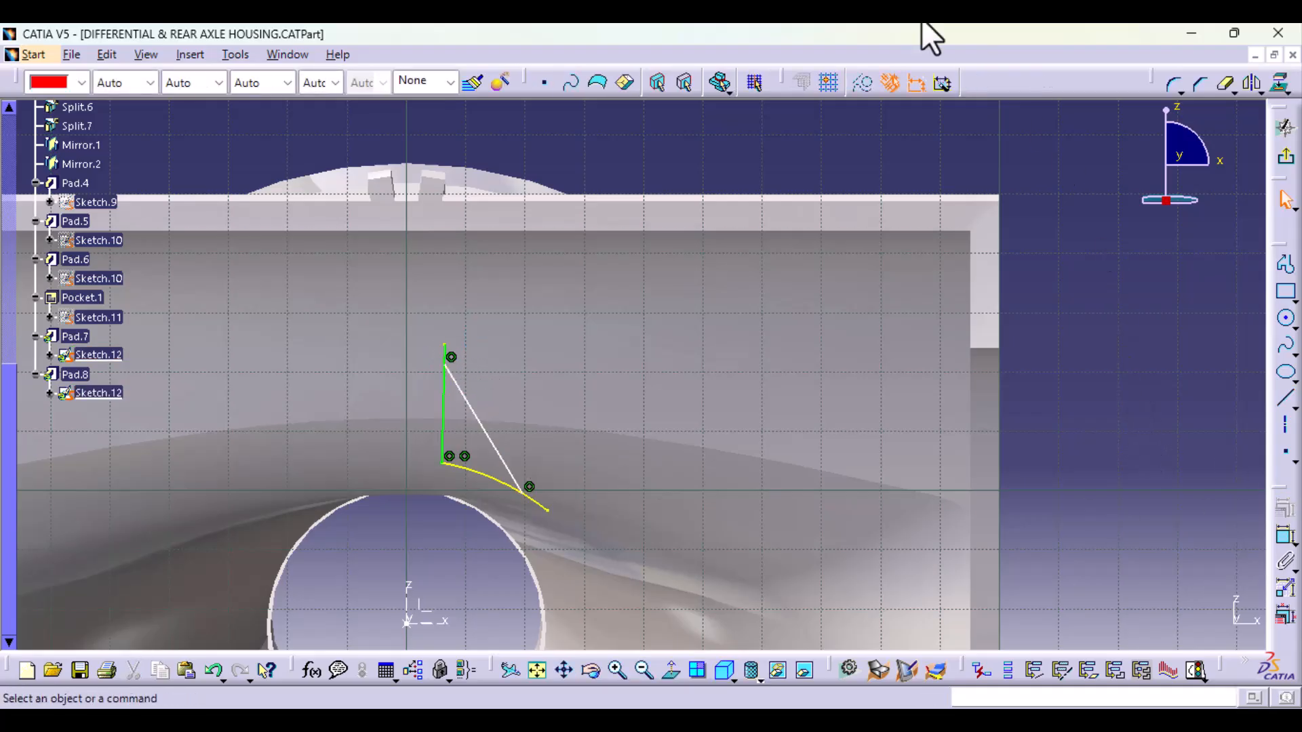
Step: Quick Trim the portion of the vertical line that extends above the new slanted line
click(1221, 85)
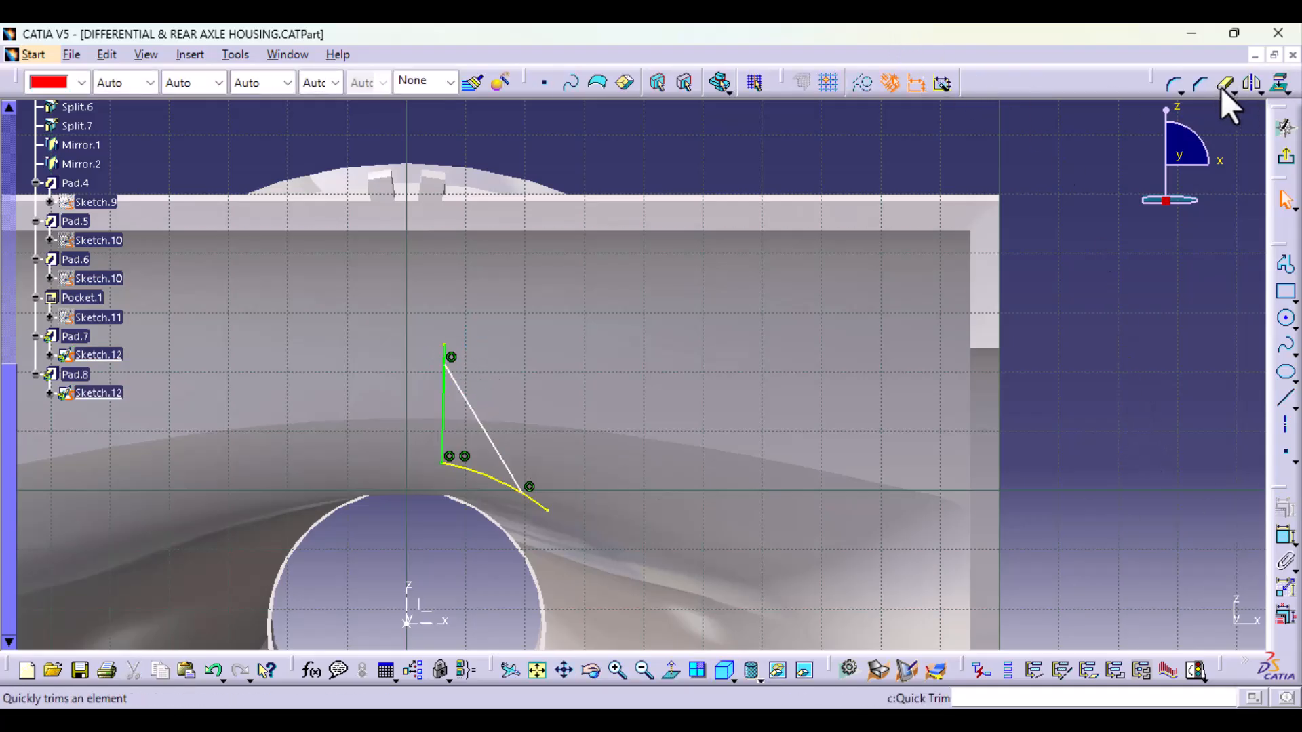
click(1224, 86)
mouse_move(549, 610)
middle_down()
mouse_move(555, 502)
mouse_move(659, 359)
middle_up()
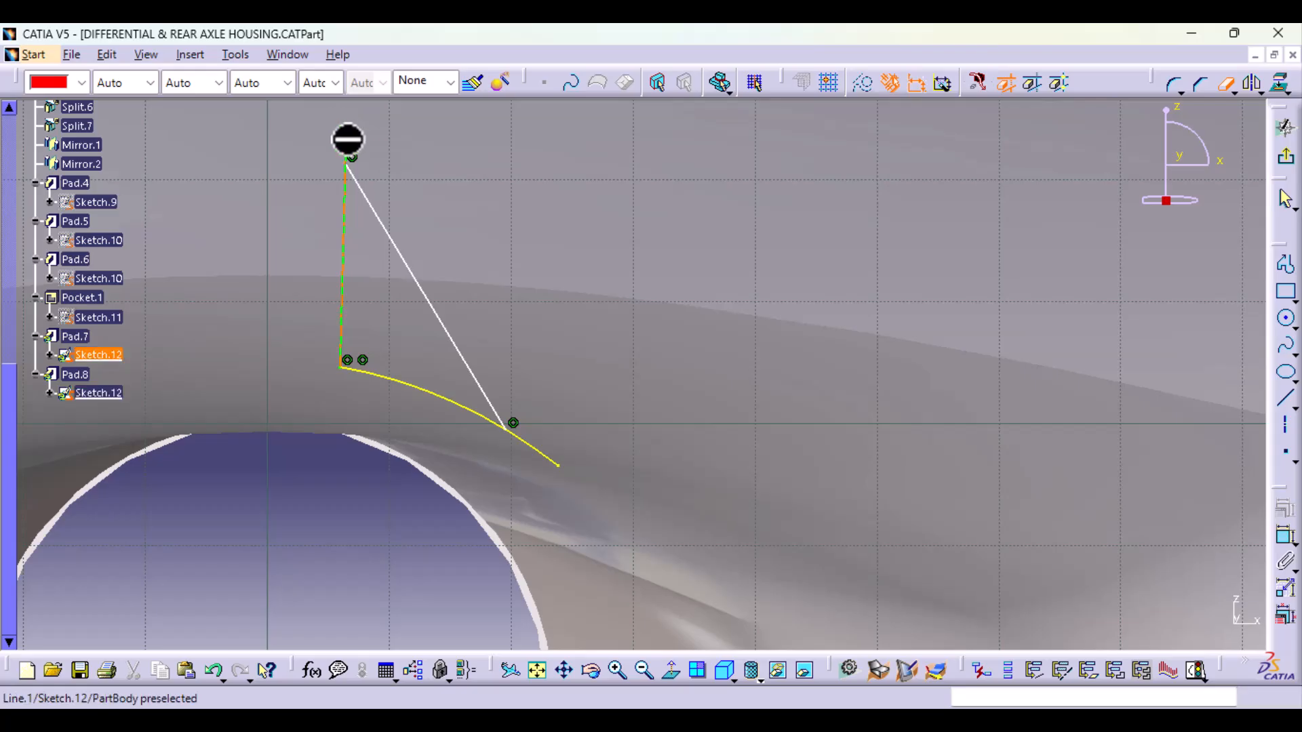
click(348, 145)
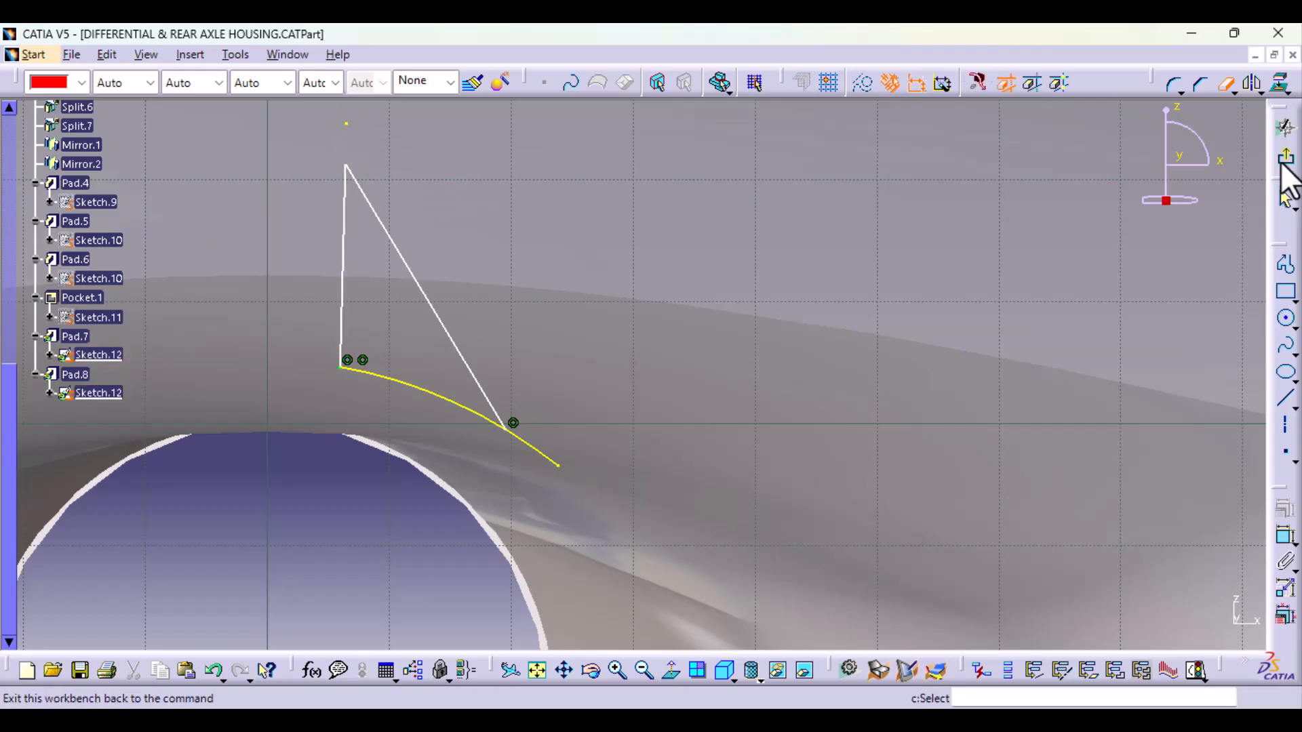
click(1233, 94)
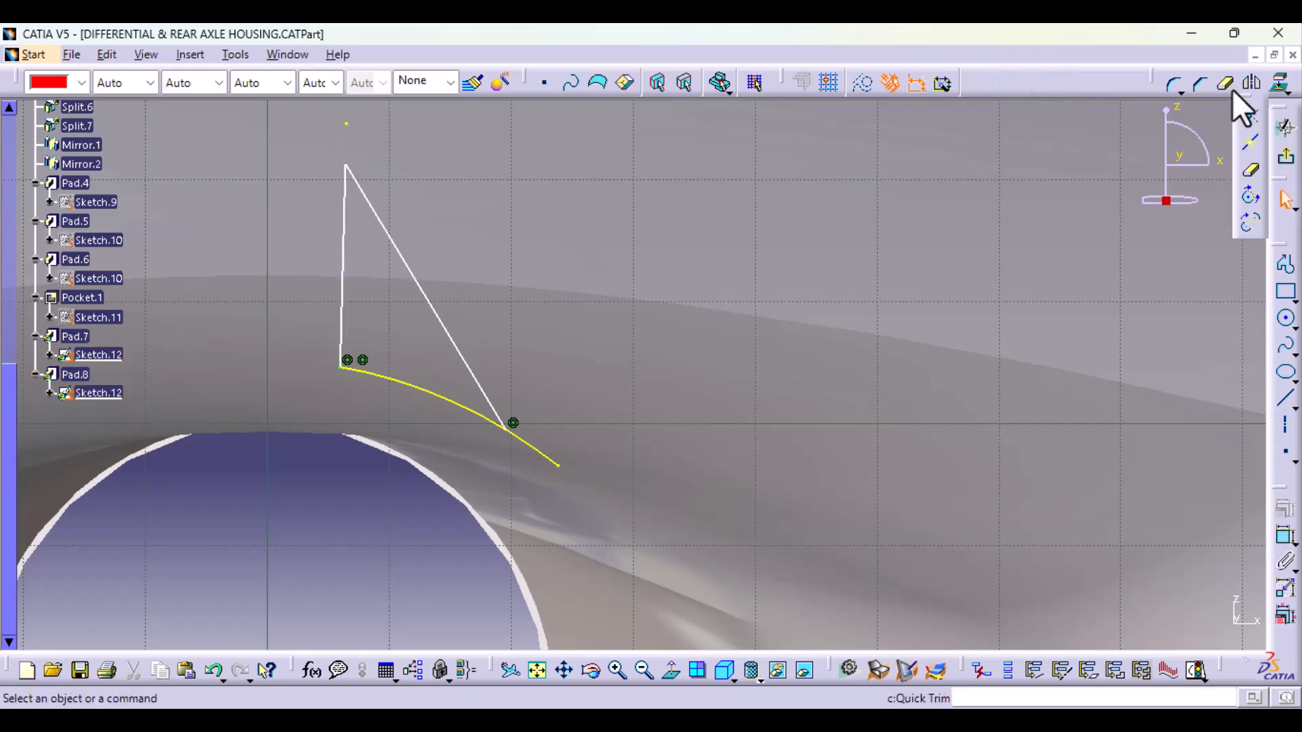
click(1250, 144)
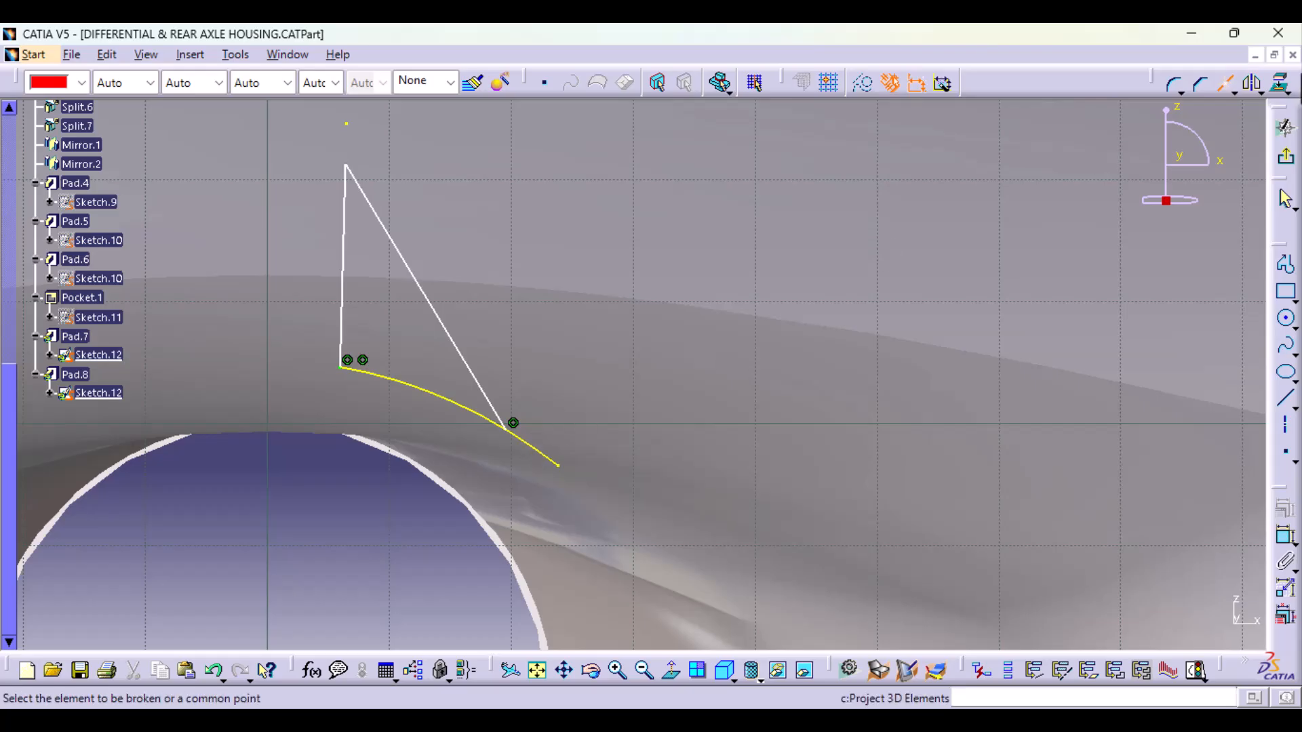
click(1223, 91)
click(1232, 93)
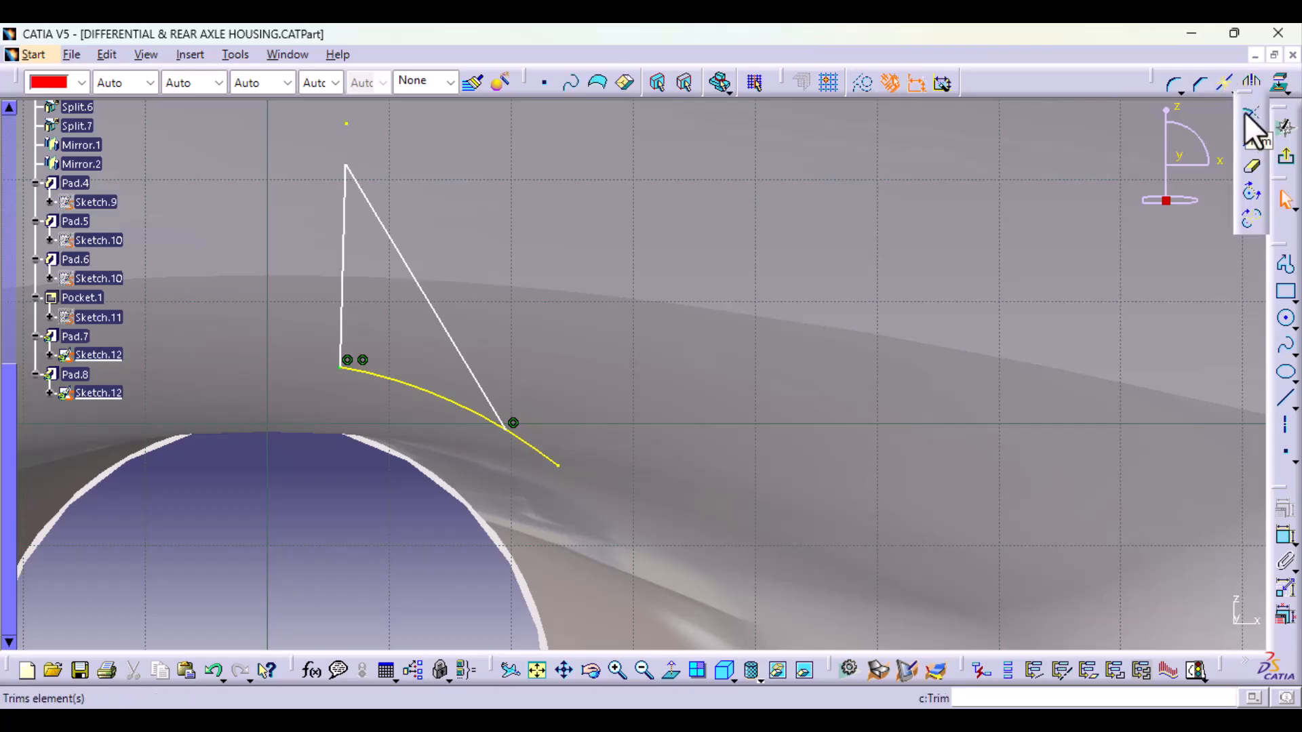
click(1246, 114)
click(532, 452)
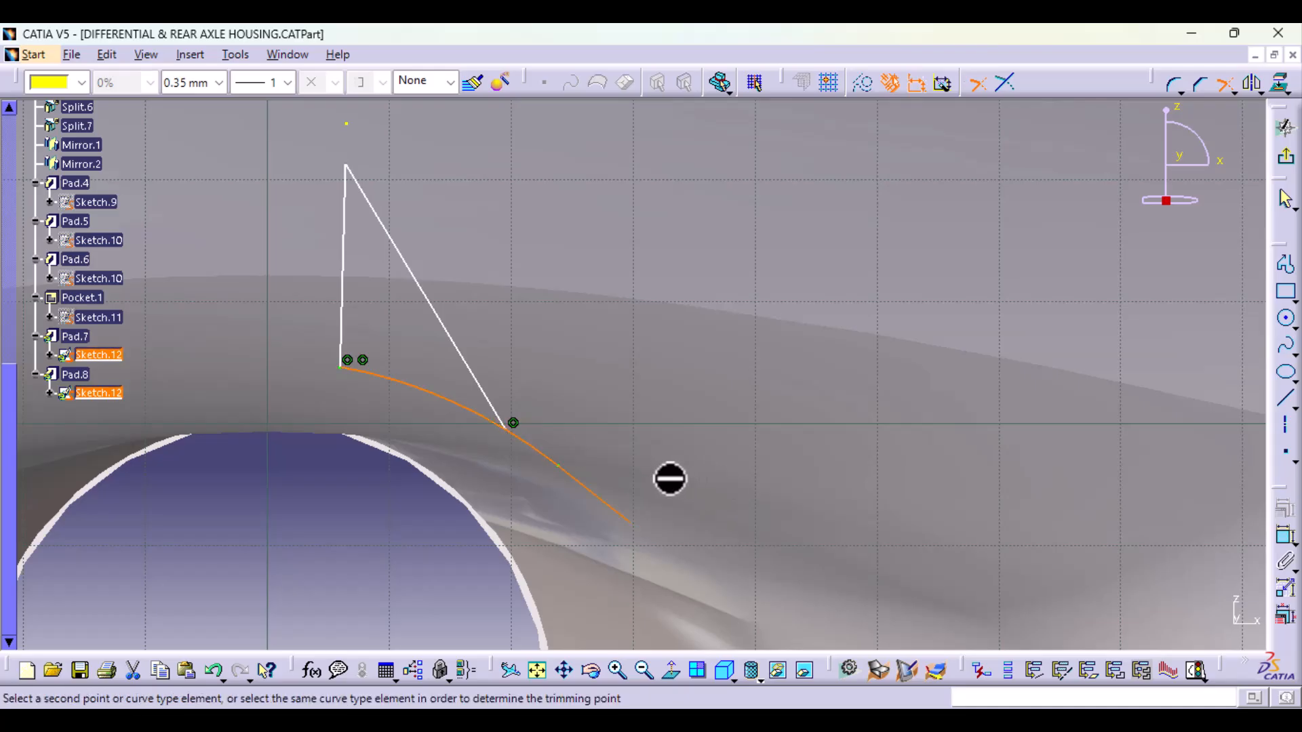
click(1225, 87)
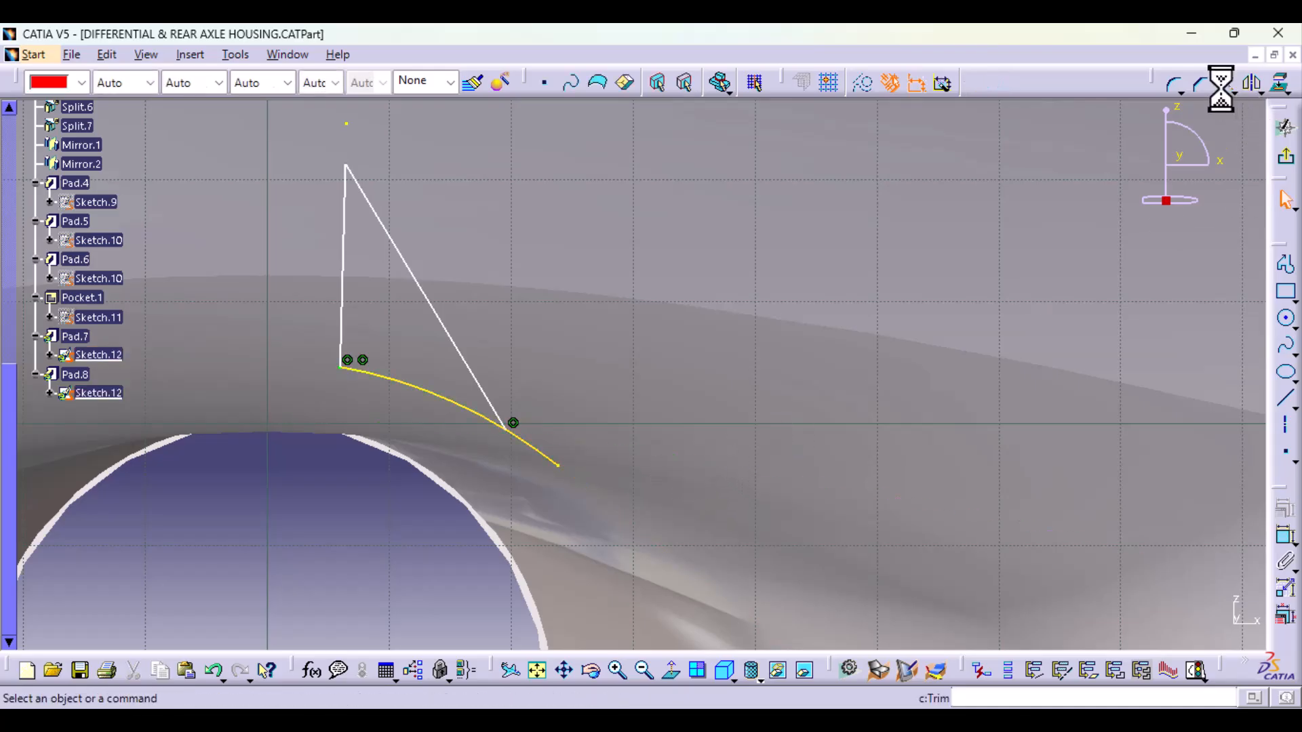
Step: Trim the arc of Sketch.12 back to the lower endpoint of the slanted line and exit the sketch
click(1225, 86)
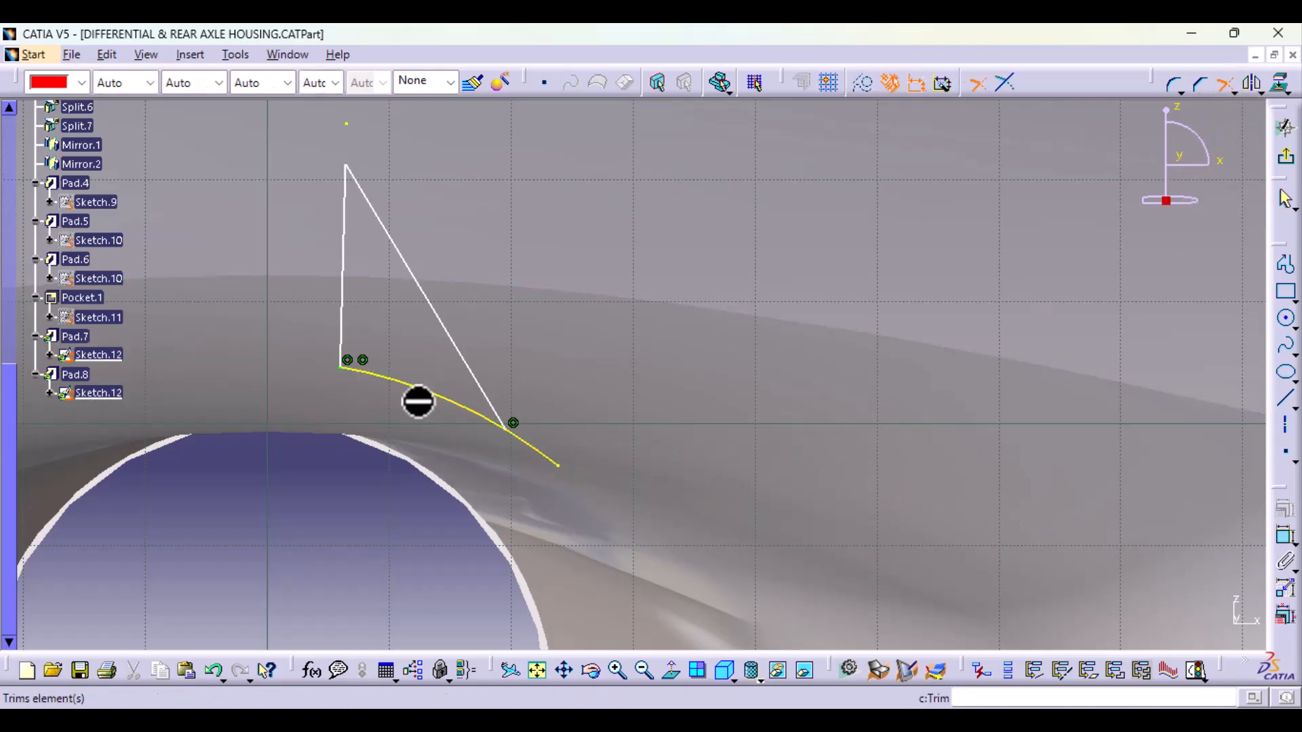
click(402, 385)
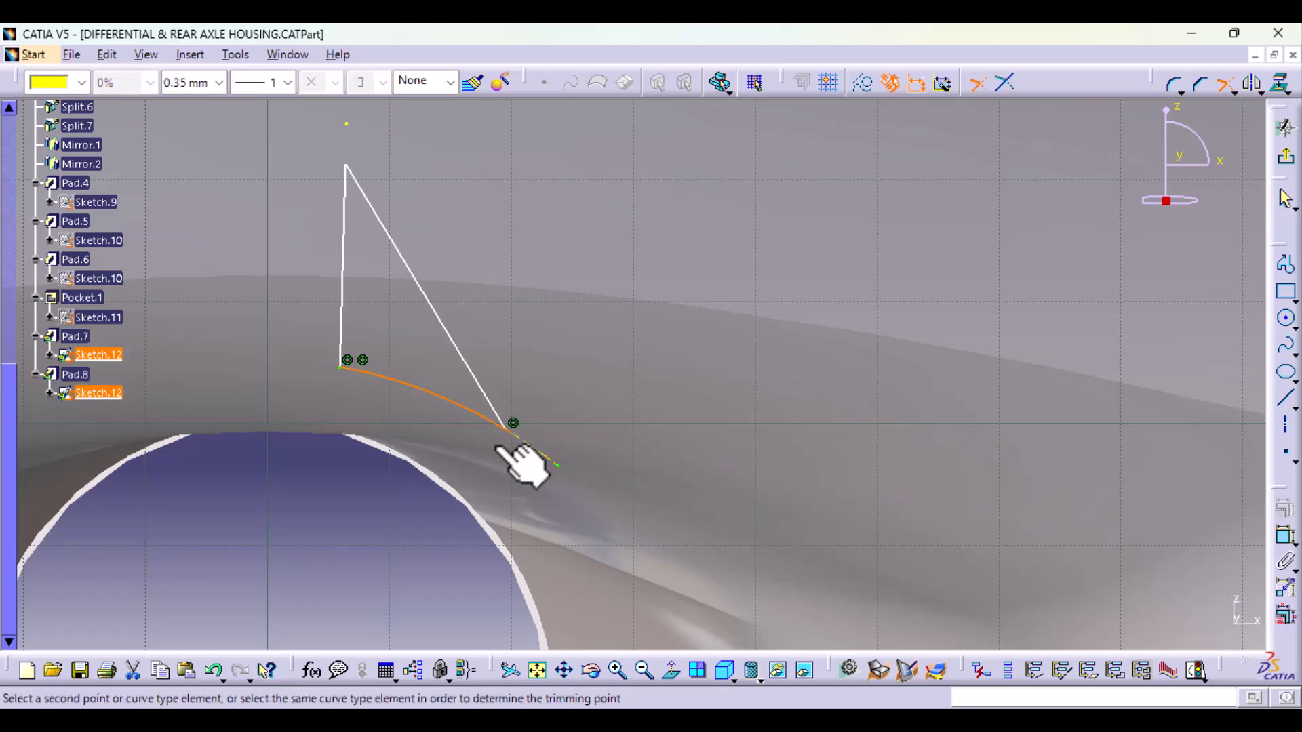
click(512, 427)
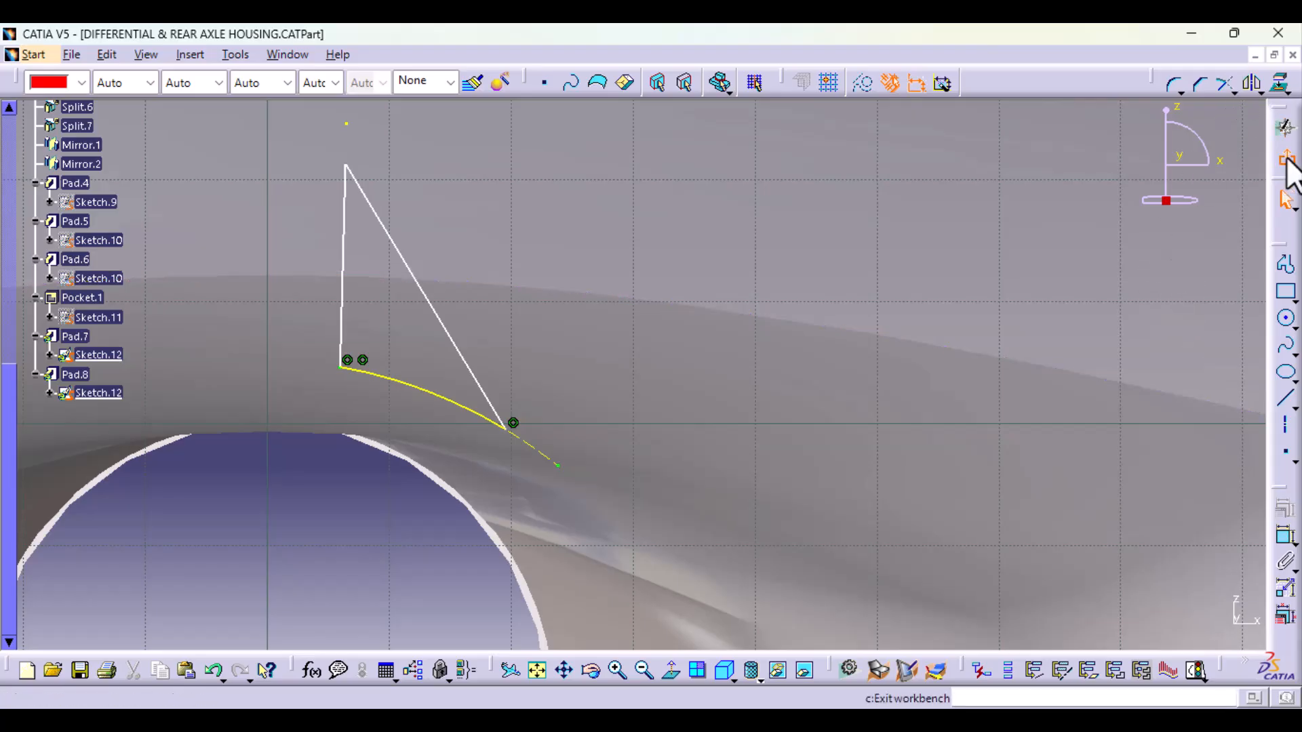
click(1287, 162)
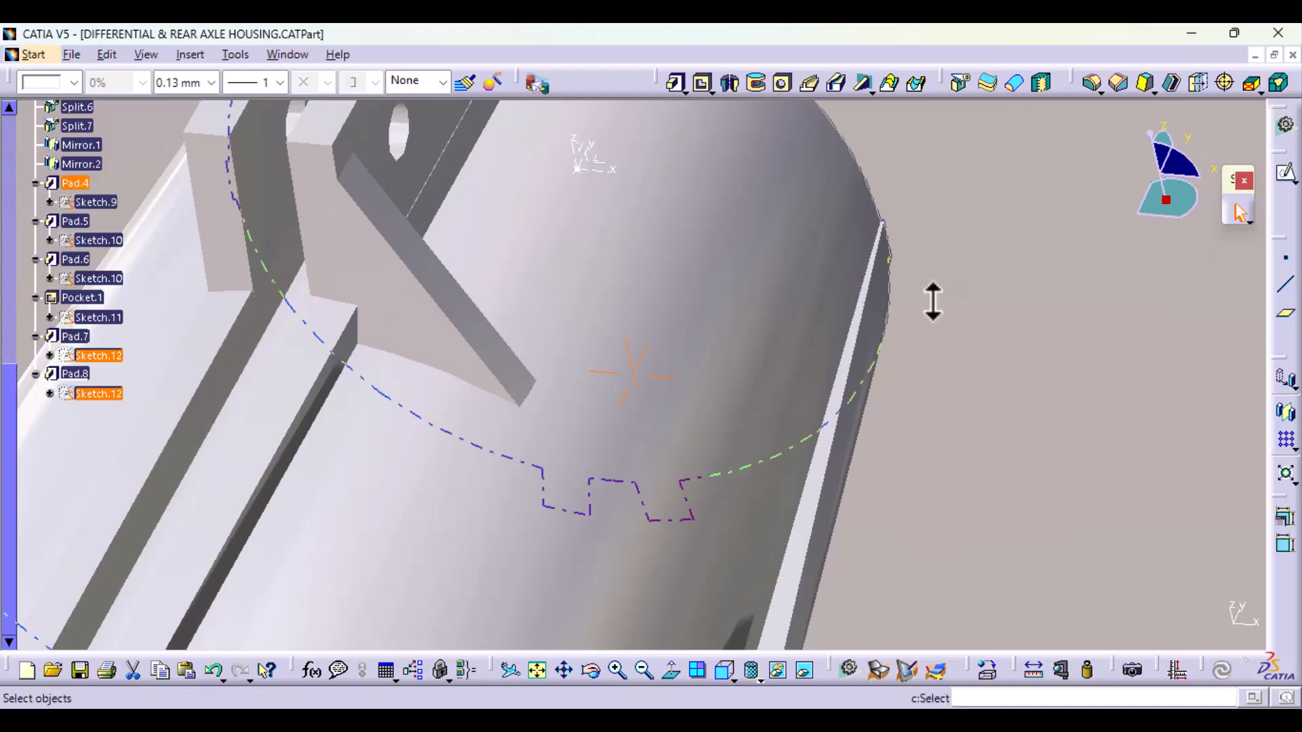
Step: Mirror both triangular pads, Pad.7 and Pad.8, about the YZ plane of Axis System.1
middle_drag(933, 302, 849, 466)
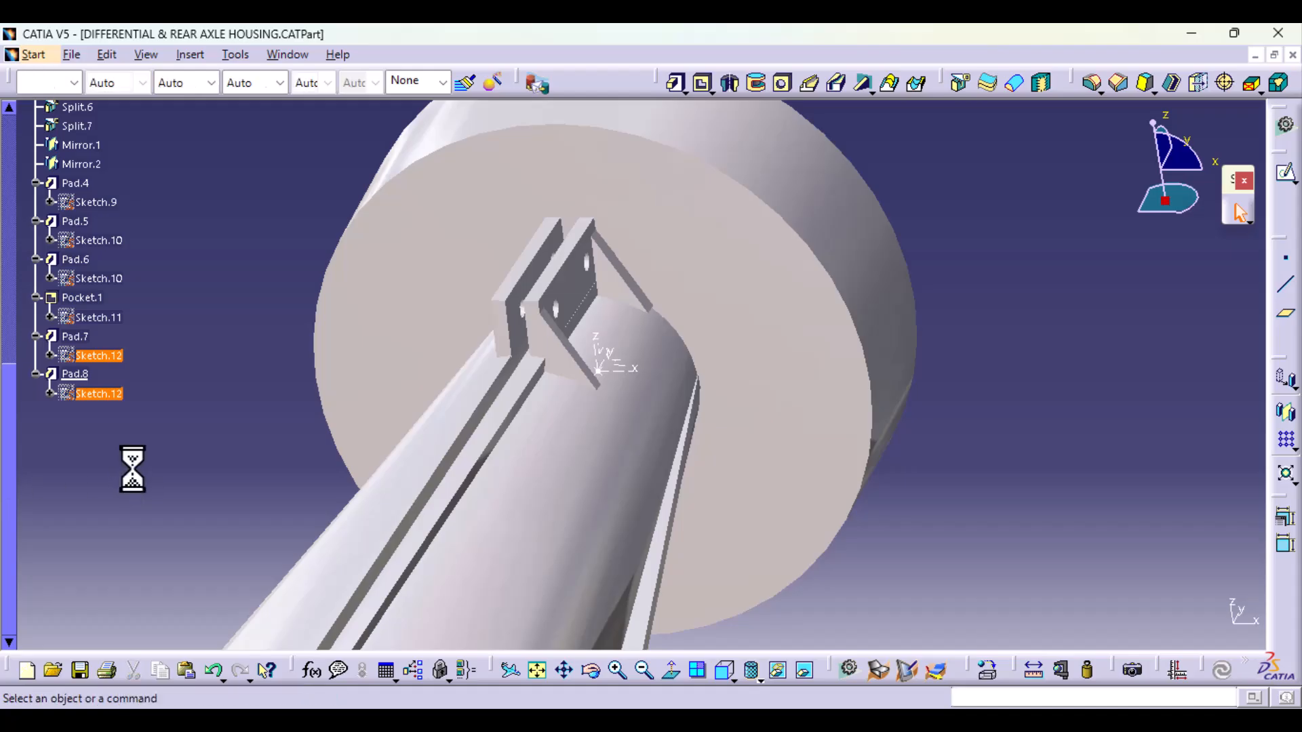
click(76, 374)
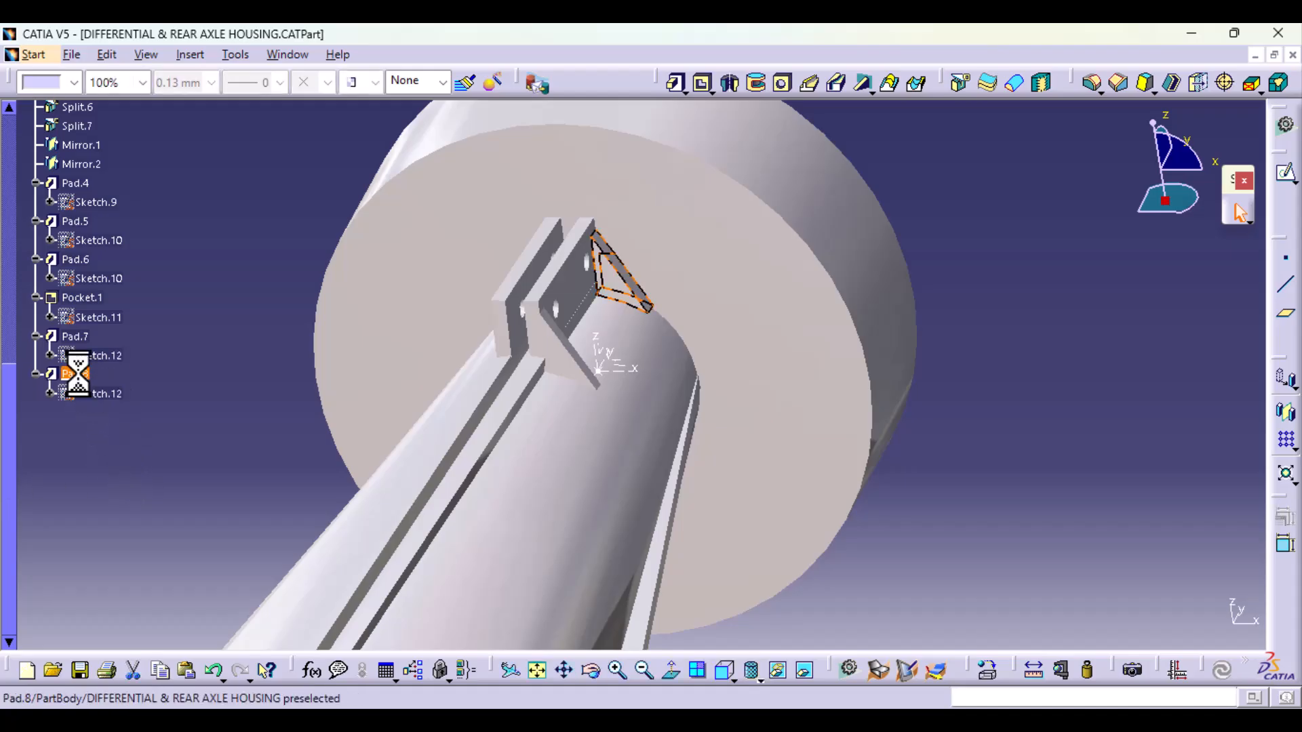
ctrl+click(75, 336)
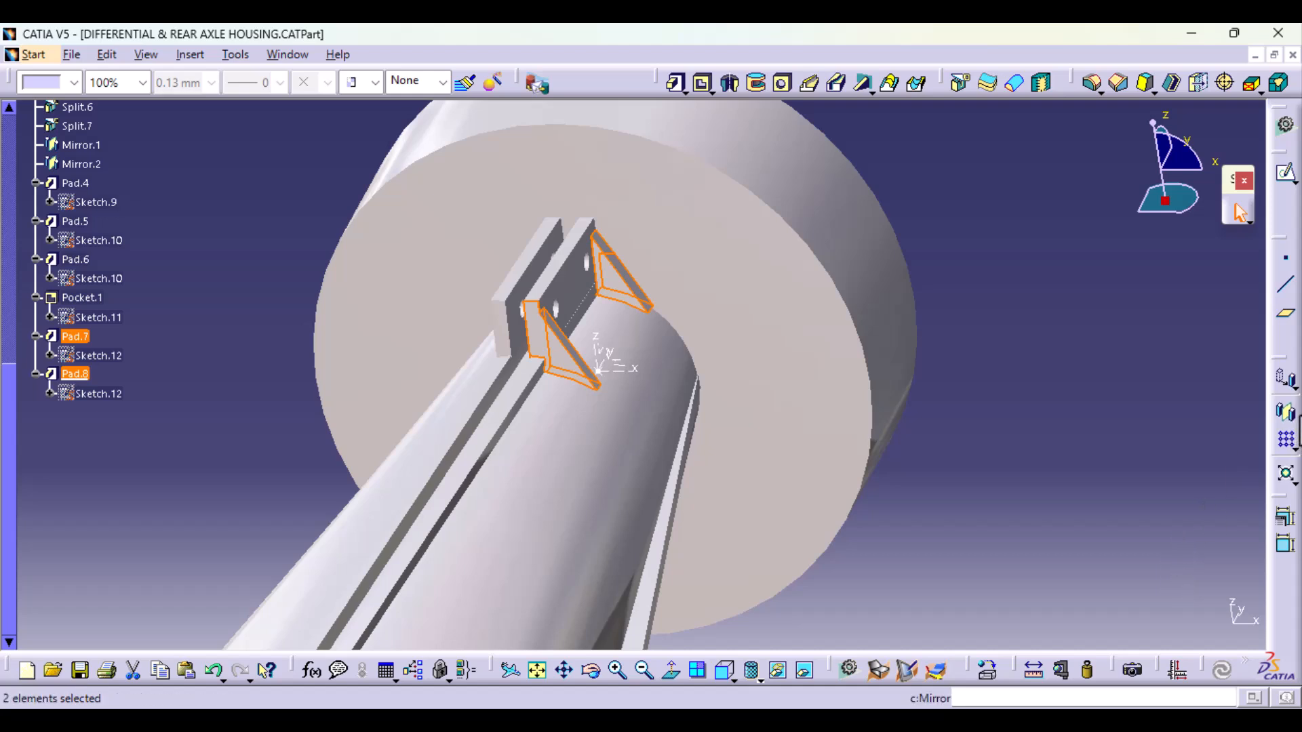
click(1286, 415)
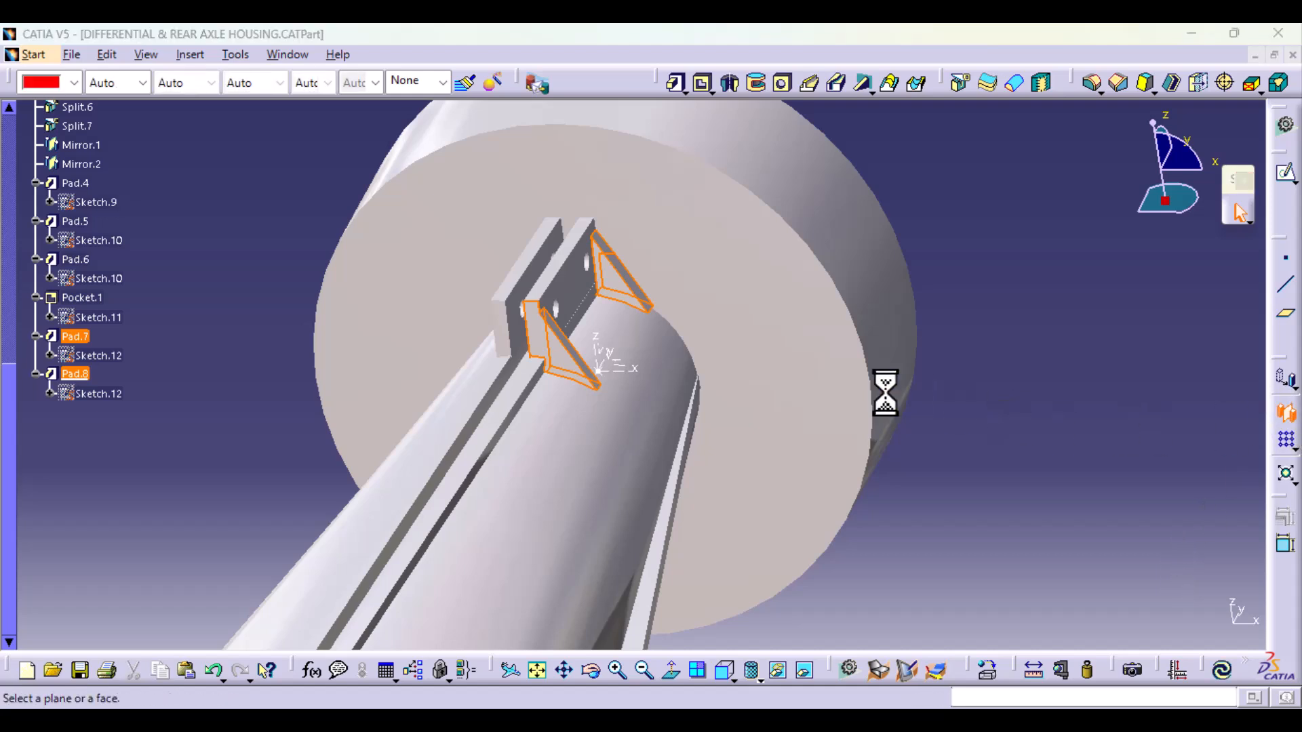
middle_drag(827, 448, 532, 619)
middle_drag(542, 498, 569, 441)
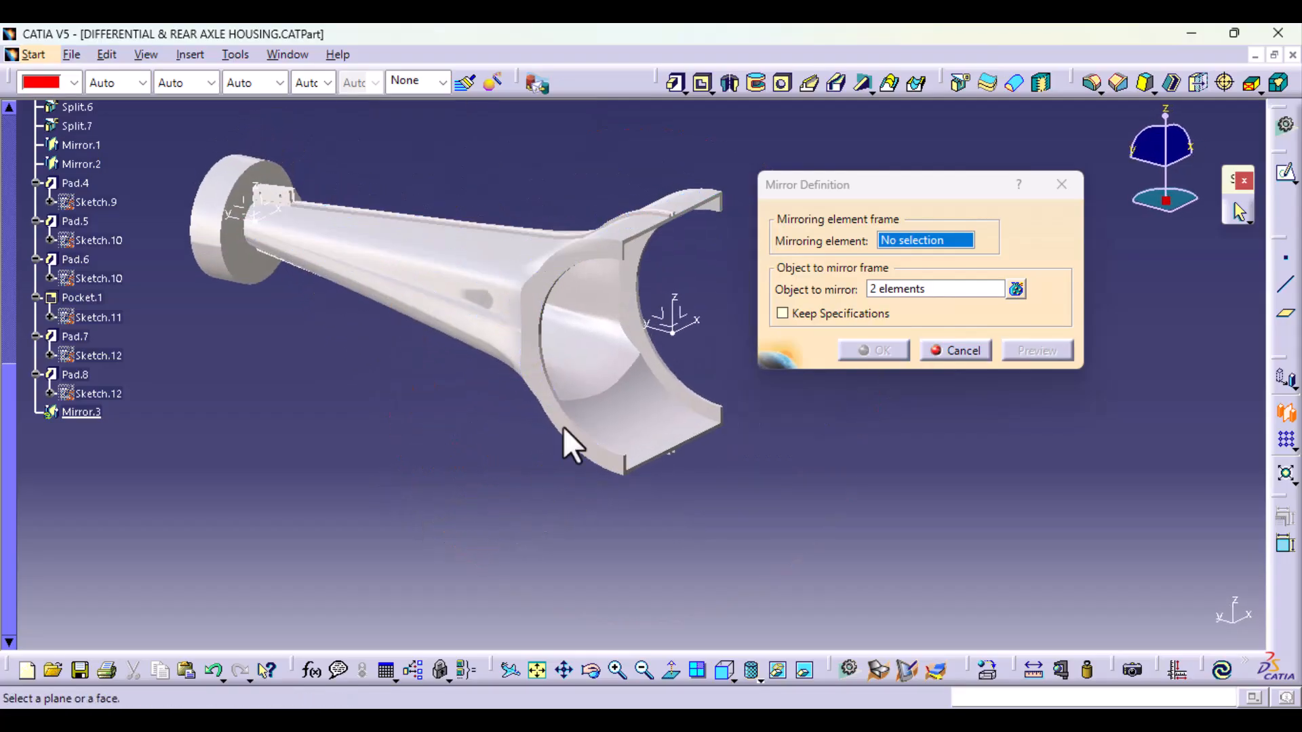
click(671, 325)
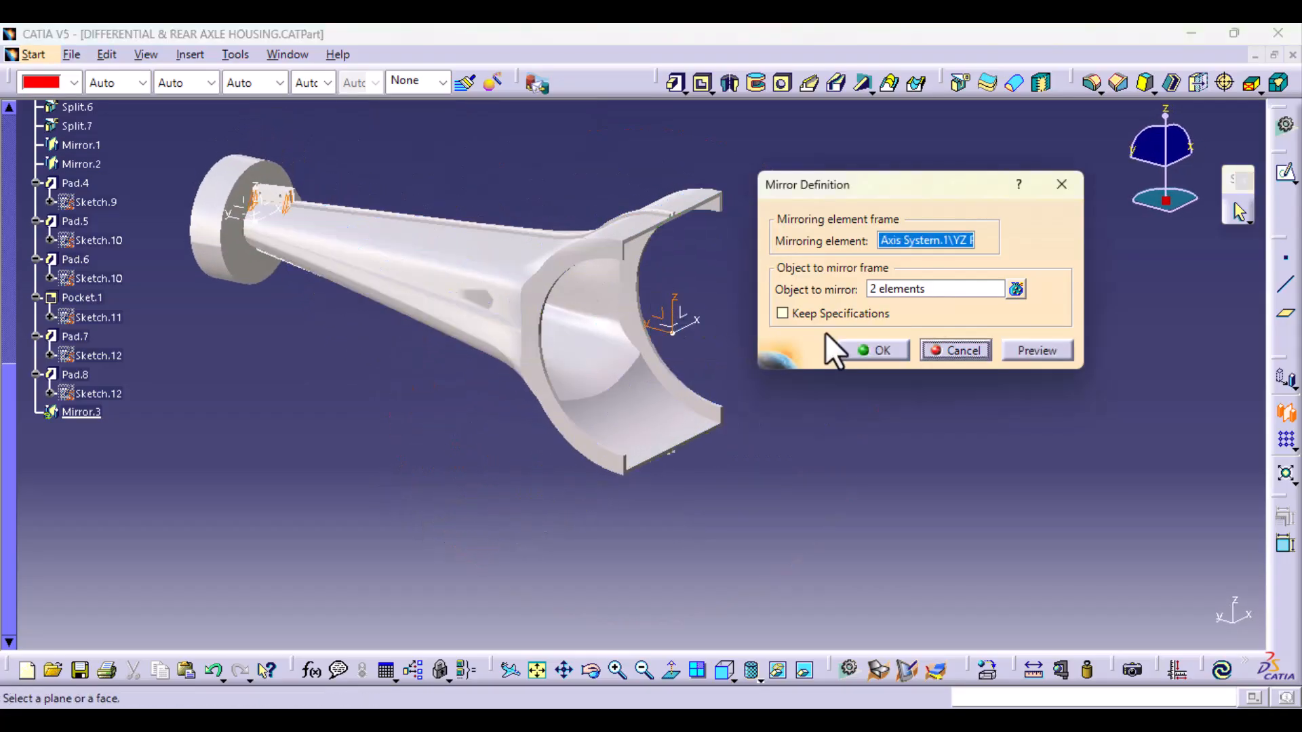
click(898, 351)
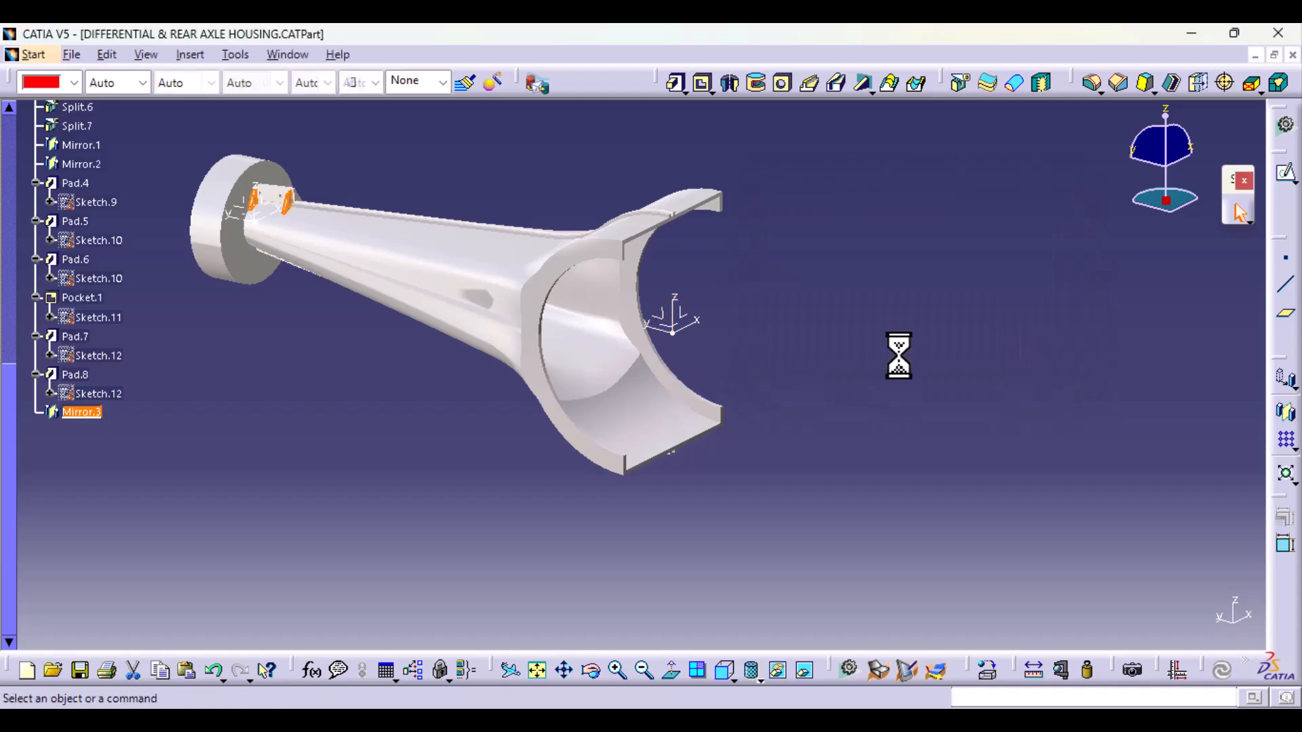
Step: Examine the mirrored triangular supports around the bracket plates and the overall shape of the axle housing
middle_drag(827, 455, 858, 626)
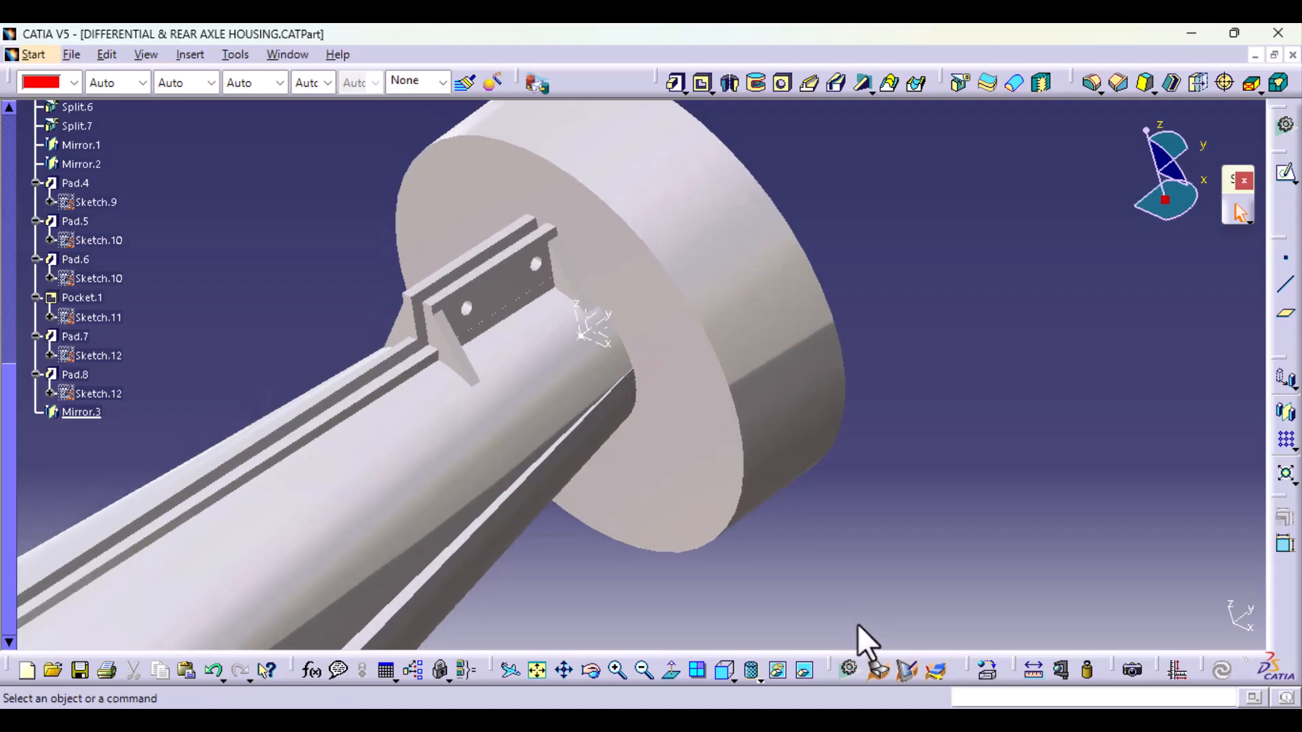
middle_drag(441, 509, 485, 533)
middle_drag(397, 553, 527, 505)
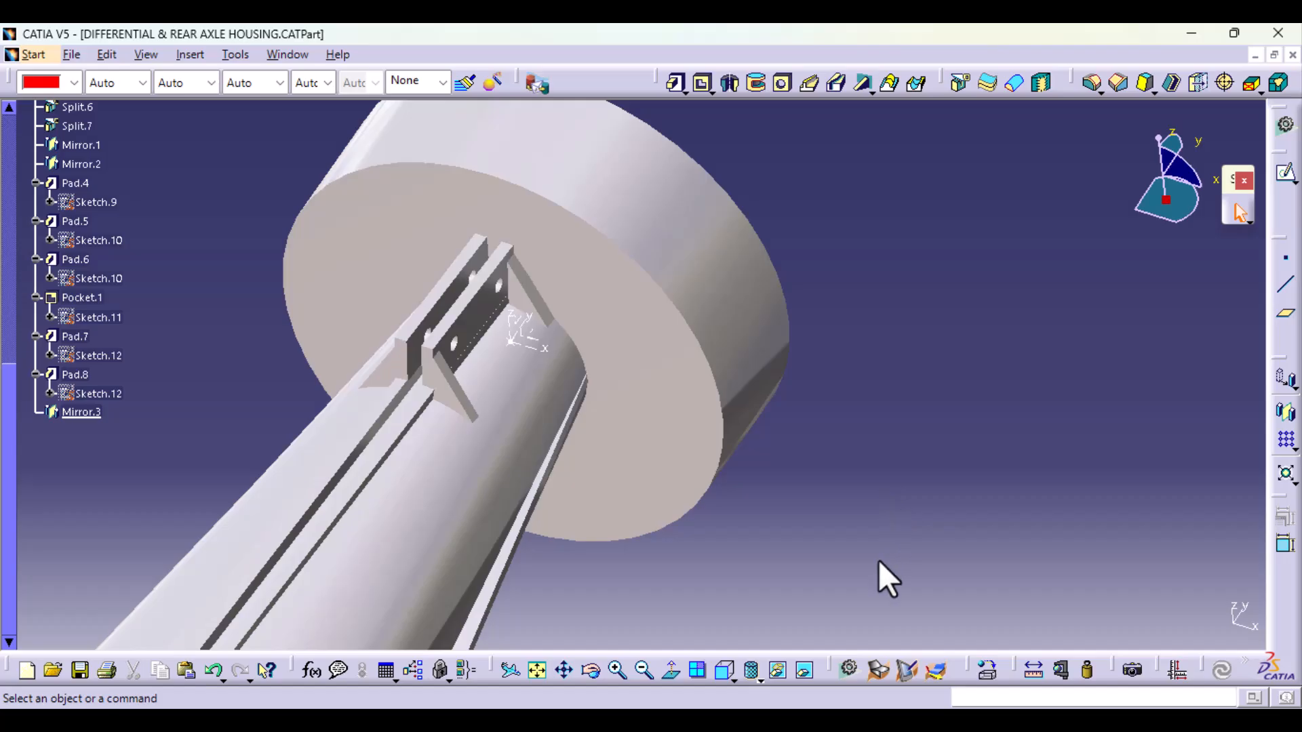
middle_drag(896, 390, 865, 588)
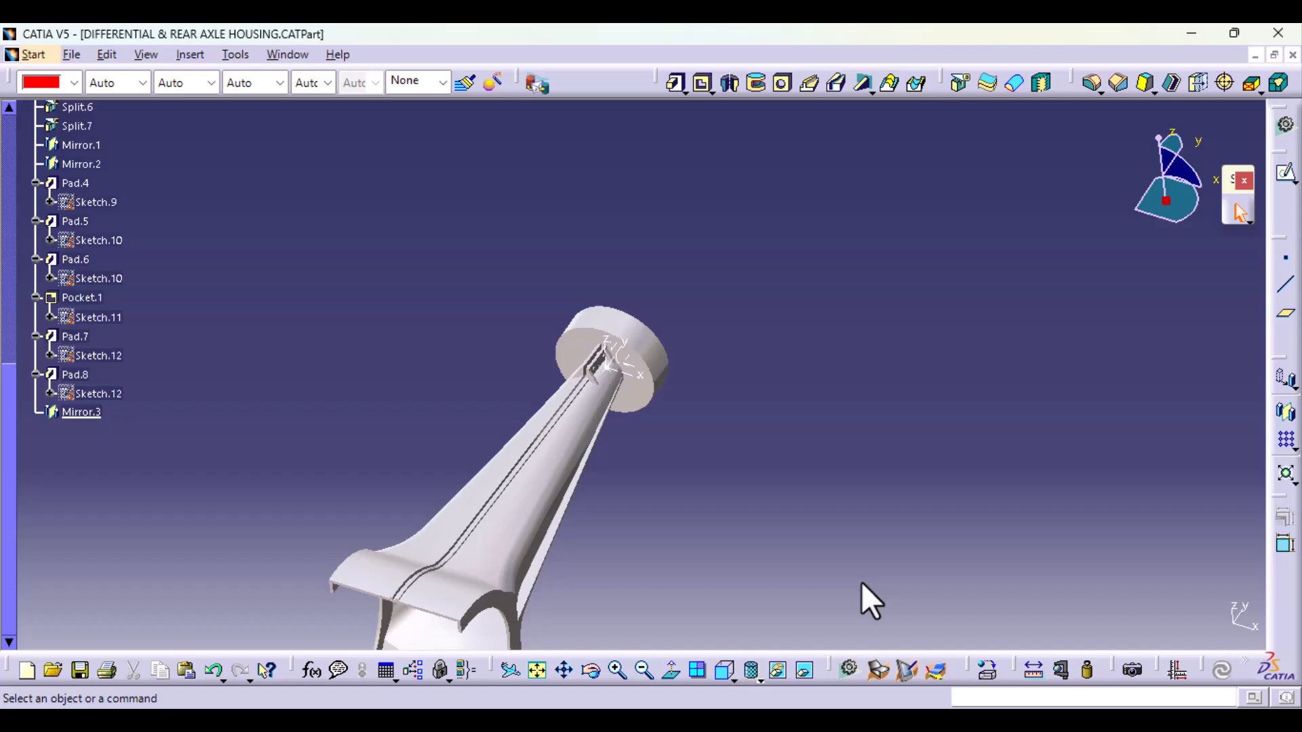
middle_drag(665, 518, 573, 393)
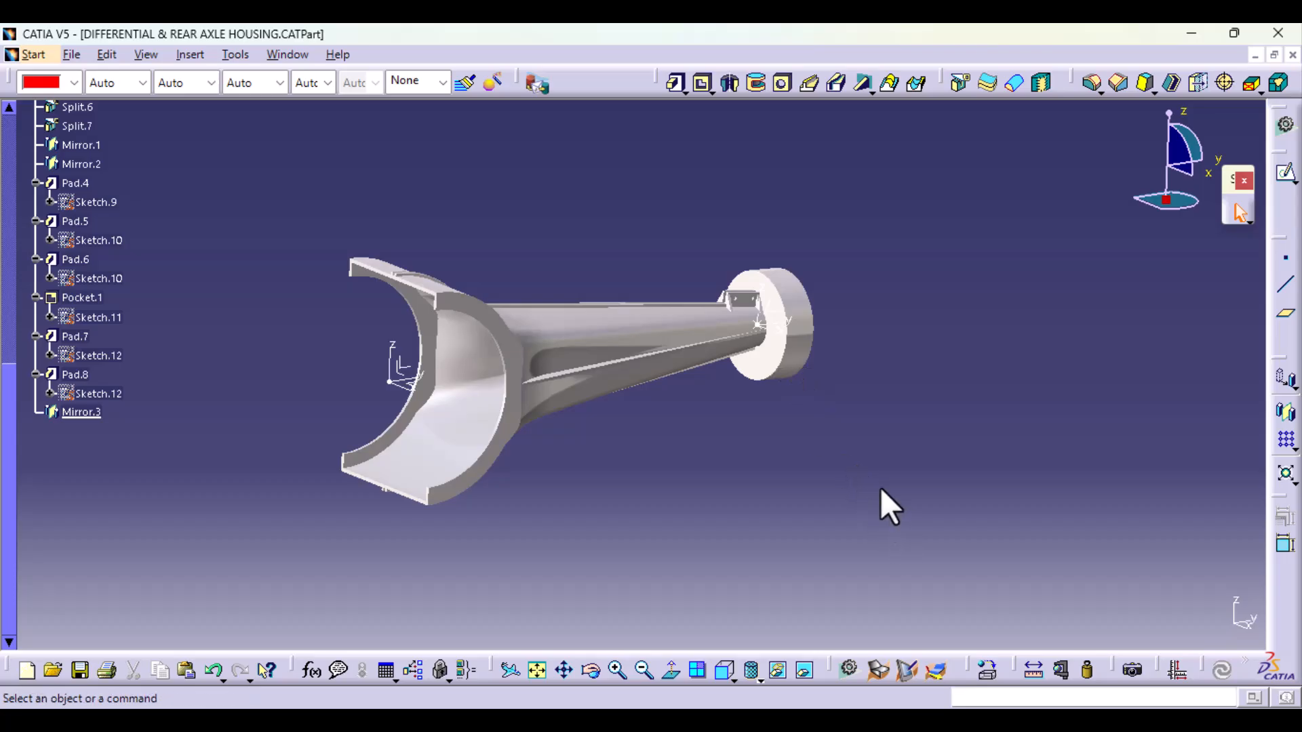
middle_drag(878, 503, 877, 457)
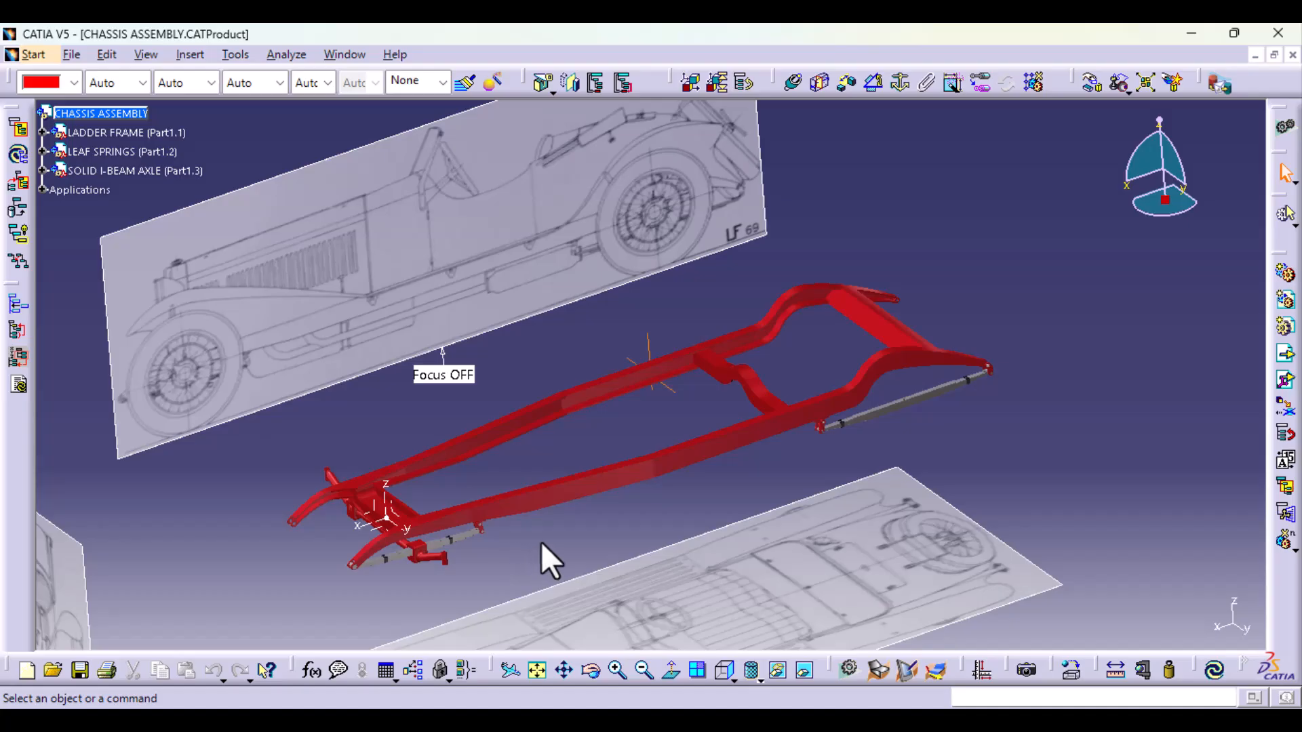
Step: Switch to the CHASSIS ASSEMBLY document and activate its LADDER FRAME part for editing in a side view of the rear wheel area
middle_drag(541, 543, 560, 488)
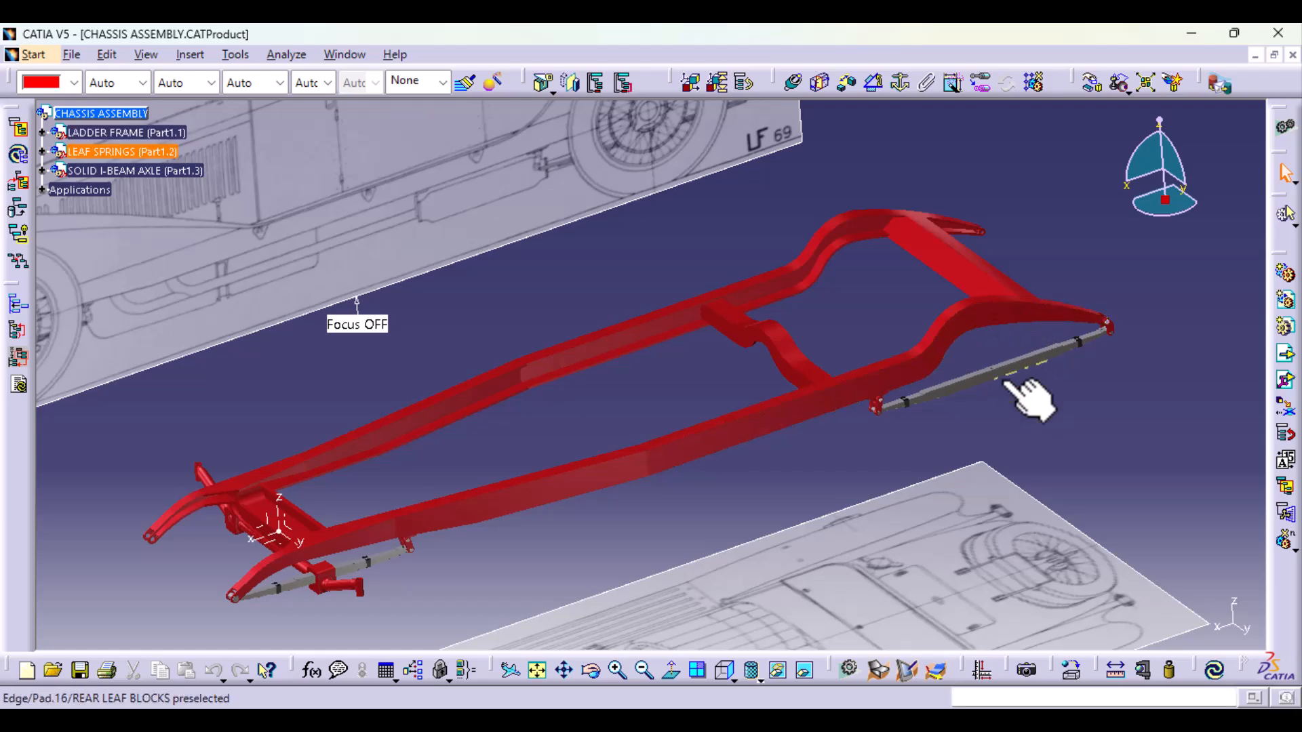
click(723, 674)
middle_drag(933, 531, 553, 465)
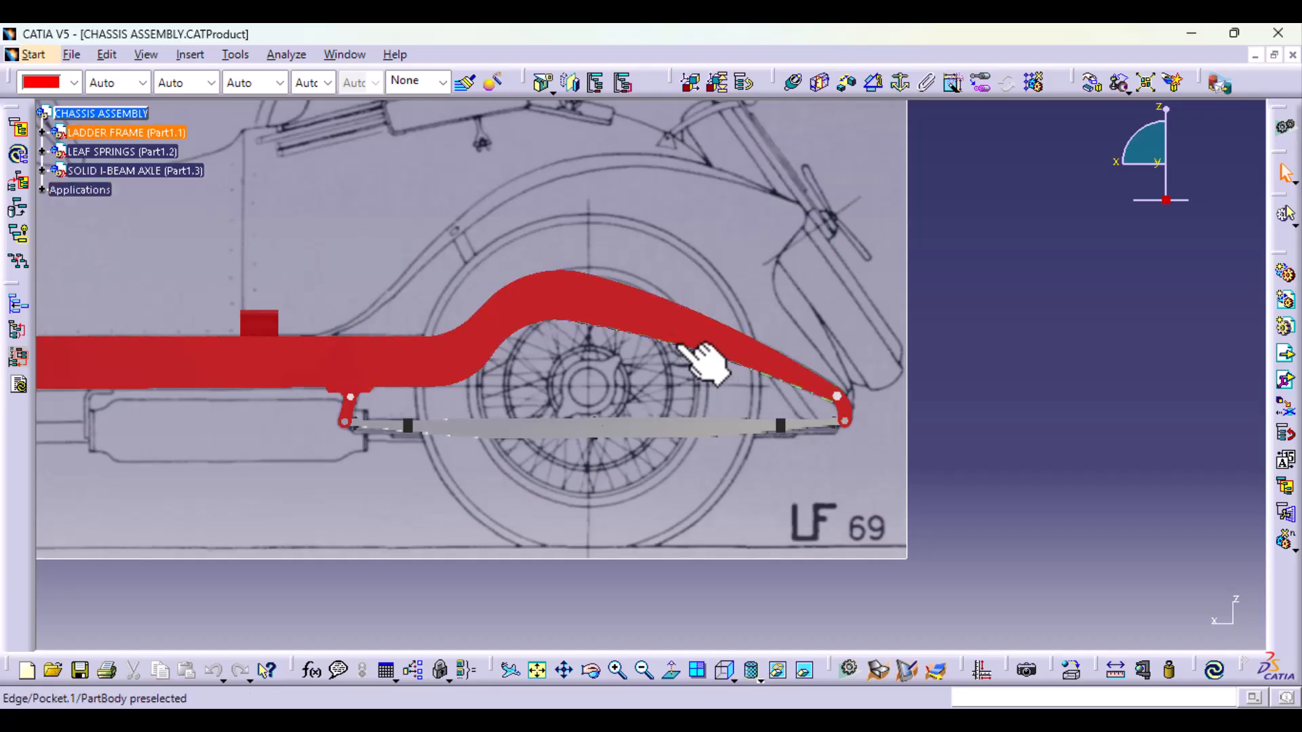
ctrl+middle_drag(689, 451, 726, 344)
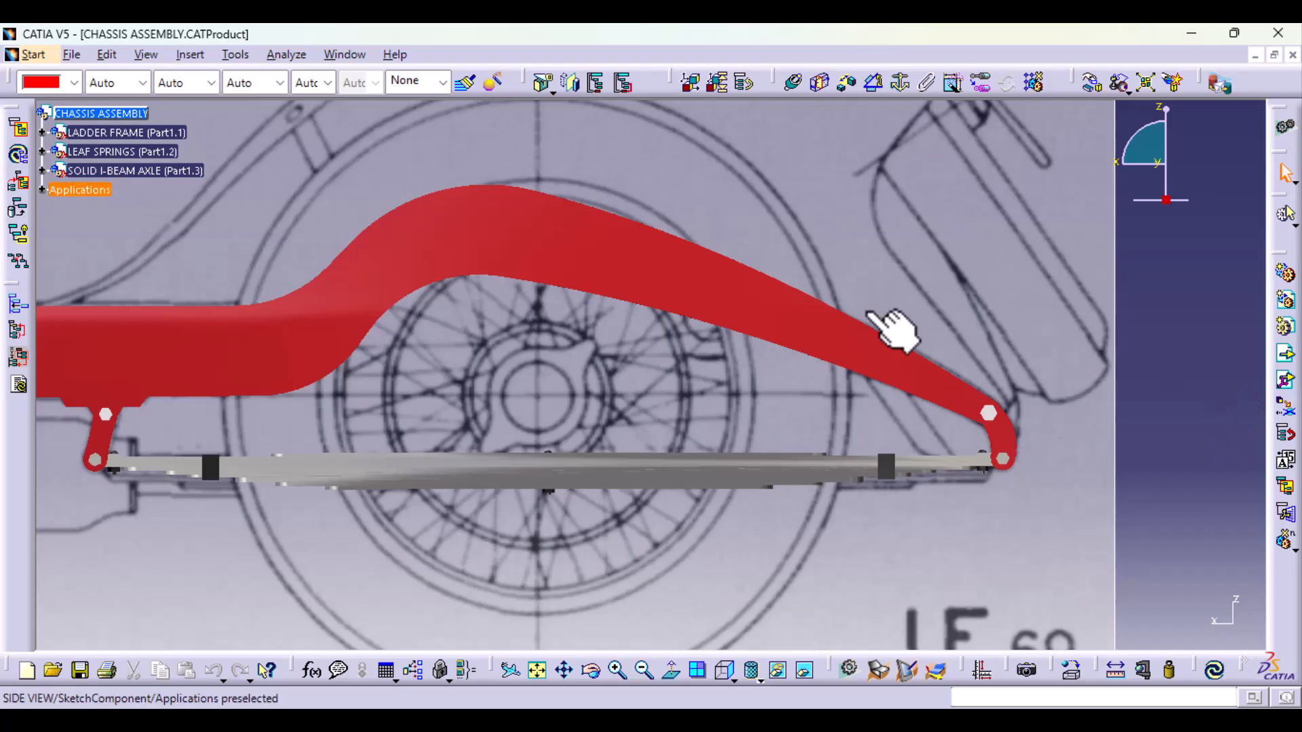
click(133, 132)
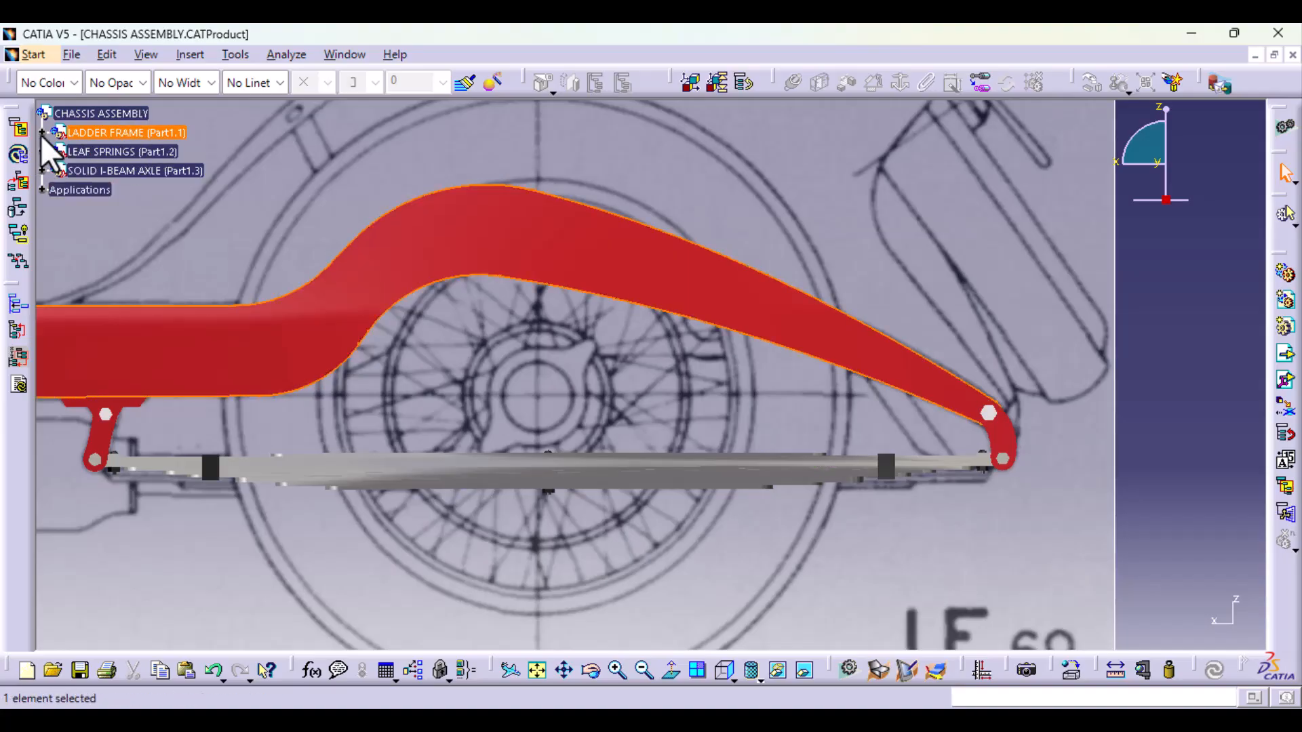
double_click(119, 133)
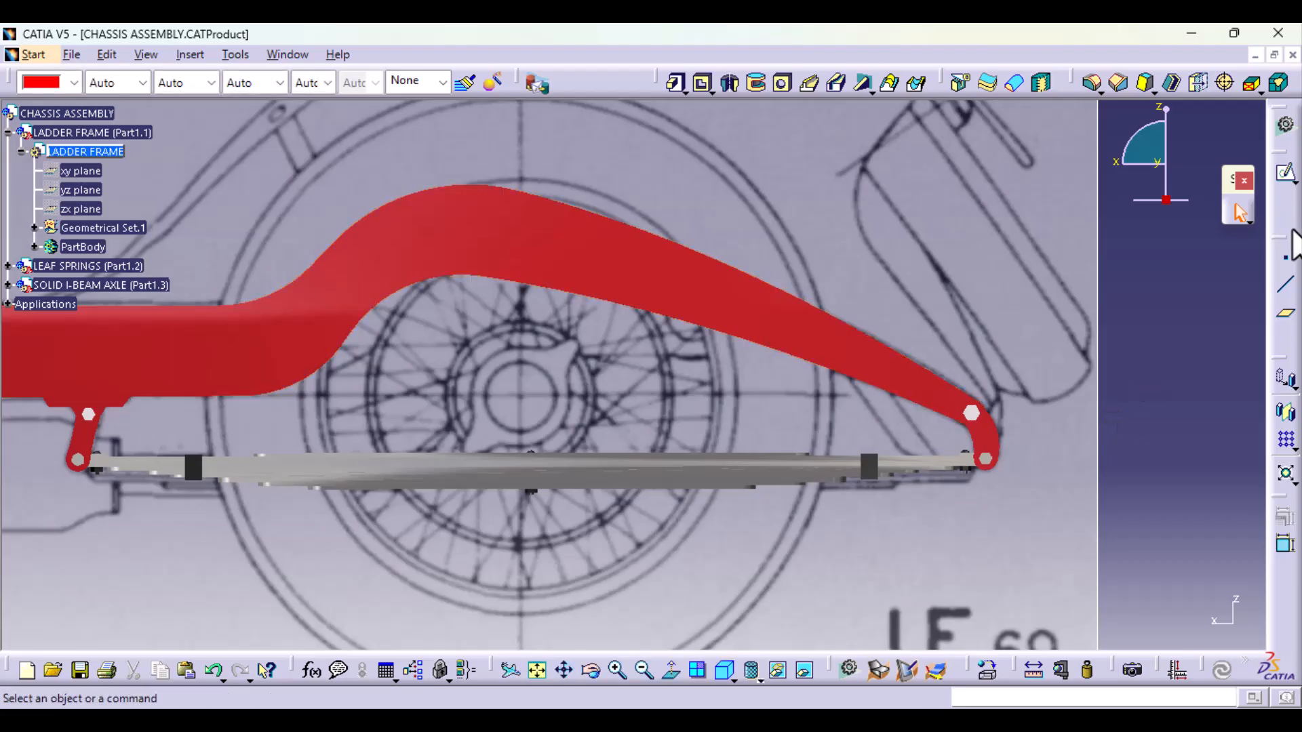
click(1287, 262)
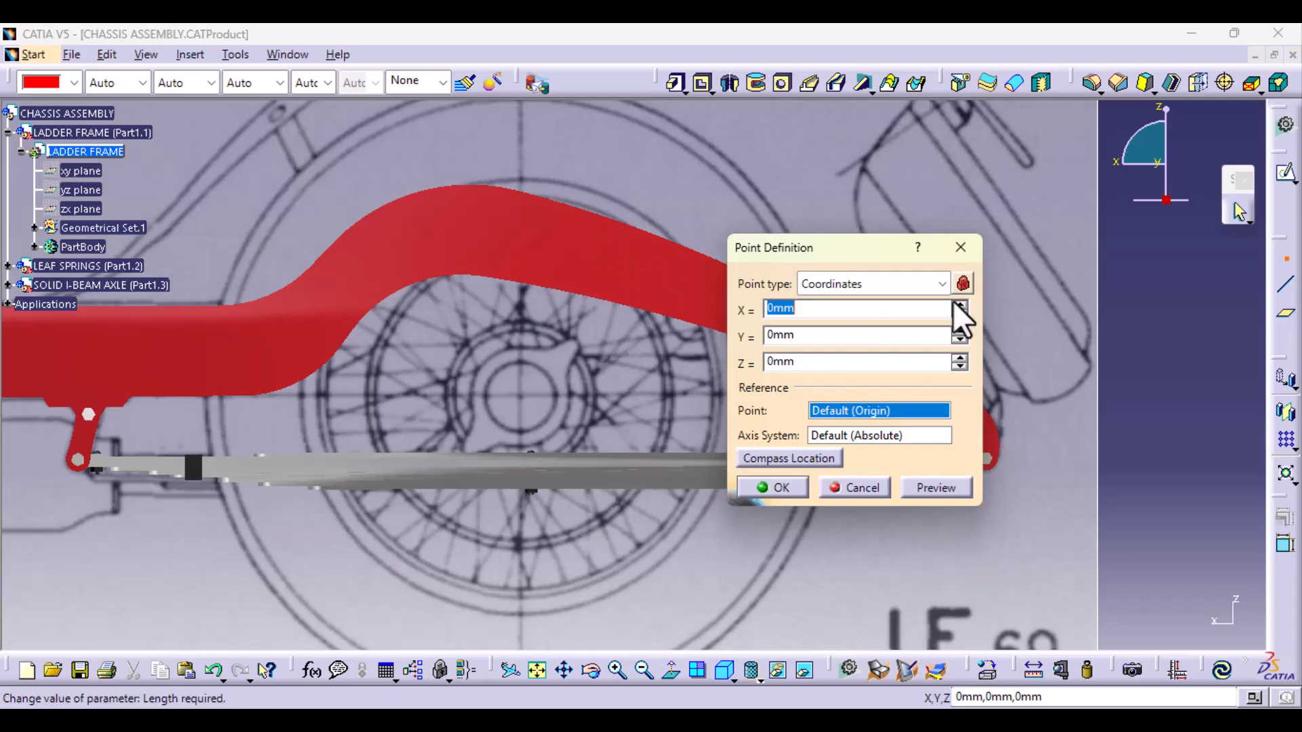
click(942, 283)
click(871, 363)
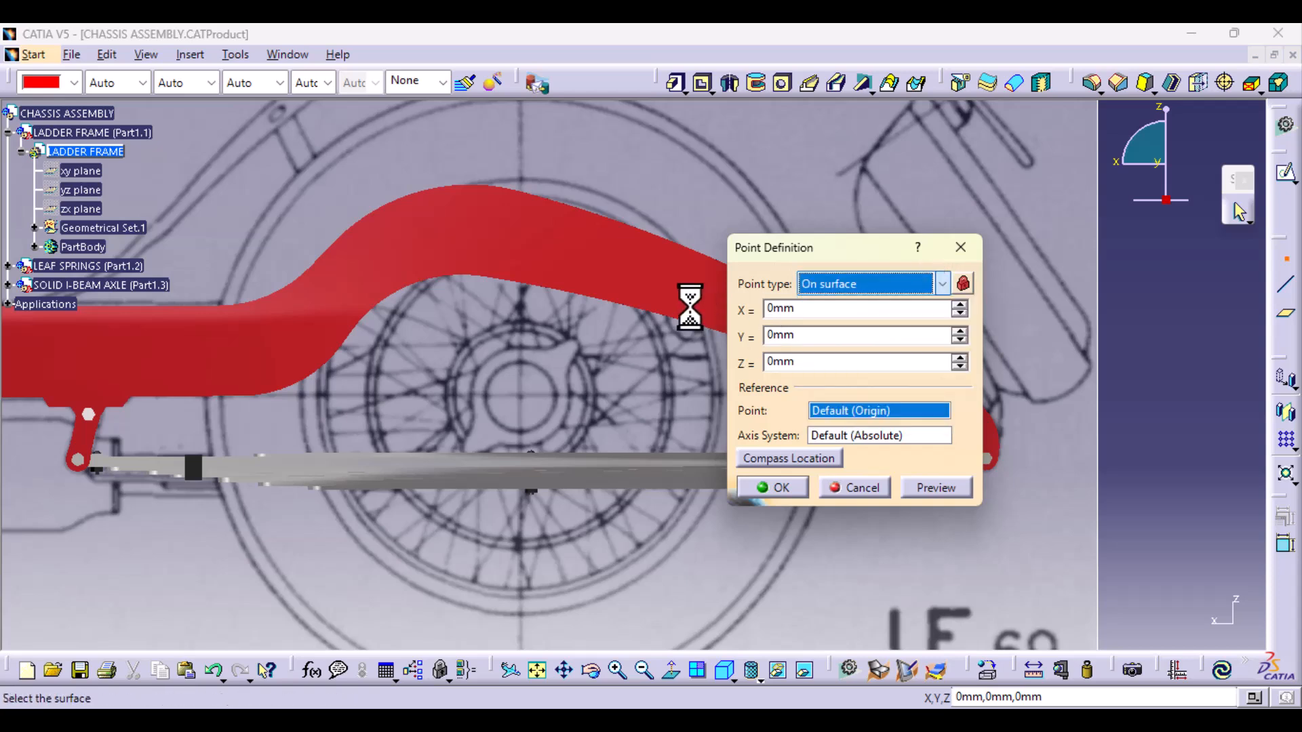
click(638, 270)
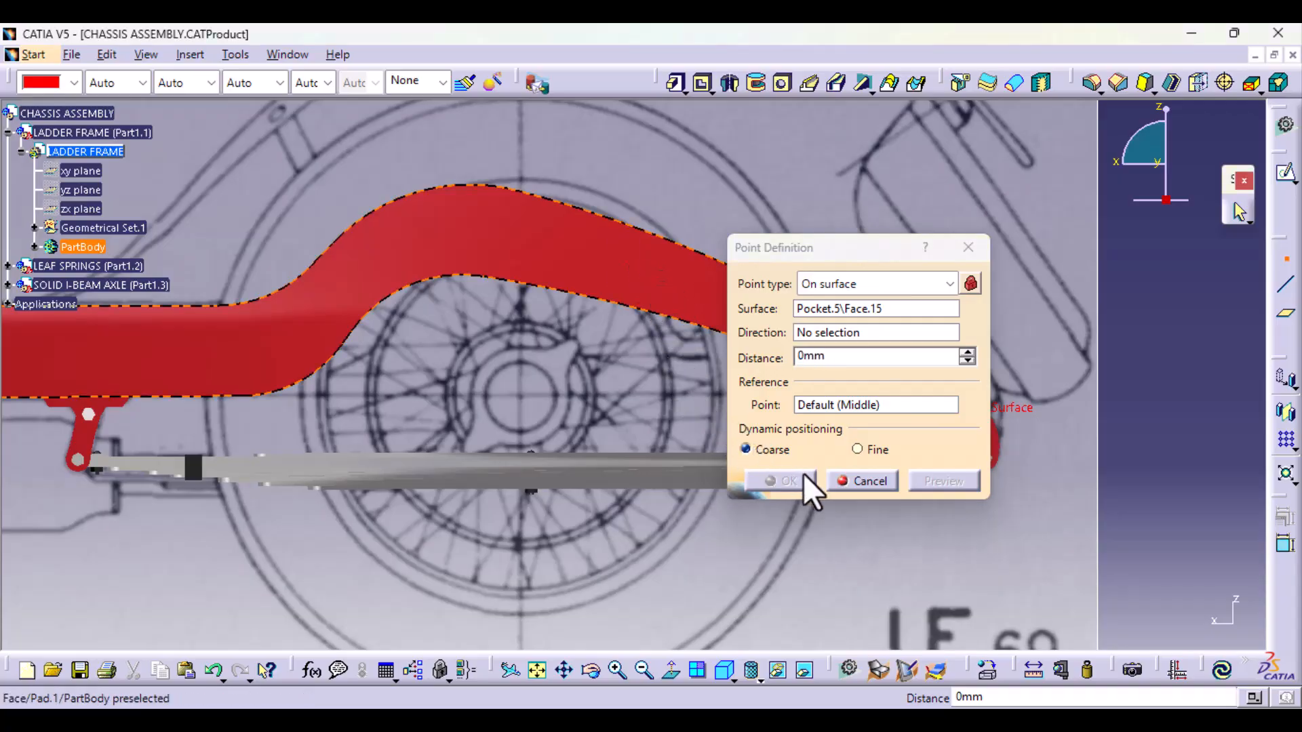
click(877, 482)
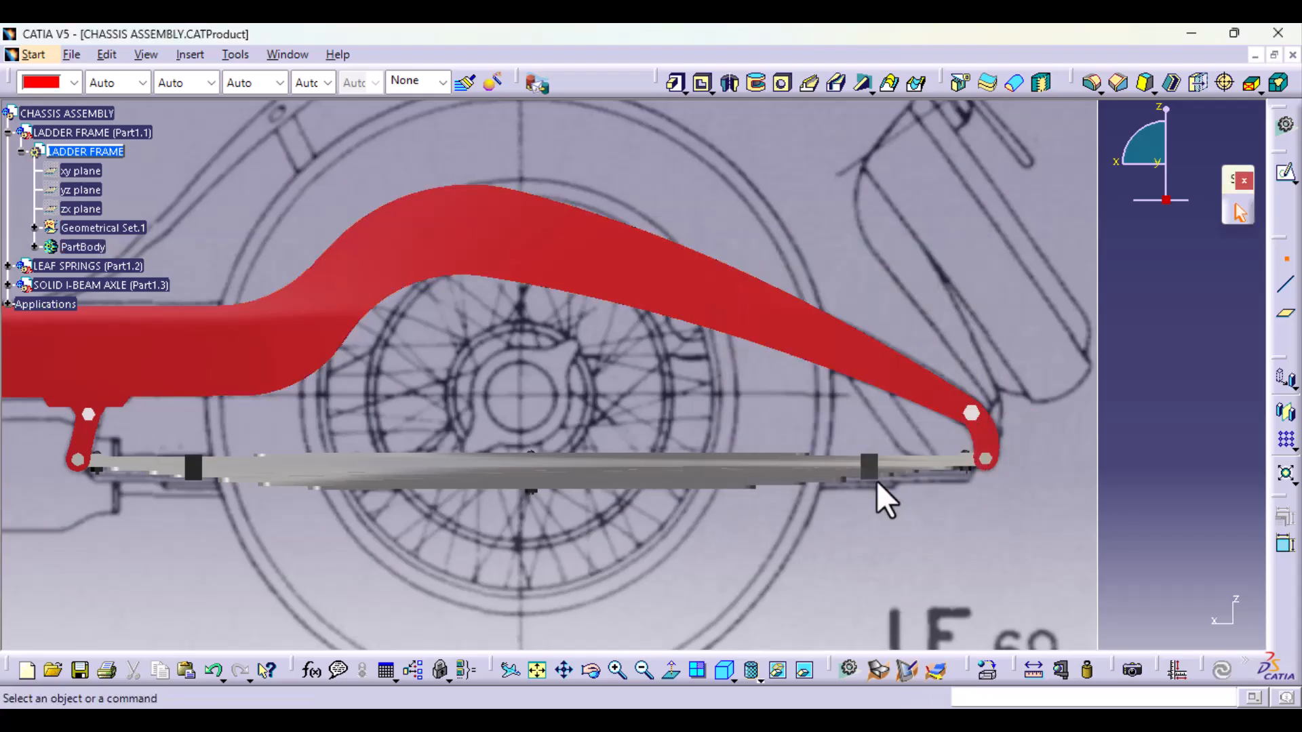
click(1285, 262)
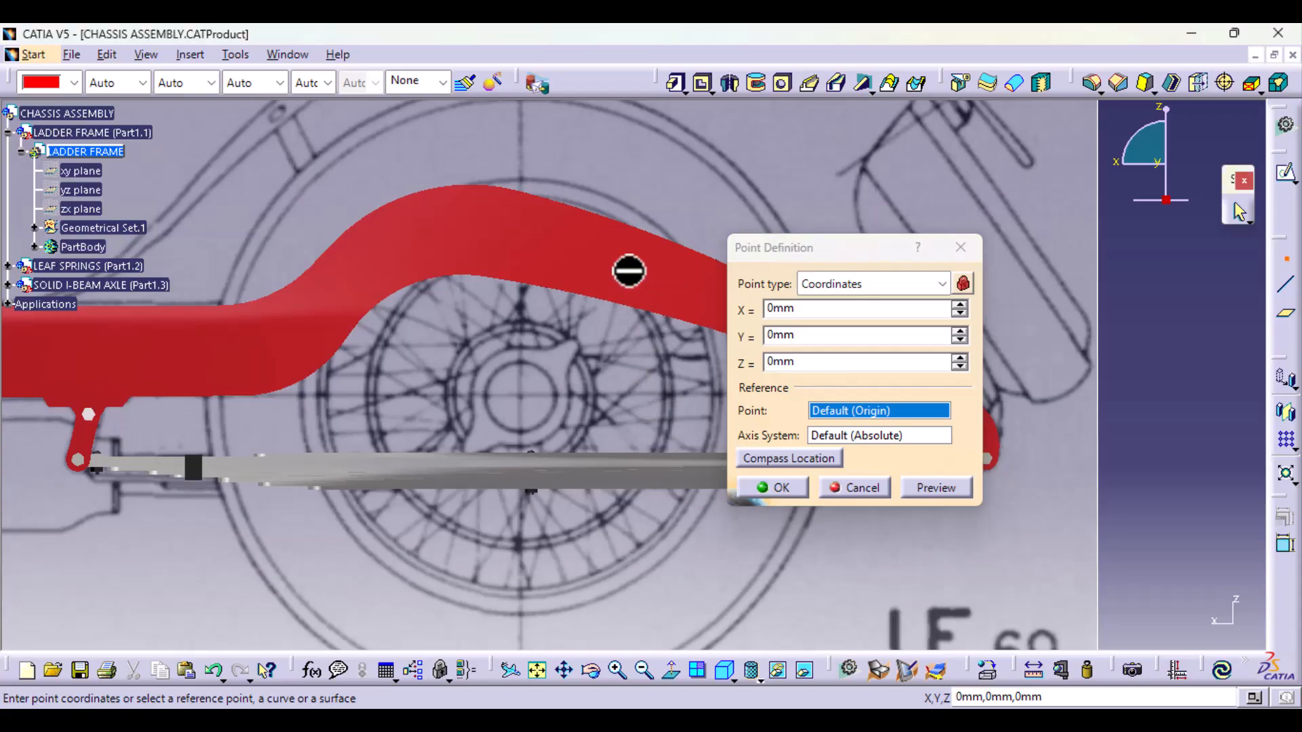
middle_drag(655, 428, 863, 505)
click(866, 488)
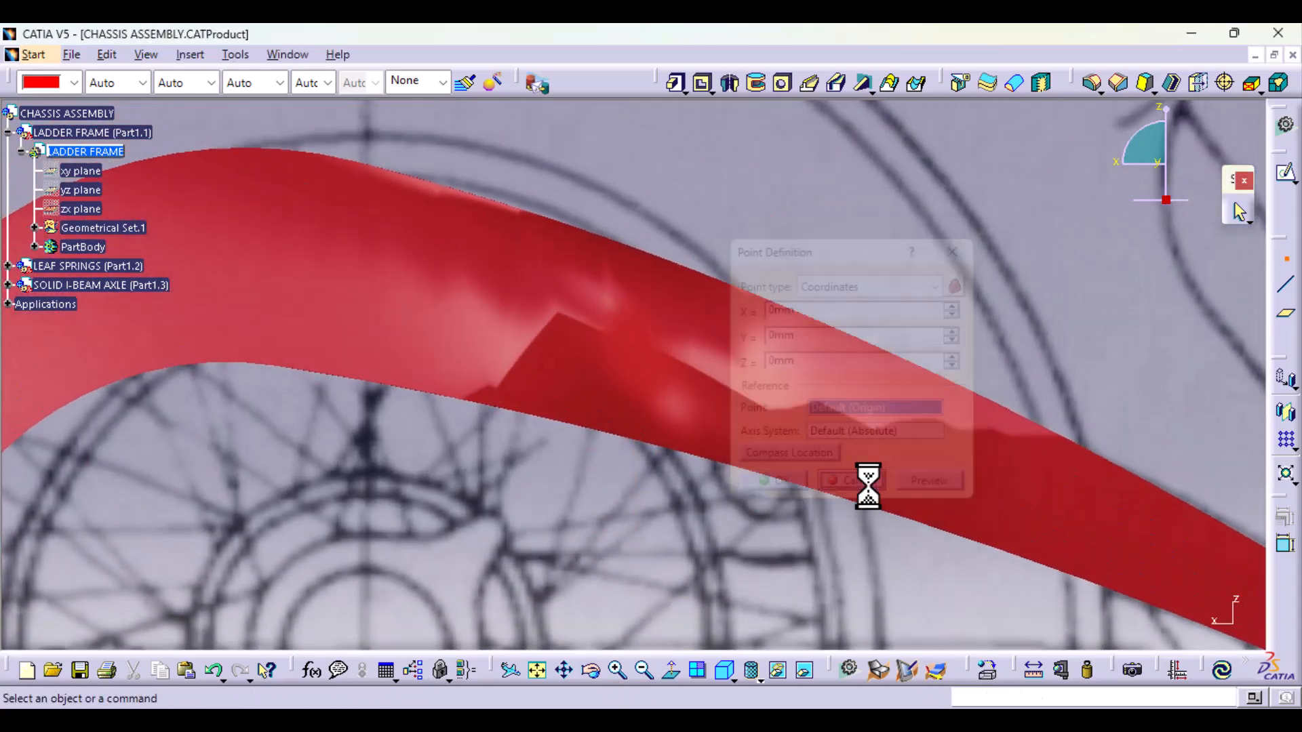
Step: Define Geometrical Set.1 of the LADDER FRAME as the in-work object and expand its contents
click(118, 227)
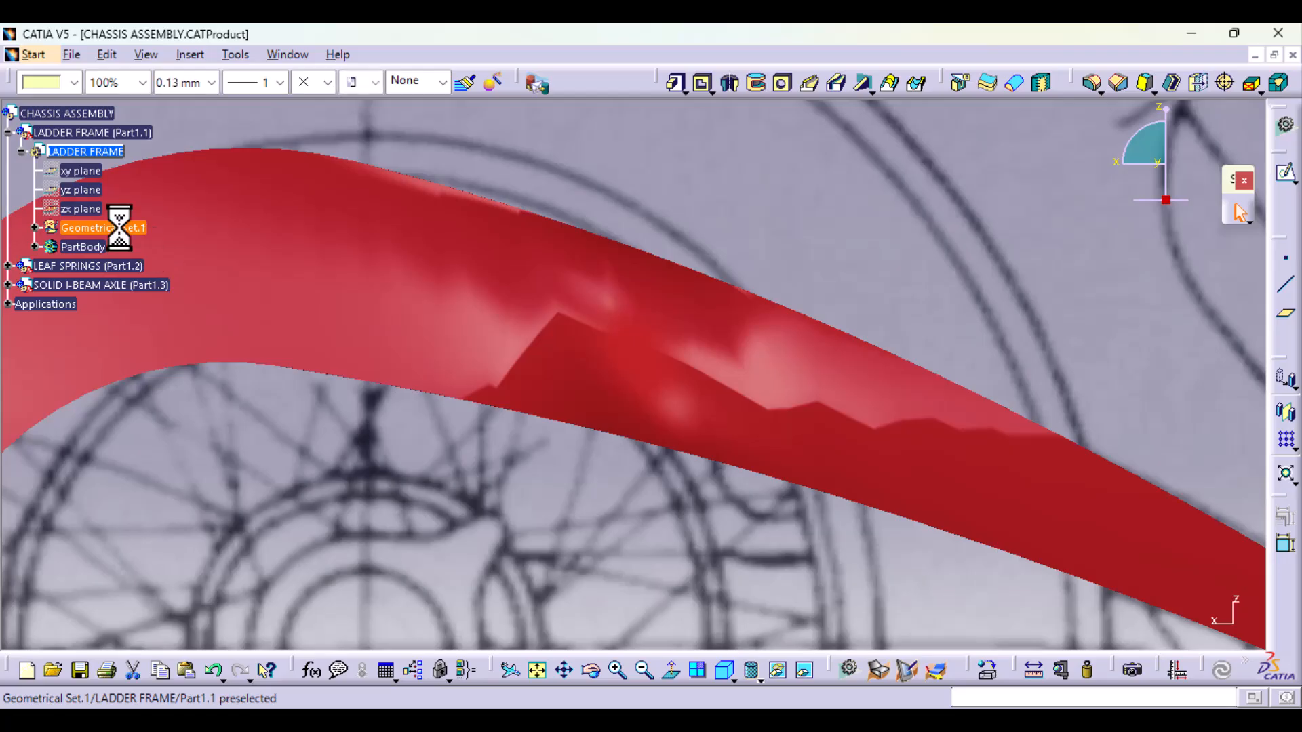
right_click(120, 230)
click(203, 381)
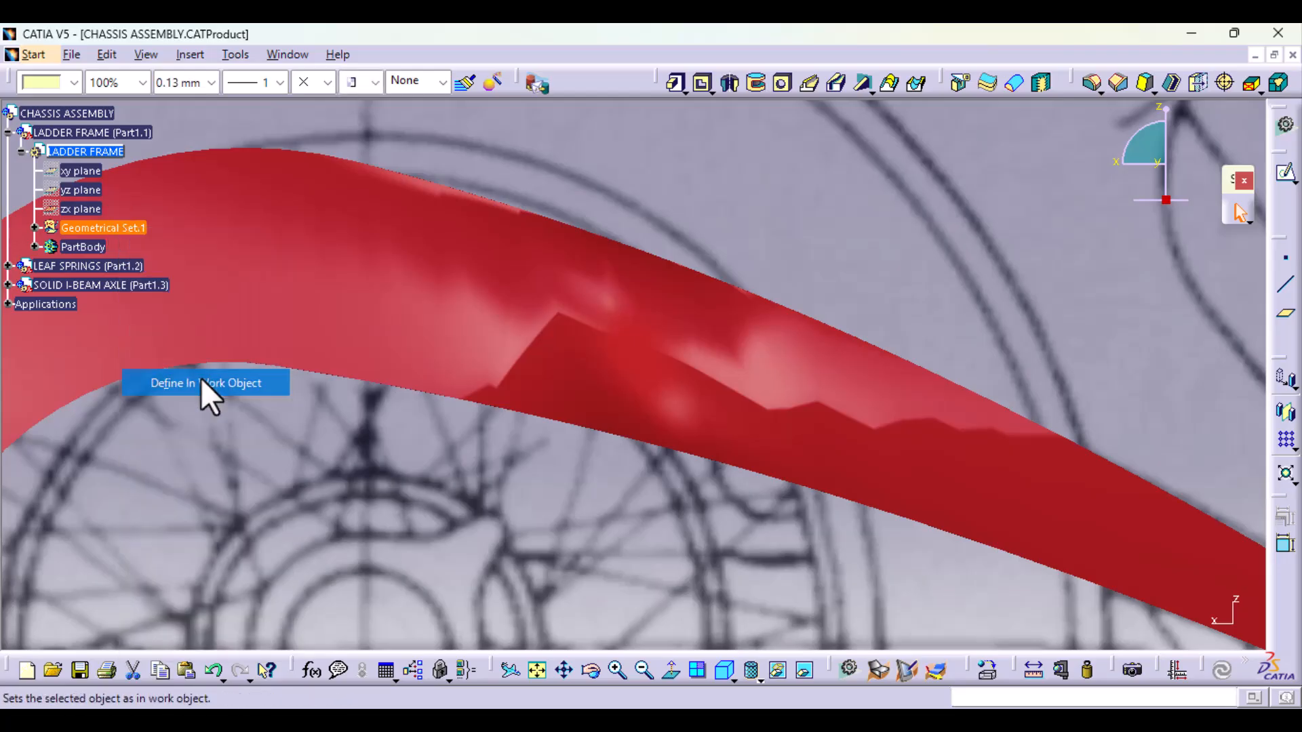
click(34, 228)
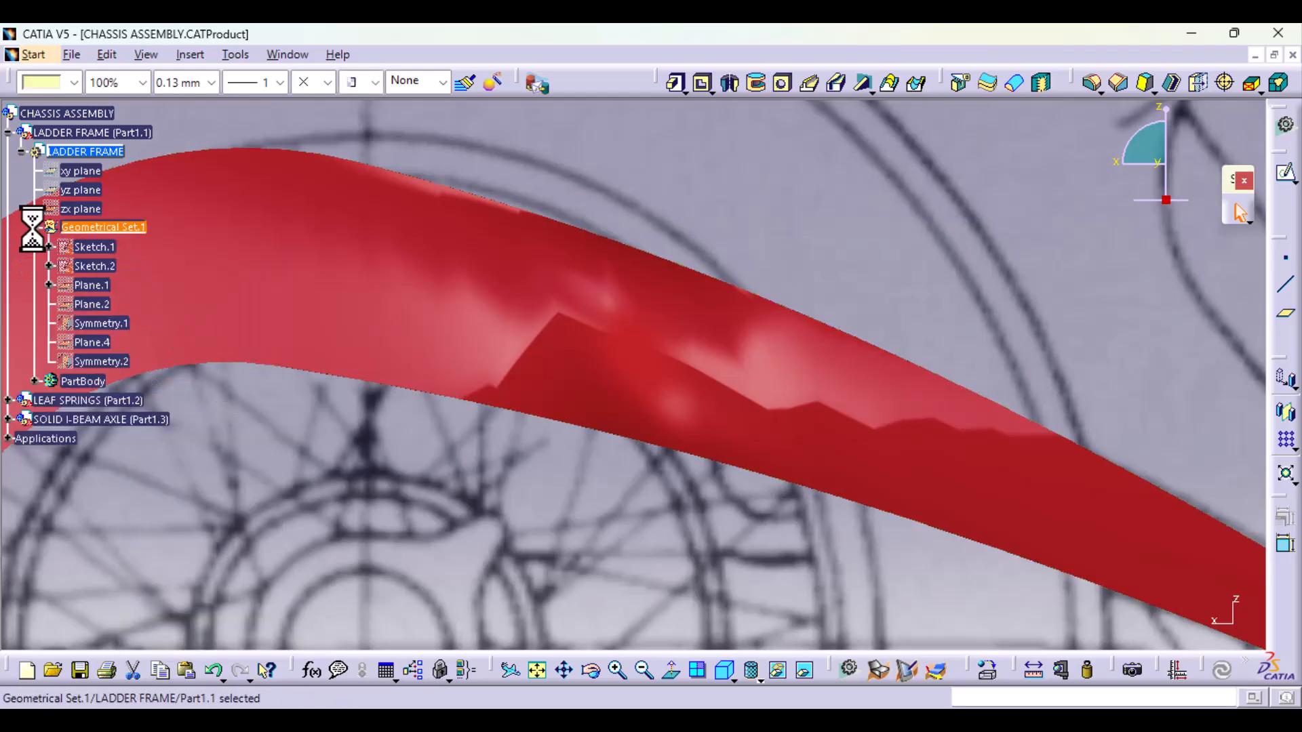
Step: Try to create an On surface point on the side face of the ladder frame's curved rail above the rear wheel
click(34, 228)
ctrl+middle_drag(851, 325, 828, 488)
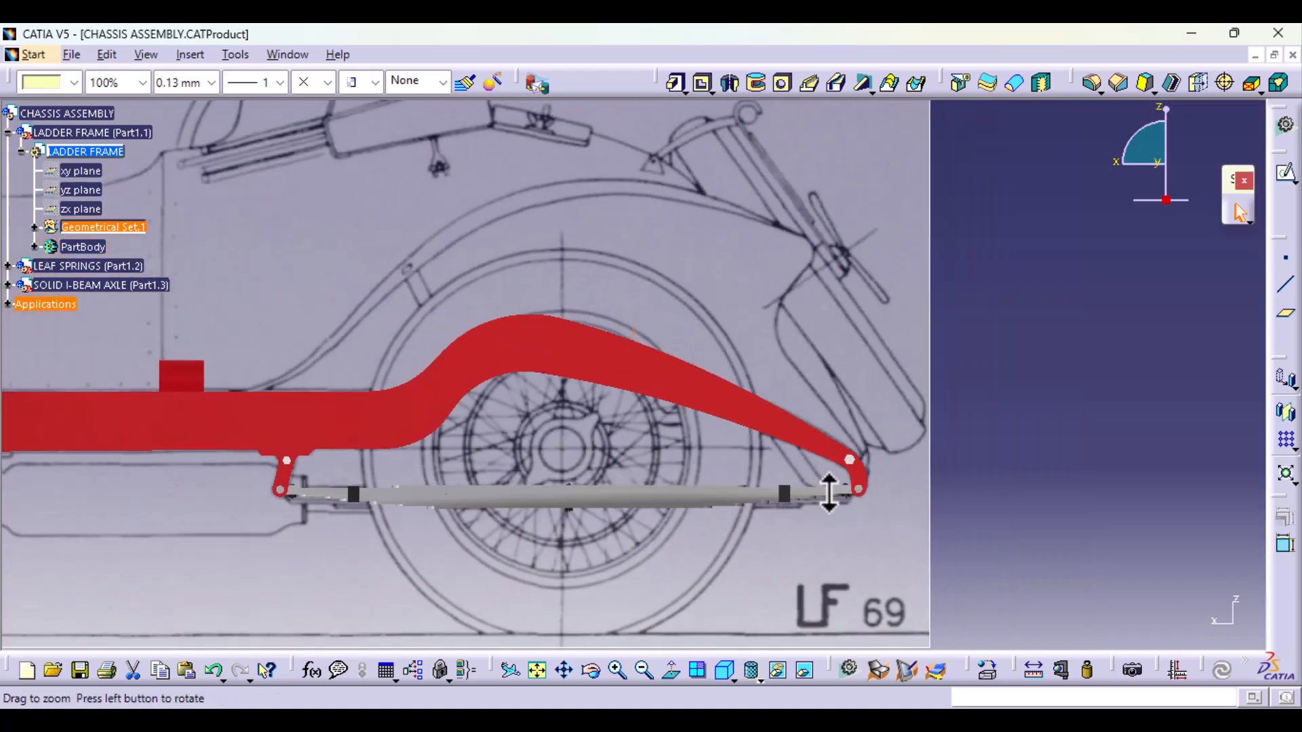
click(1287, 261)
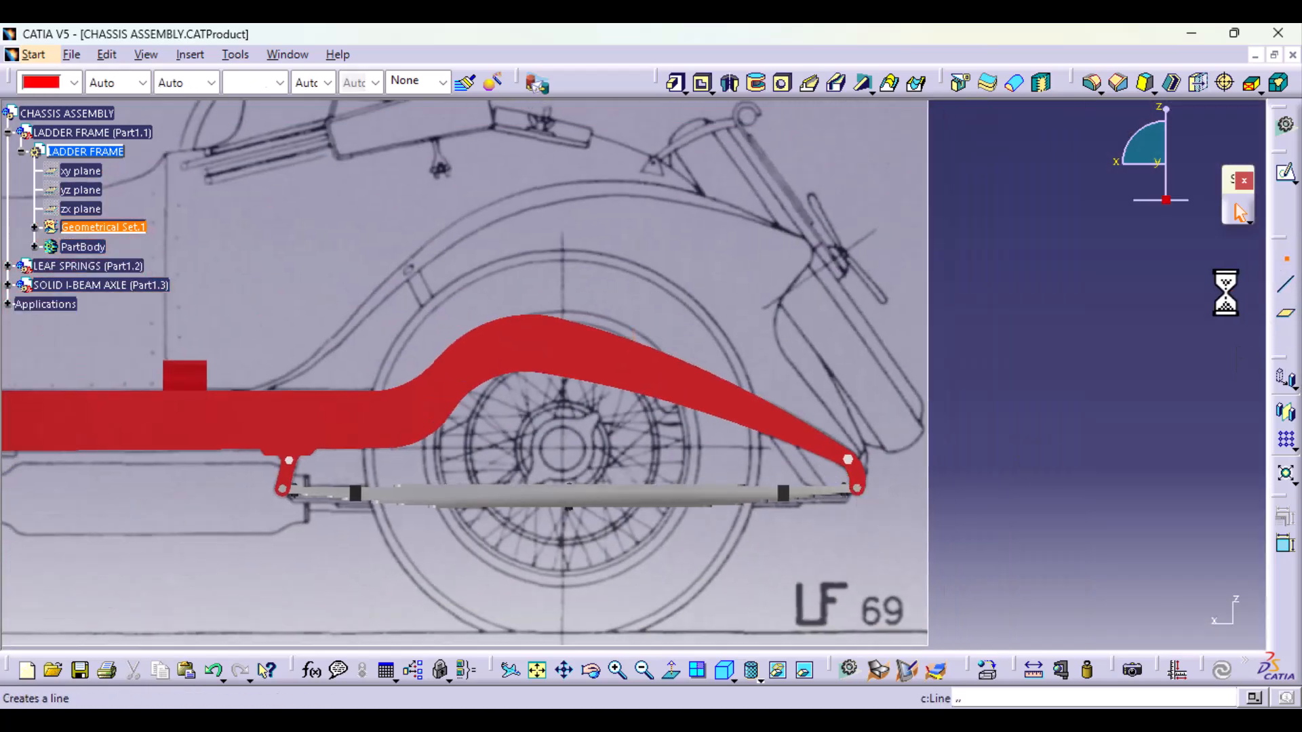
click(926, 286)
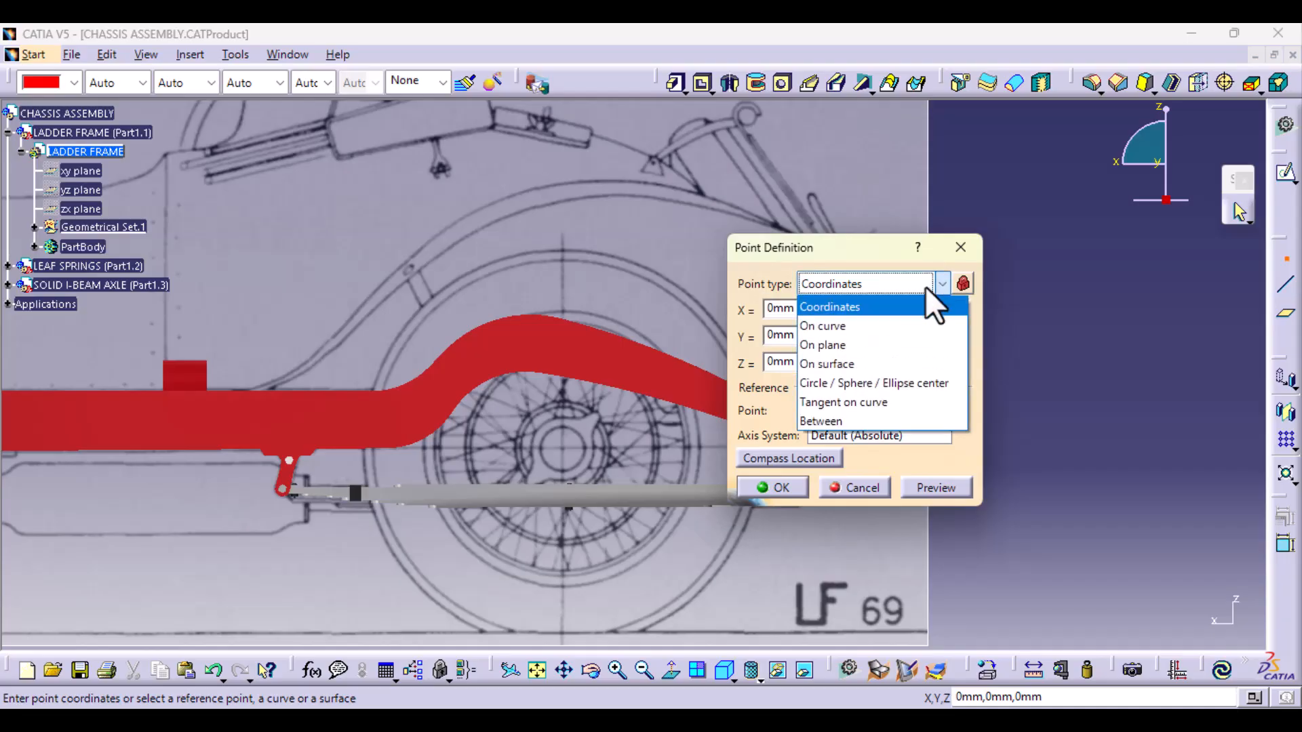
click(877, 365)
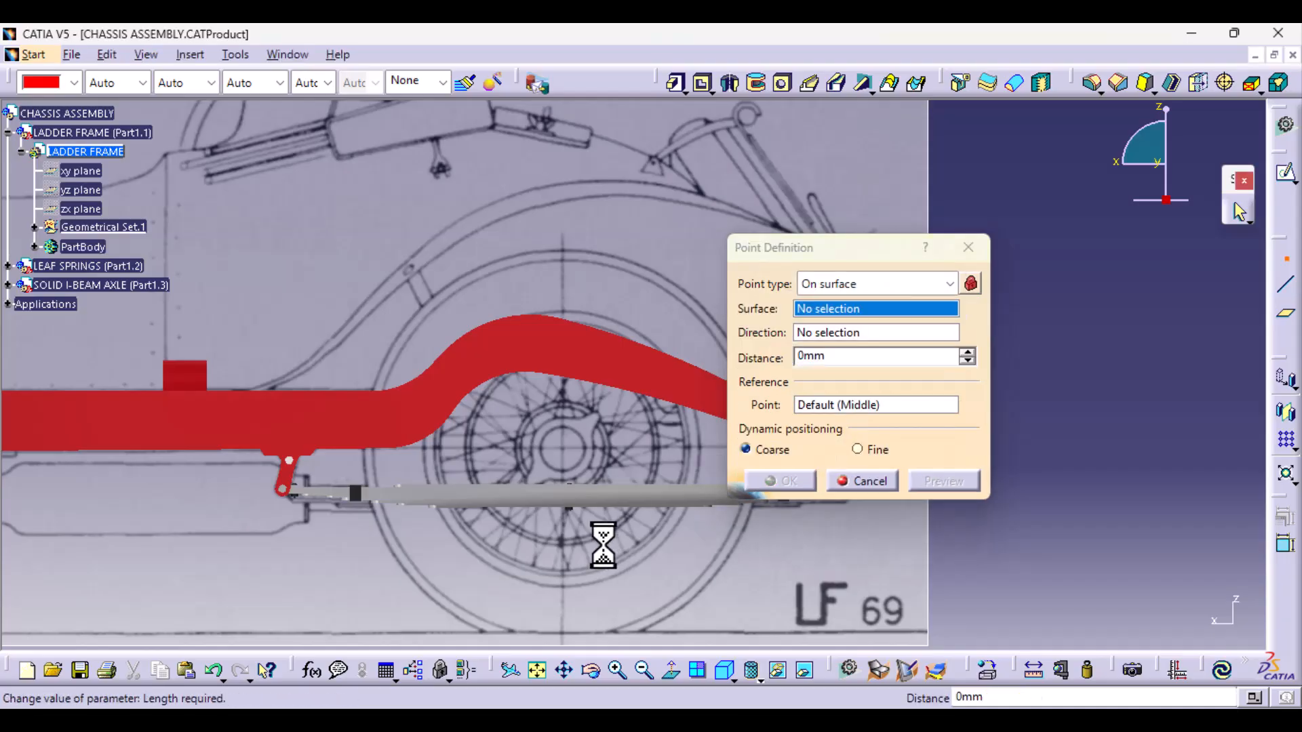
right_click(603, 451)
click(1005, 537)
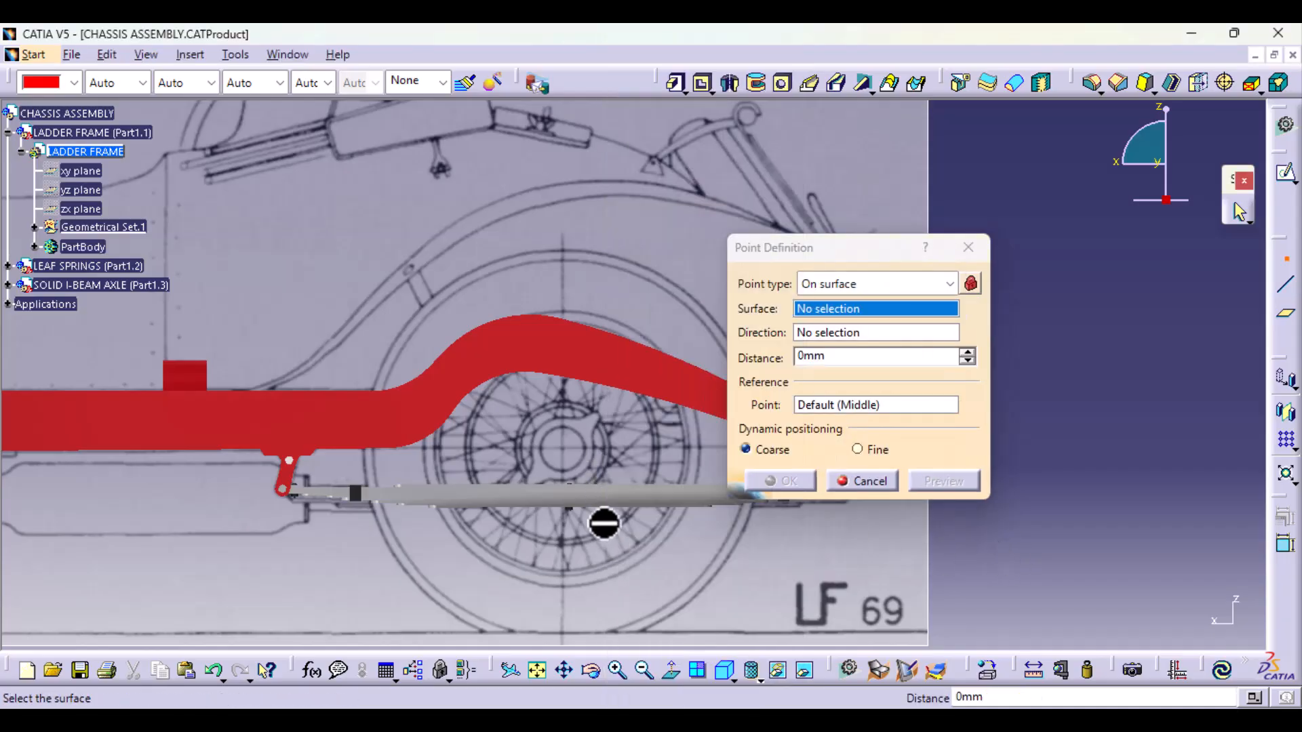
middle_drag(603, 524, 616, 369)
click(597, 356)
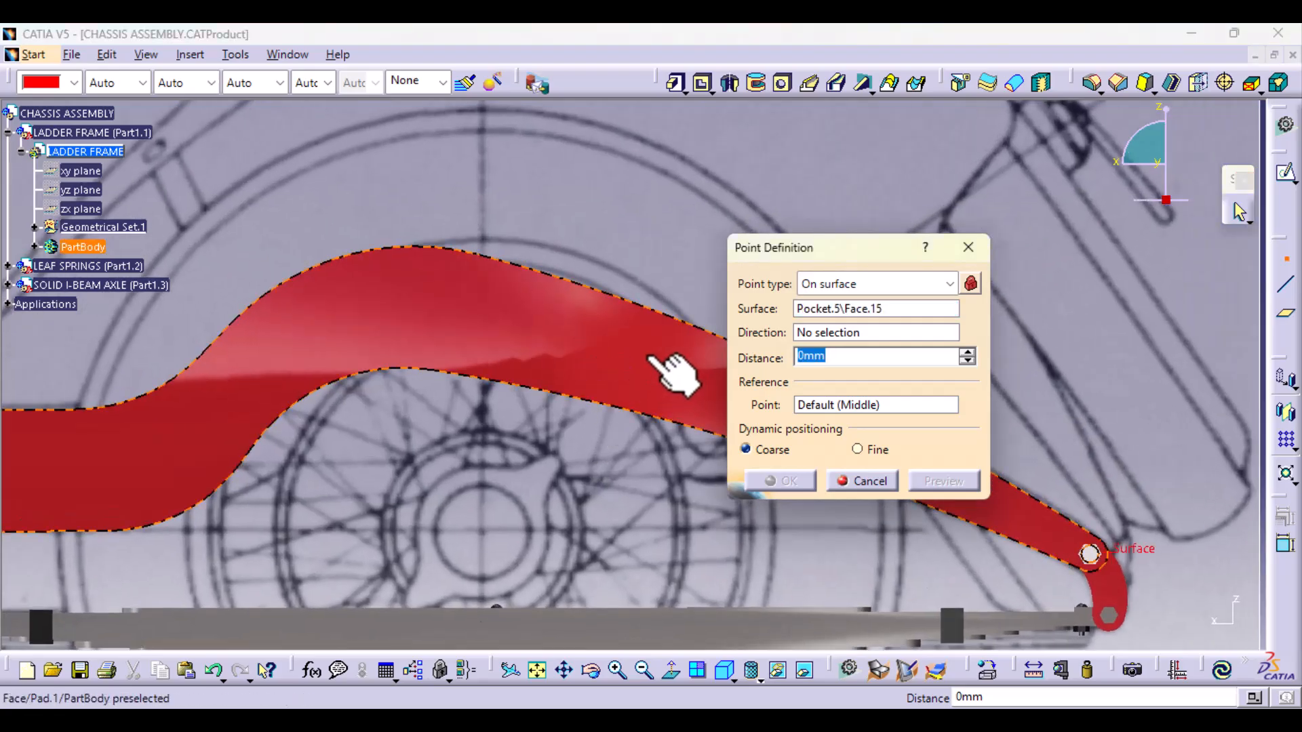
click(581, 328)
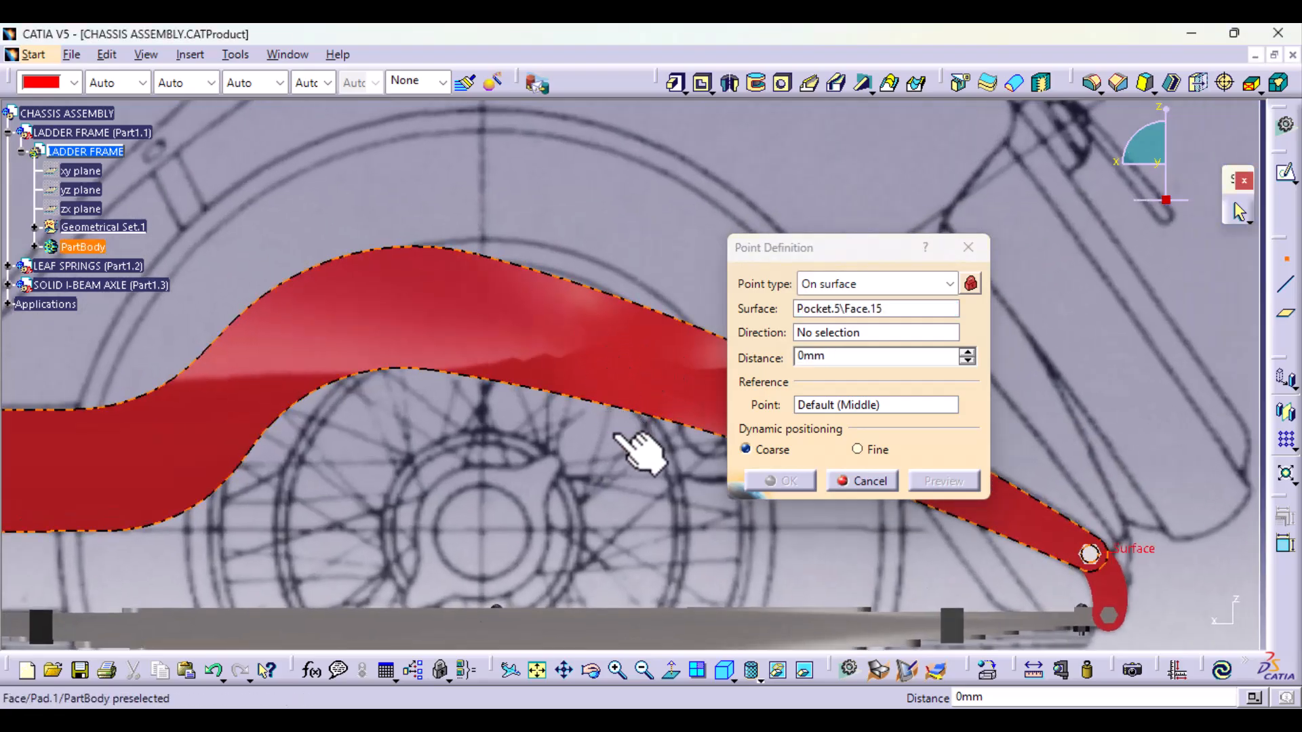
Step: Examine the selected side face and the rail's rear end from an oblique angle, and restore the side view over the wheel
middle_drag(640, 451, 598, 471)
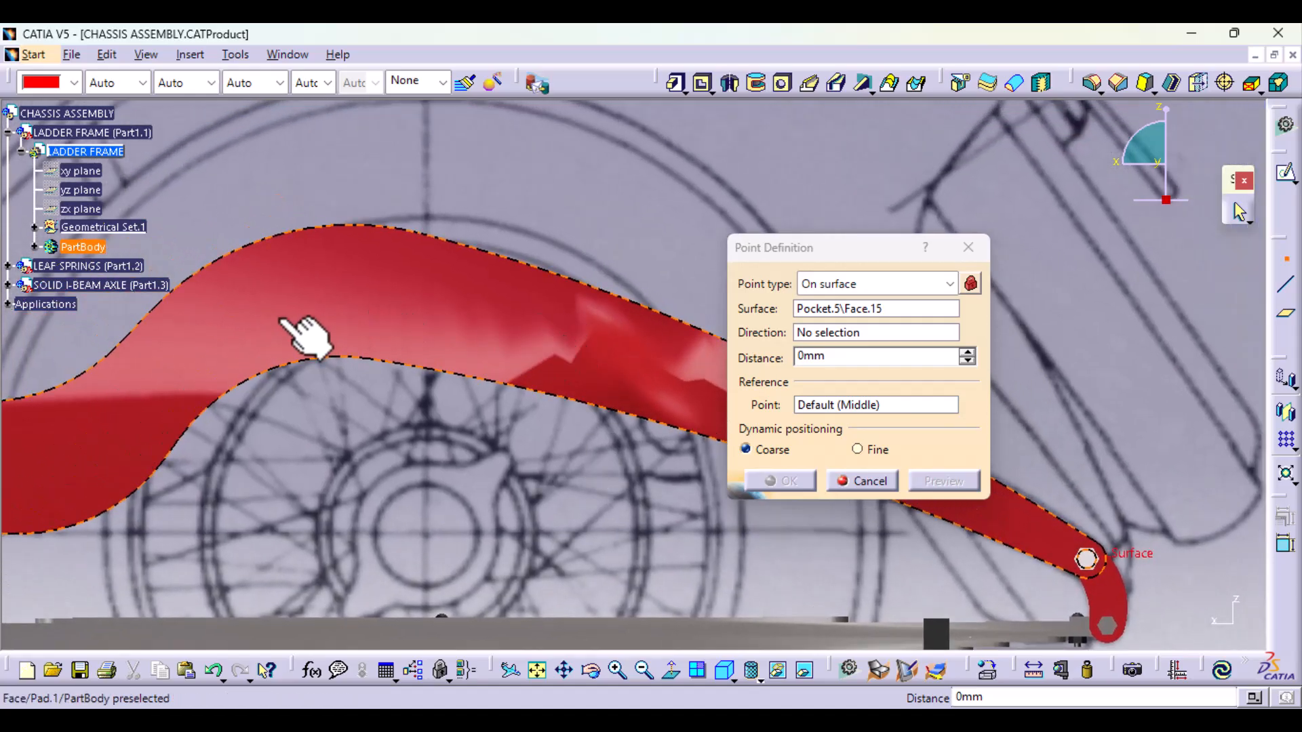
middle_drag(523, 357, 118, 511)
middle_drag(356, 521, 790, 276)
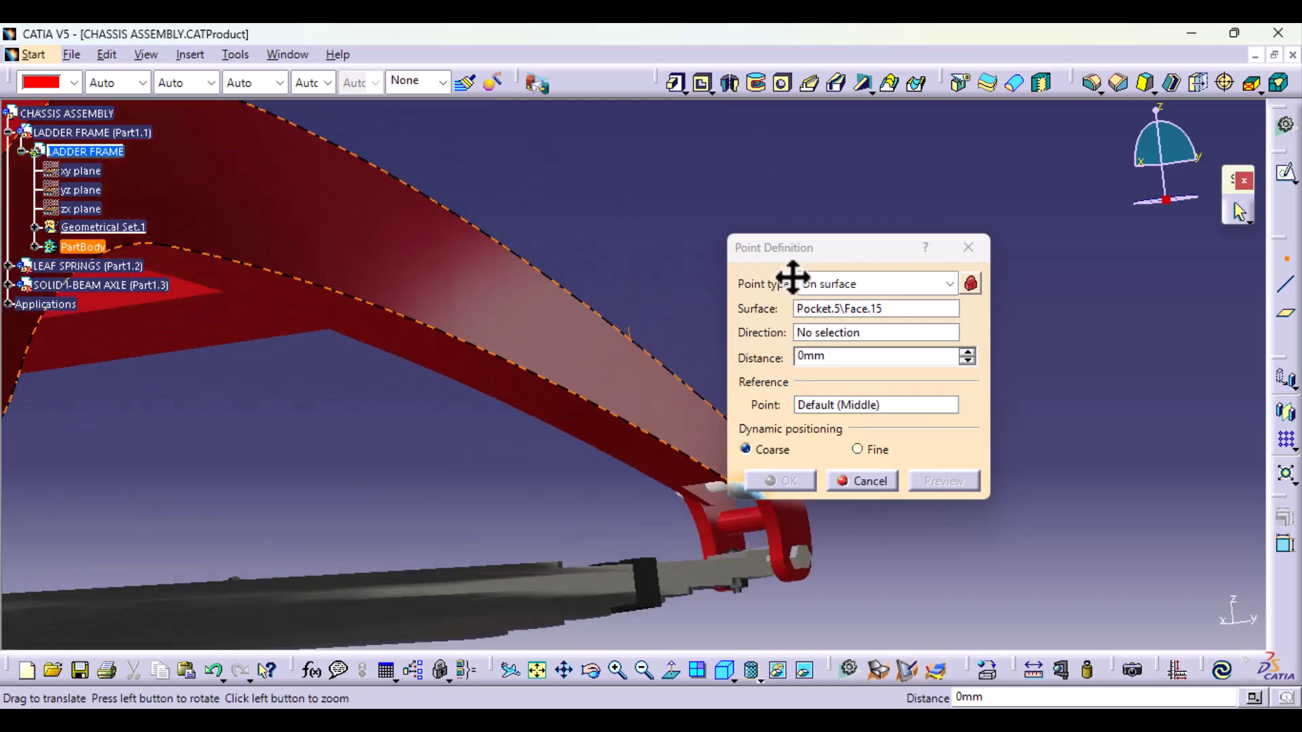
click(670, 671)
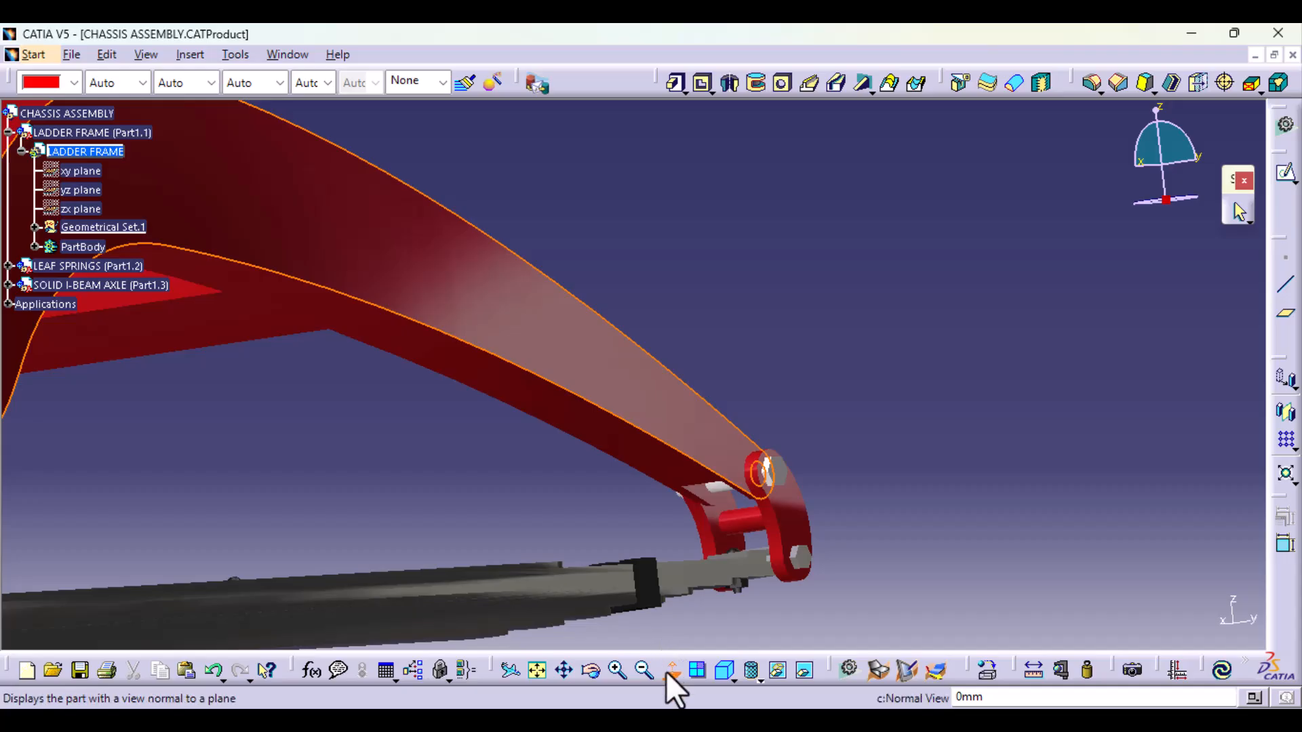
click(670, 672)
click(727, 672)
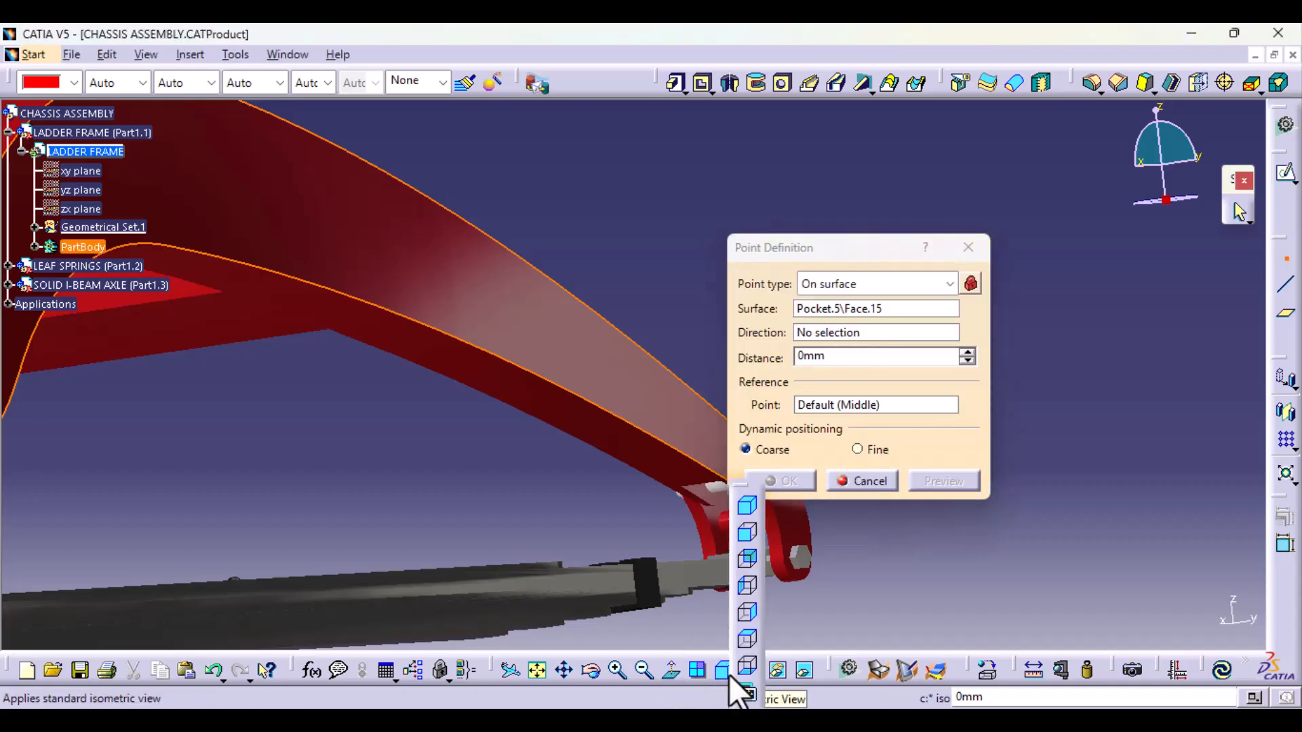
click(742, 612)
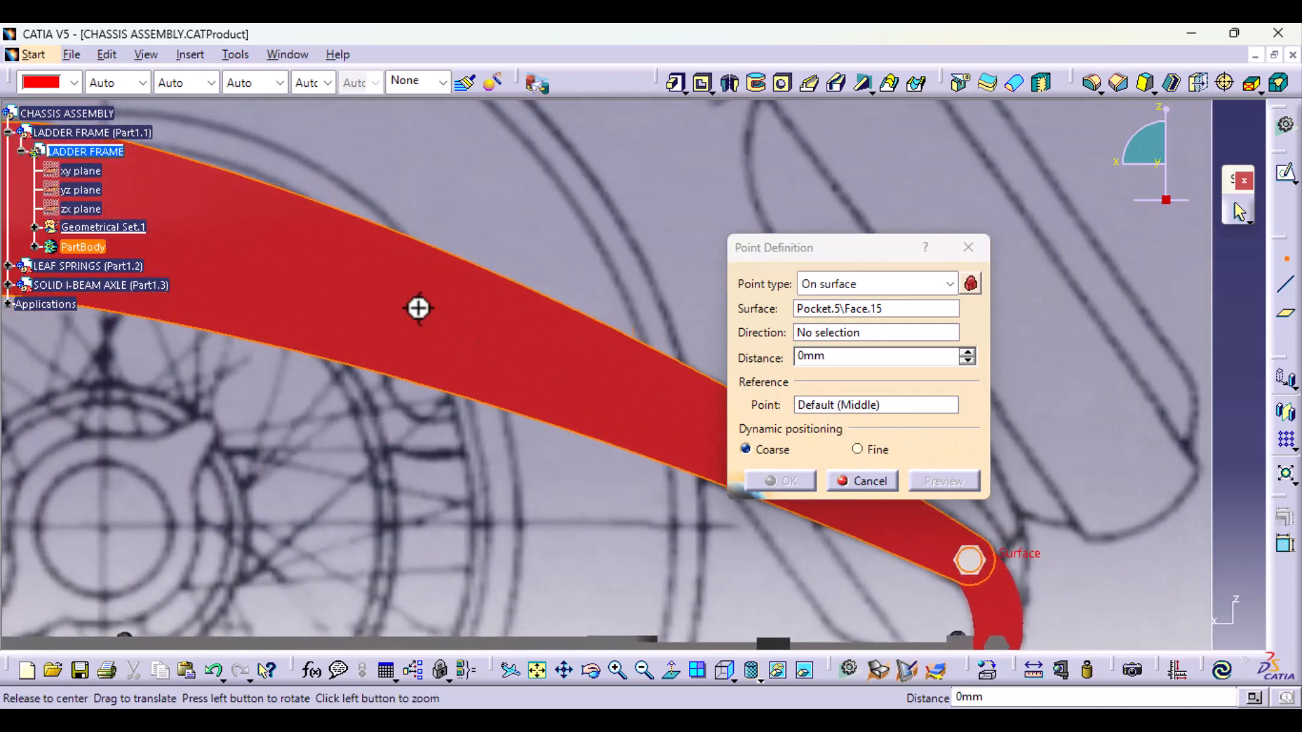
middle_drag(418, 305, 746, 434)
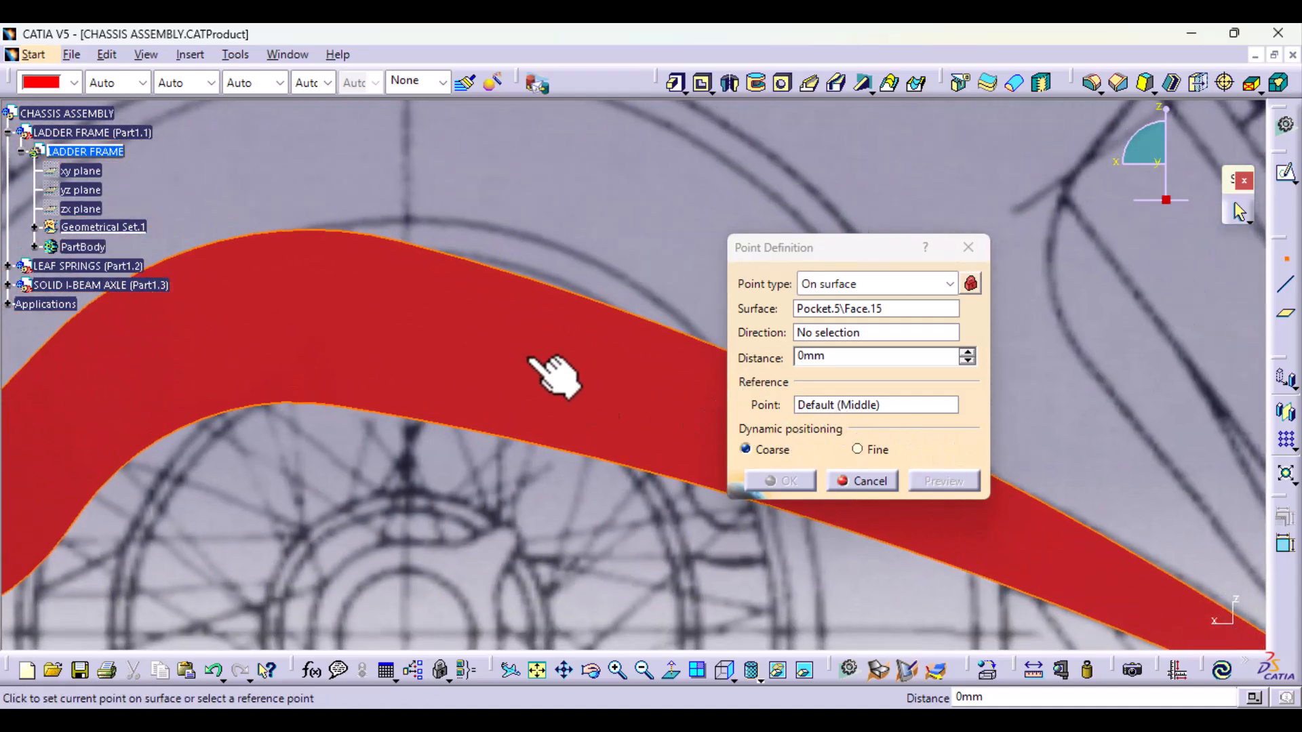
middle_drag(328, 369, 576, 305)
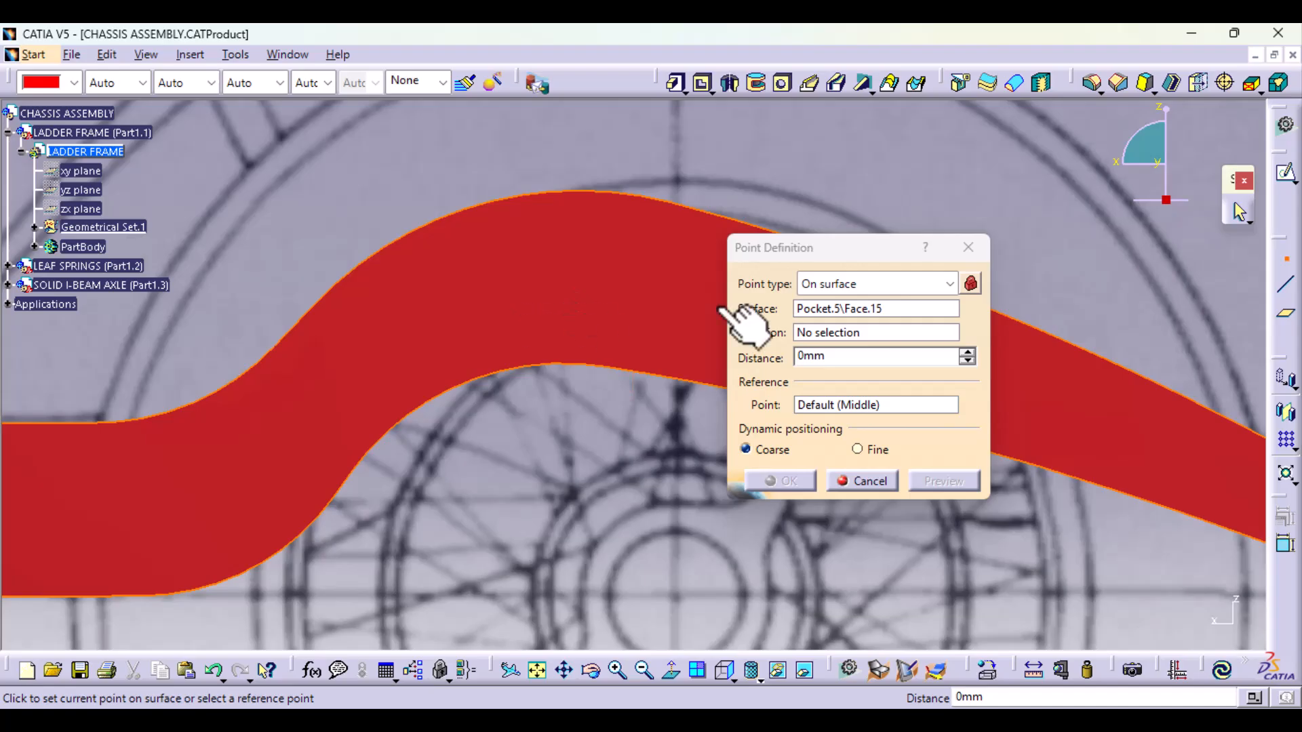
Step: Create an On curve point on the rail's upper edge, at a geodesic distance of about 458 mm from the edge's extremity
click(950, 278)
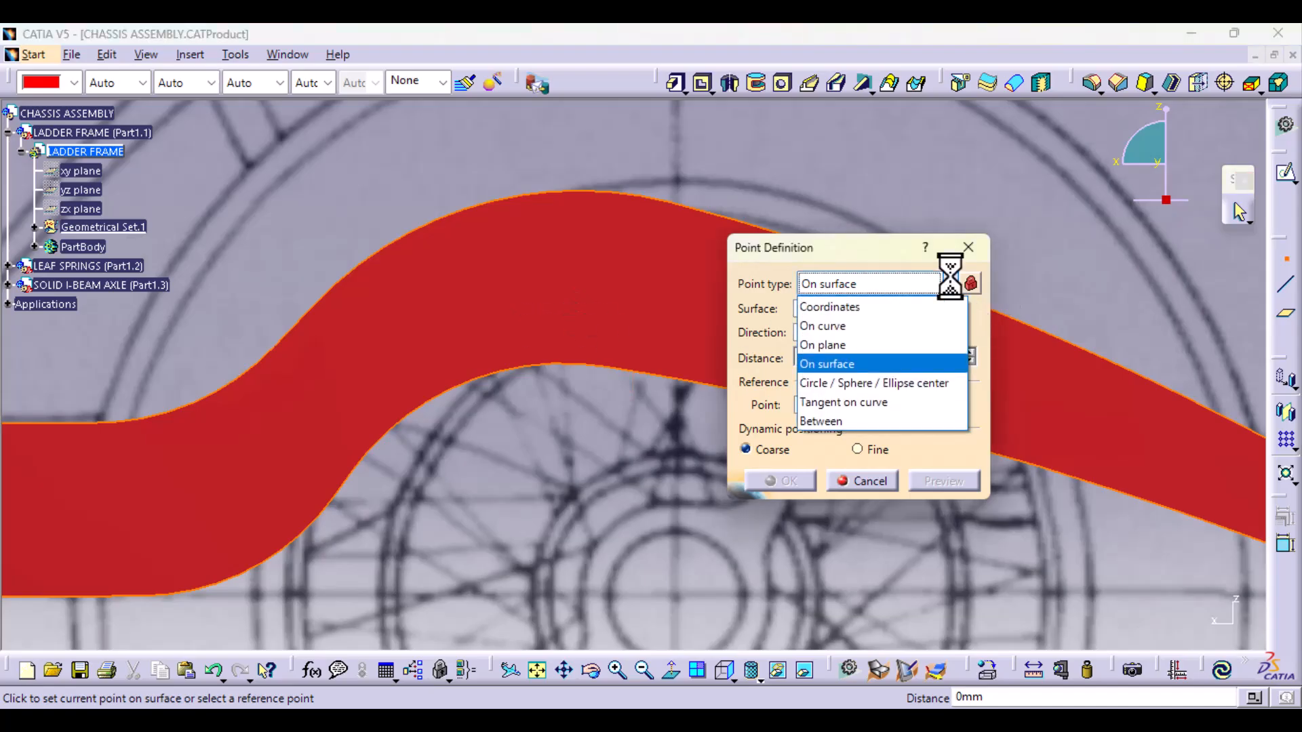
click(839, 324)
middle_drag(549, 334, 167, 296)
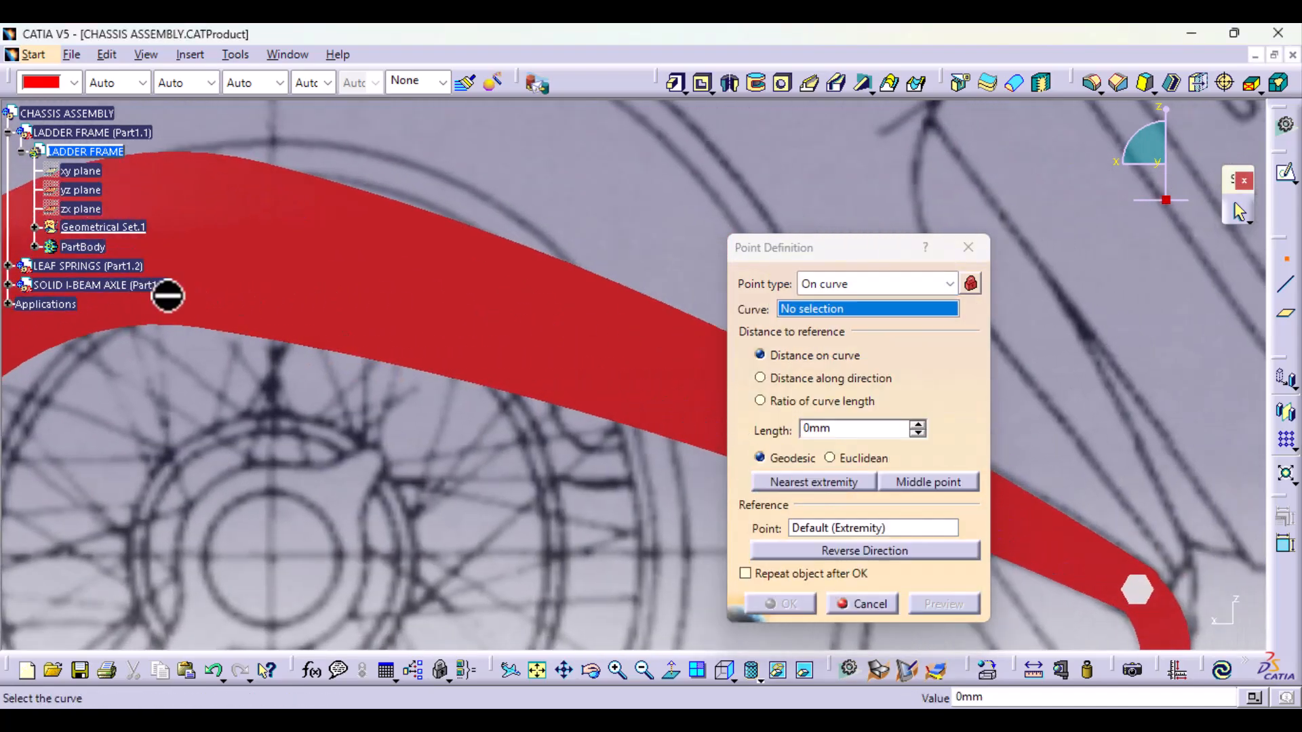
click(478, 232)
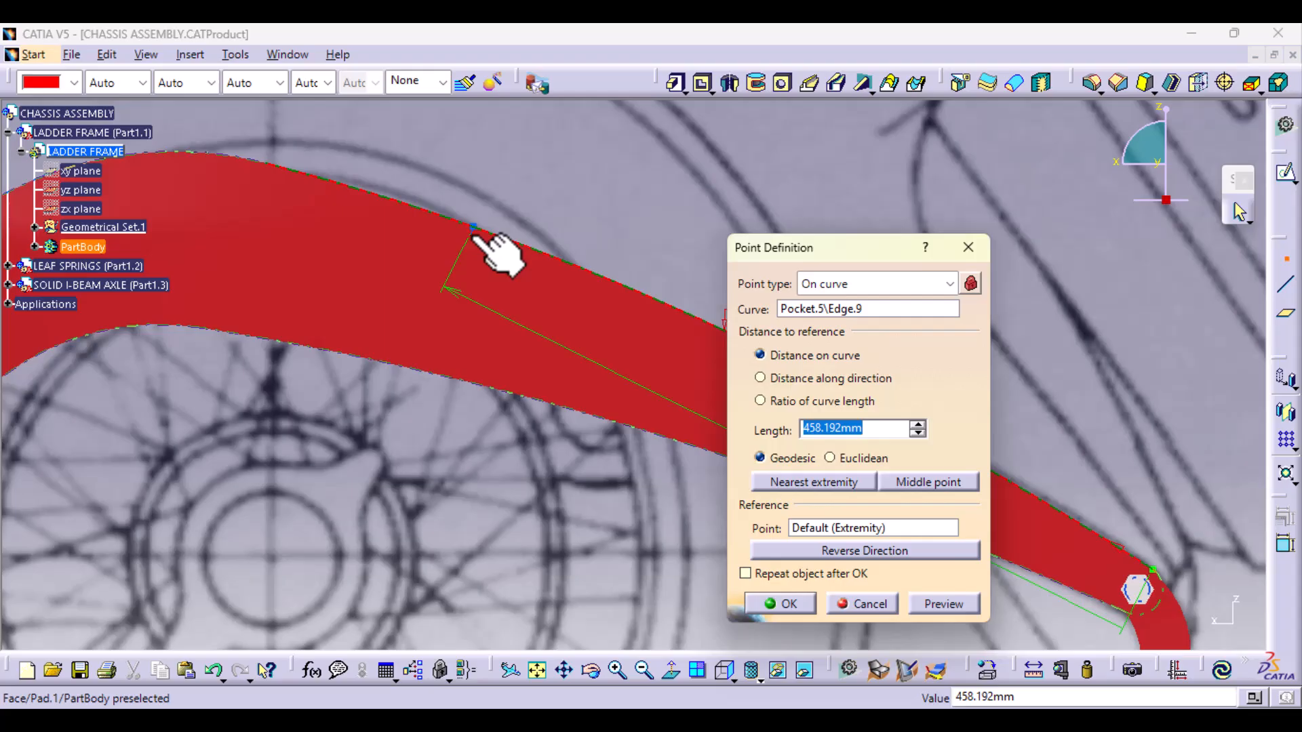
click(473, 237)
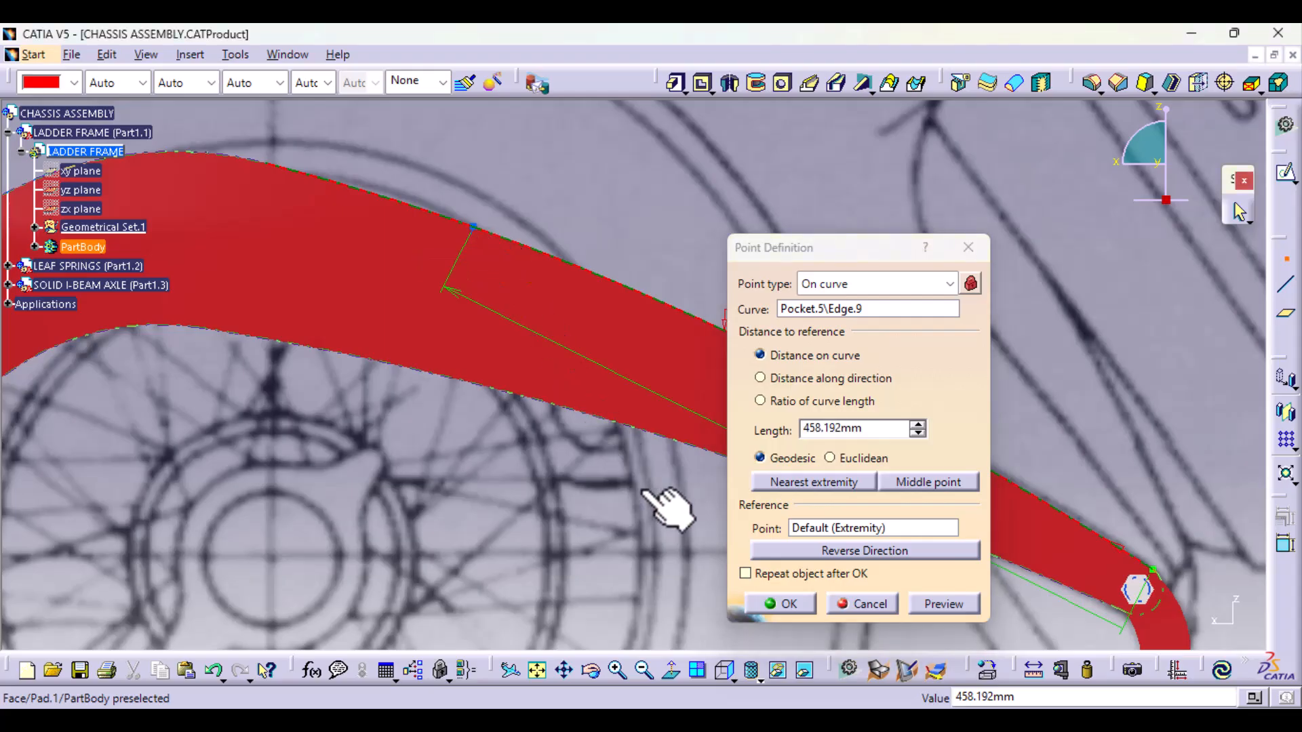
click(791, 605)
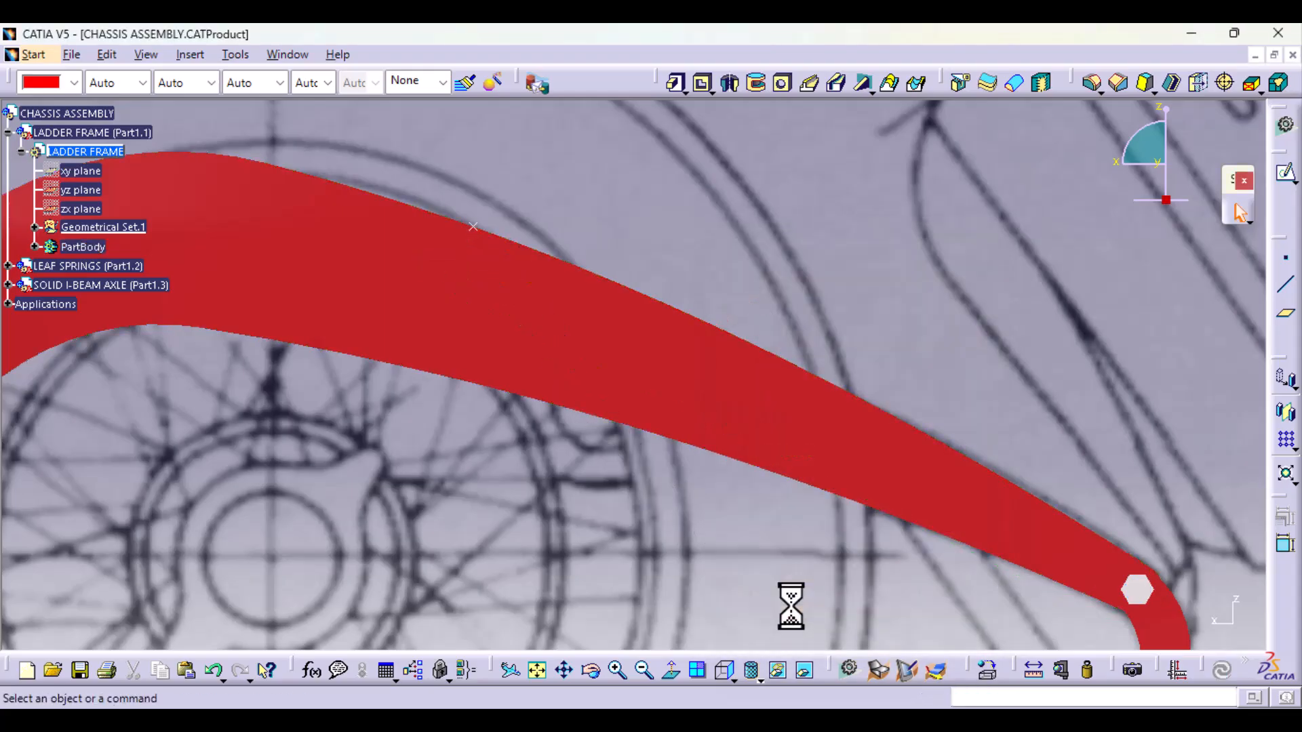
Step: Reposition the upper-edge point to about 586 mm along the curve, on the blueprint's vertical wheel centreline
middle_drag(510, 480, 741, 474)
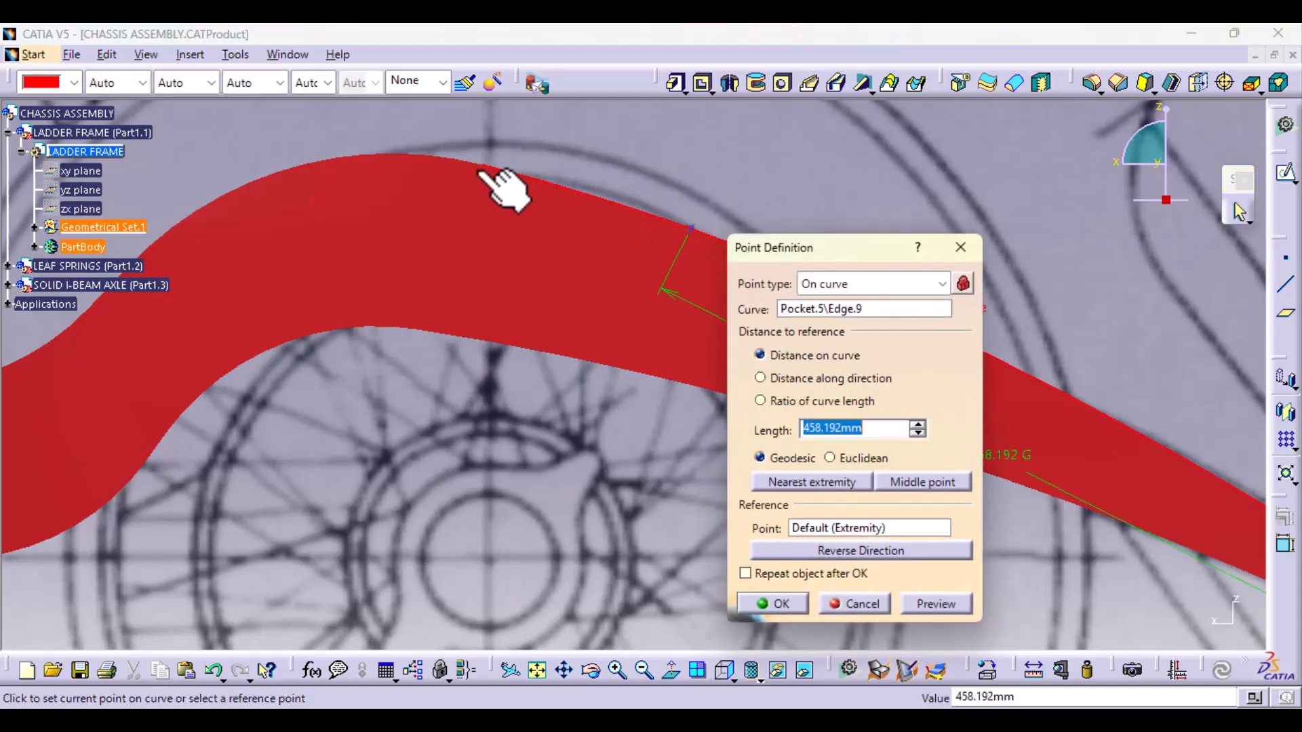
click(488, 169)
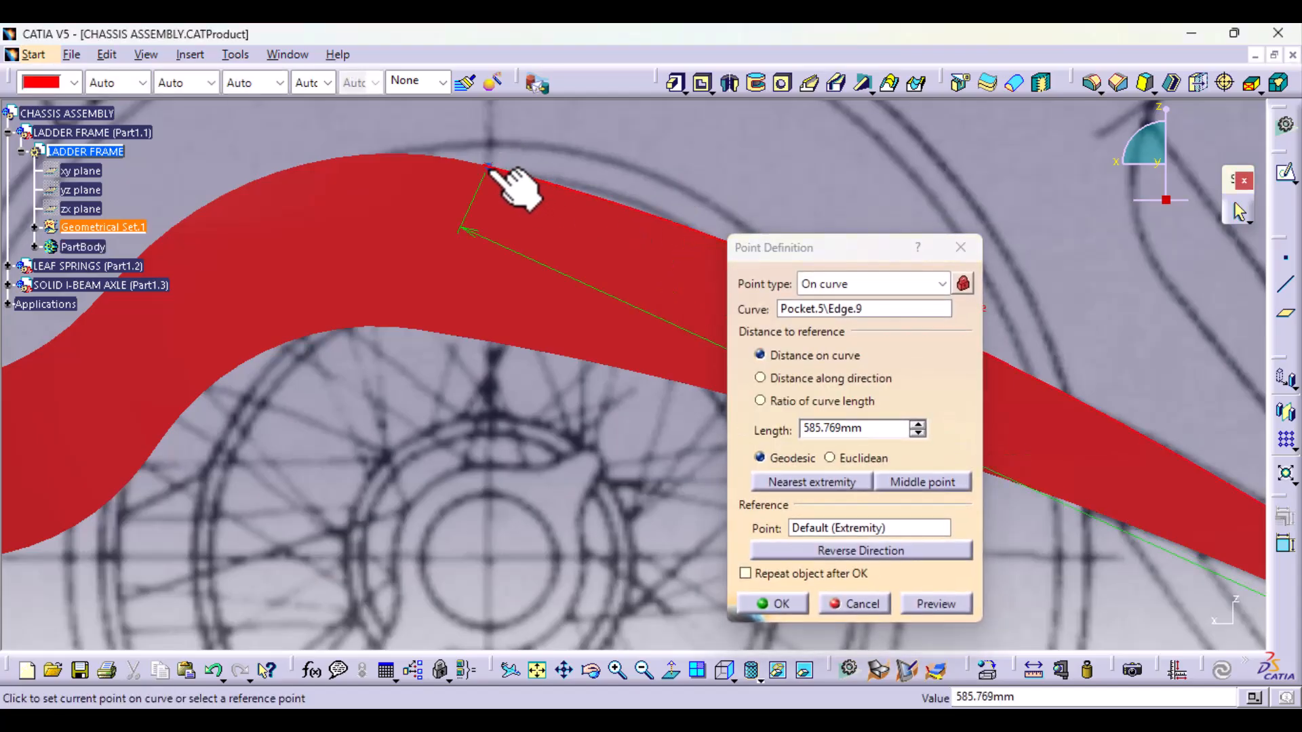
click(780, 603)
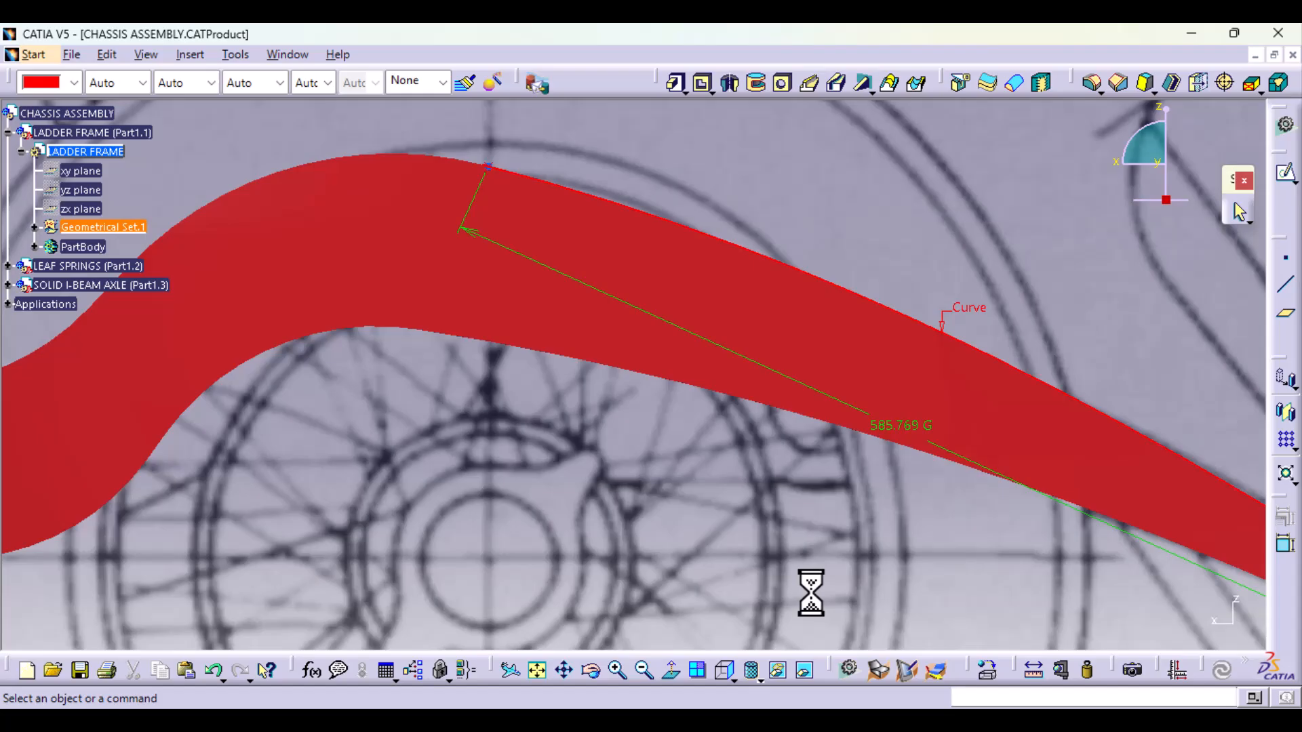
Step: Create an On surface point on the rail's side face, about 127 mm from reference Point.1 towards the rear
click(1285, 261)
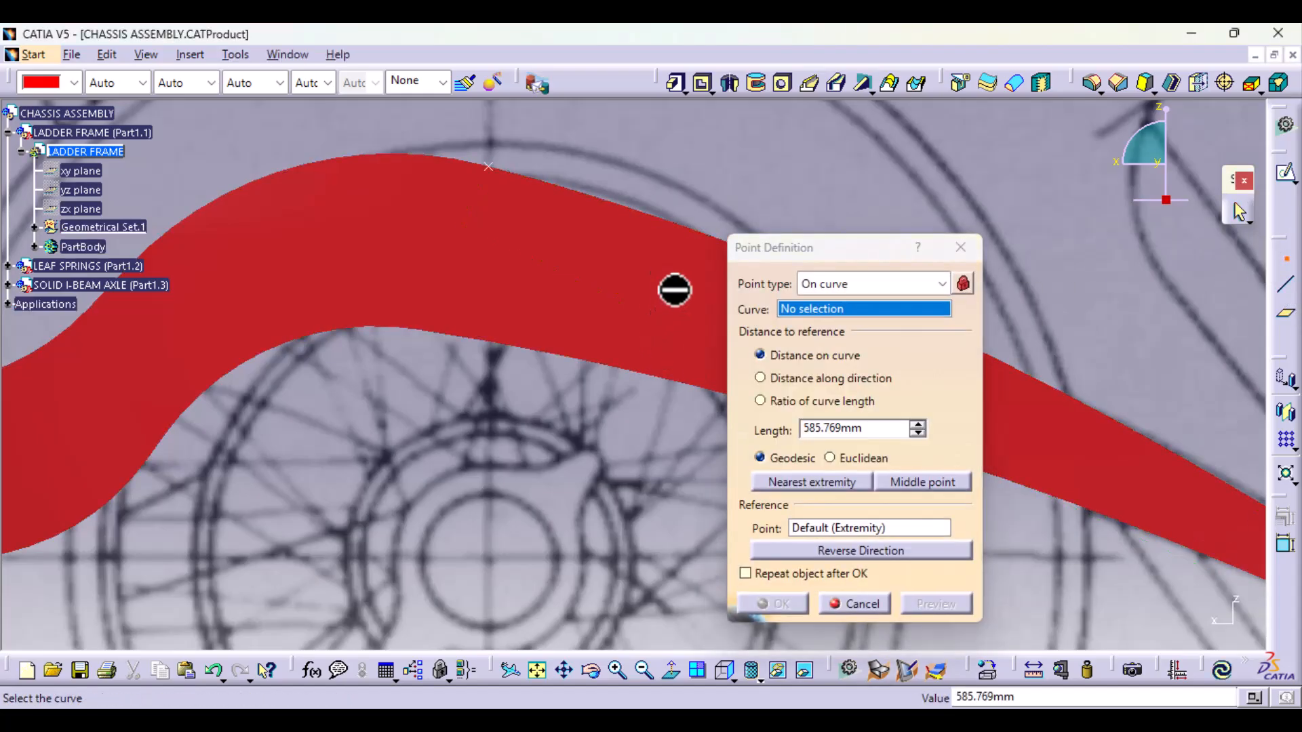
click(864, 284)
click(865, 365)
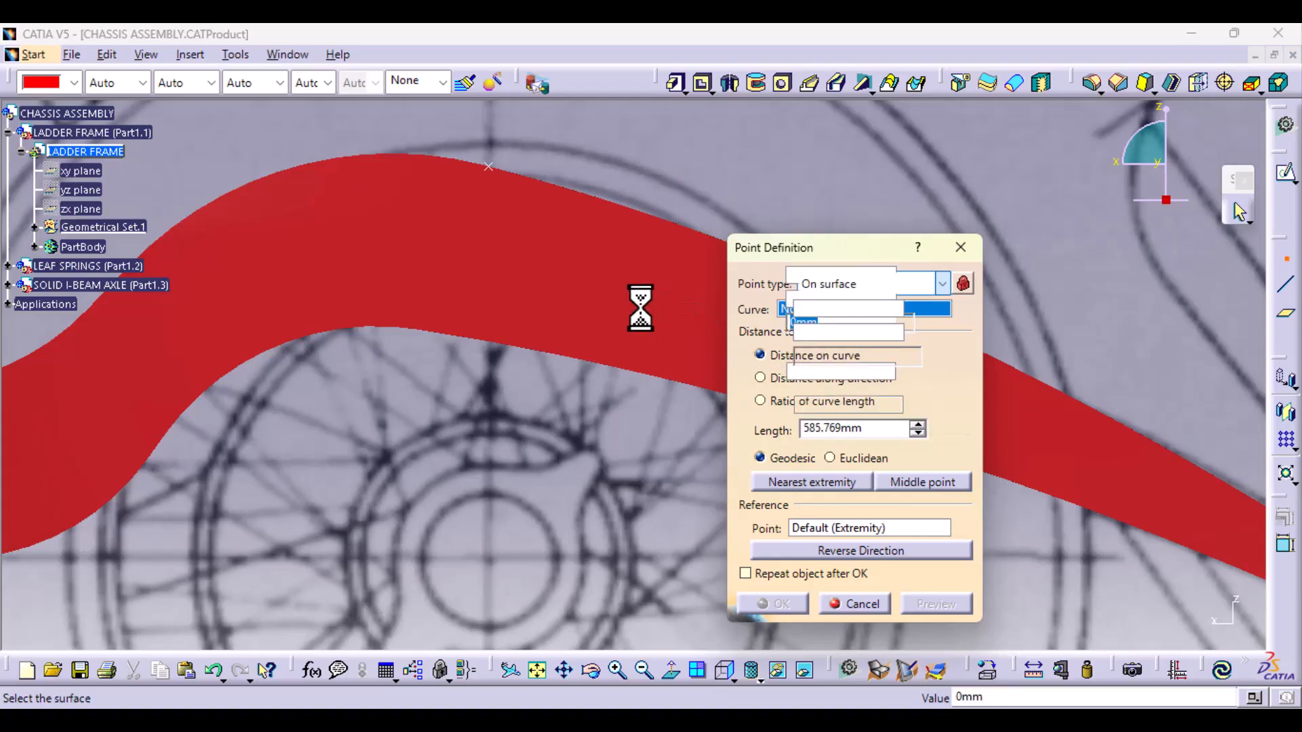
click(672, 306)
click(831, 405)
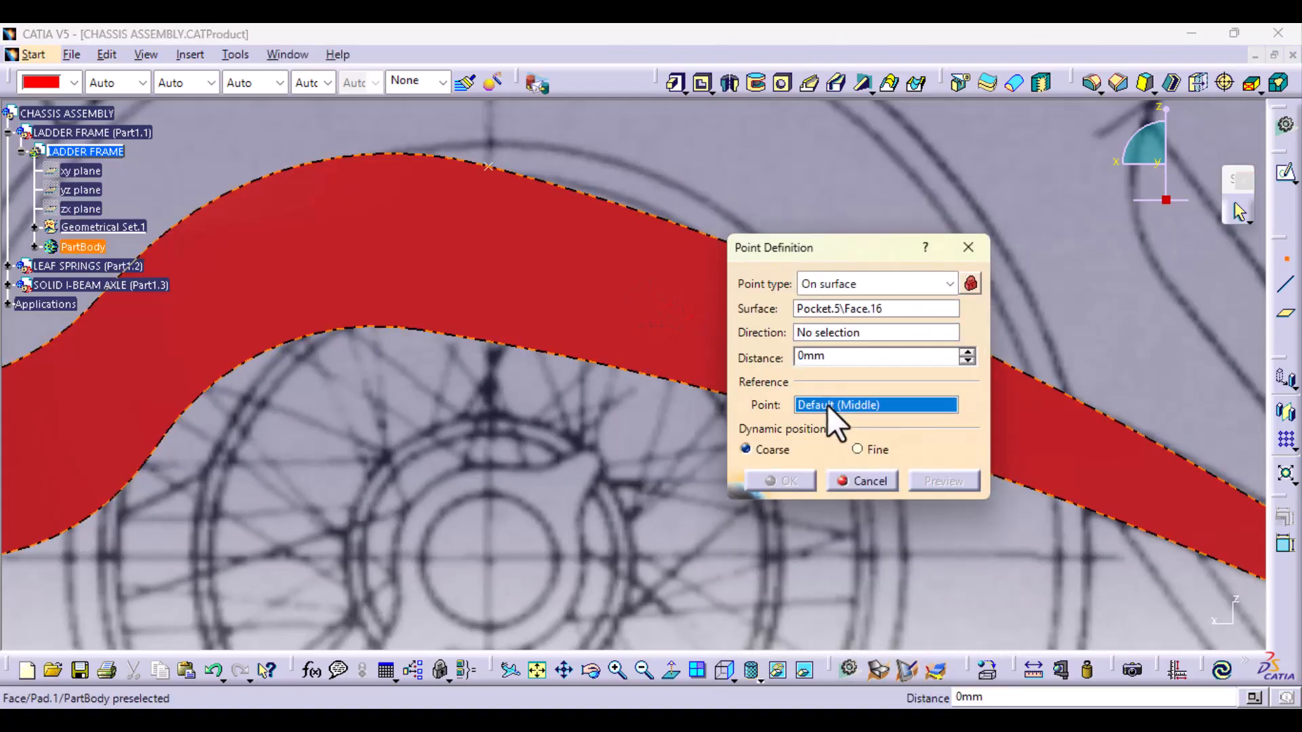
click(491, 166)
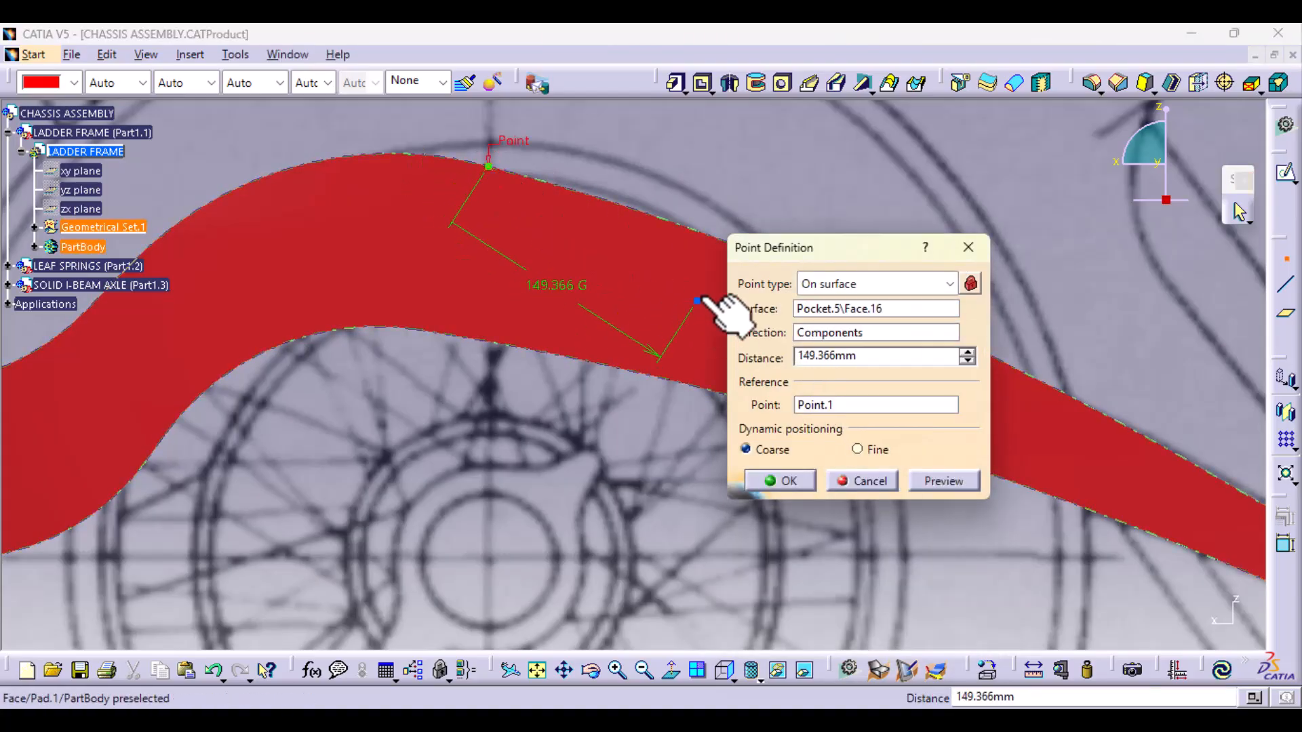
middle_drag(696, 325, 613, 299)
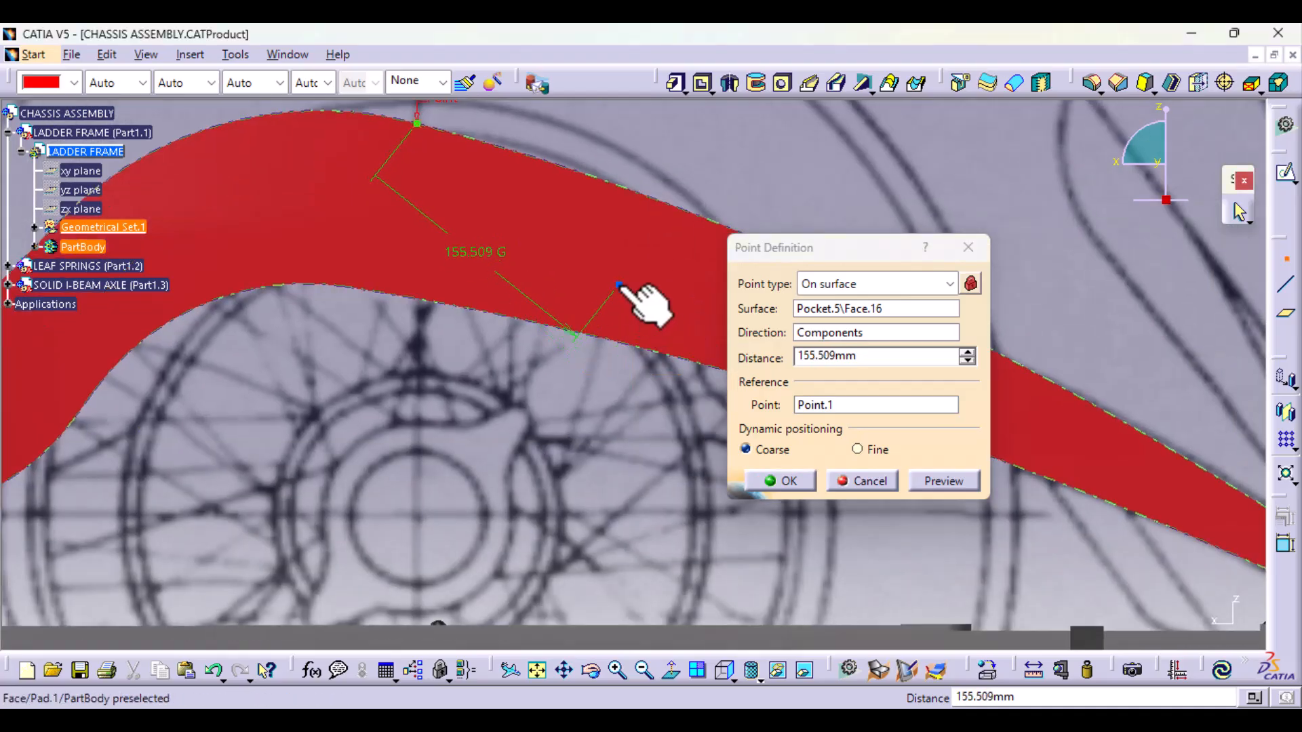
mouse_move(651, 366)
middle_down()
mouse_move(619, 378)
mouse_move(595, 473)
middle_up()
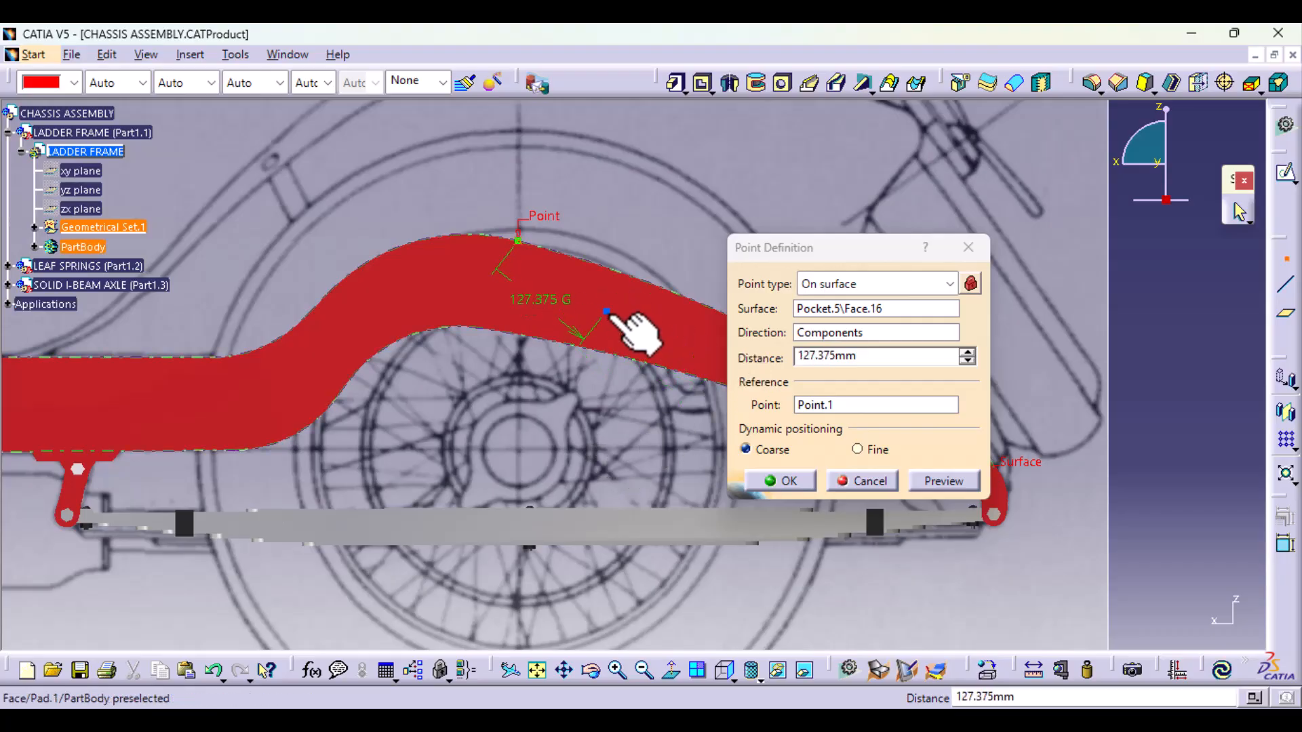
click(799, 481)
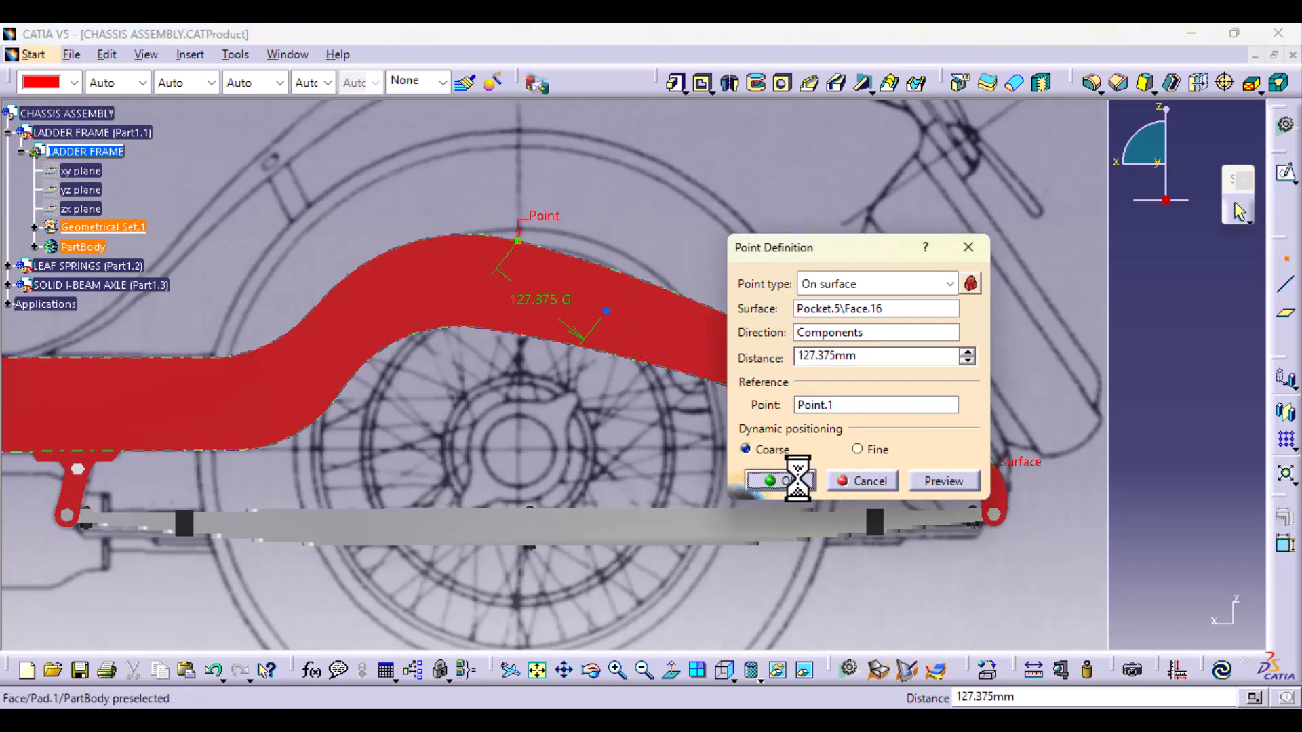
Step: Create an On surface point on the rail's side face, about 131 mm from reference Point.1 towards the front
click(1286, 258)
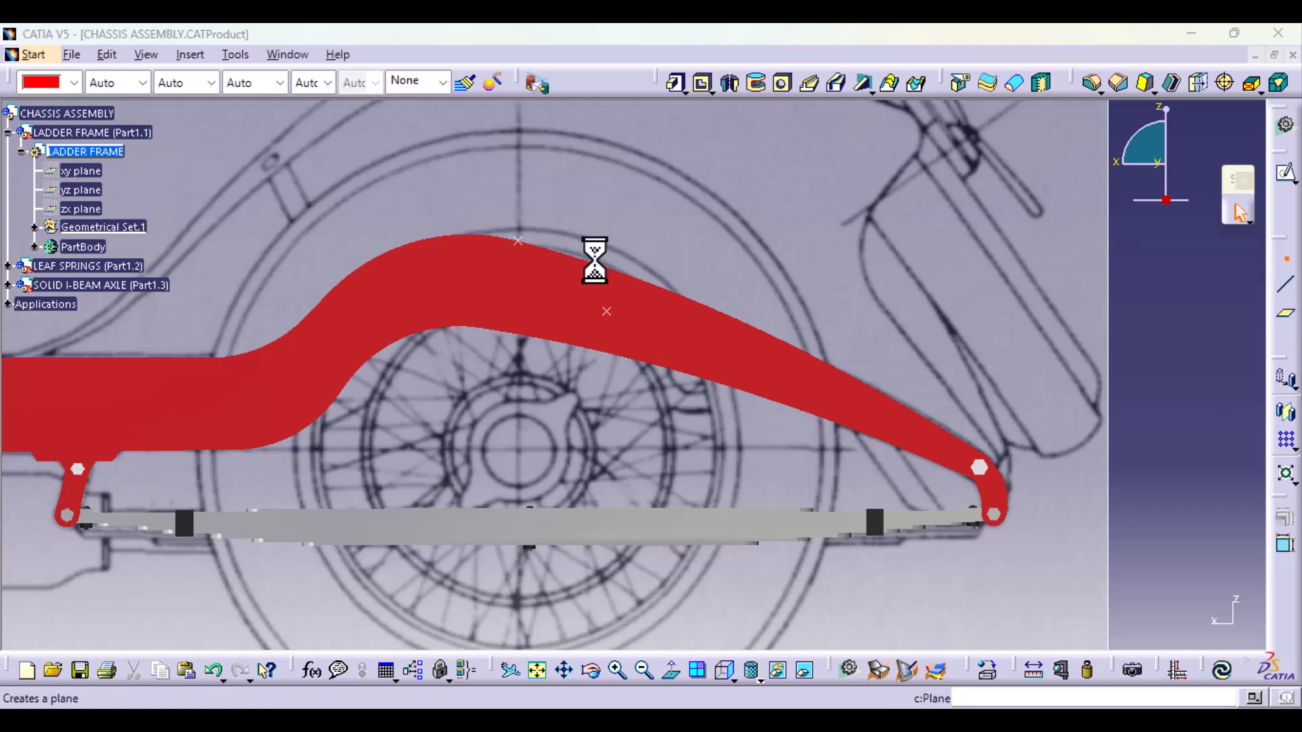
click(841, 404)
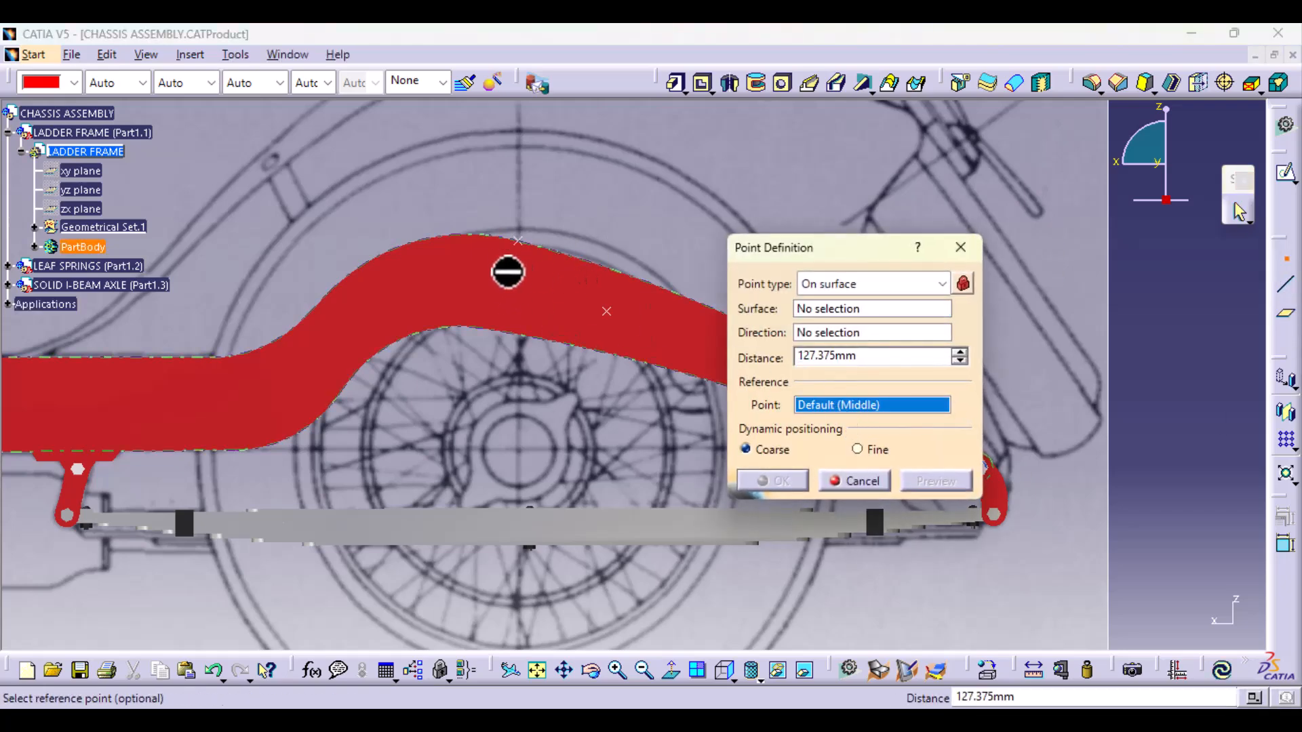
click(520, 240)
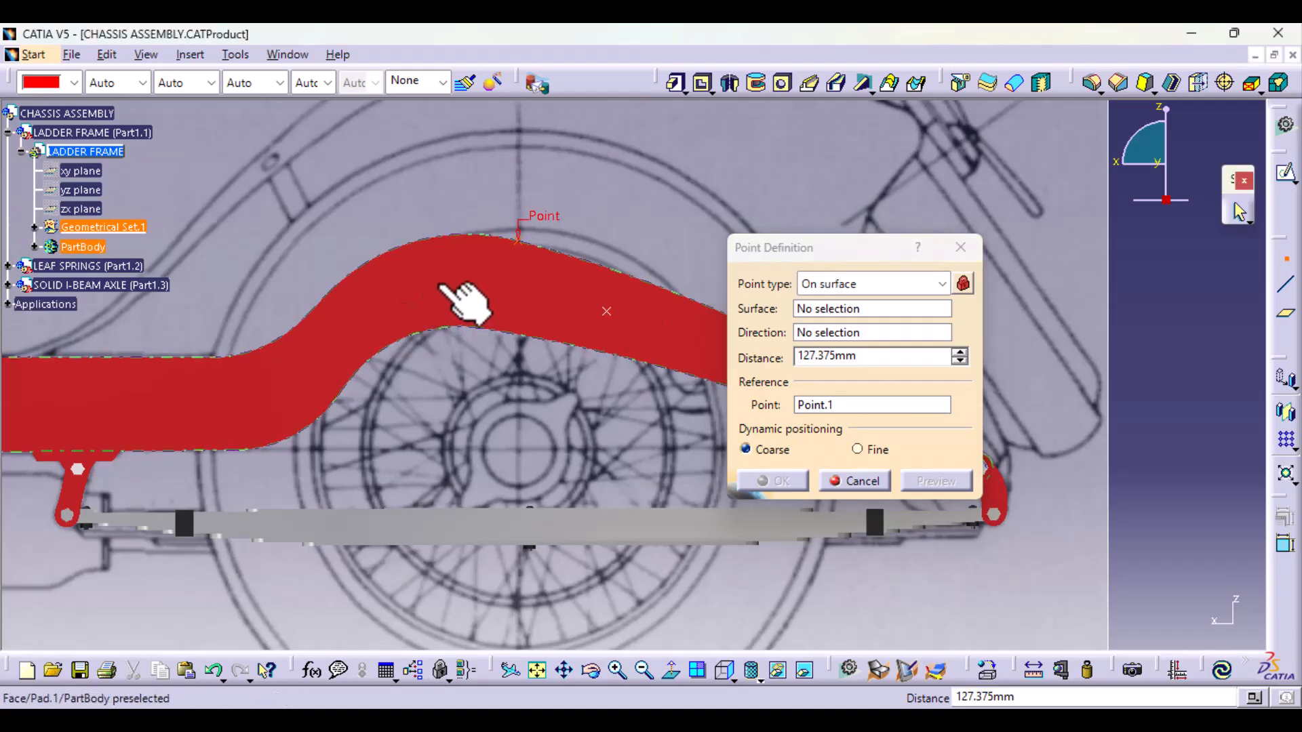
click(801, 309)
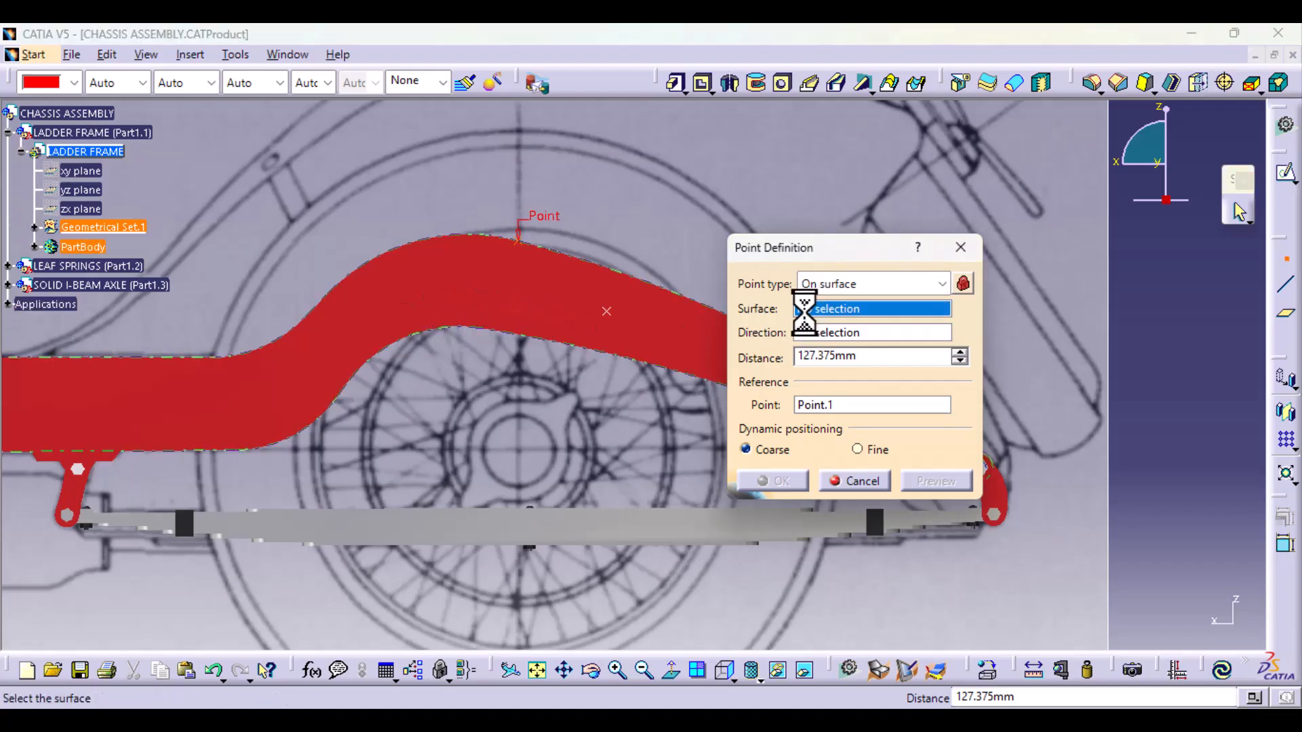
click(462, 305)
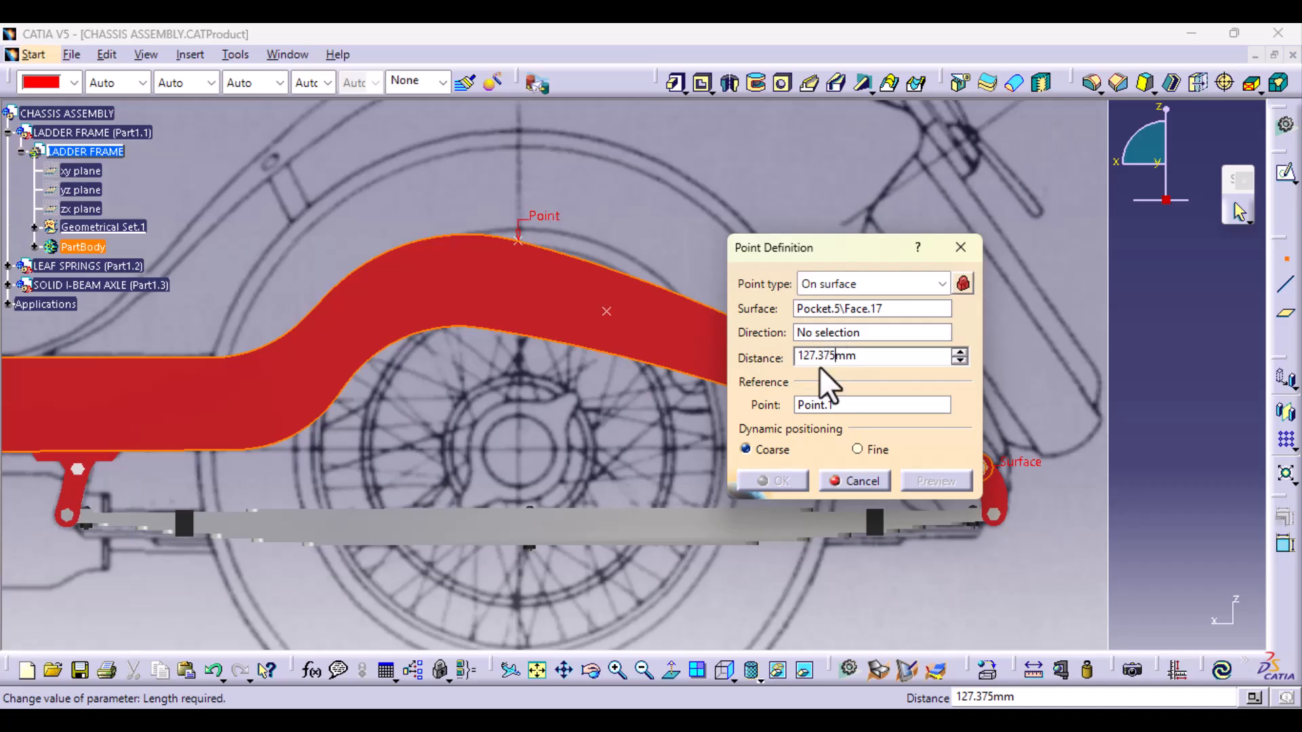
click(821, 405)
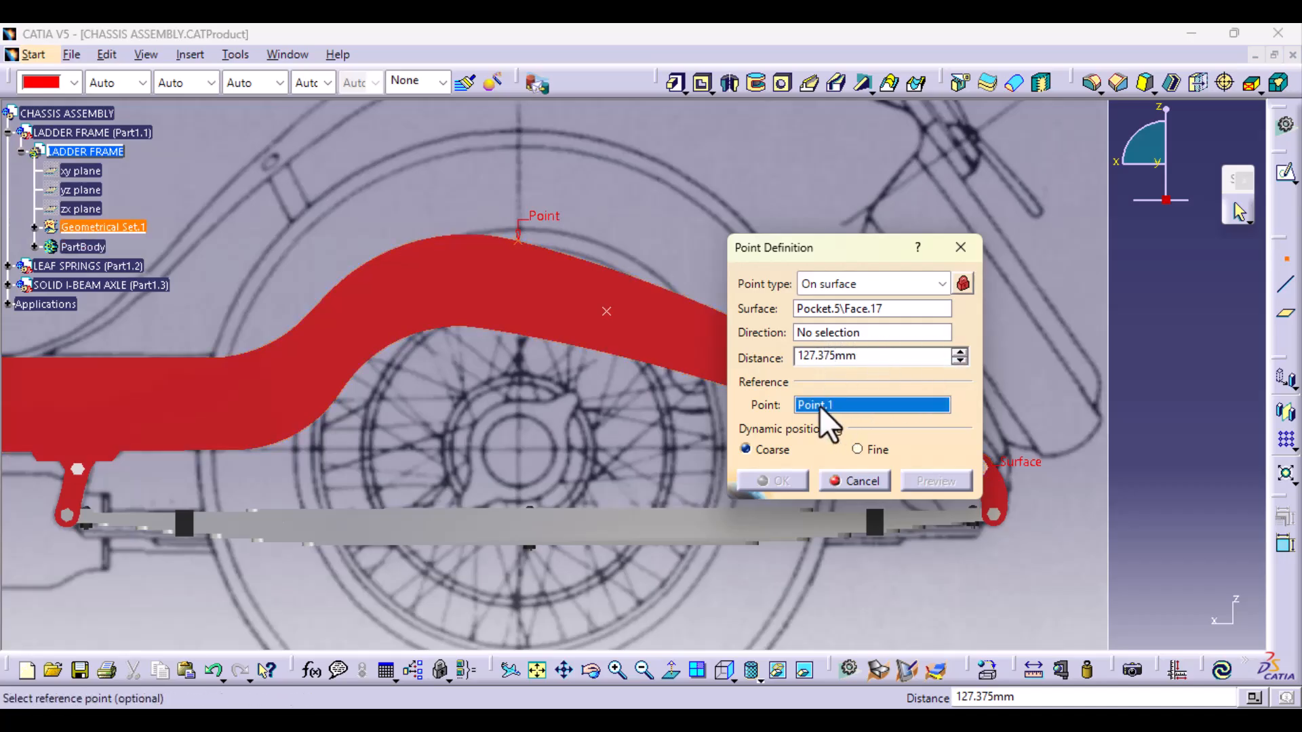
click(527, 248)
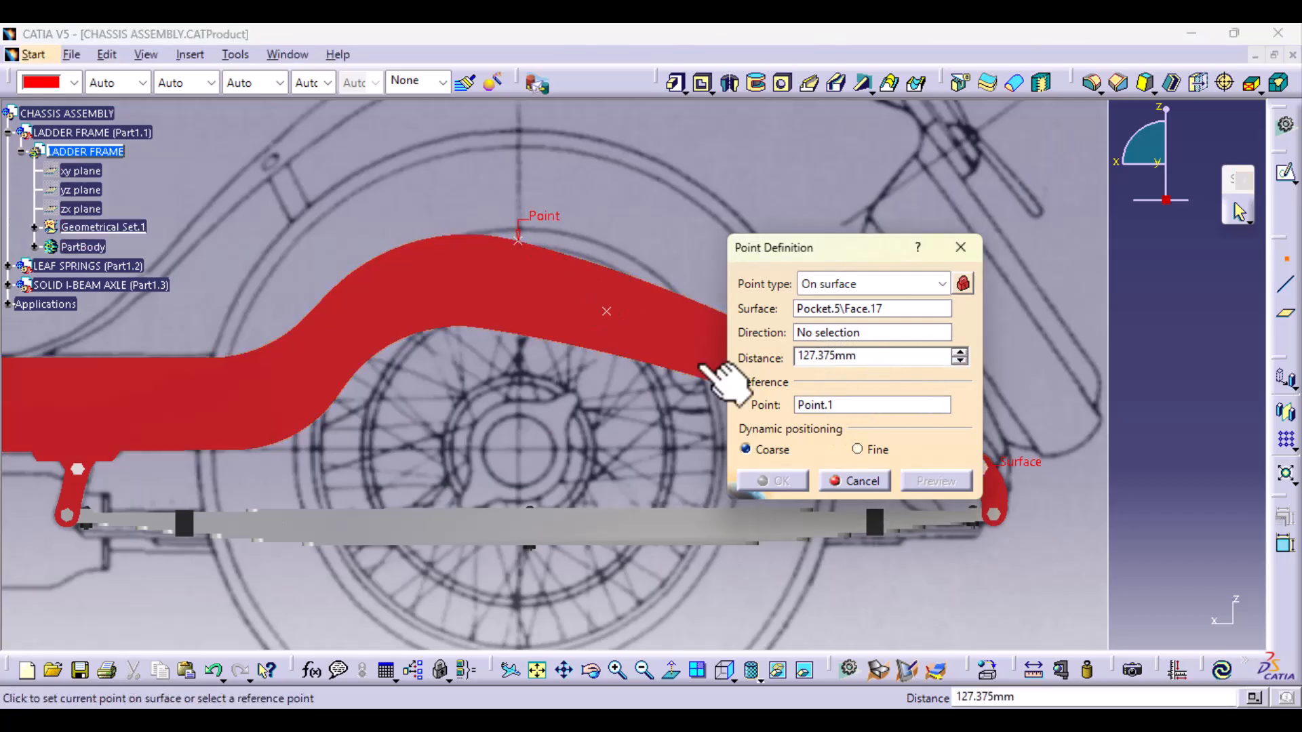
click(444, 301)
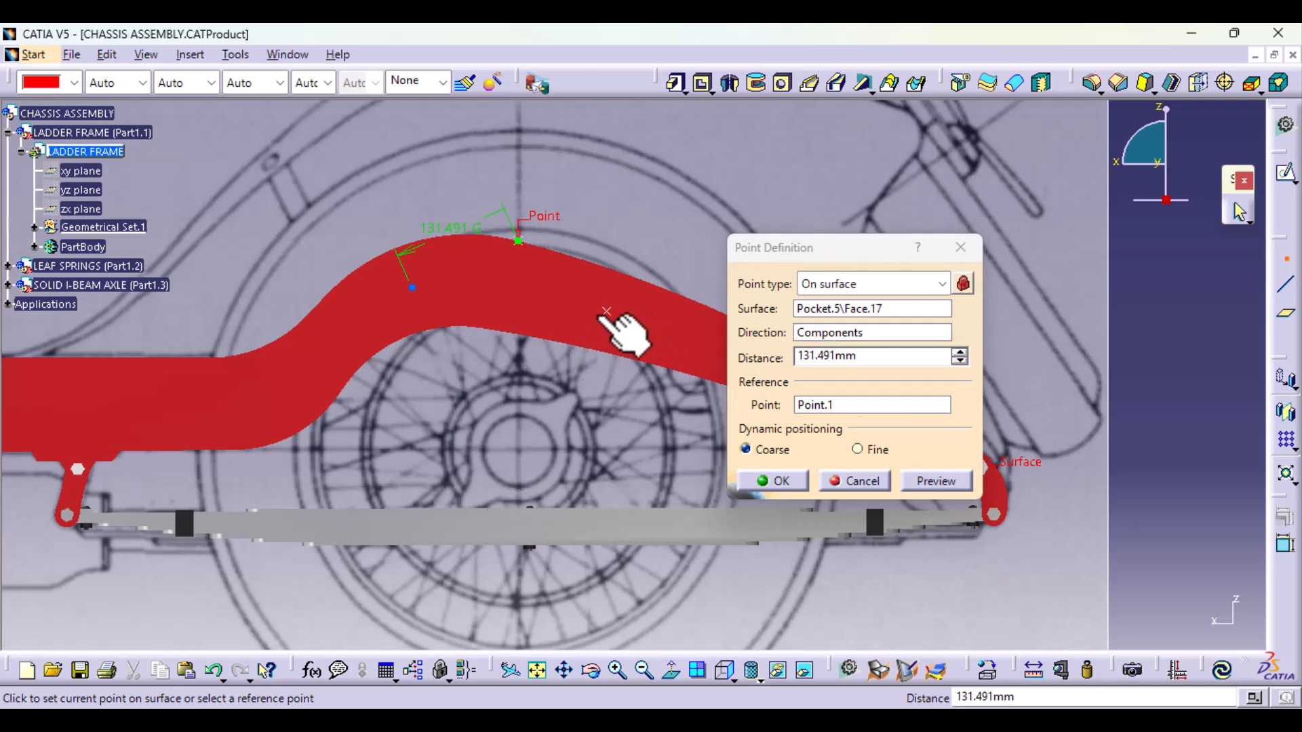
click(803, 479)
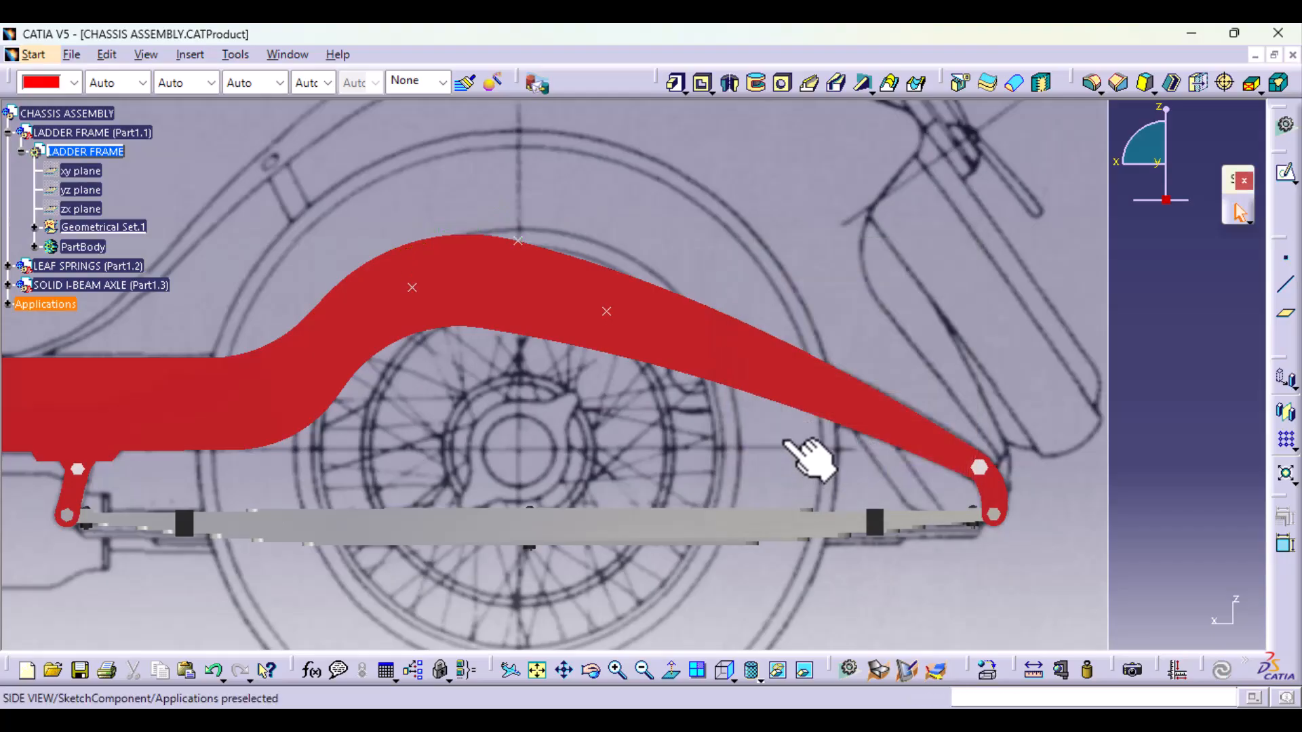
Step: Reposition the rearward side-face point slightly higher on the rail, at about 126 mm from reference Point.1
mouse_move(879, 353)
middle_down()
mouse_move(860, 402)
mouse_move(866, 369)
mouse_move(898, 354)
middle_up()
click(606, 312)
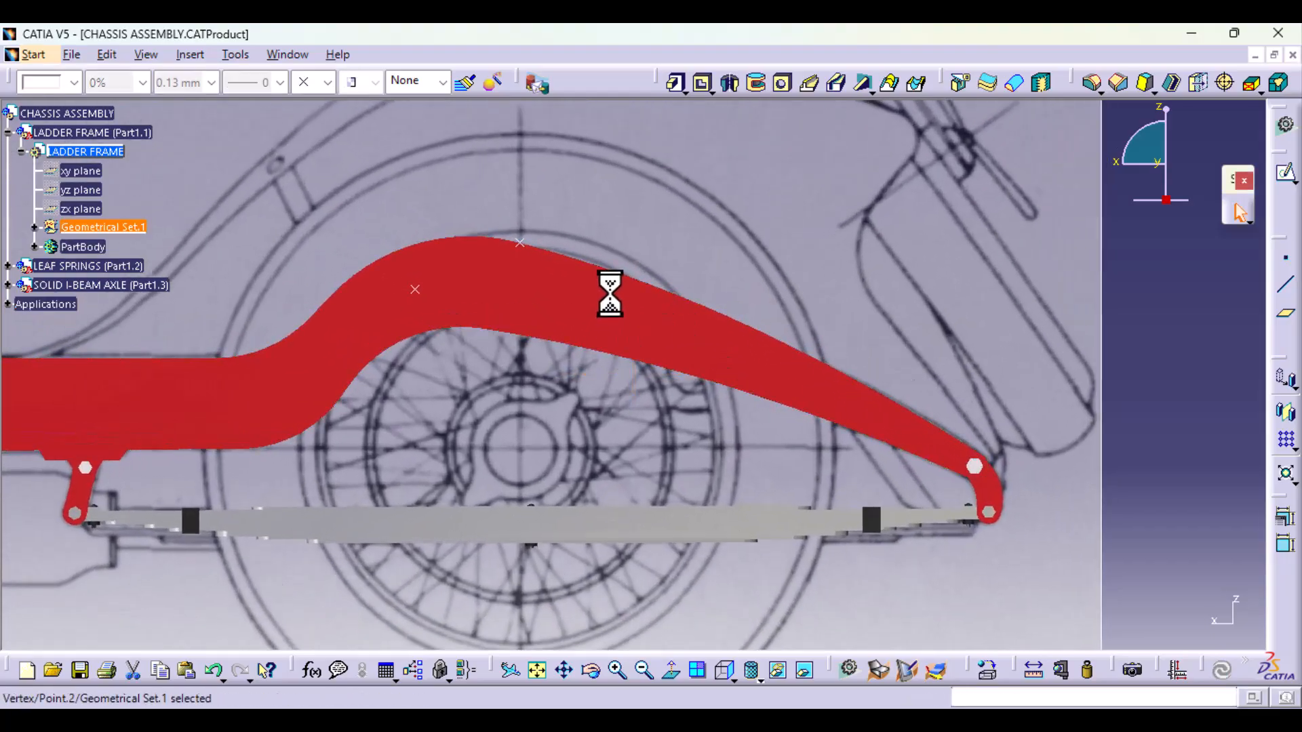
click(627, 324)
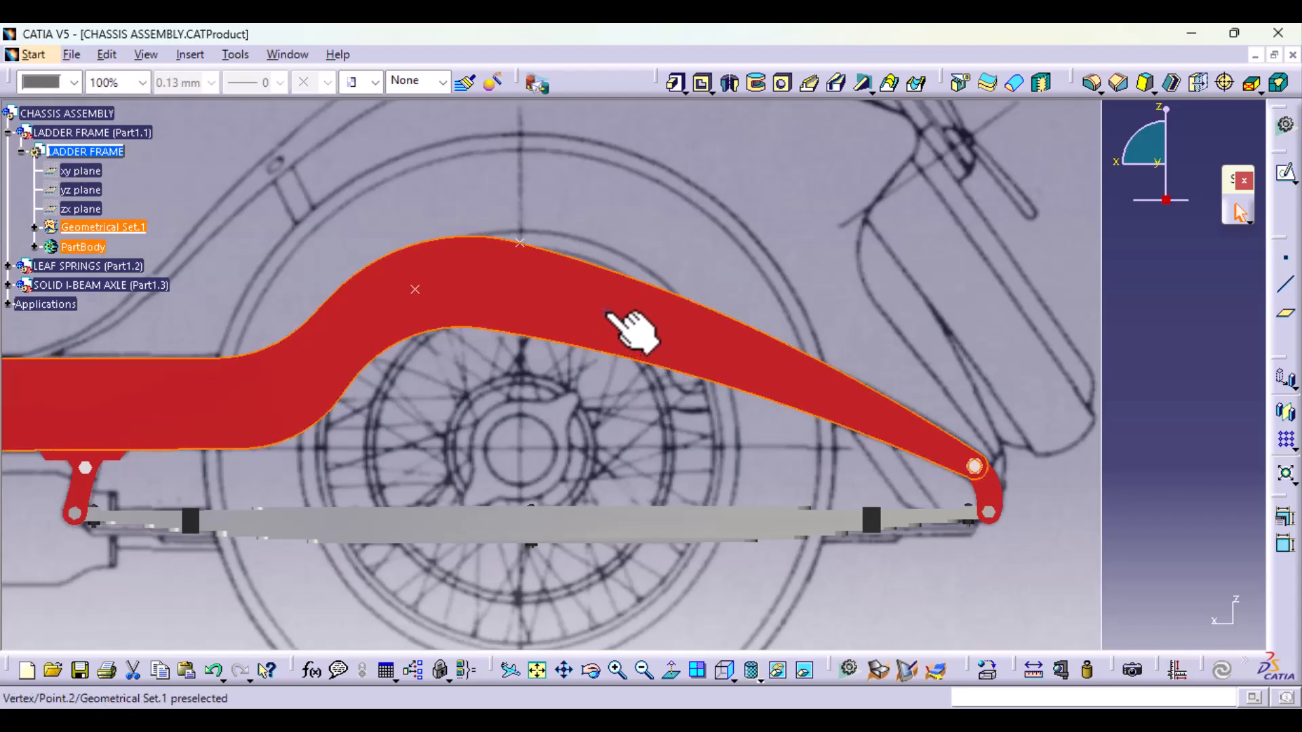
ctrl+click(606, 312)
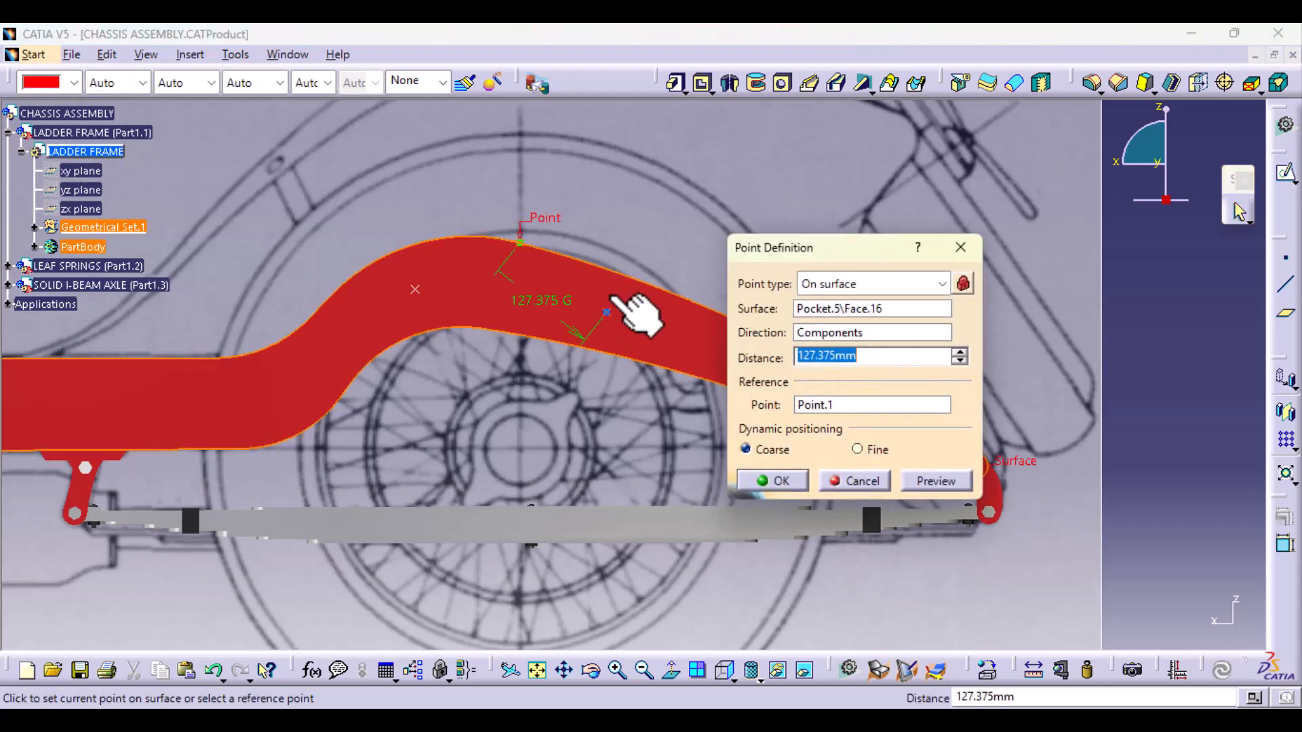
click(610, 306)
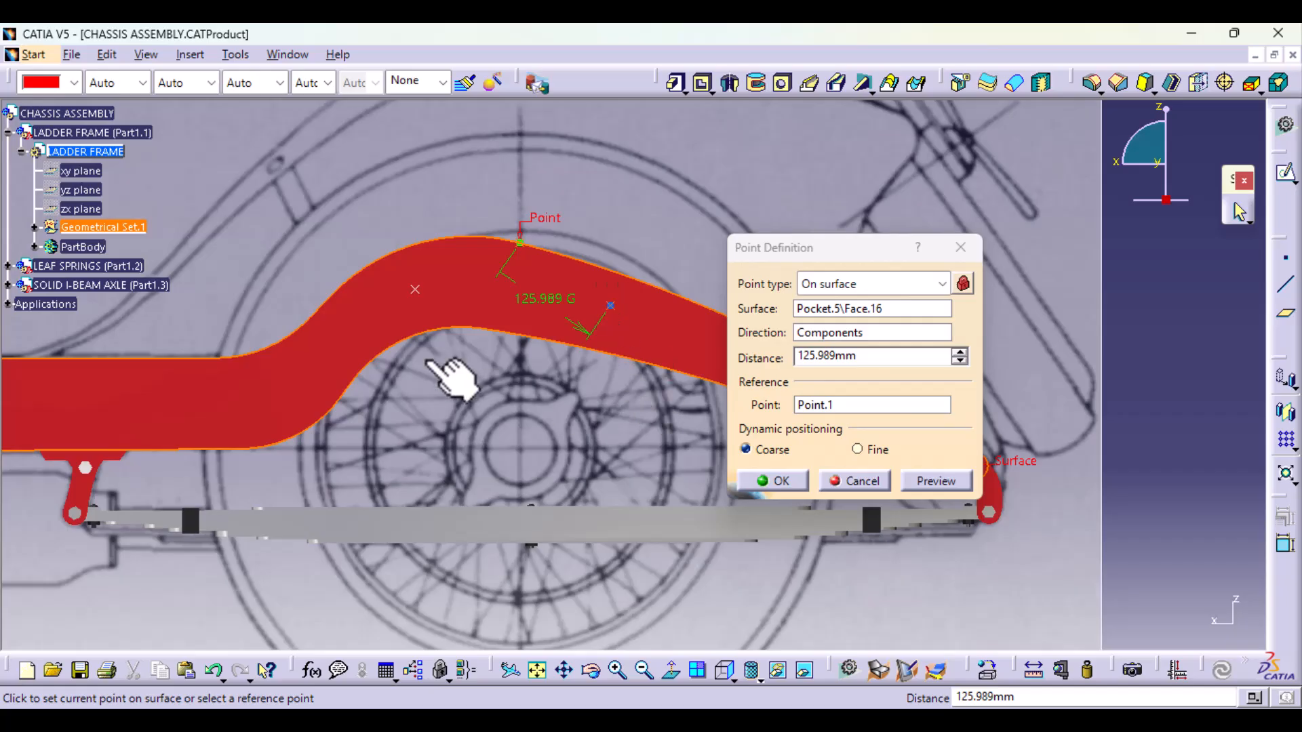
click(780, 482)
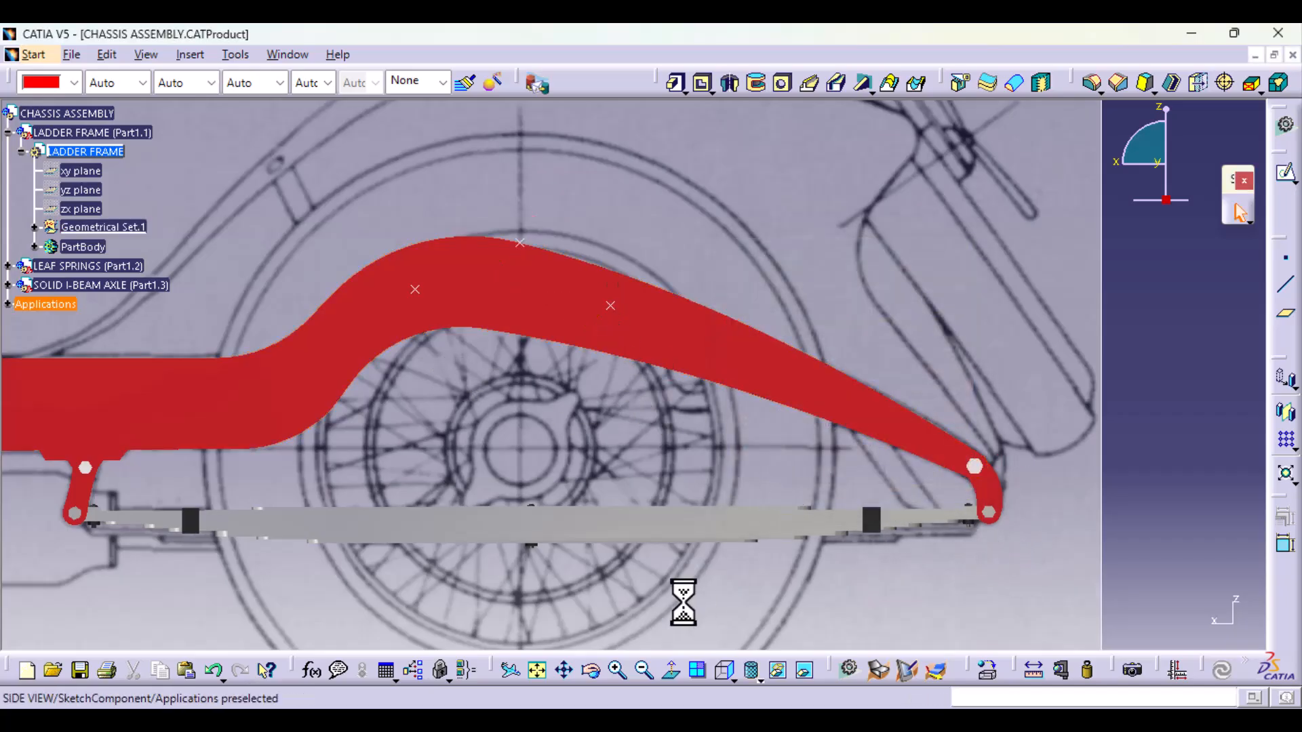
Step: Measure the distance from the solid I-beam axle's ZX plane to the forward side-face point on the rail
middle_drag(683, 601, 508, 436)
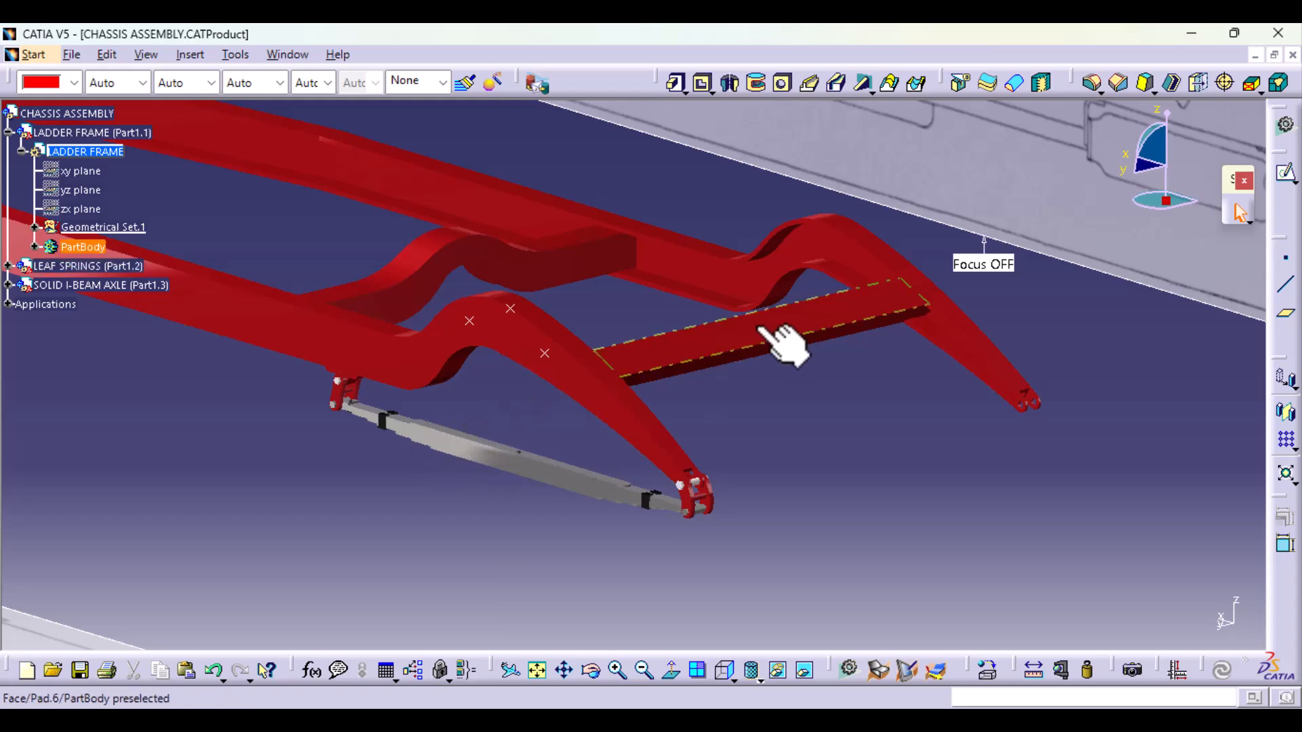
click(723, 670)
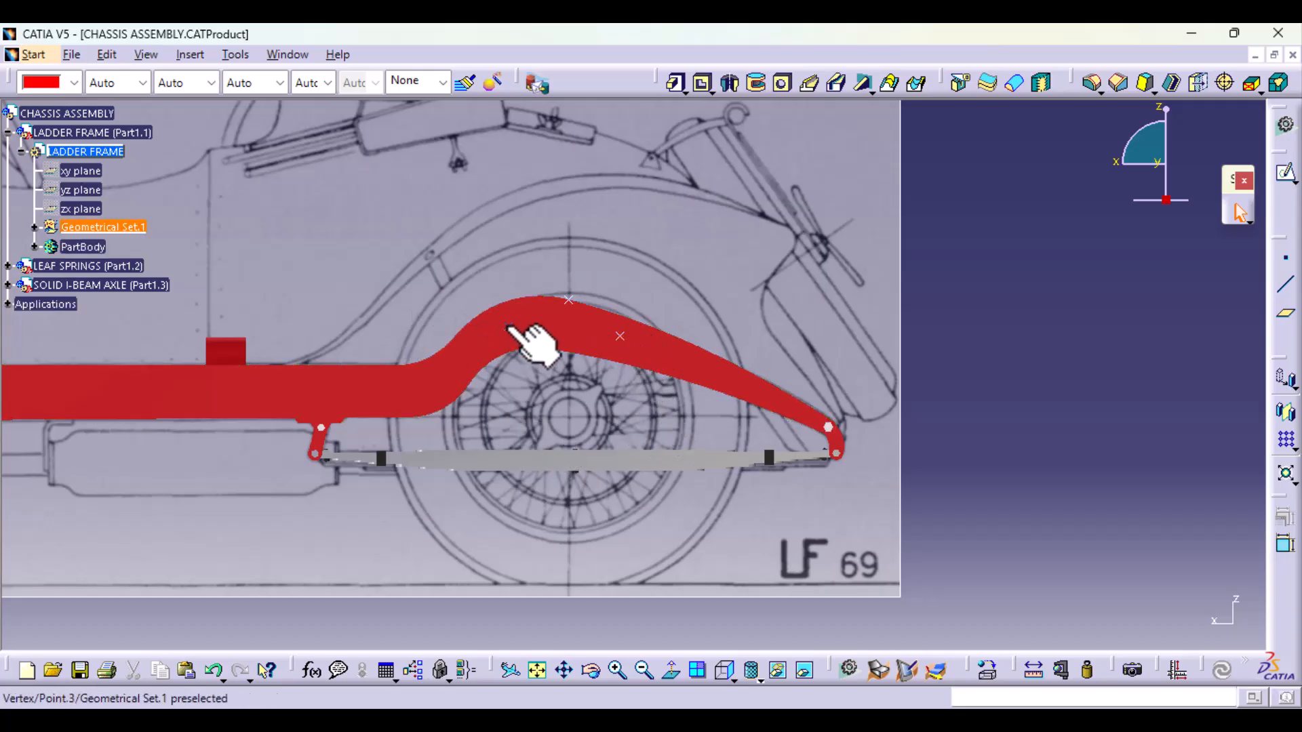
middle_drag(784, 319, 859, 374)
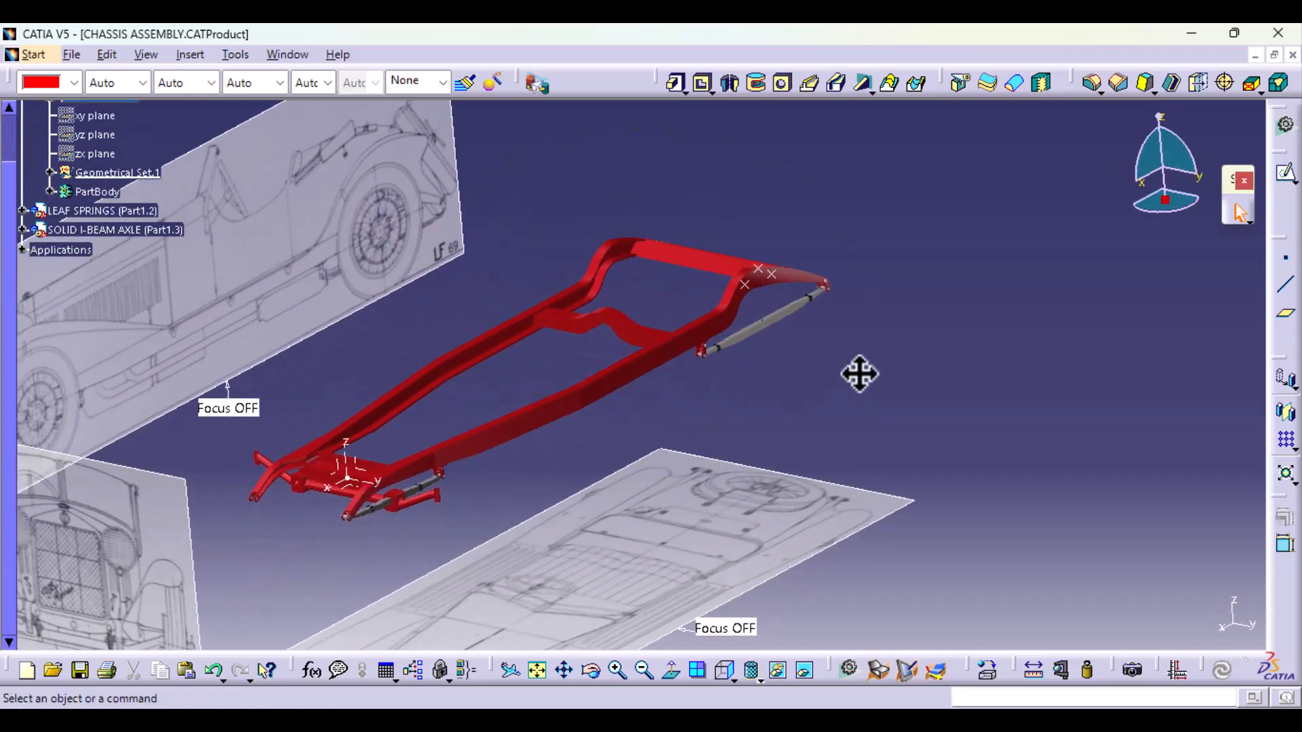
click(1033, 668)
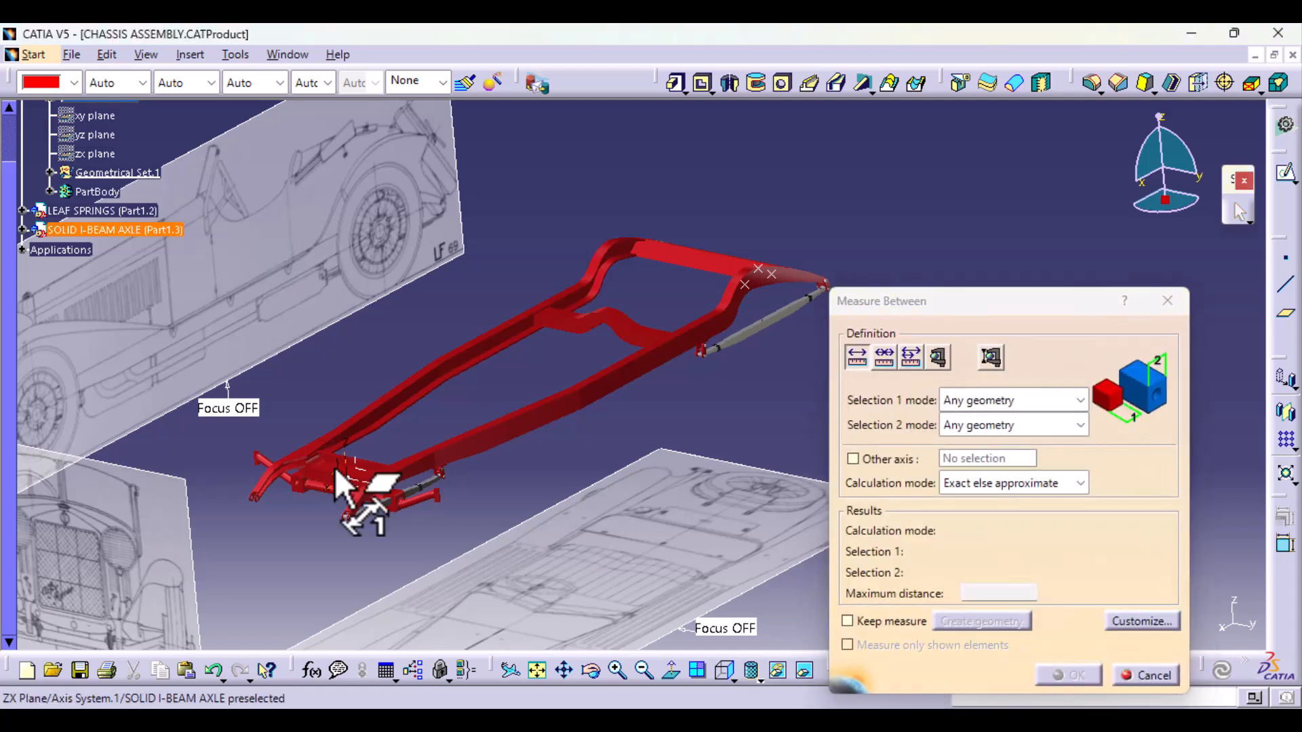
click(335, 466)
click(746, 285)
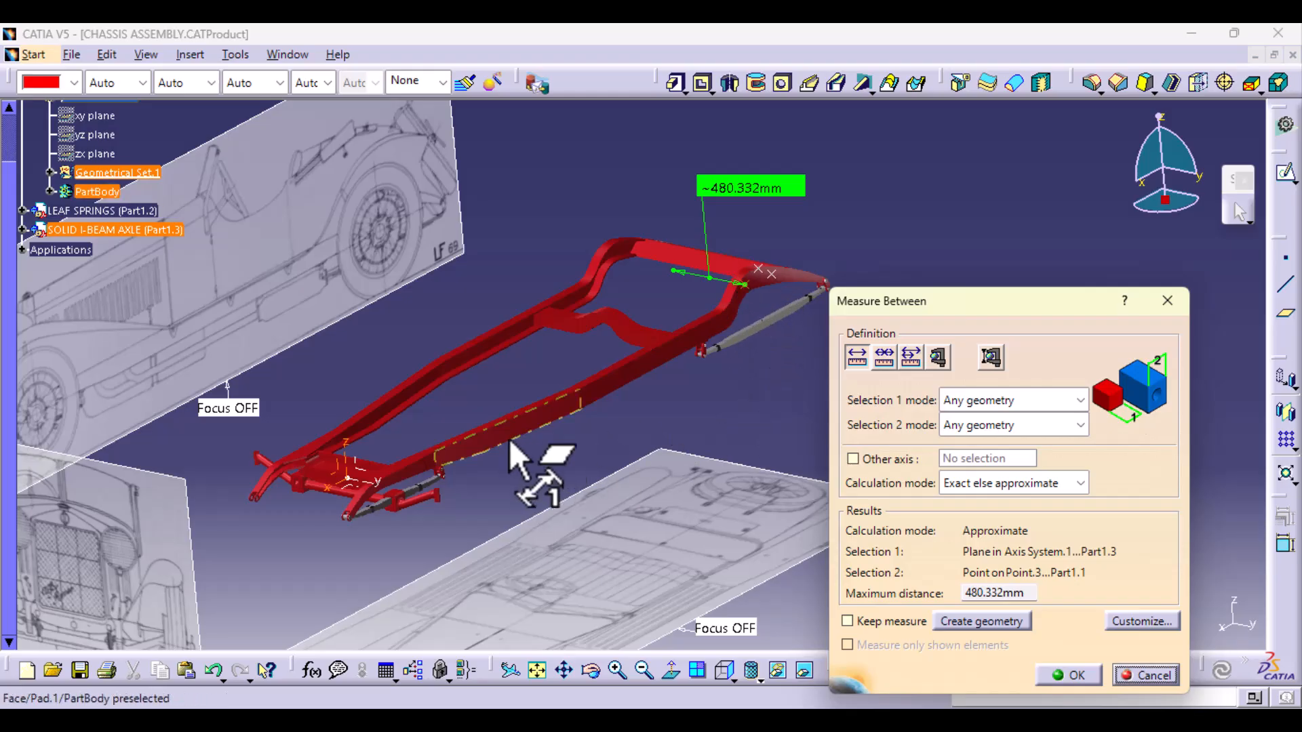
Step: Measure the distance from the I-beam axle's ZX plane to the rearward side-face point, without keeping the measurement
click(338, 472)
click(770, 273)
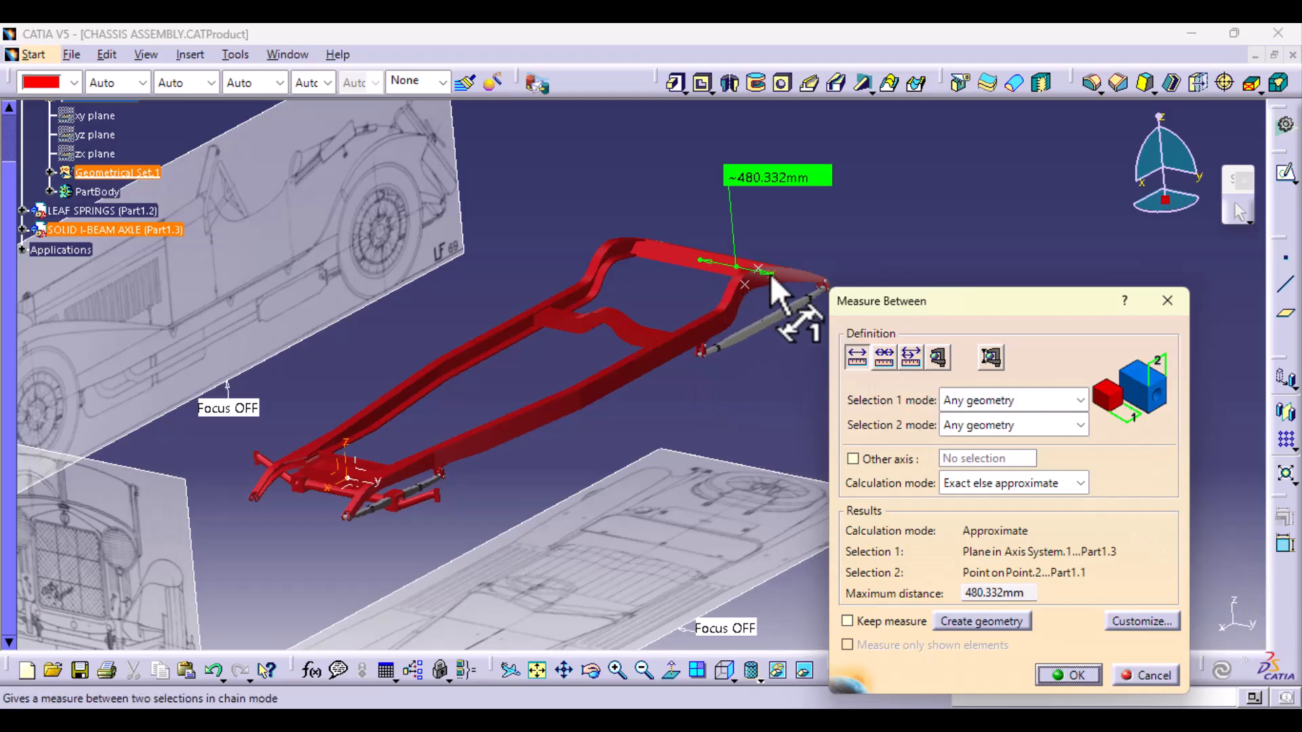
ctrl+middle_drag(684, 350, 713, 251)
middle_drag(1015, 175, 837, 262)
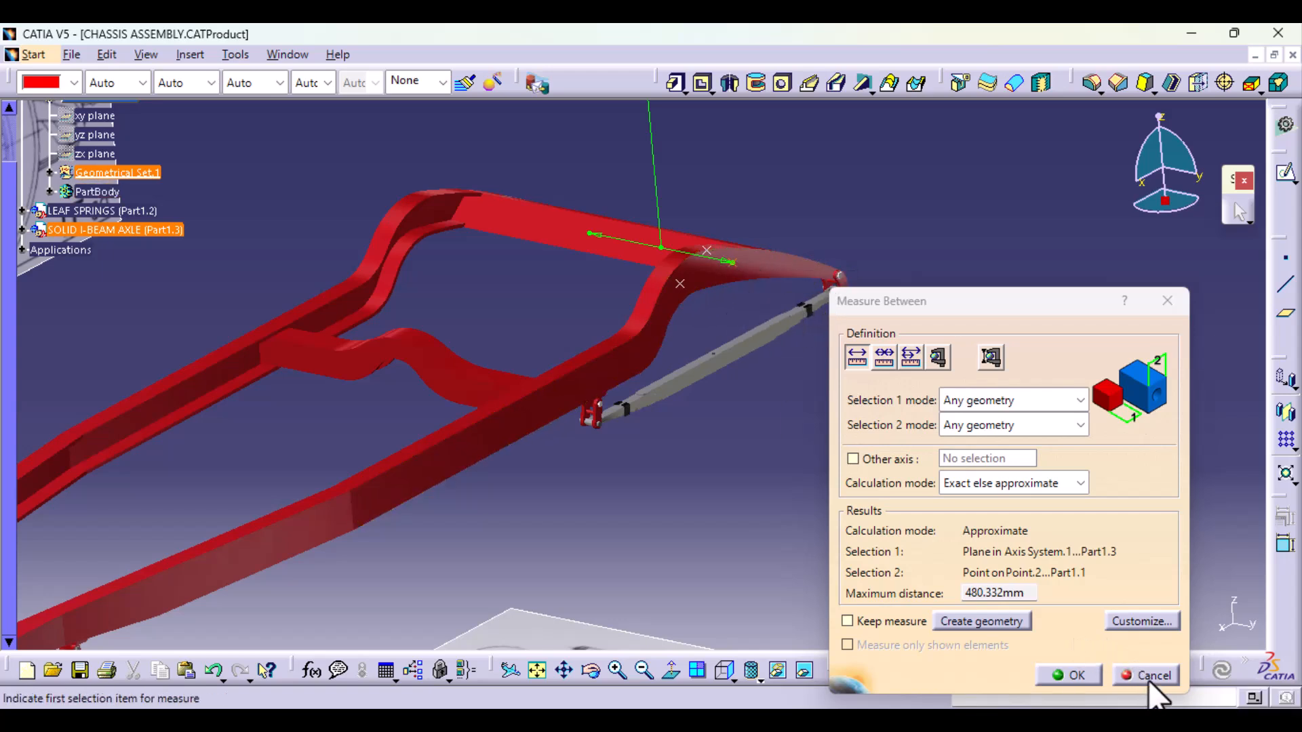
middle_drag(679, 300, 632, 480)
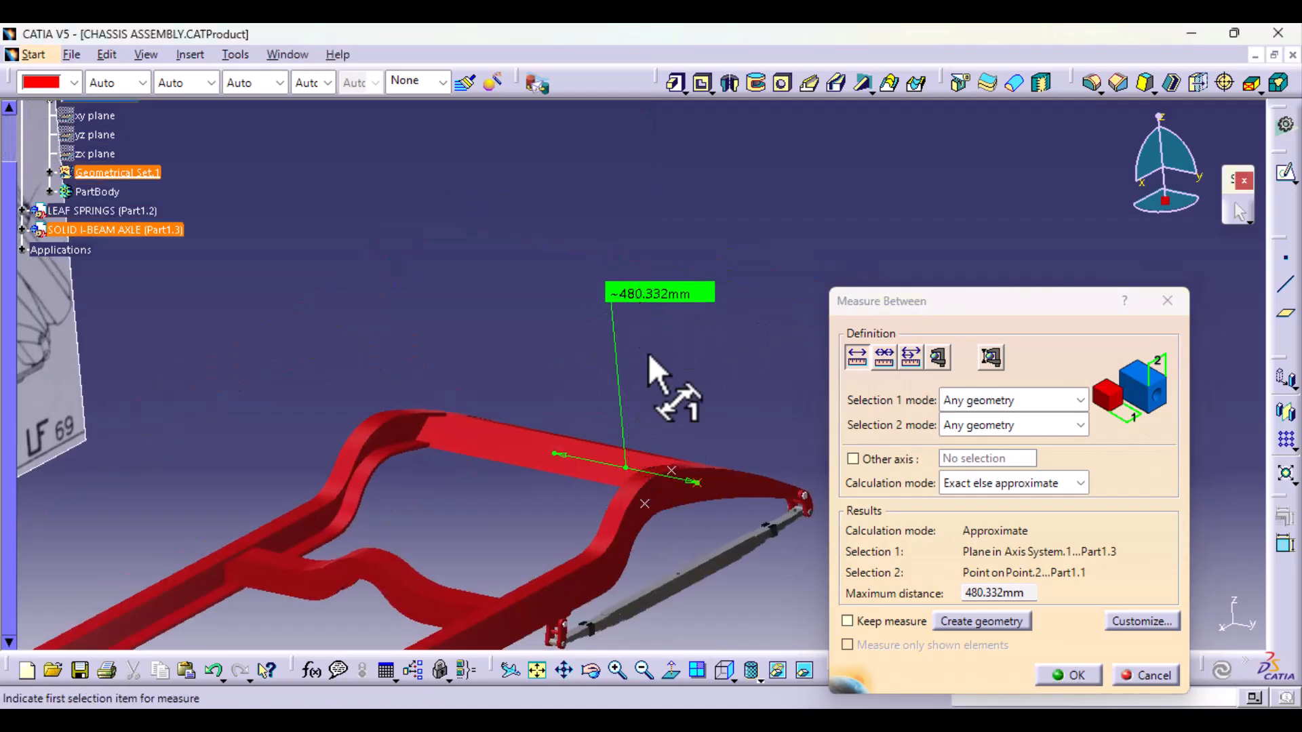
click(1150, 673)
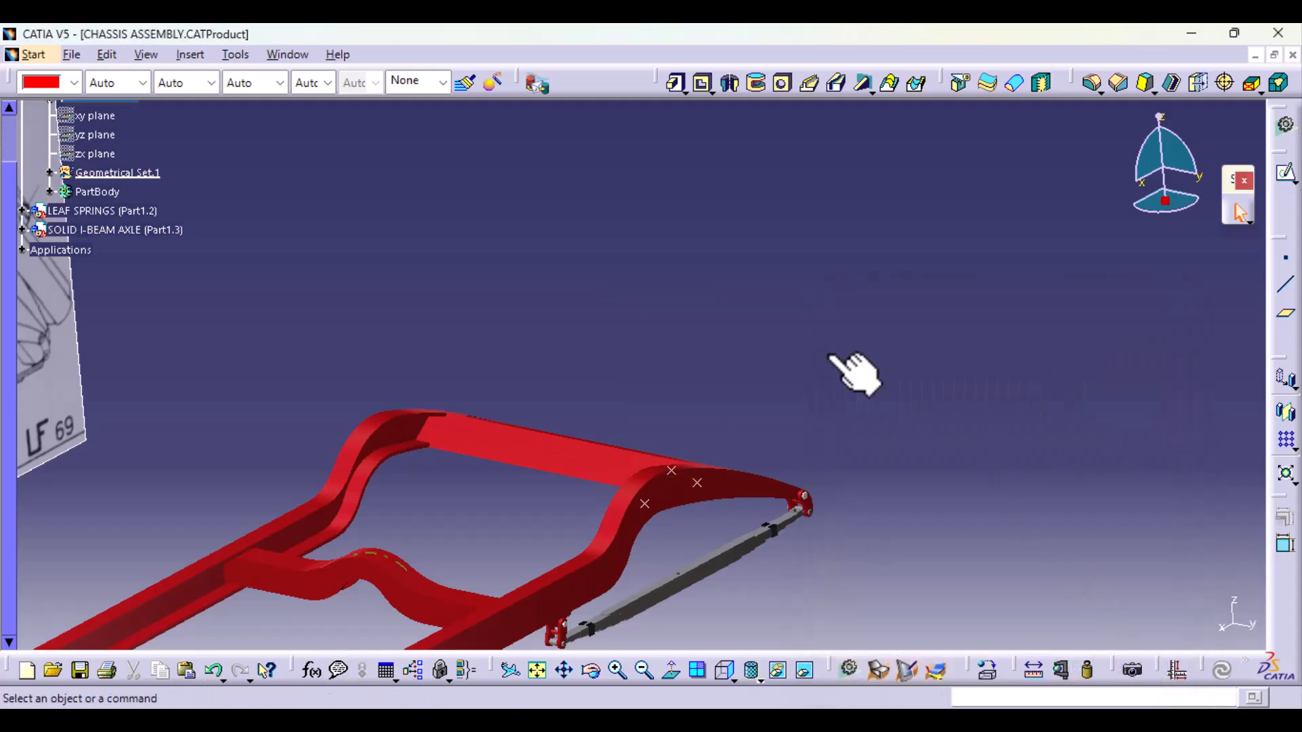
Step: Switch to the DIFFERENTIAL & REAR AXLE HOUSING part, examine the housing from several angles, and return to the chassis assembly's rear frame
click(1255, 55)
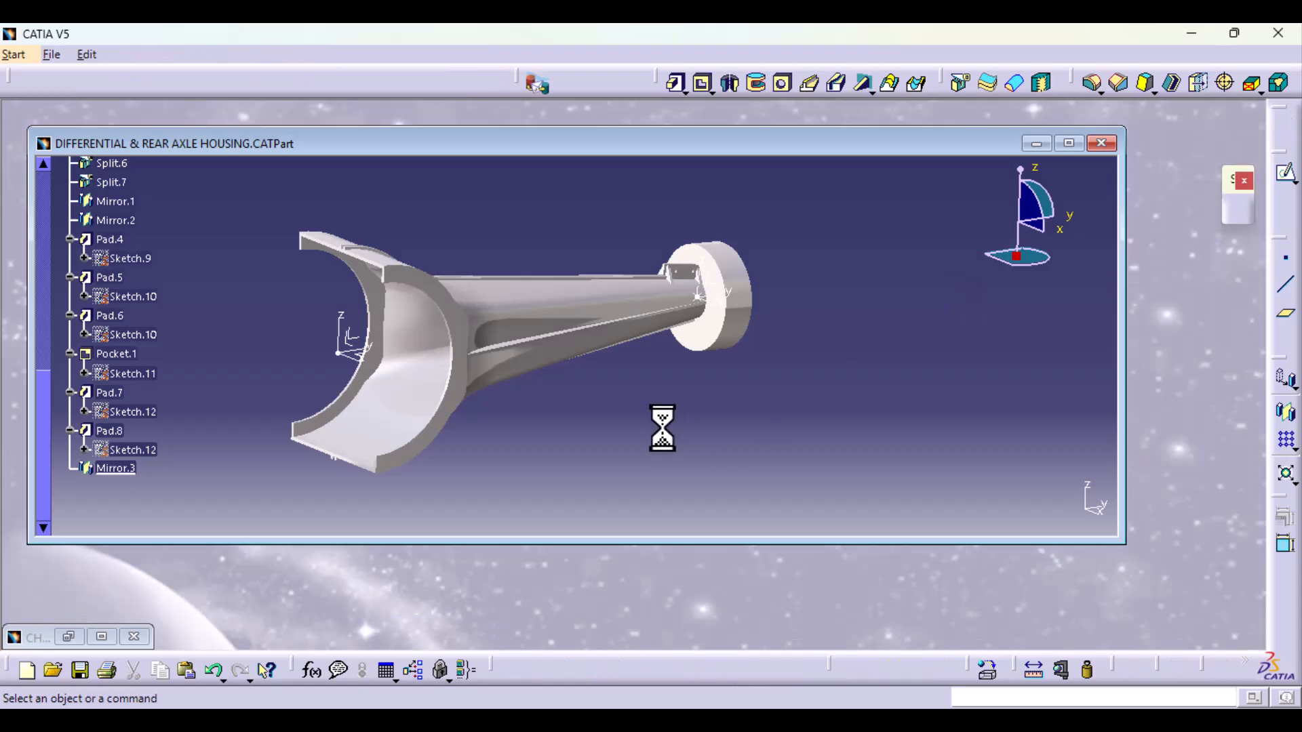
click(1069, 144)
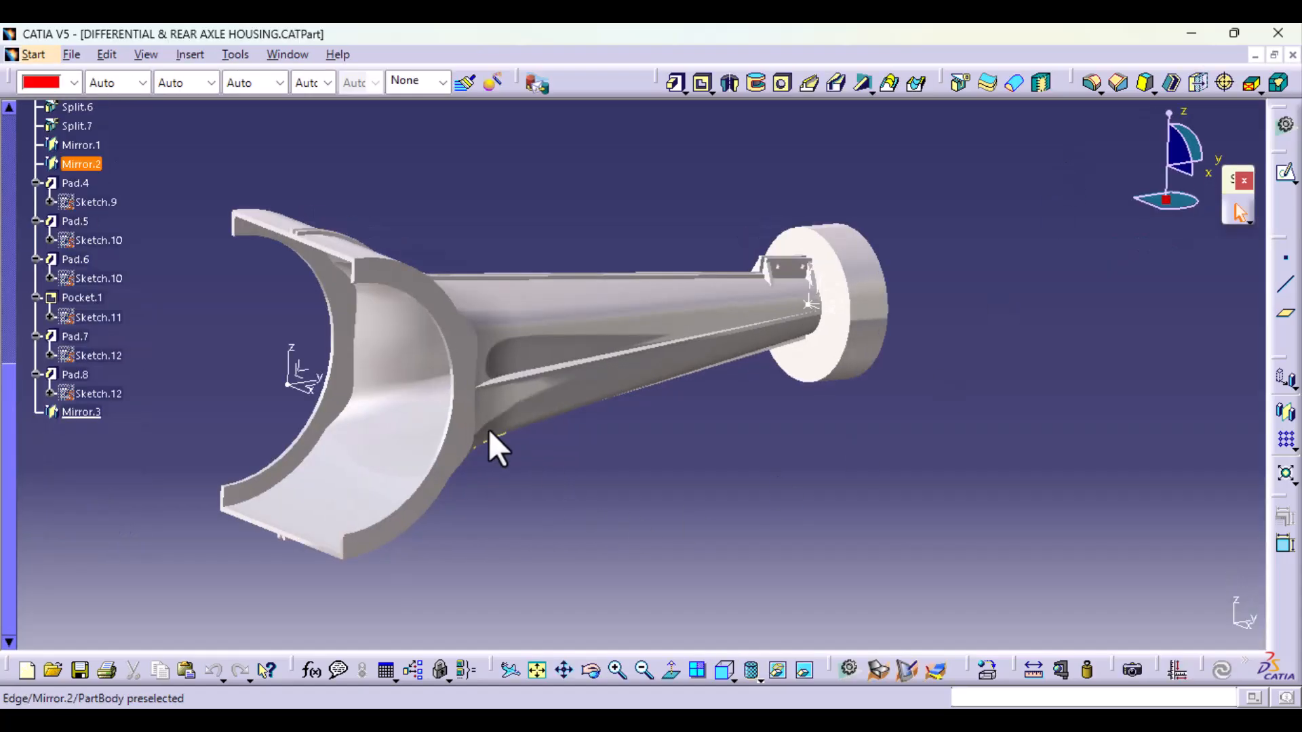
middle_drag(763, 437, 634, 413)
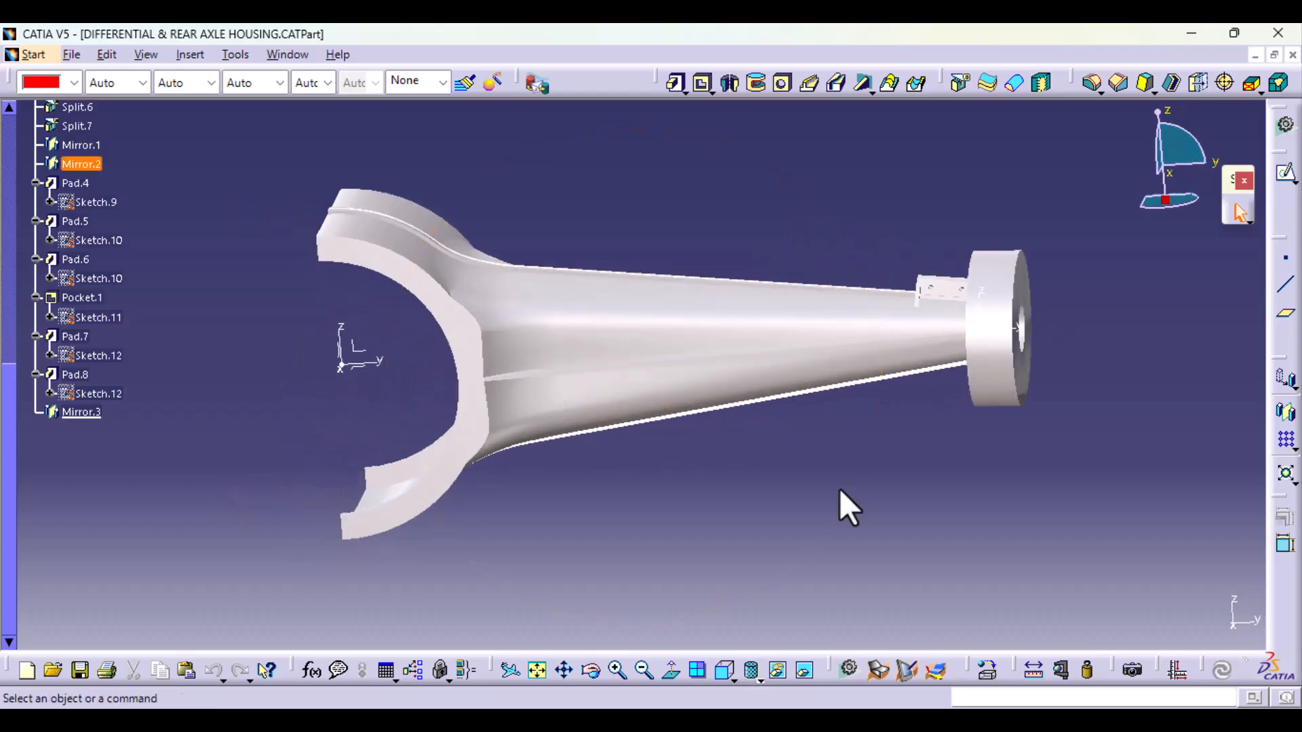
middle_drag(840, 506, 572, 457)
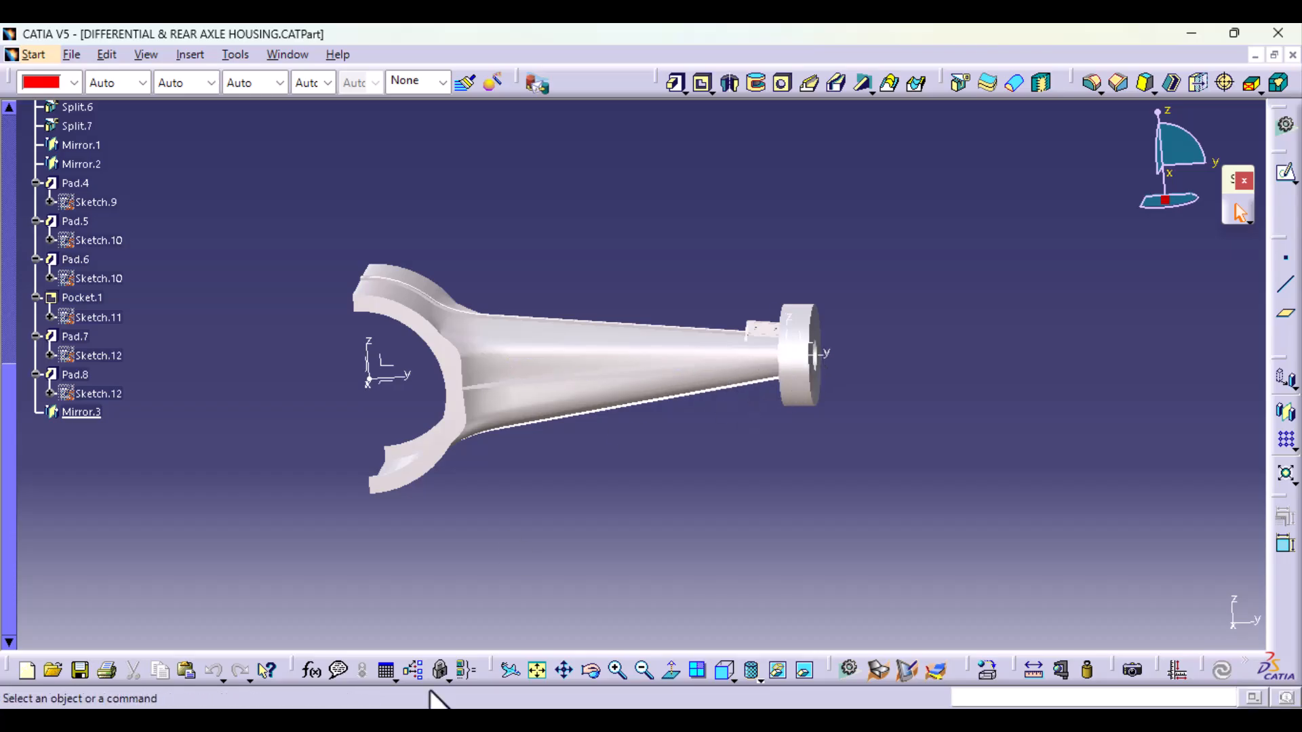
middle_drag(532, 500, 739, 436)
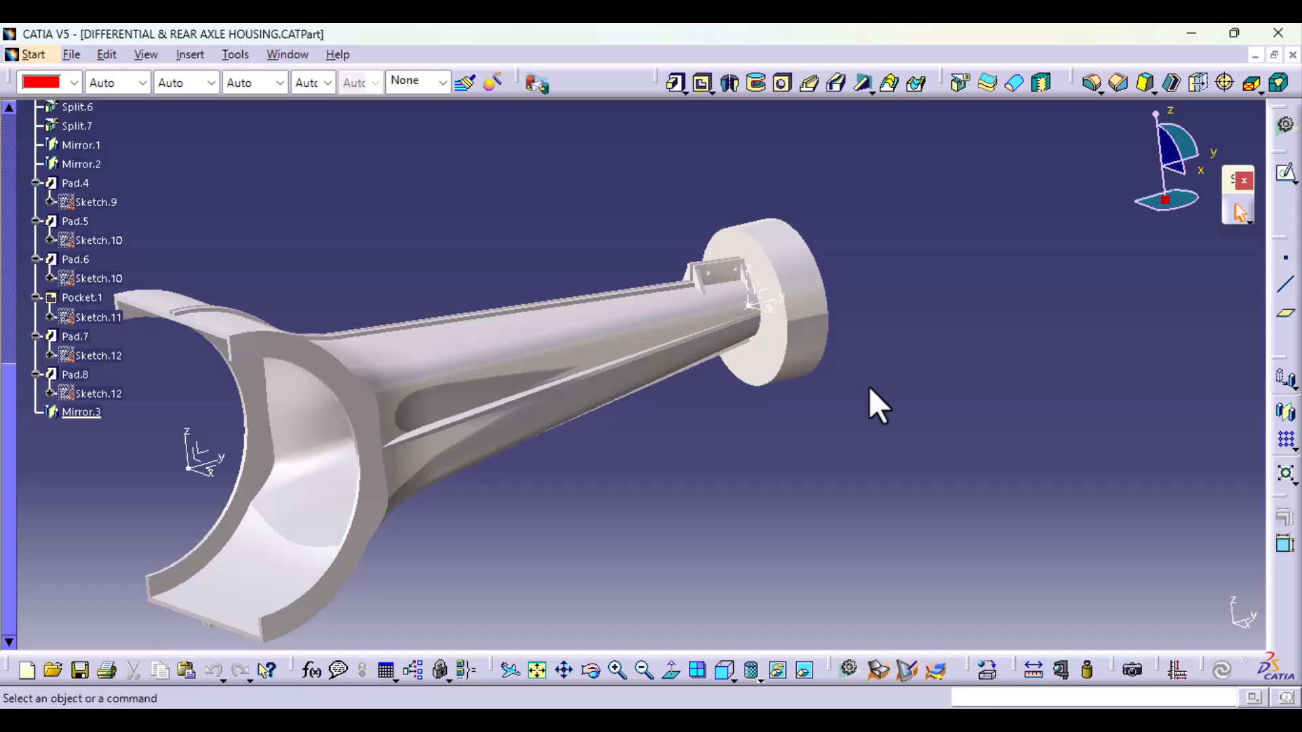
click(1256, 55)
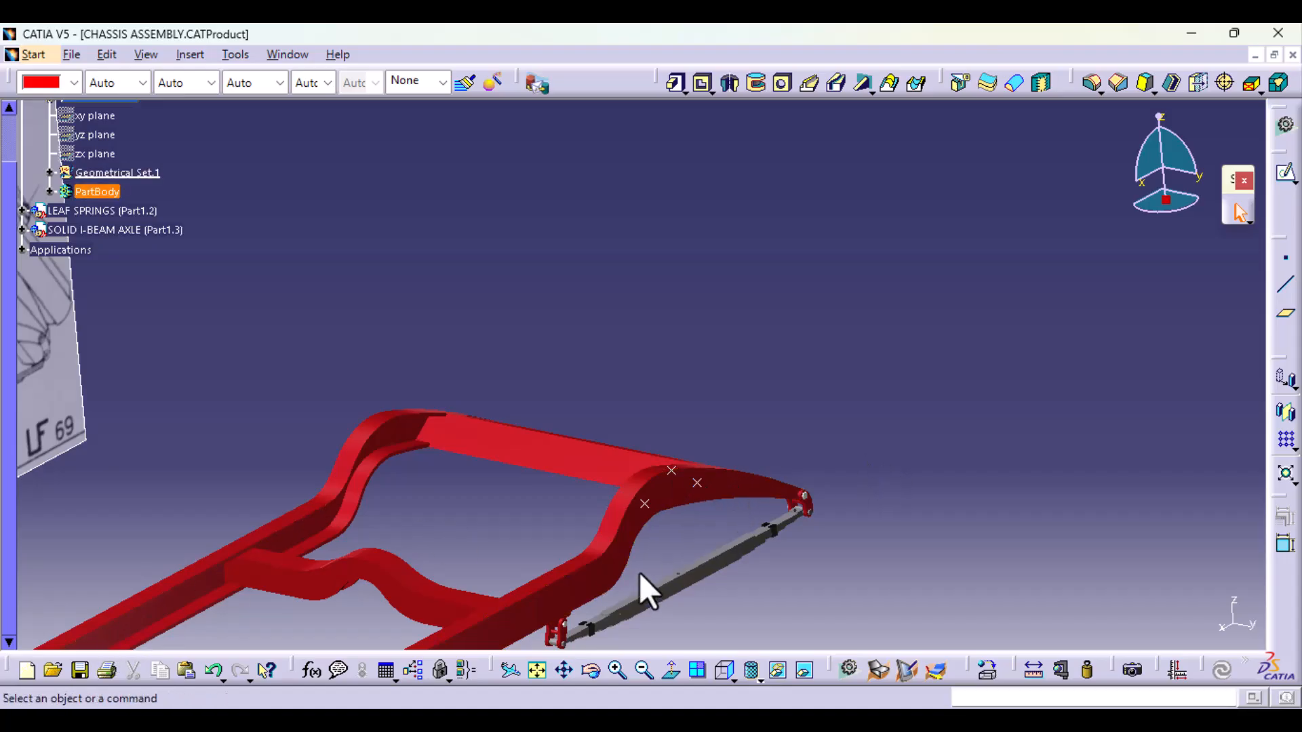
middle_drag(639, 586, 787, 478)
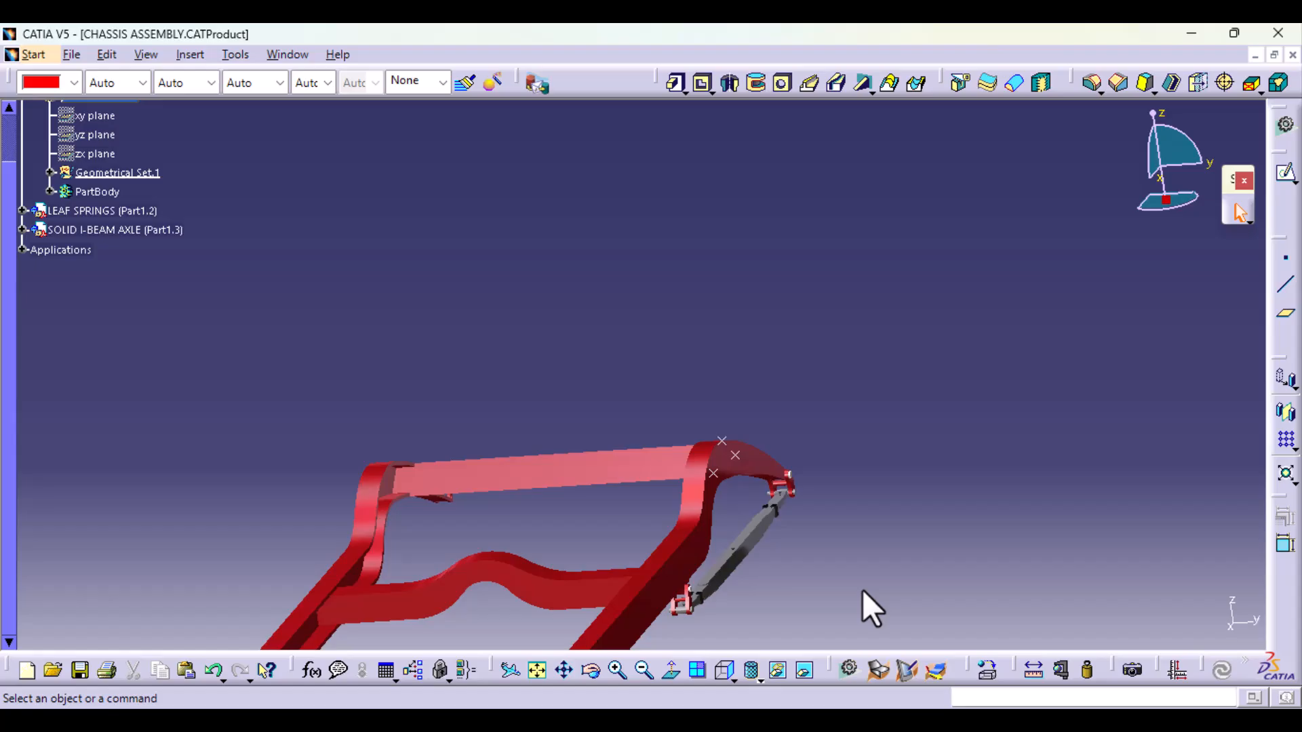
Step: Switch to the AXLE,BRAKES & SUSPENSION photo folder and view the rear axle photo f1bc416908b07860374fd82fc42583f2.jpg at full window size
key(alt+Tab)
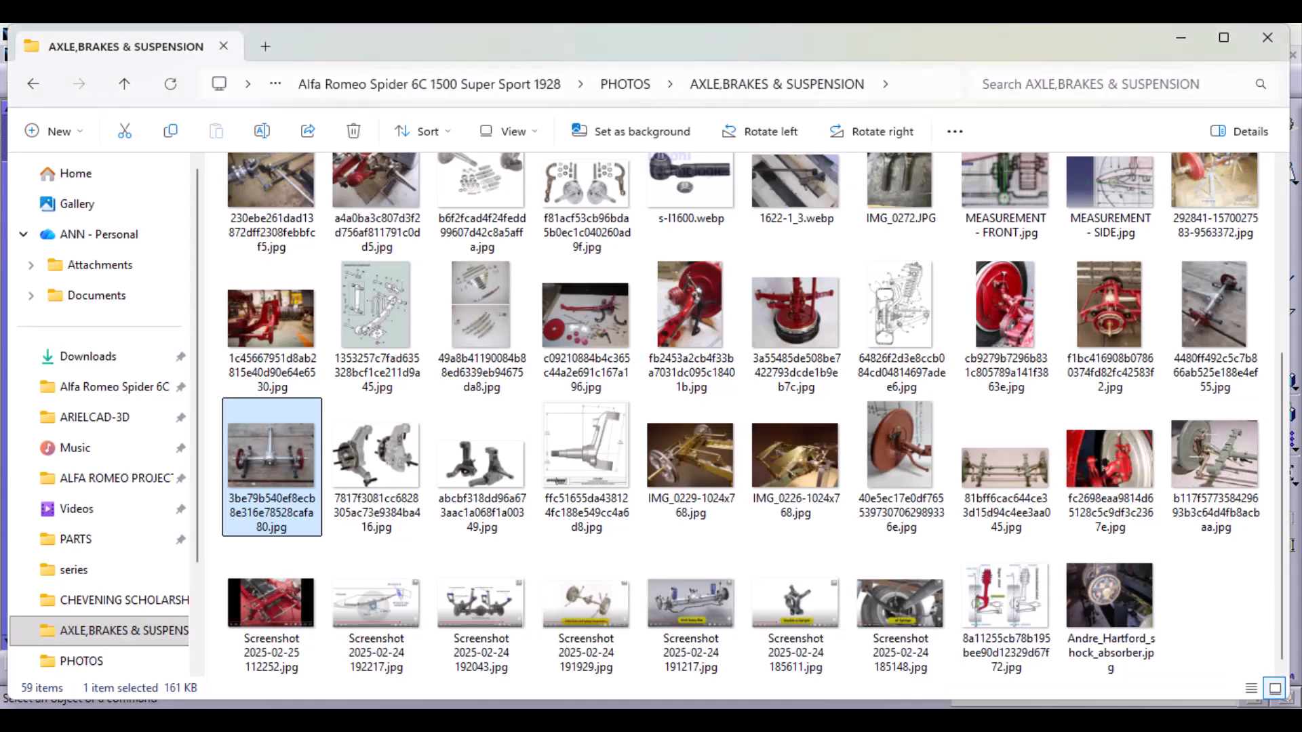
scroll(849, 514, up, 5)
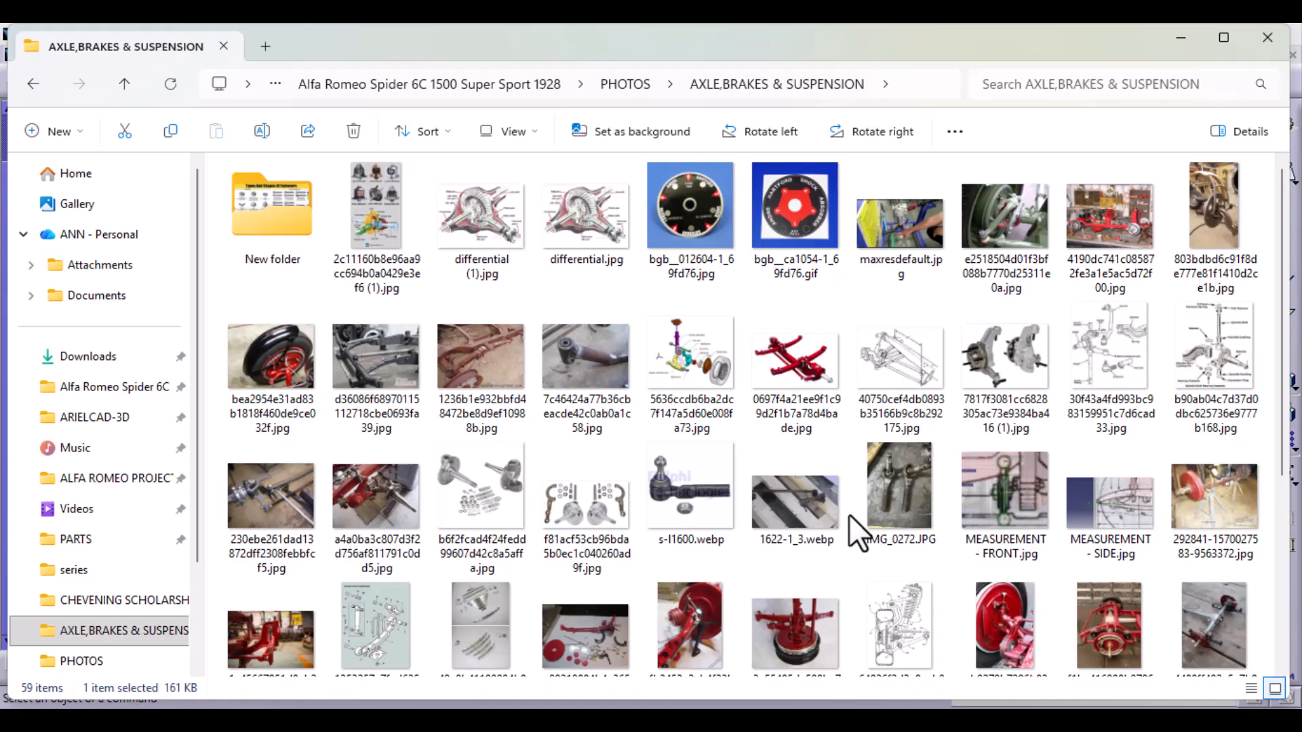
click(1112, 617)
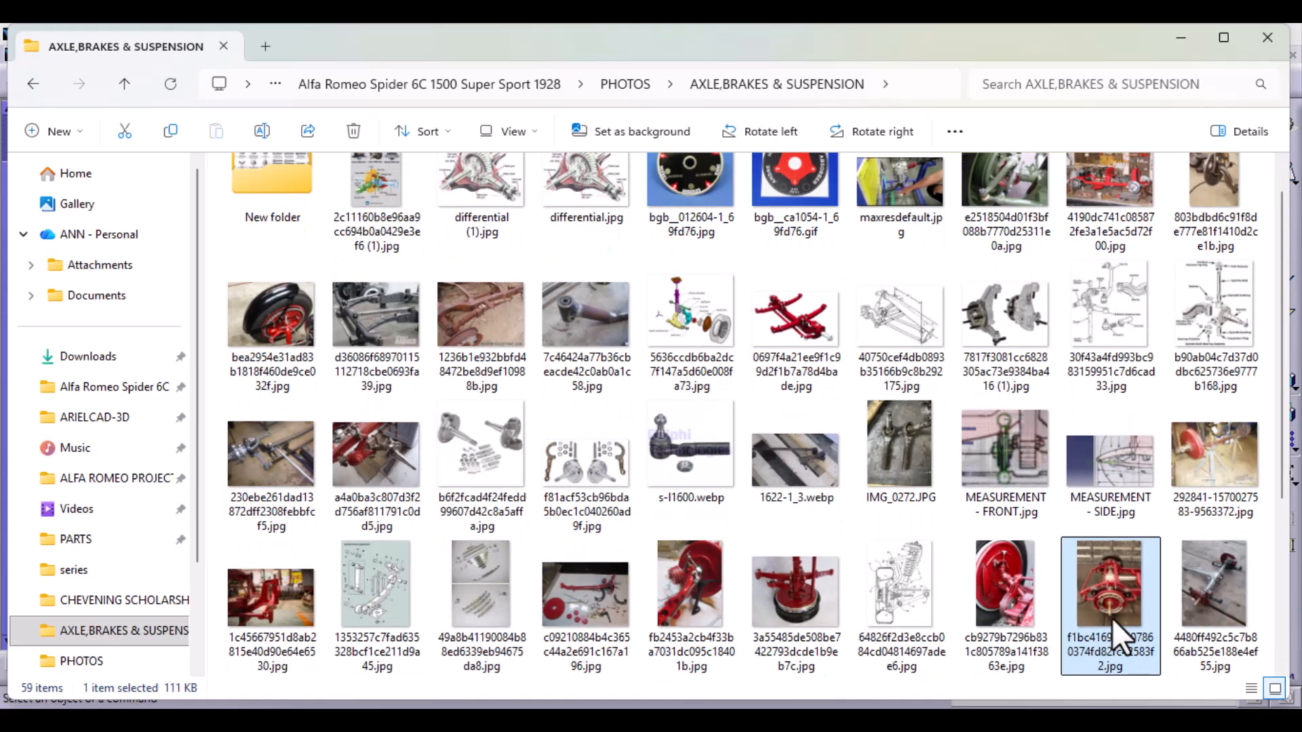
double_click(1112, 617)
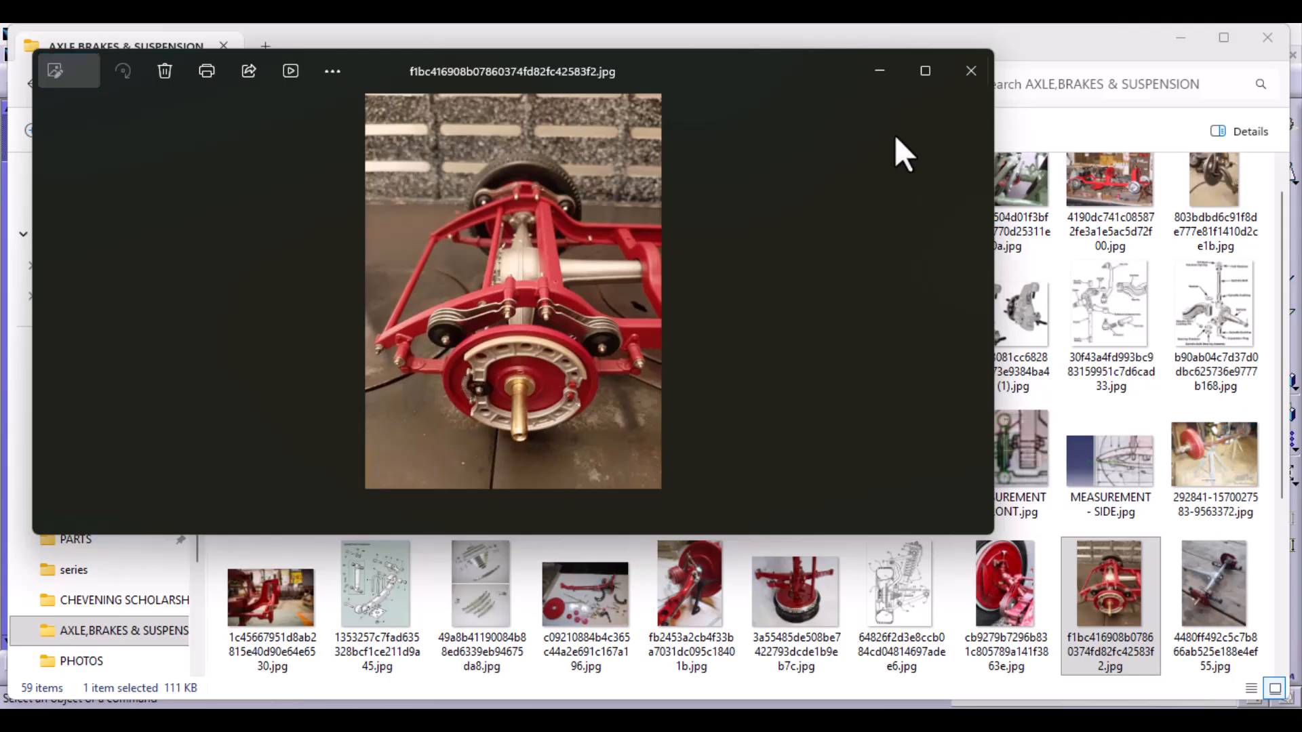
click(925, 71)
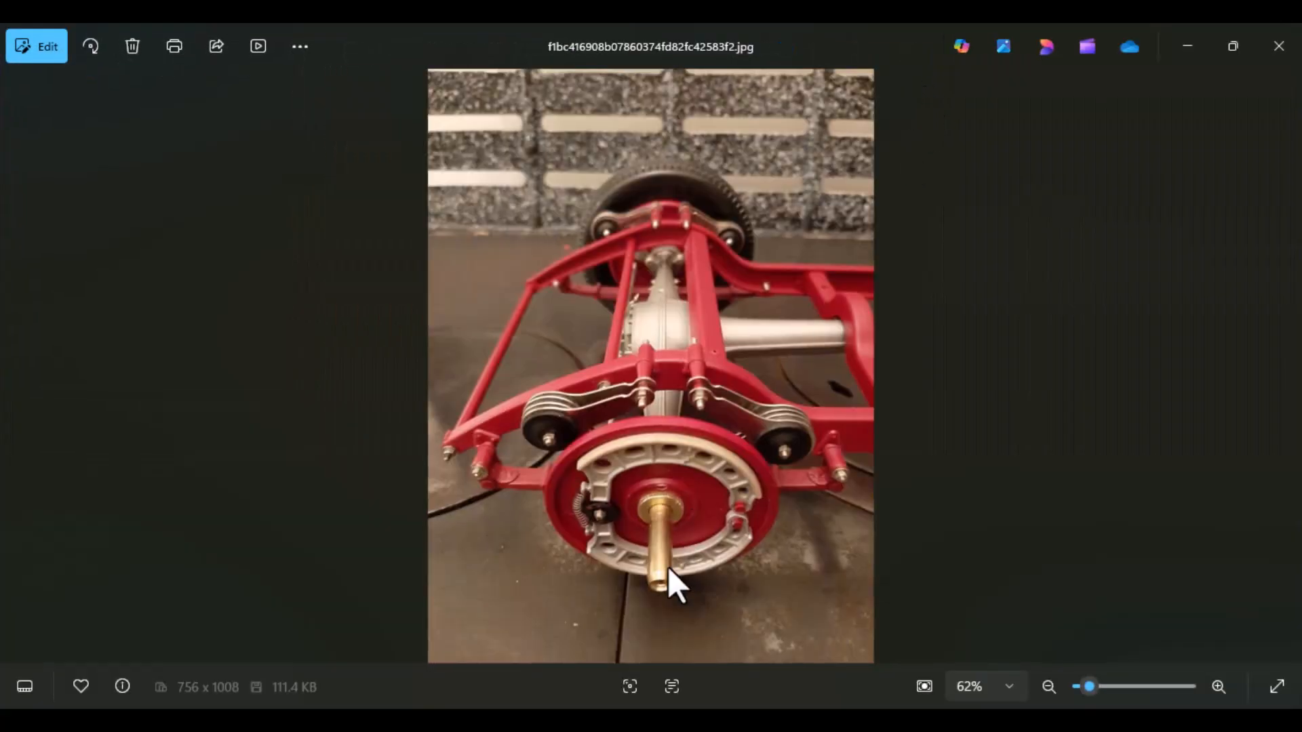
Step: Examine the enlarged rear axle photo from the brake drum and friction damper mounts across the axle housing to the far wheel
scroll(681, 550, up, 5)
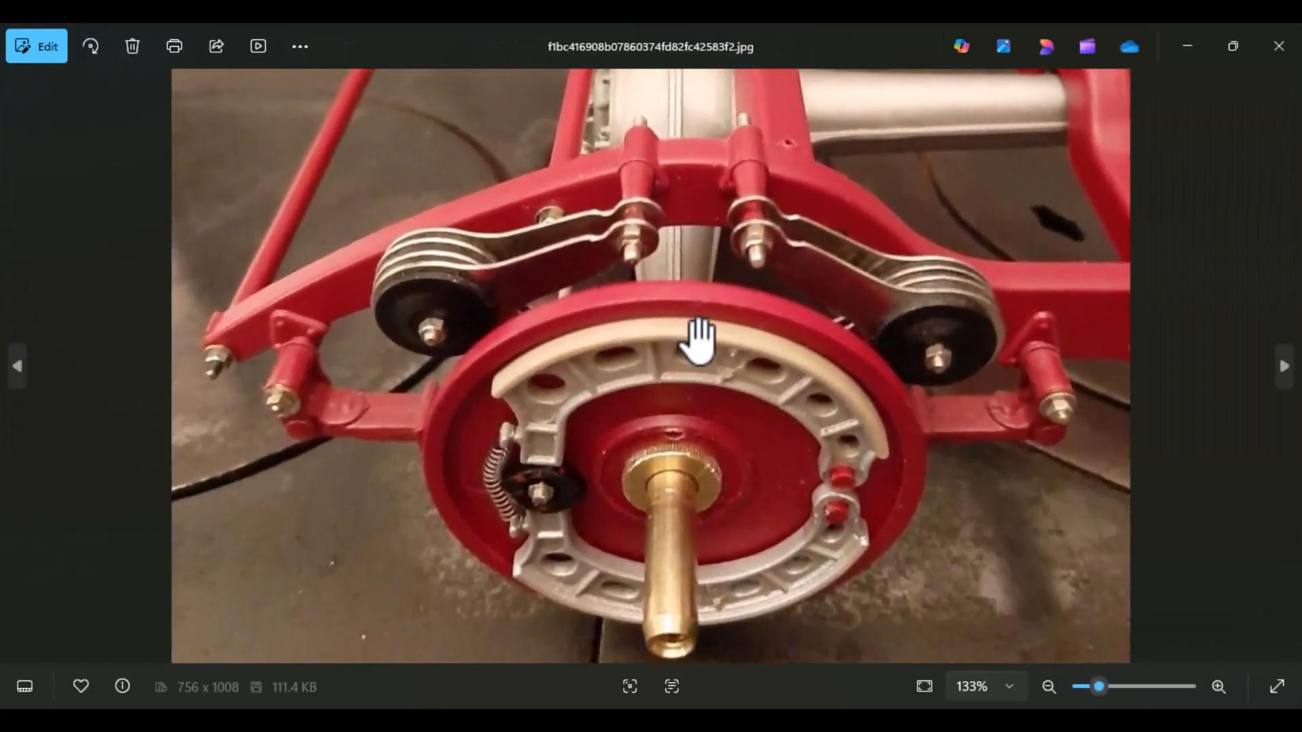
drag(698, 334, 679, 501)
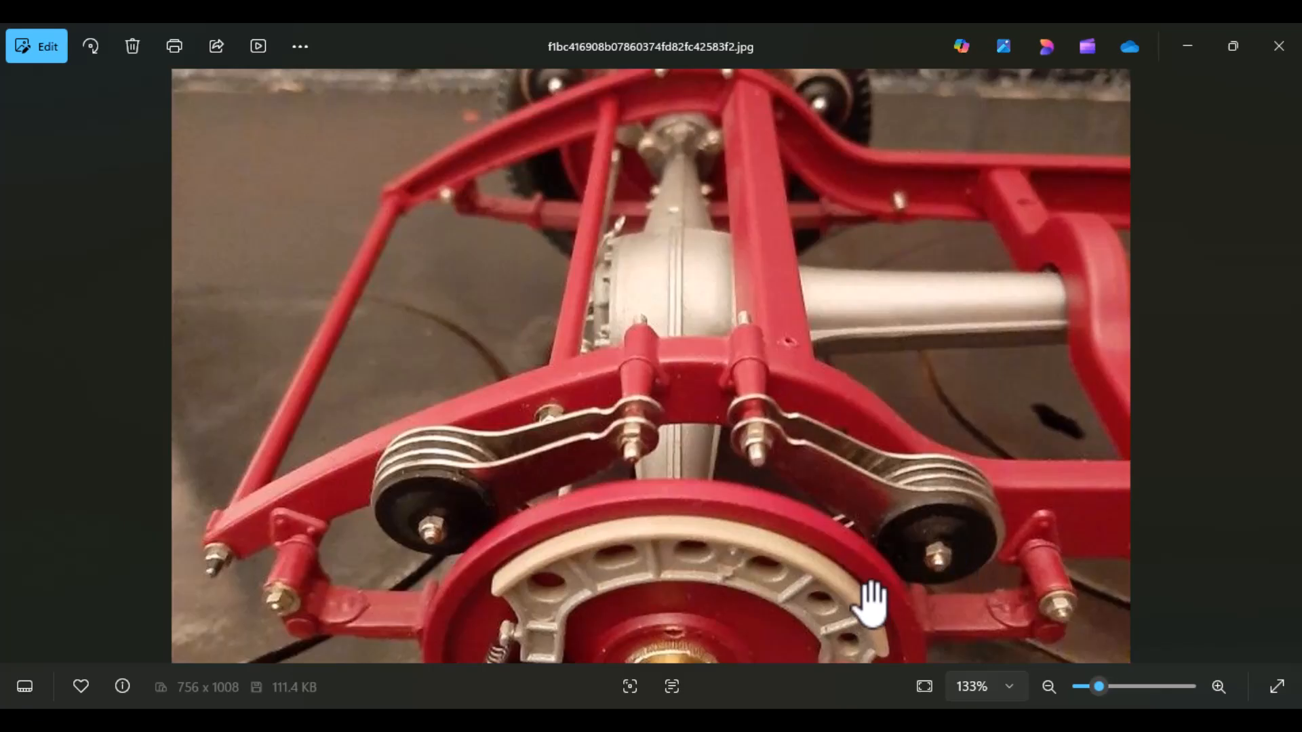
drag(794, 551, 791, 436)
drag(554, 541, 676, 512)
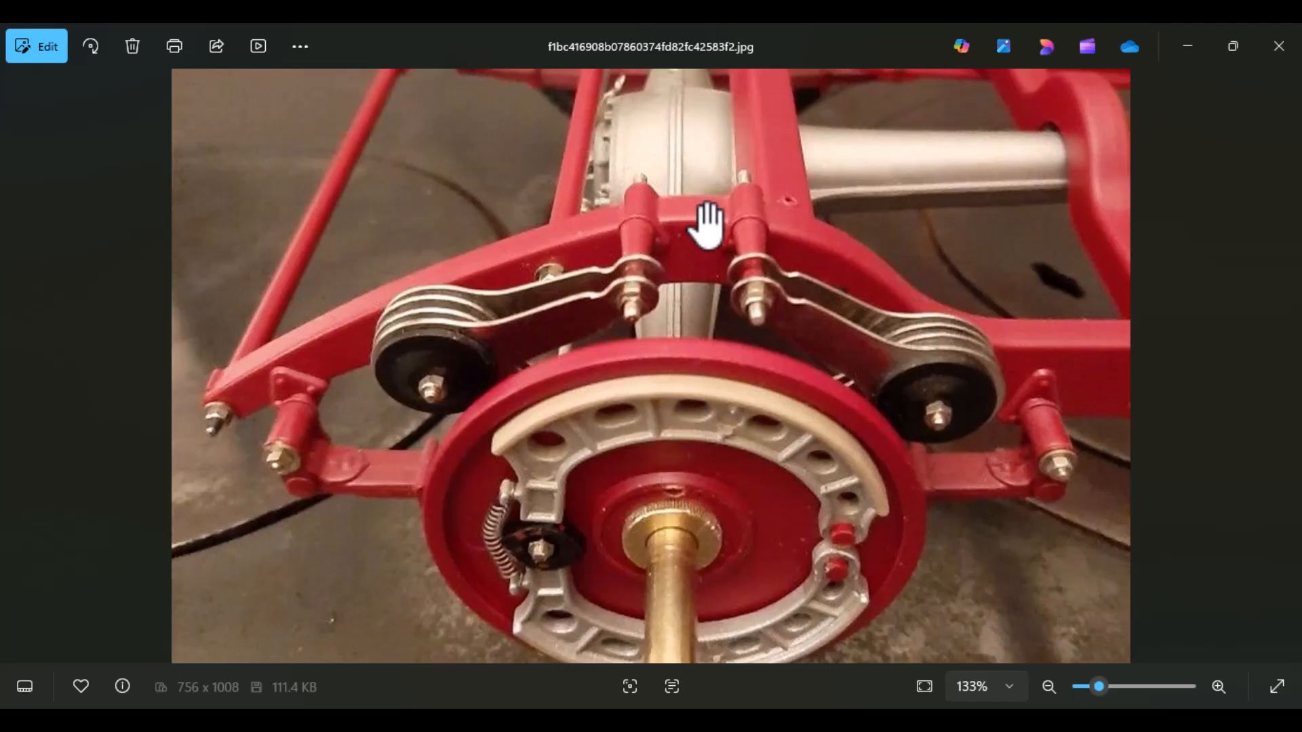
drag(706, 221, 671, 367)
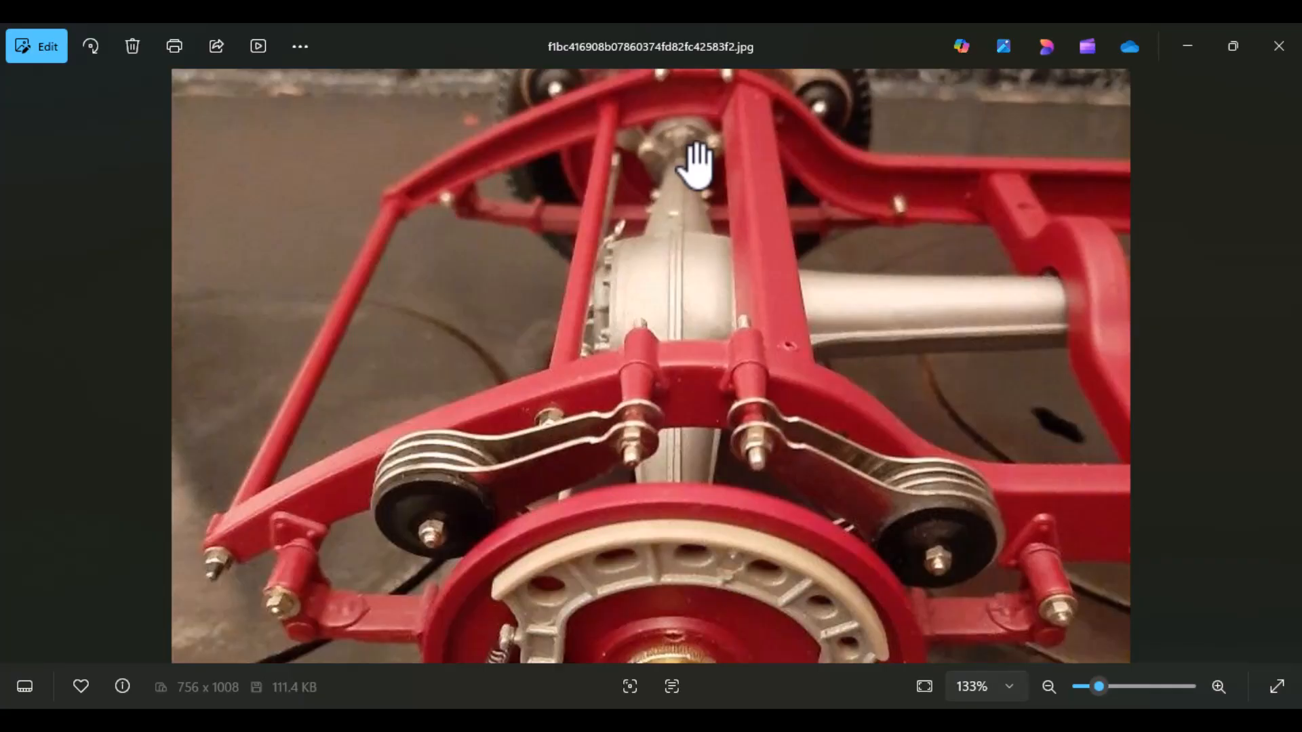
drag(696, 165, 666, 354)
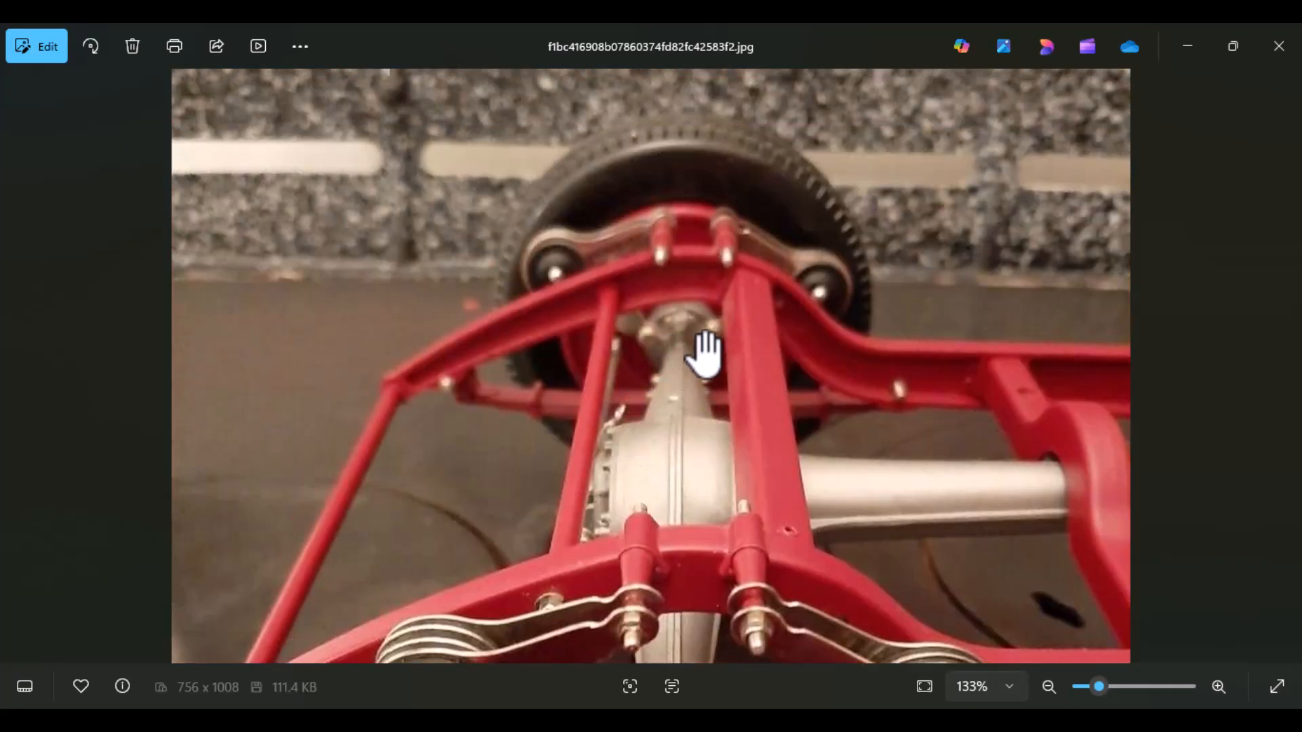
drag(701, 459, 681, 272)
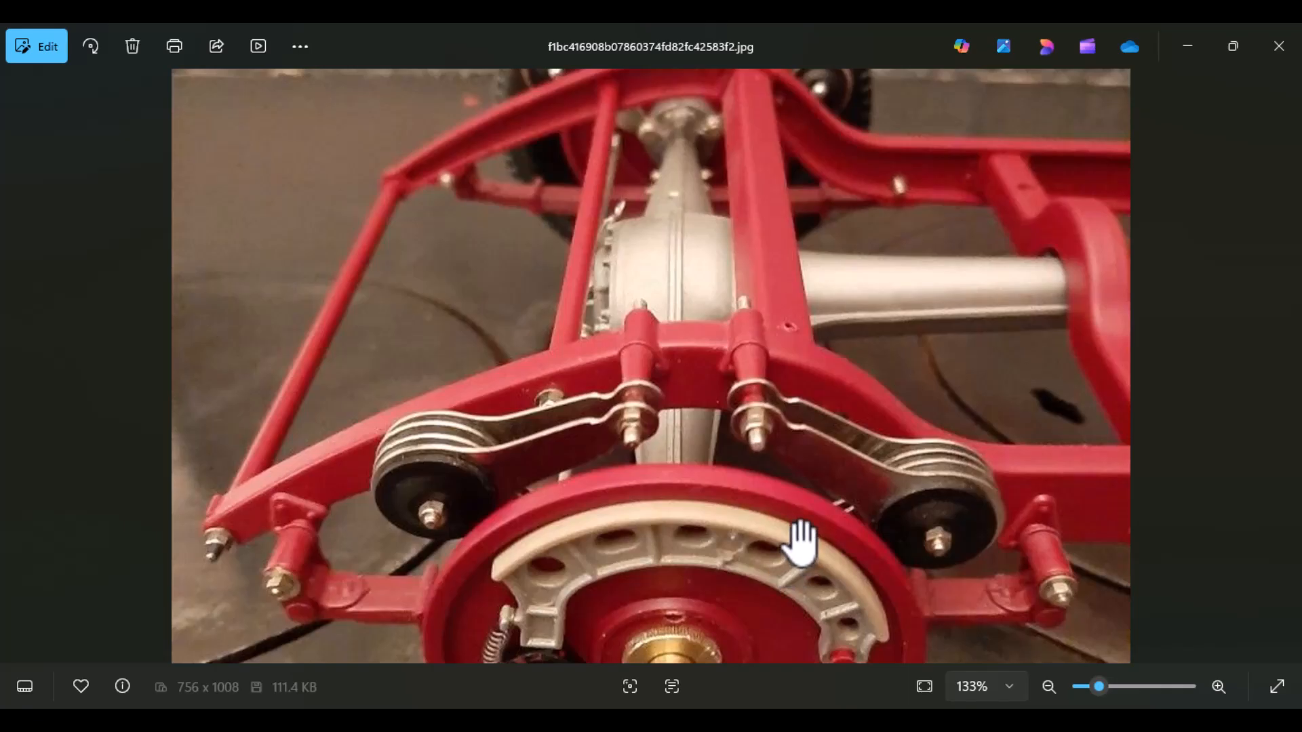
drag(801, 541, 821, 417)
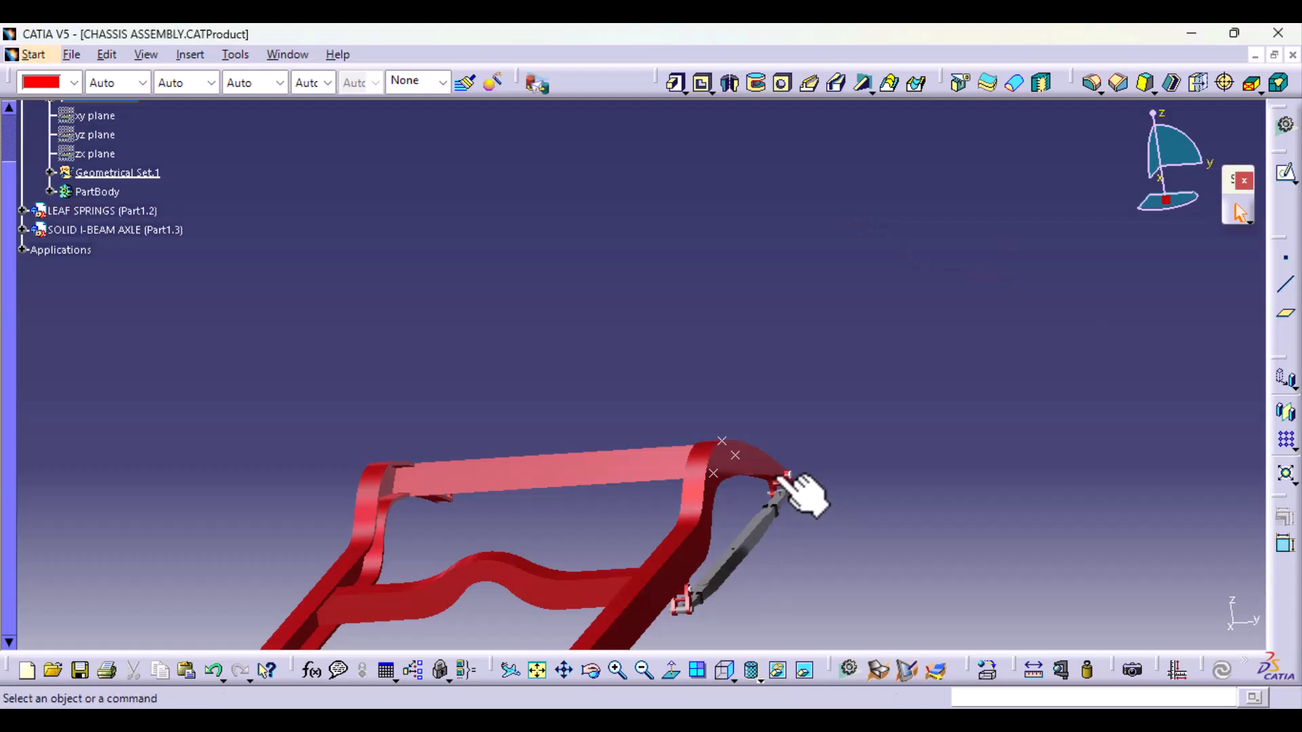
Step: Undo the reference points on the ladder frame's rear rail and close the chassis assembly without saving the modified ladder frame
click(735, 455)
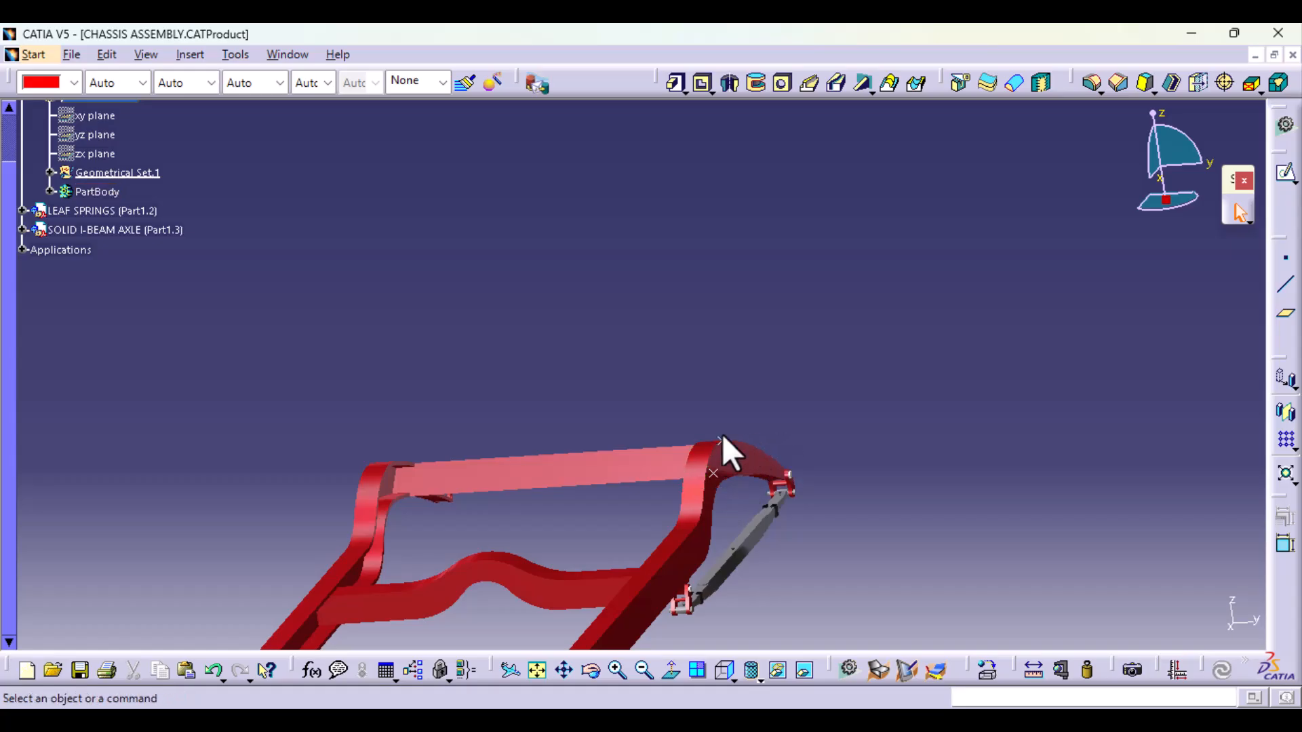
click(212, 669)
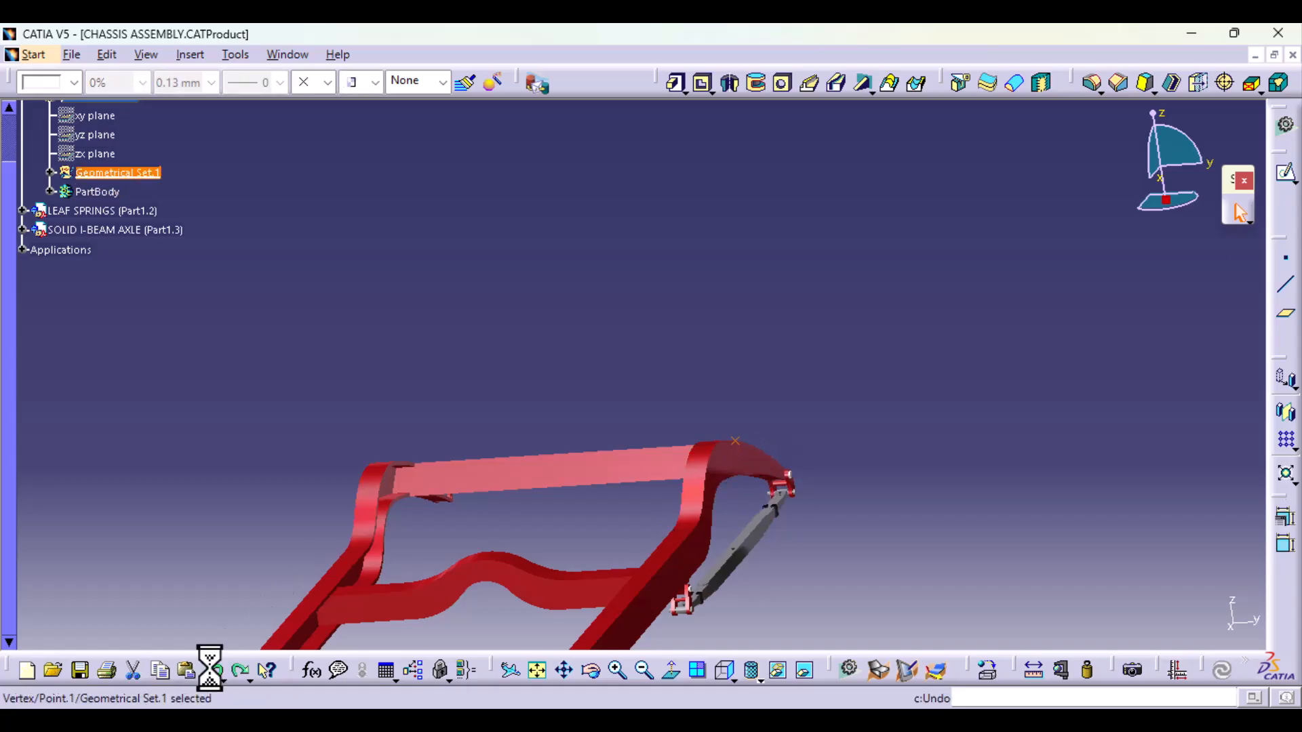
click(1292, 55)
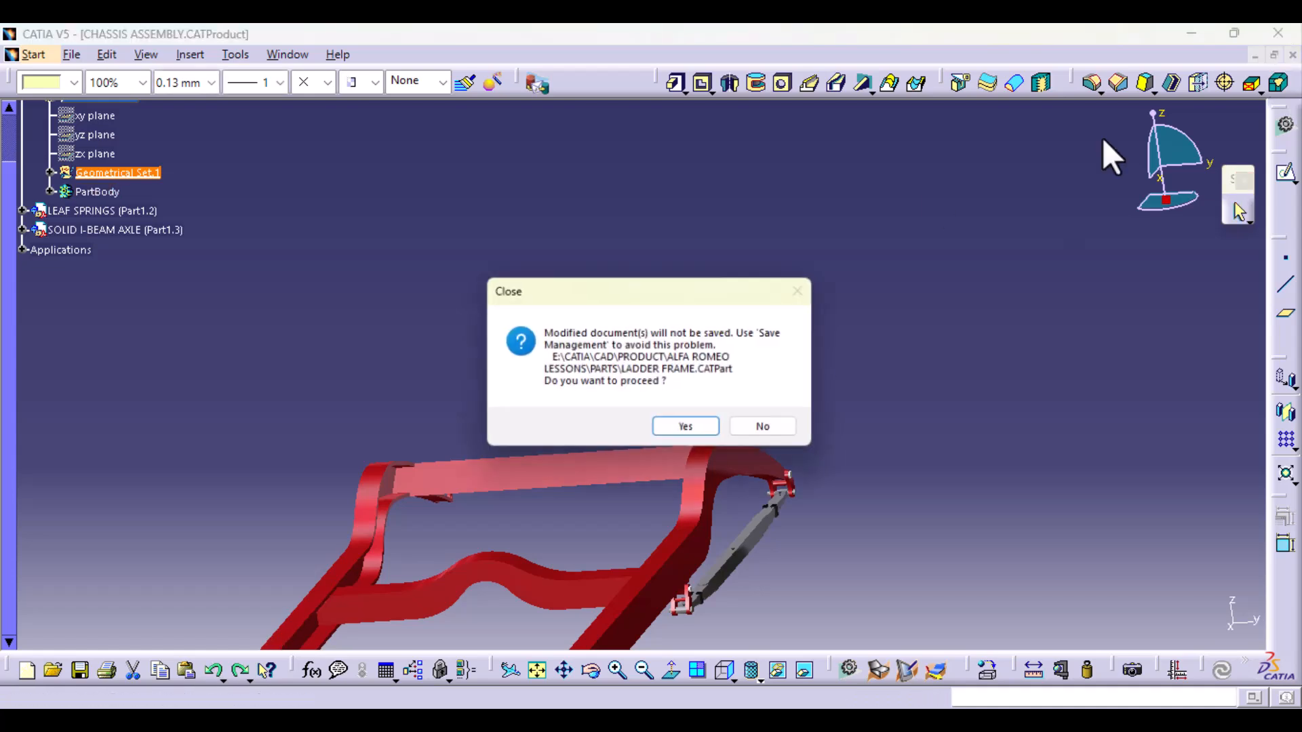
click(769, 429)
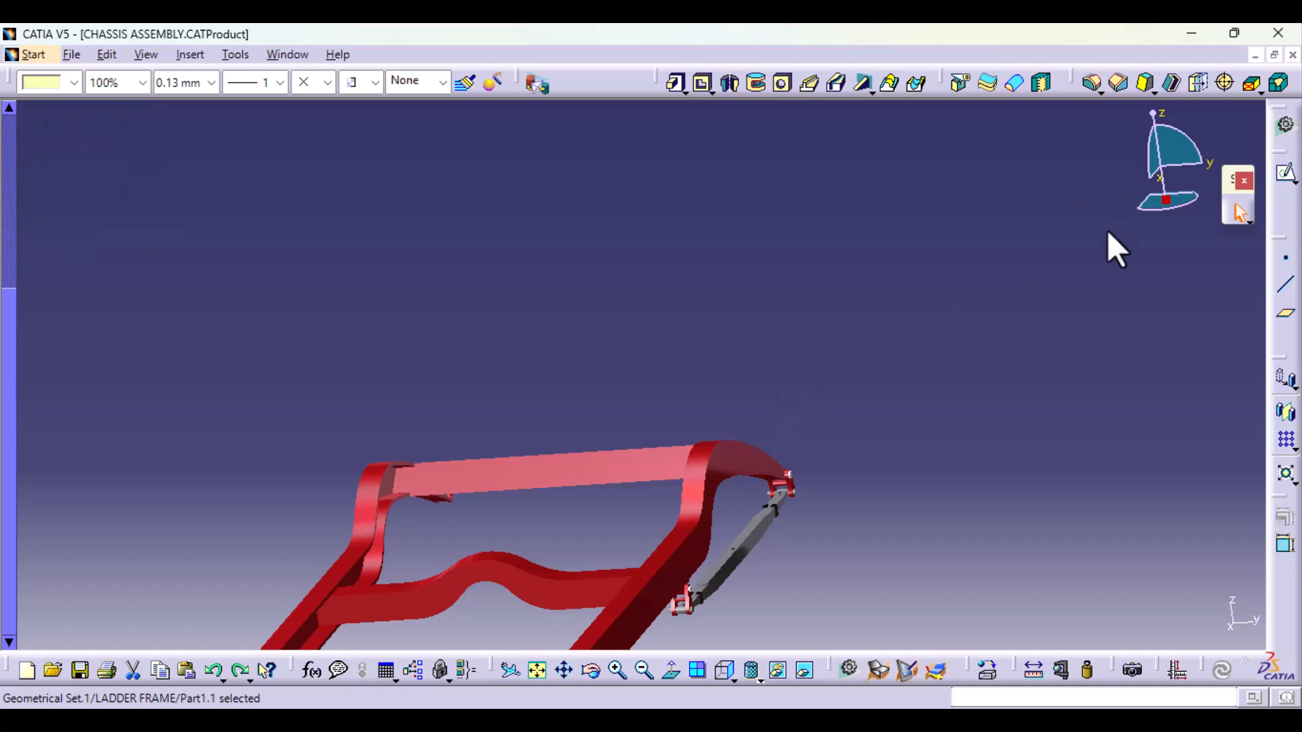
click(1293, 54)
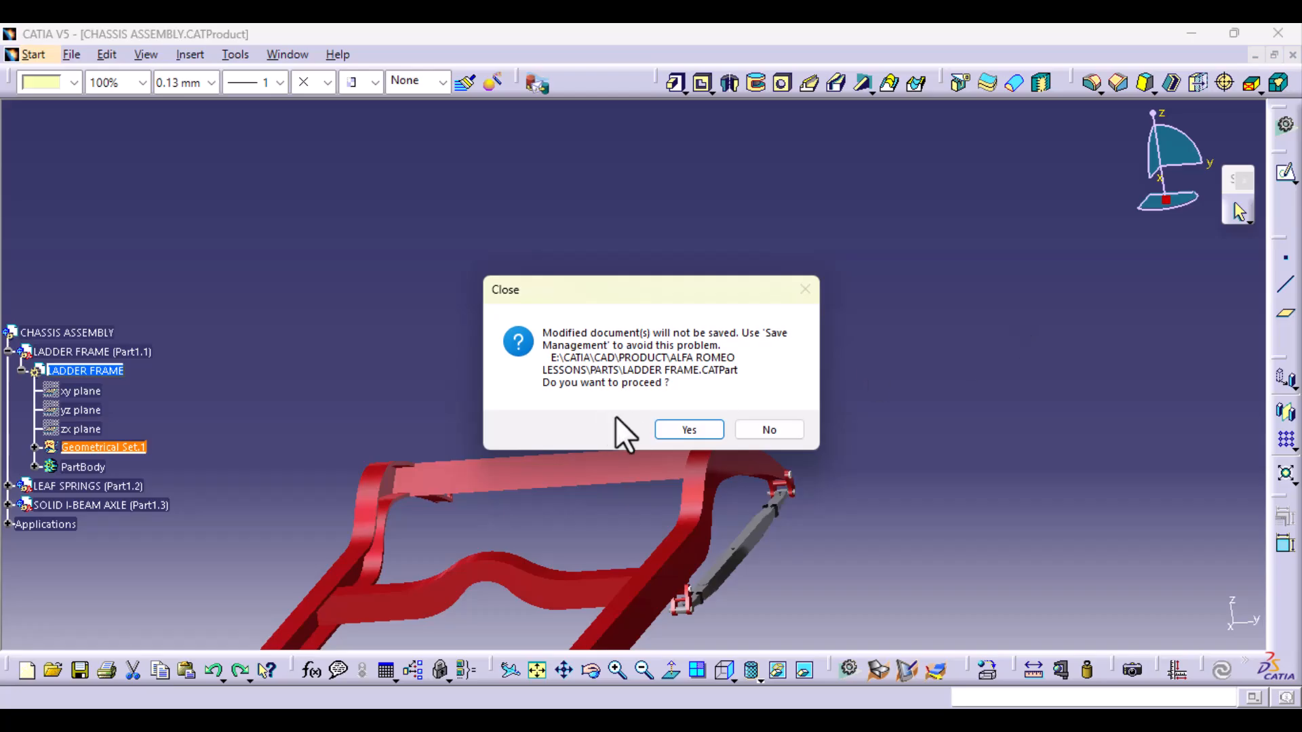
click(703, 432)
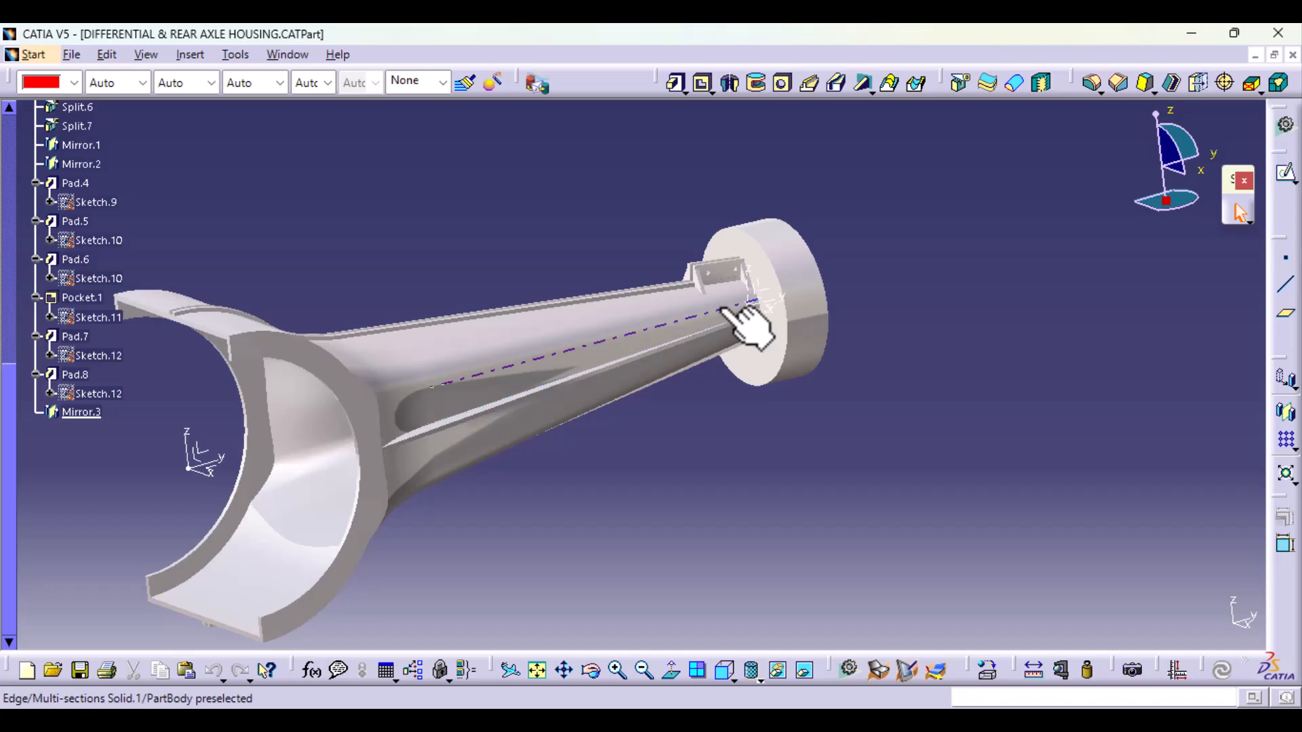
Step: Create a reference plane offset 550 mm from the main axis system's ZX plane, towards the outer end of the axle tube
click(1286, 313)
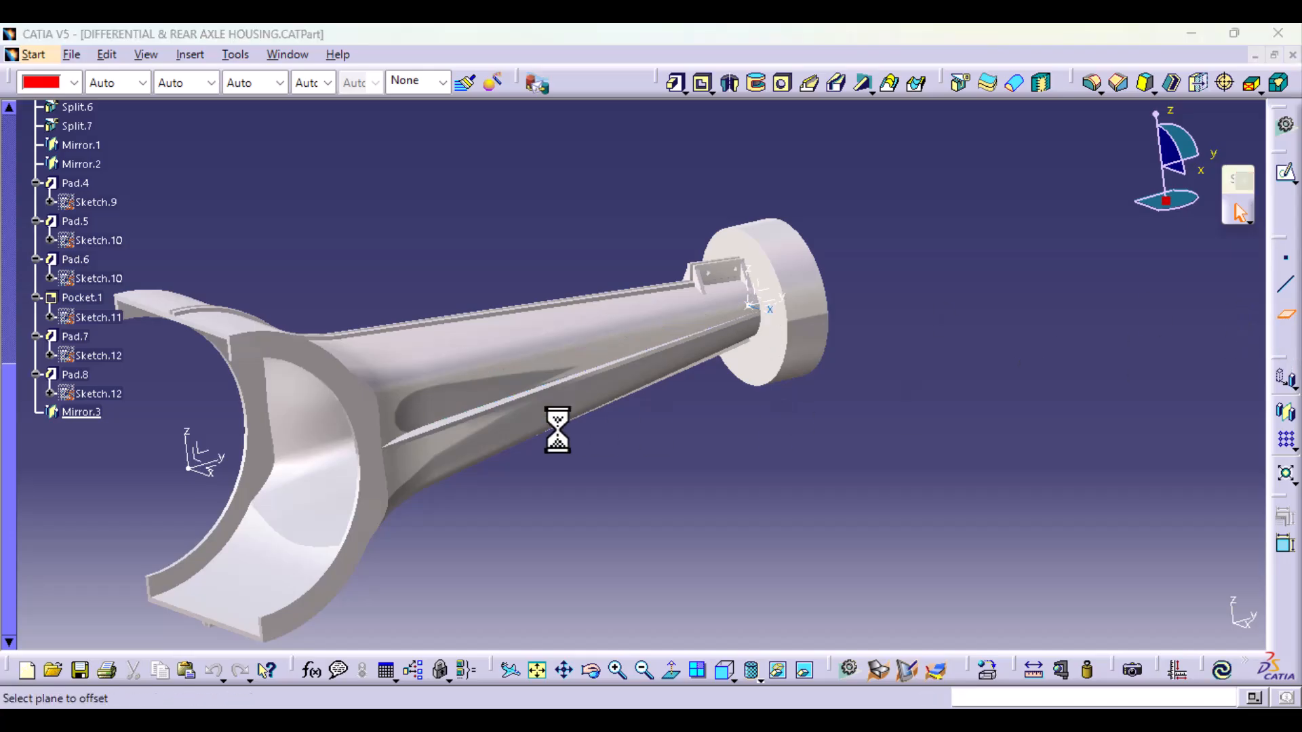
click(202, 466)
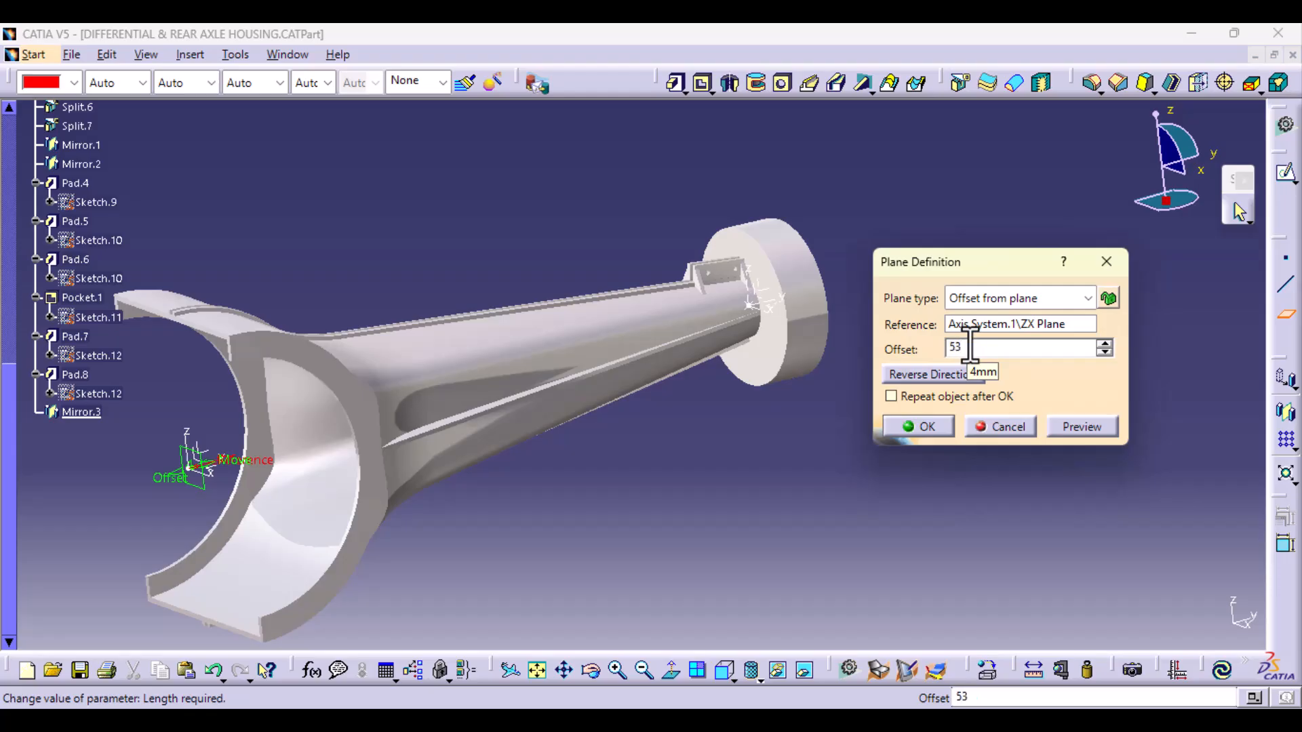
click(1084, 427)
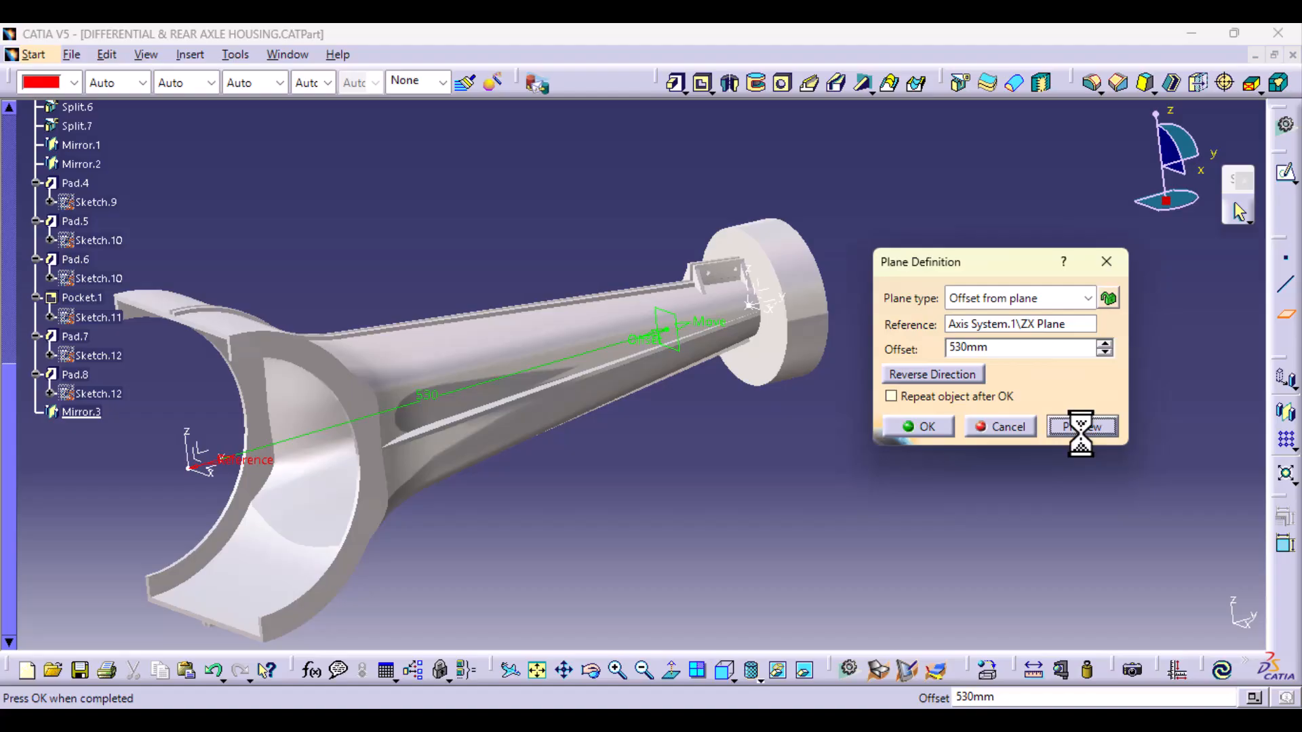
click(723, 671)
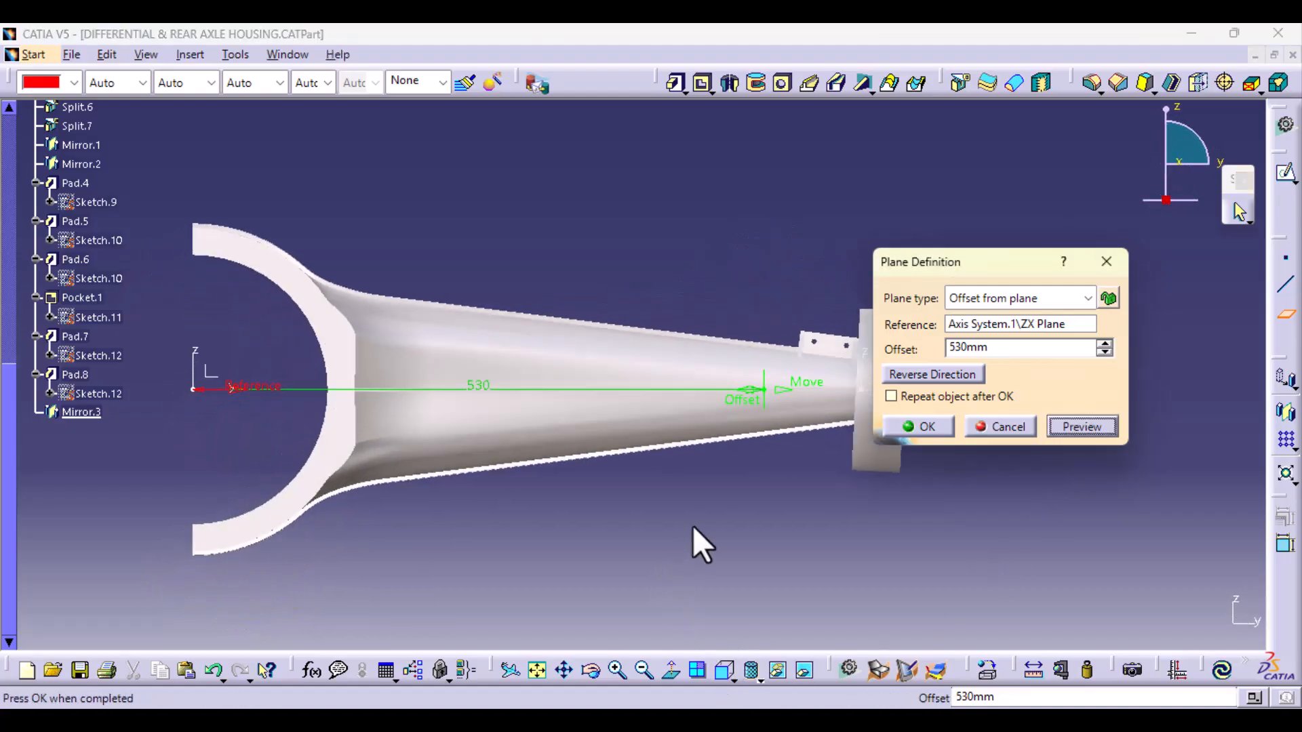
middle_drag(628, 499, 532, 507)
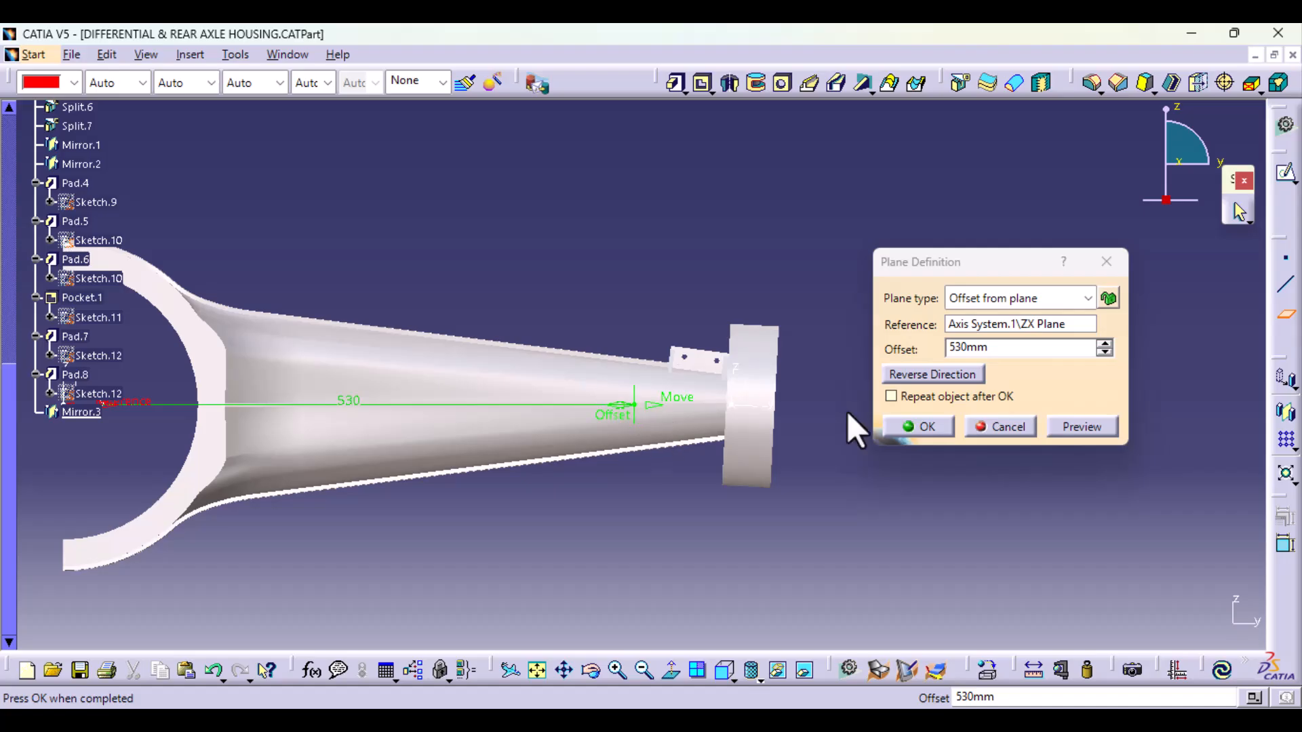
drag(968, 347, 961, 350)
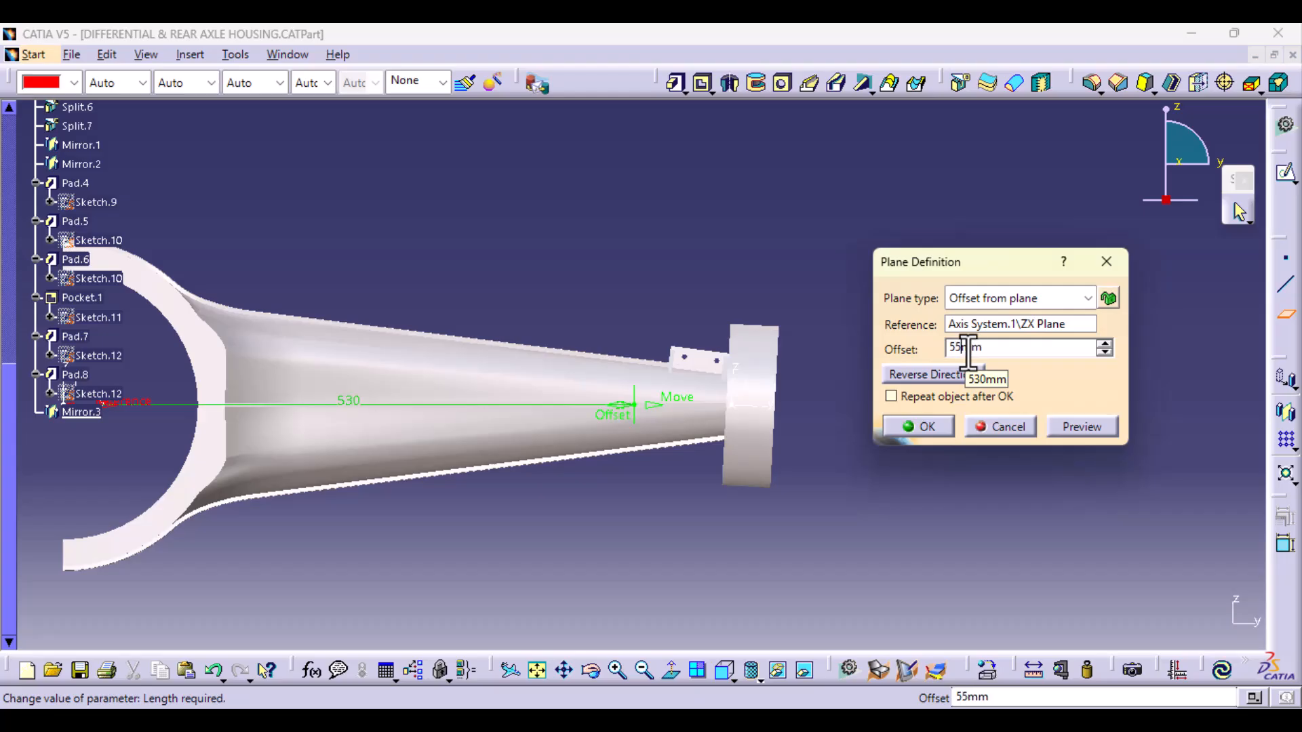
click(1083, 427)
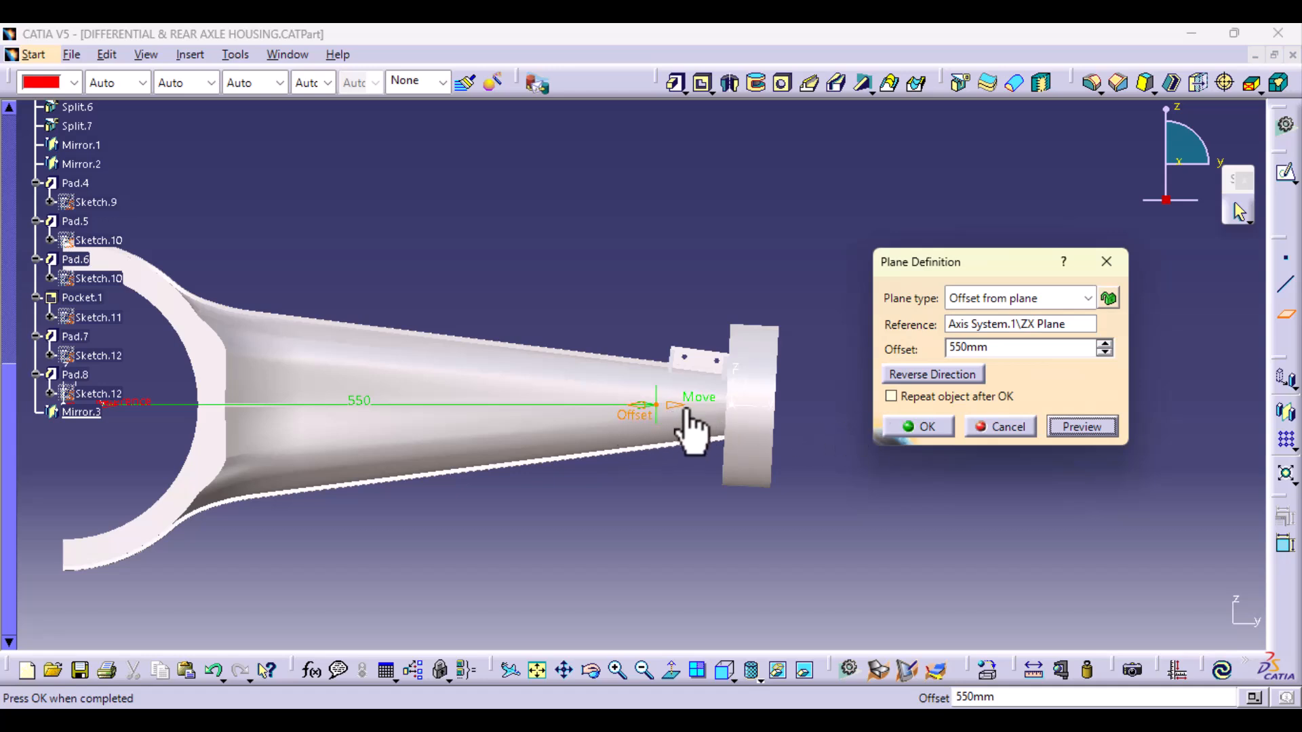
click(936, 433)
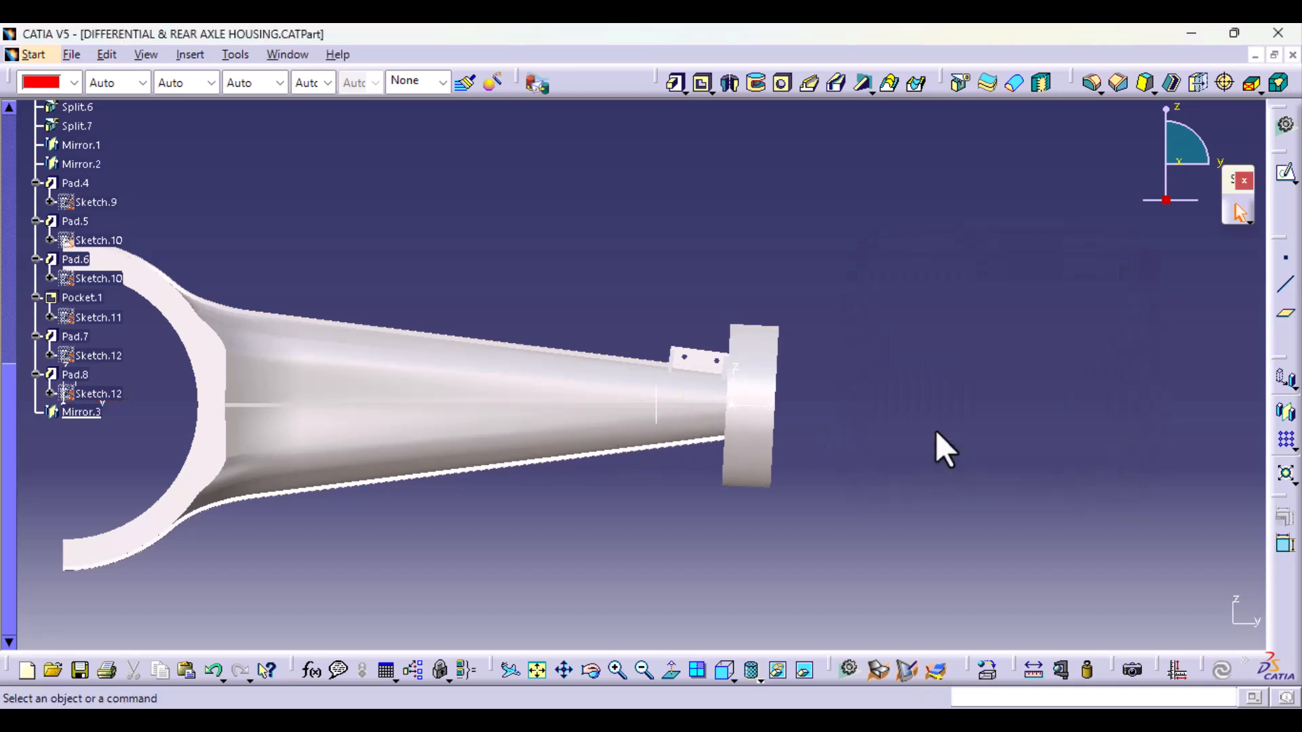
Step: Open FRICTION DAMPER ASSEMBLY.CATProduct from the PRODUCTS folder
middle_drag(622, 303, 663, 369)
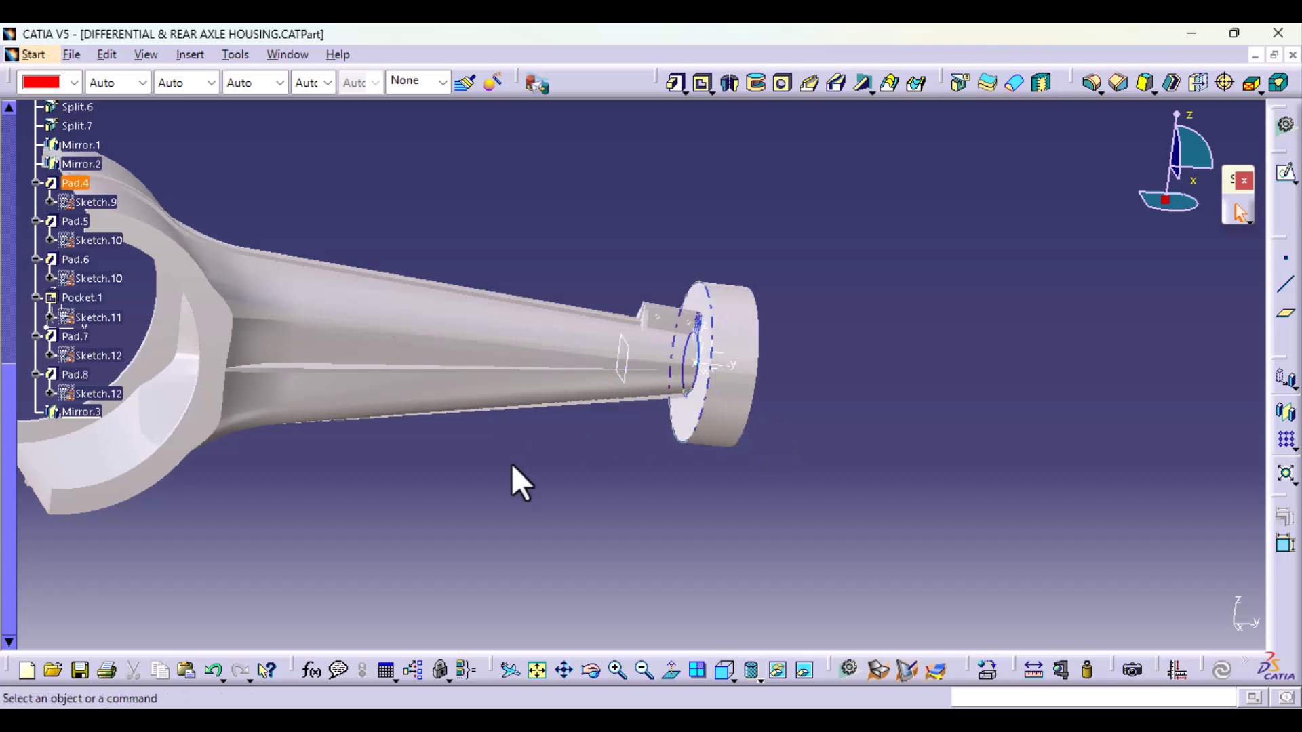
middle_drag(611, 377, 632, 445)
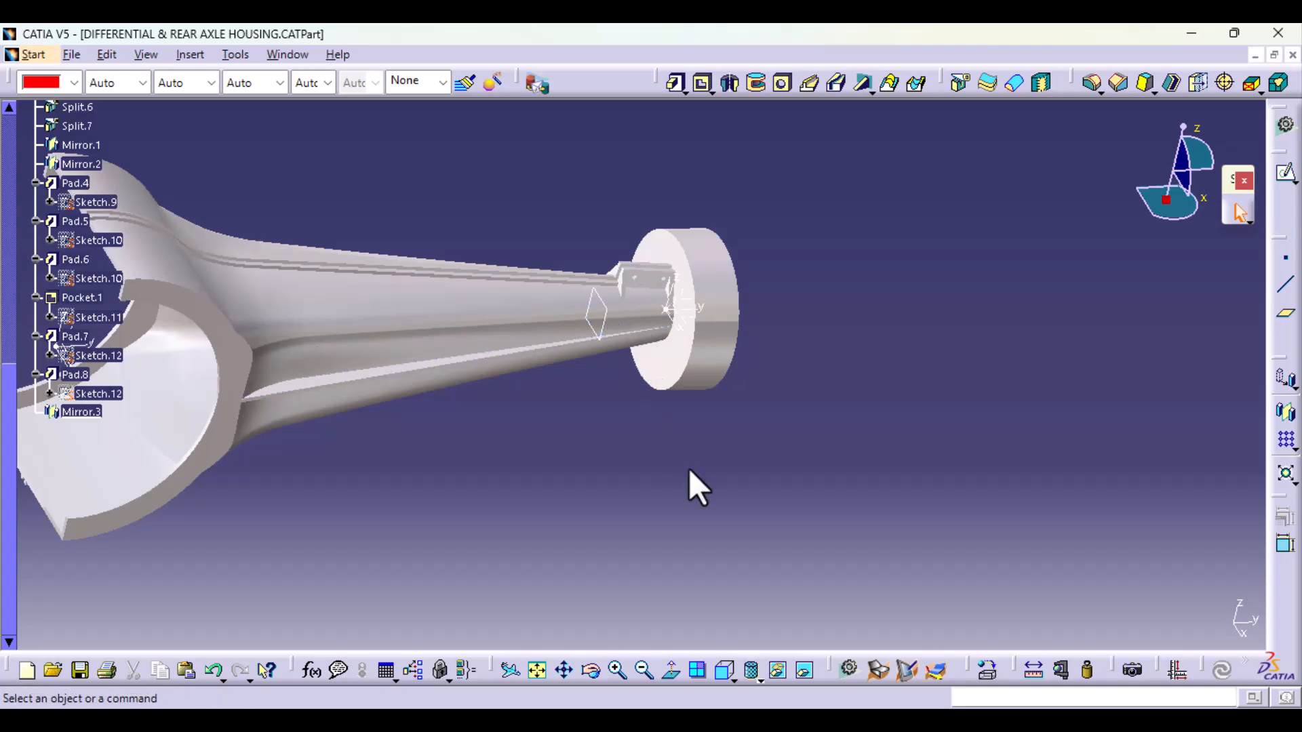
click(67, 53)
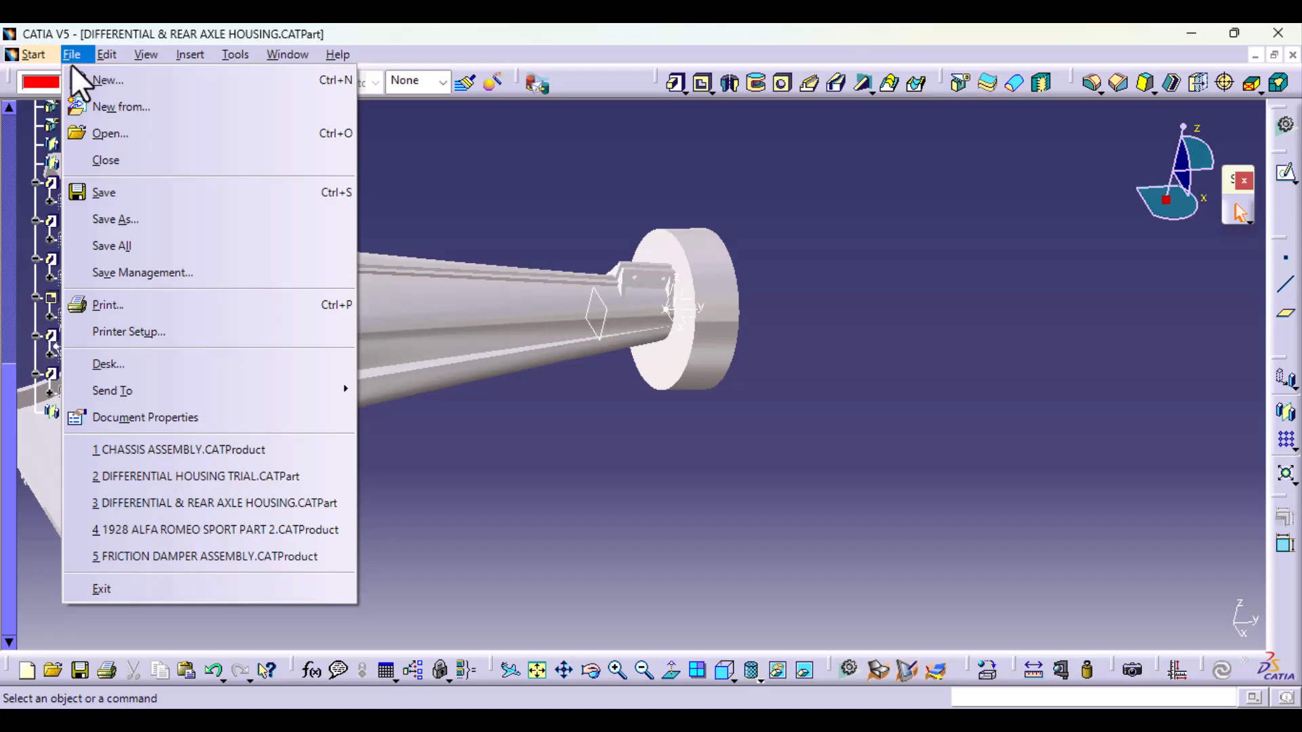
click(116, 136)
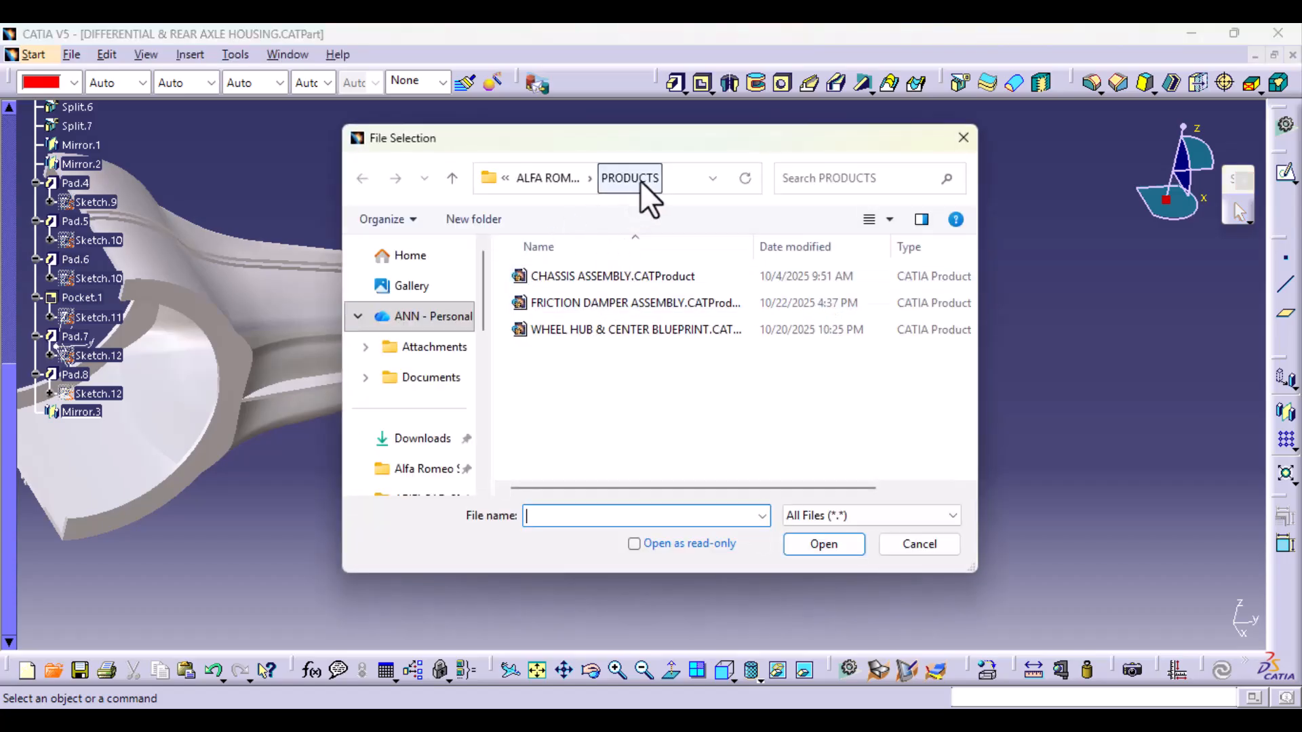
double_click(637, 303)
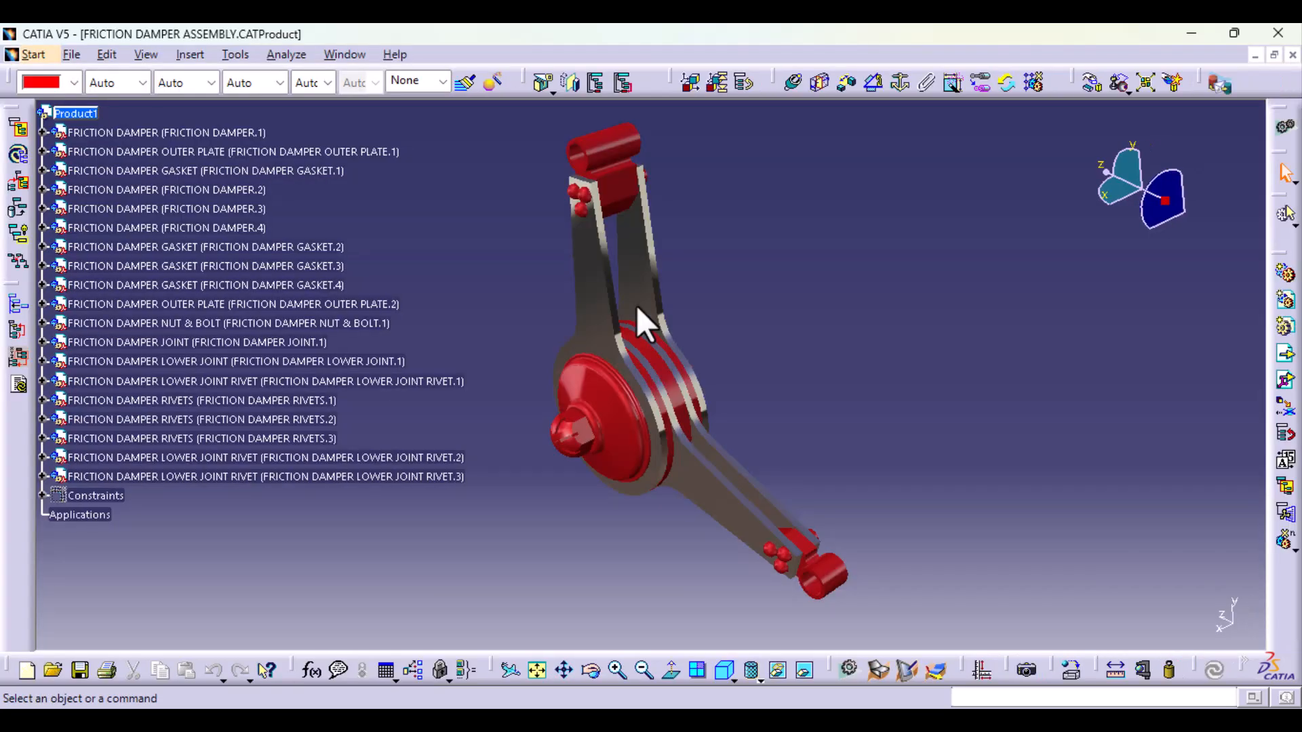
Step: Measure the radius of the circular end edge on the upper damper joint's tube, without keeping the measurement
middle_drag(600, 293, 607, 190)
middle_drag(637, 327, 678, 634)
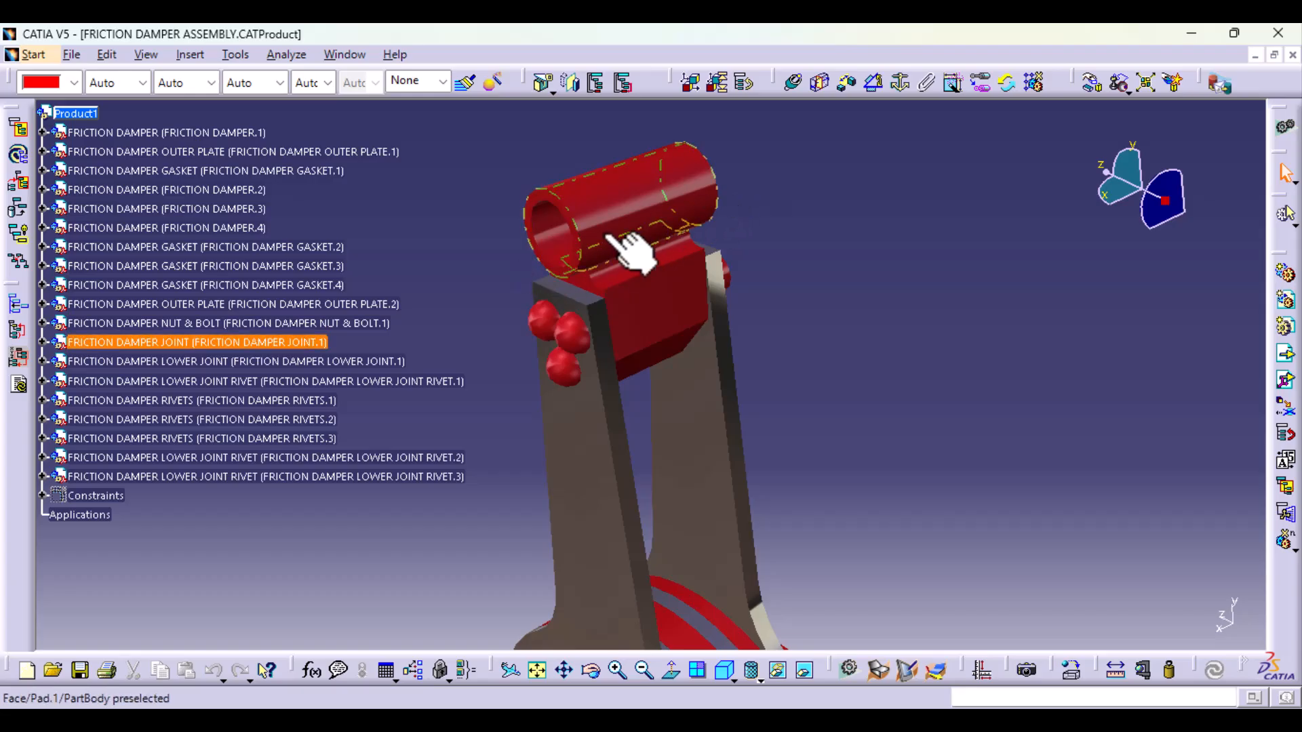
click(573, 264)
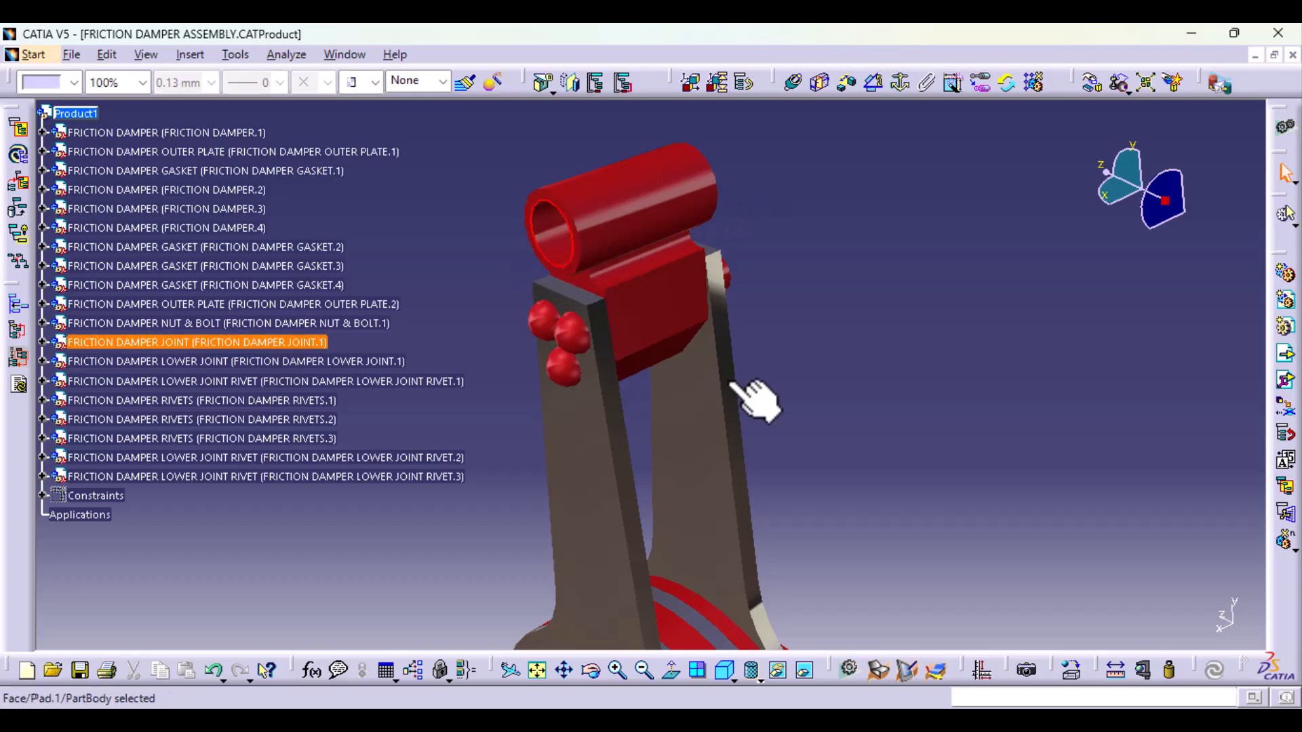
click(1116, 670)
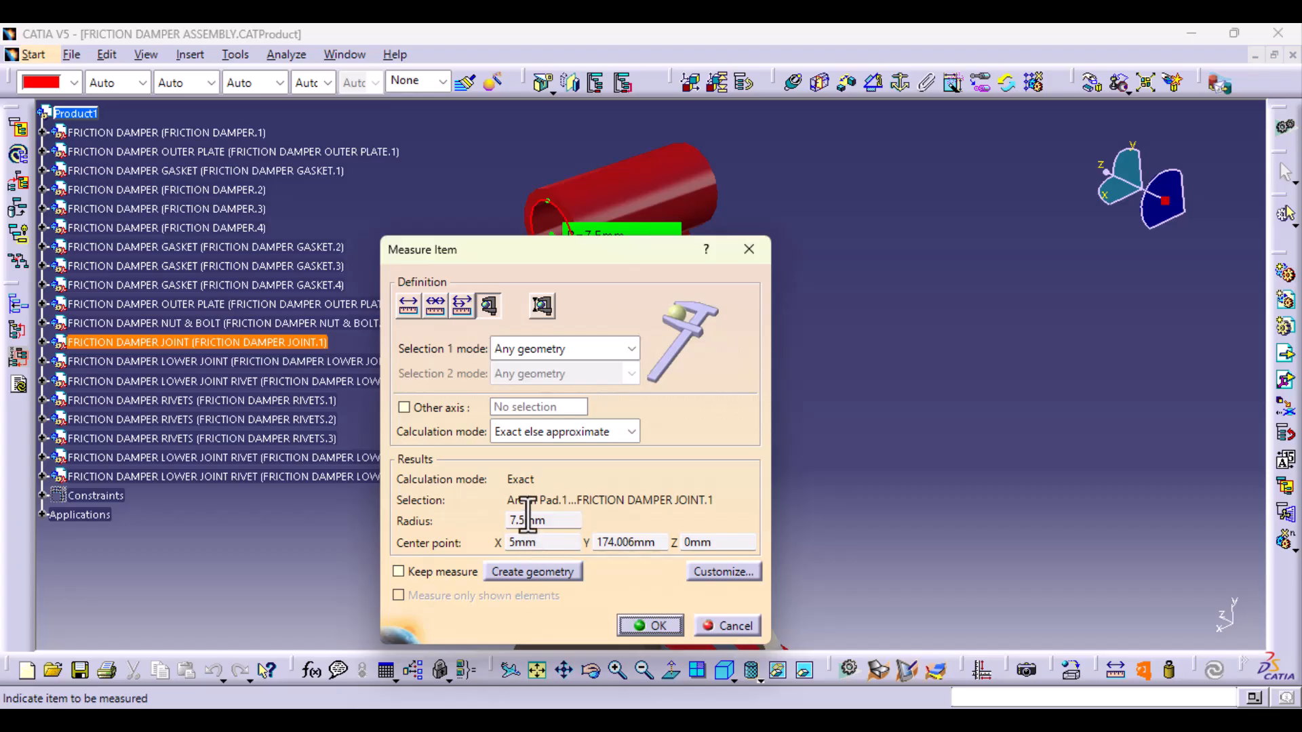
click(726, 625)
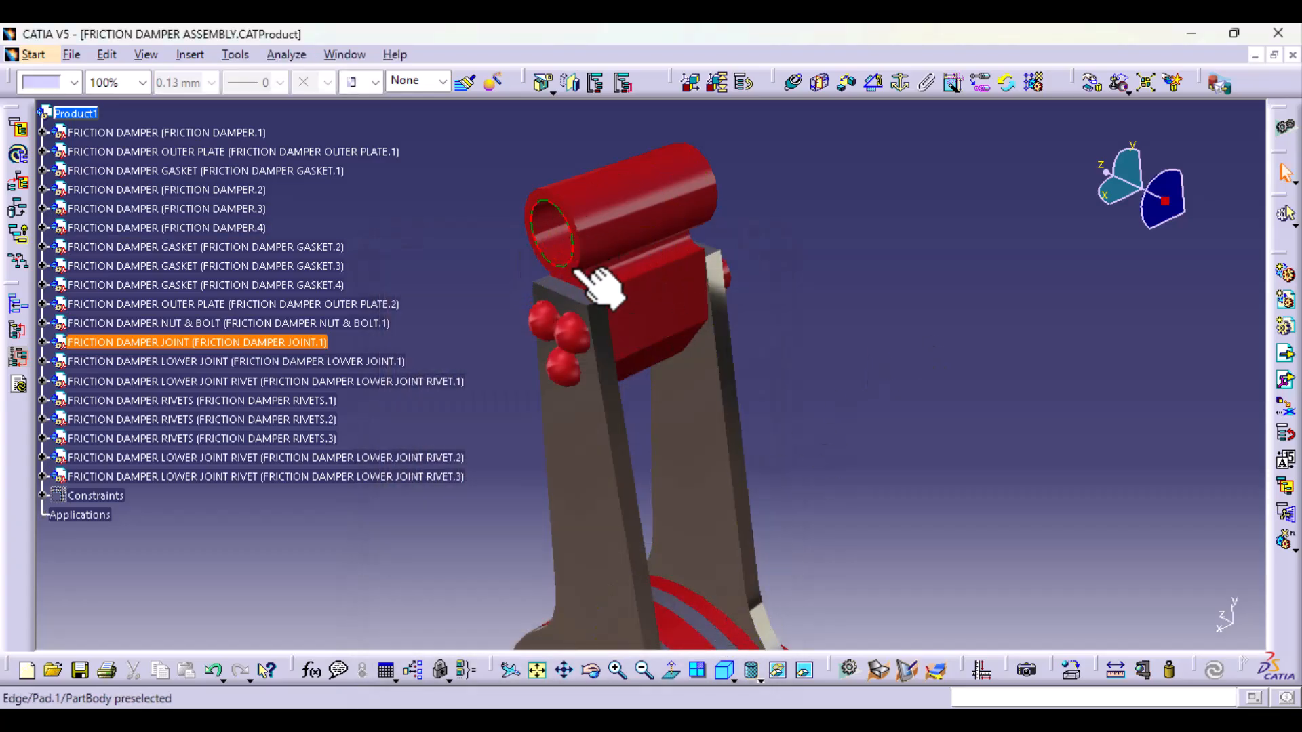
Step: Measure the distance between the two circular end edges of the lower damper joint's tube
middle_drag(795, 315, 746, 527)
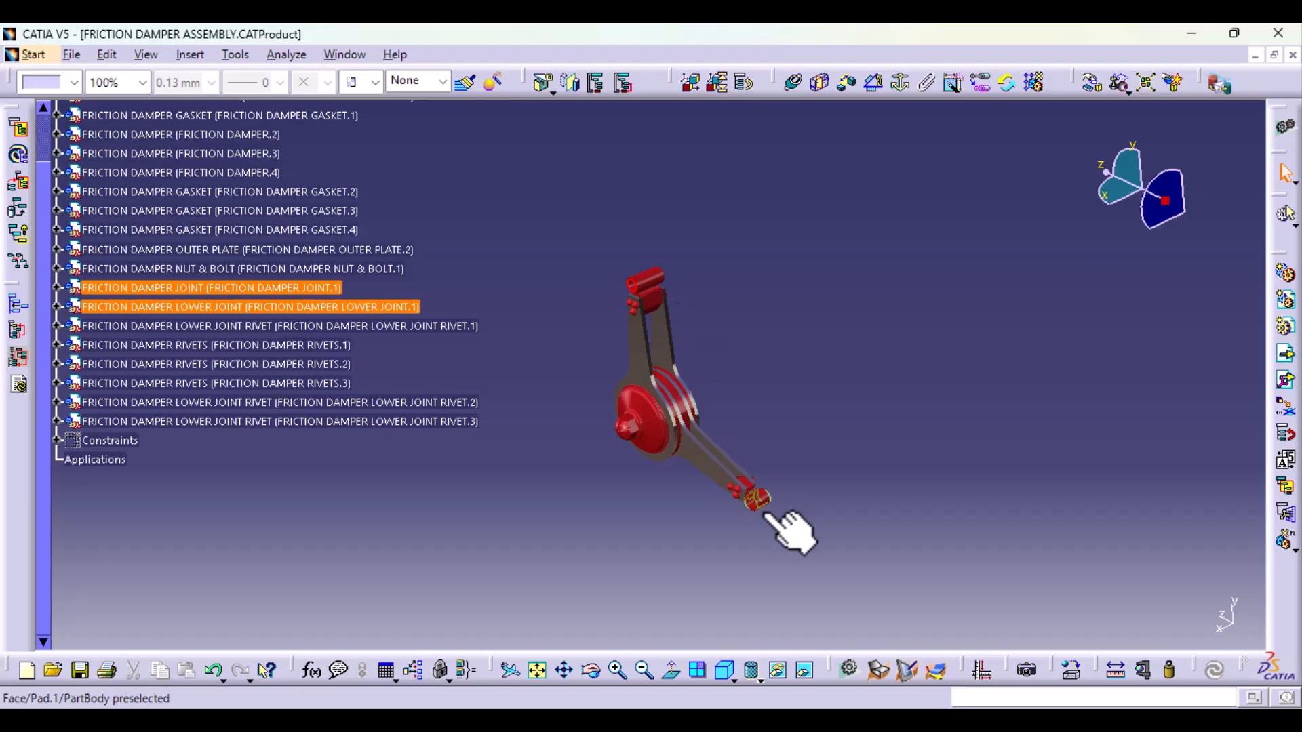
middle_drag(786, 583, 983, 508)
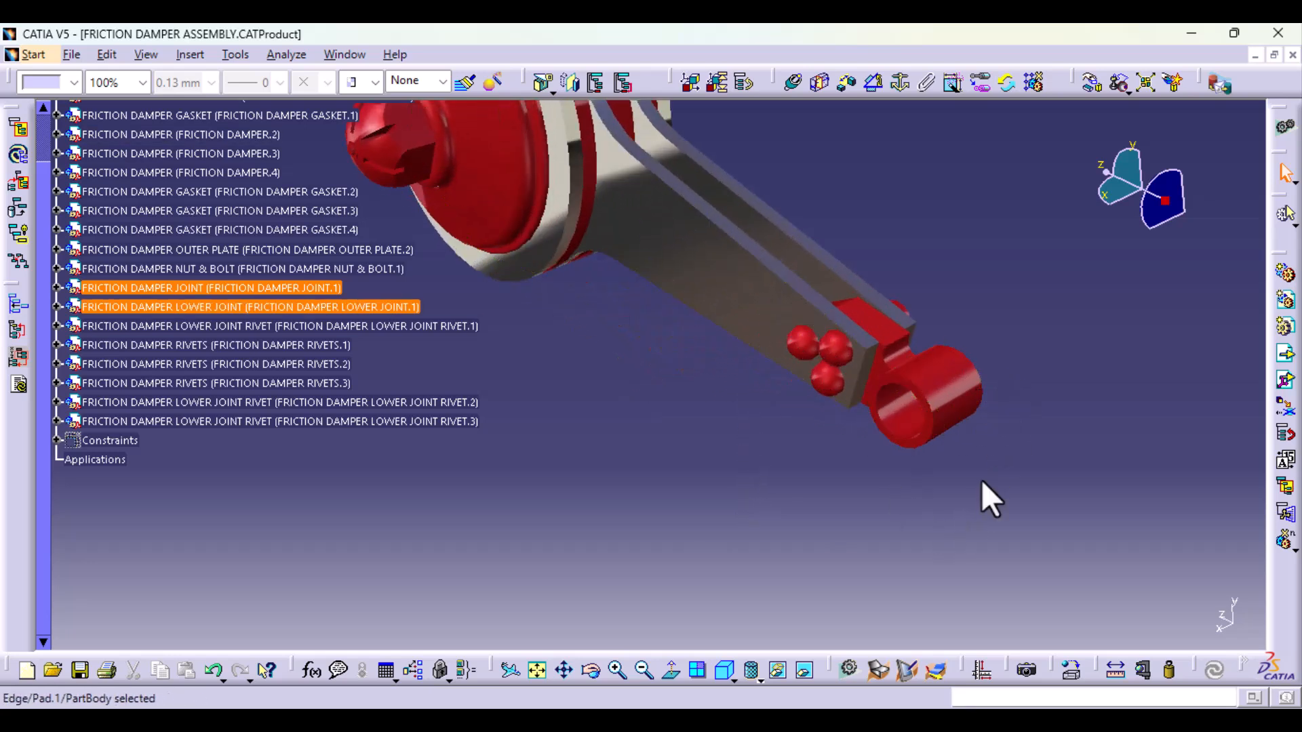
click(1115, 671)
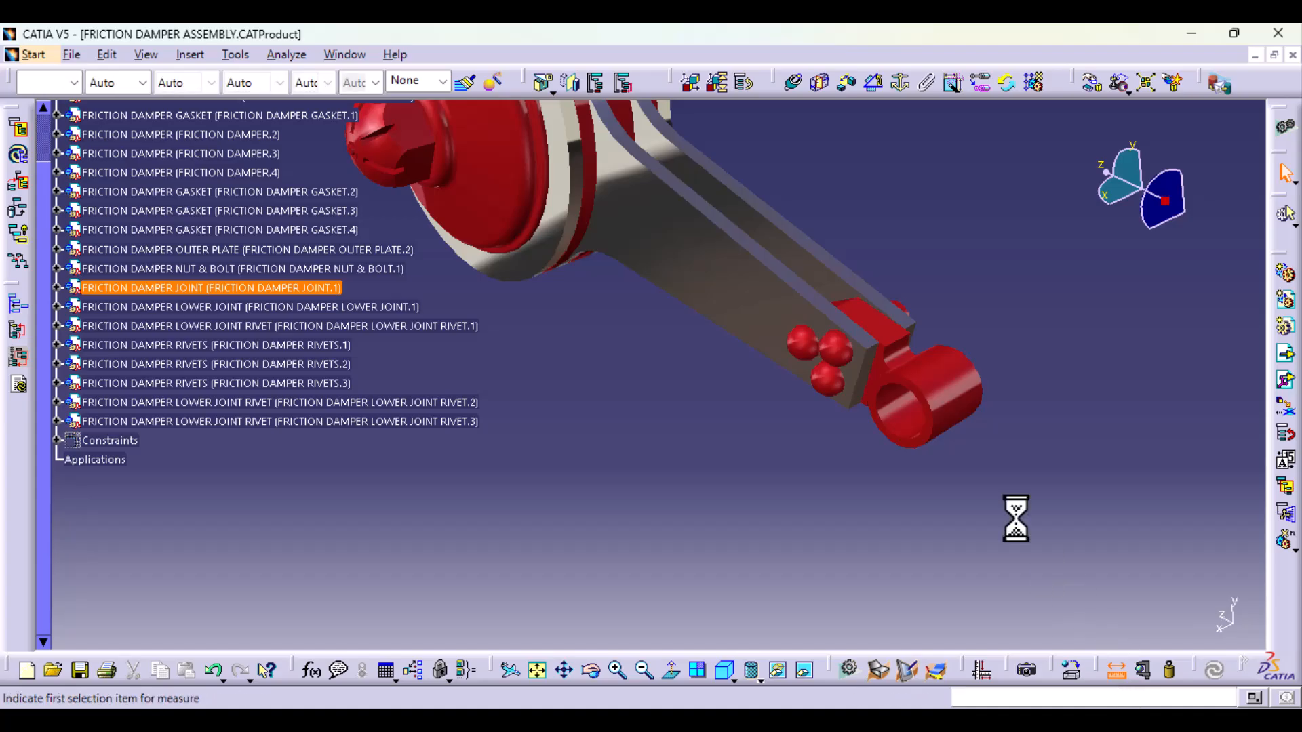
middle_drag(768, 377, 380, 392)
middle_drag(535, 503, 797, 339)
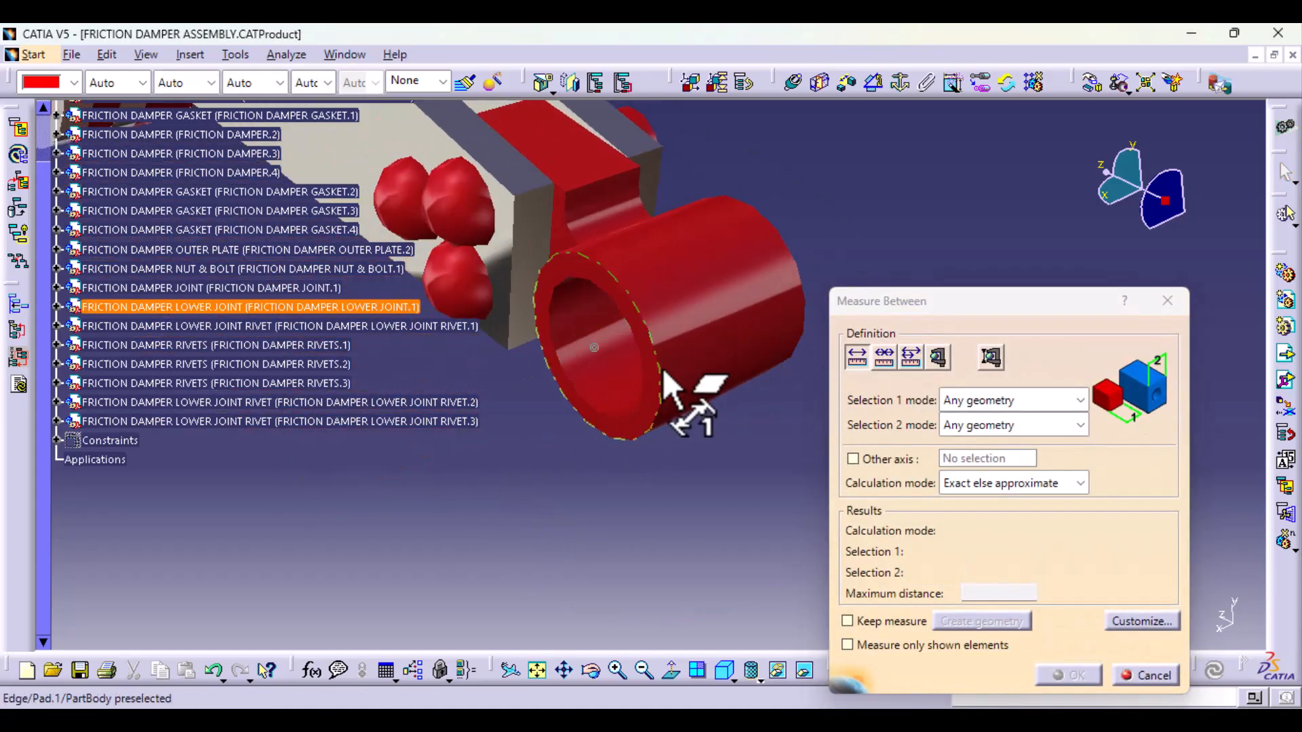
click(683, 392)
click(803, 288)
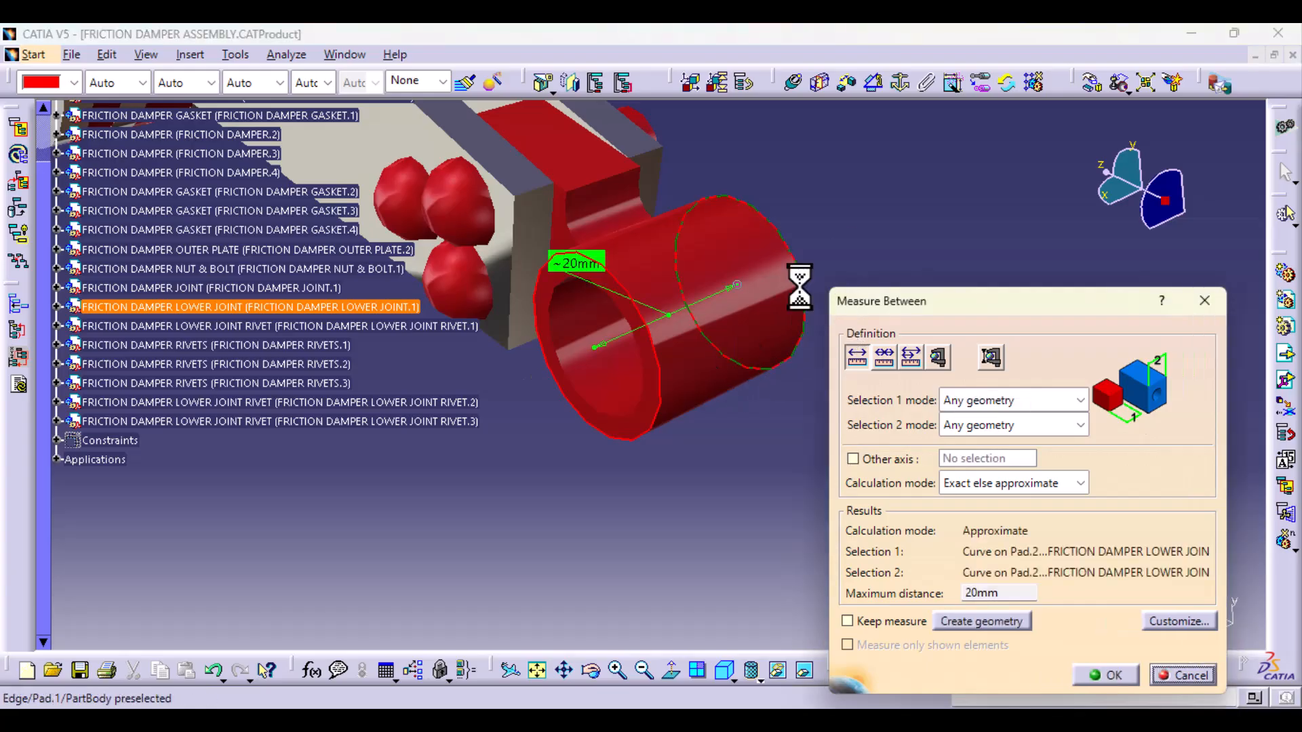
Step: Discard the measurement, close the friction damper assembly, and start a sketch on the 550 mm offset plane of the axle housing
click(1199, 673)
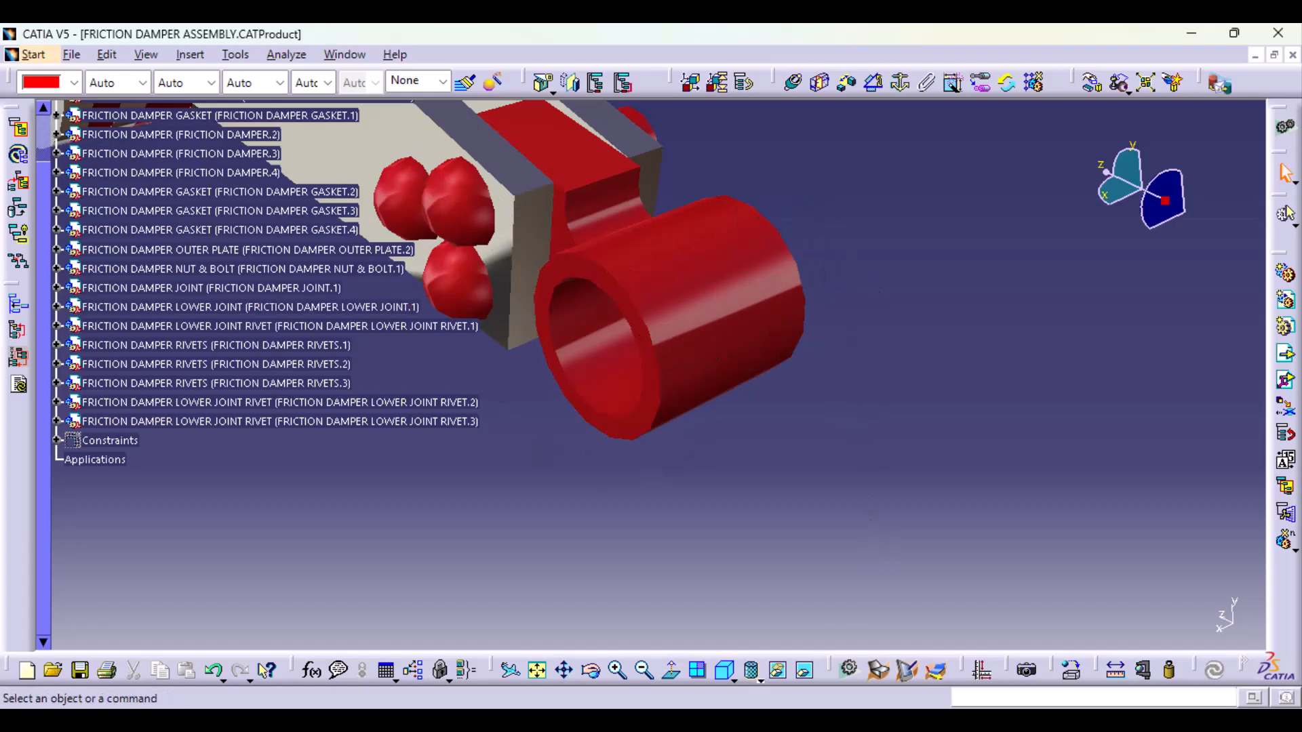
click(1293, 56)
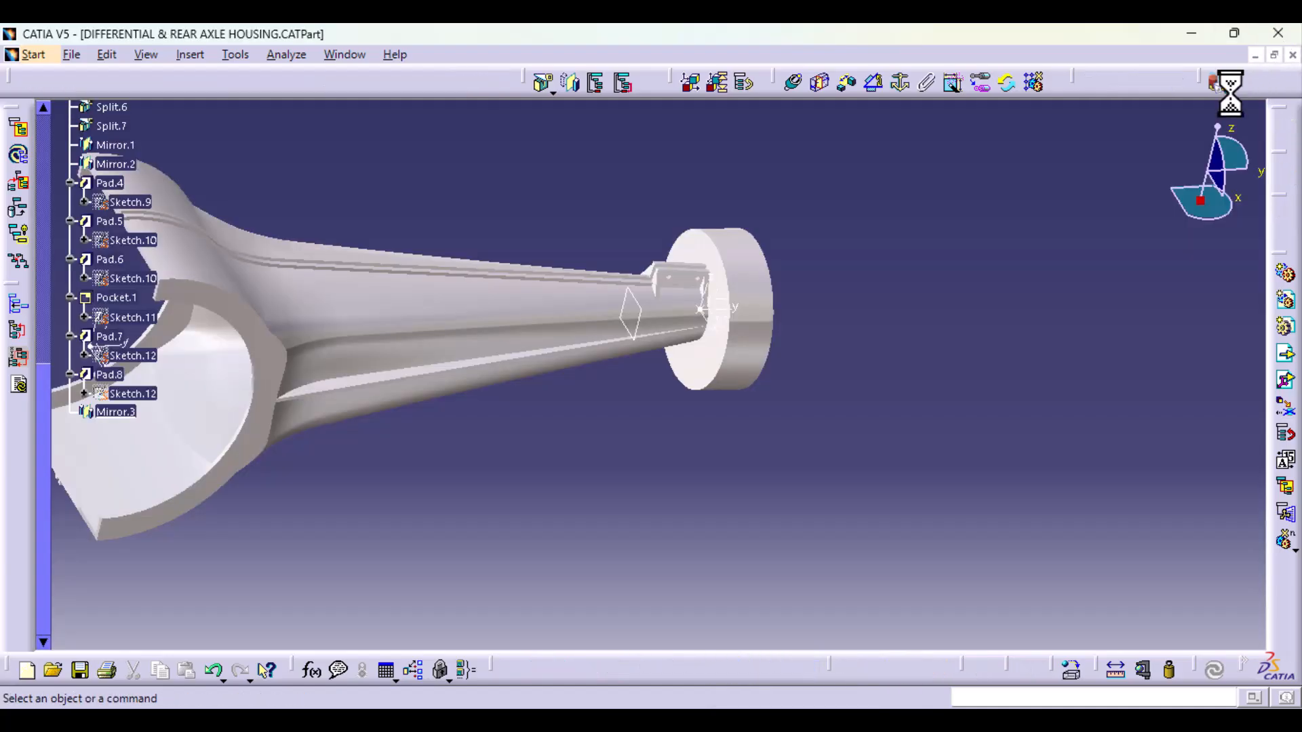
click(608, 325)
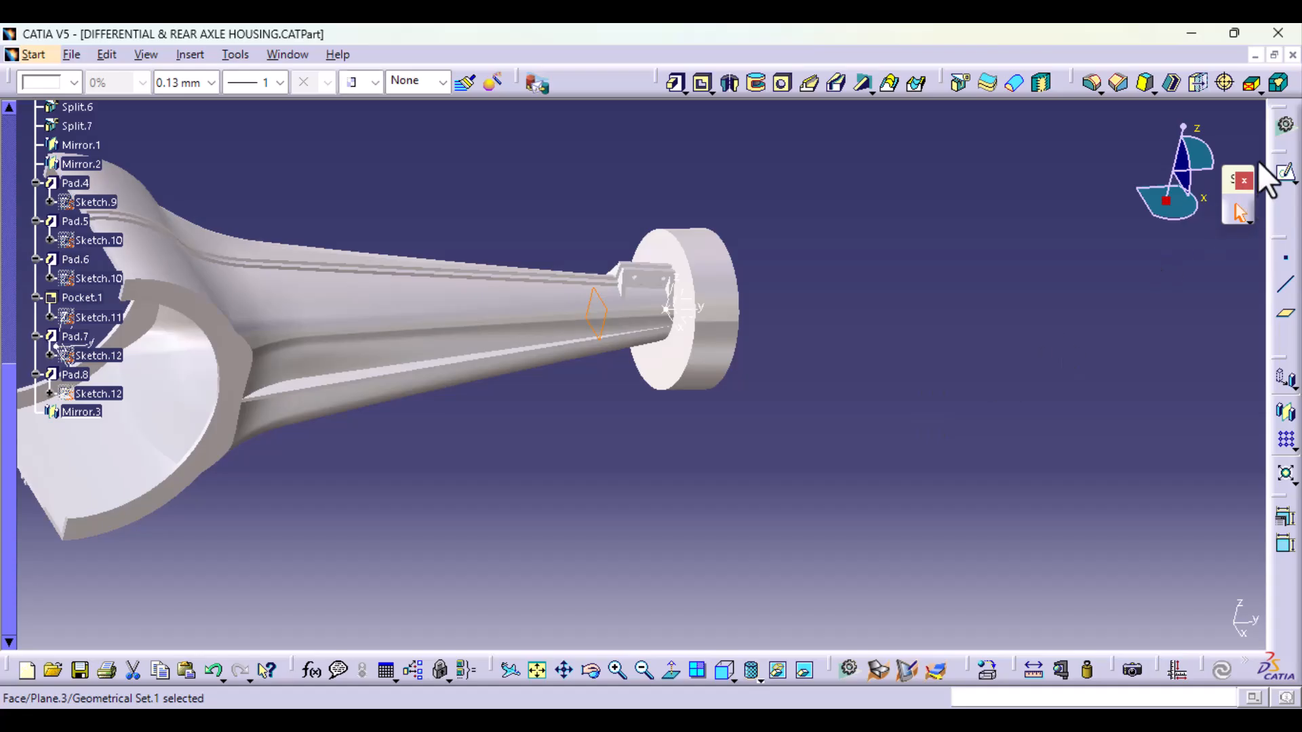
click(1285, 173)
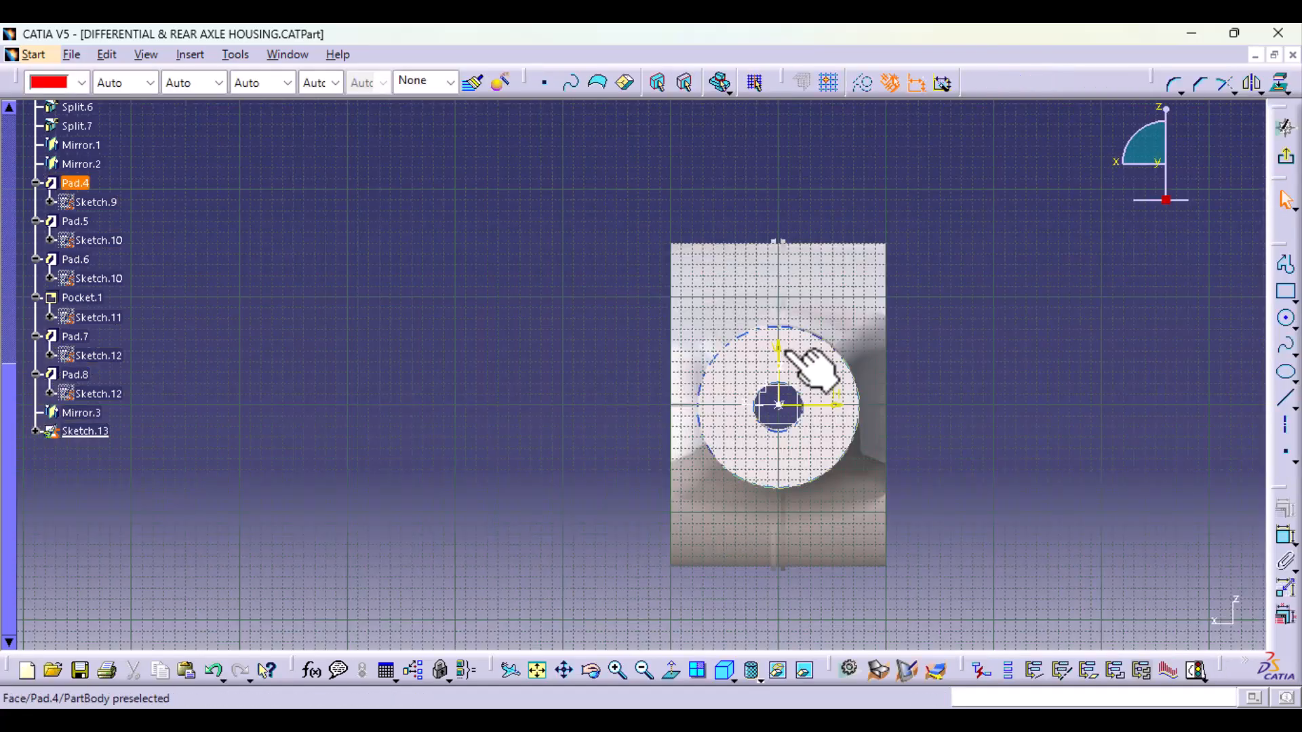
Step: Intersect the axle tube's upper curved face beside the flanged bracket with the sketch plane, using the offset plane as near element
mouse_move(754, 318)
middle_down()
mouse_move(729, 459)
mouse_move(680, 457)
middle_up()
middle_drag(874, 467, 644, 499)
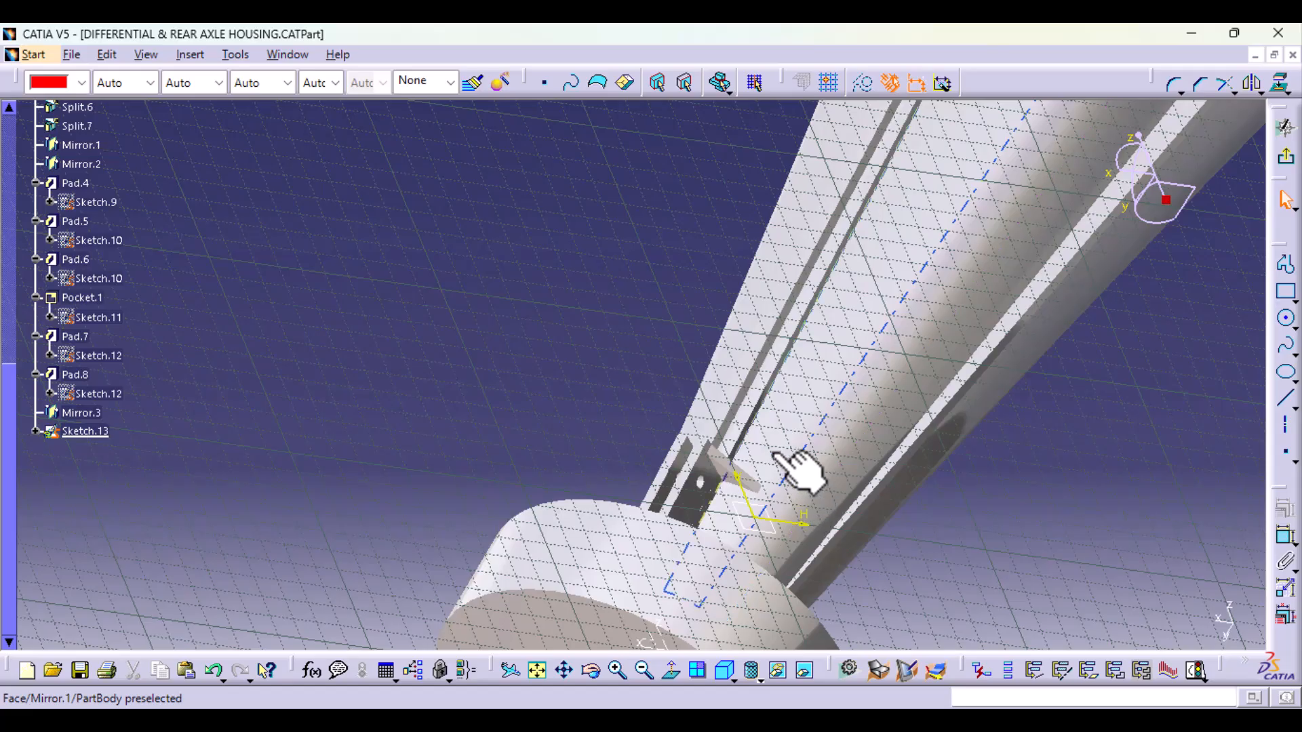
middle_drag(706, 567, 895, 466)
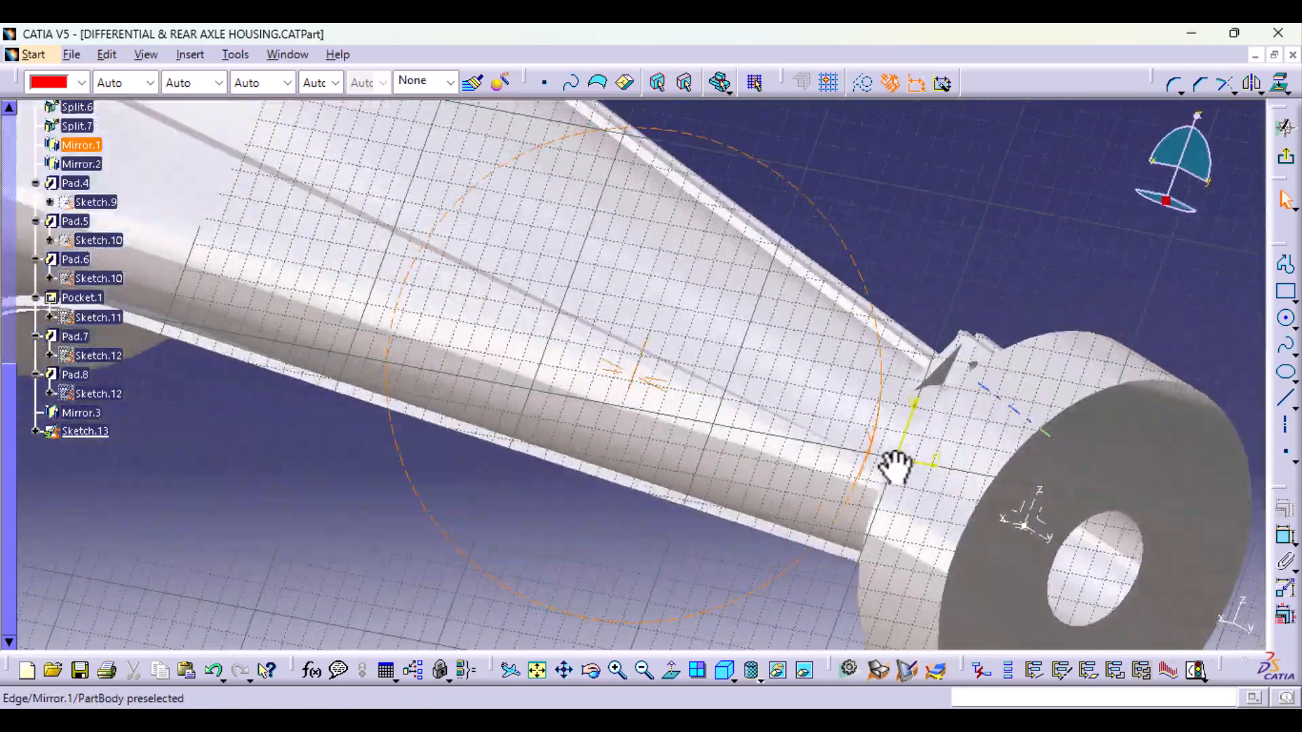
middle_drag(538, 329, 1018, 256)
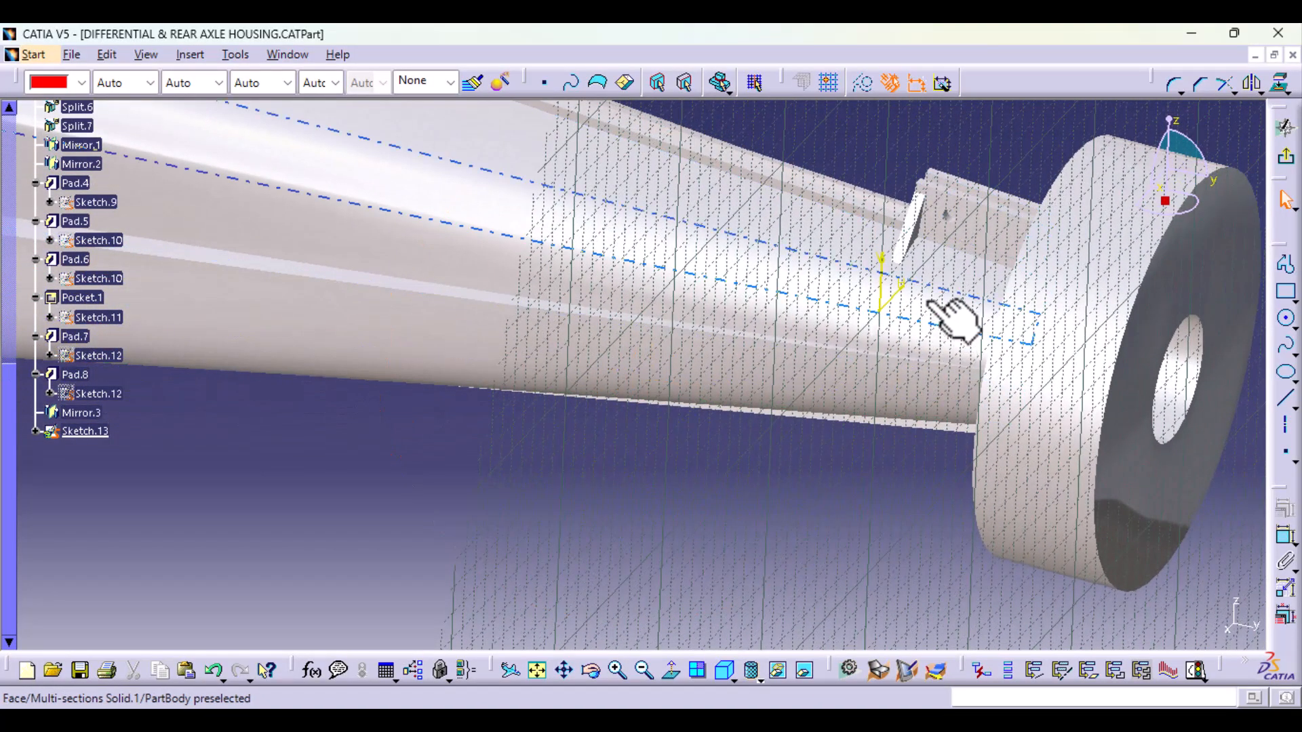
click(933, 278)
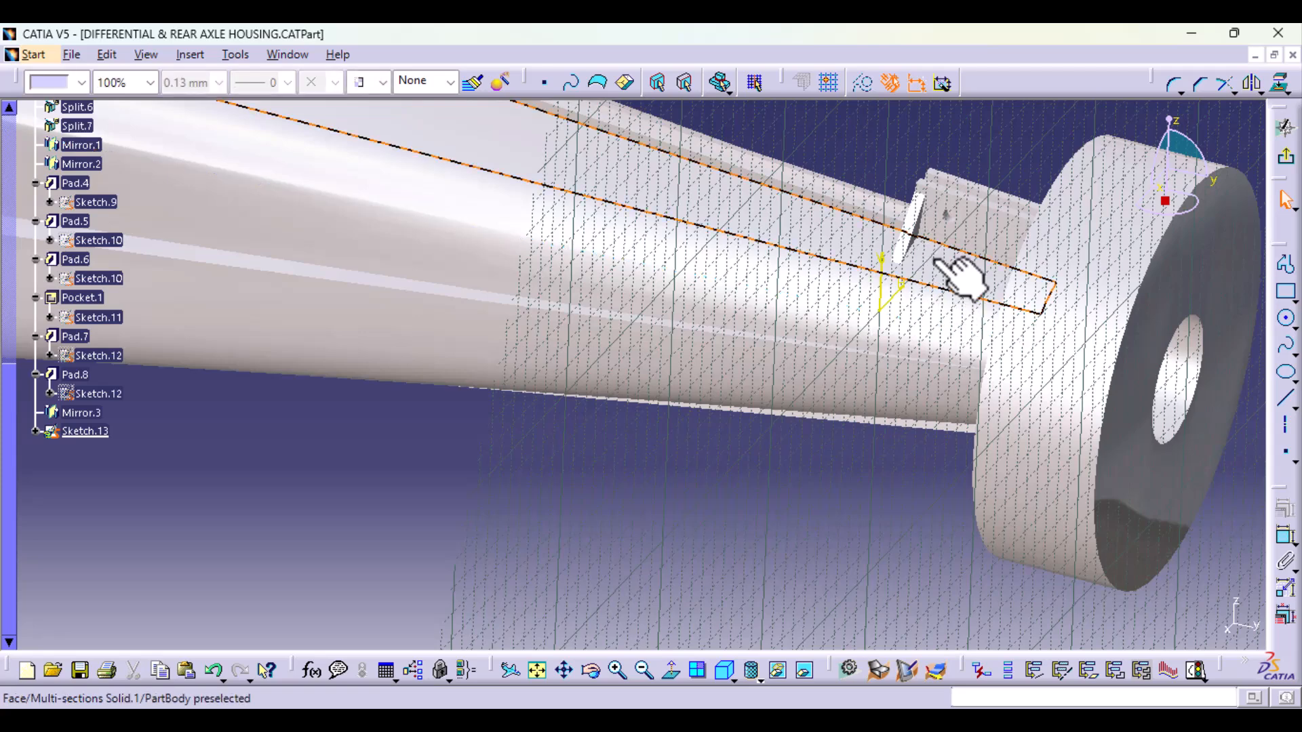
click(1286, 90)
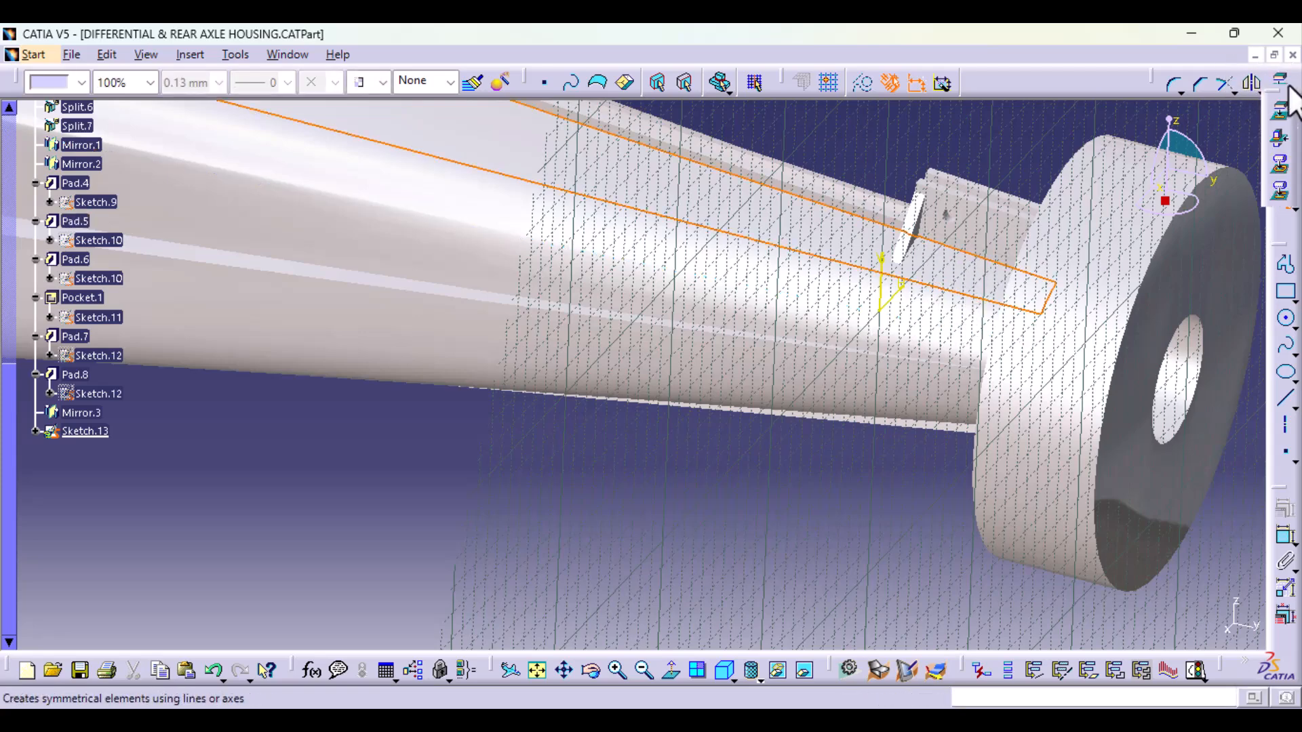
click(1282, 139)
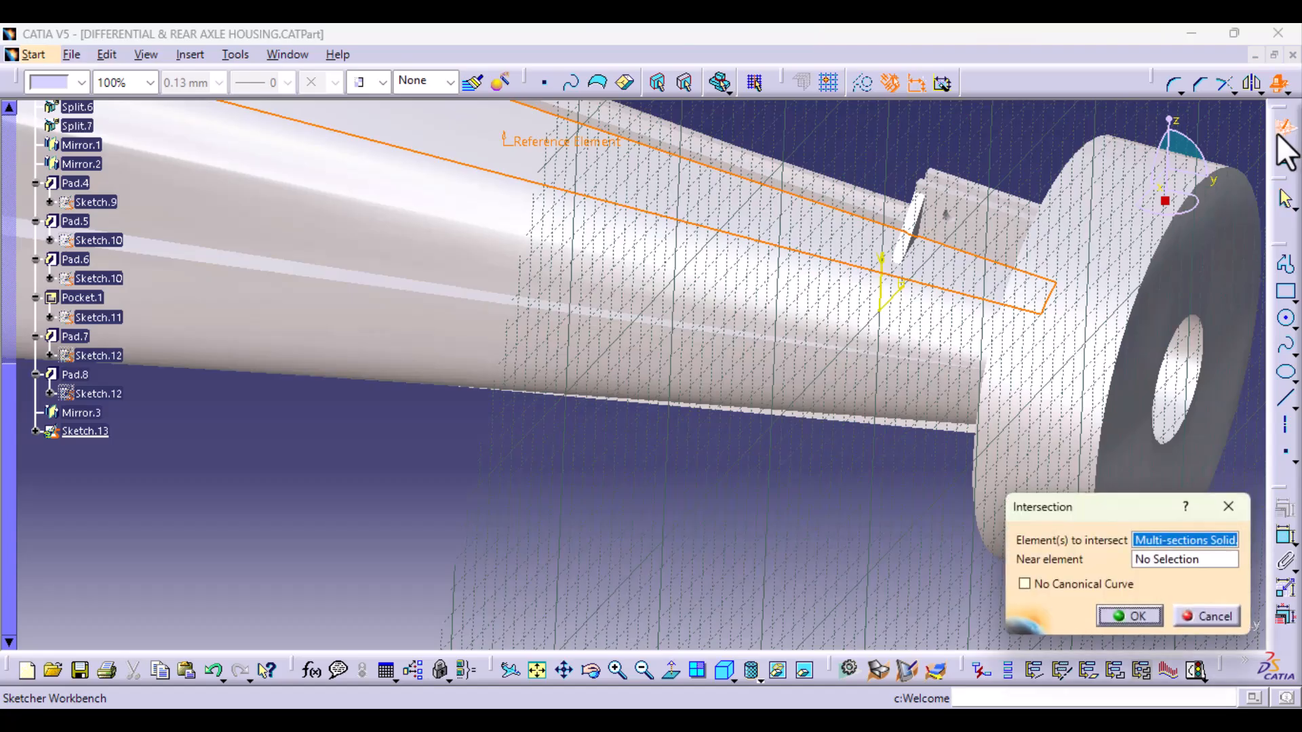
middle_drag(729, 288, 714, 410)
middle_drag(606, 351, 769, 415)
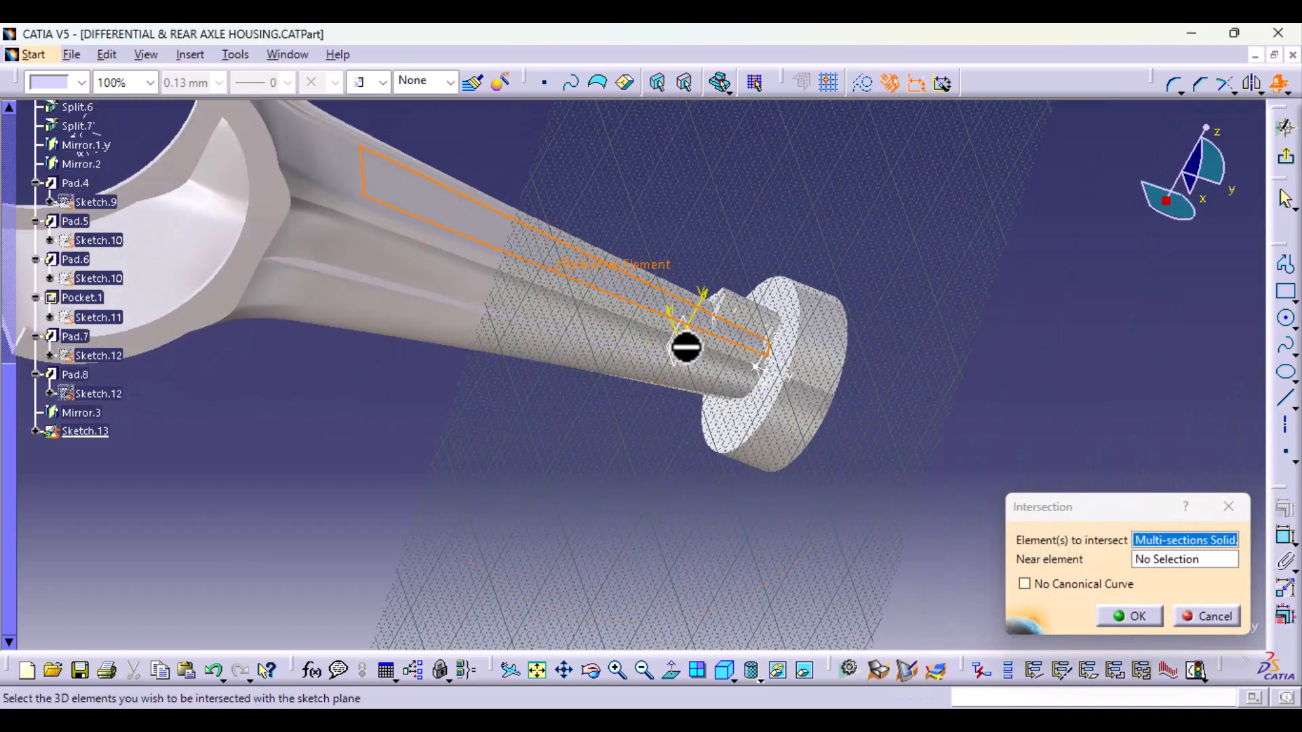
middle_drag(675, 442, 698, 325)
middle_drag(727, 466, 722, 353)
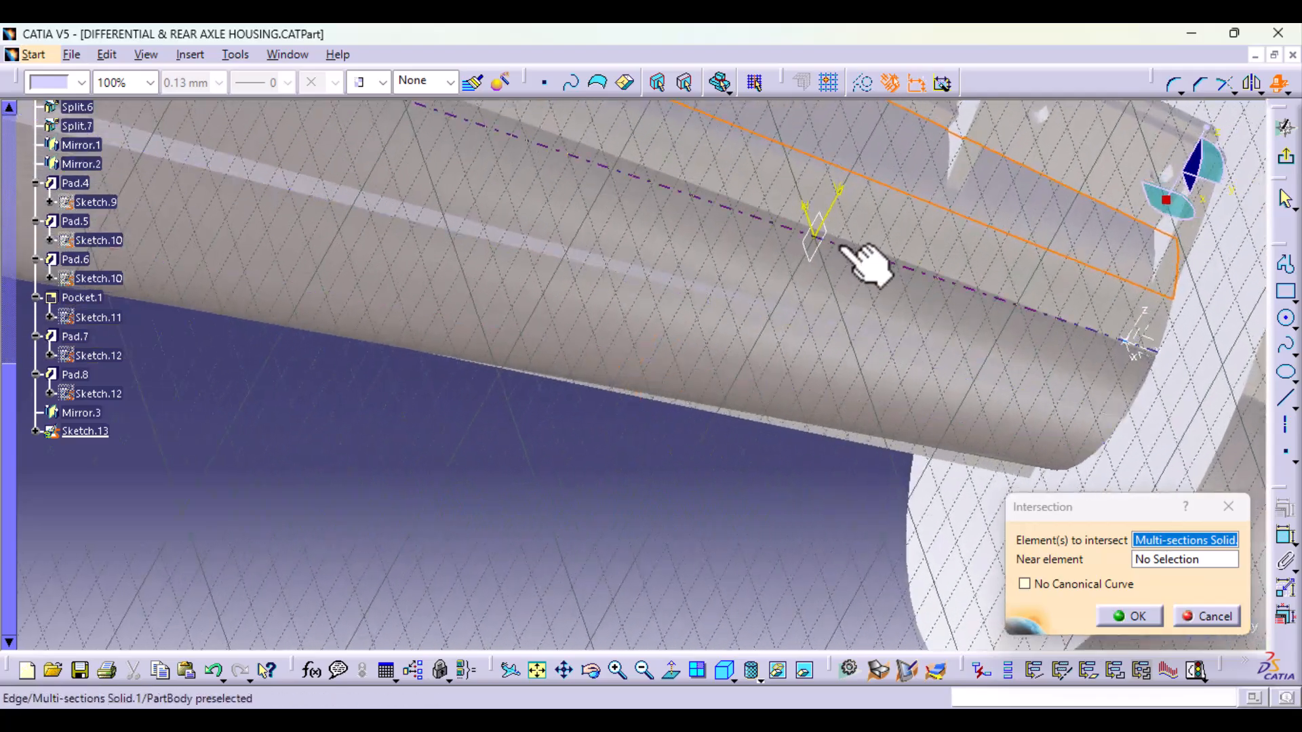
click(1175, 559)
click(821, 246)
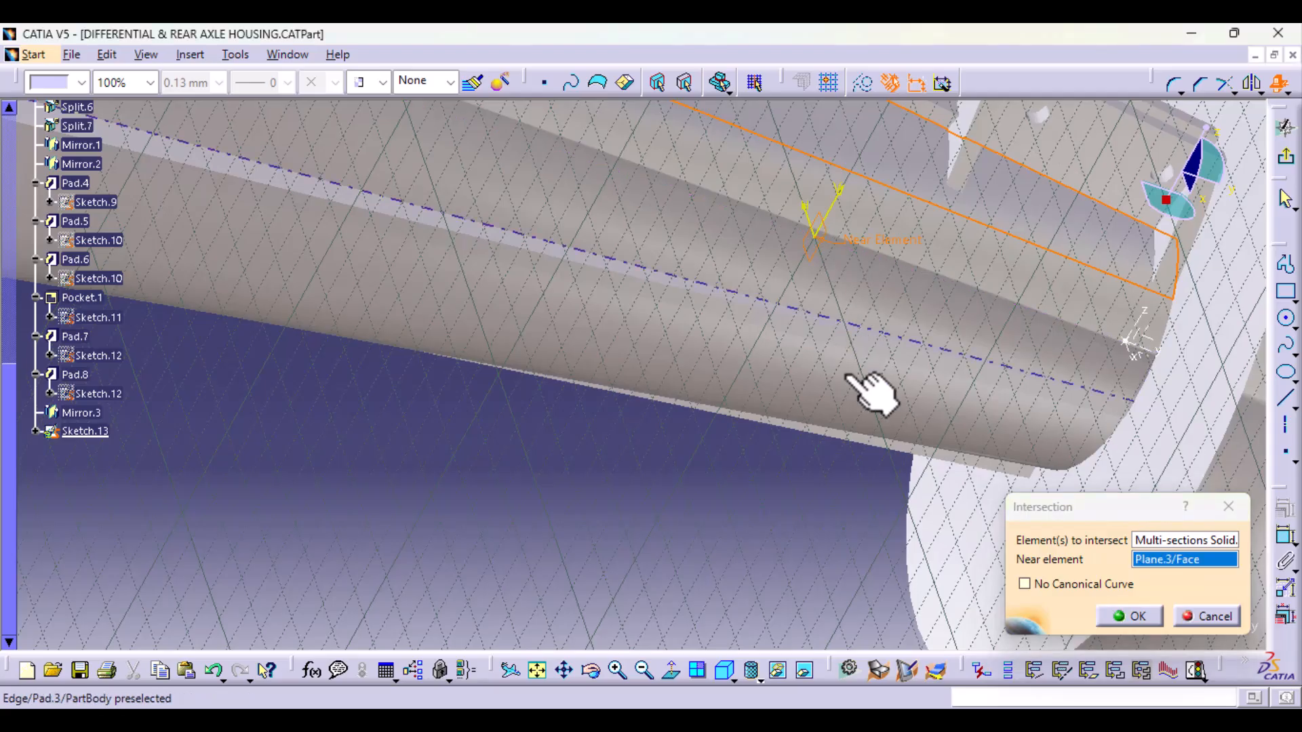
click(1146, 616)
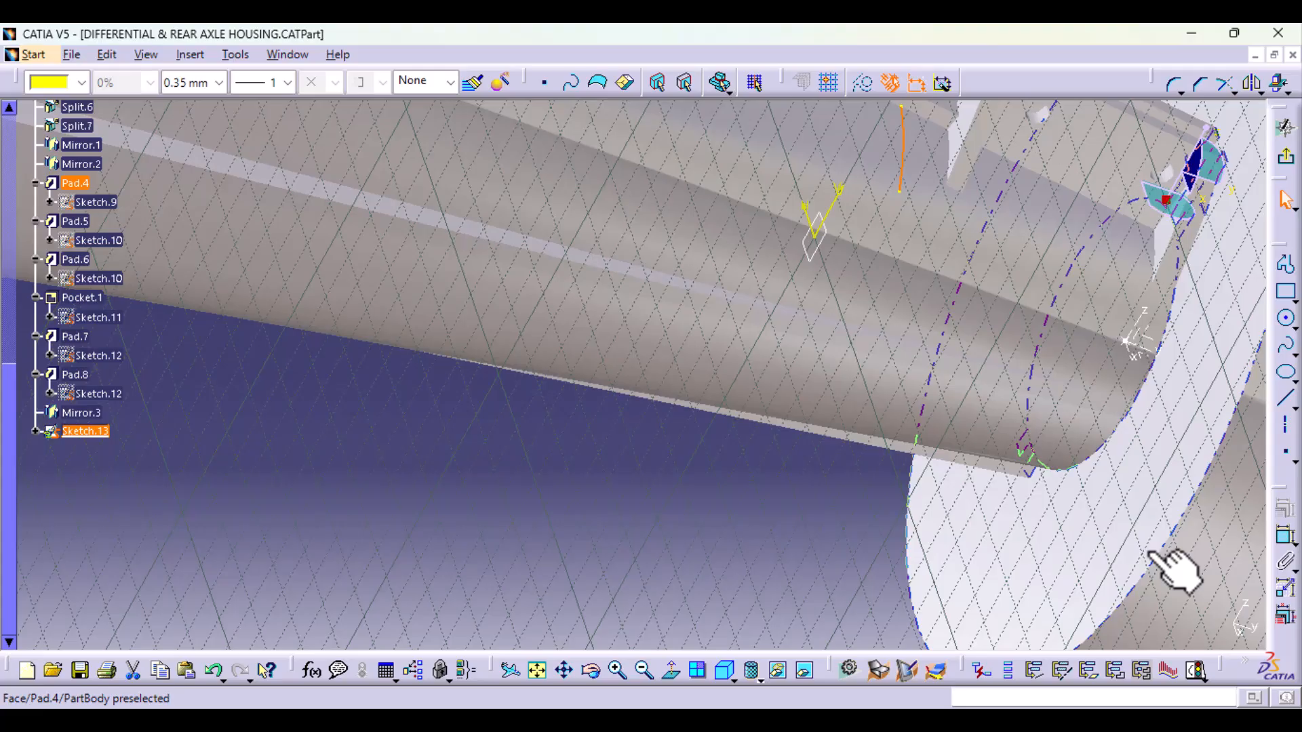
Step: Intersect the adjoining tube face just below the first section curve with the sketch plane, using the offset plane as near element
click(897, 227)
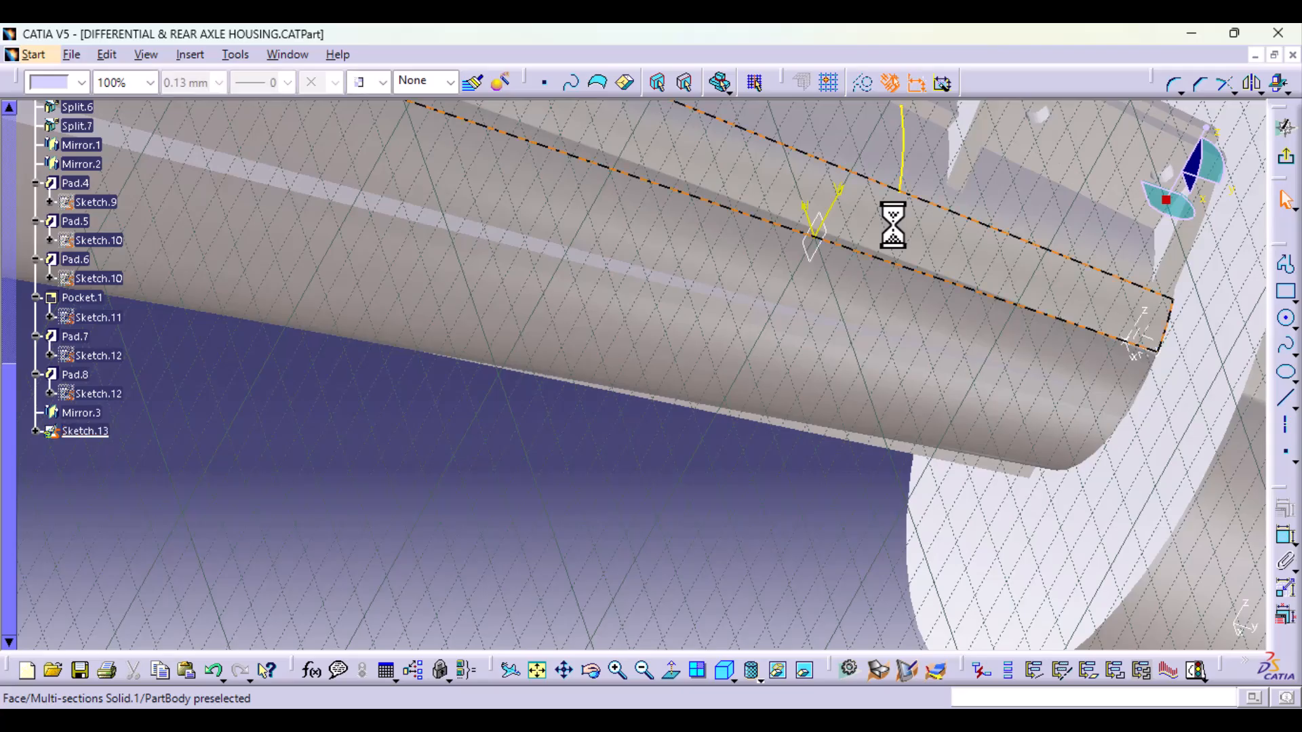
click(1278, 84)
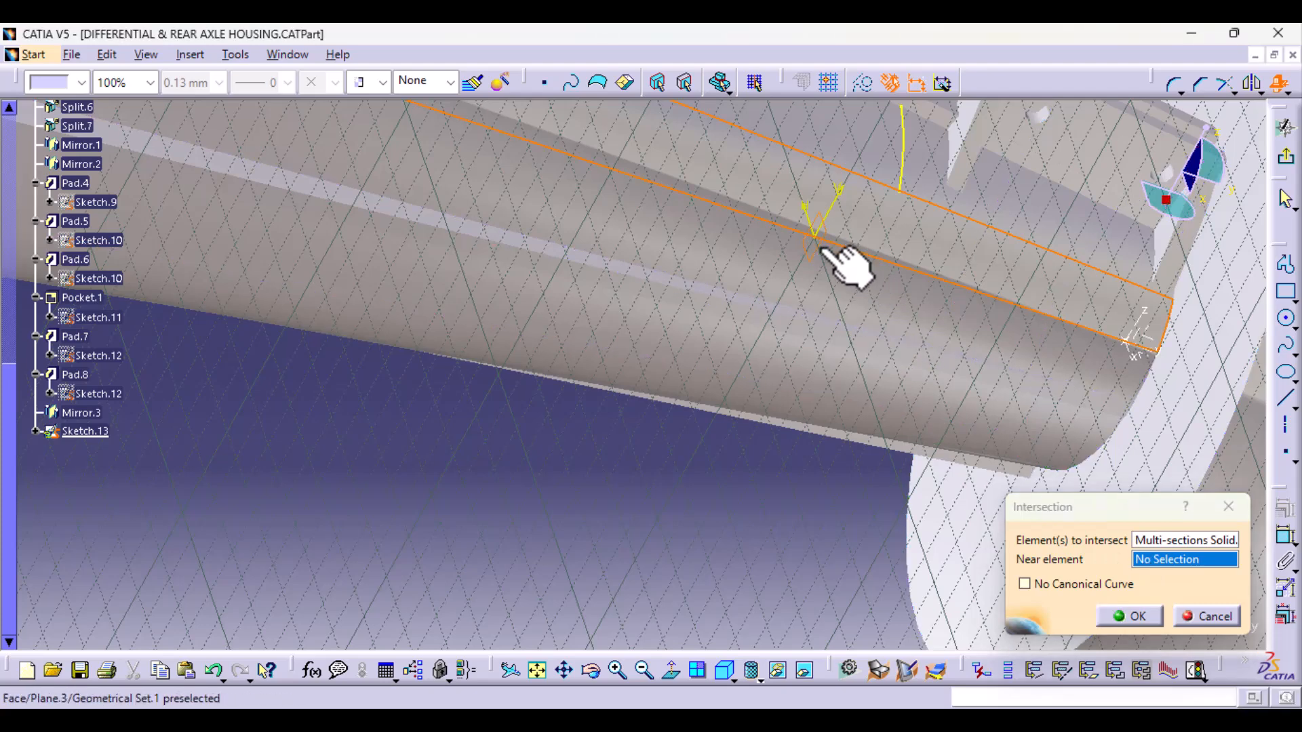
click(847, 261)
click(1130, 614)
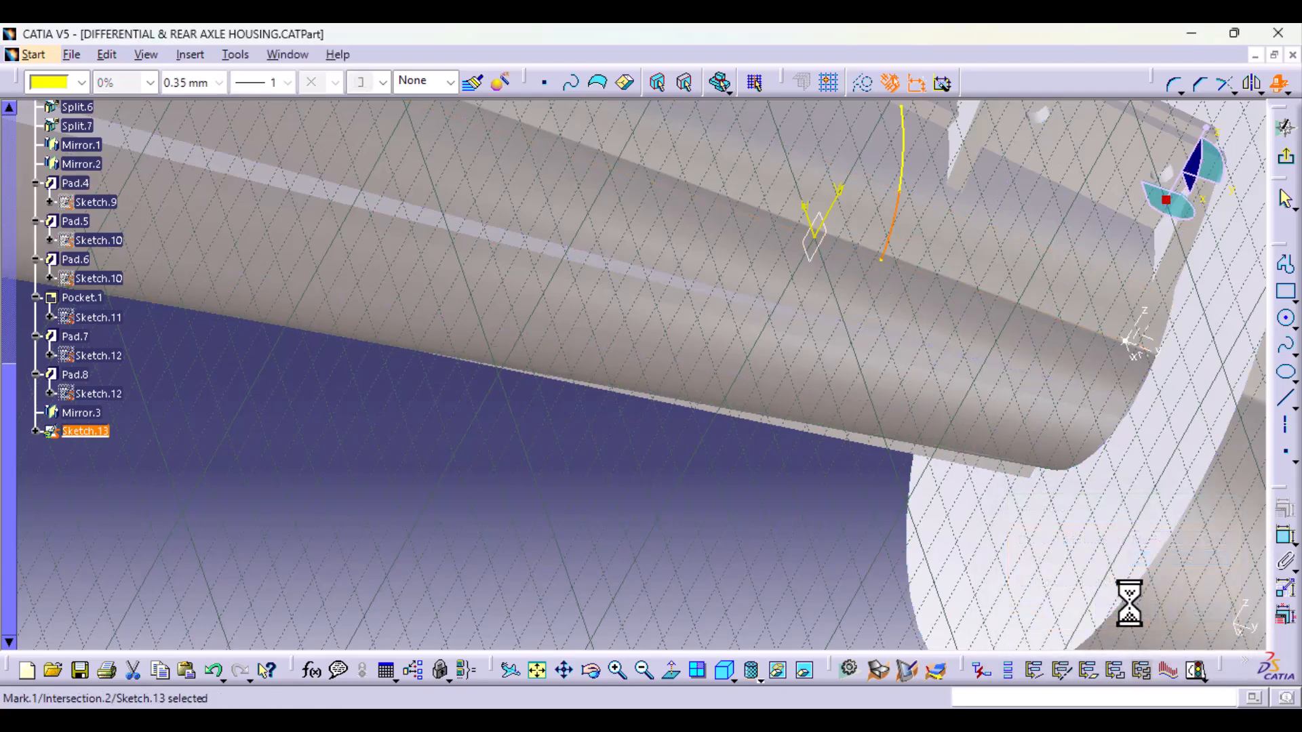
Step: Extend the section curve down to the lower rib by intersecting the third tube face, with the offset plane as near element
middle_drag(586, 316, 689, 427)
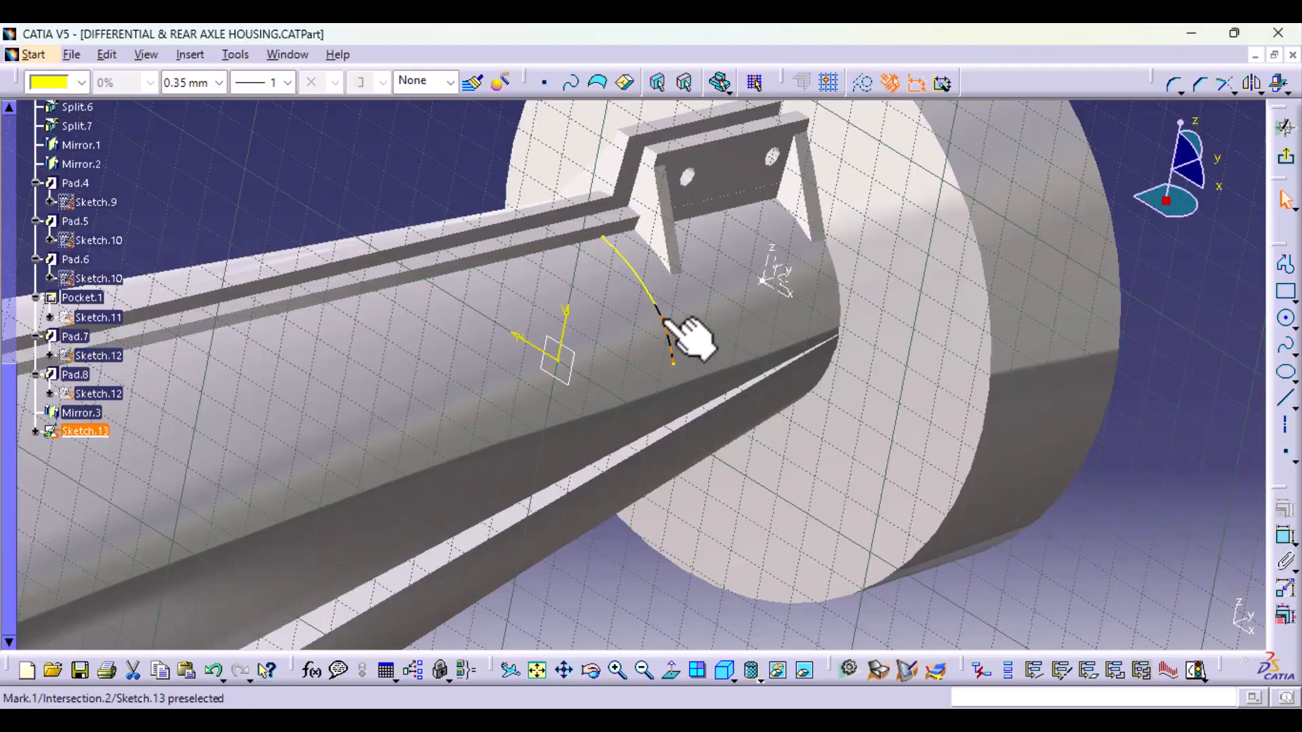
click(673, 339)
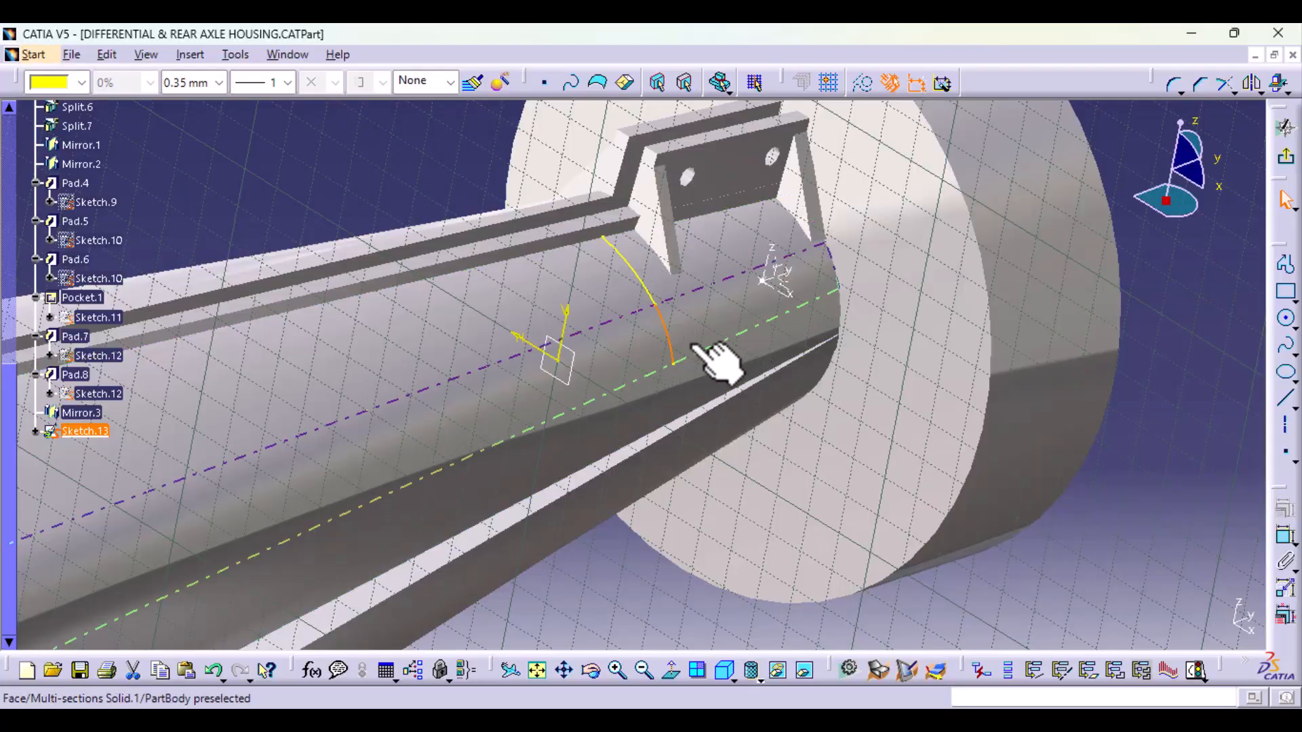
middle_drag(695, 522, 753, 502)
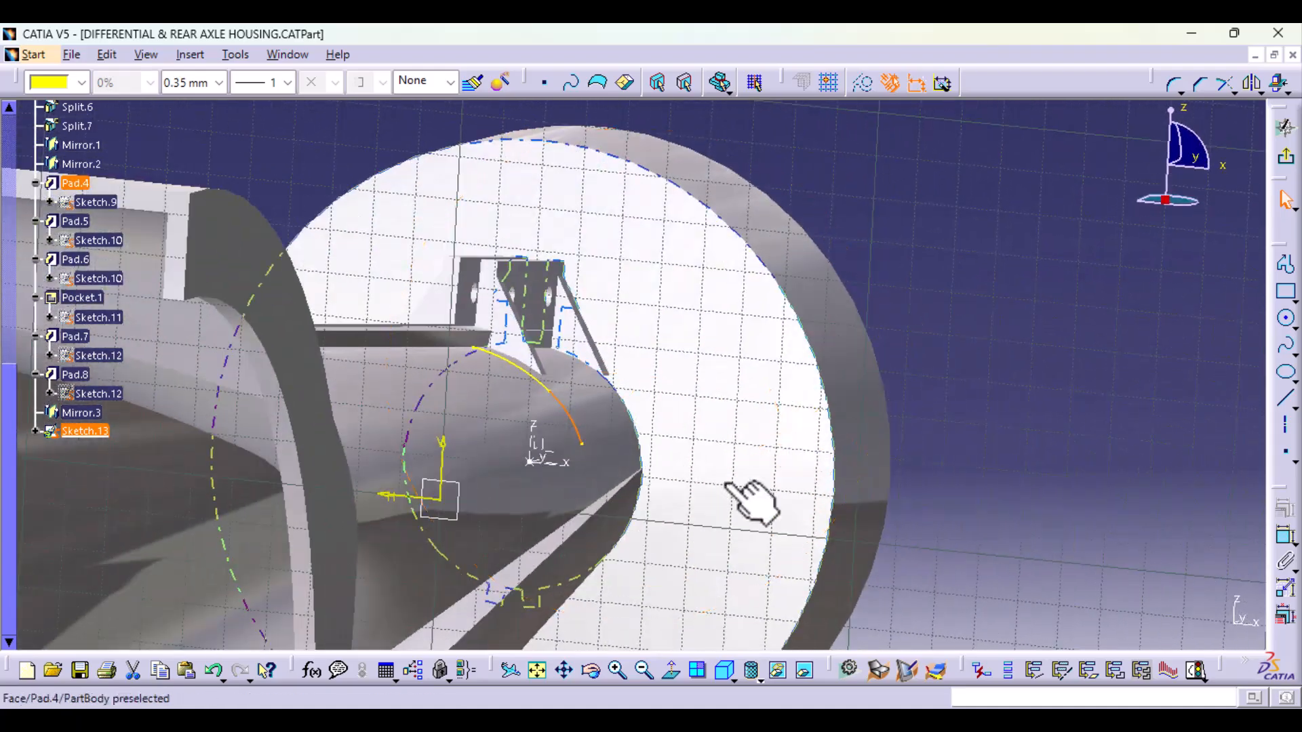
click(592, 468)
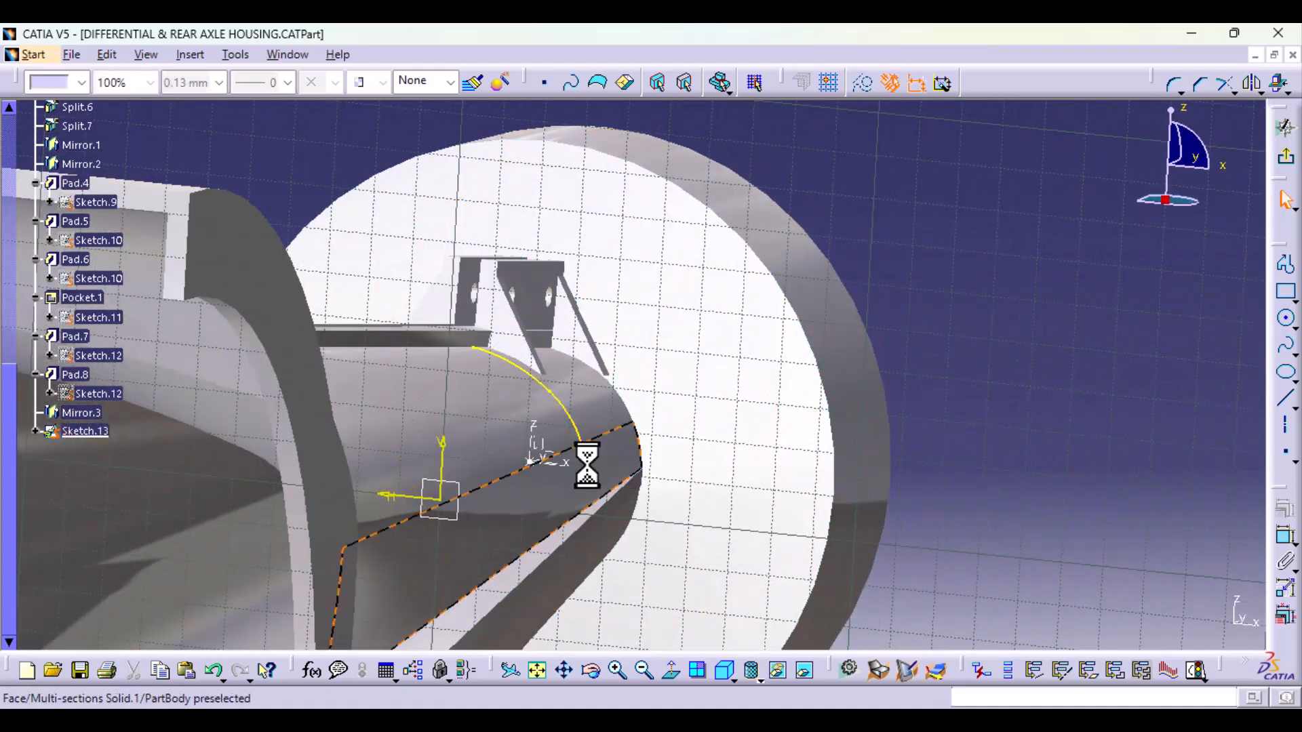
click(1279, 83)
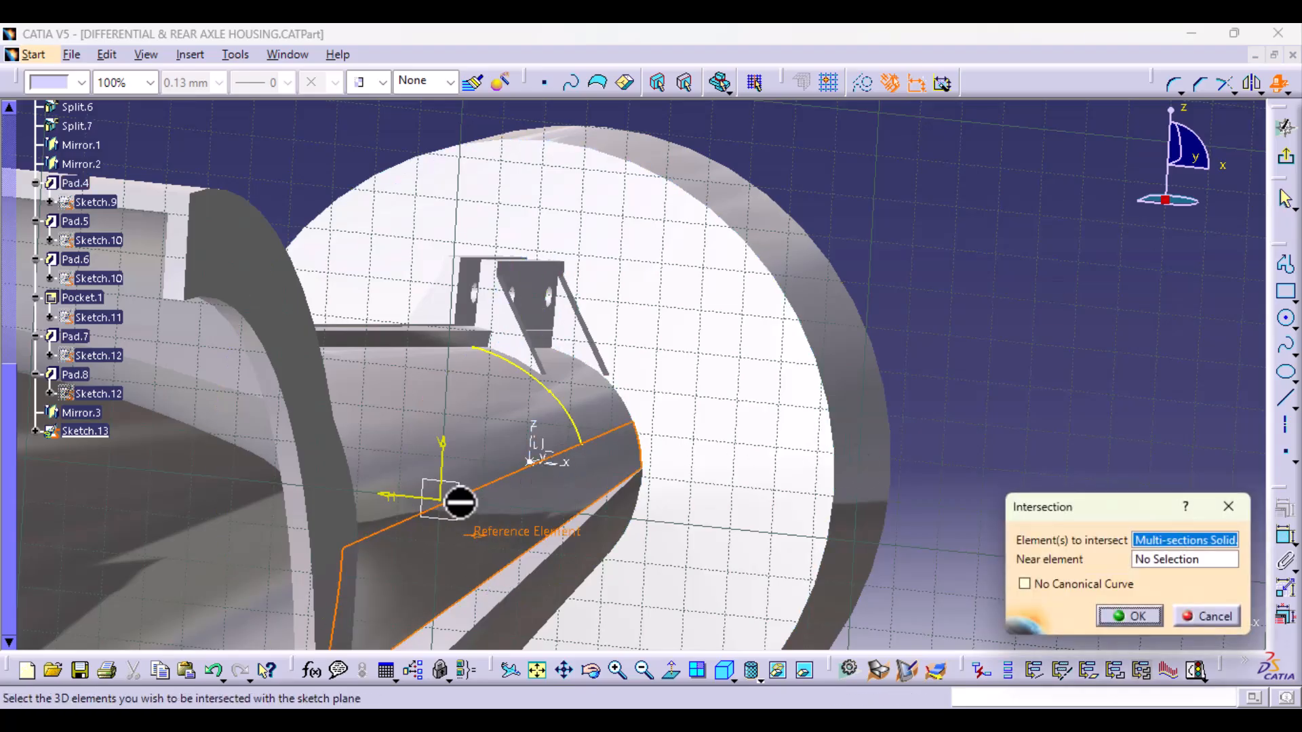
click(1160, 560)
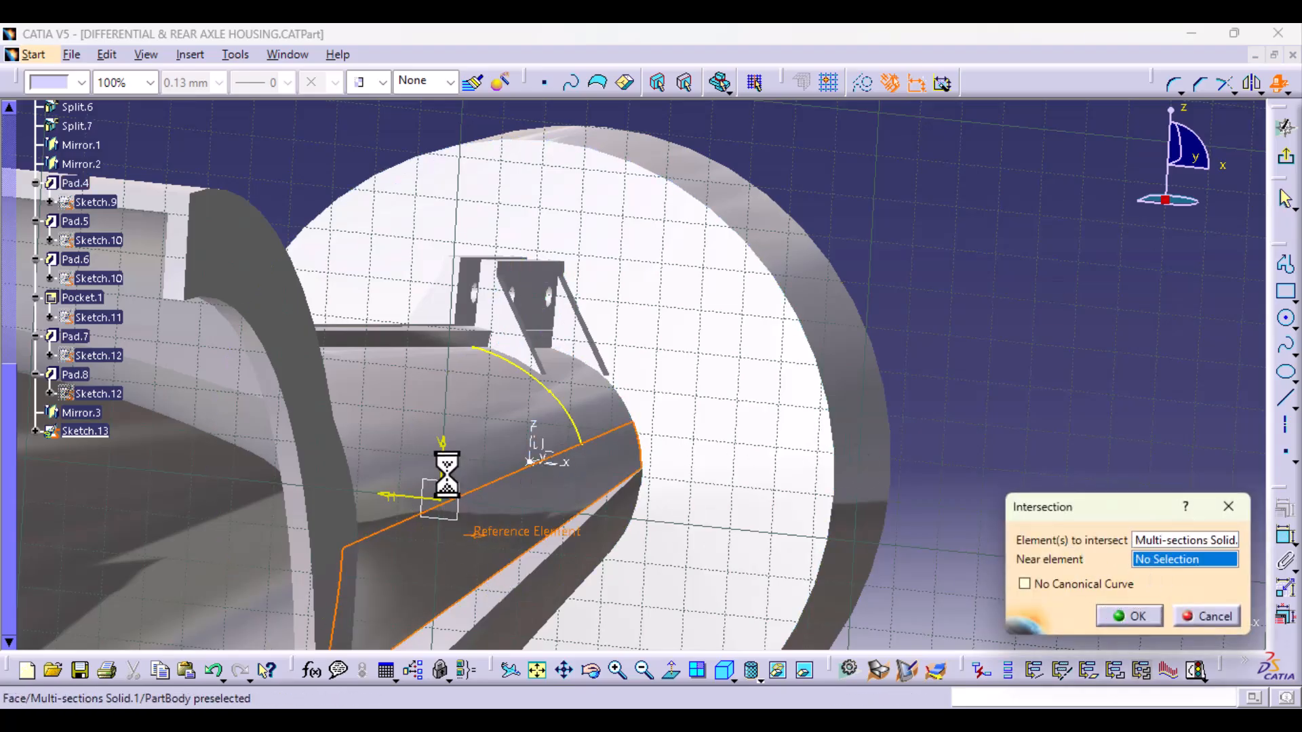
click(476, 520)
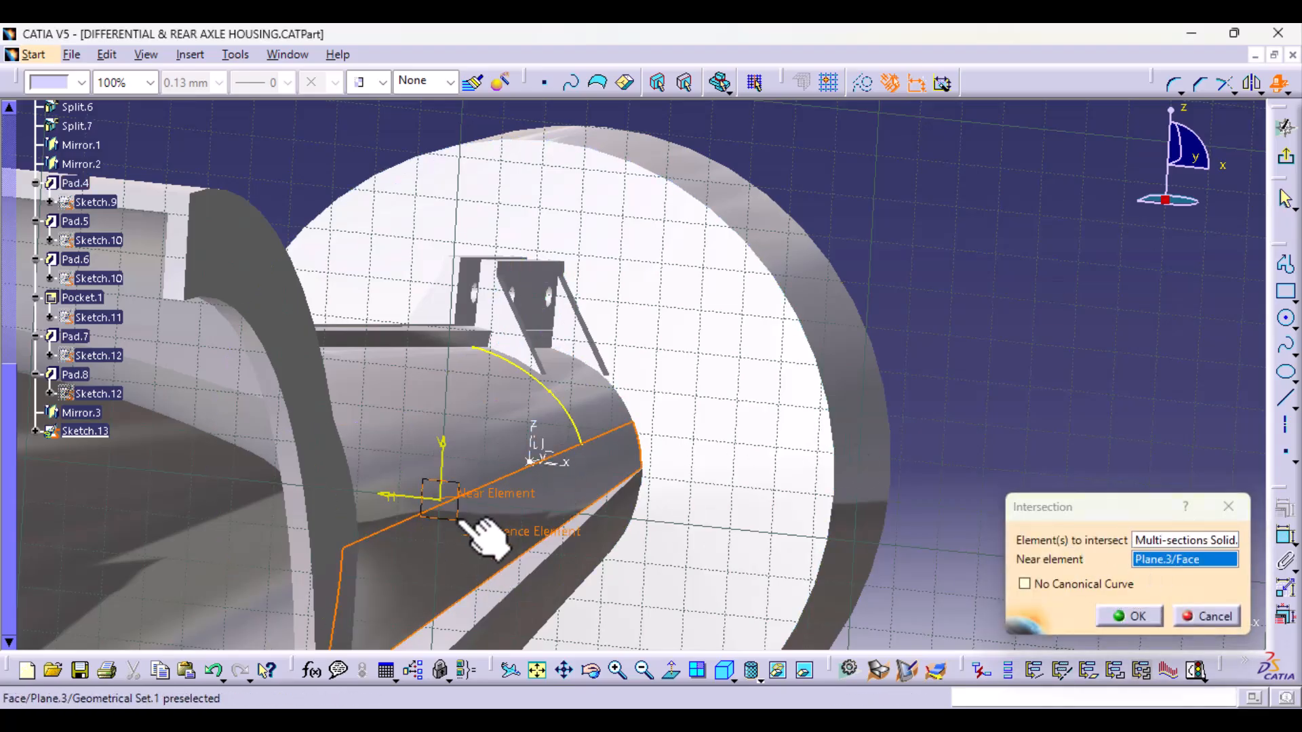
click(1136, 617)
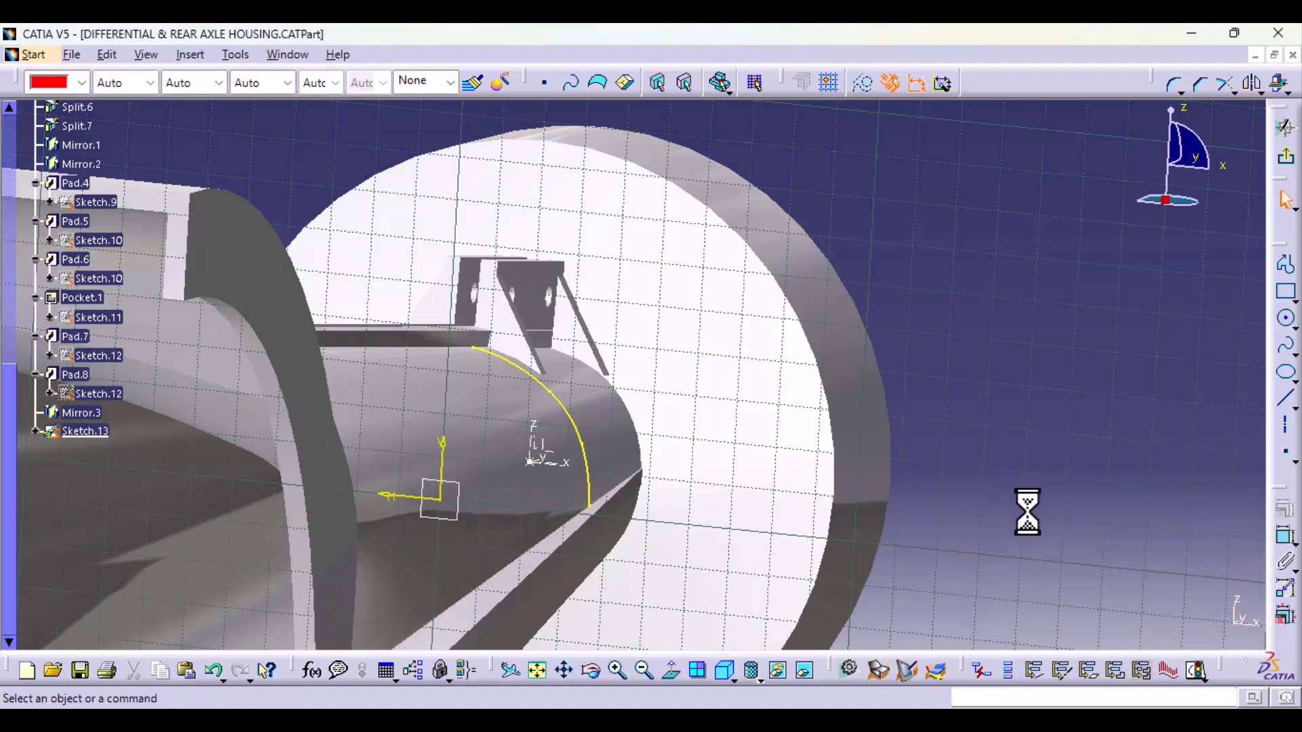
Step: Sketch a lug profile from the section curve: a horizontal line about 20 mm long, a tangent half-round end, and a line back to the curve
click(672, 670)
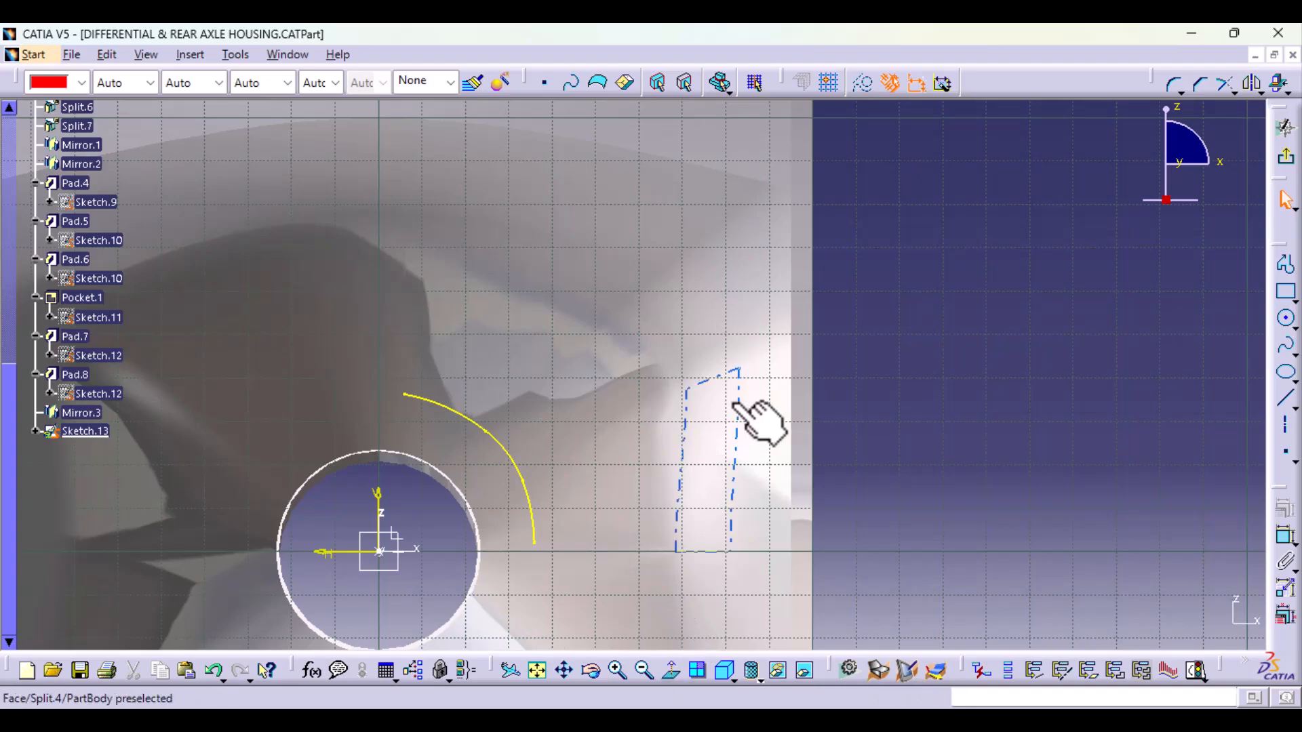
middle_drag(735, 403, 722, 370)
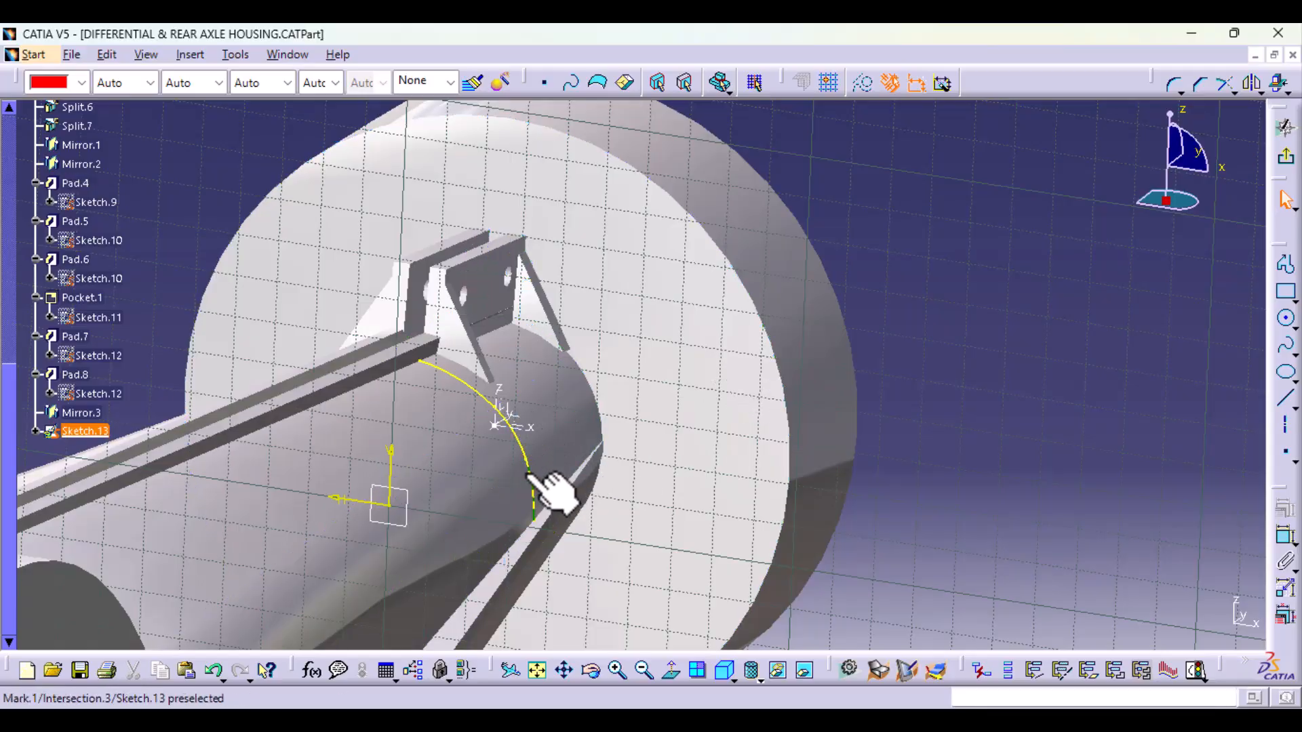
click(1289, 269)
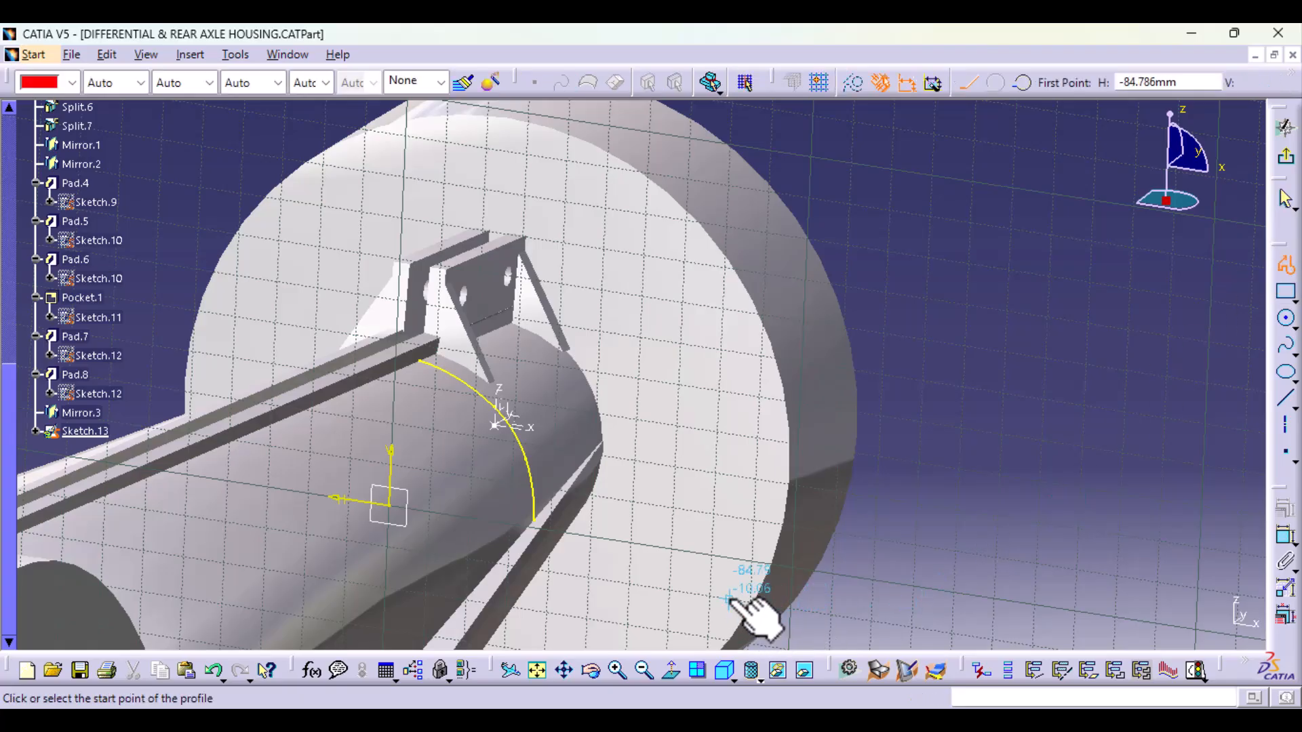
mouse_move(736, 521)
middle_down()
mouse_move(717, 519)
mouse_move(730, 468)
mouse_move(819, 482)
mouse_move(910, 445)
middle_up()
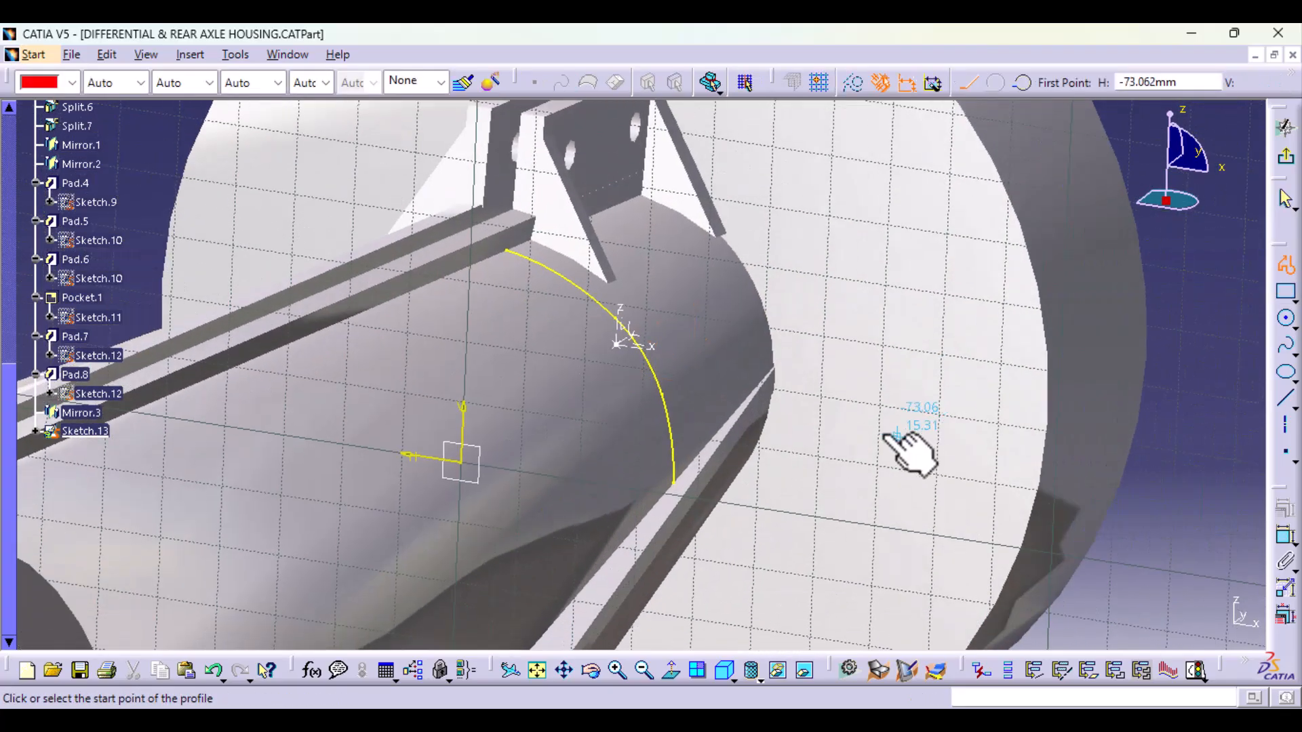
click(619, 316)
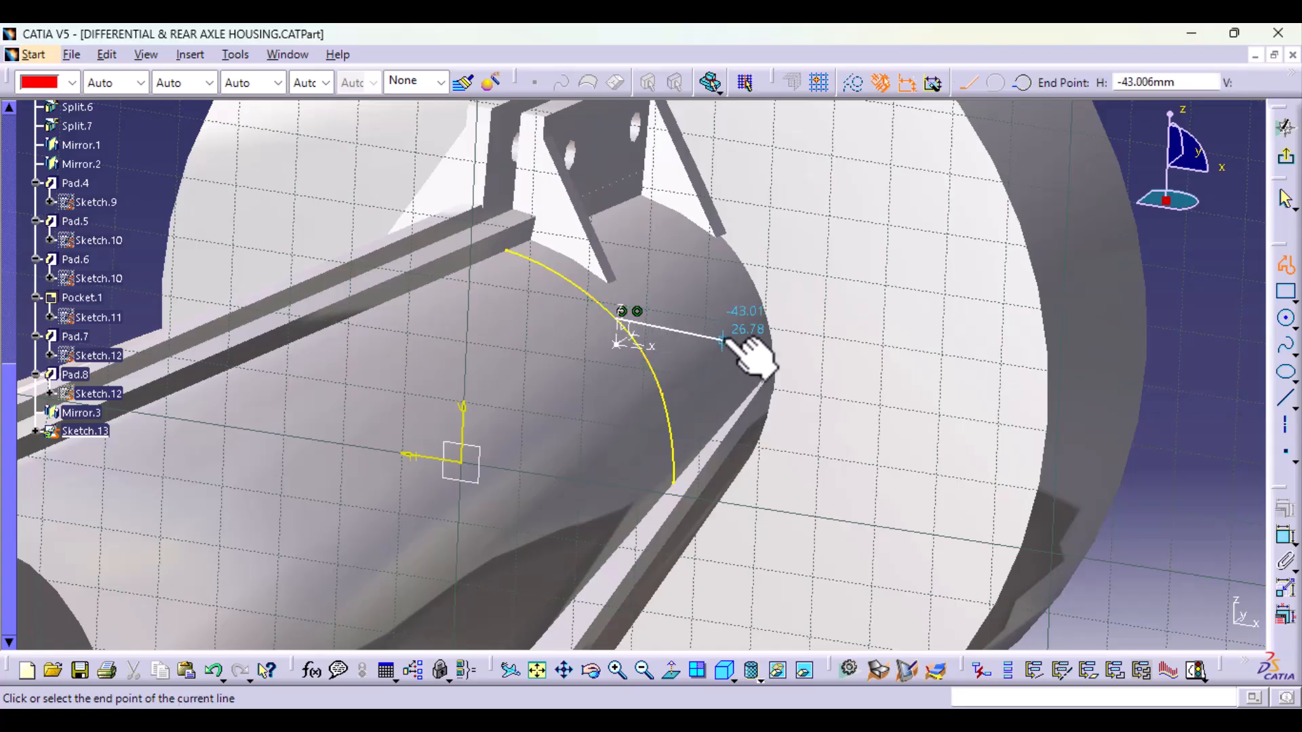
click(672, 670)
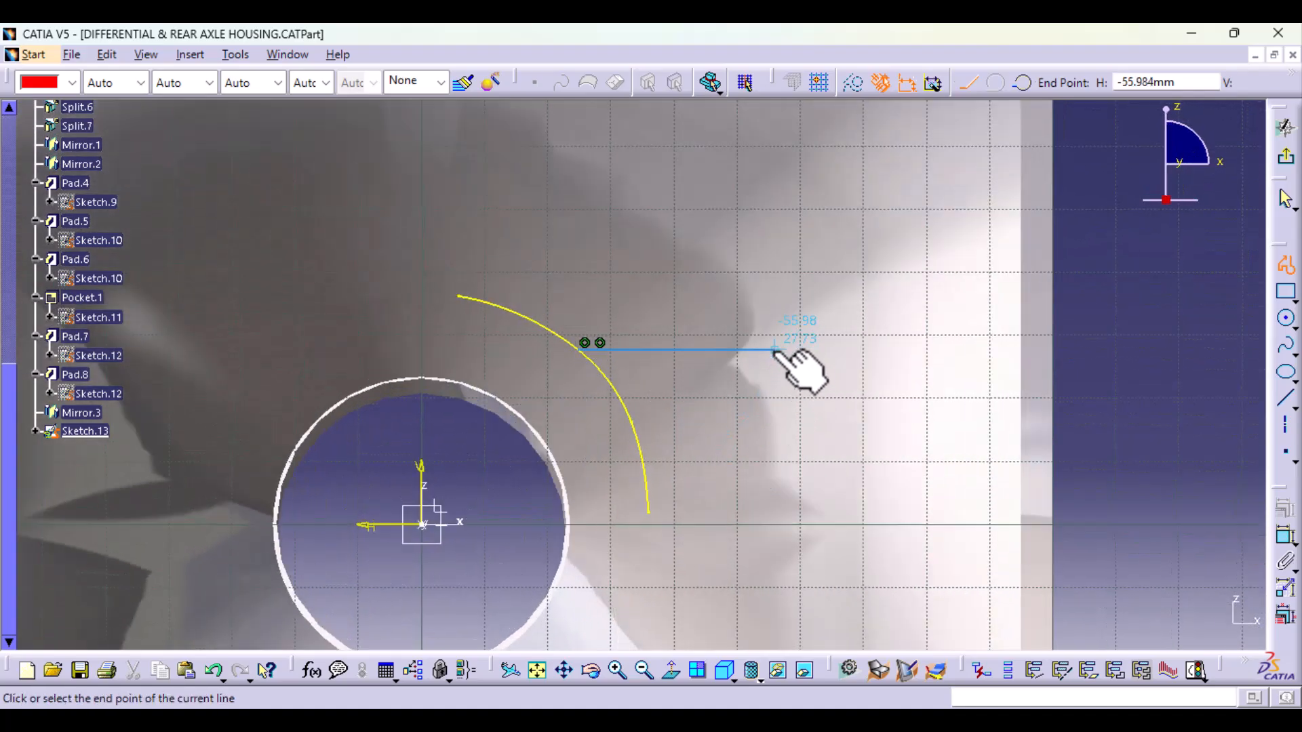
click(708, 350)
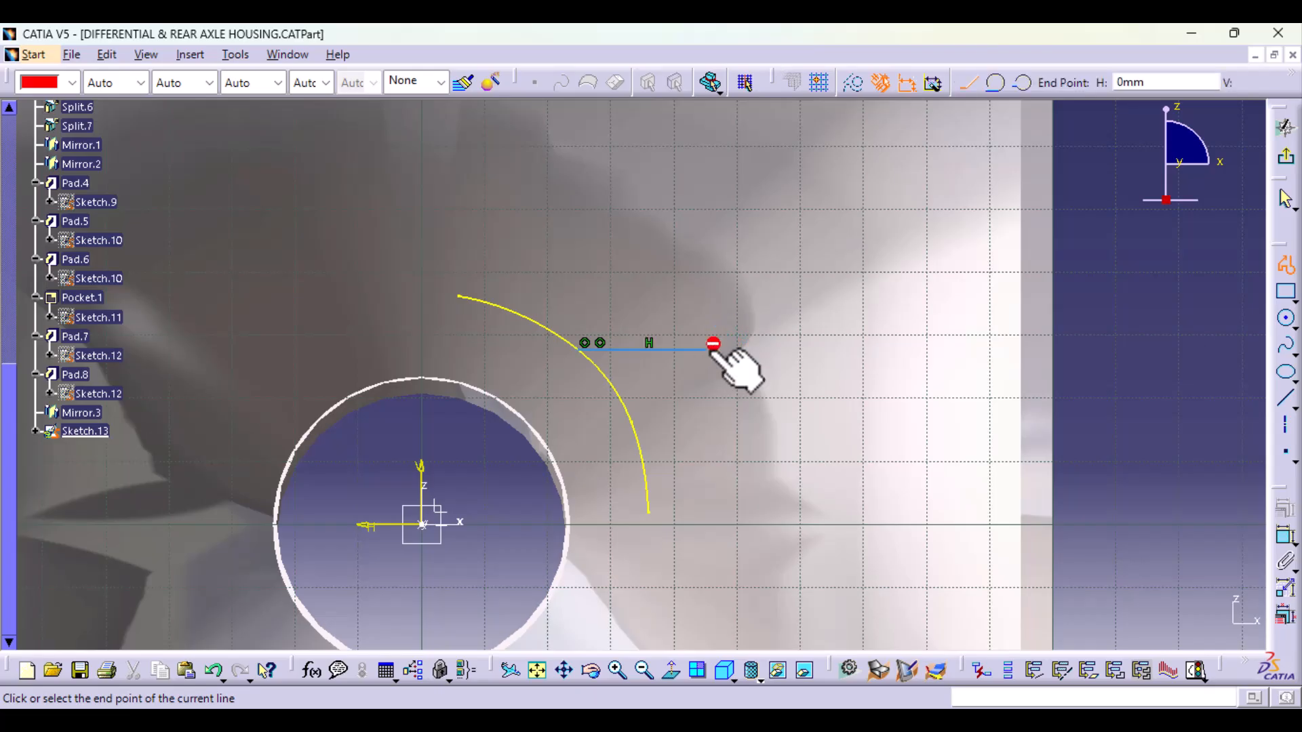
click(995, 82)
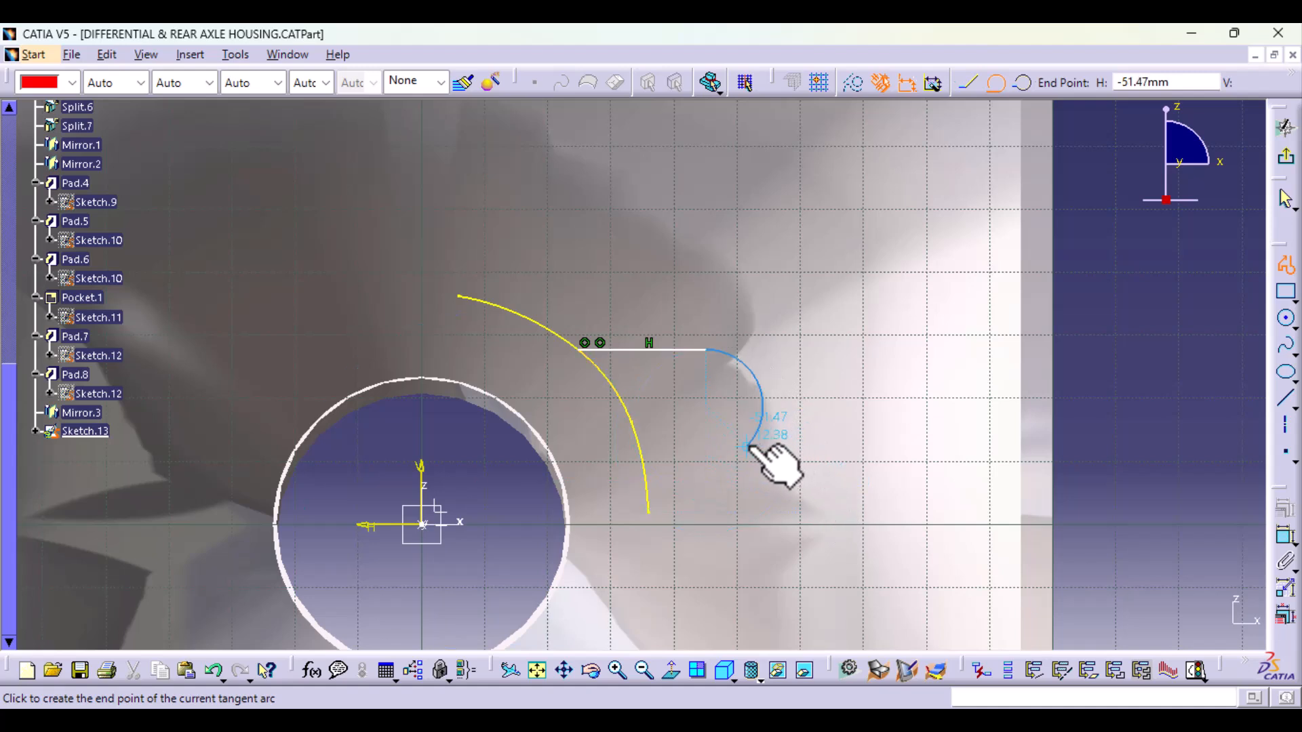
click(705, 455)
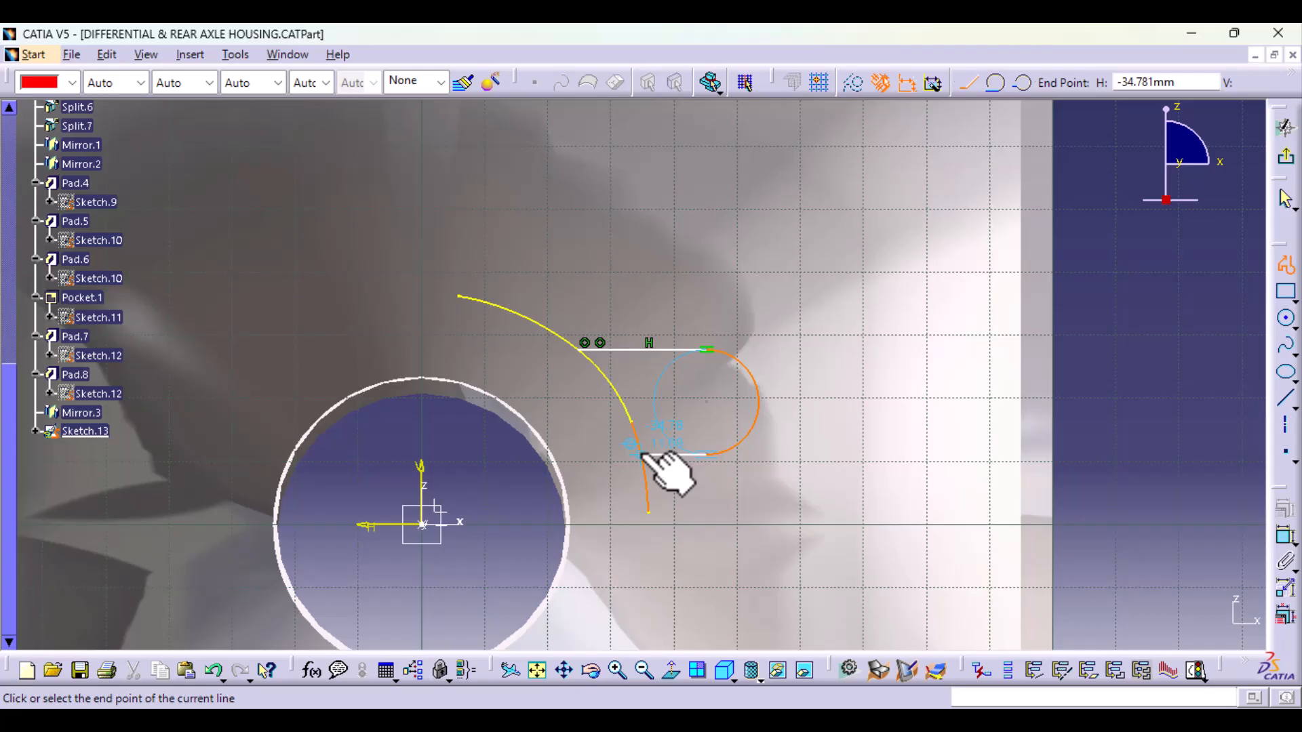
click(644, 453)
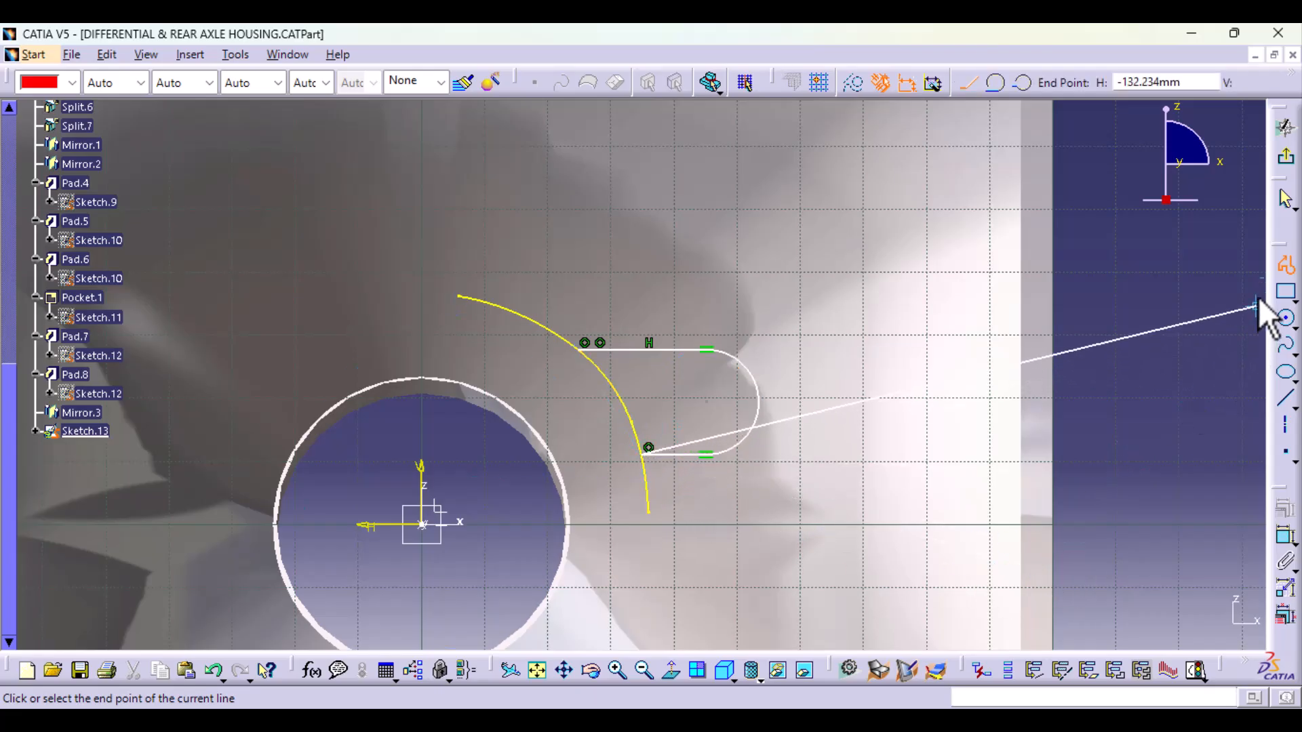
Step: End the lug profile and sketch a circle of about 4.6 mm radius centred on its rounded end
click(1286, 268)
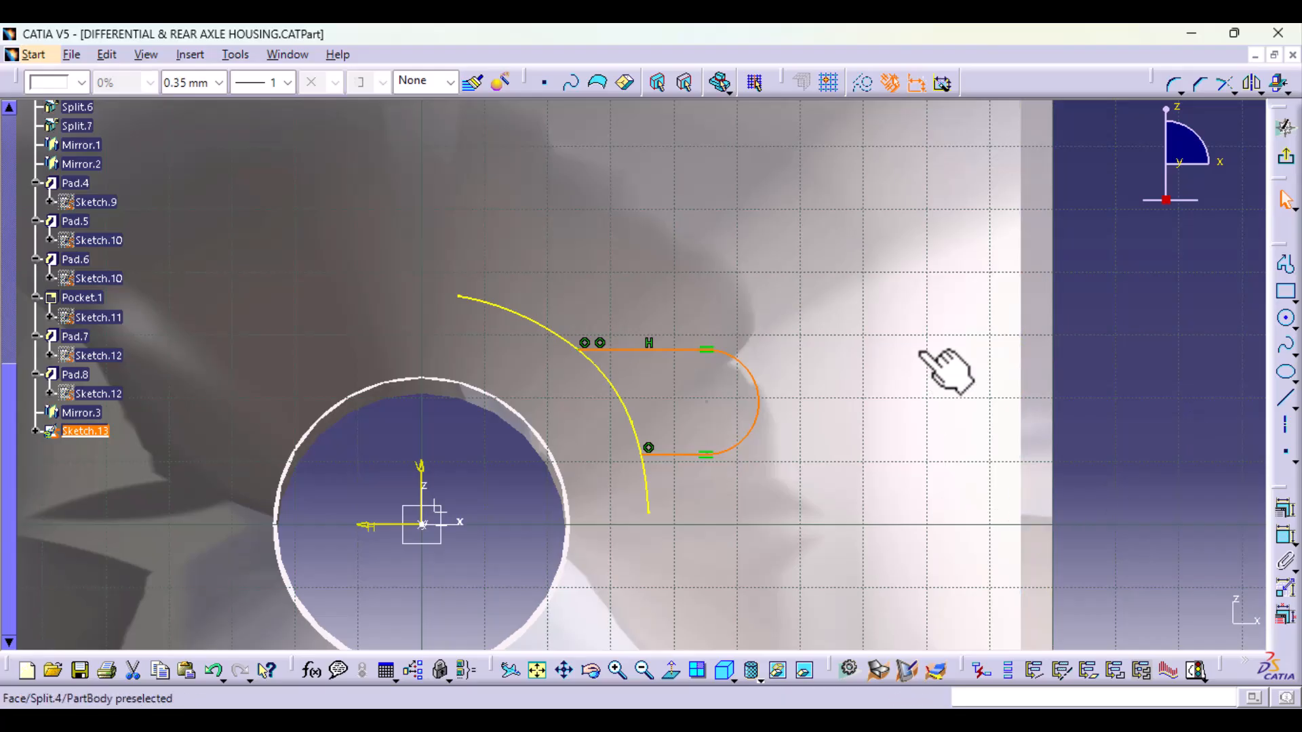
mouse_move(915, 356)
middle_down()
mouse_move(785, 410)
mouse_move(735, 479)
mouse_move(791, 434)
mouse_move(828, 465)
mouse_move(726, 441)
mouse_move(755, 428)
mouse_move(816, 445)
mouse_move(854, 421)
mouse_move(698, 459)
mouse_move(523, 421)
mouse_move(829, 420)
mouse_move(872, 436)
middle_up()
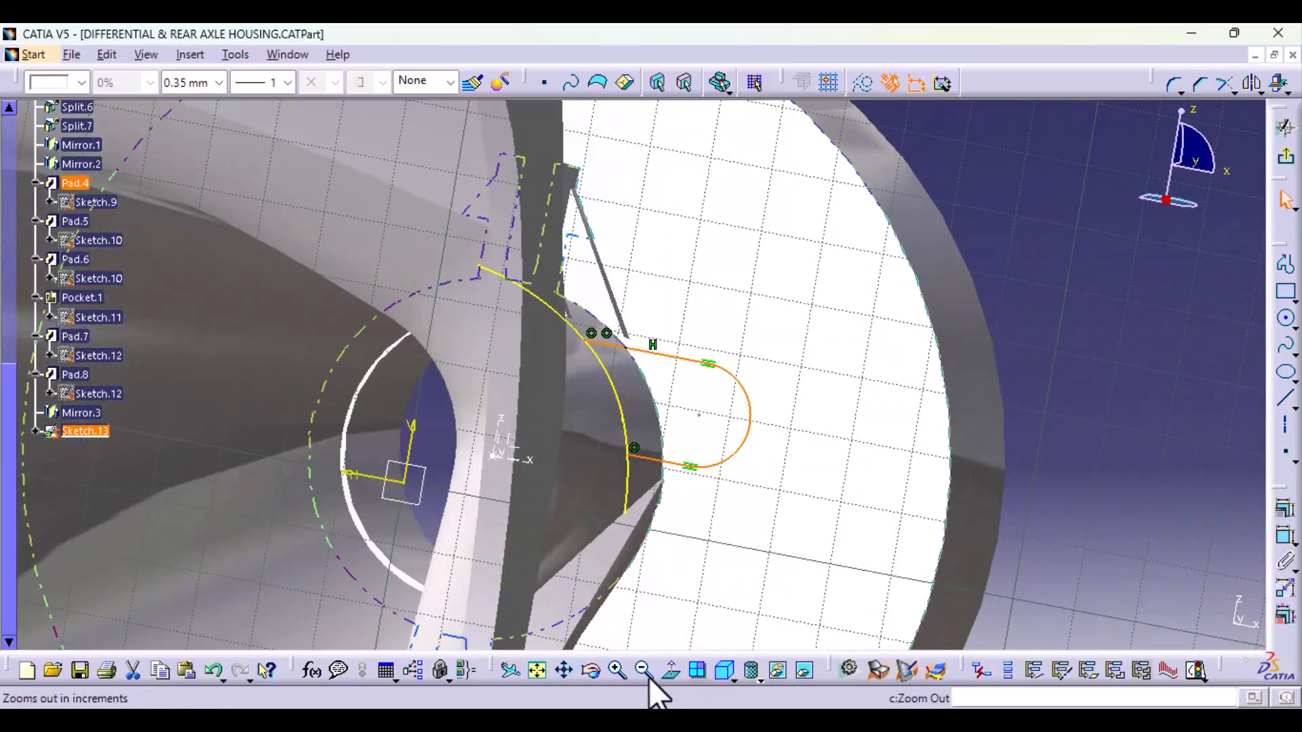
click(666, 670)
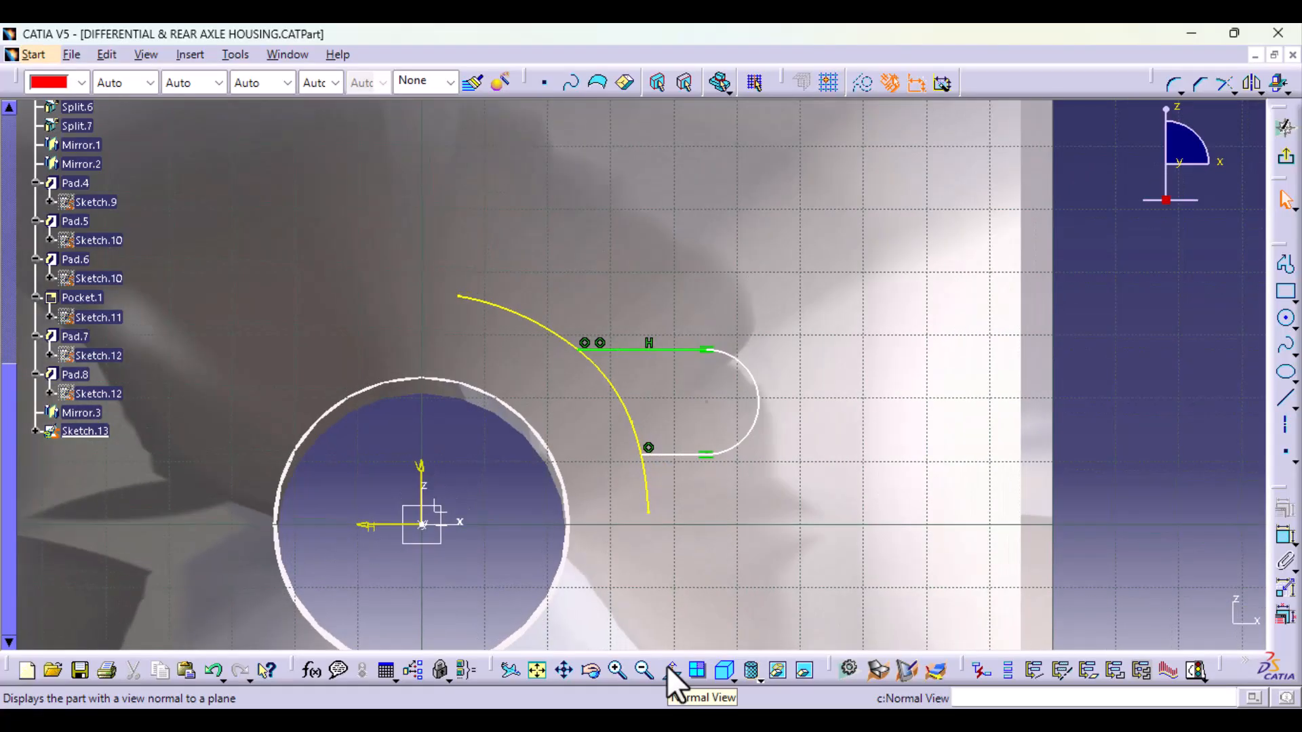
click(1286, 320)
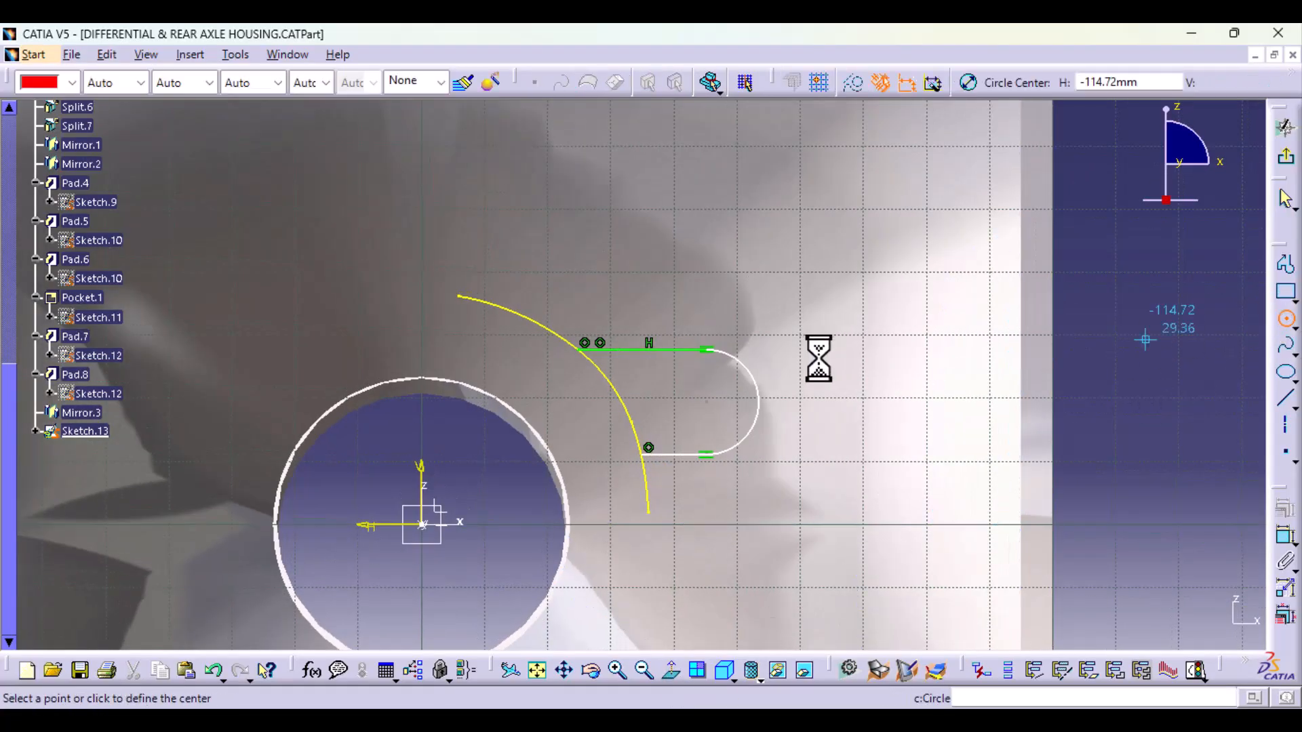
click(707, 402)
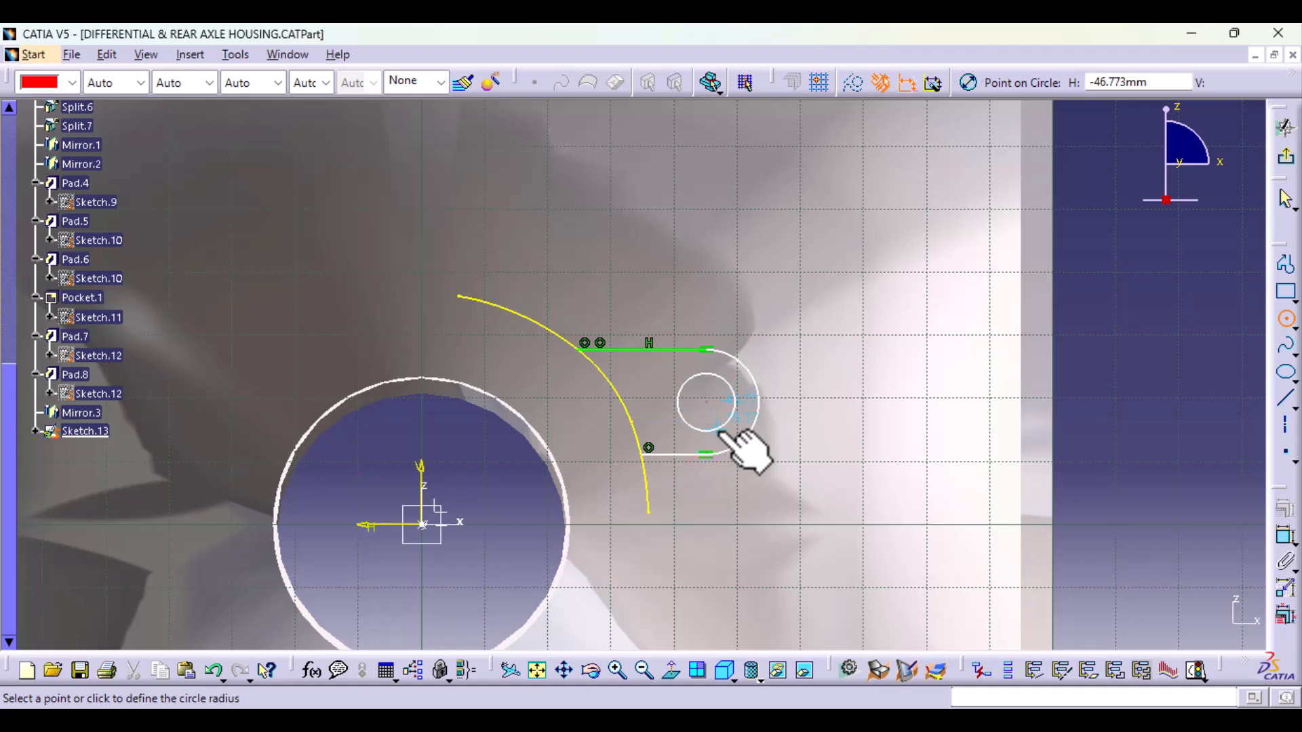
click(717, 429)
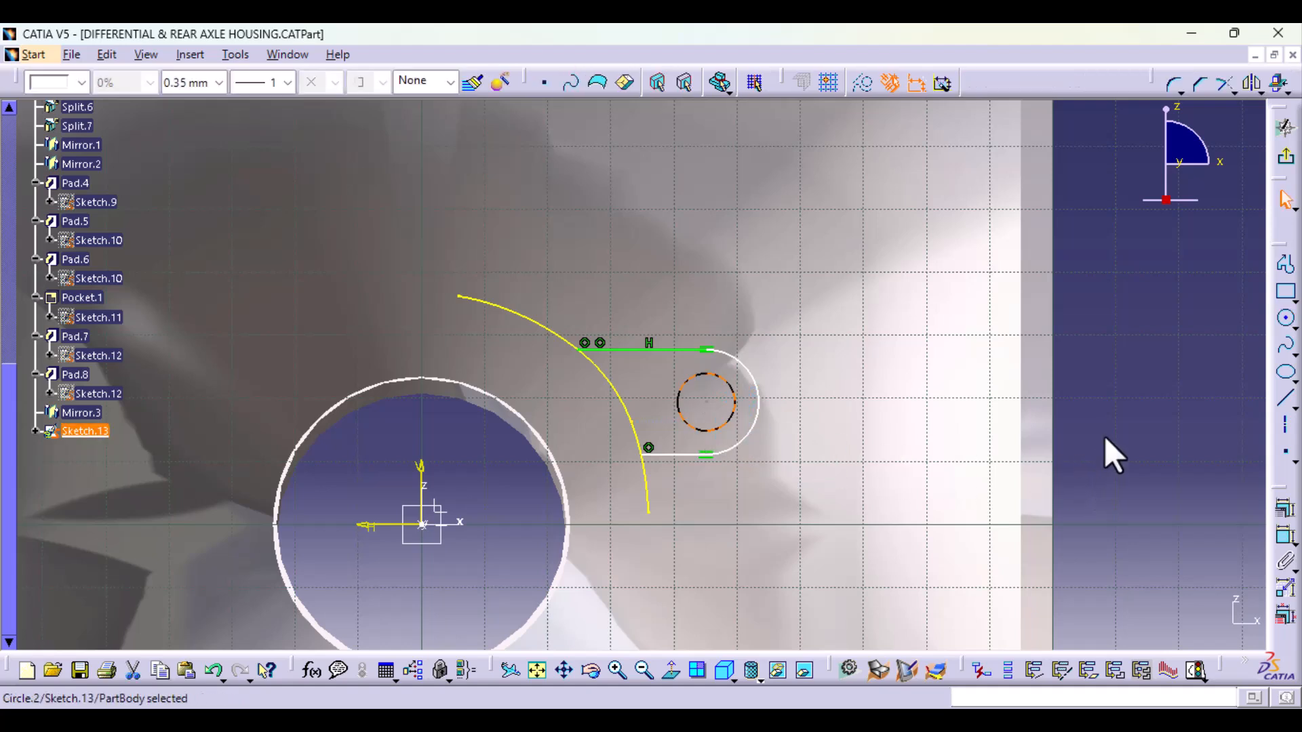
Step: Constrain the circle's radius to 7.5 mm and nudge the lug's rounded end slightly away from the section curve
click(1283, 559)
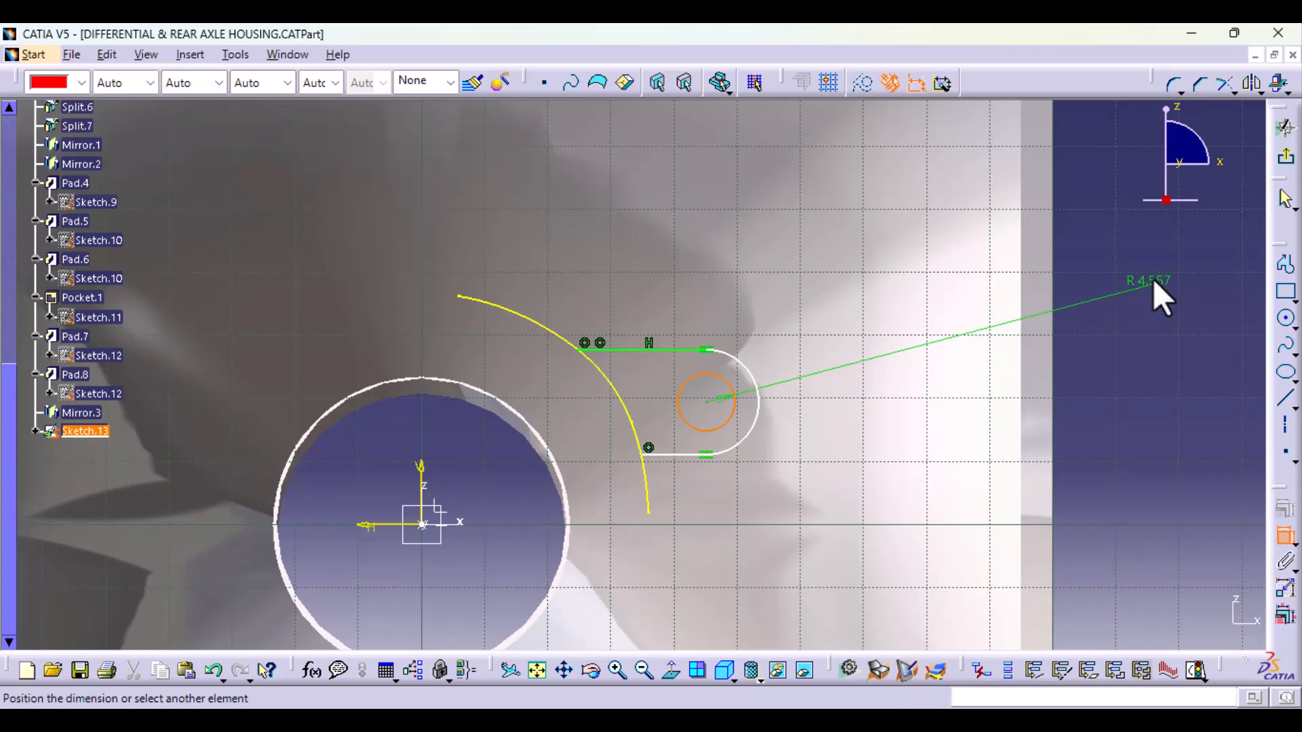
click(1156, 288)
double_click(1158, 298)
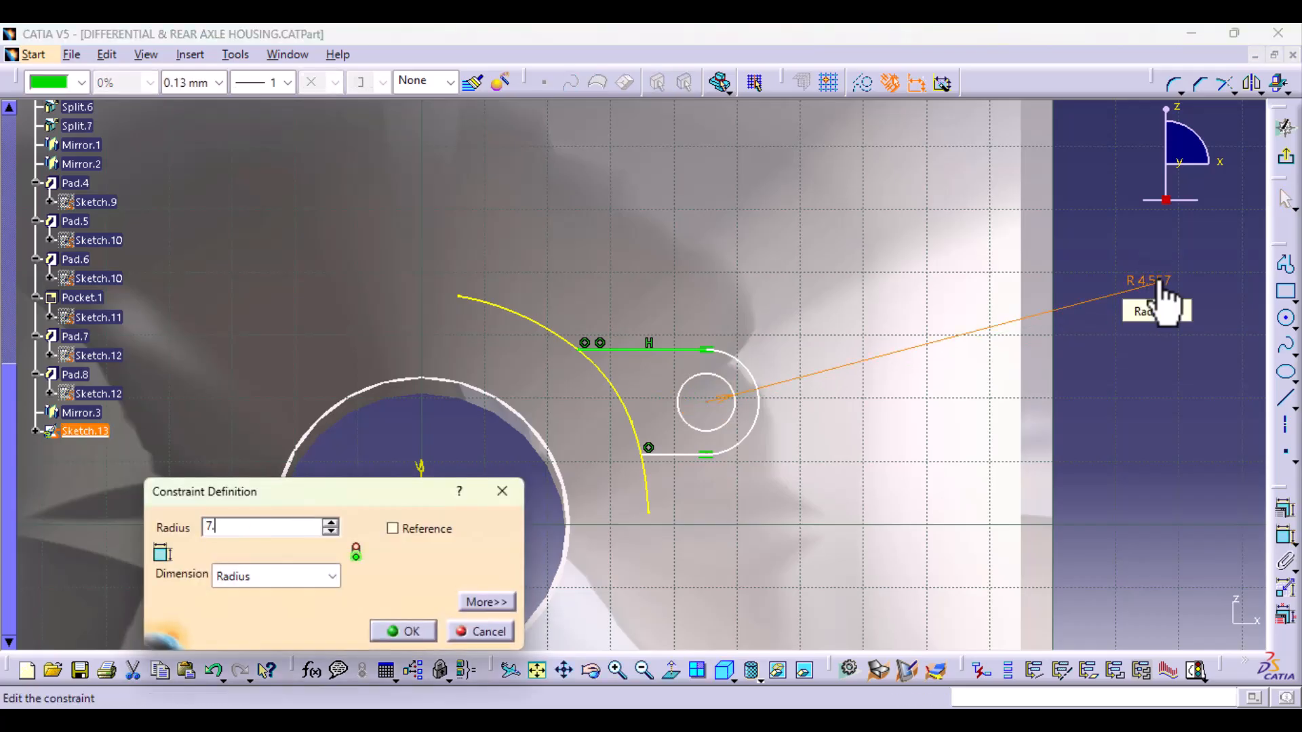
key(Return)
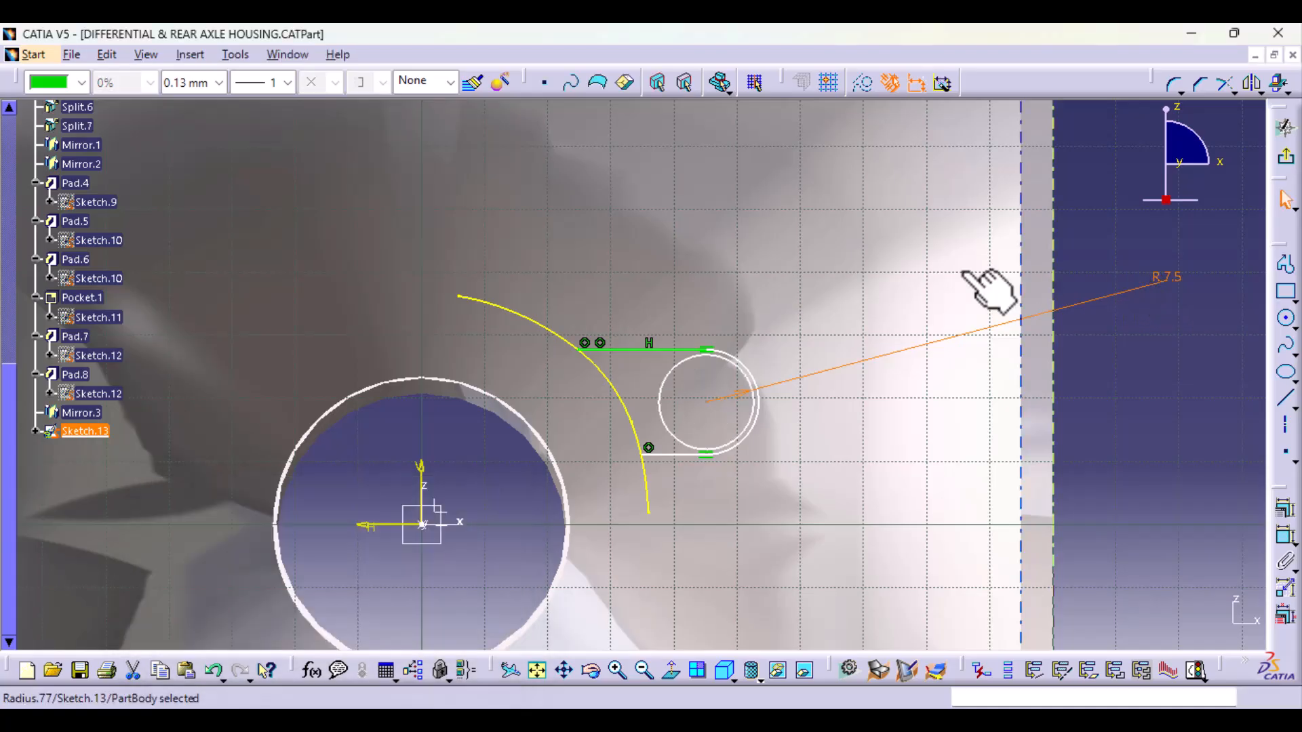
drag(672, 350, 674, 339)
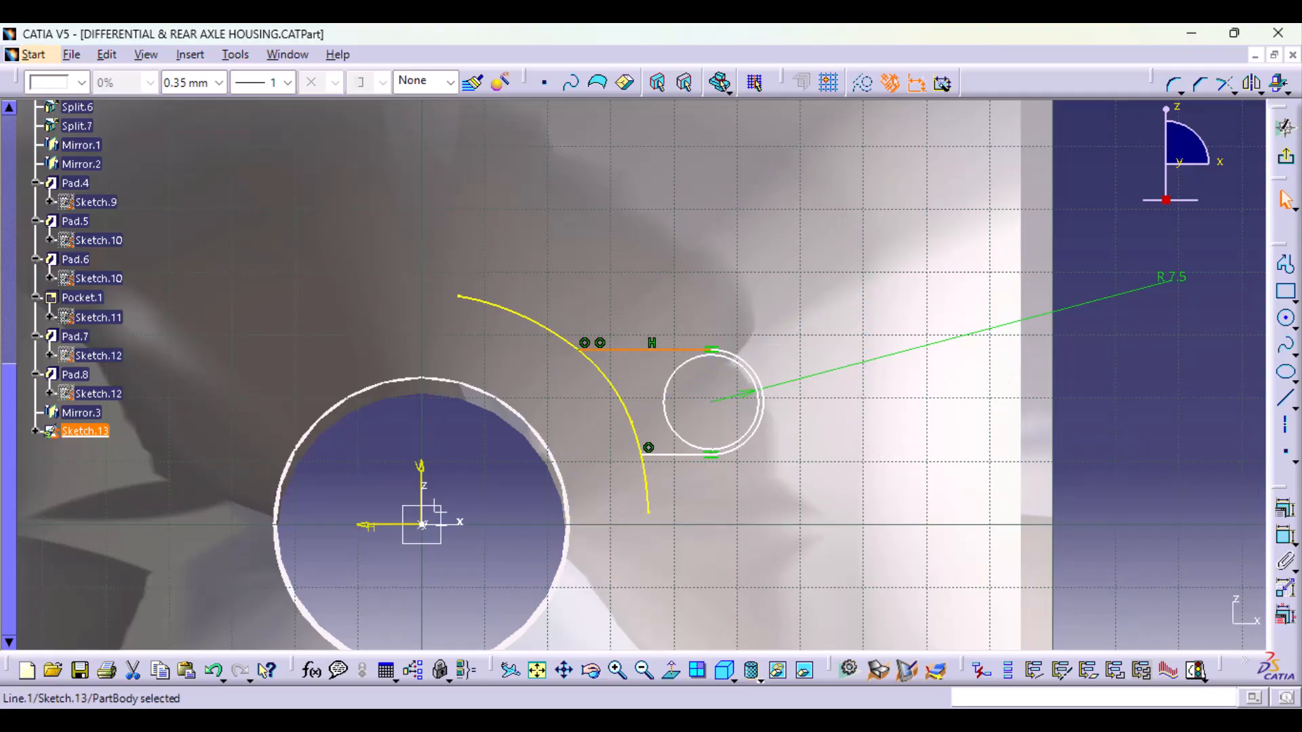
click(1148, 494)
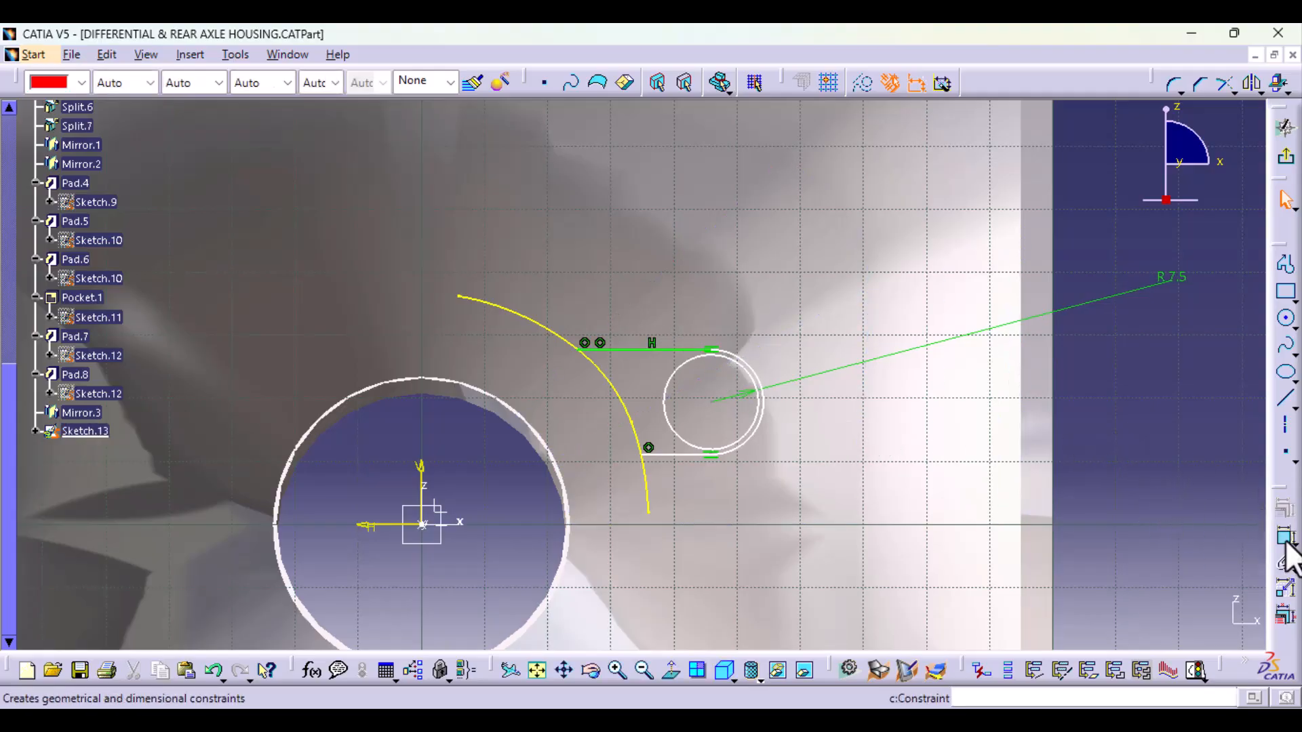
Step: Constrain the radius of the lug's outer rounded end to 10 mm
click(765, 407)
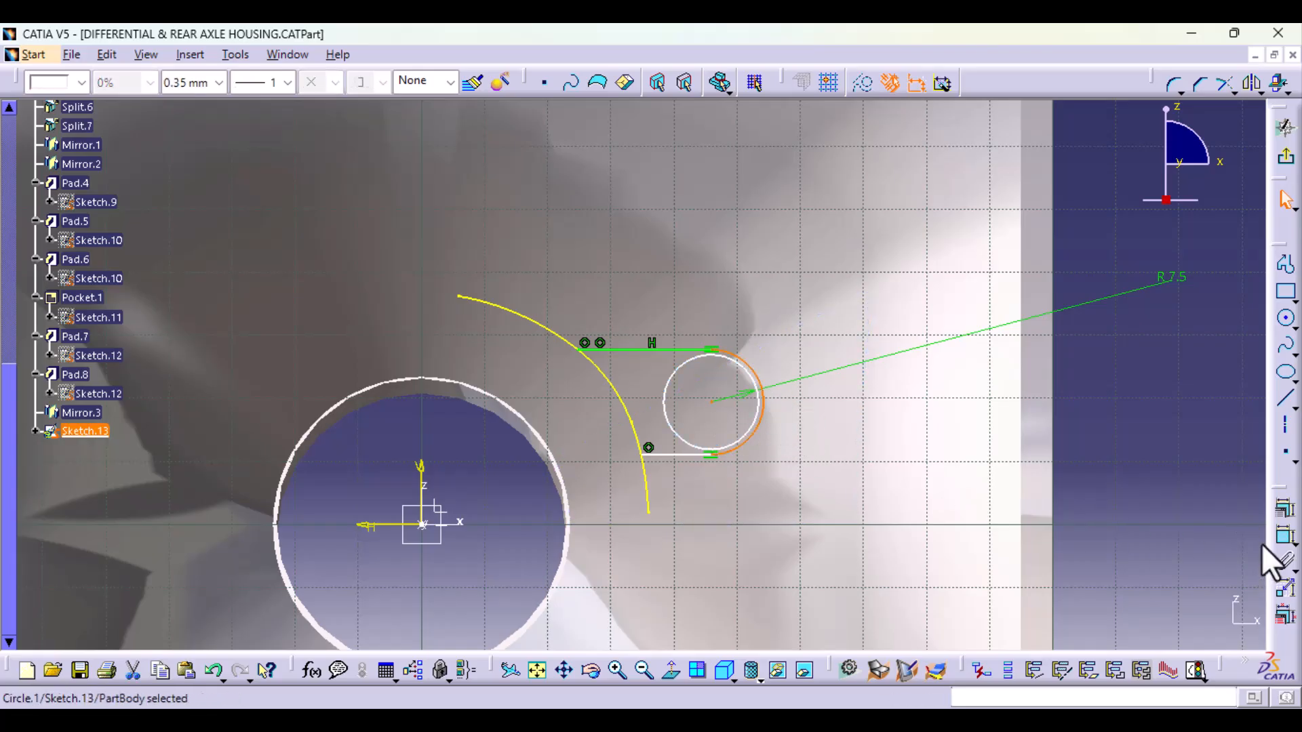
click(1285, 536)
click(1129, 407)
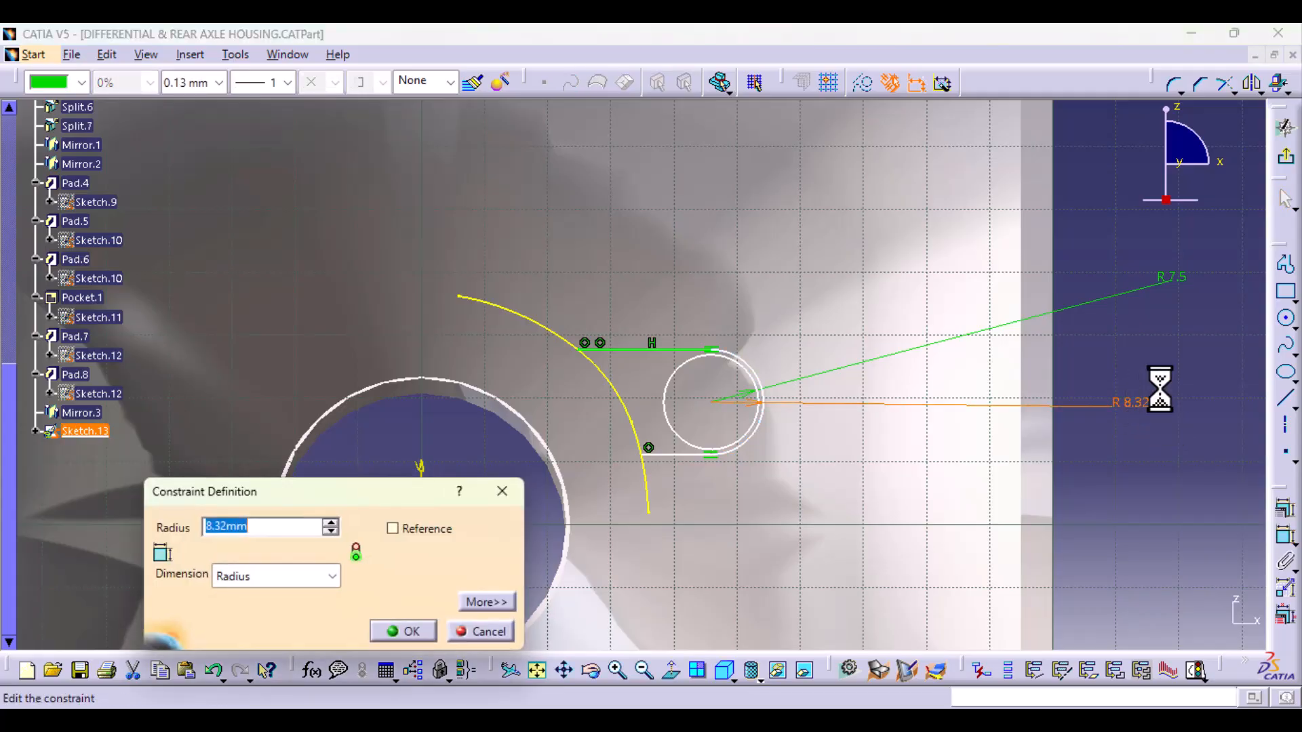
text(10)
key(Return)
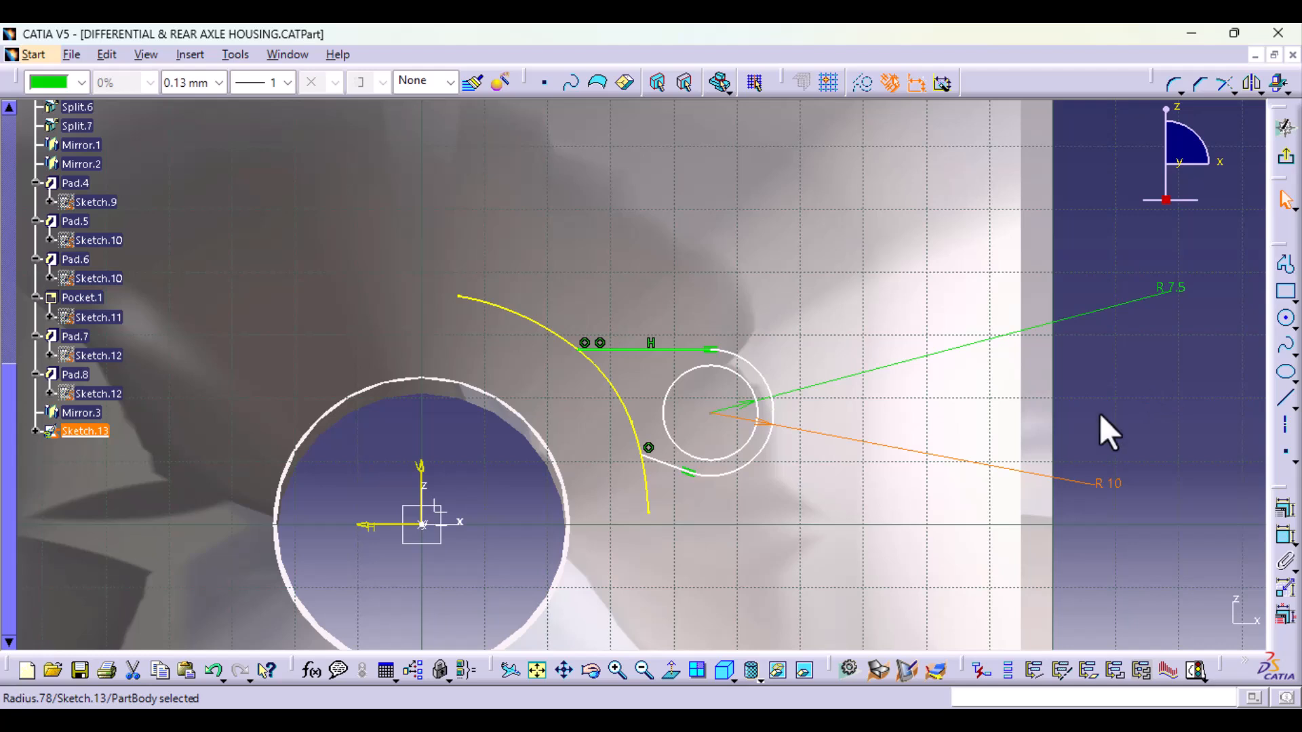
Step: Move the lower line's endpoint down along the section curve and constrain that line horizontal
click(646, 453)
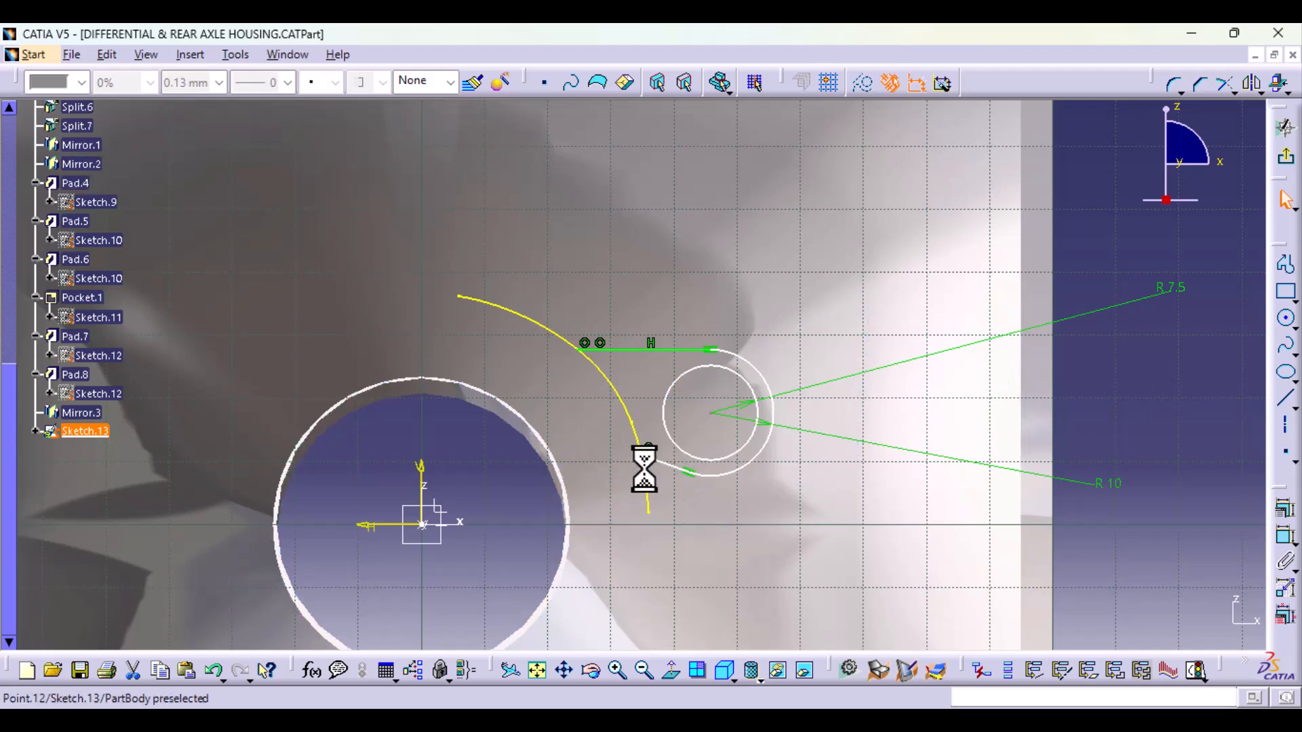
mouse_move(645, 467)
mouse_down()
mouse_move(651, 486)
mouse_move(651, 471)
mouse_up()
click(678, 475)
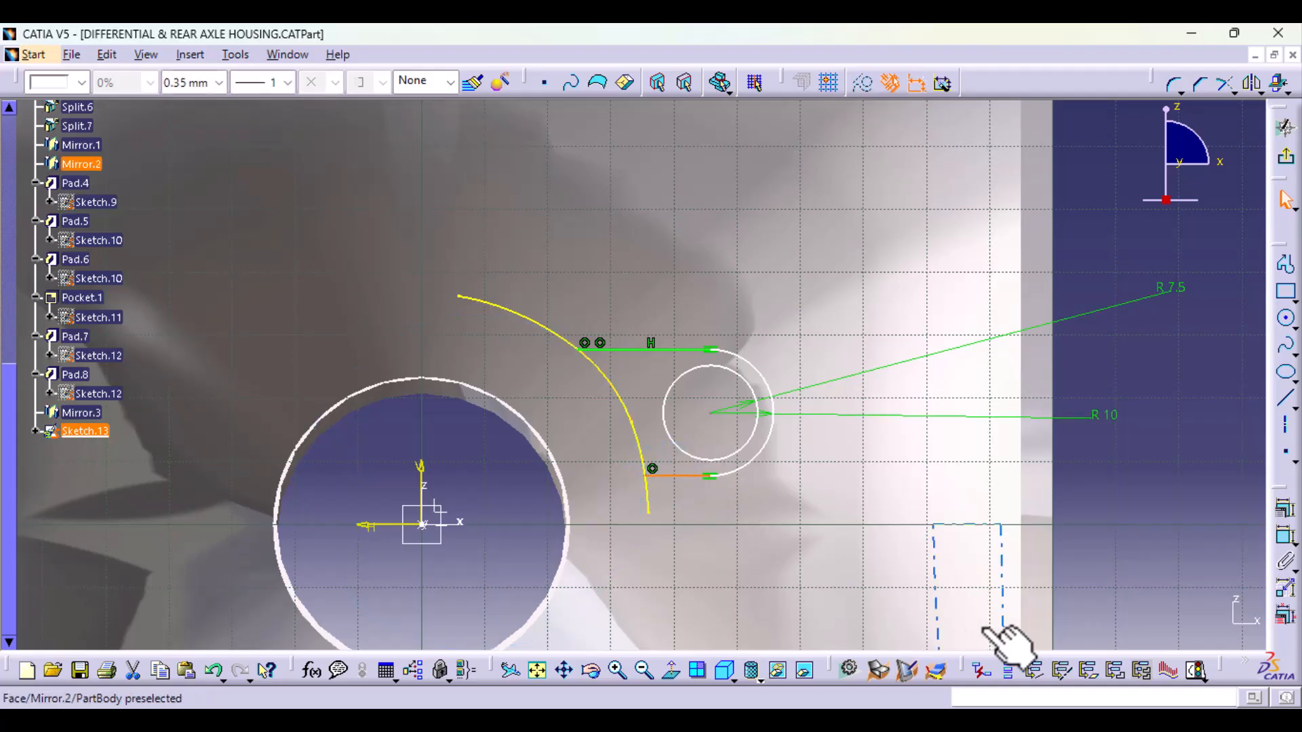
click(1285, 508)
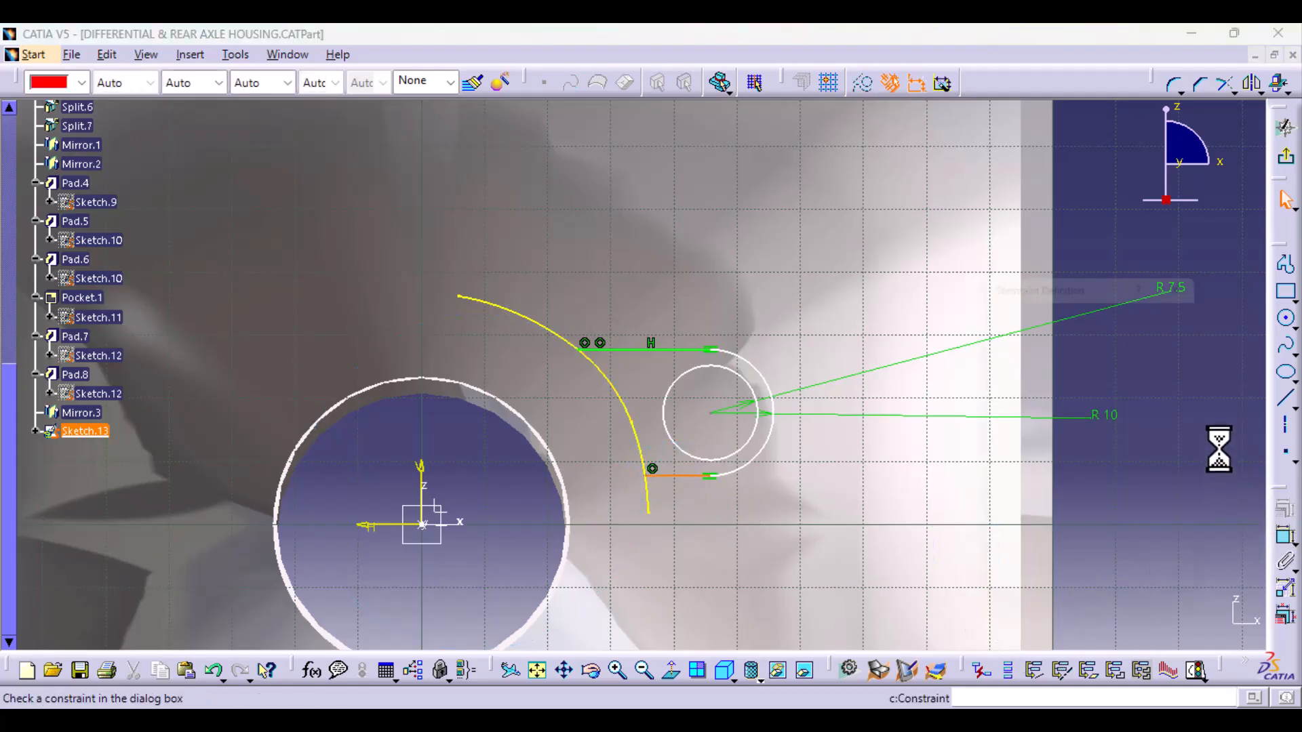
click(1151, 453)
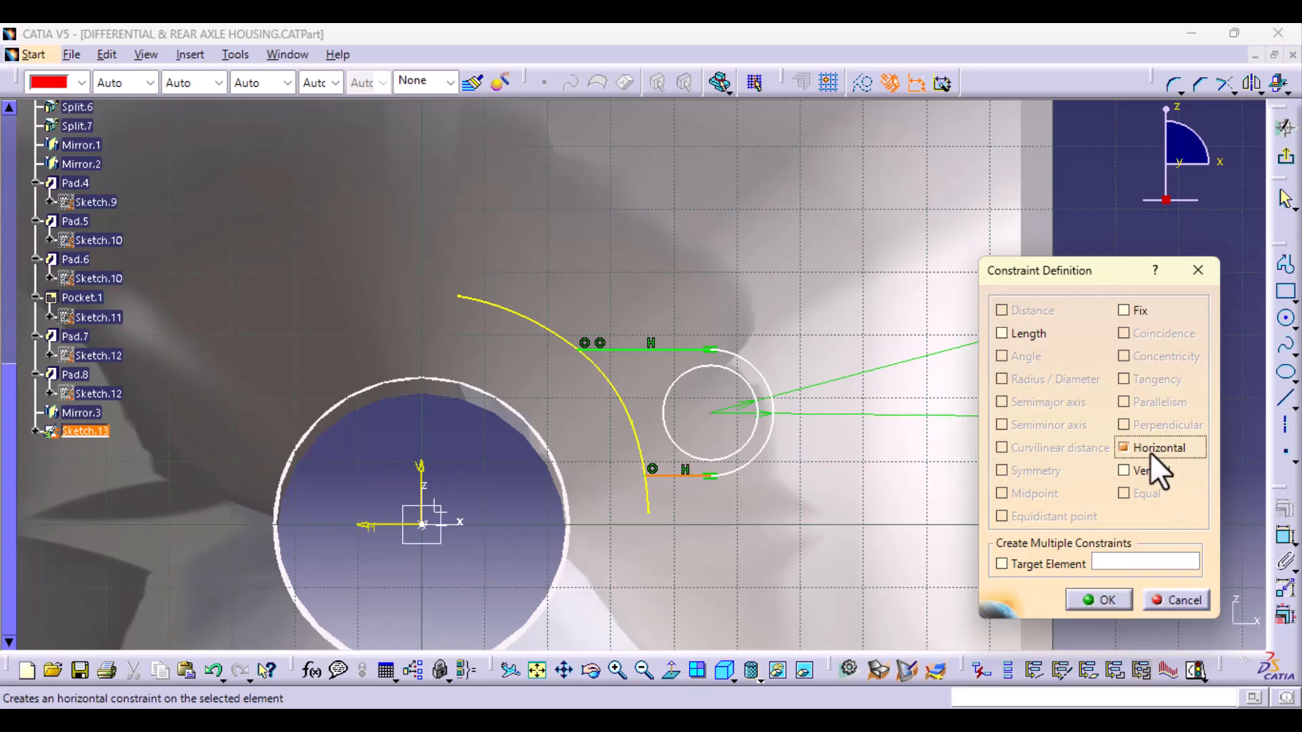
click(1103, 601)
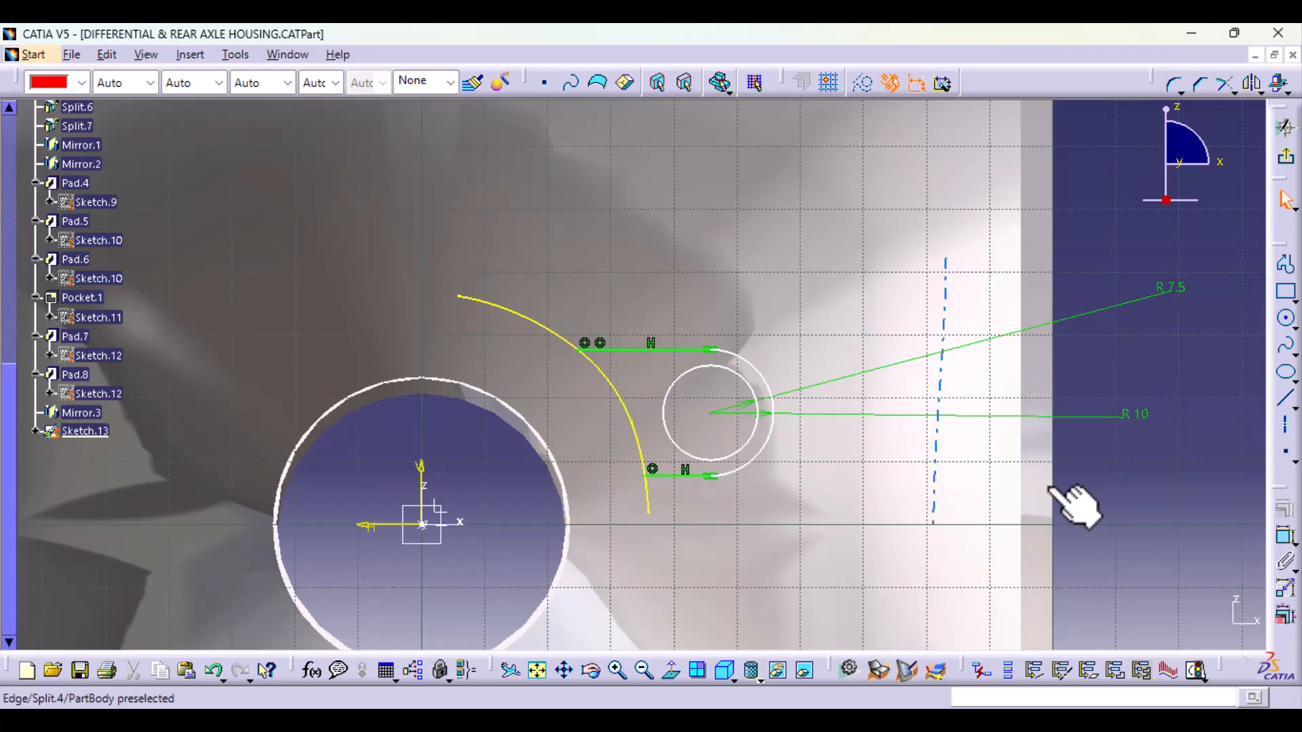
Step: Try to trim the section curve's middle segment at the start point of the lug's upper line
mouse_move(706, 538)
middle_down()
mouse_move(692, 442)
mouse_move(692, 546)
middle_up()
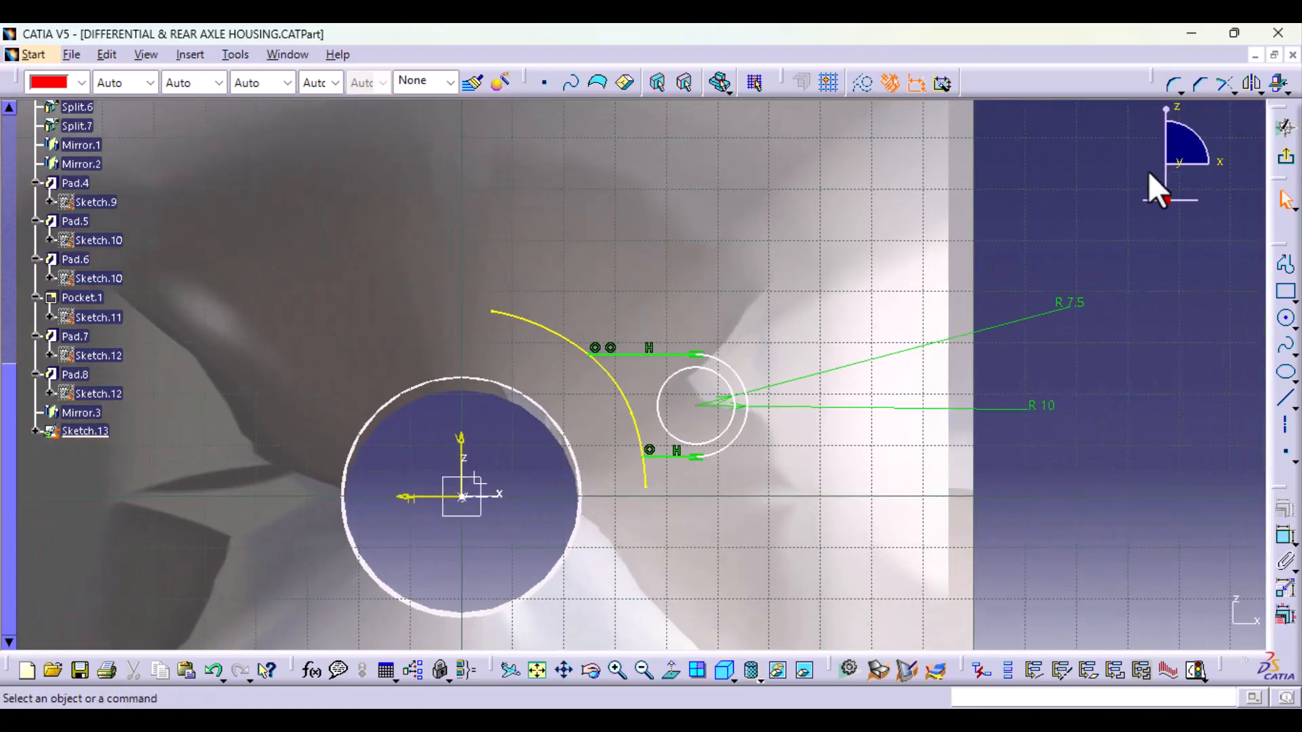
click(1223, 81)
middle_drag(692, 532, 645, 461)
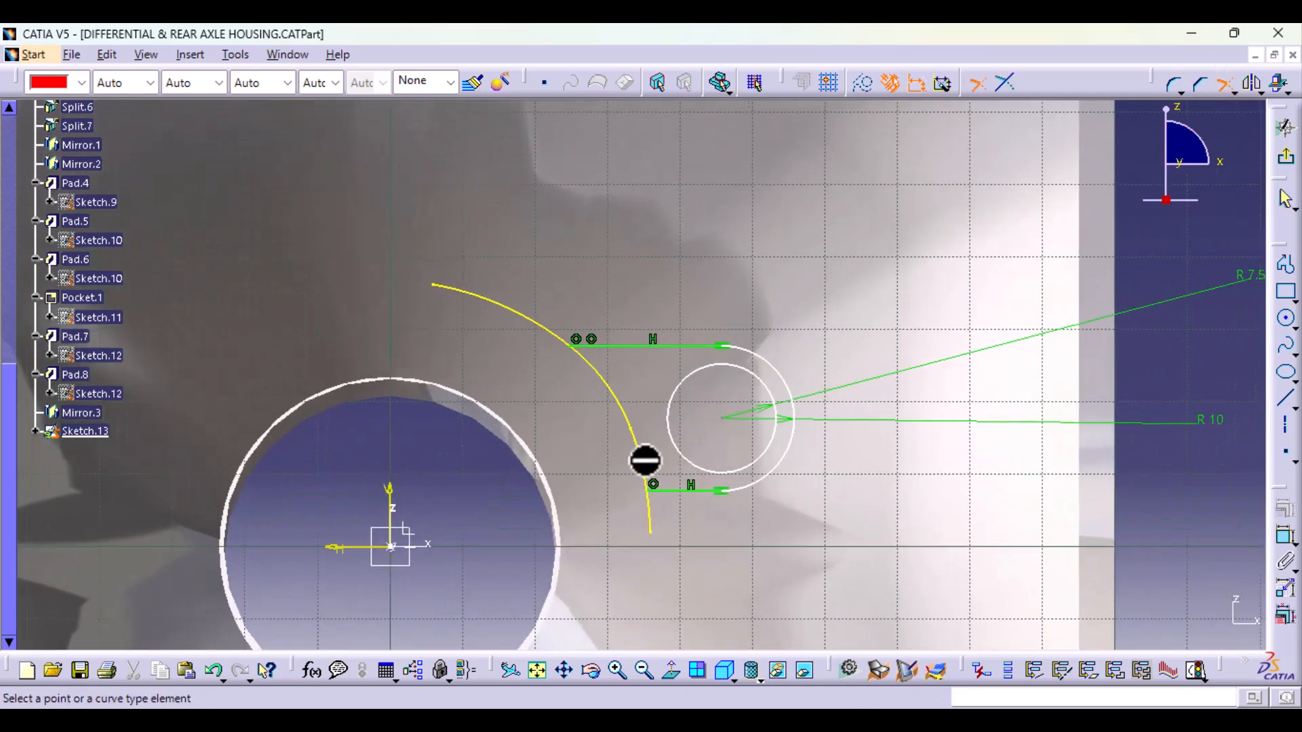
click(624, 402)
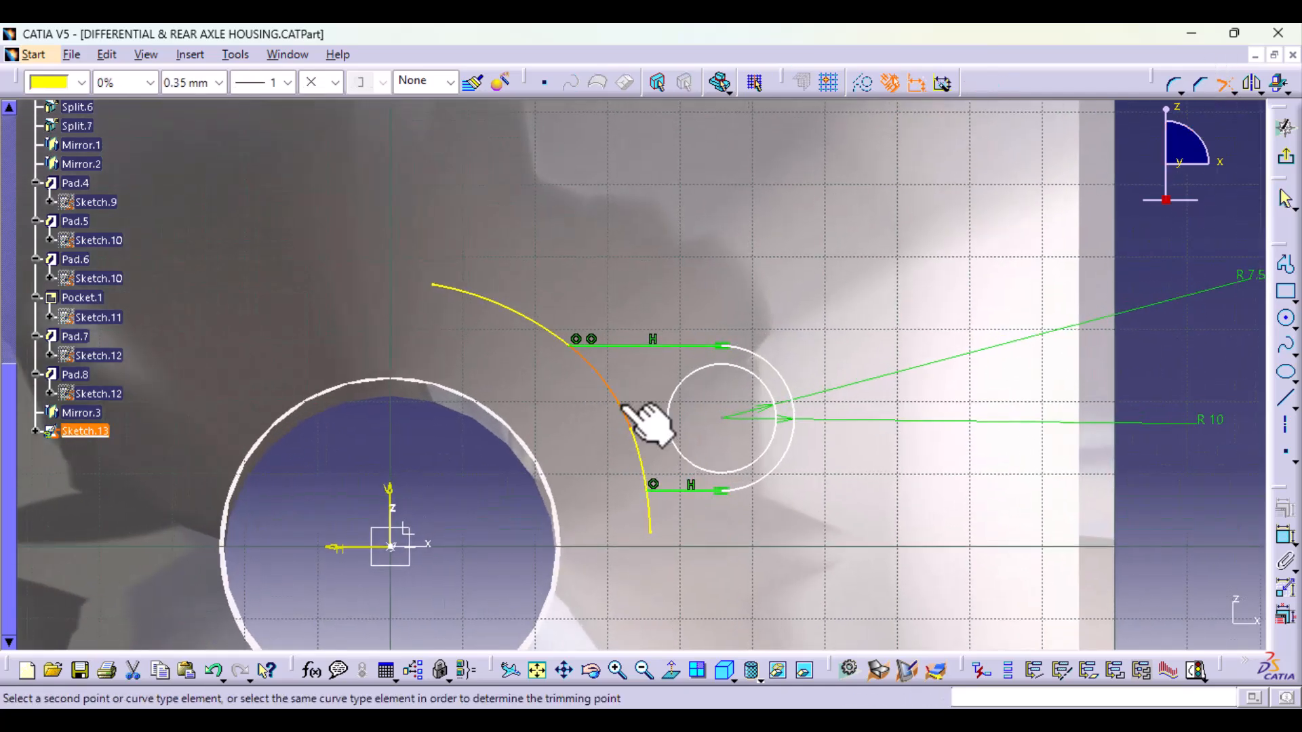
click(571, 345)
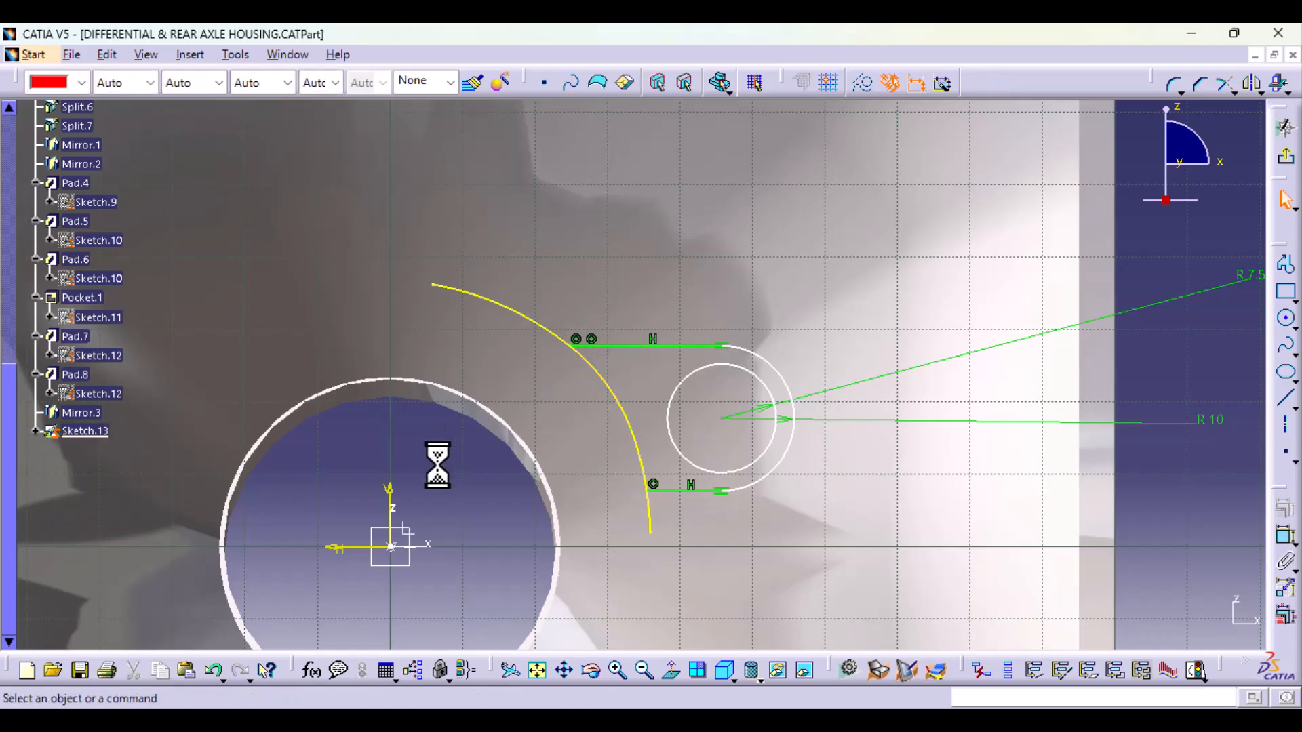
Step: Trim the section curve's middle segment at the lug's upper line and convert the segment above it to construction geometry
middle_drag(666, 480, 678, 424)
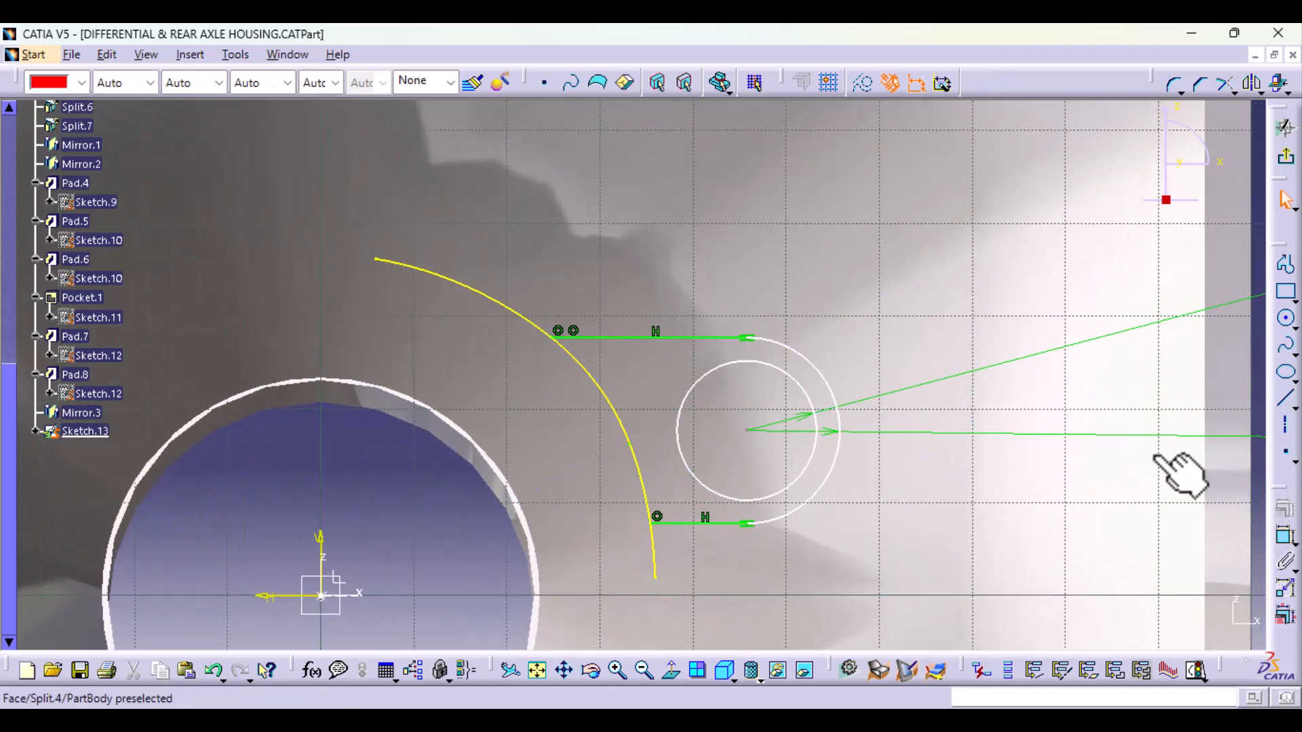
middle_drag(960, 419, 1046, 434)
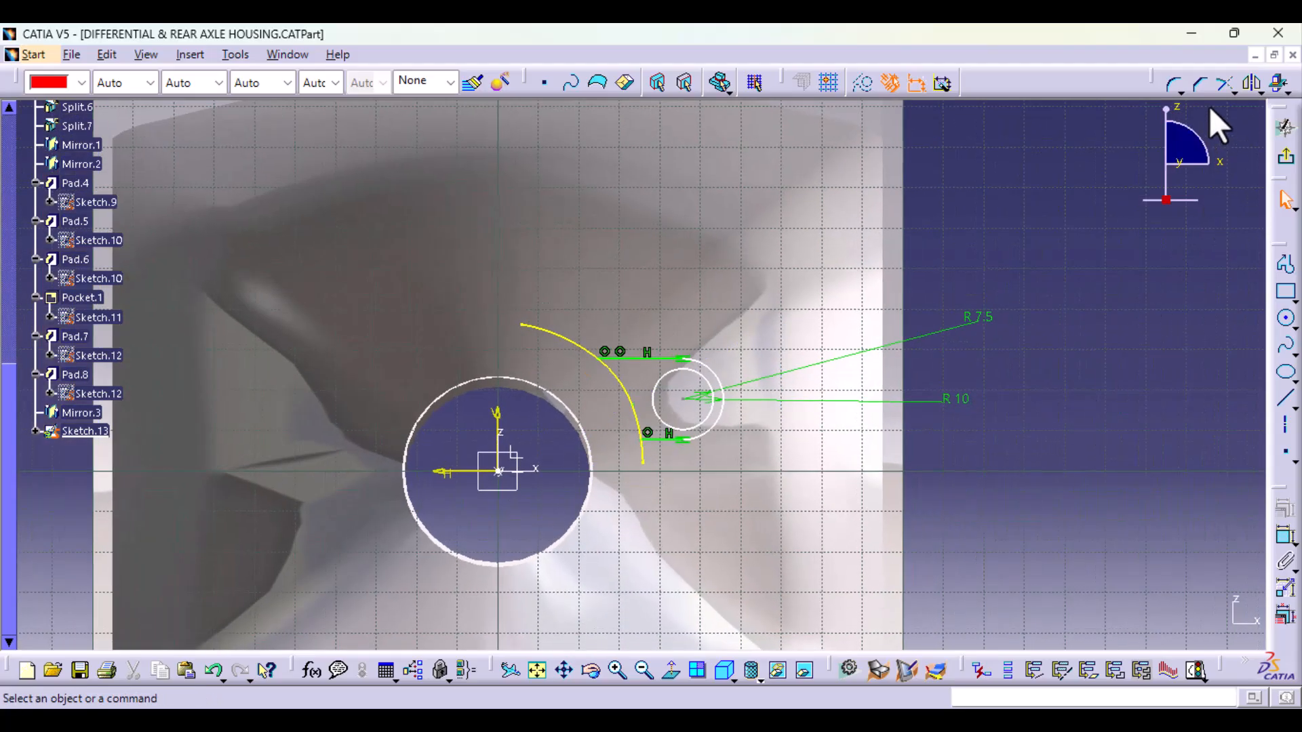
click(1218, 86)
middle_drag(645, 450, 662, 305)
click(590, 381)
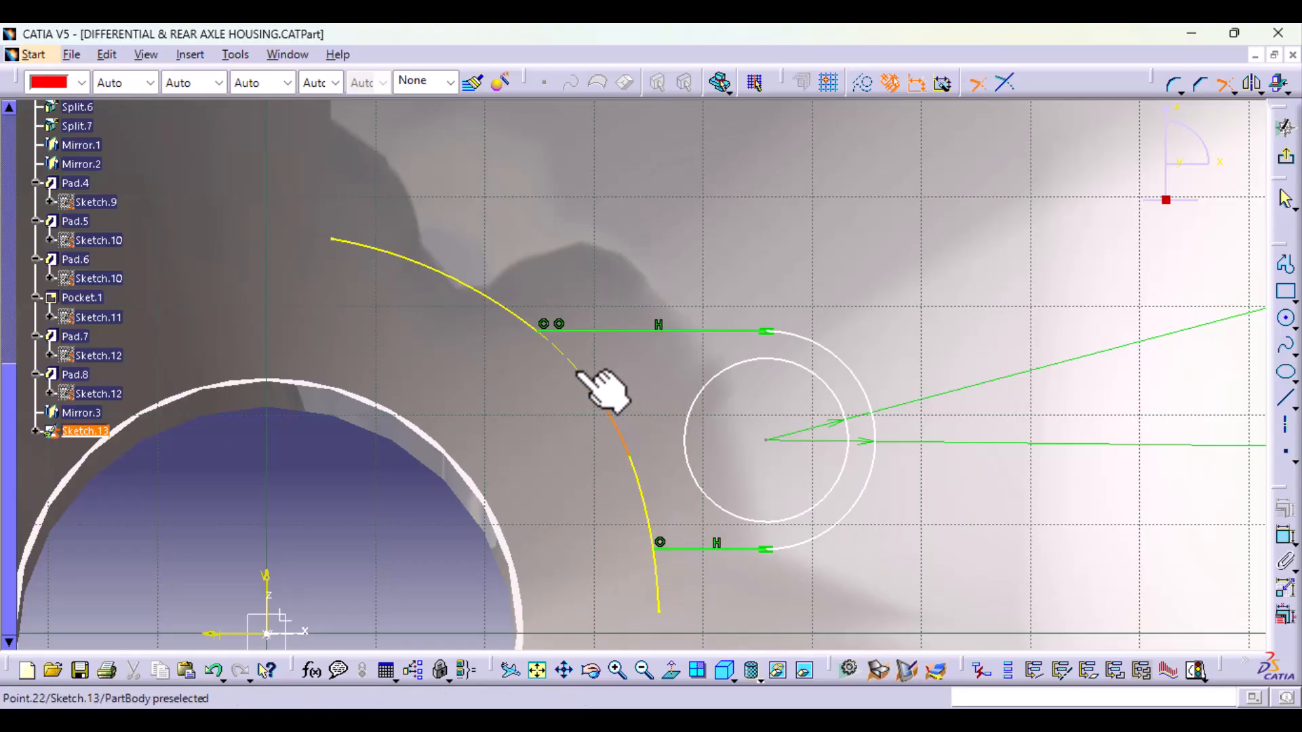
click(550, 329)
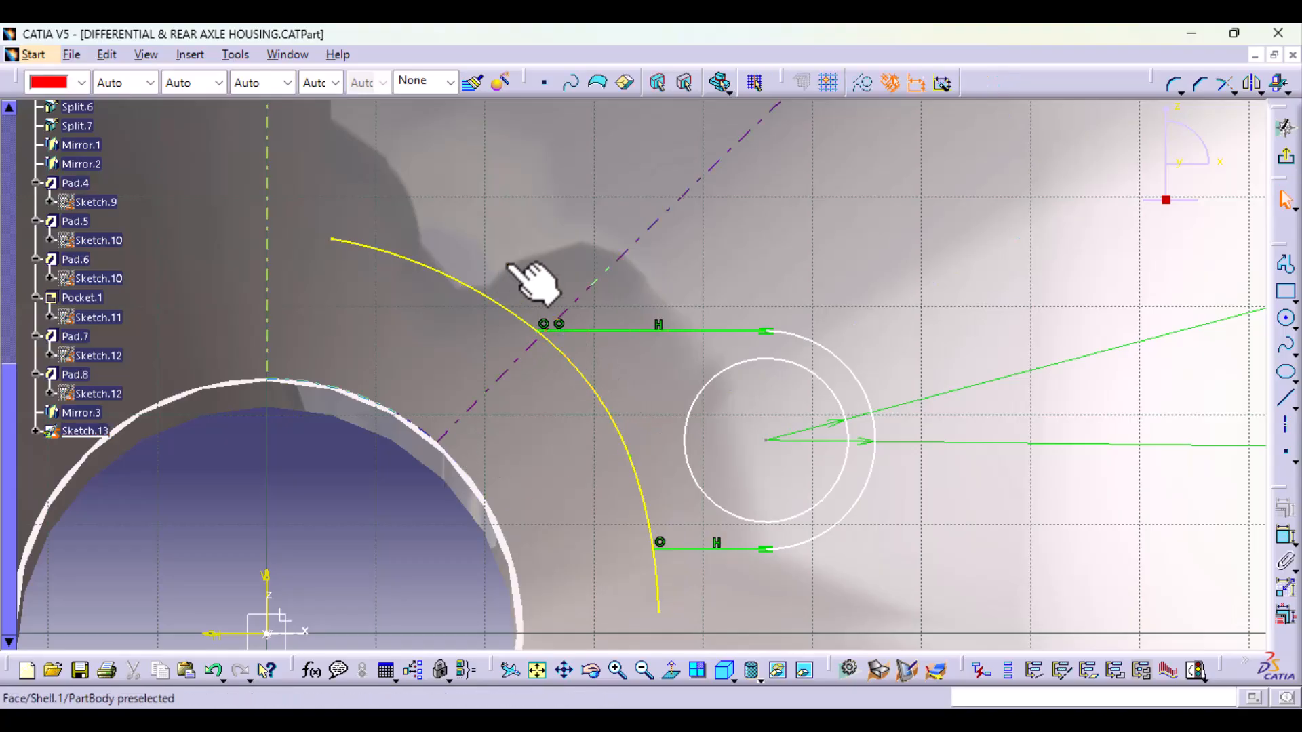
click(491, 299)
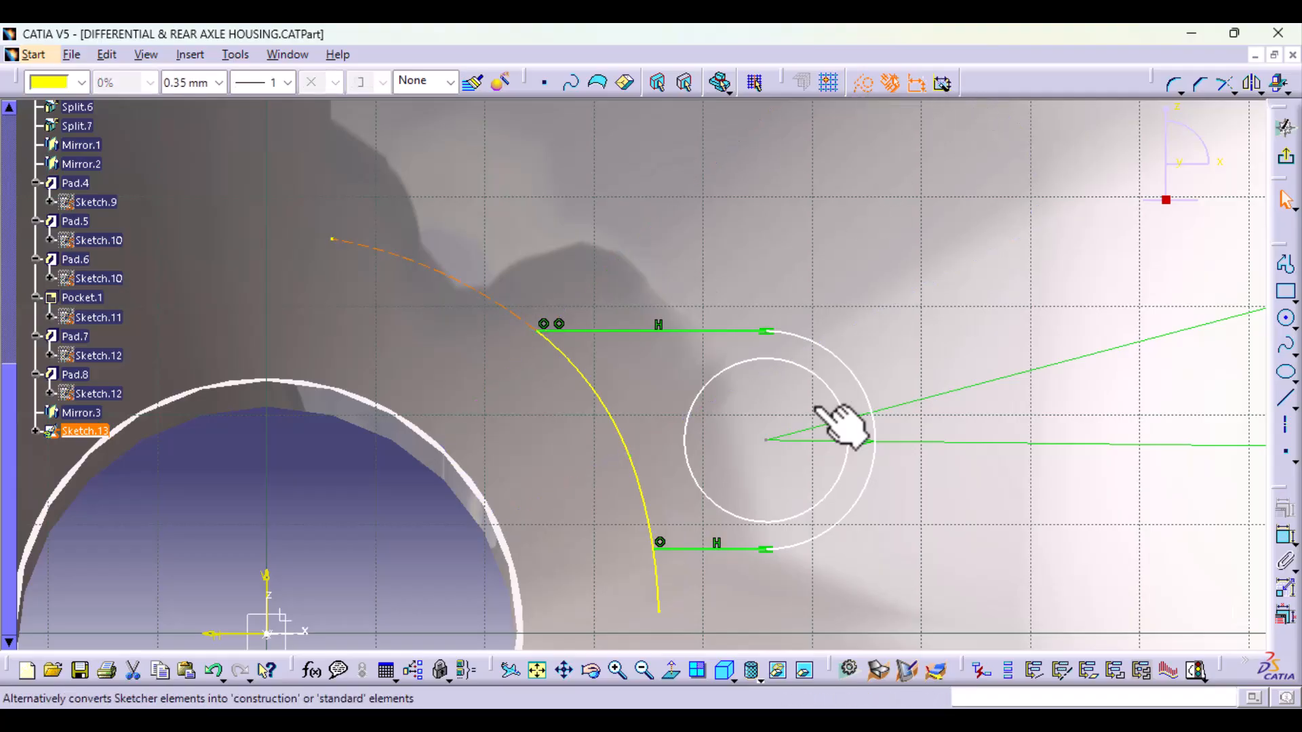
Step: Try to trim the section curve's lower segment at the lug's lower line, and undo the attempt
middle_drag(842, 521, 883, 384)
click(1225, 84)
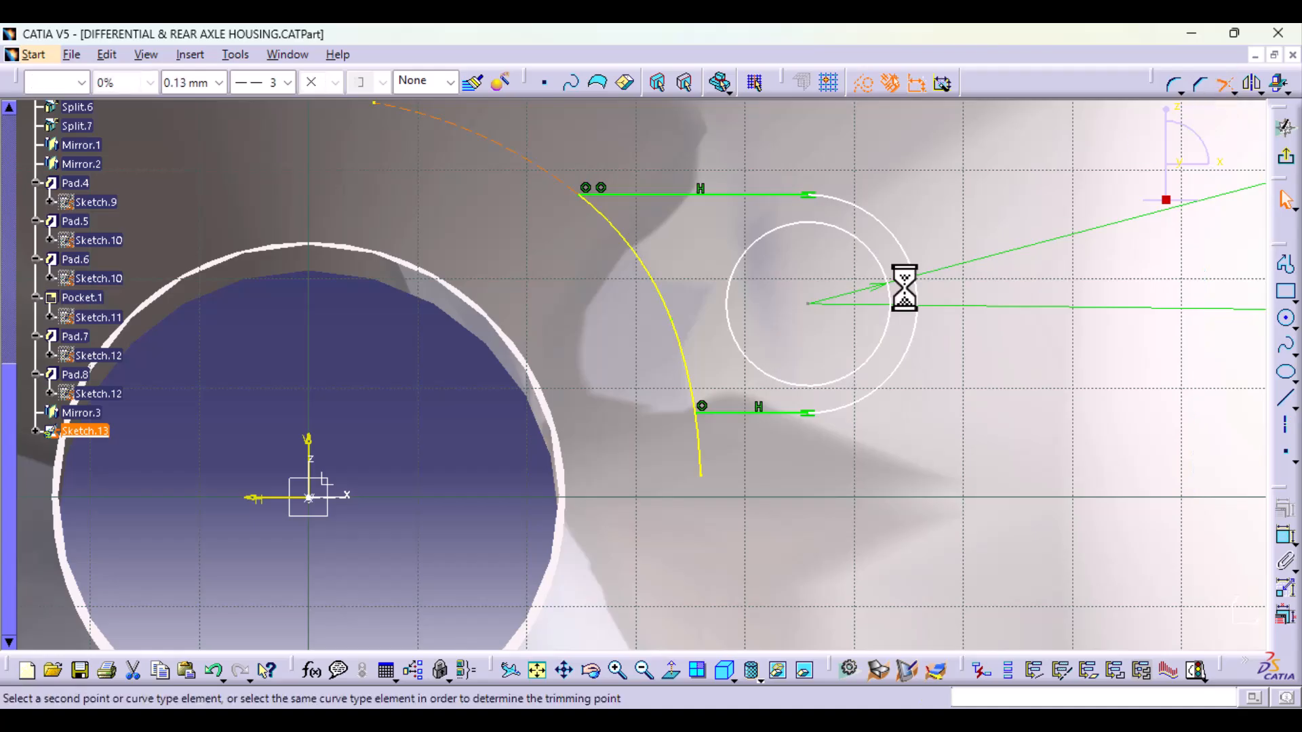
click(693, 385)
click(689, 368)
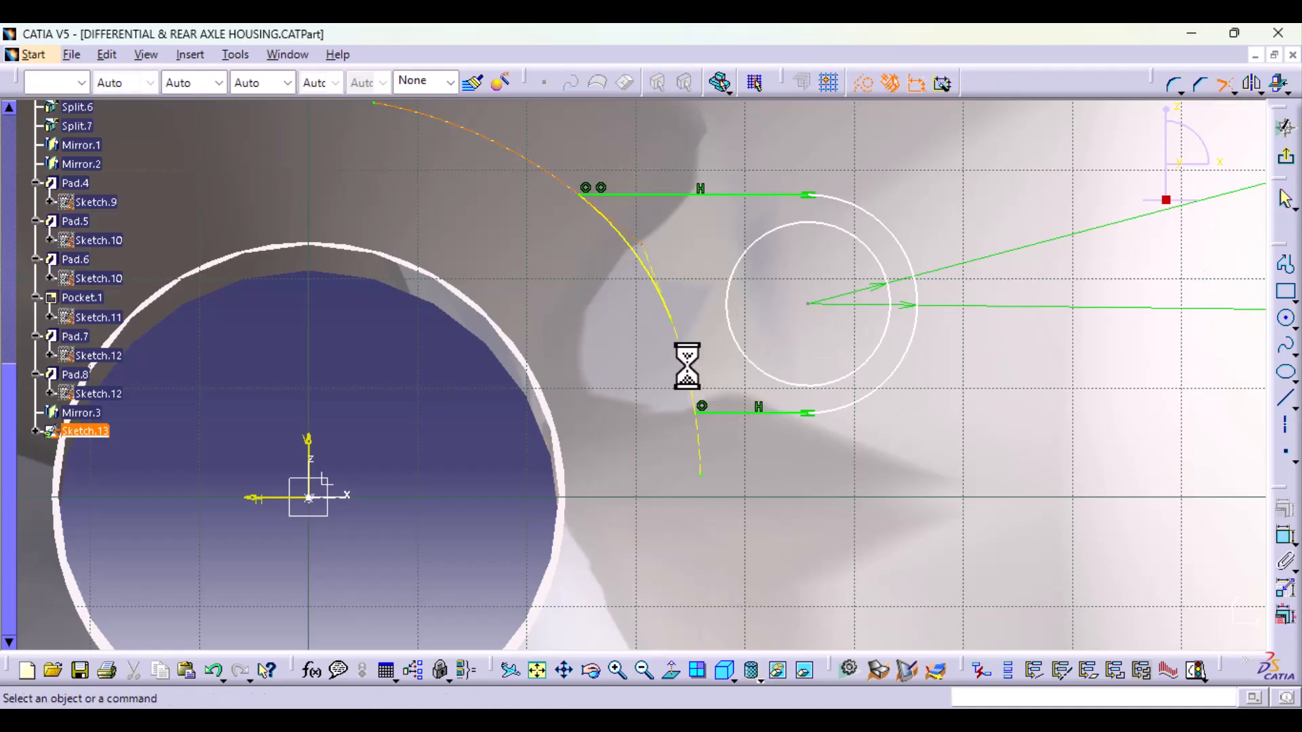
click(699, 407)
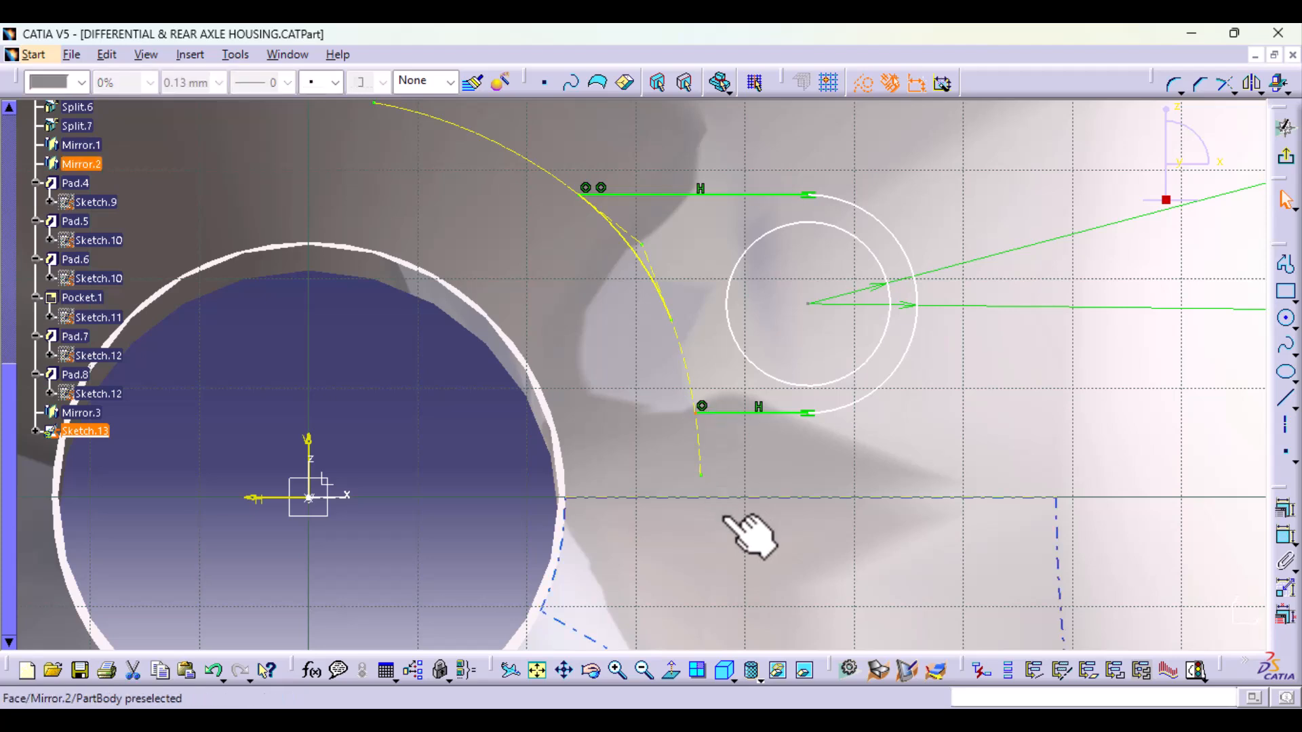
click(214, 676)
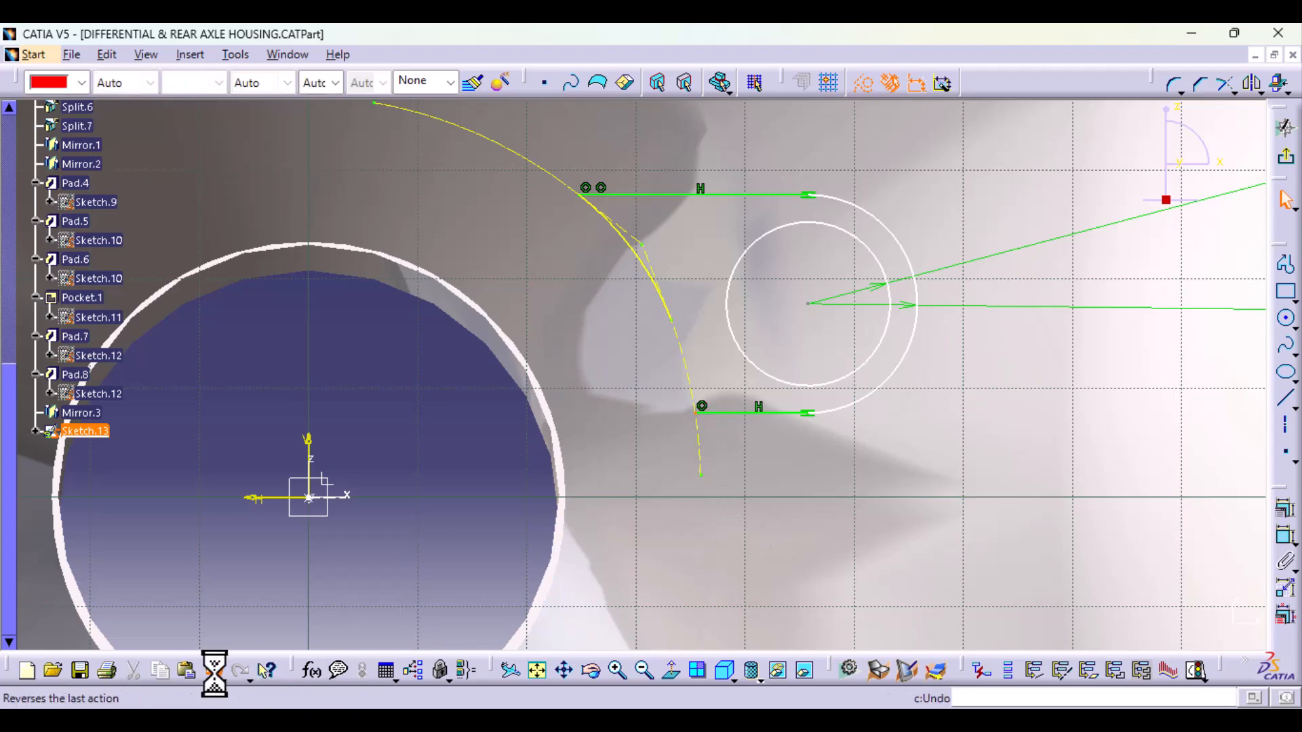
click(209, 670)
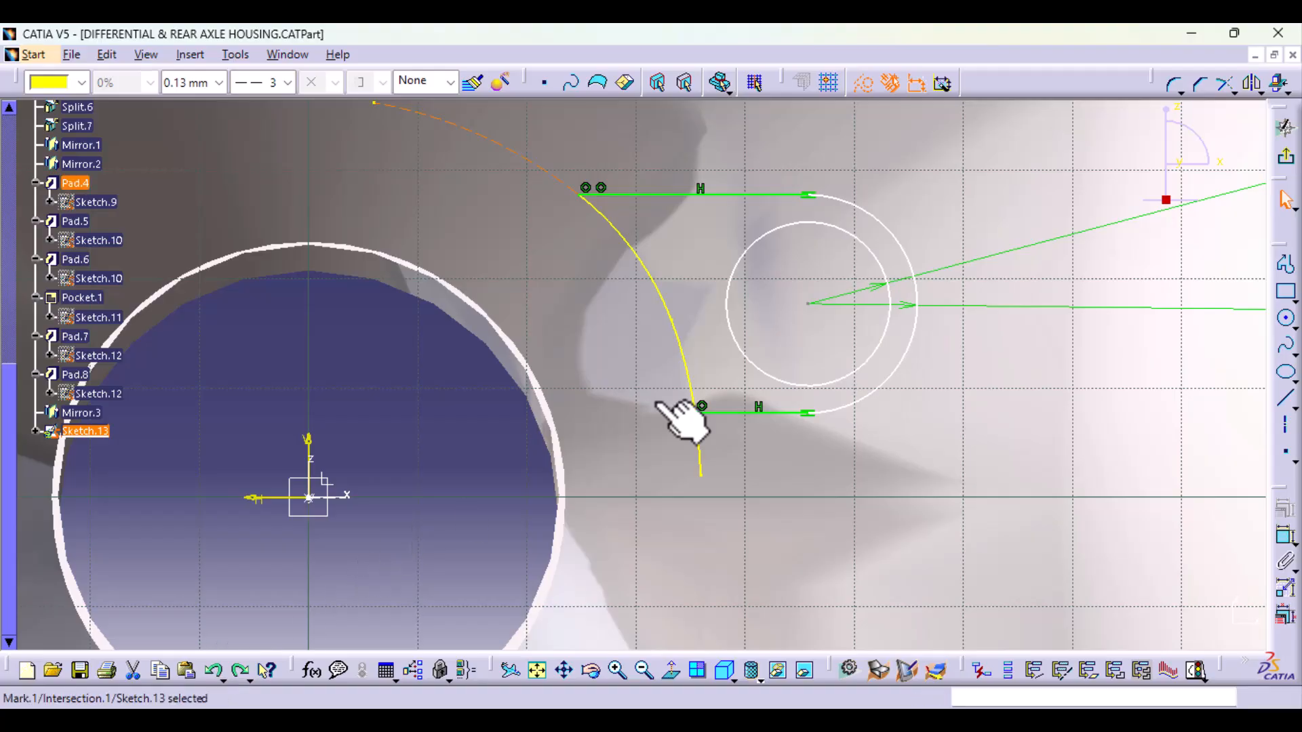
click(434, 484)
Step: Try to trim the section curve at the left end of the lug's lower line, and undo the trim
click(1224, 84)
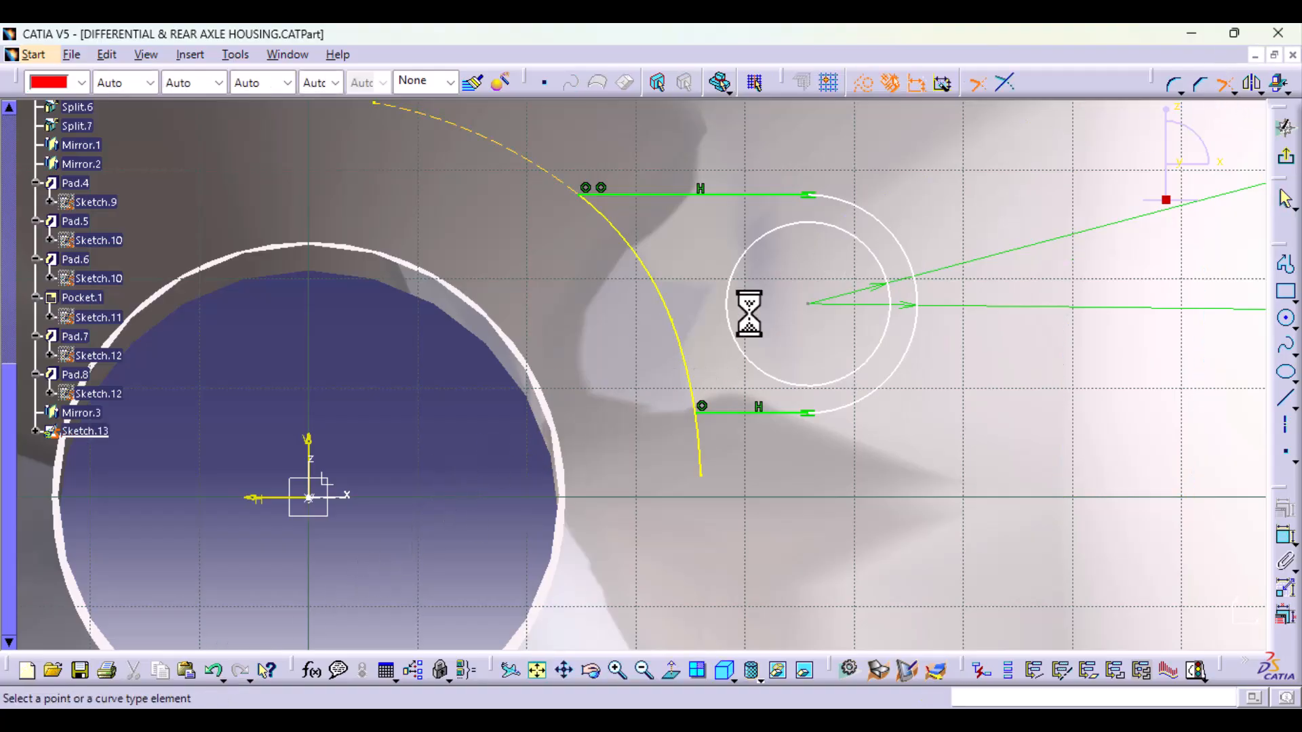
click(687, 353)
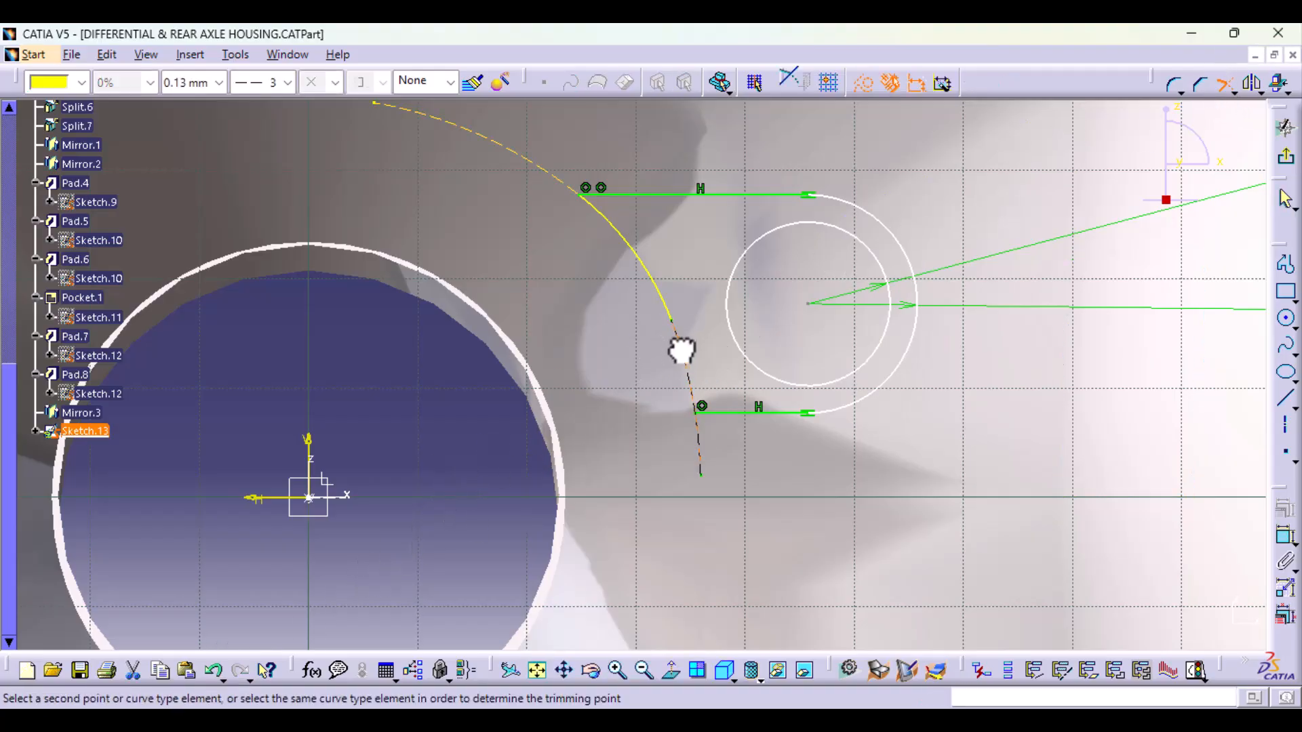
click(697, 415)
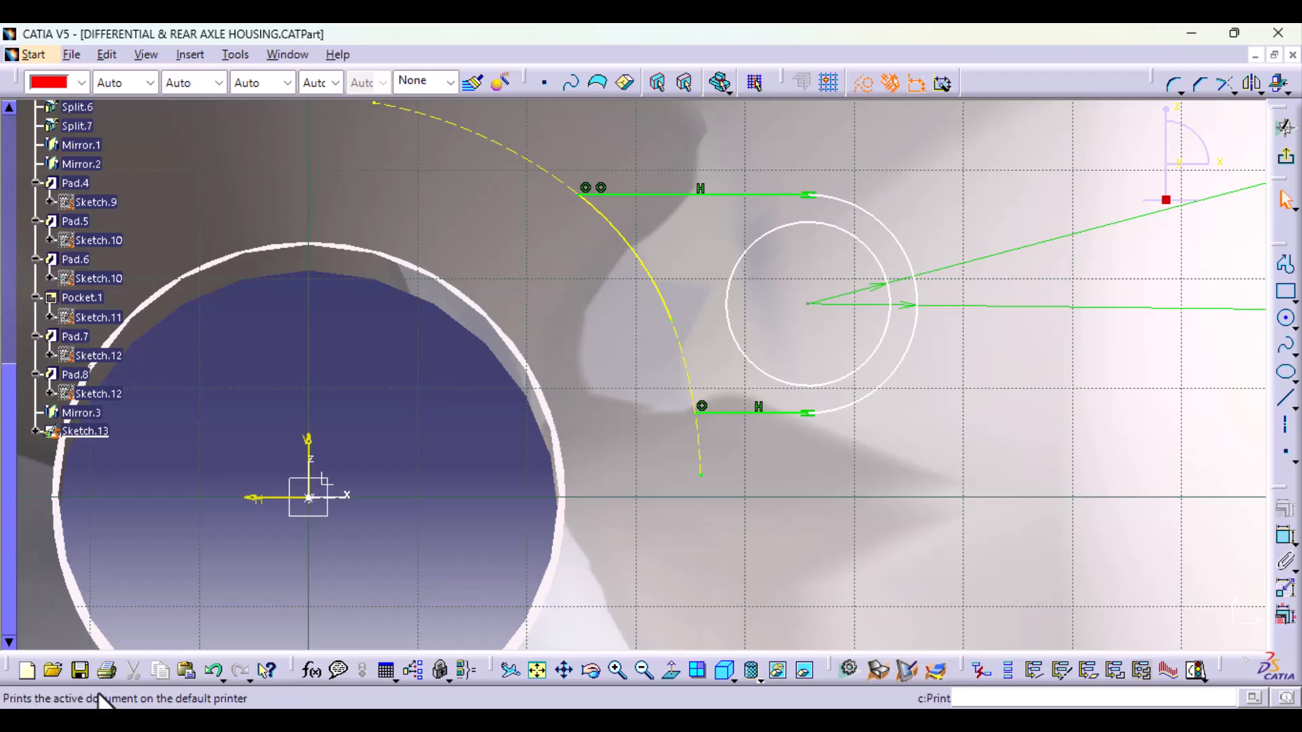
click(215, 670)
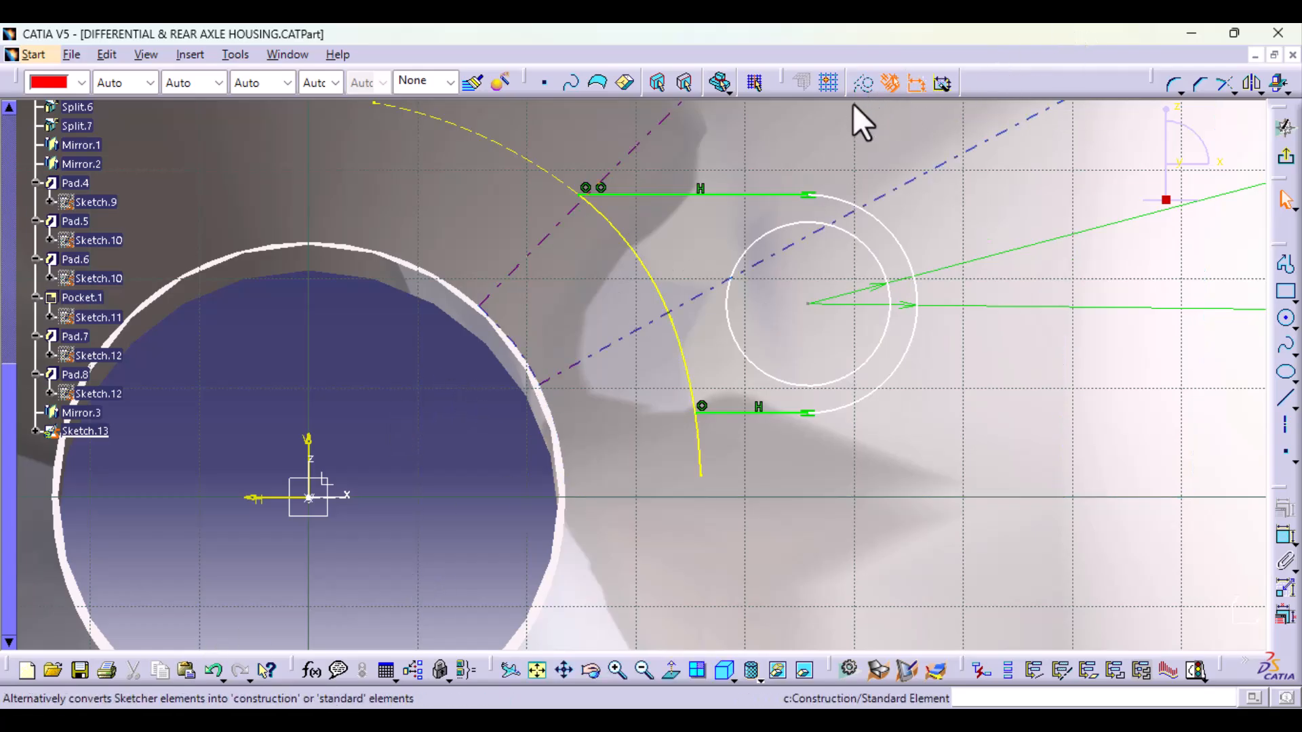
Step: Trim the section curve at the lug's lower line, keeping the segment between the two horizontal lines as standard geometry
click(1225, 83)
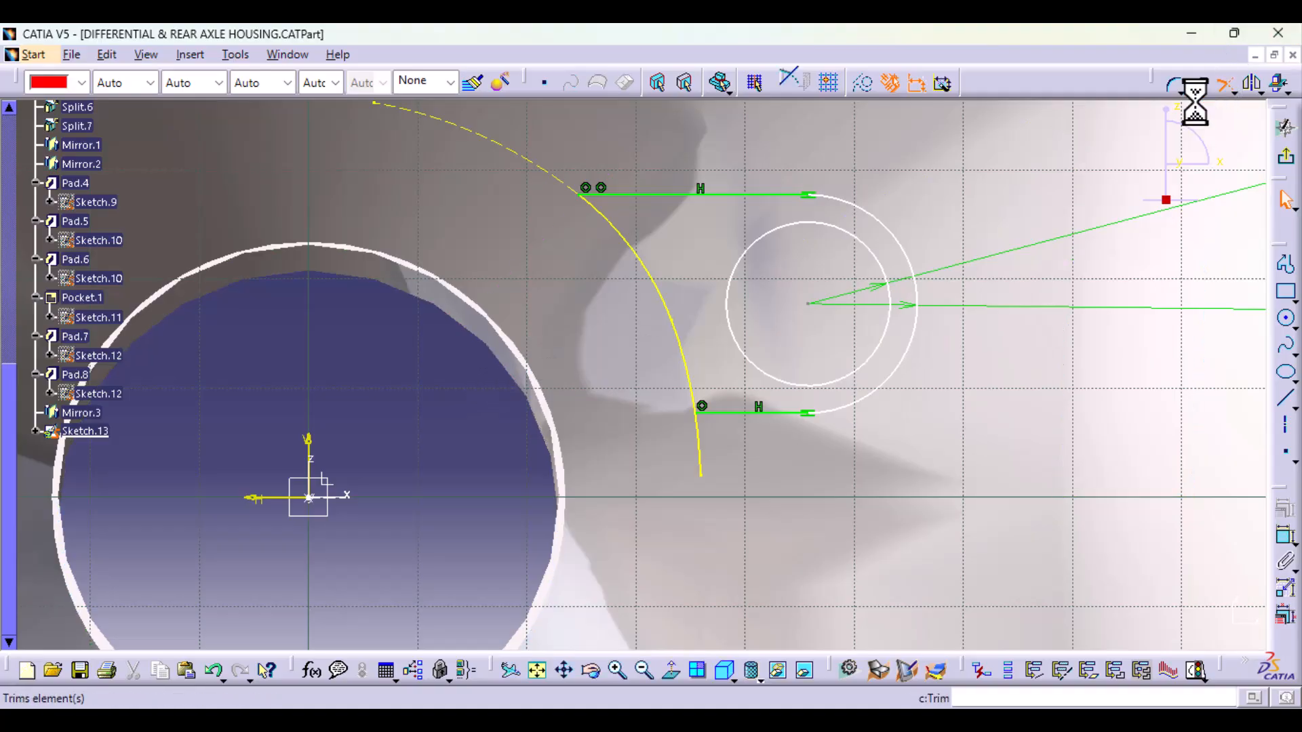
click(686, 343)
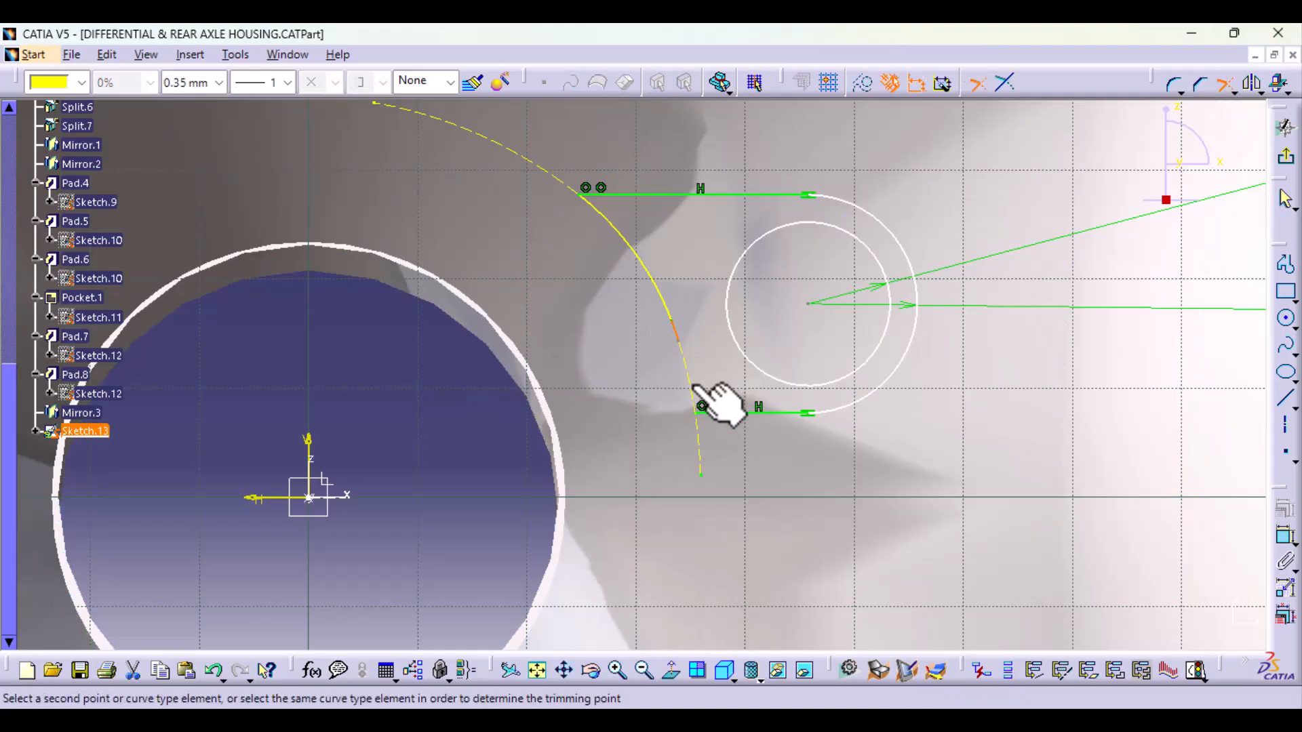
click(698, 415)
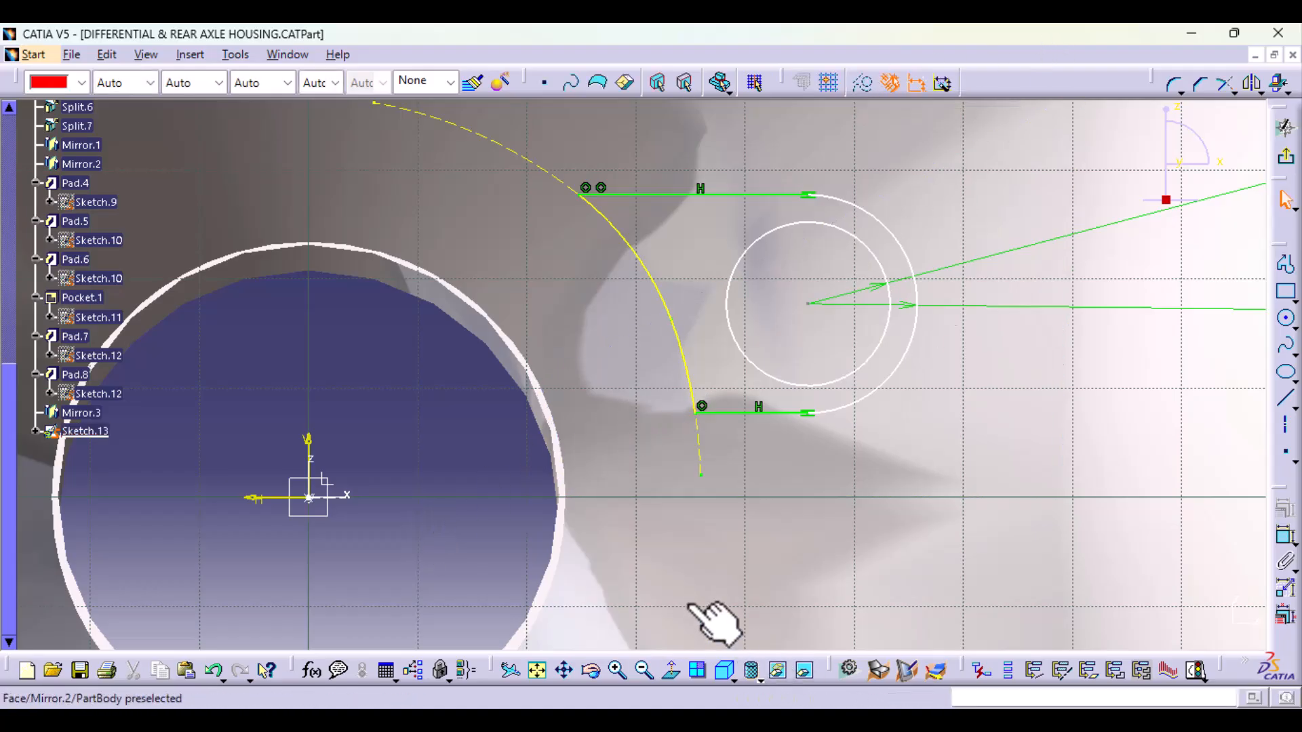
middle_drag(942, 324, 1000, 359)
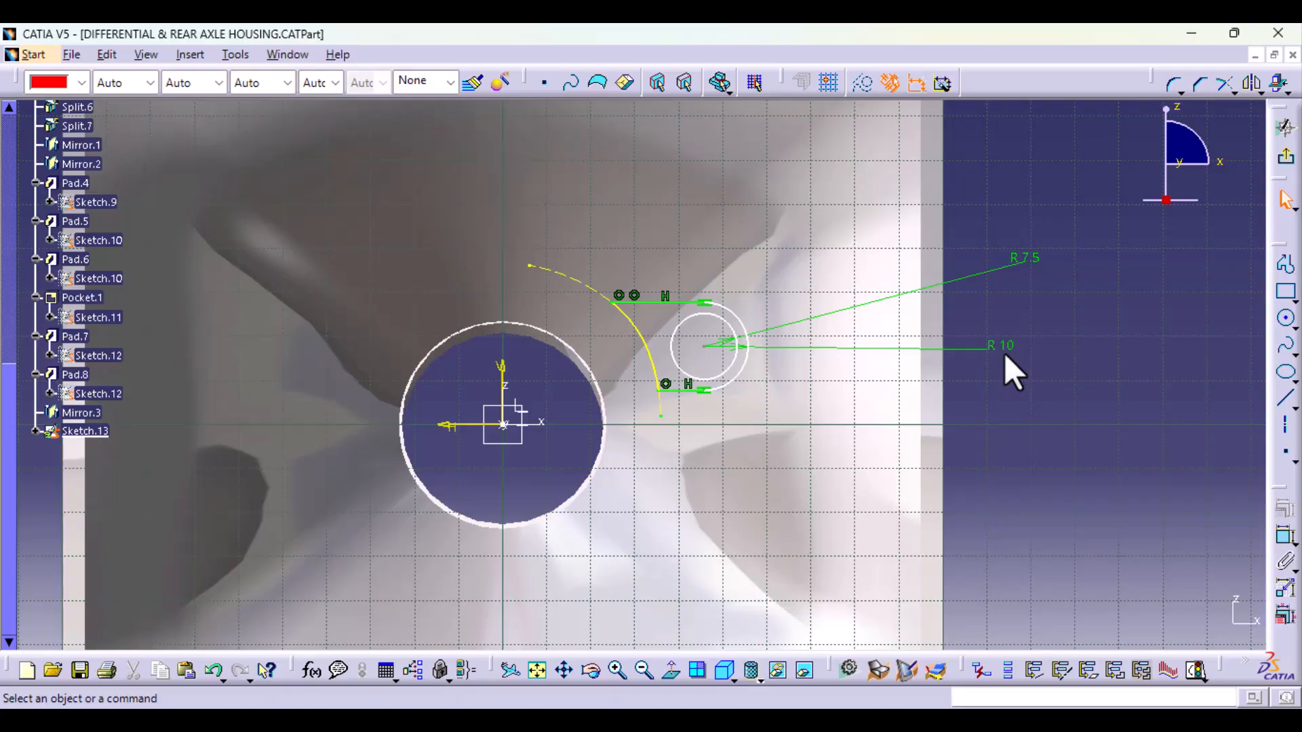
mouse_move(1024, 169)
middle_down()
mouse_move(936, 238)
mouse_move(739, 291)
mouse_move(735, 328)
mouse_move(851, 276)
mouse_move(816, 302)
mouse_move(841, 293)
mouse_move(834, 282)
mouse_move(849, 291)
mouse_move(825, 538)
middle_up()
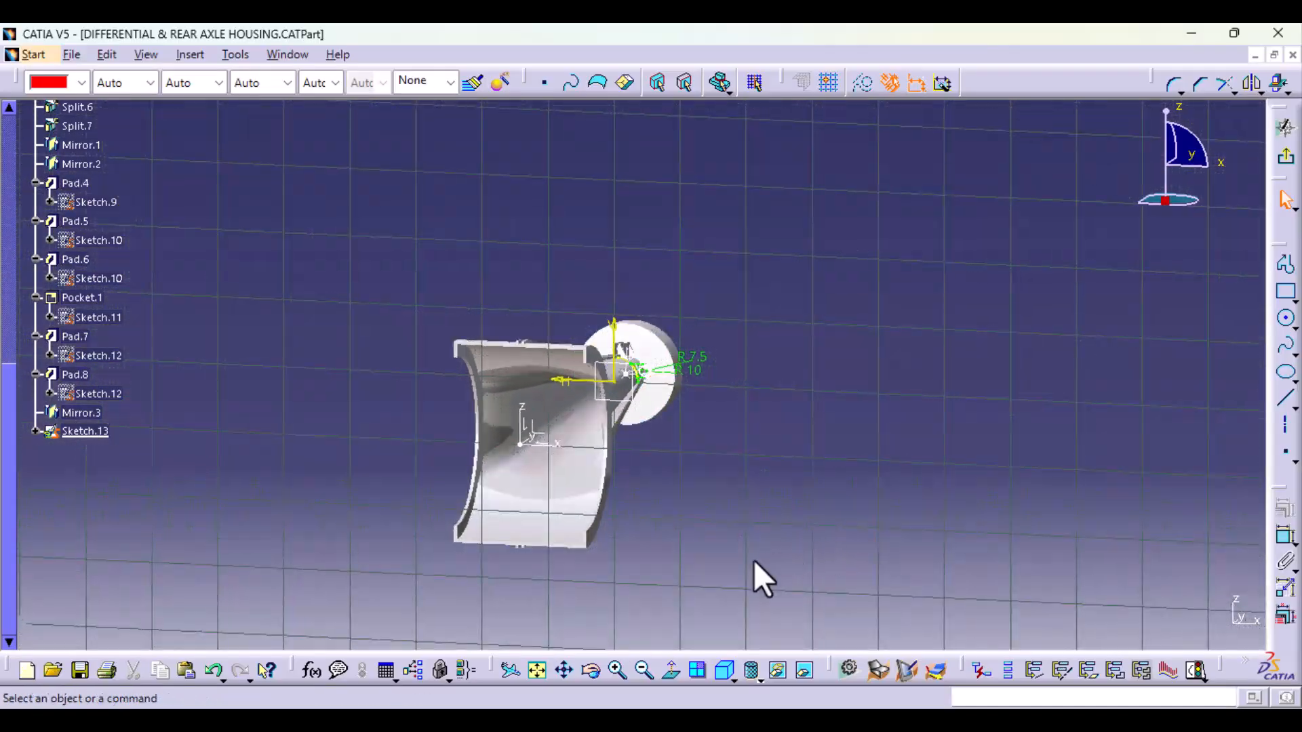
middle_drag(581, 538, 678, 613)
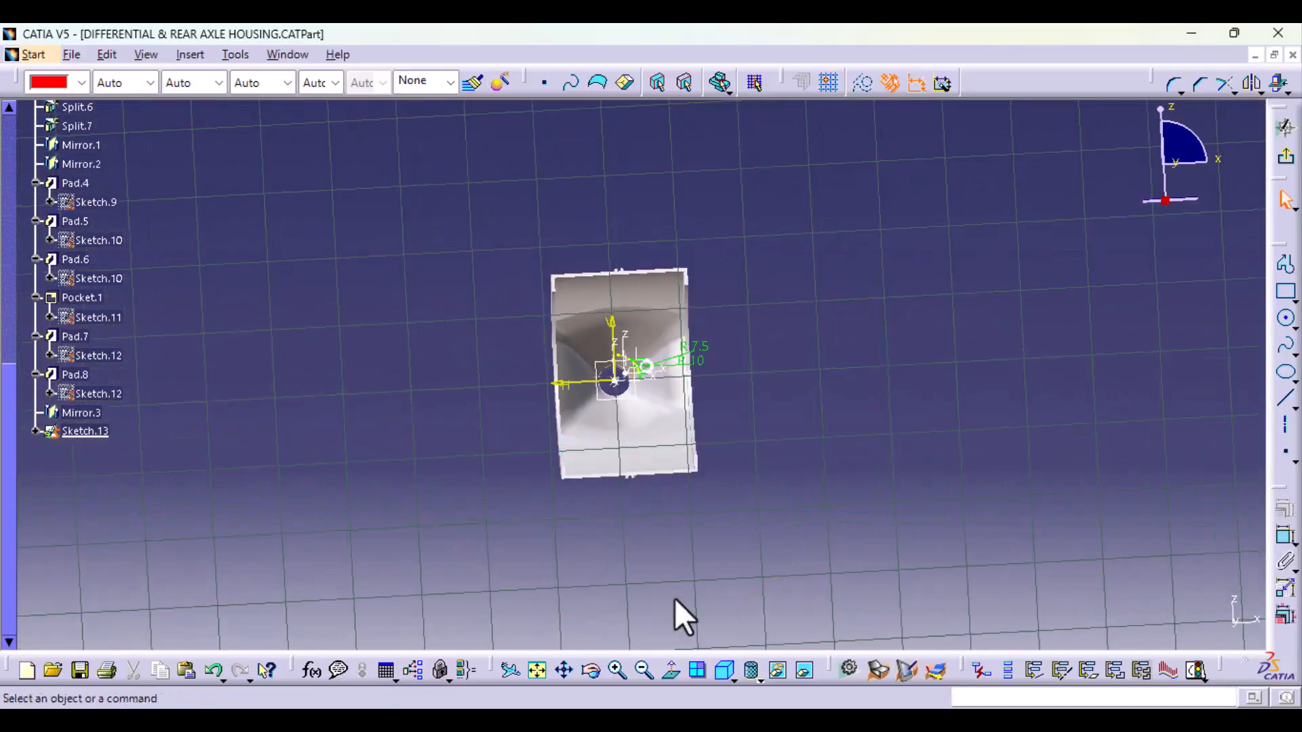
click(663, 673)
mouse_move(670, 525)
middle_down()
mouse_move(686, 414)
mouse_move(762, 314)
middle_up()
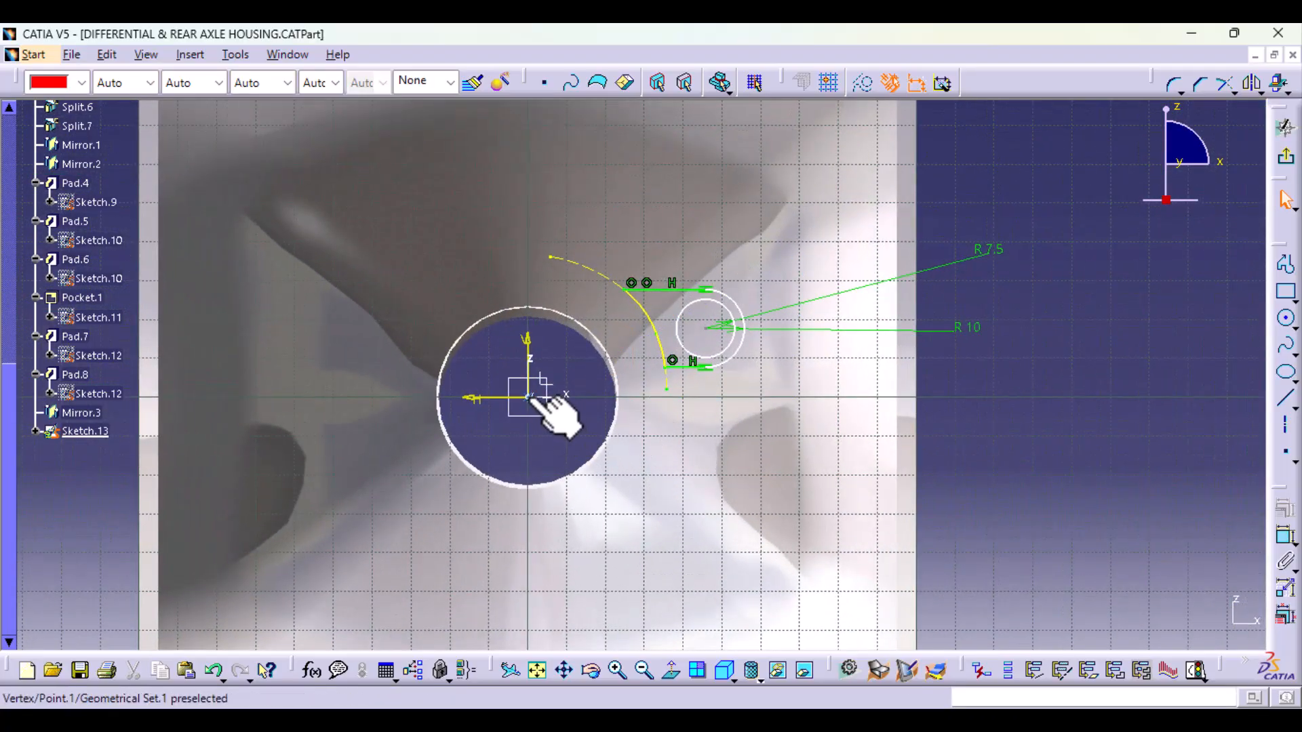
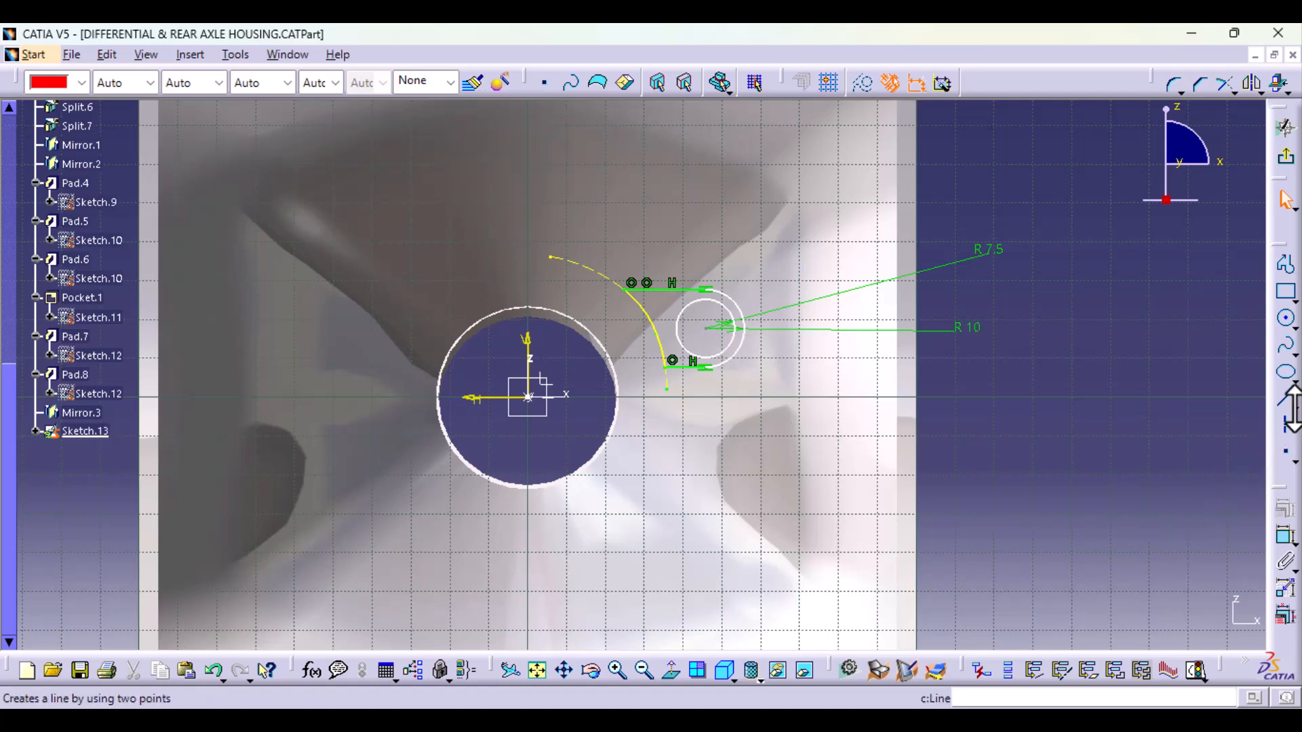
Step: Constrain the lug's hole centre to a horizontal distance of 45 mm from the vertical axis and exit the sketch
click(1283, 536)
middle_drag(573, 520, 581, 459)
click(477, 378)
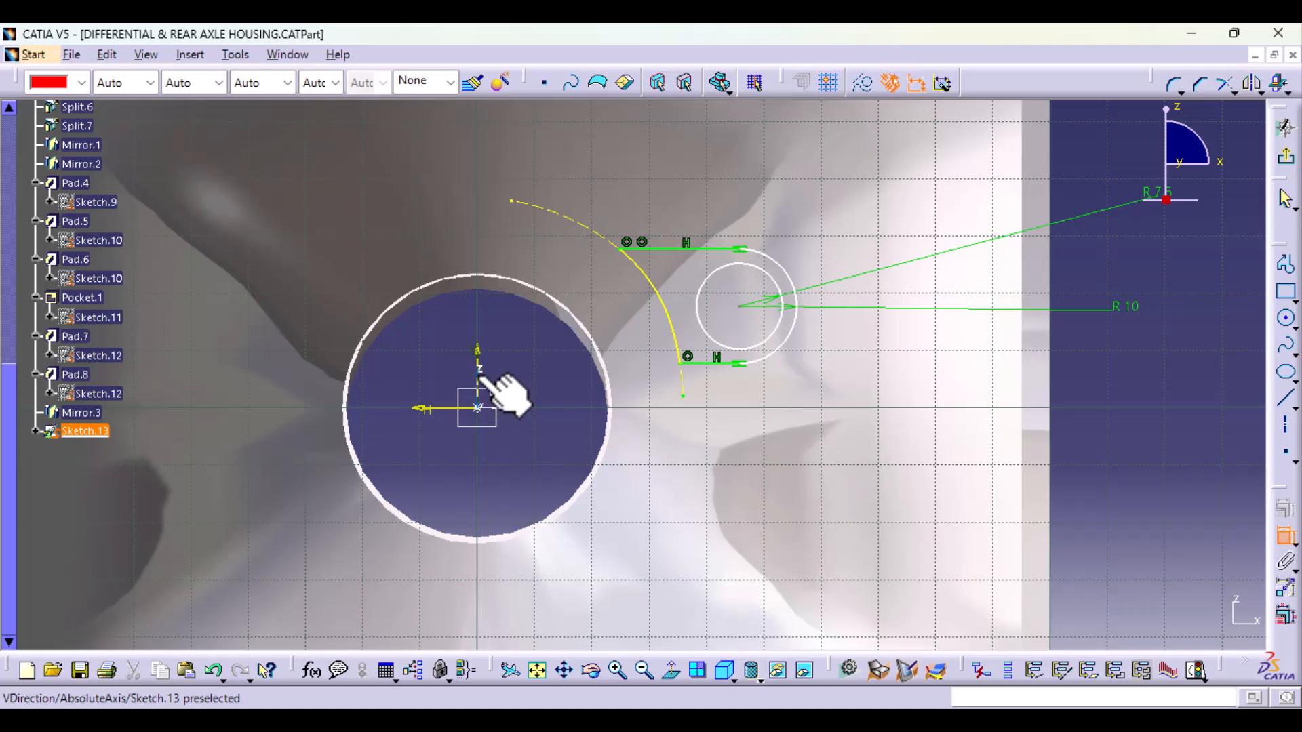
click(742, 307)
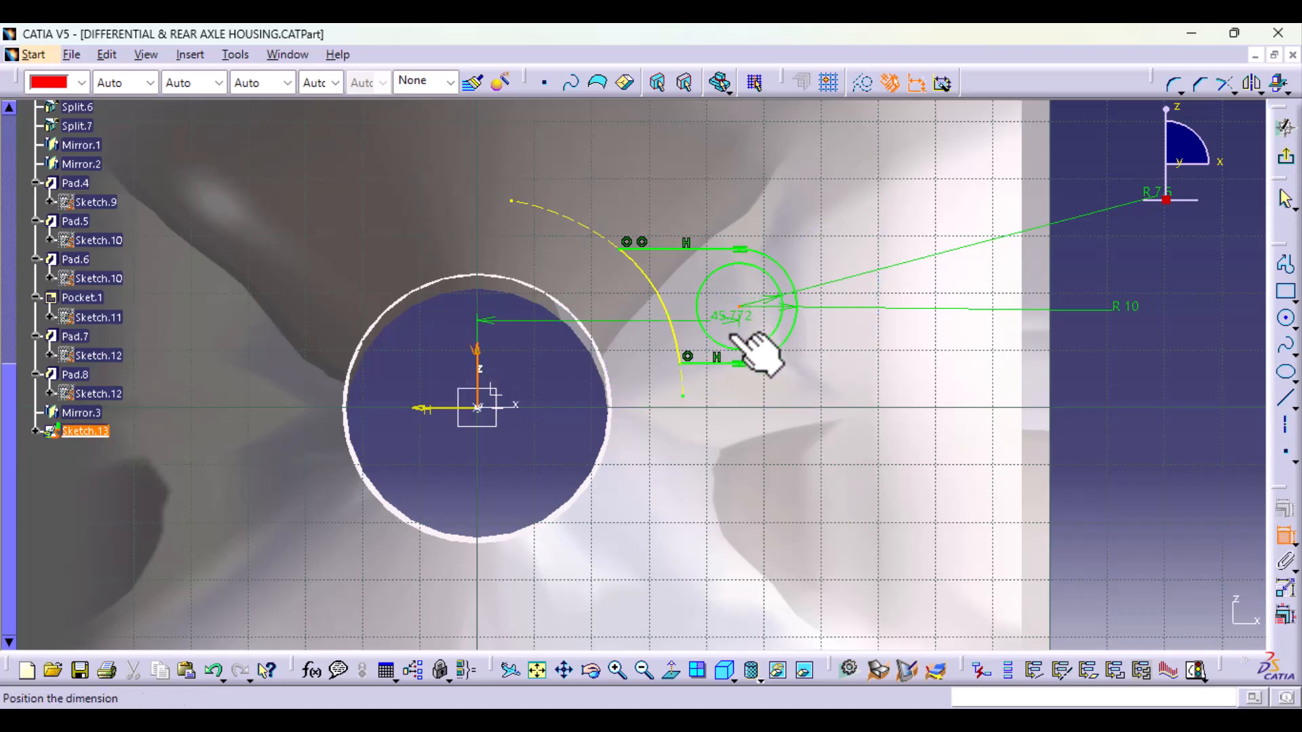
click(560, 413)
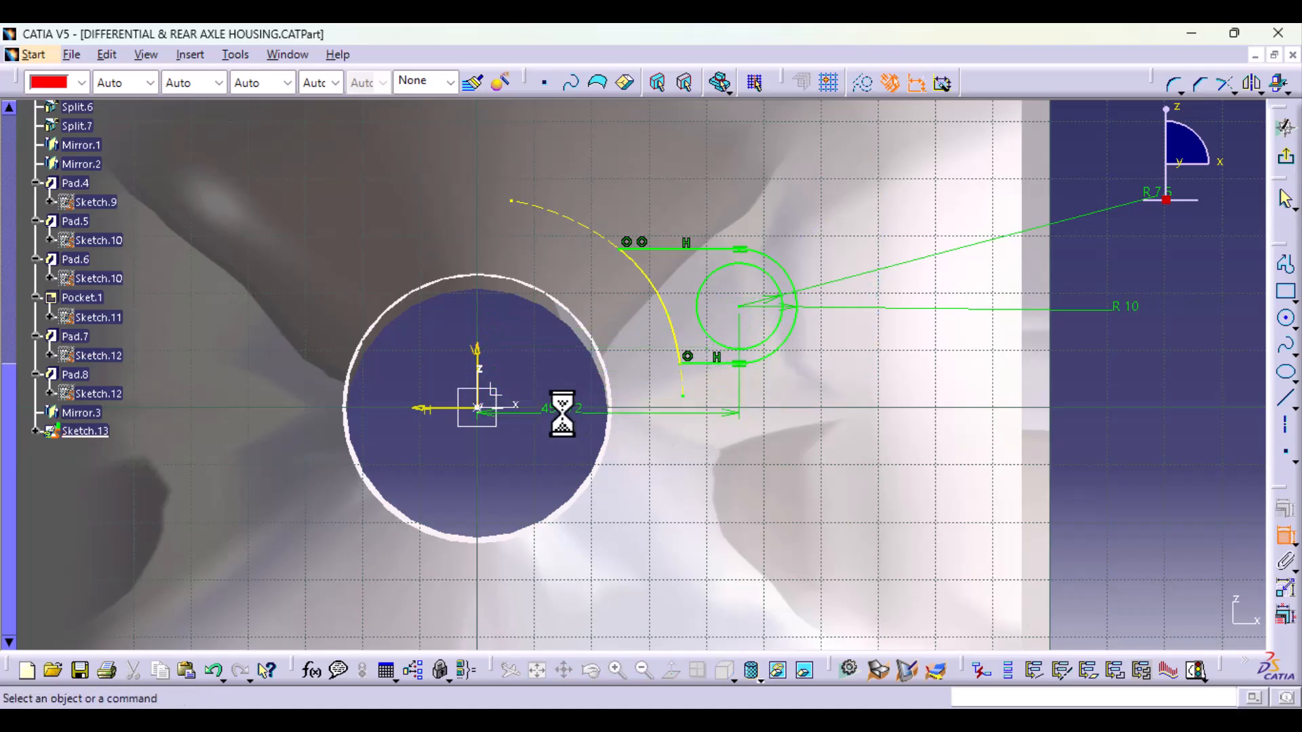
double_click(569, 407)
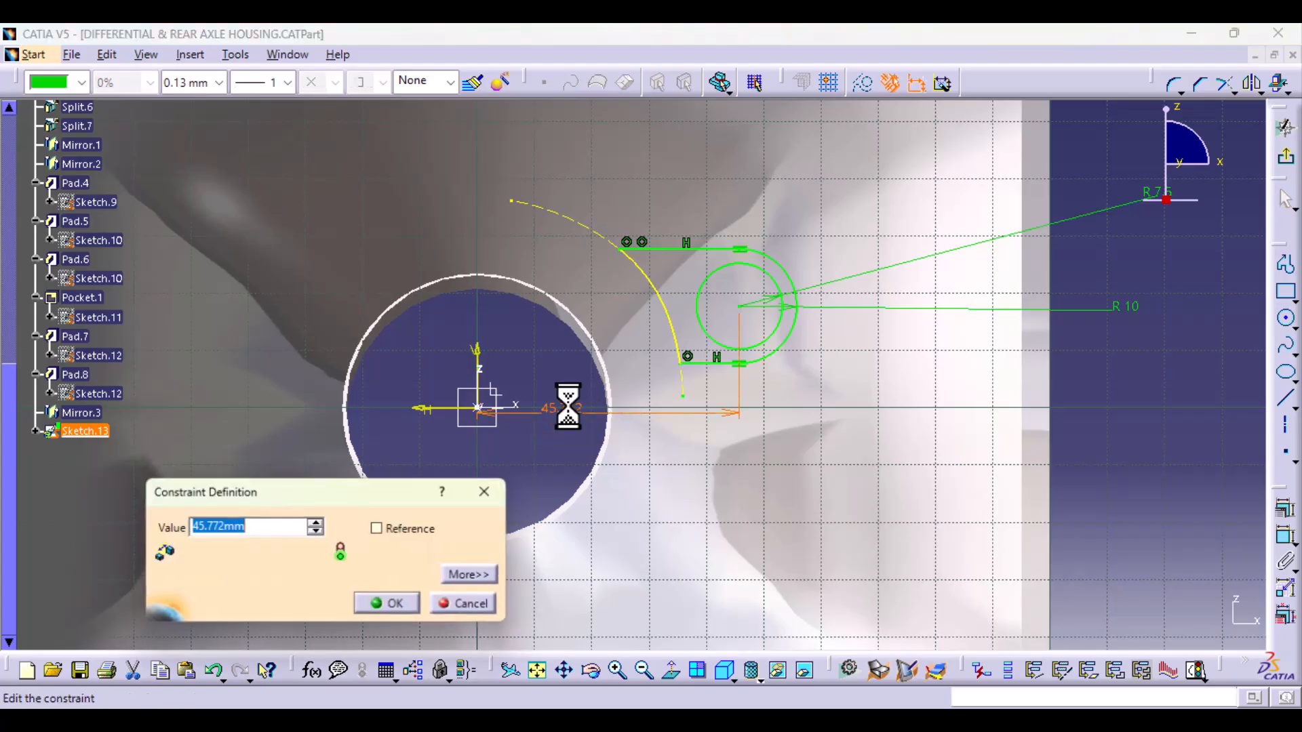
key(Return)
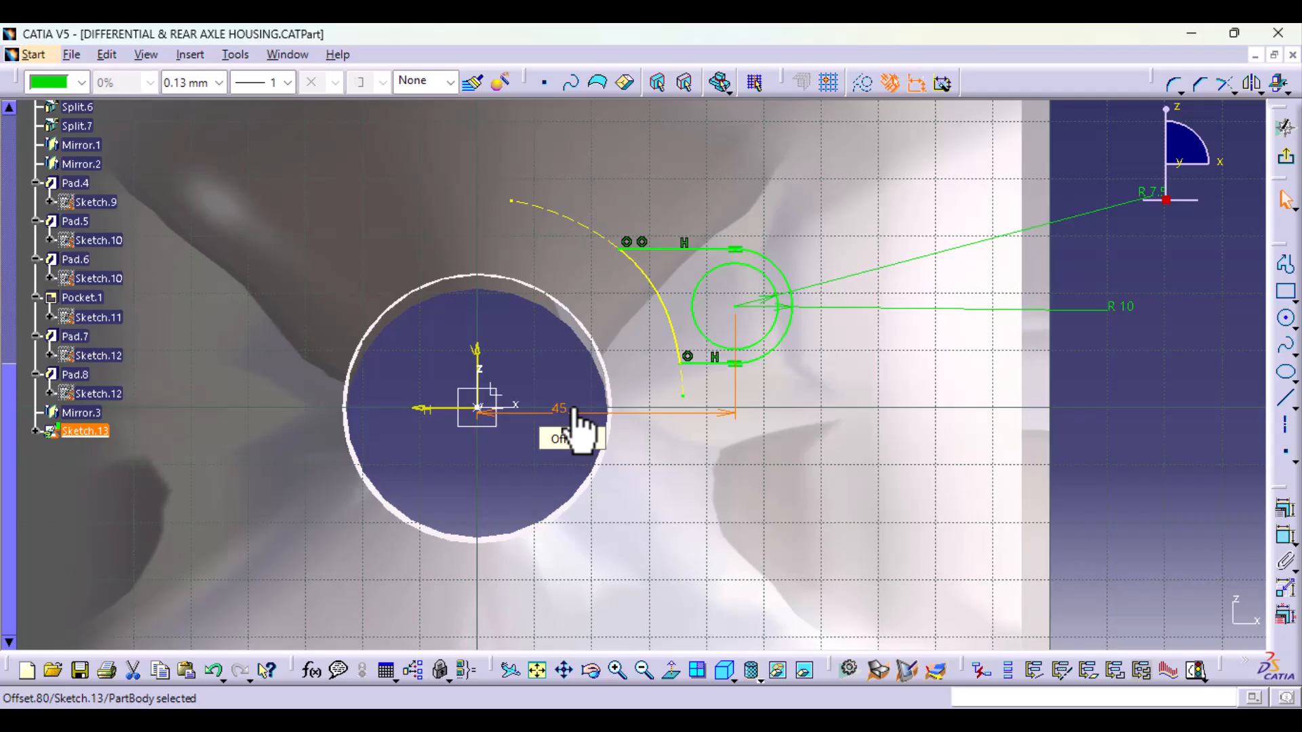
click(1166, 434)
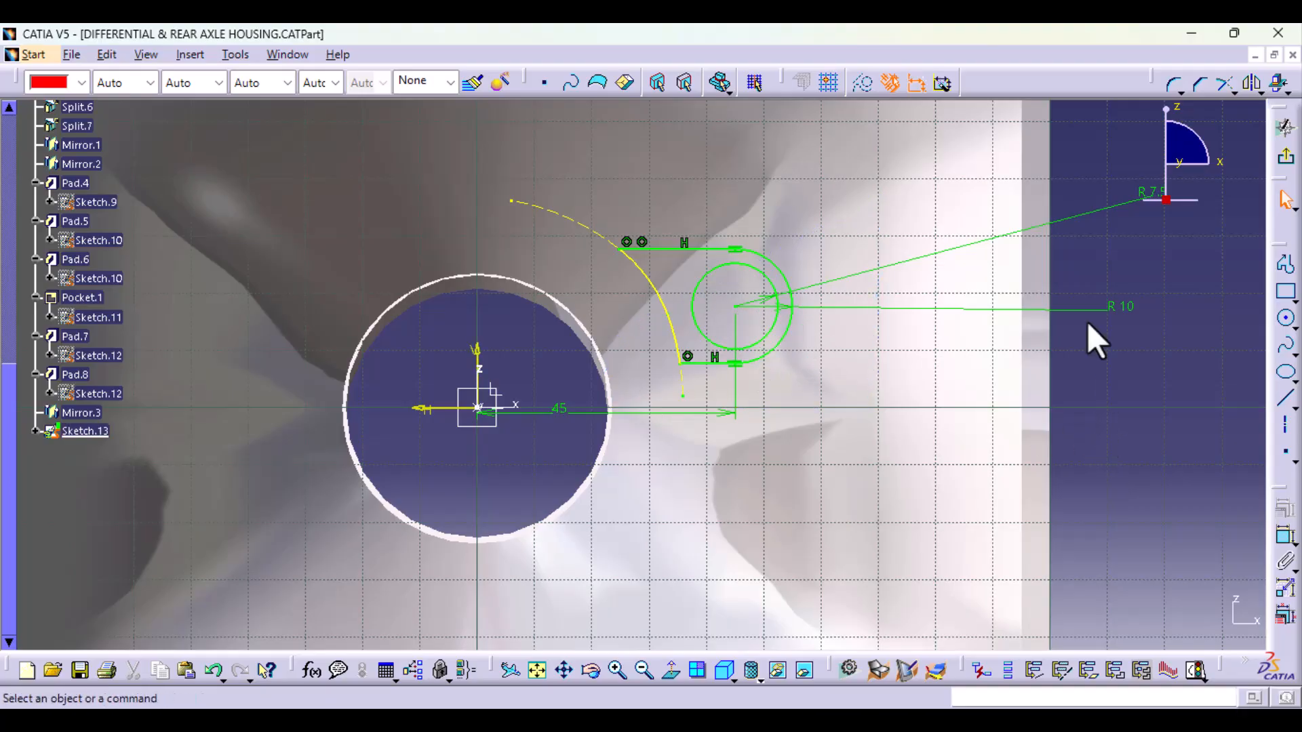
mouse_move(1008, 181)
middle_down()
mouse_move(619, 355)
mouse_move(647, 360)
mouse_move(712, 328)
middle_up()
click(1292, 163)
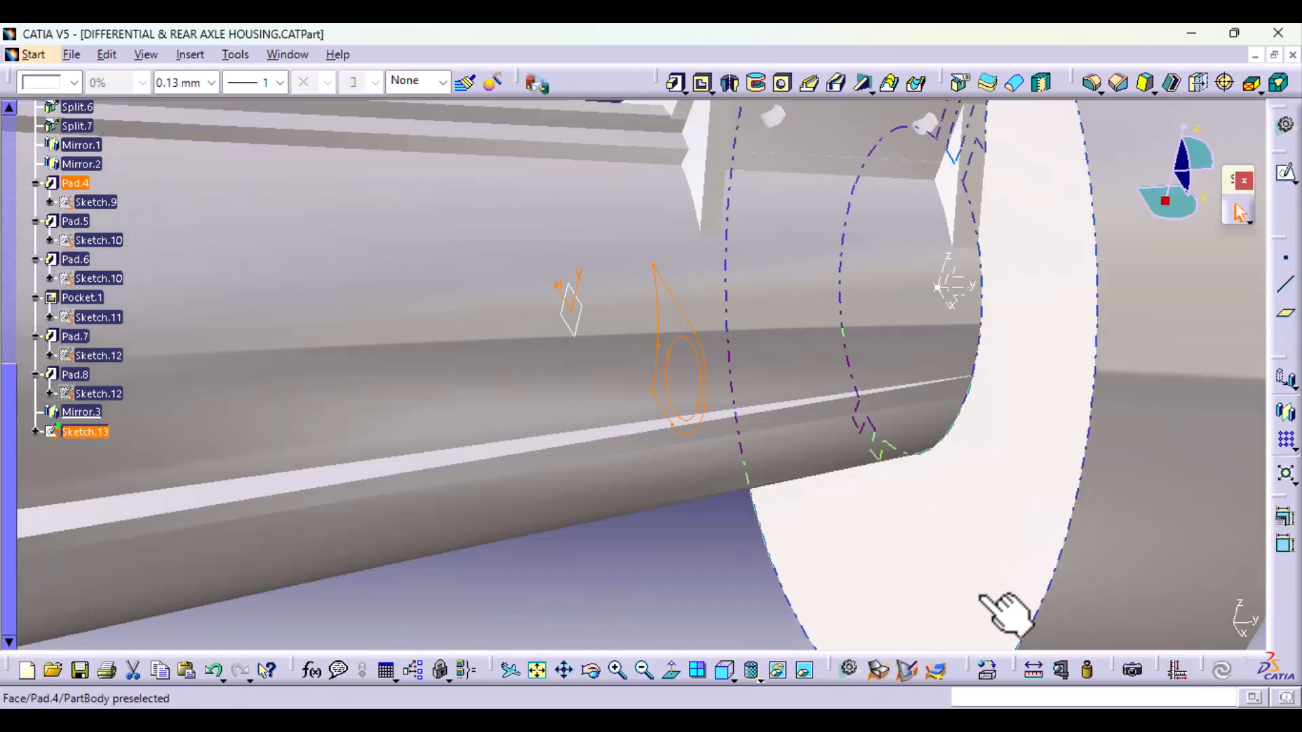
Step: Start a pad from the lug sketch with its direction reversed and show the second limit options
middle_drag(641, 608, 780, 481)
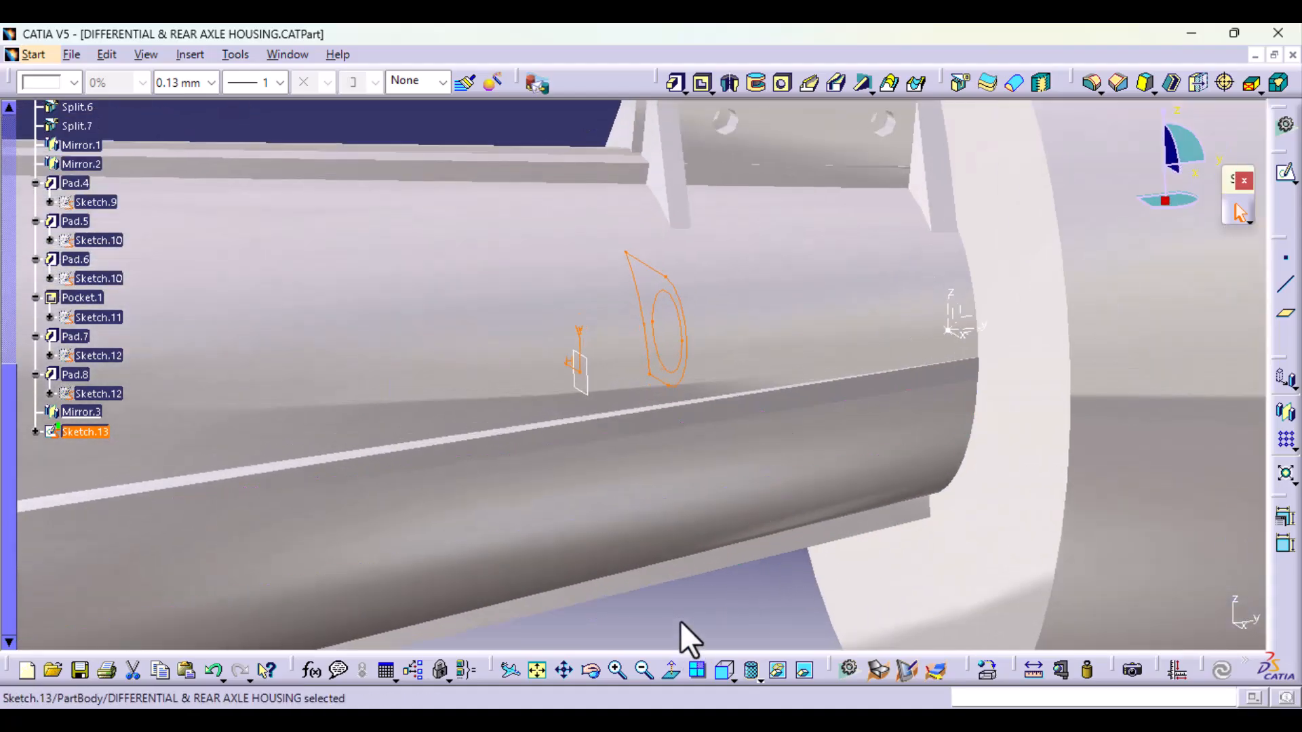
click(724, 671)
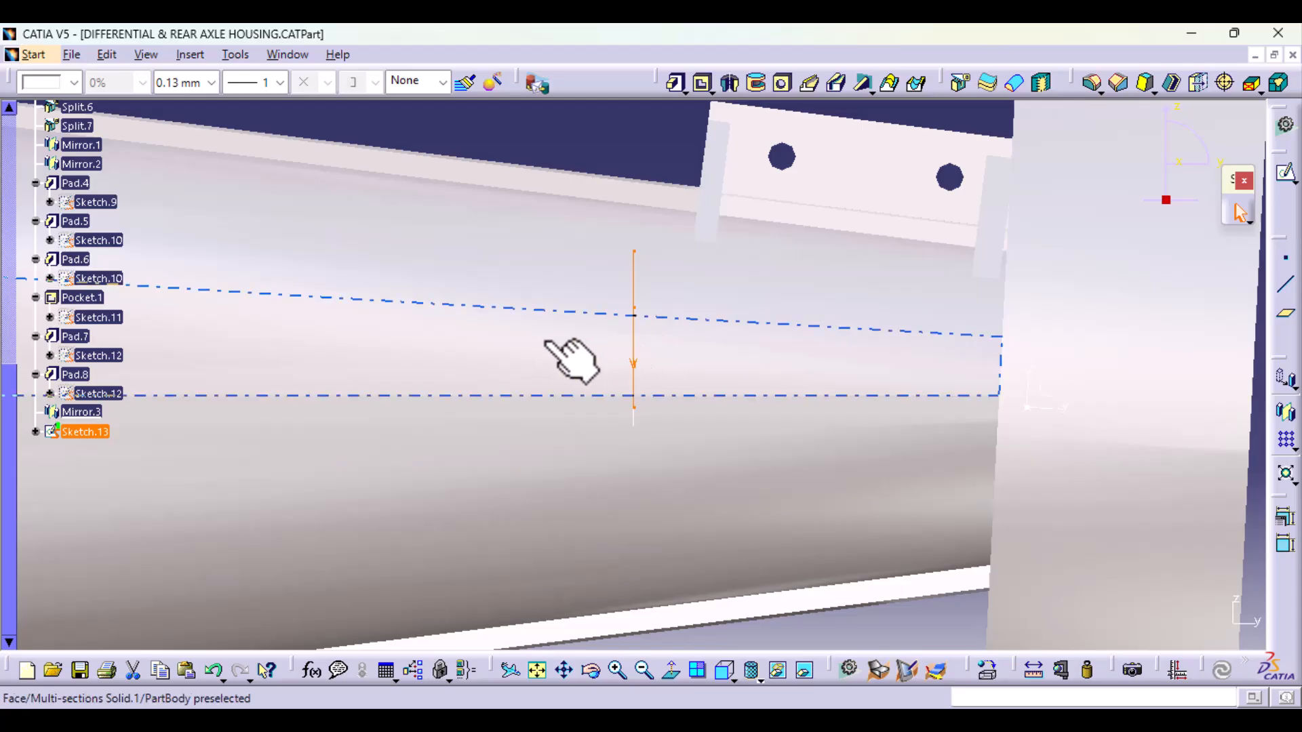
click(674, 83)
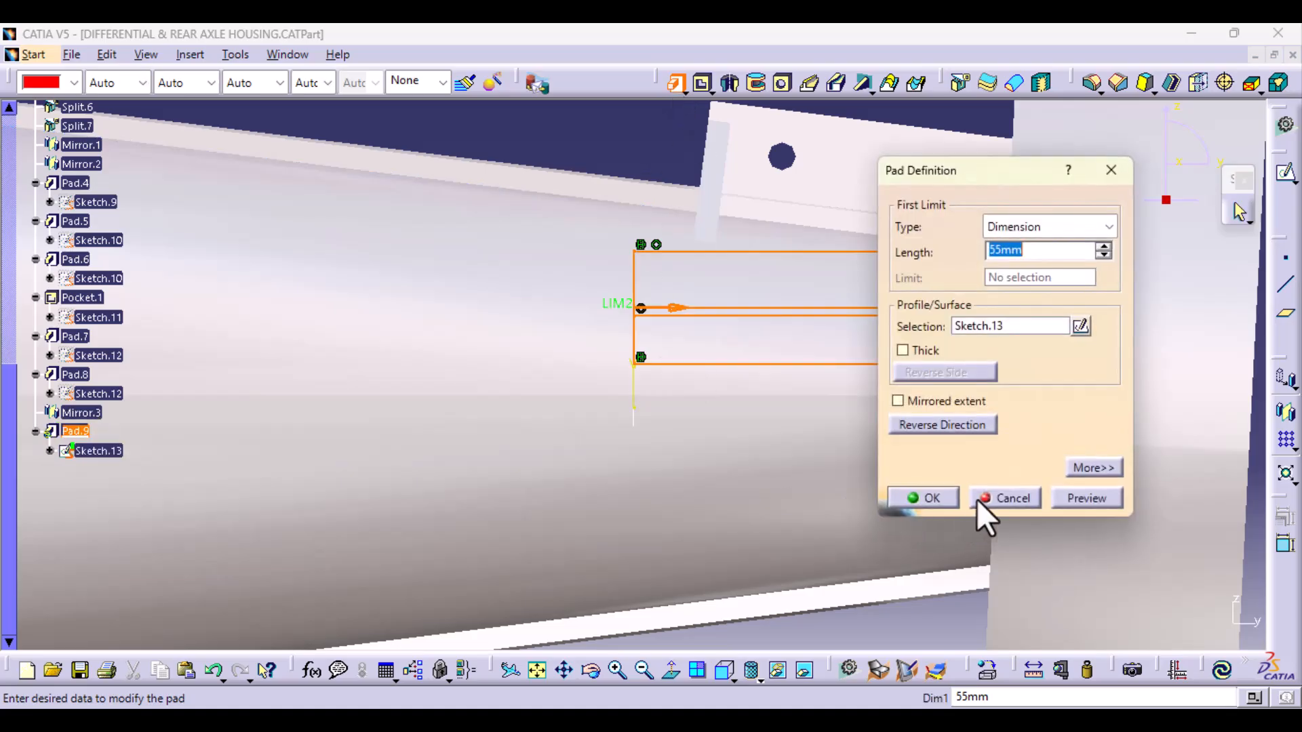
click(971, 424)
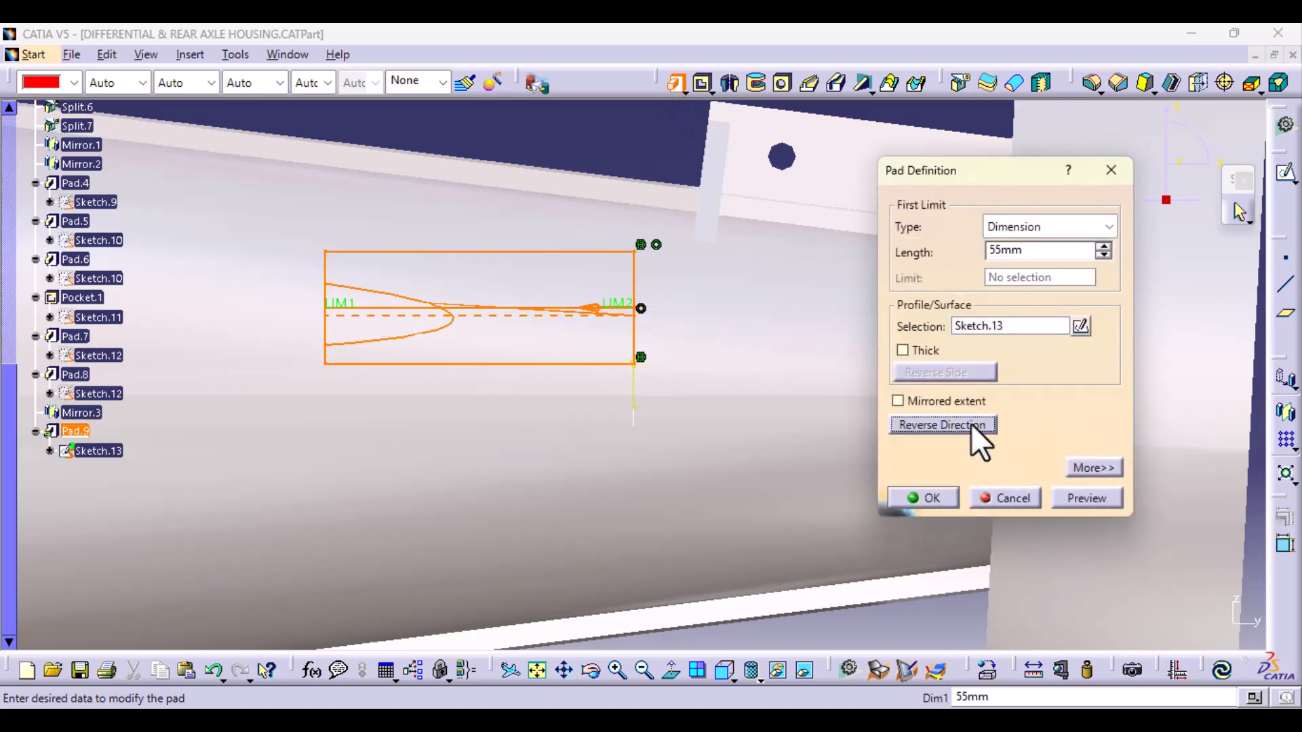
click(1091, 466)
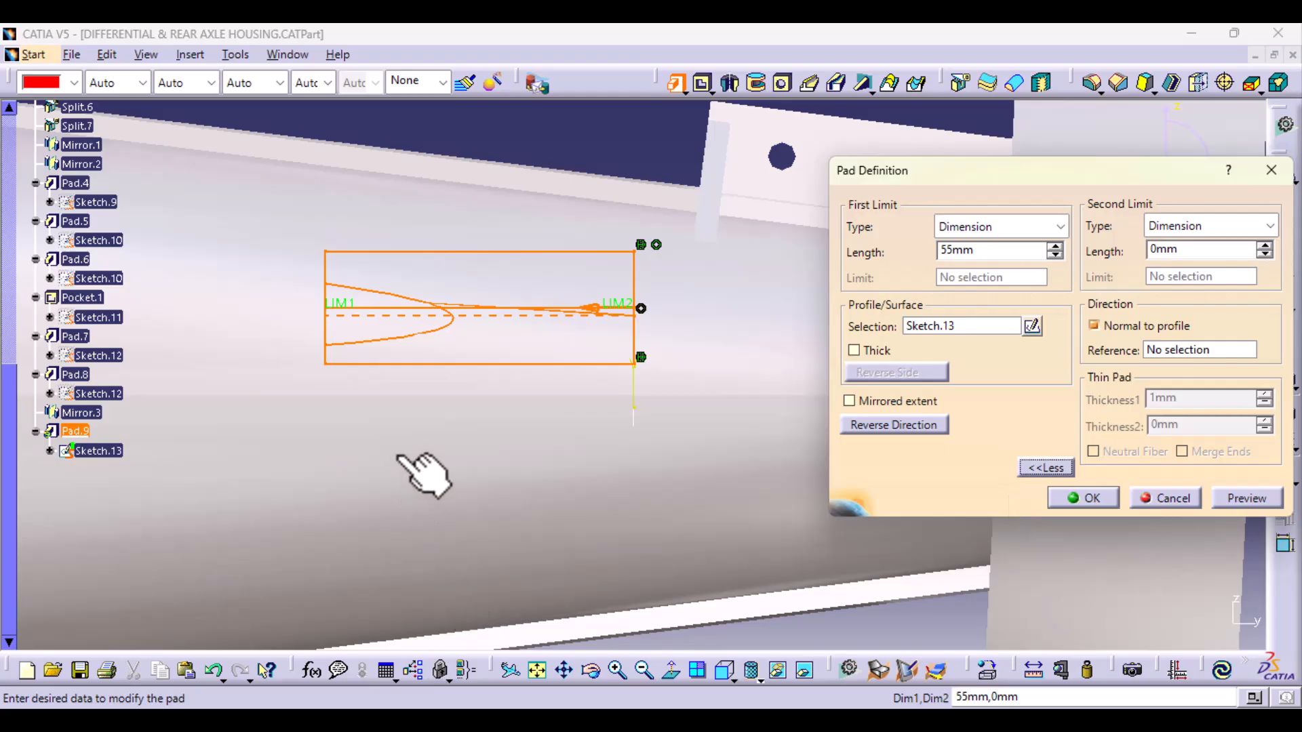
middle_drag(421, 474, 565, 519)
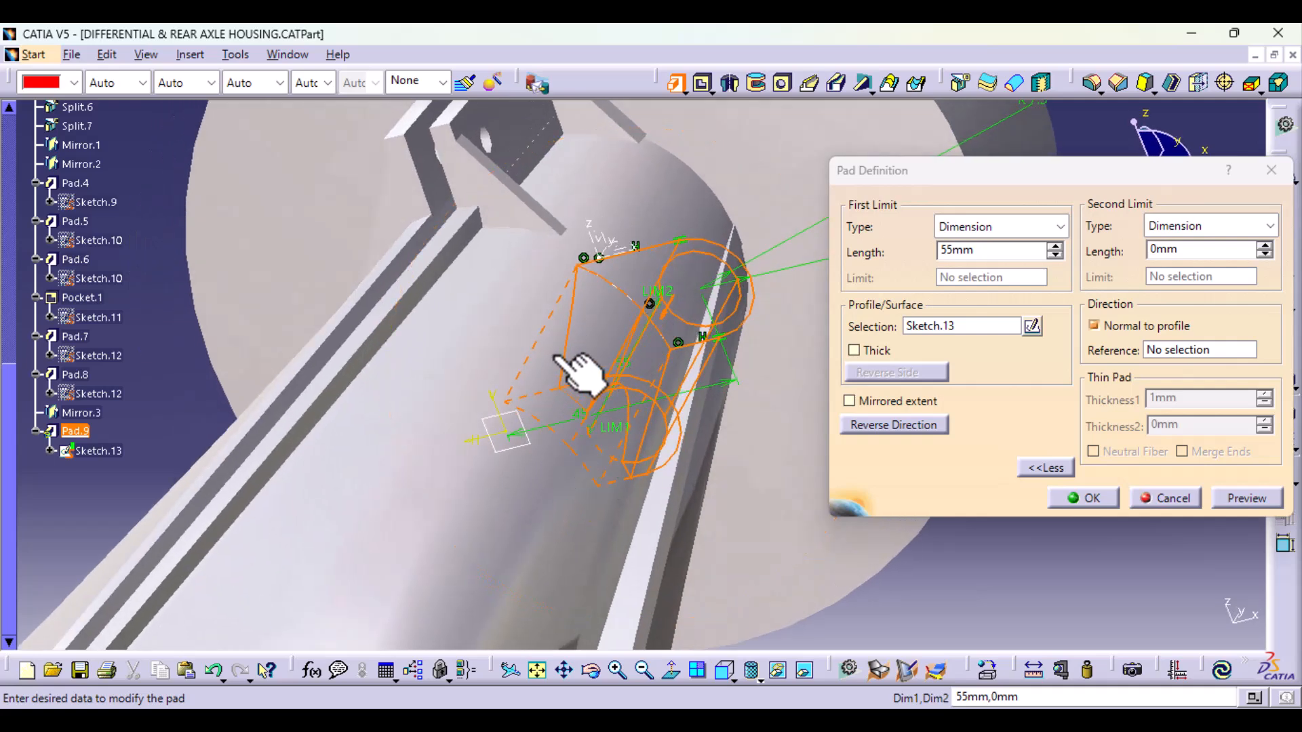
middle_drag(529, 513, 529, 468)
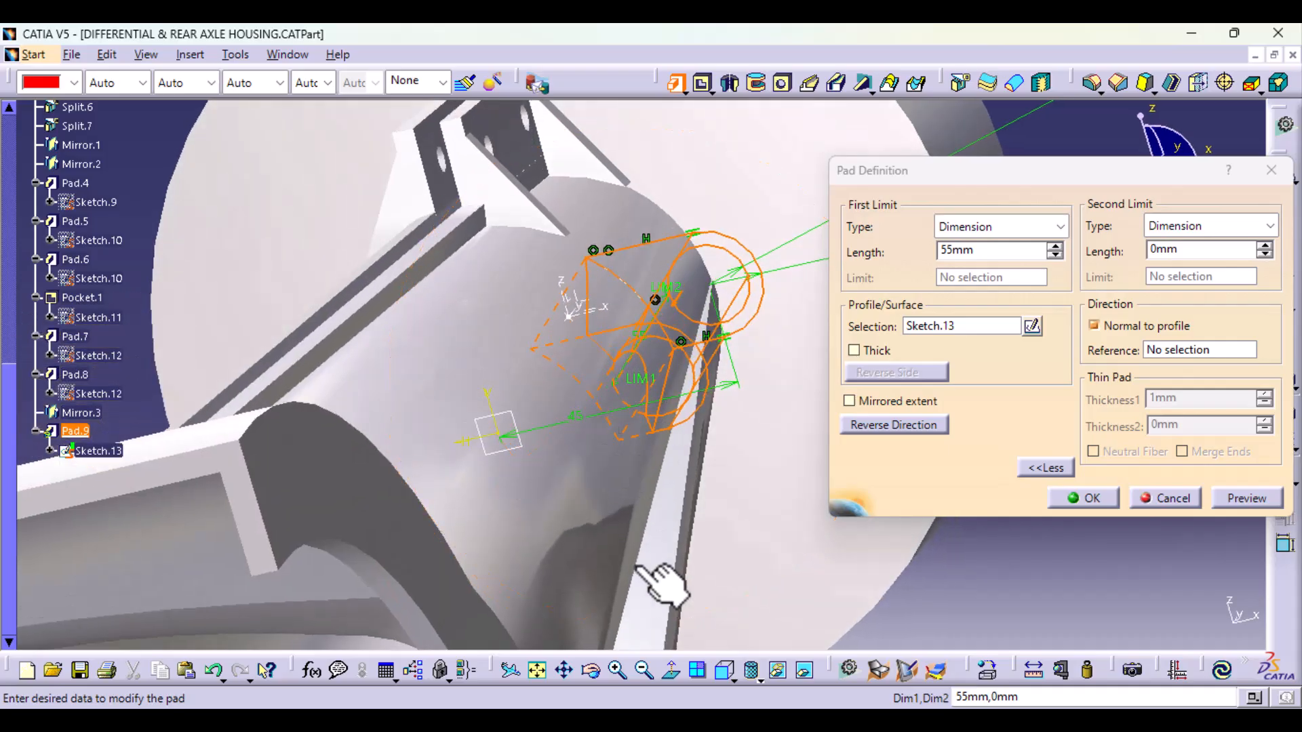
middle_drag(616, 523, 843, 320)
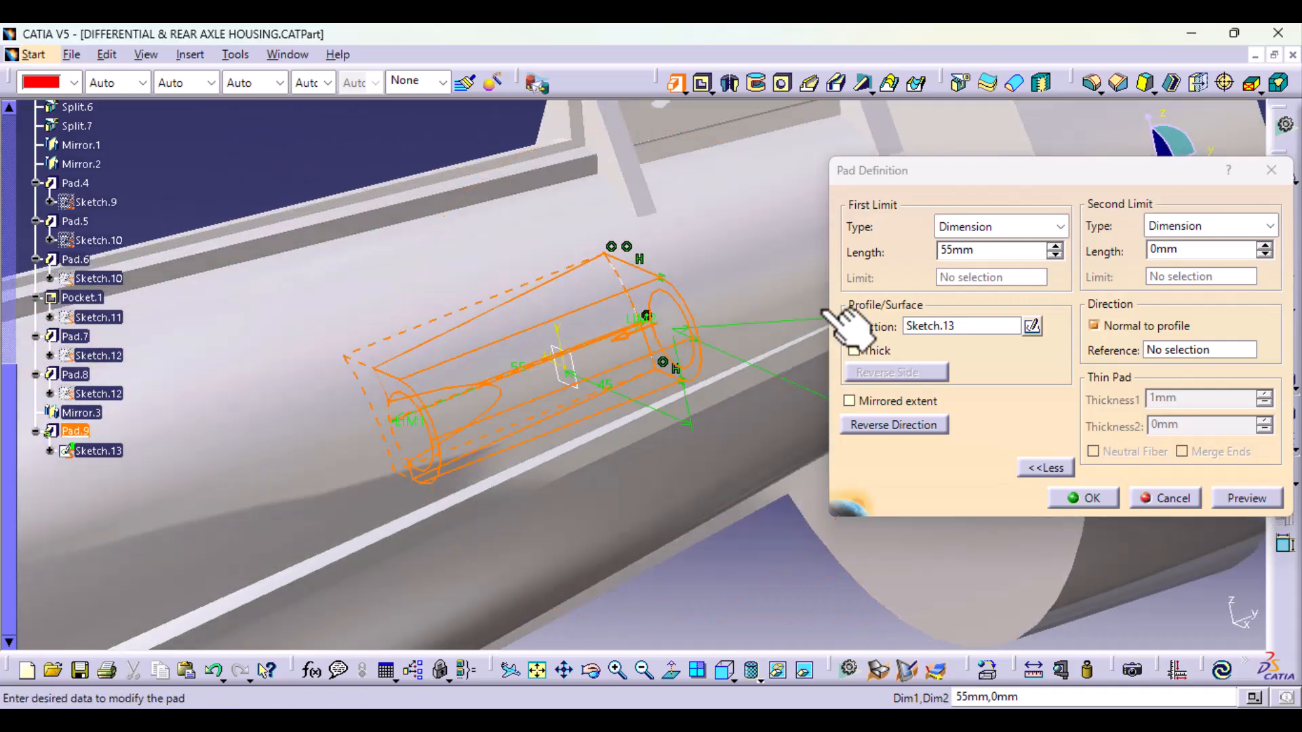
middle_drag(342, 421, 512, 417)
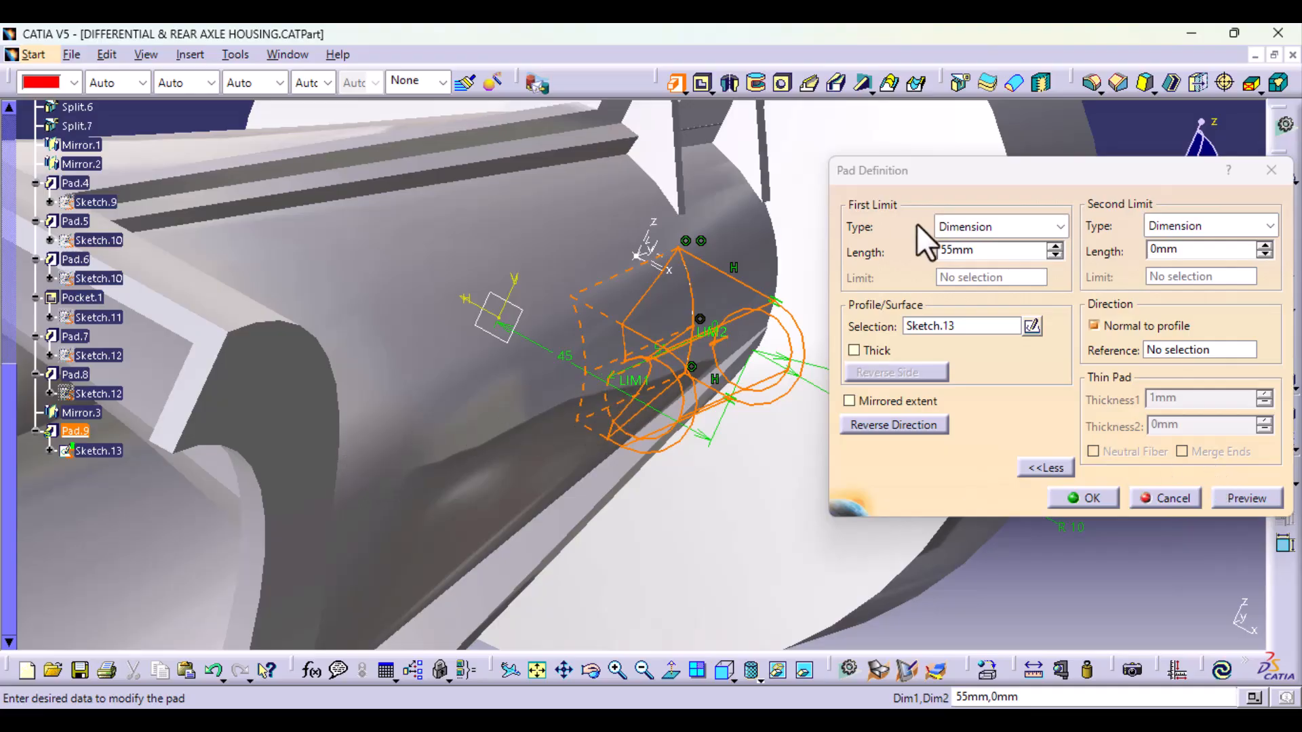
Step: Set the pad's first limit to 20 mm, preview it and create the holed lug on the axle tube
double_click(956, 250)
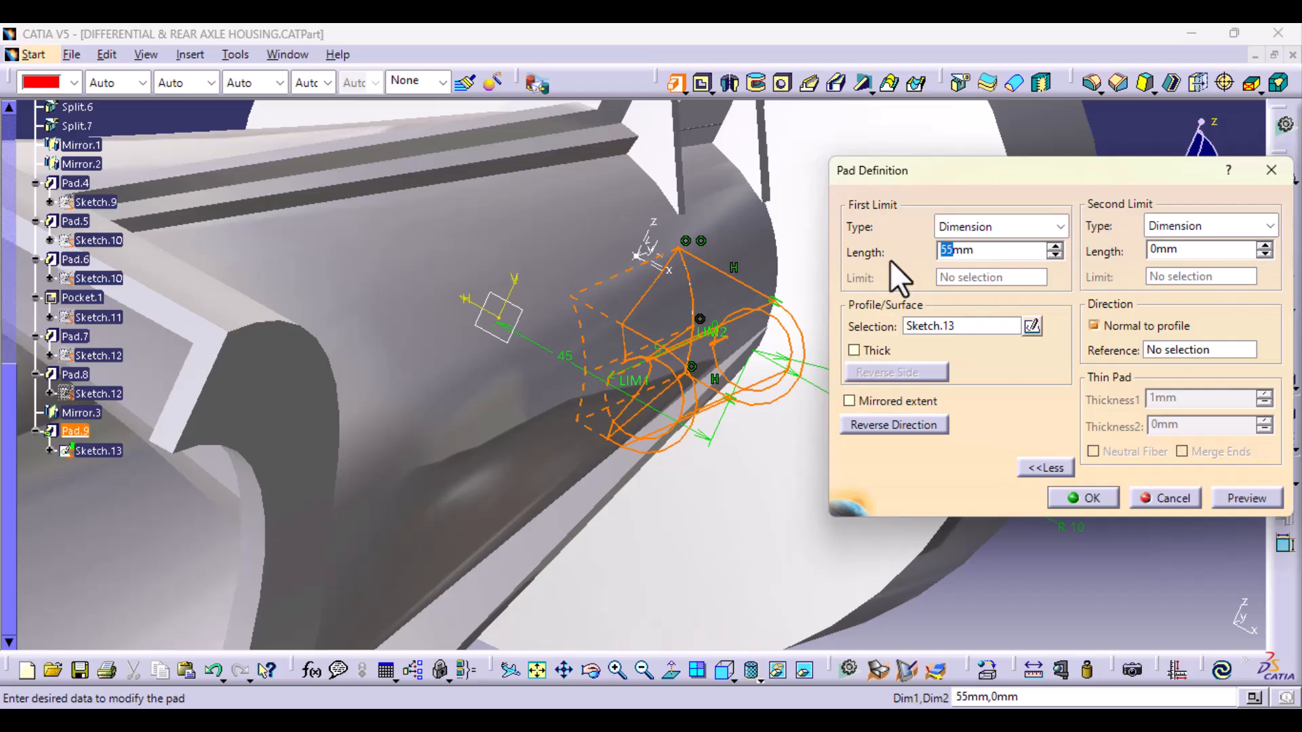
text(20)
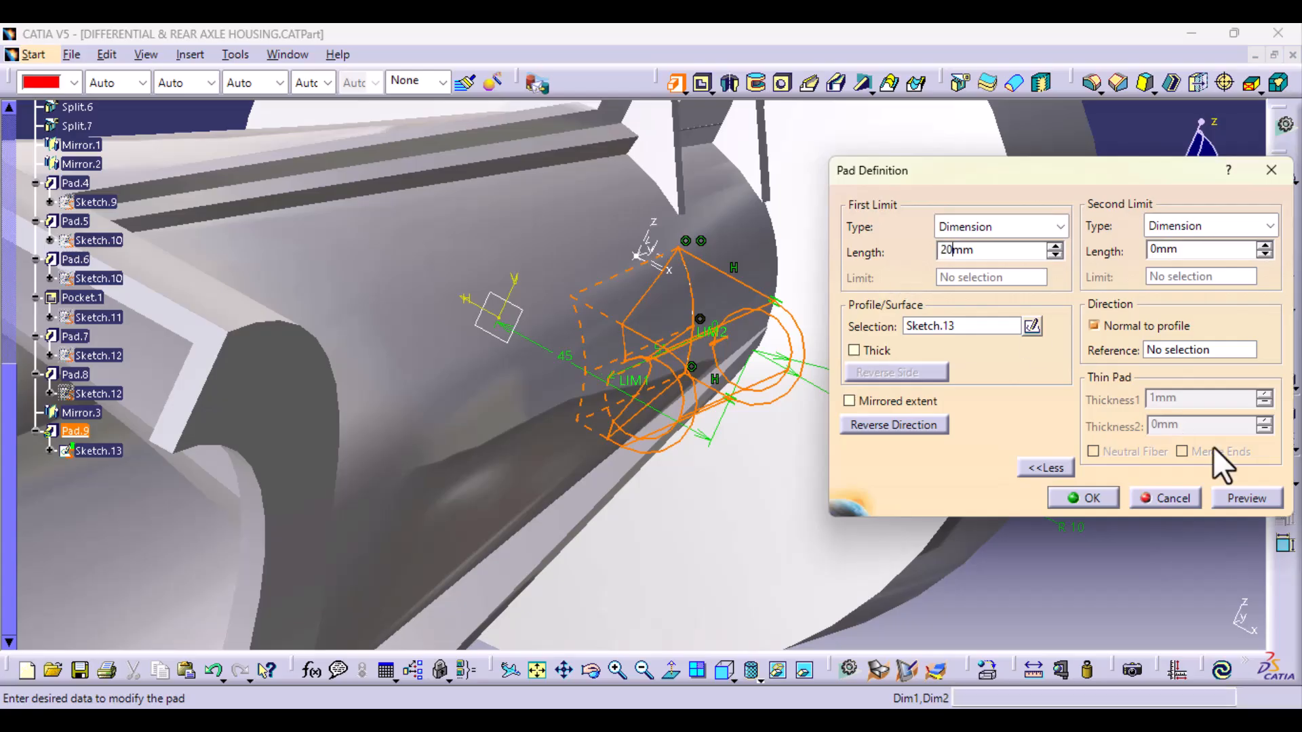
click(1241, 497)
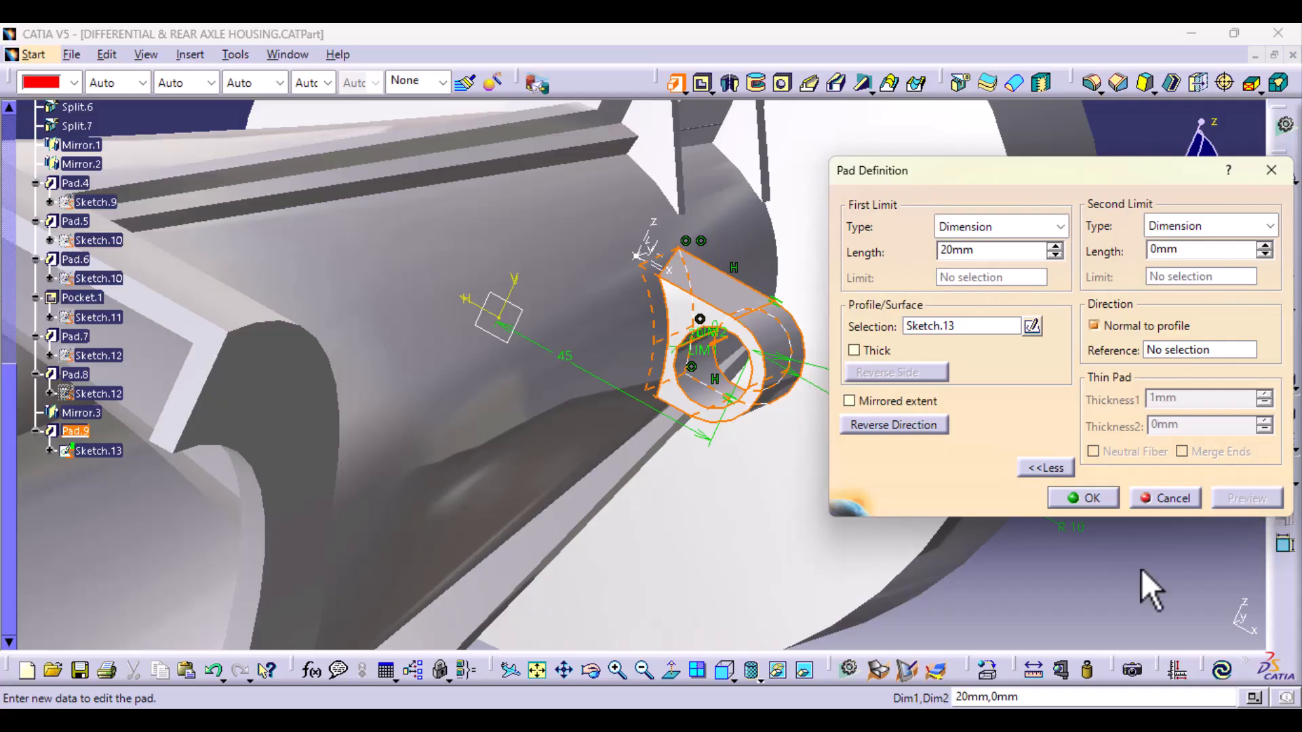
middle_drag(698, 465, 613, 386)
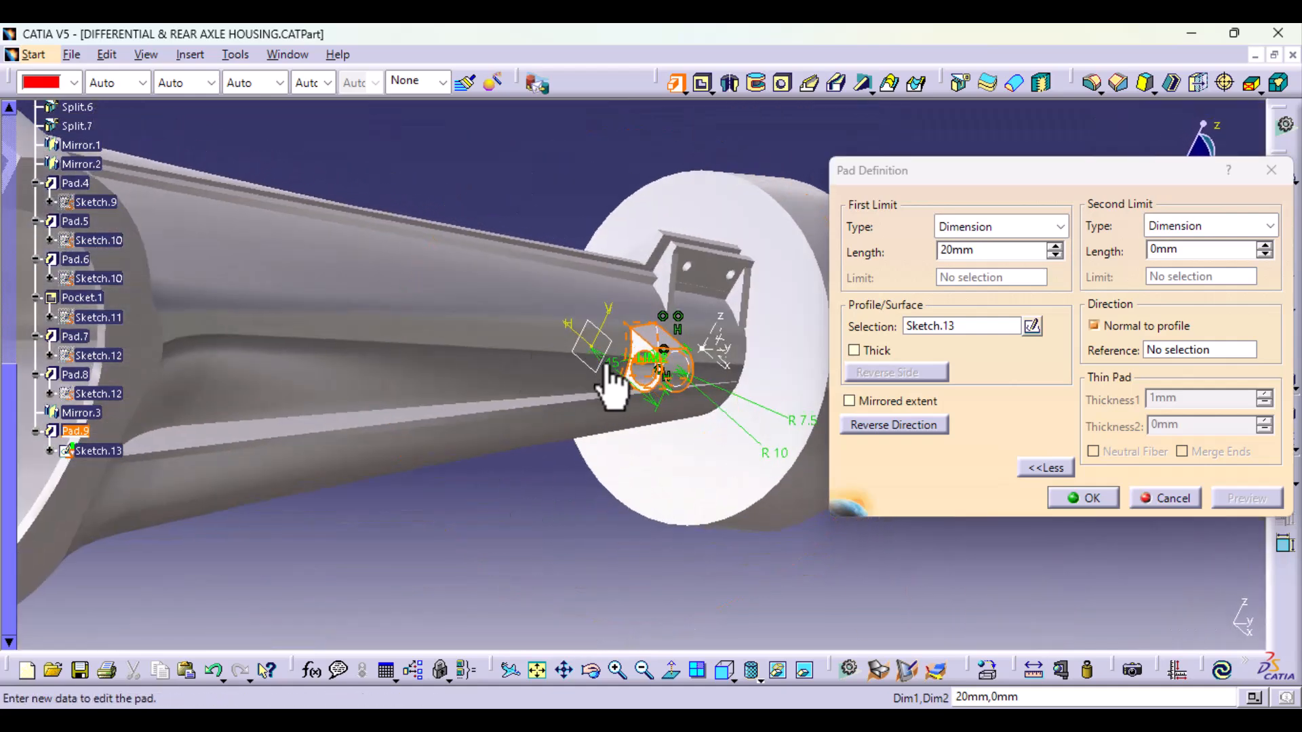
middle_drag(654, 472, 663, 312)
click(1083, 497)
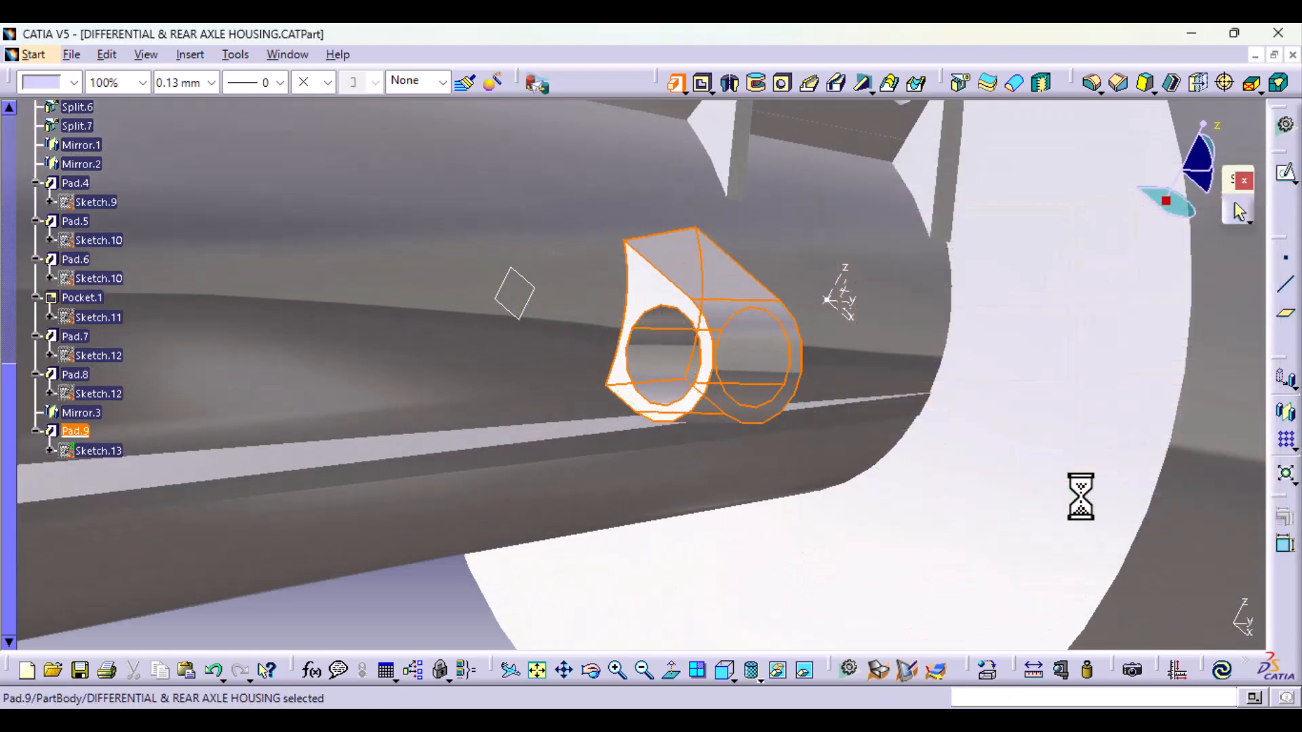
Step: Reopen the lug's sketch, set the hole centre's horizontal offset from the vertical axis to 55 mm and exit the sketch
middle_drag(1235, 500, 653, 348)
click(606, 570)
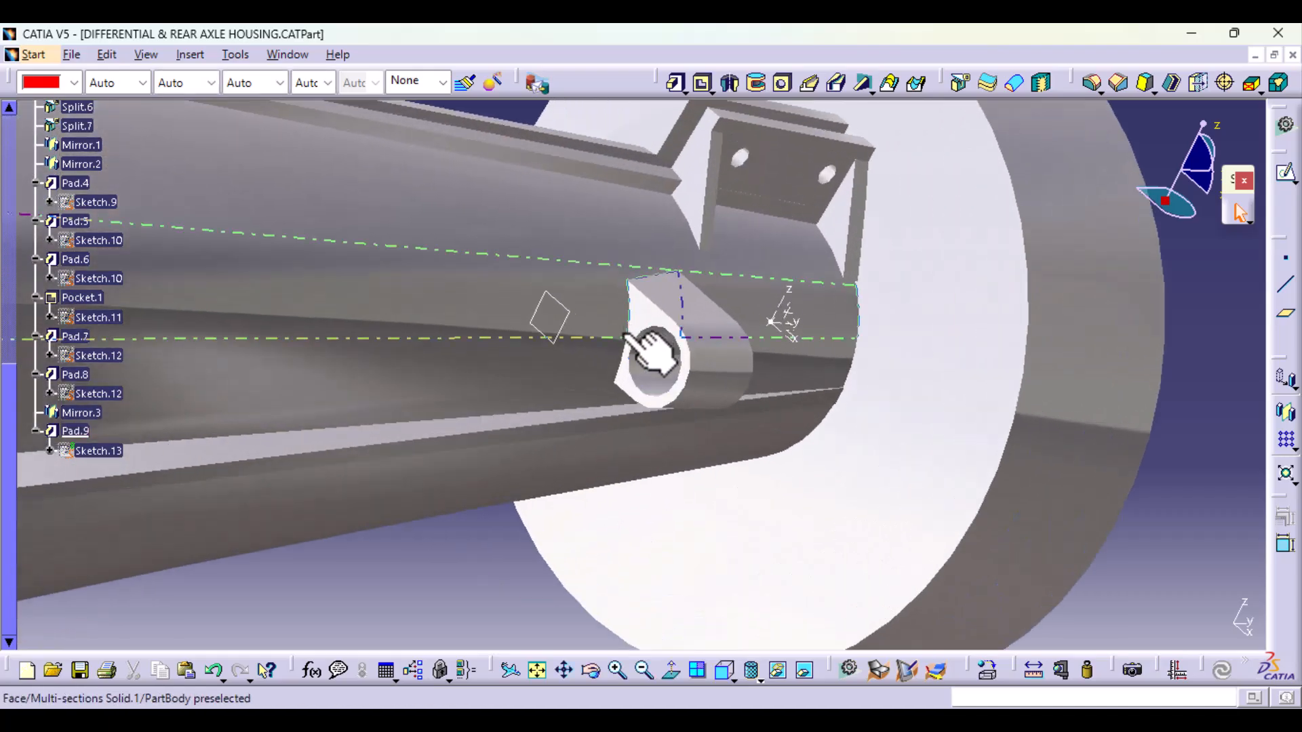
middle_drag(569, 482, 596, 524)
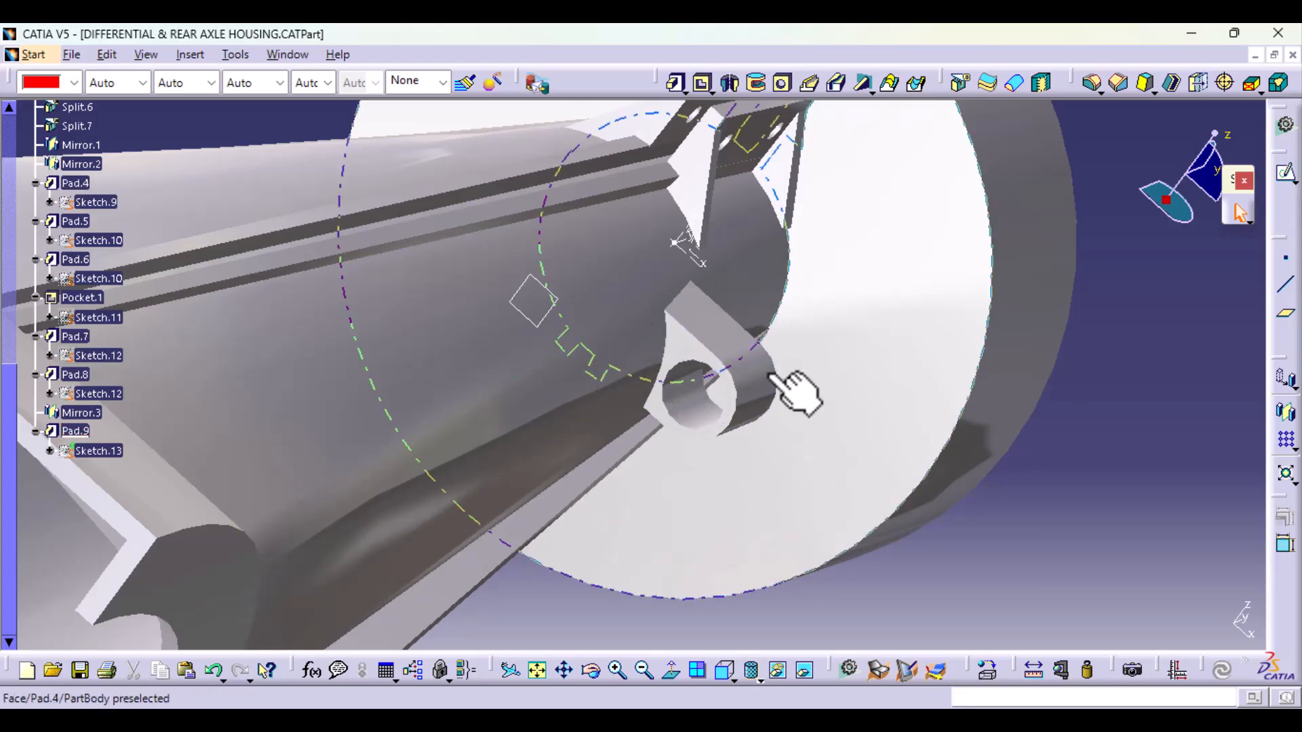
middle_drag(709, 406, 684, 544)
middle_drag(651, 370, 583, 461)
double_click(98, 451)
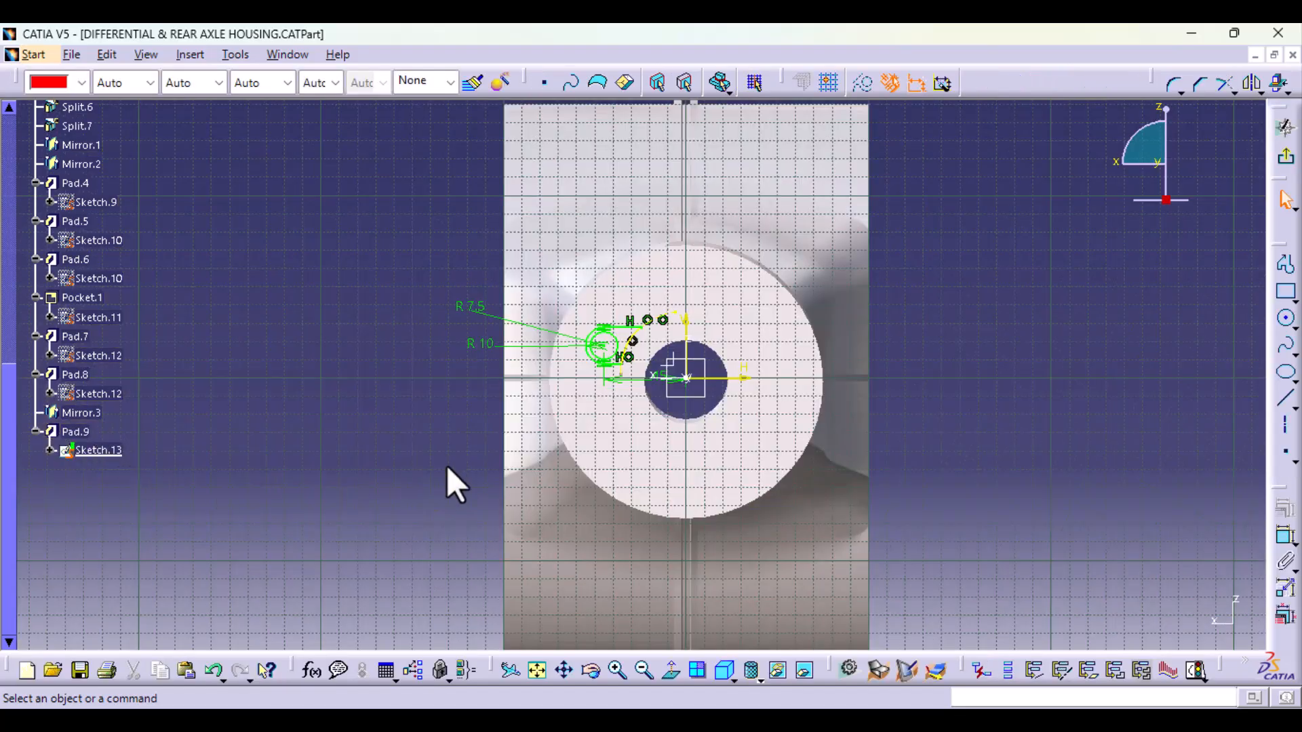
mouse_move(456, 485)
middle_down()
mouse_move(535, 514)
mouse_move(792, 440)
middle_up()
double_click(773, 397)
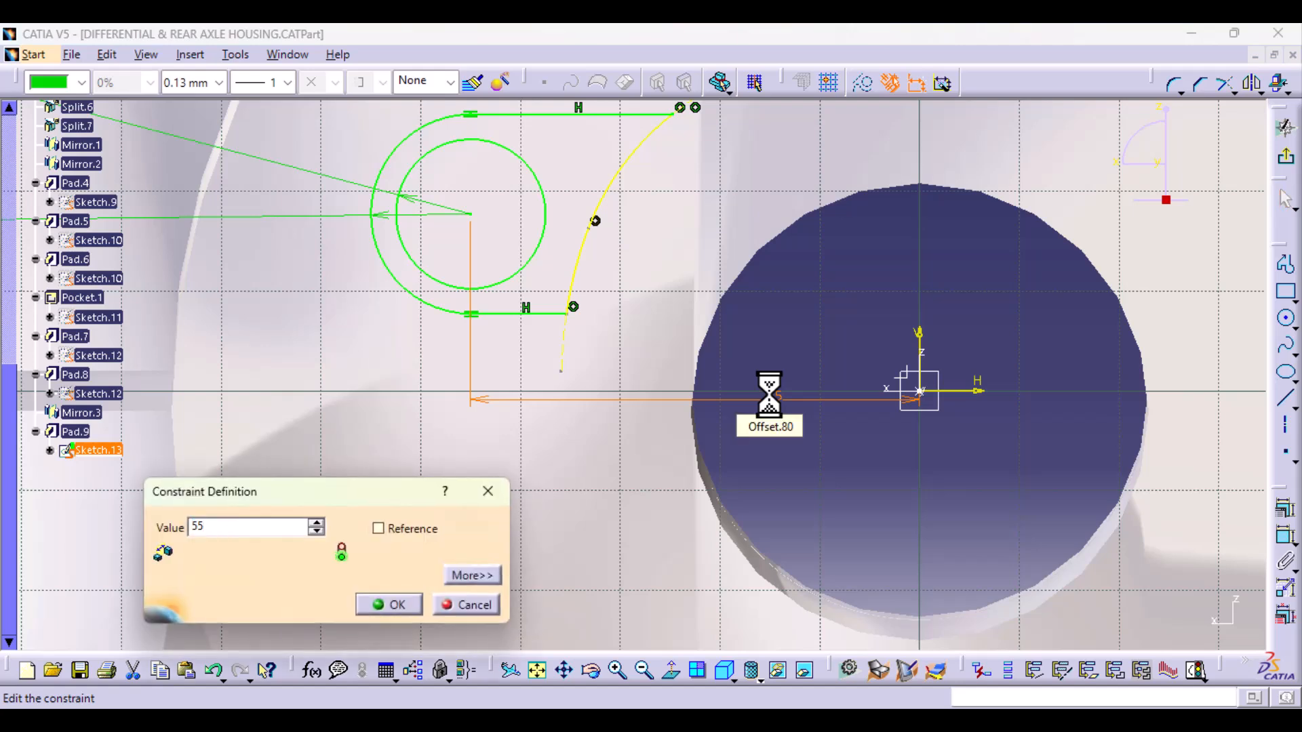
key(Return)
click(1289, 166)
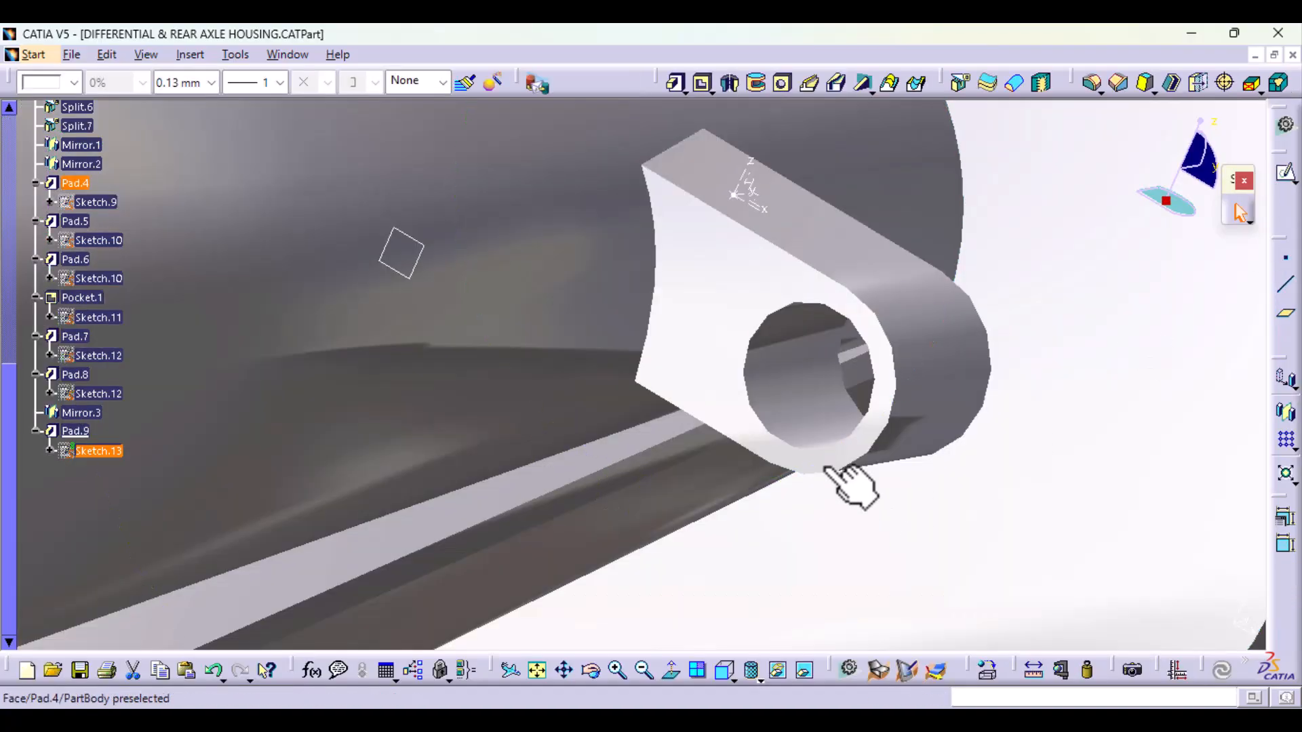
Step: Edit the lug's pad and set its length to 10 mm
mouse_move(852, 395)
ctrl+middle_down()
mouse_move(844, 464)
mouse_move(674, 517)
mouse_move(674, 363)
mouse_move(572, 495)
mouse_move(676, 505)
mouse_move(517, 494)
mouse_move(488, 529)
mouse_move(639, 457)
mouse_move(603, 522)
ctrl+middle_up()
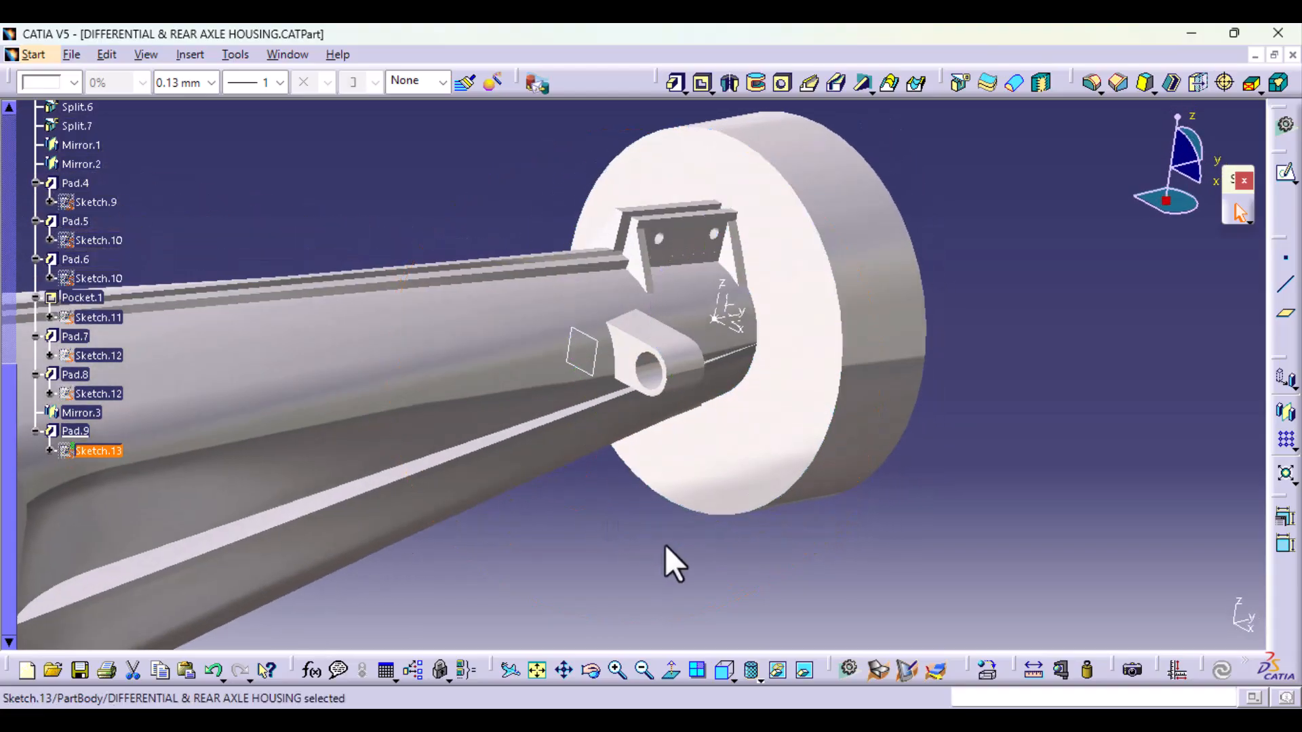
ctrl+middle_drag(665, 561, 665, 465)
click(706, 334)
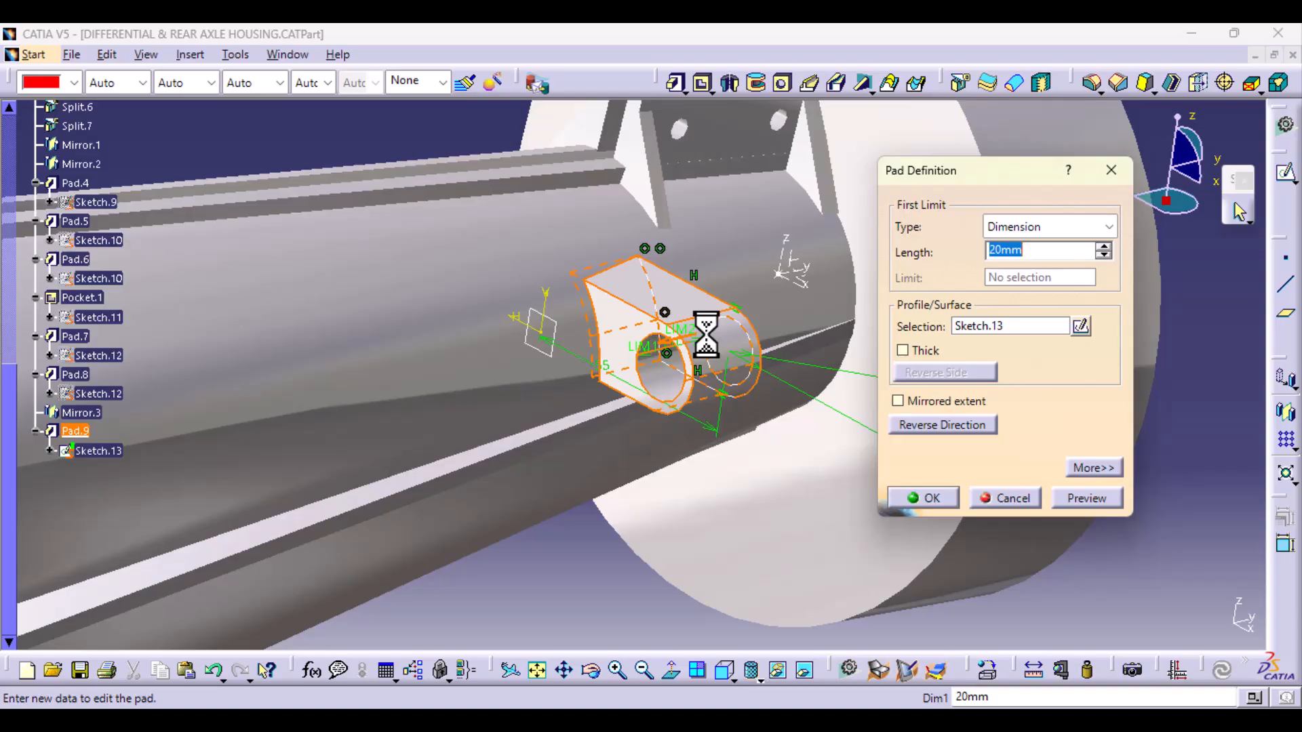
click(1080, 500)
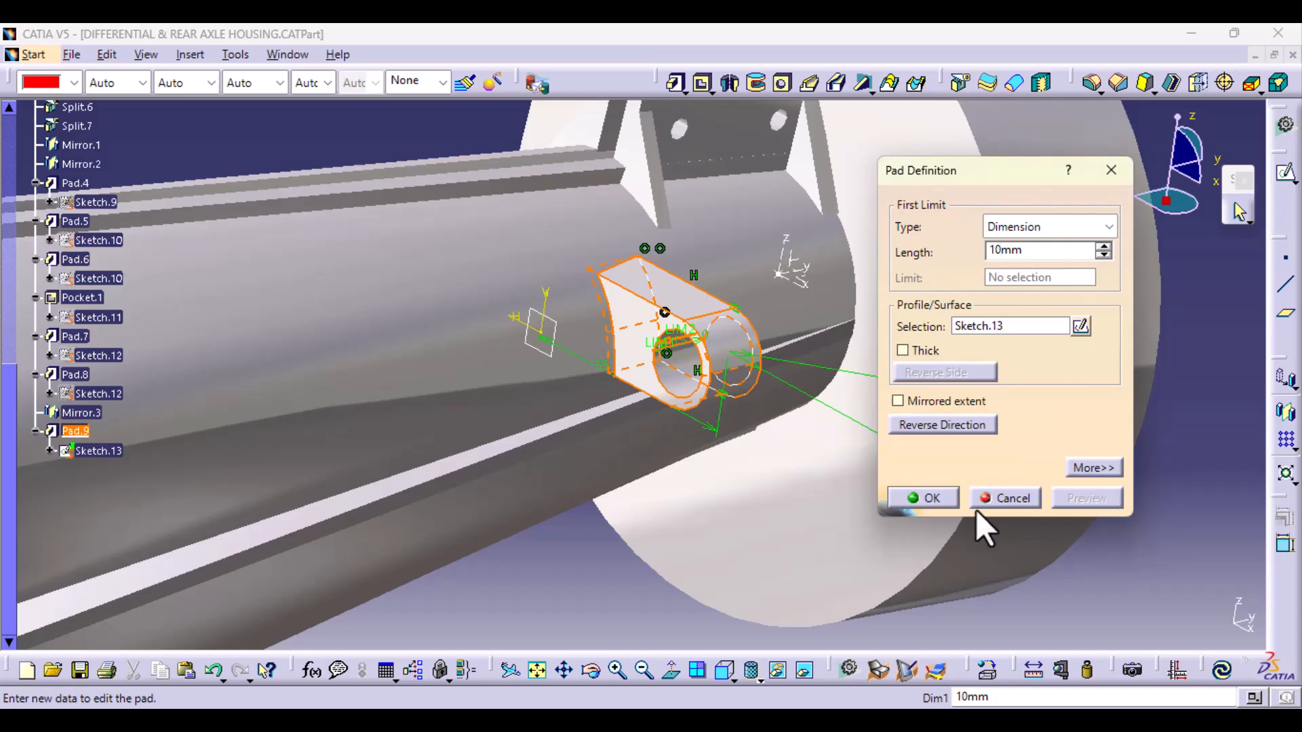
click(948, 500)
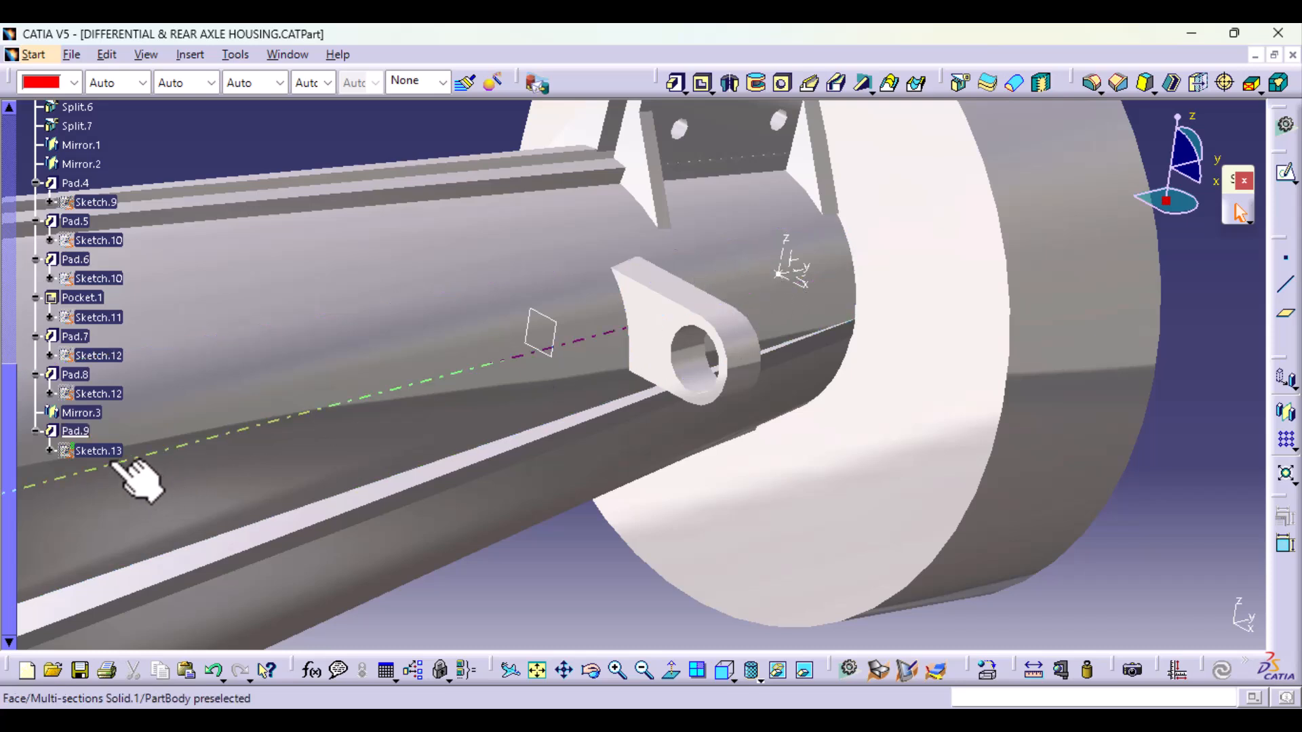
Step: Pad the holed lug sketch again with a 20 mm first limit and a -30 mm second limit, creating a second lug spaced from the first
double_click(102, 451)
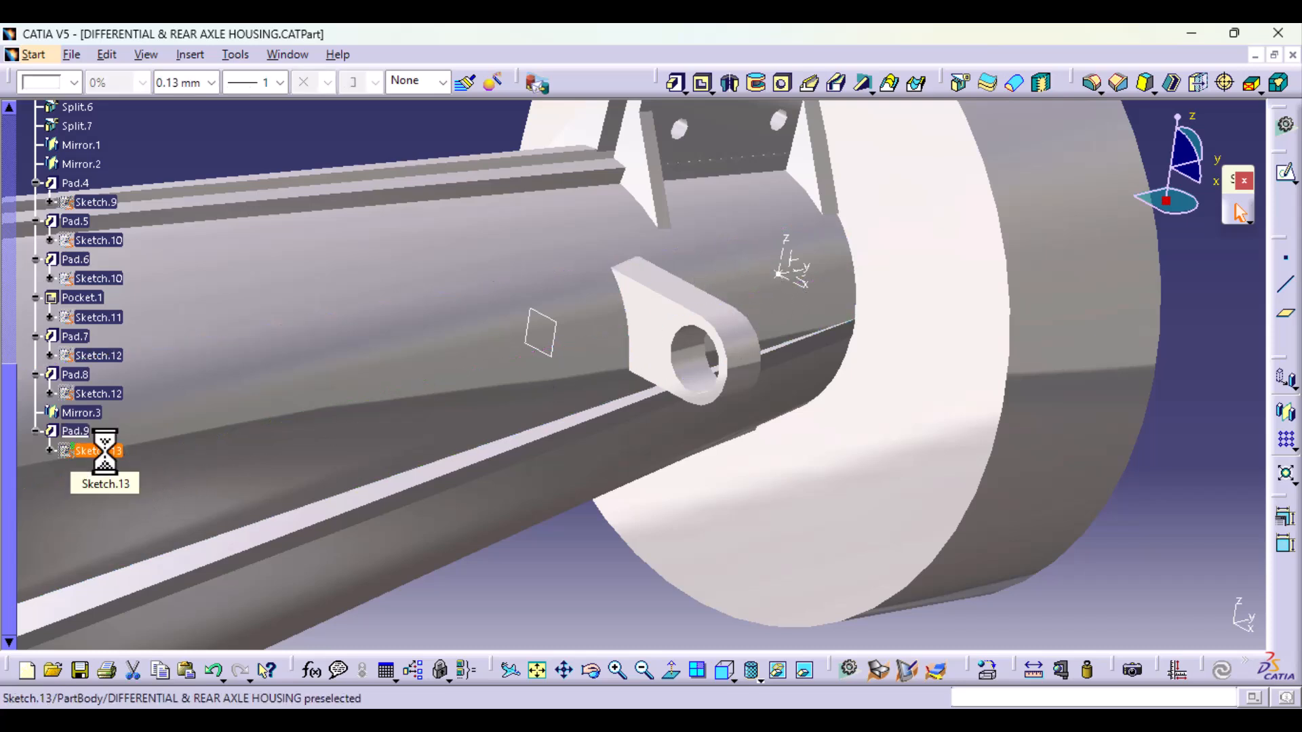
click(676, 84)
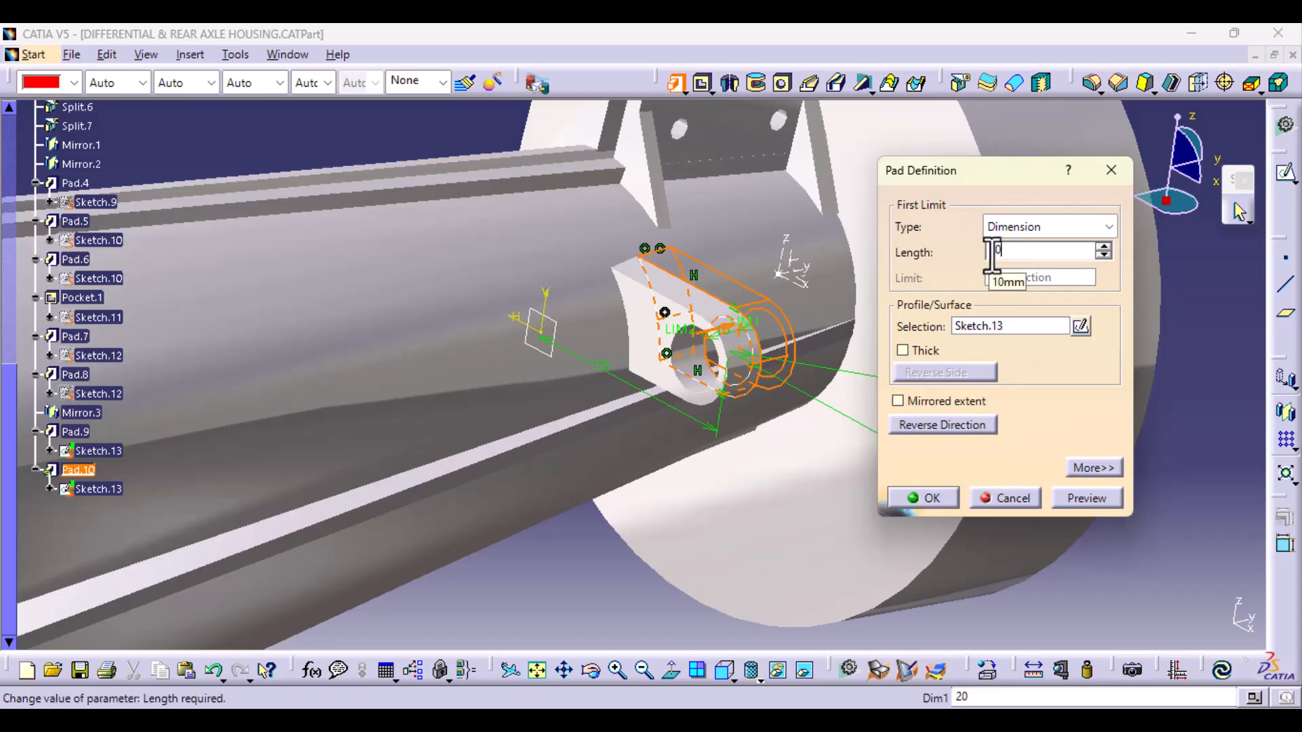
click(1095, 468)
drag(1160, 252, 1142, 258)
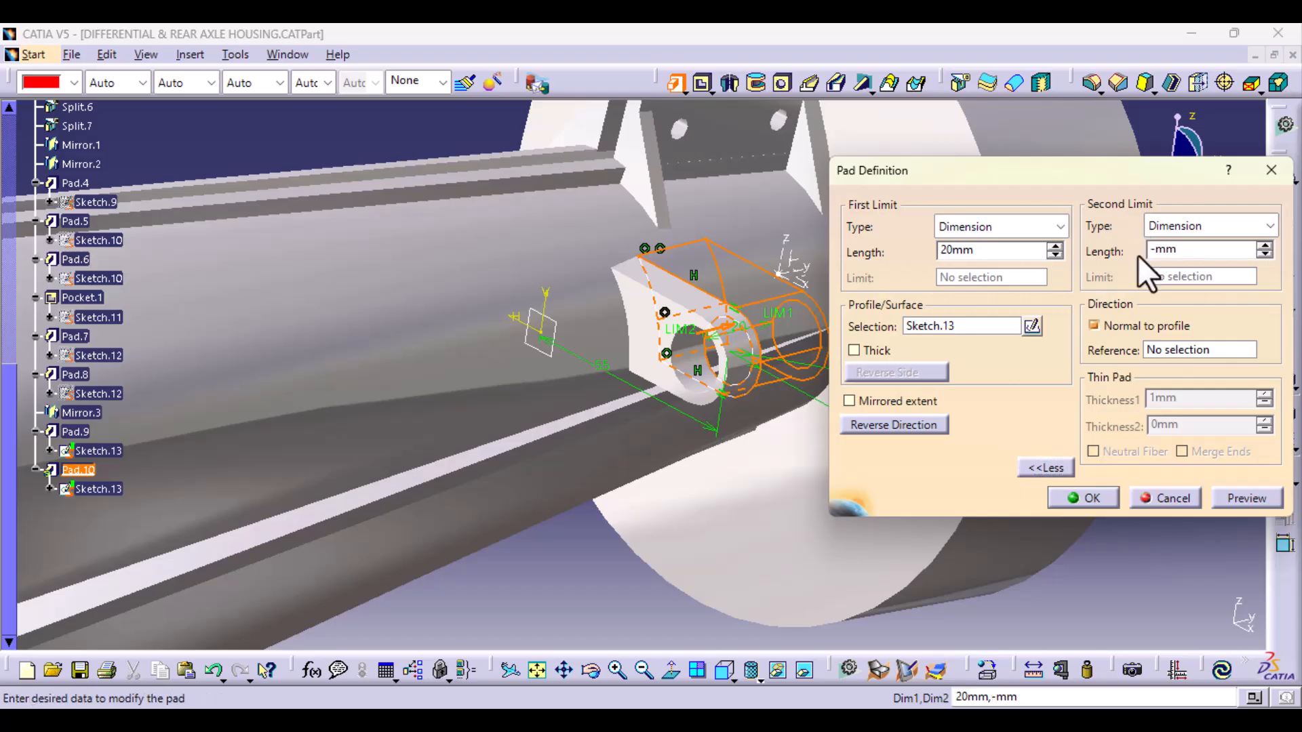
text(-30)
click(1232, 495)
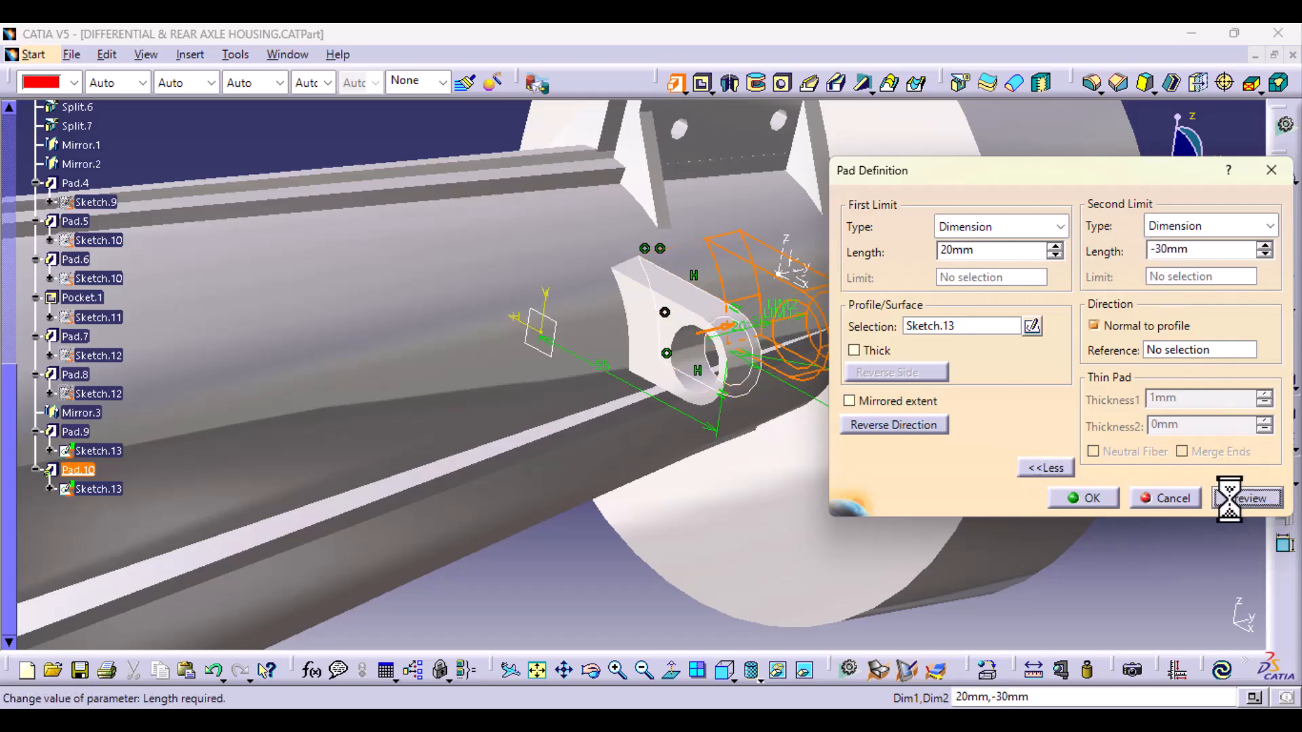
middle_drag(721, 465, 468, 499)
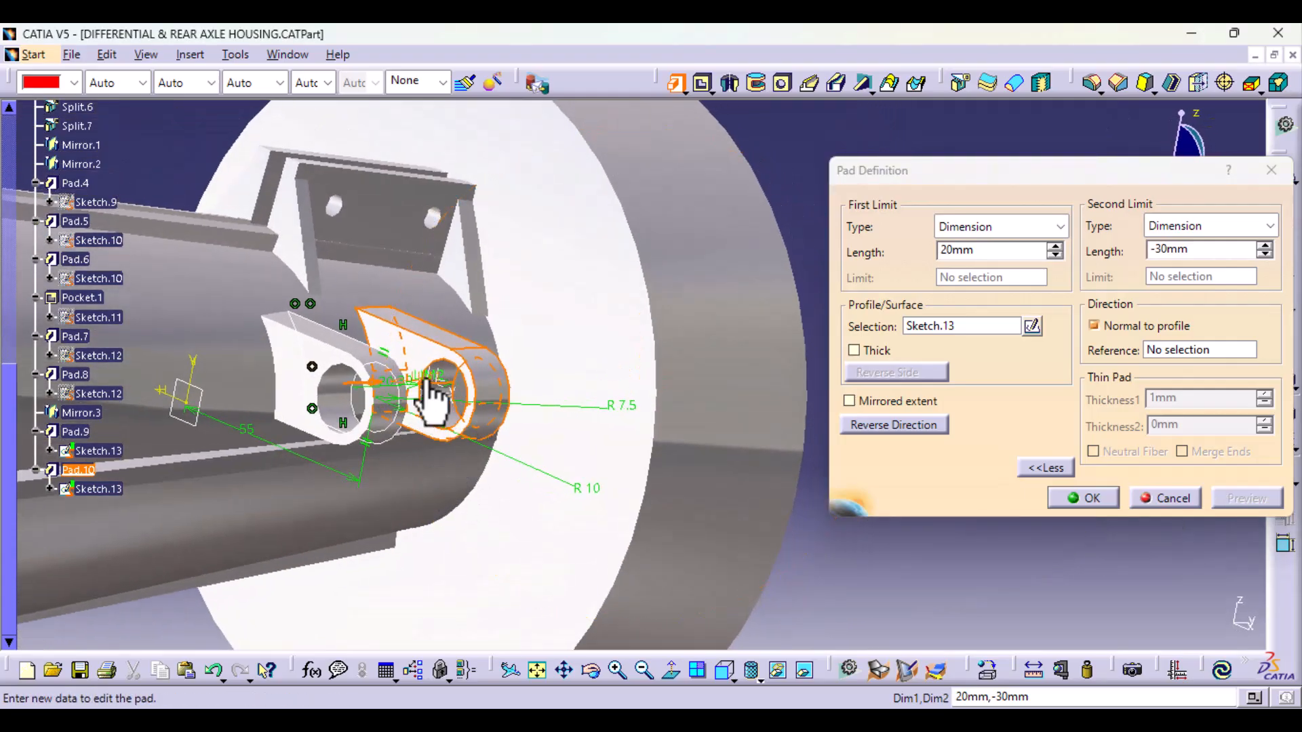
click(1078, 502)
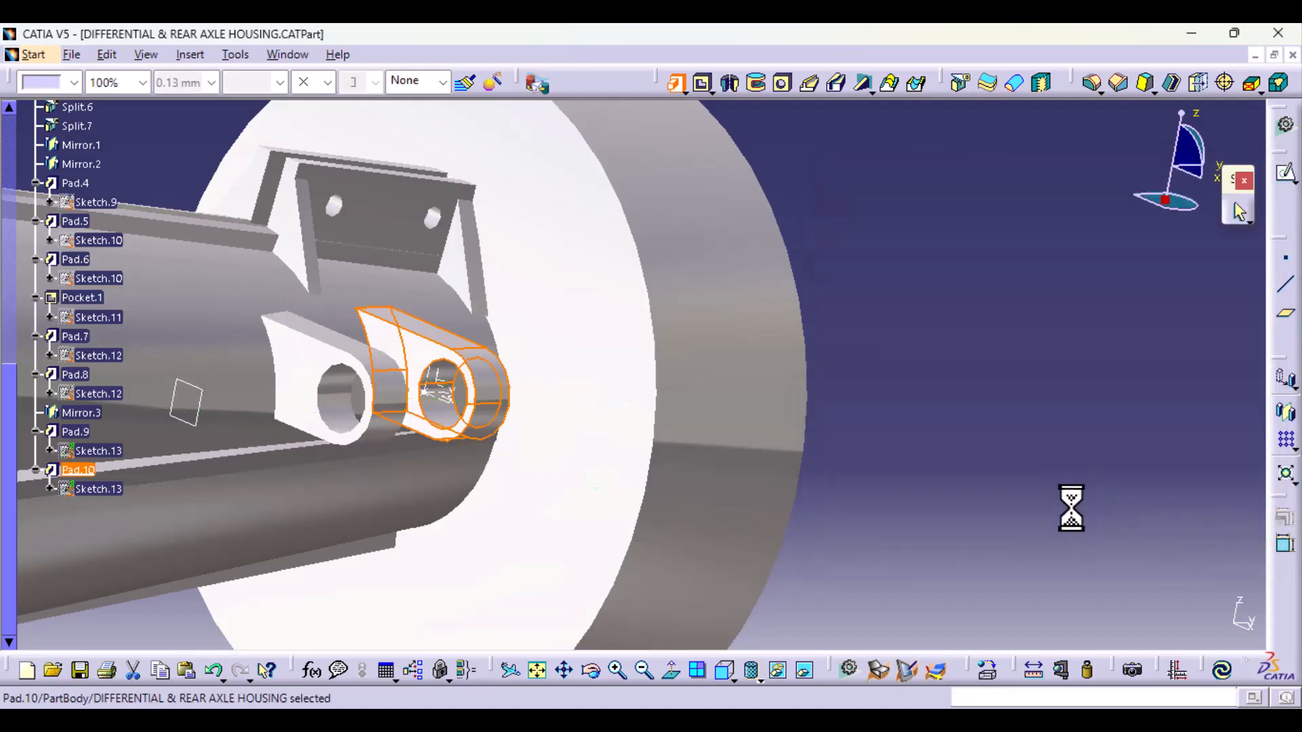
Step: Hide the reference plane, the axis system and the point near the two lugs at the end of the axle tube
middle_drag(586, 372, 364, 372)
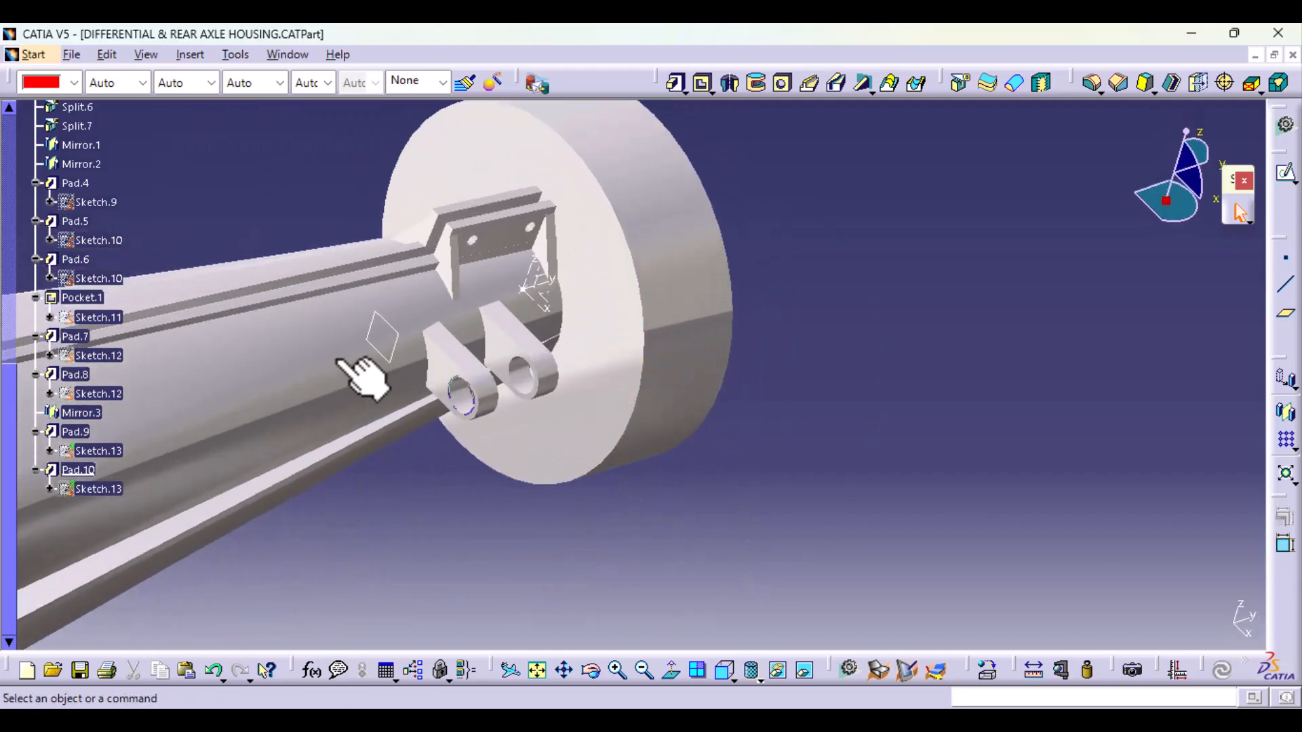
right_click(392, 351)
click(442, 351)
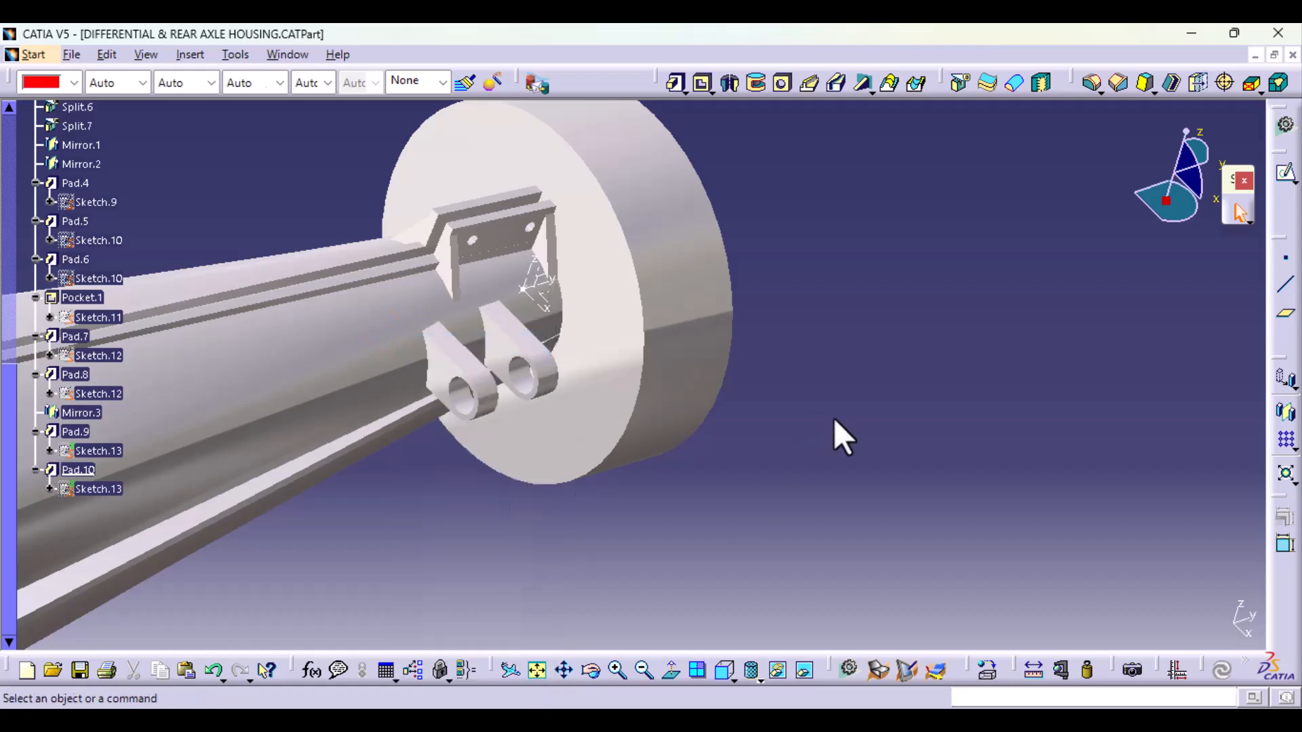
middle_drag(833, 418, 589, 305)
right_click(552, 278)
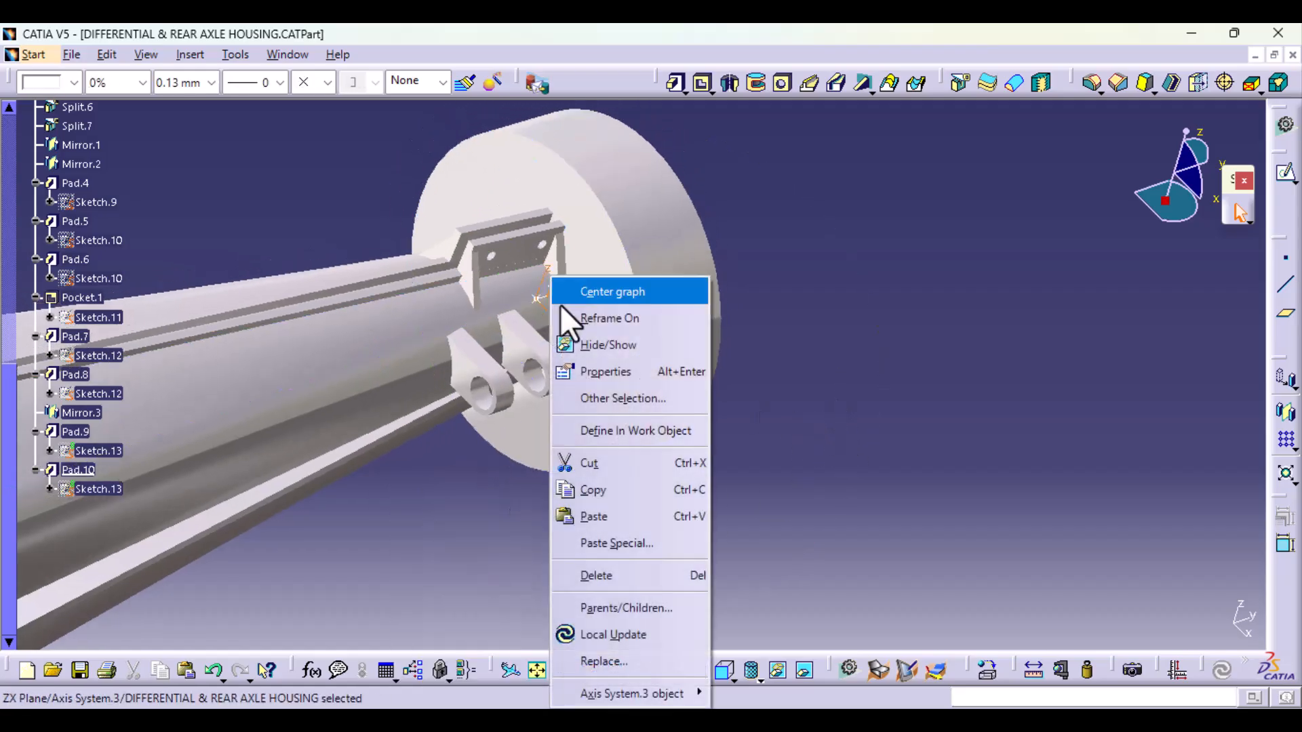
click(608, 345)
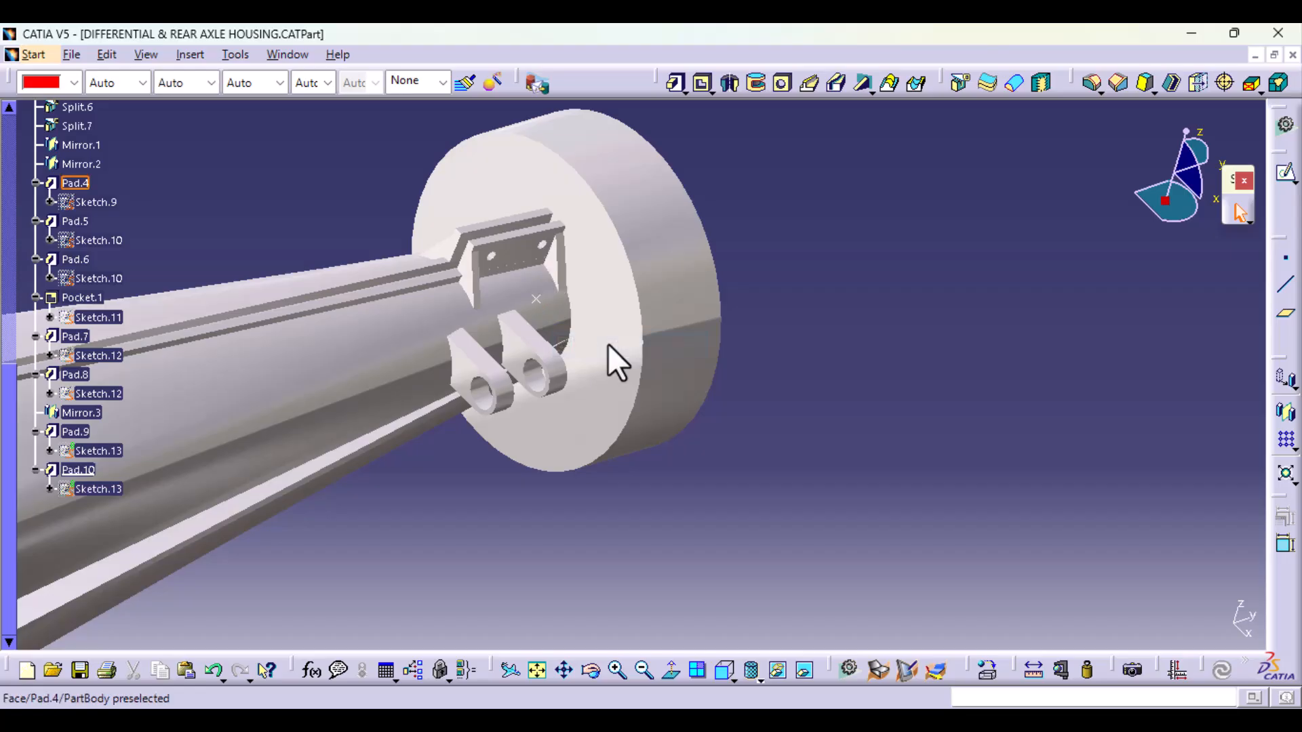
right_click(541, 302)
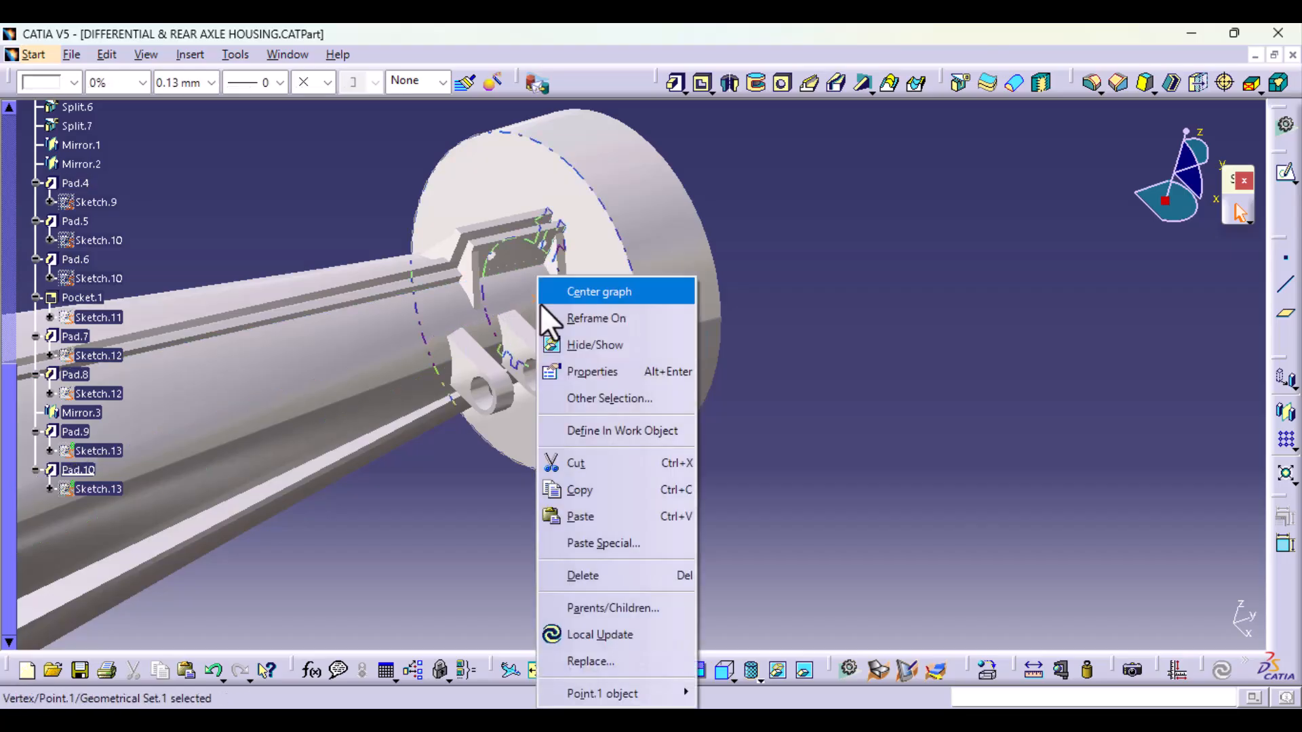
click(600, 346)
Step: Switch to the reference photos in the image viewer and examine the mounts on the axle tube below the friction damper
middle_drag(886, 403, 668, 479)
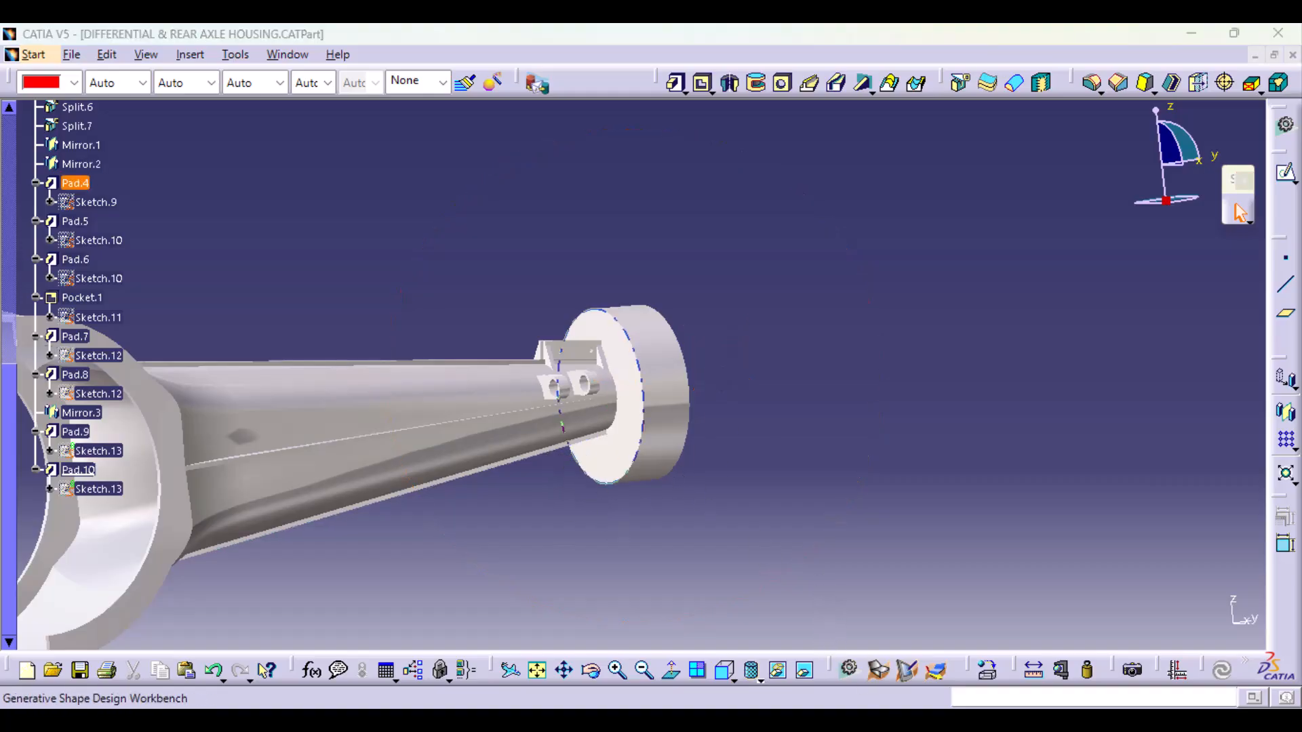
click(966, 638)
scroll(858, 506, down, 4)
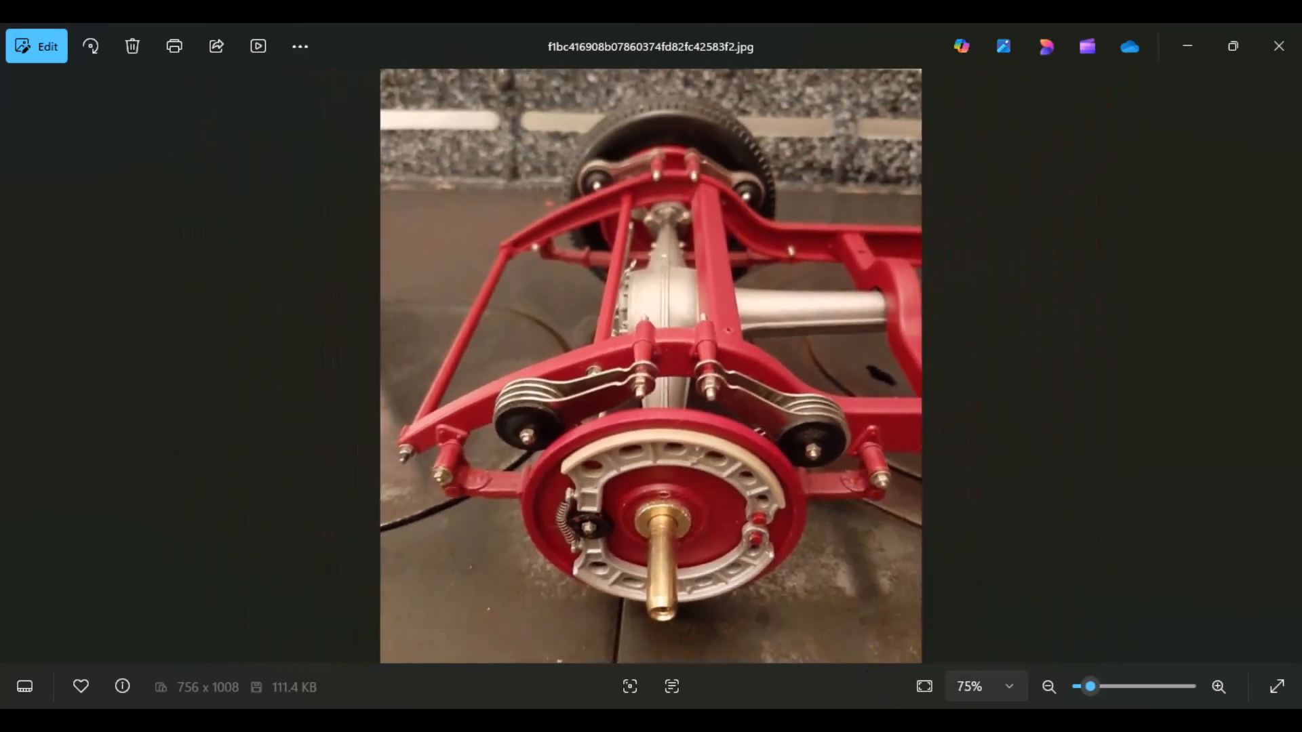
click(853, 640)
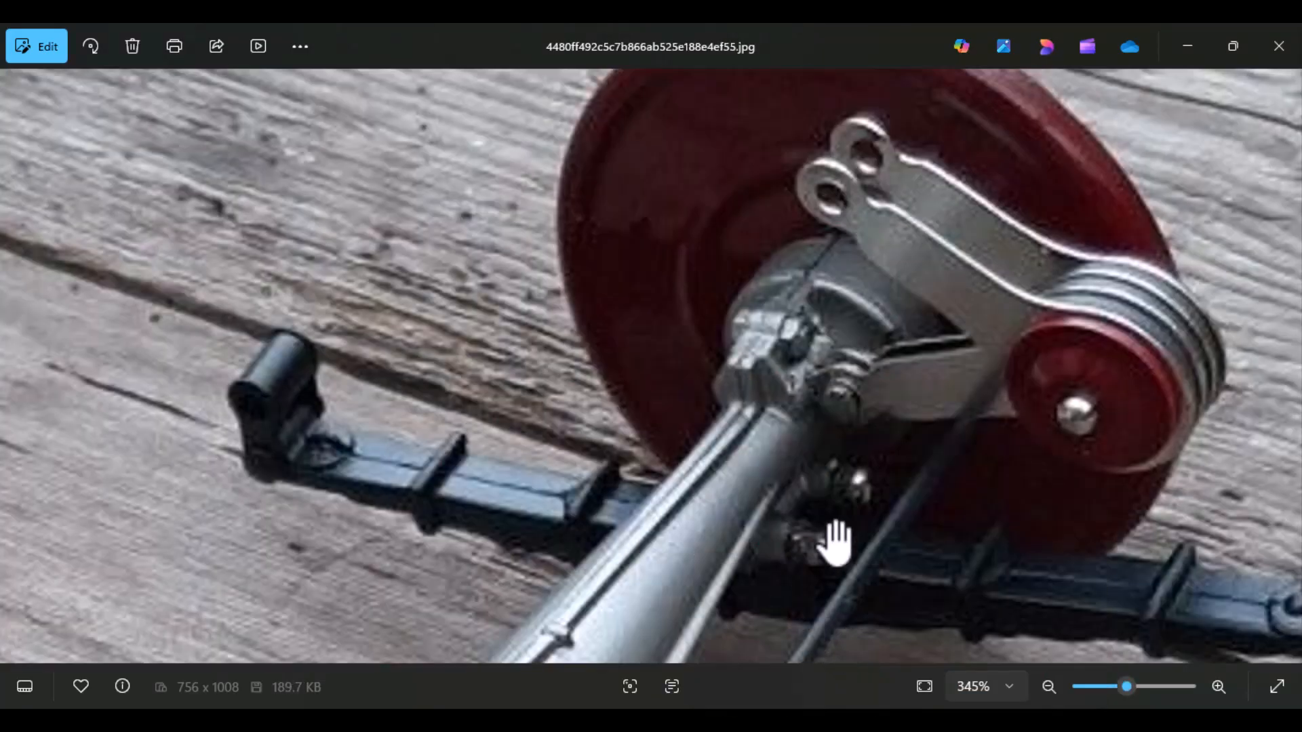
scroll(836, 543, up, 3)
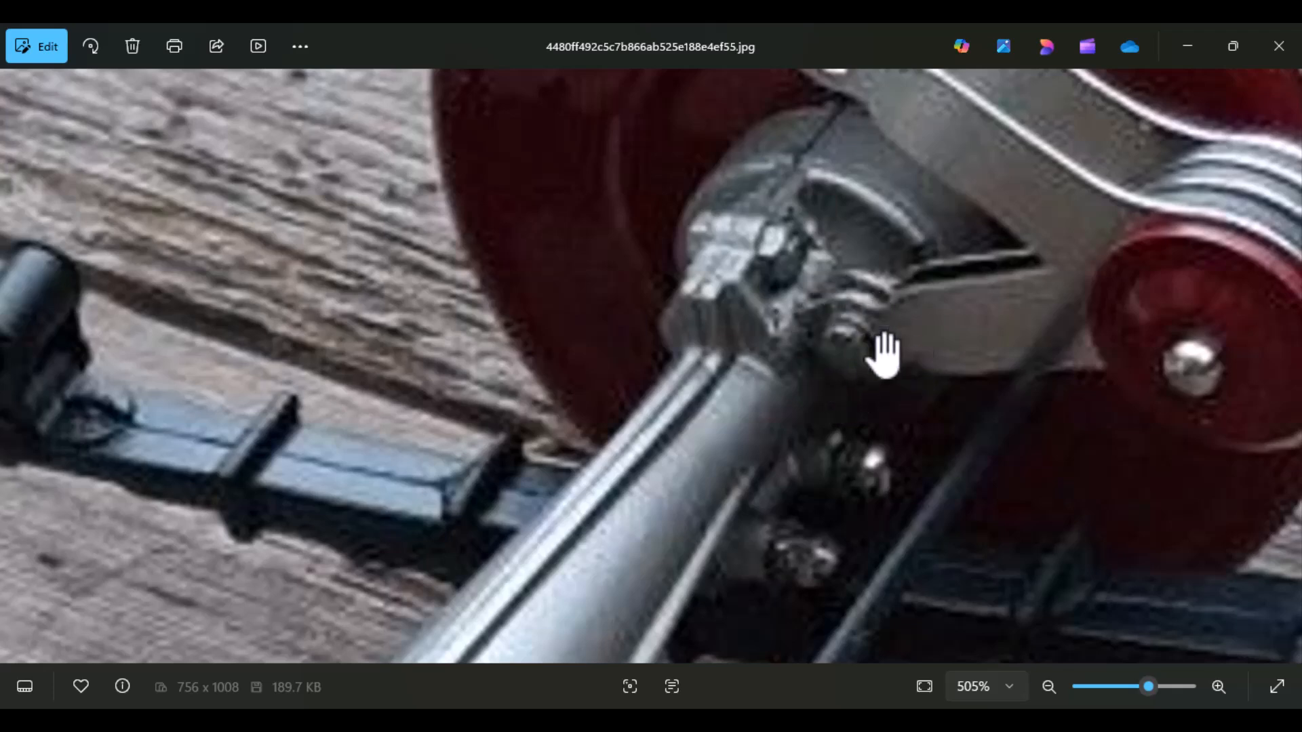
drag(753, 583, 734, 464)
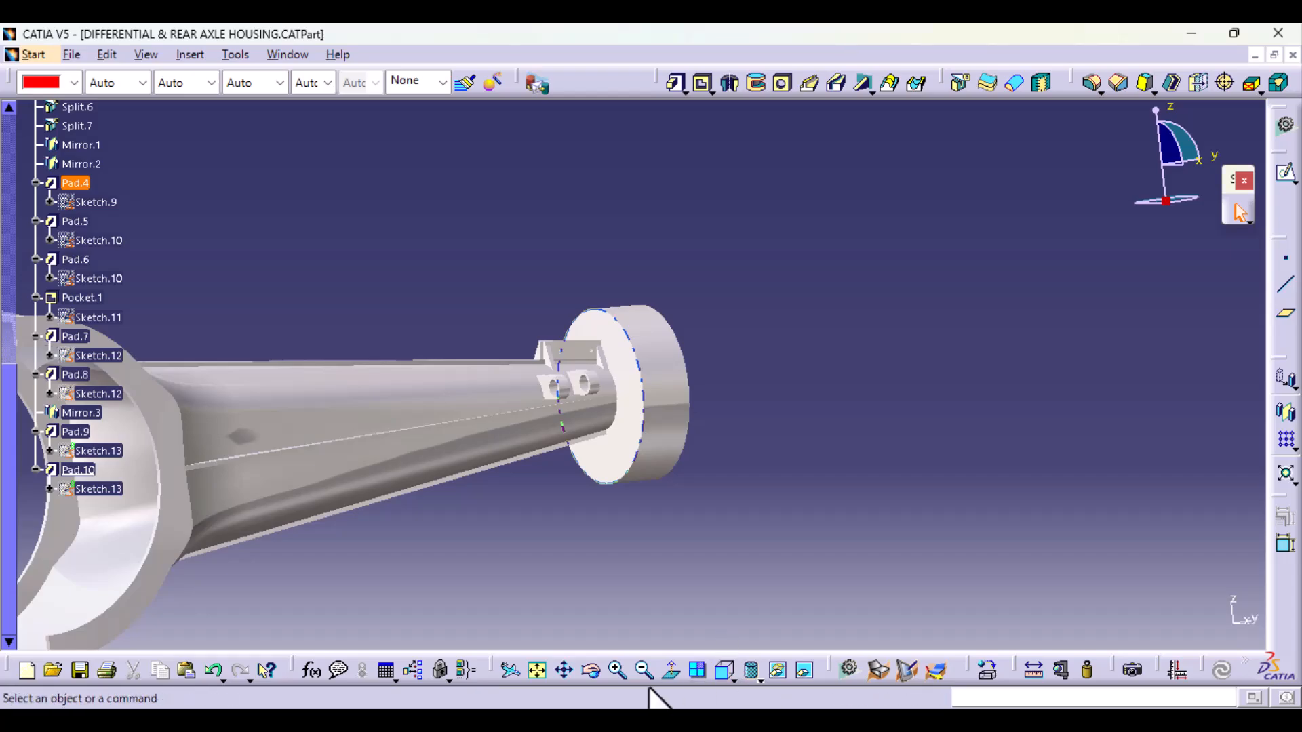
Step: Back in CATIA, start a sketch on the main axis system's YZ plane and draw a circle of about 18 mm radius near the tube's lower edge
click(720, 673)
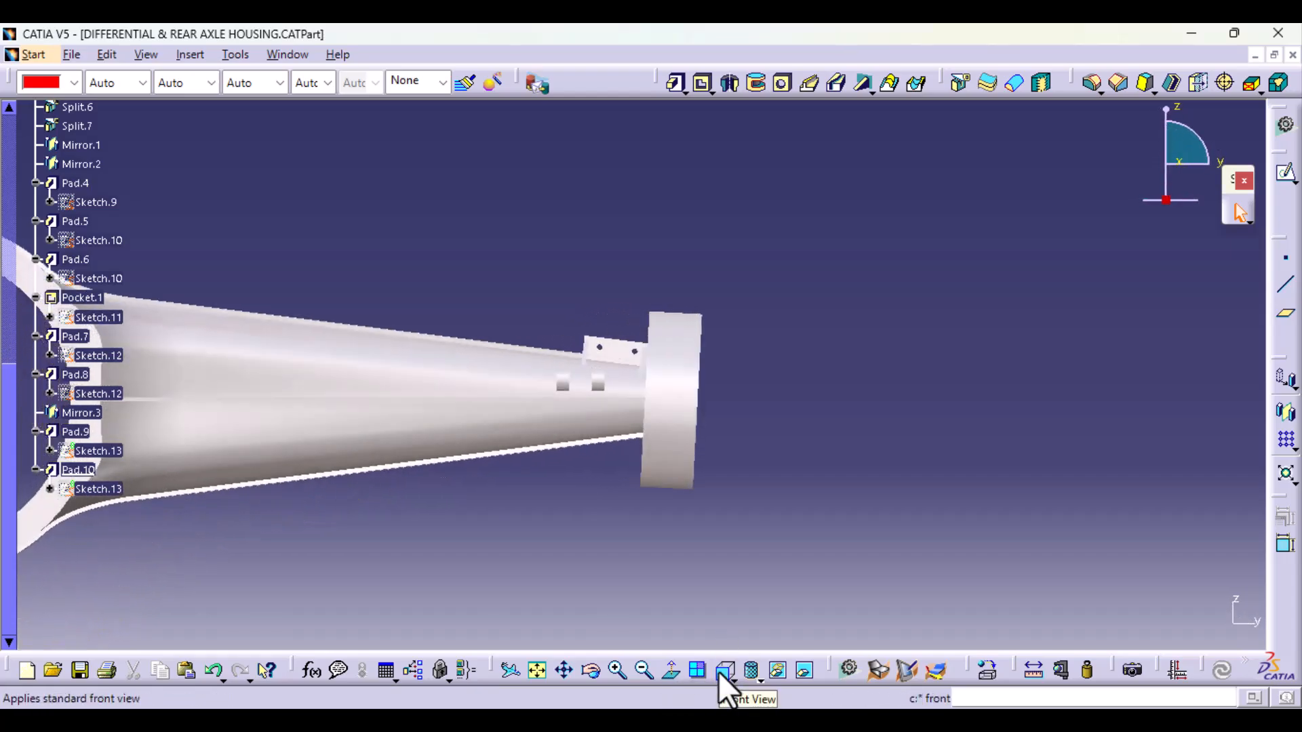
middle_drag(628, 597, 872, 553)
click(397, 395)
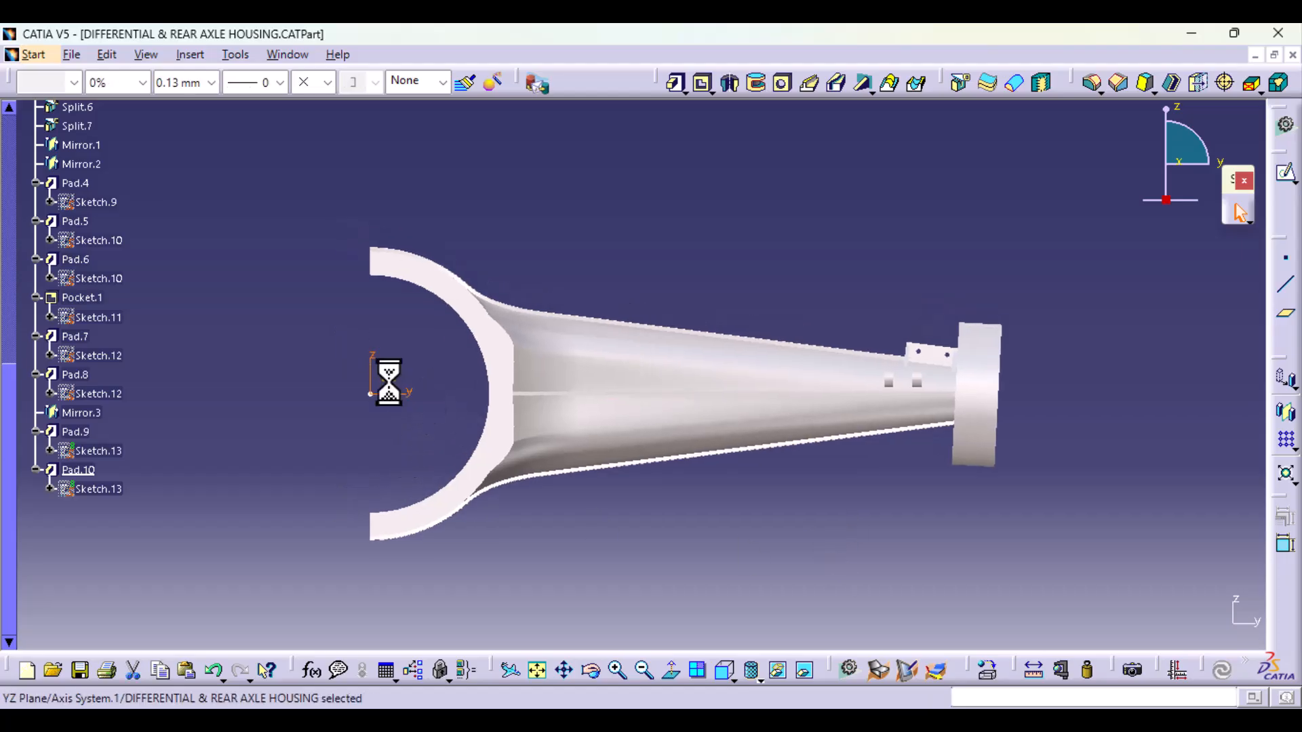
click(1286, 178)
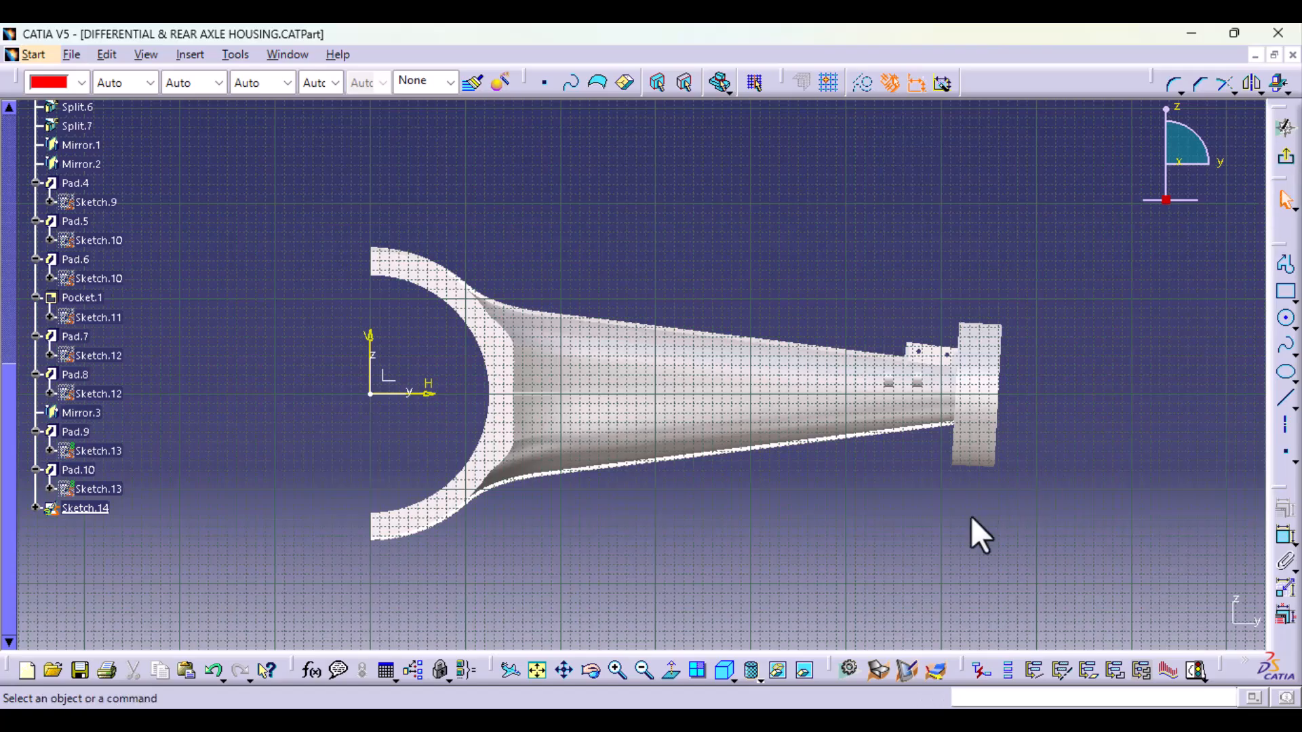
middle_drag(981, 536, 763, 438)
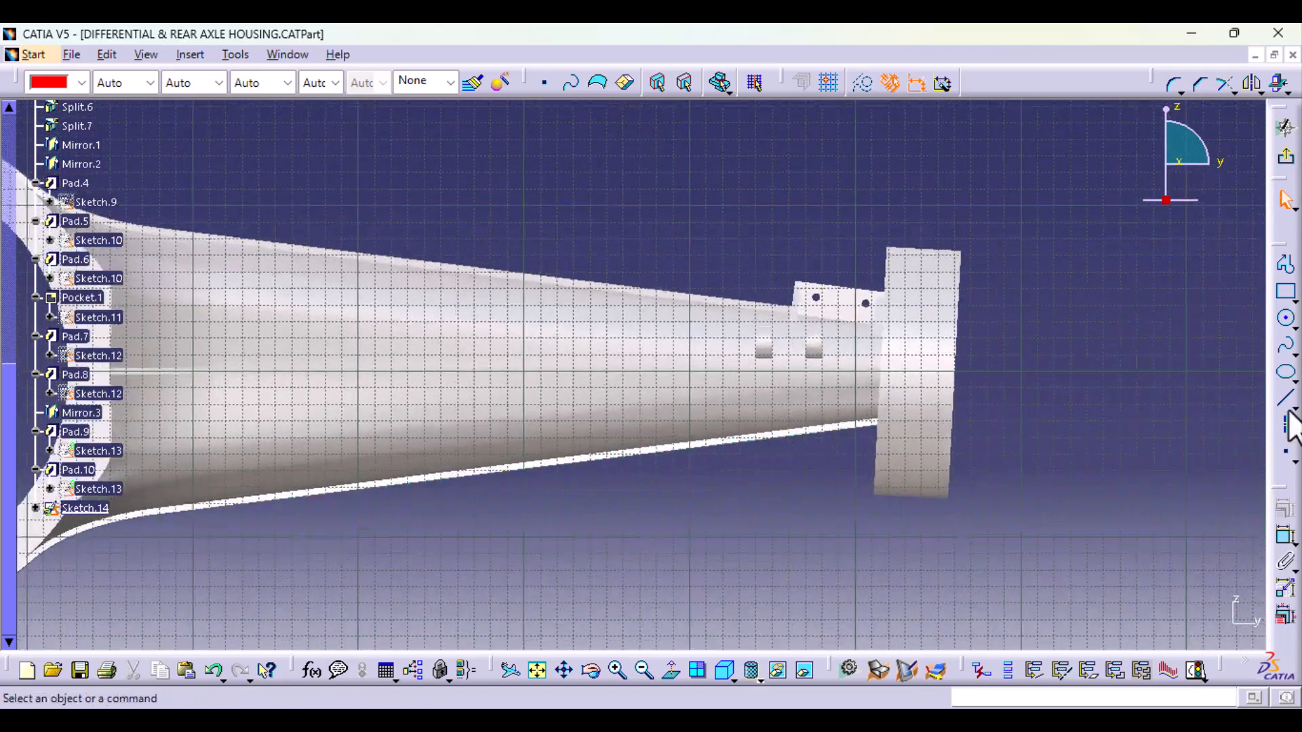
click(1287, 318)
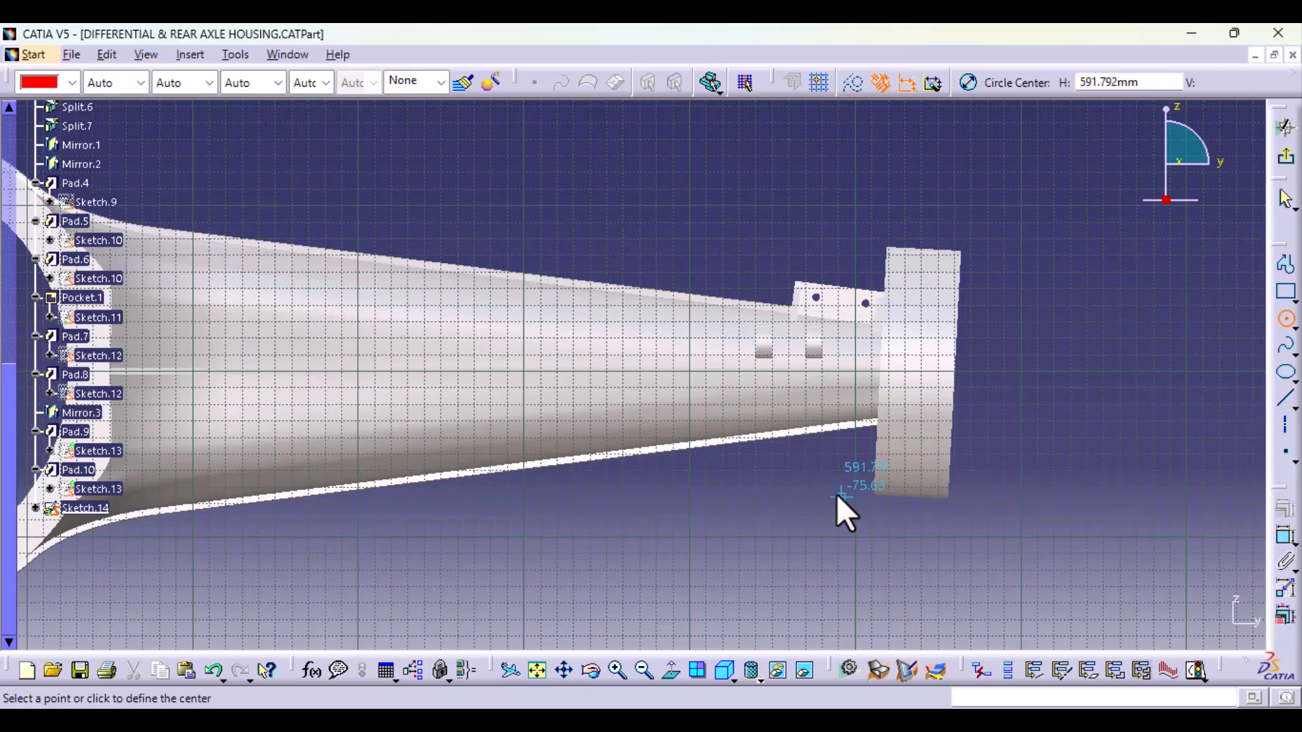
click(769, 421)
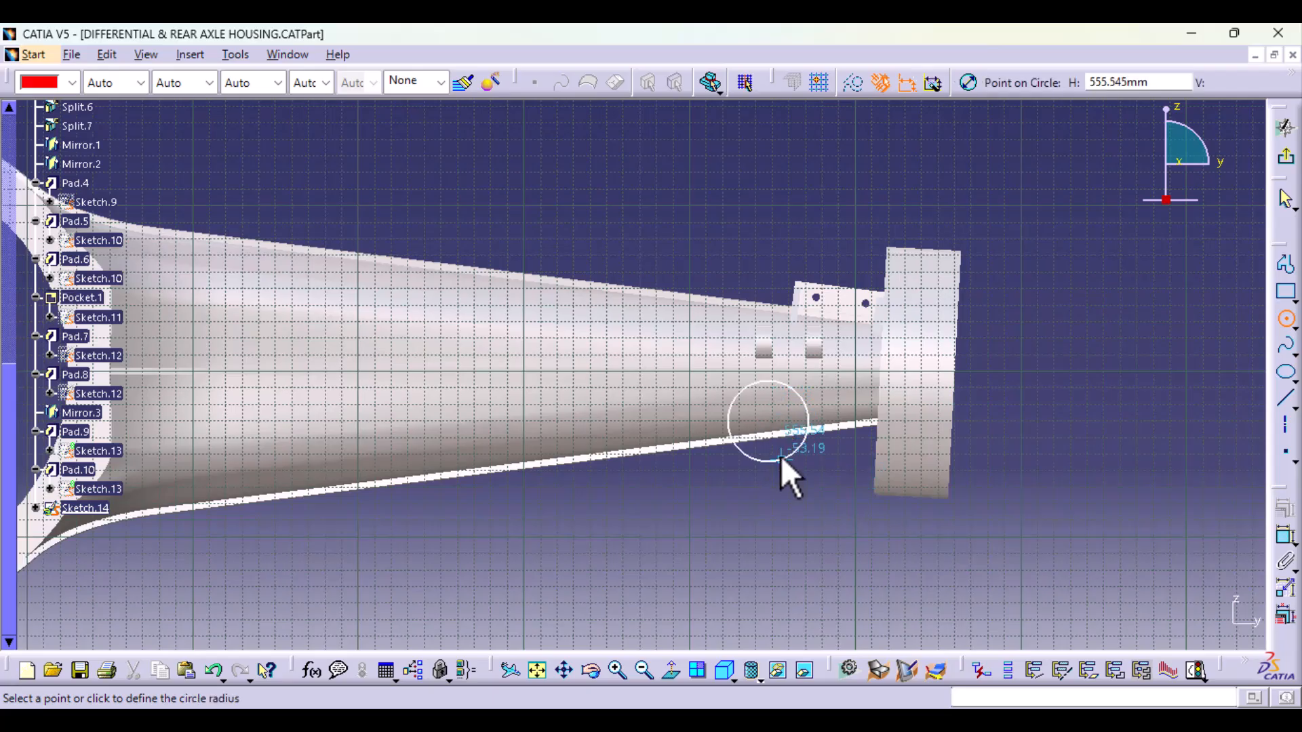
click(771, 449)
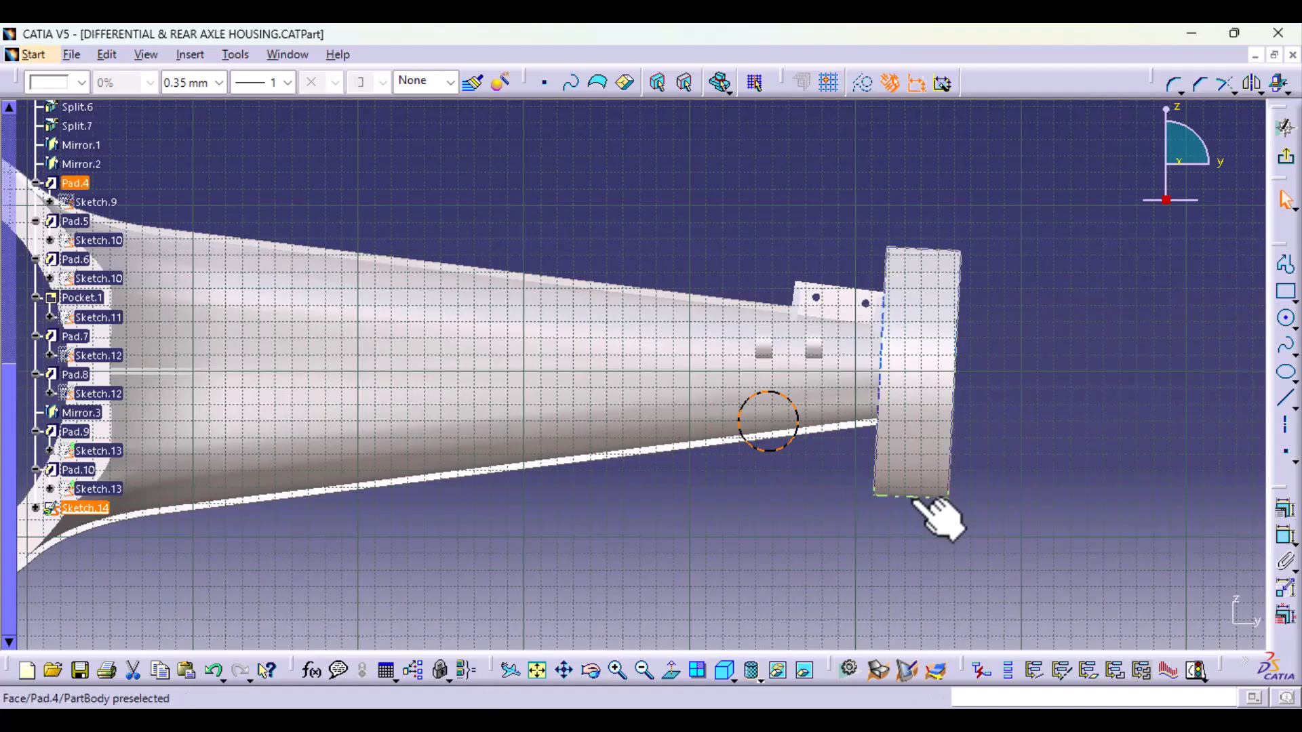
Step: Dimension the circle's radius and move the circle down so that it straddles the lower edge of the axle tube
click(1284, 541)
click(664, 220)
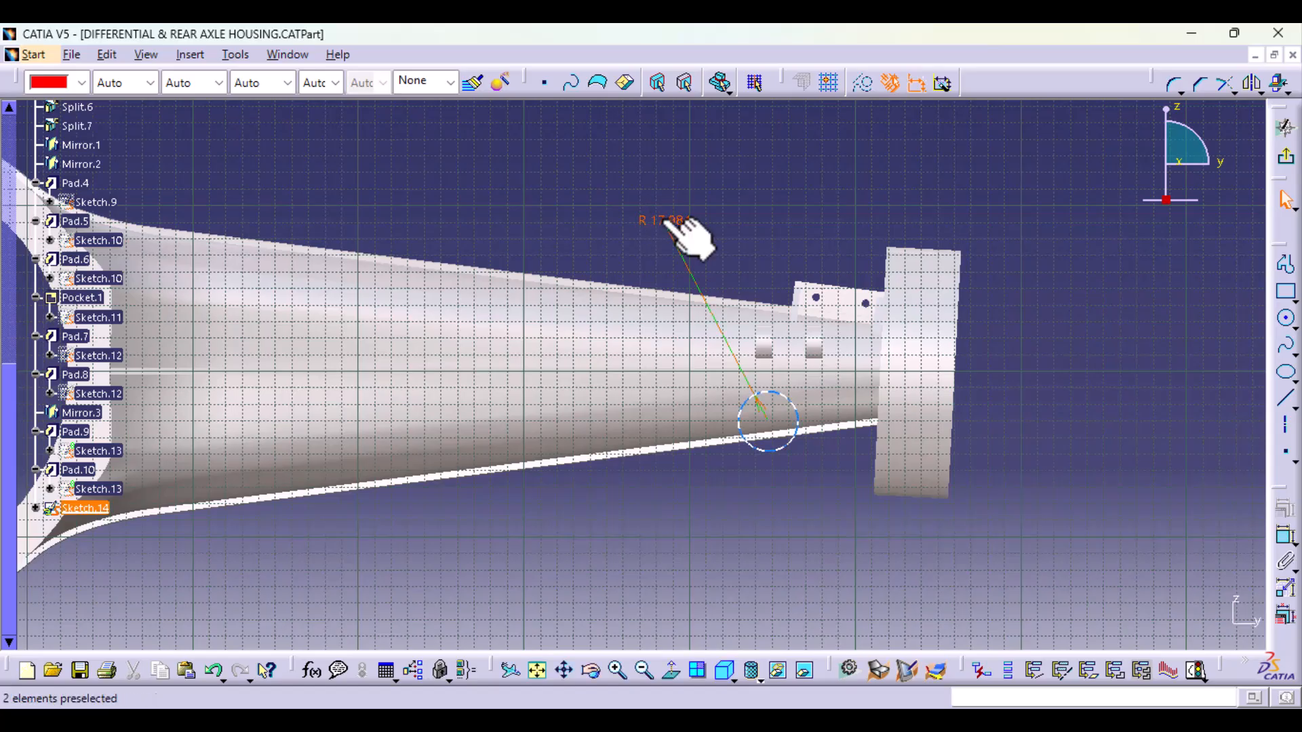
click(685, 234)
drag(789, 451, 759, 498)
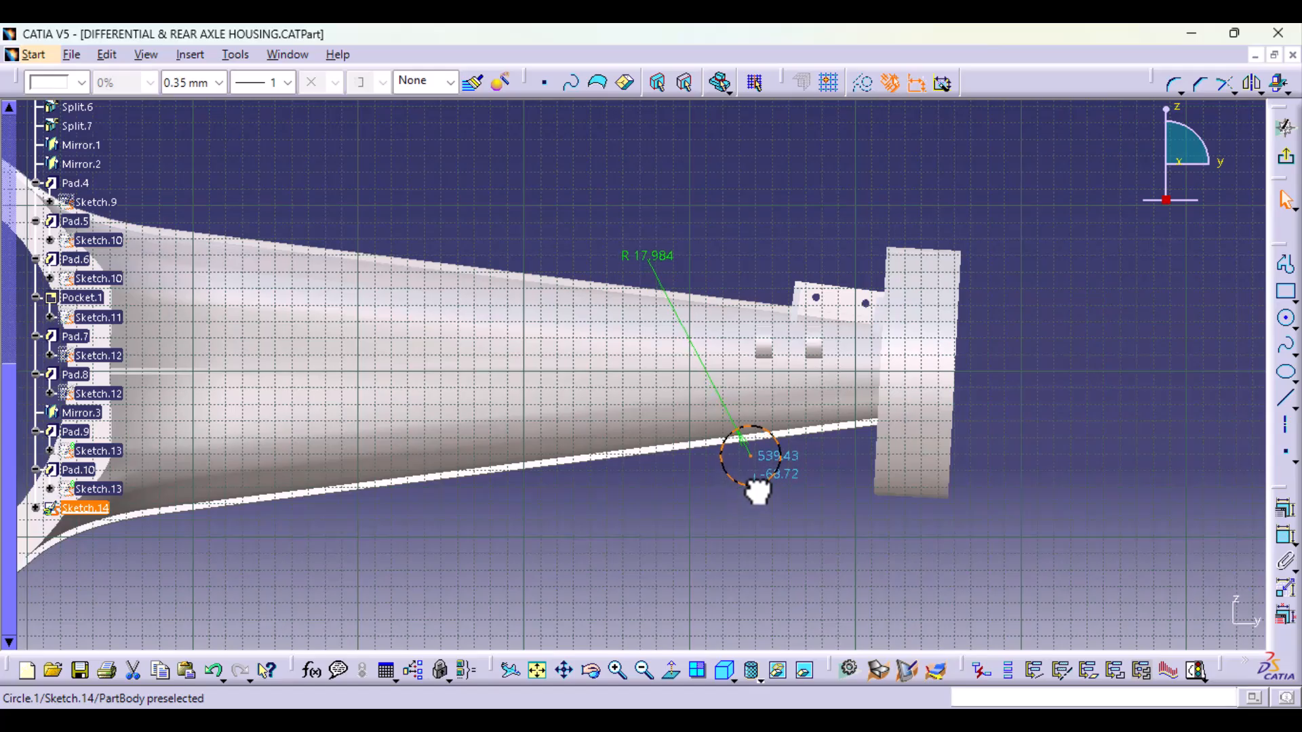
drag(758, 492, 756, 488)
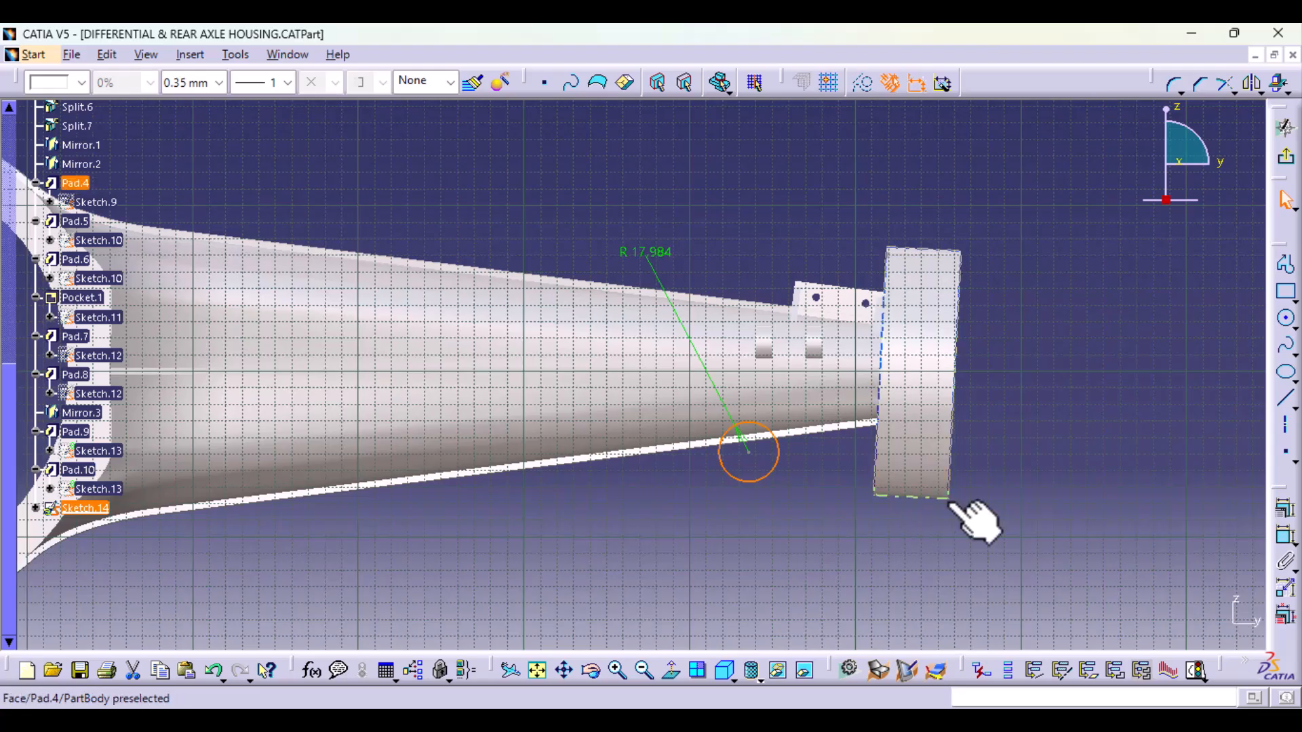
Step: Draw a second circle of about 21 mm radius between the first circle and the flange, level with the first, and dimension its radius
click(1285, 321)
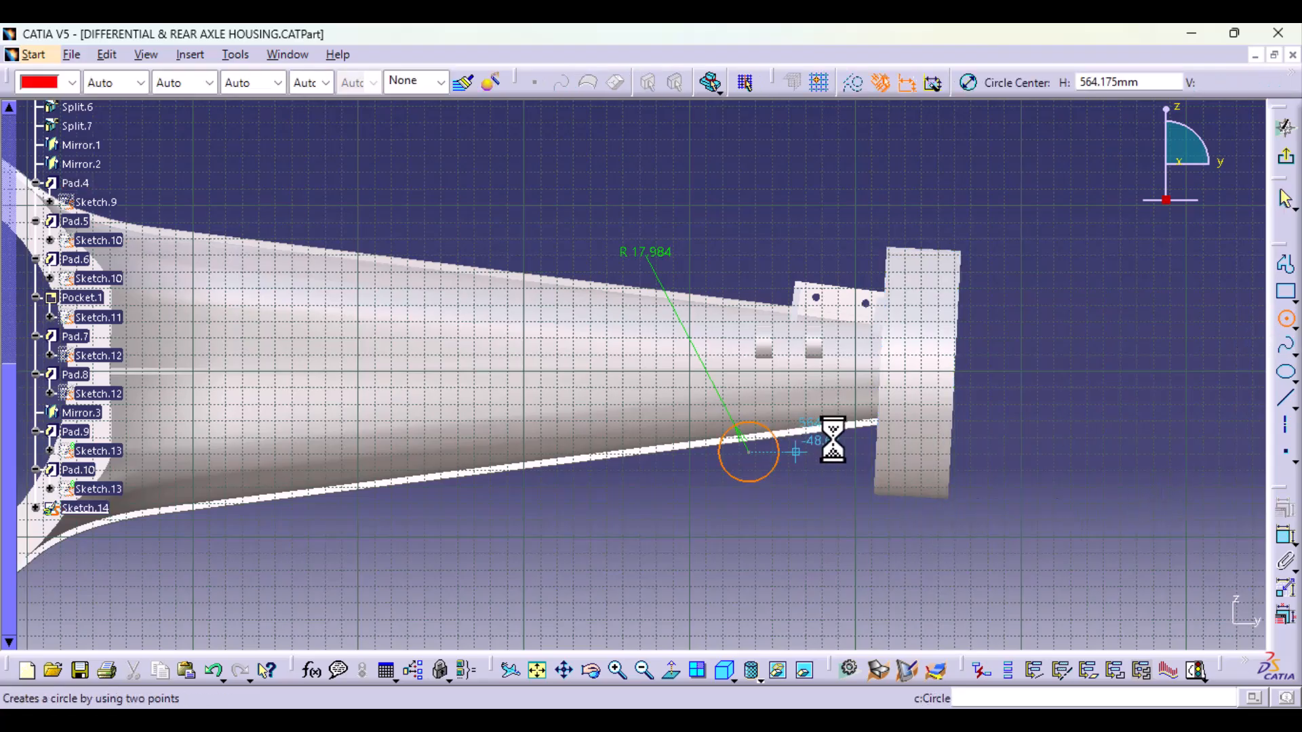
click(836, 452)
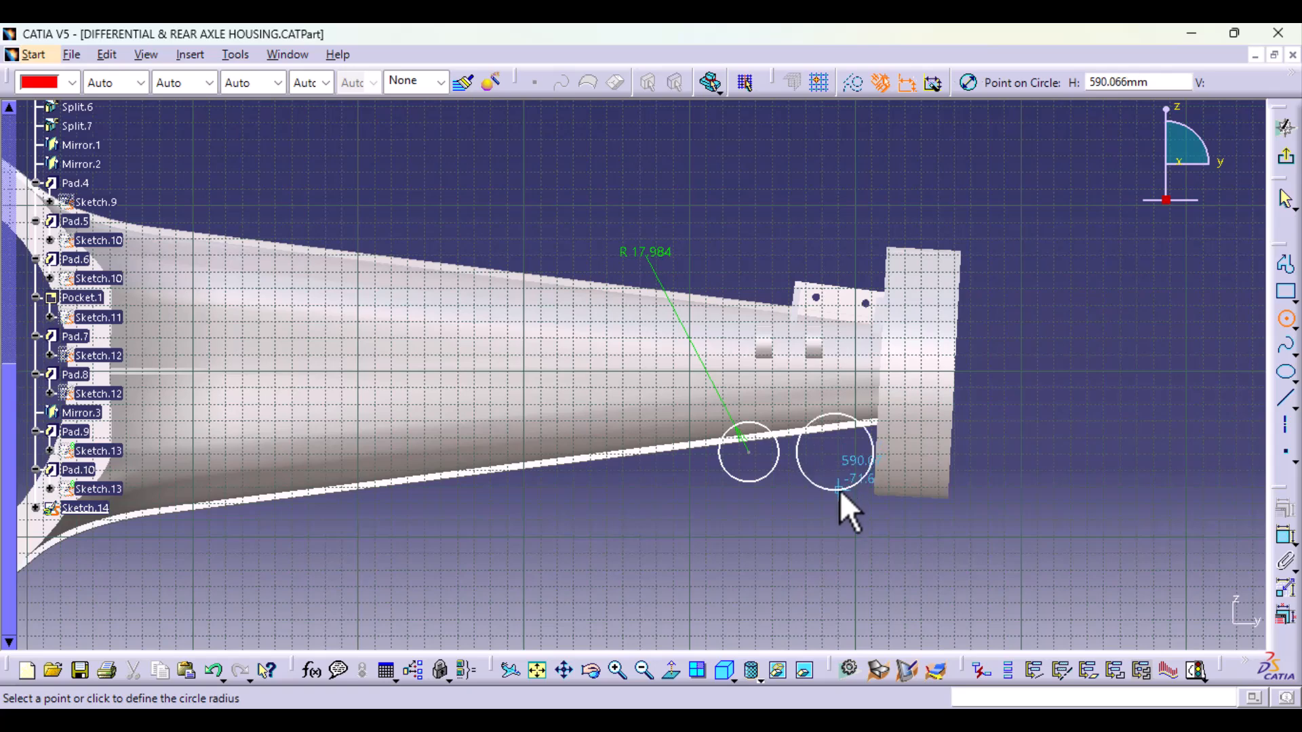
click(835, 486)
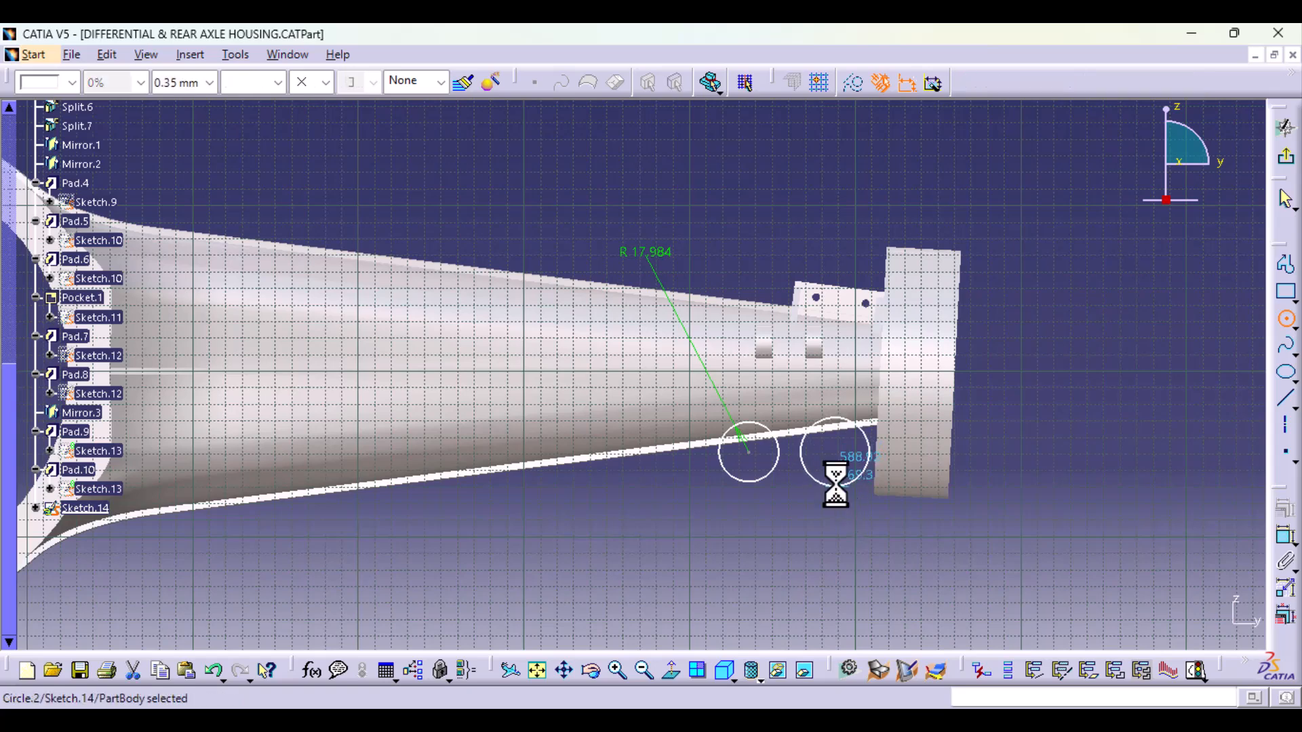
click(1282, 536)
click(769, 234)
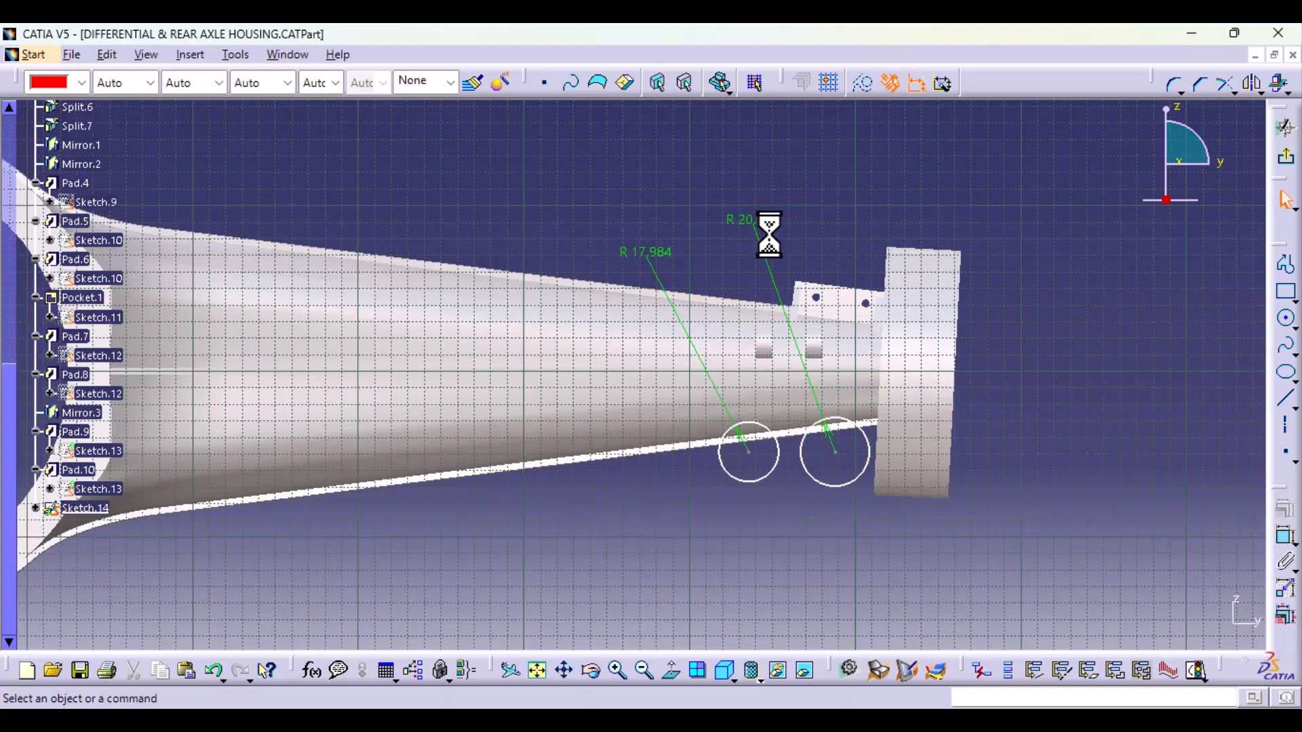
Step: Set the radius of both circles to 20 mm
double_click(763, 219)
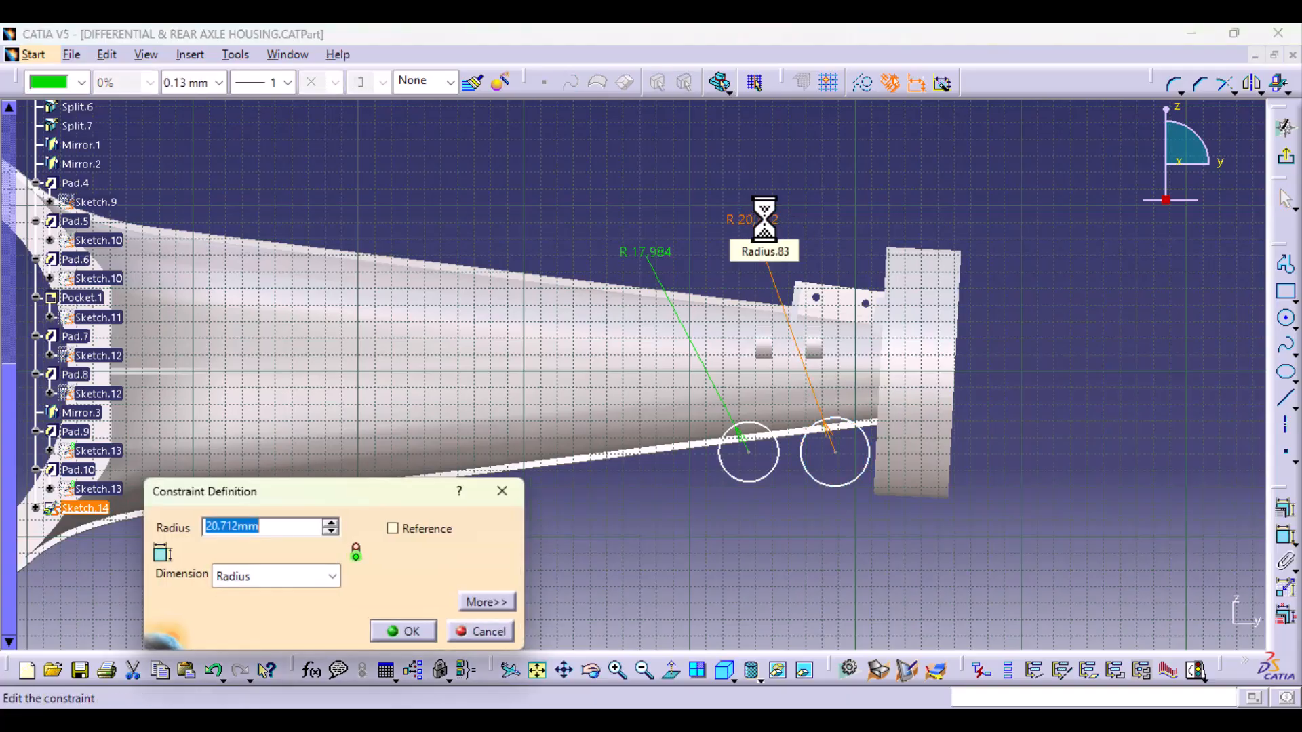
key(Return)
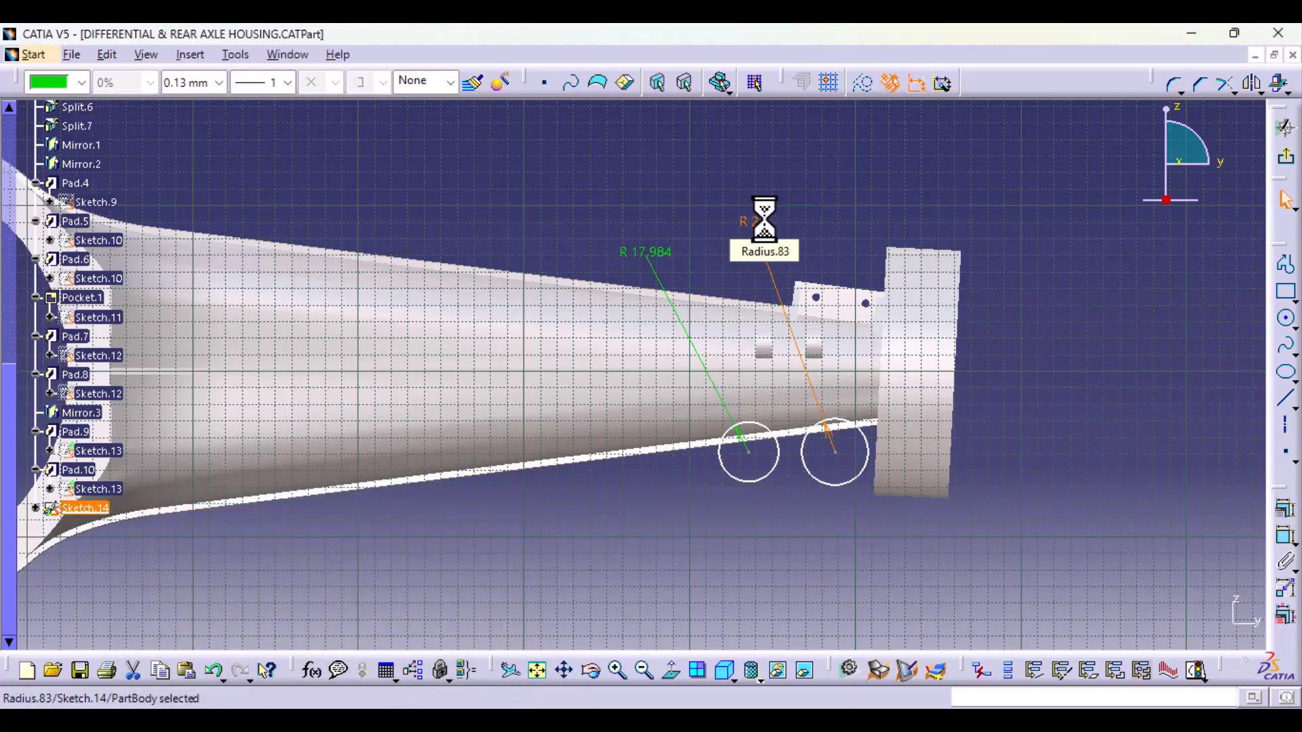
double_click(662, 252)
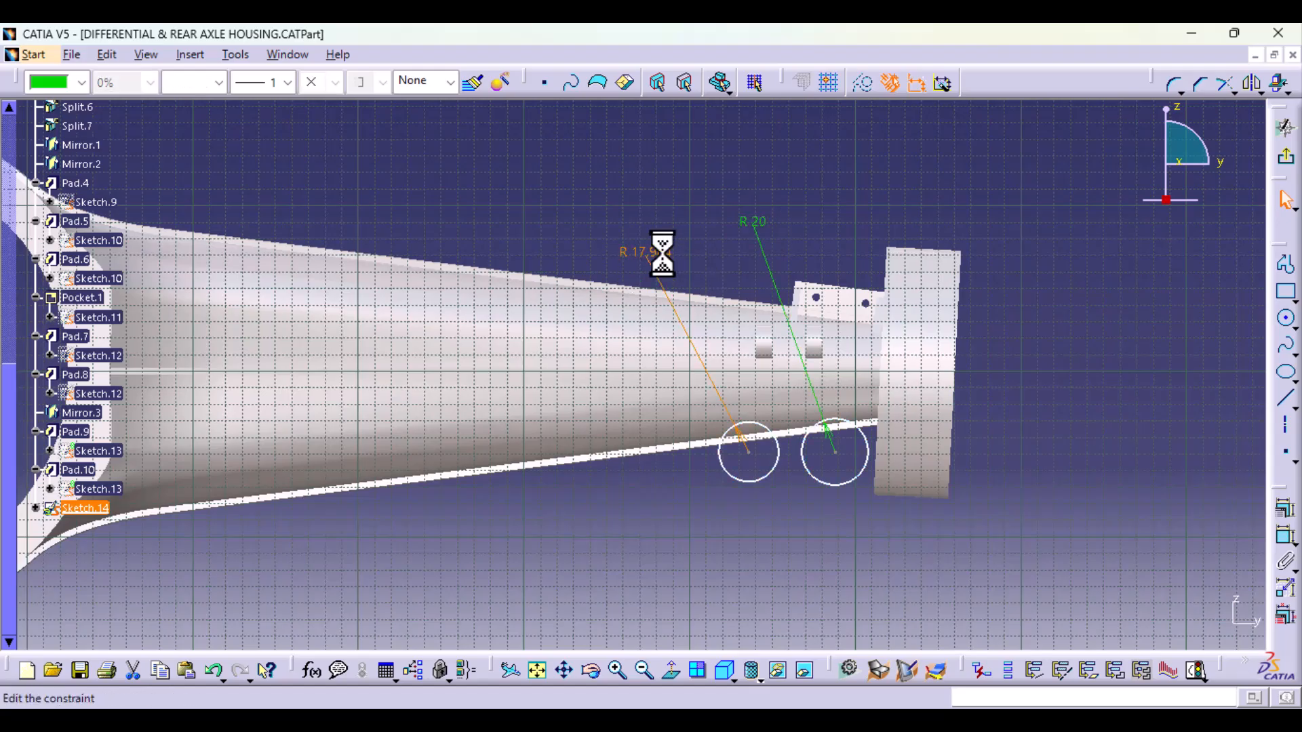
text(20)
key(Return)
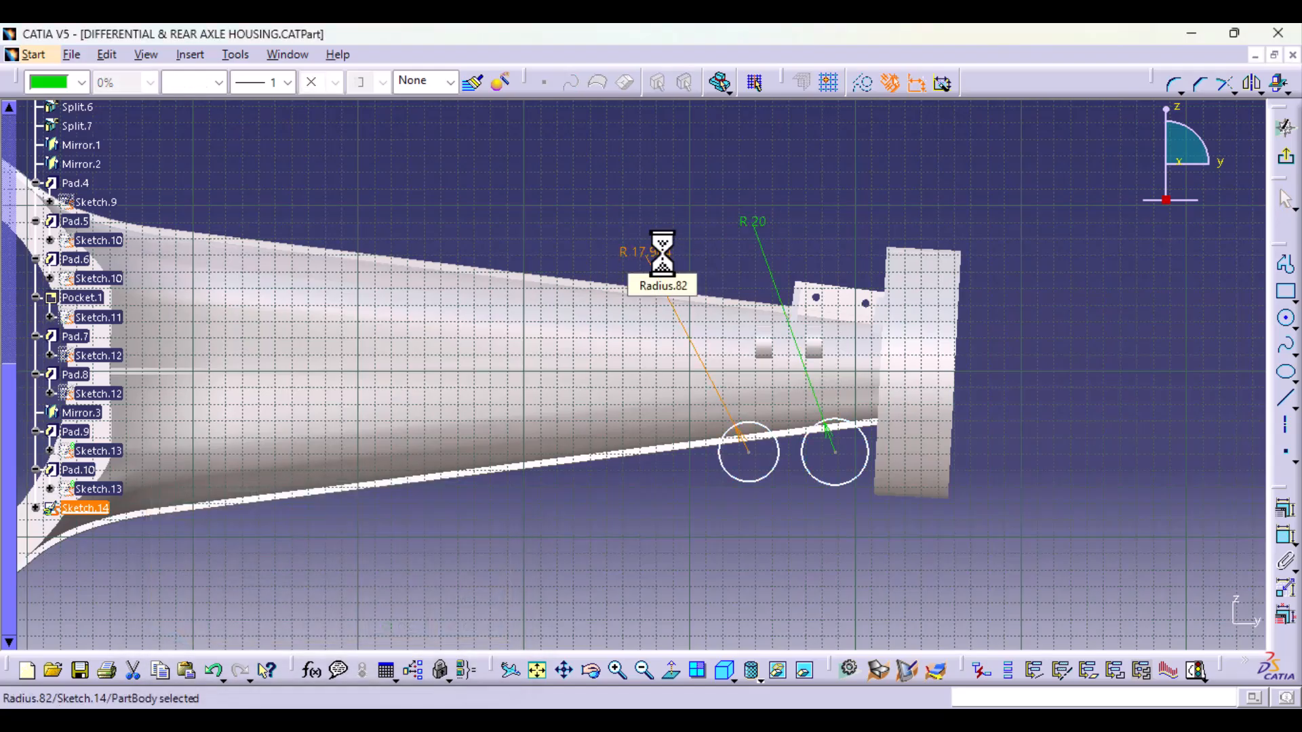
click(858, 575)
middle_drag(900, 585, 893, 534)
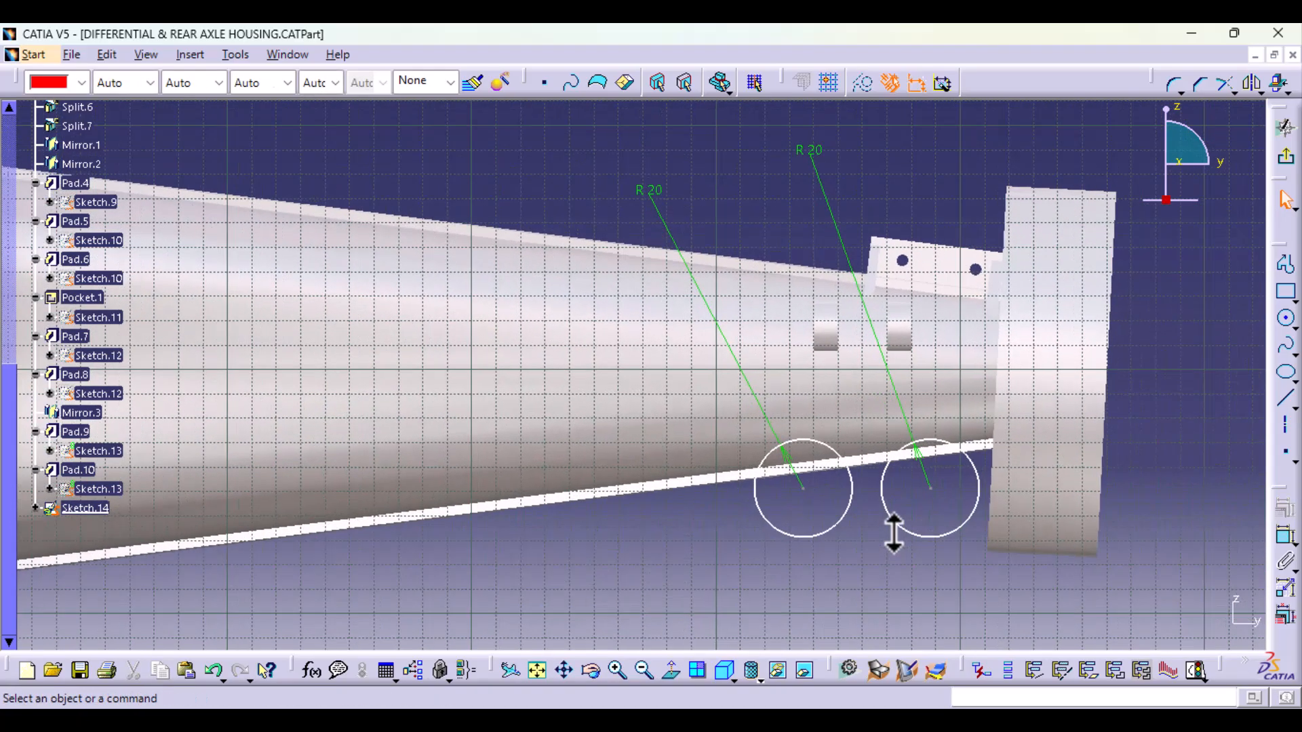
Step: Draw a concentric inner circle of about 10 mm radius inside each of the two mount circles
click(1287, 318)
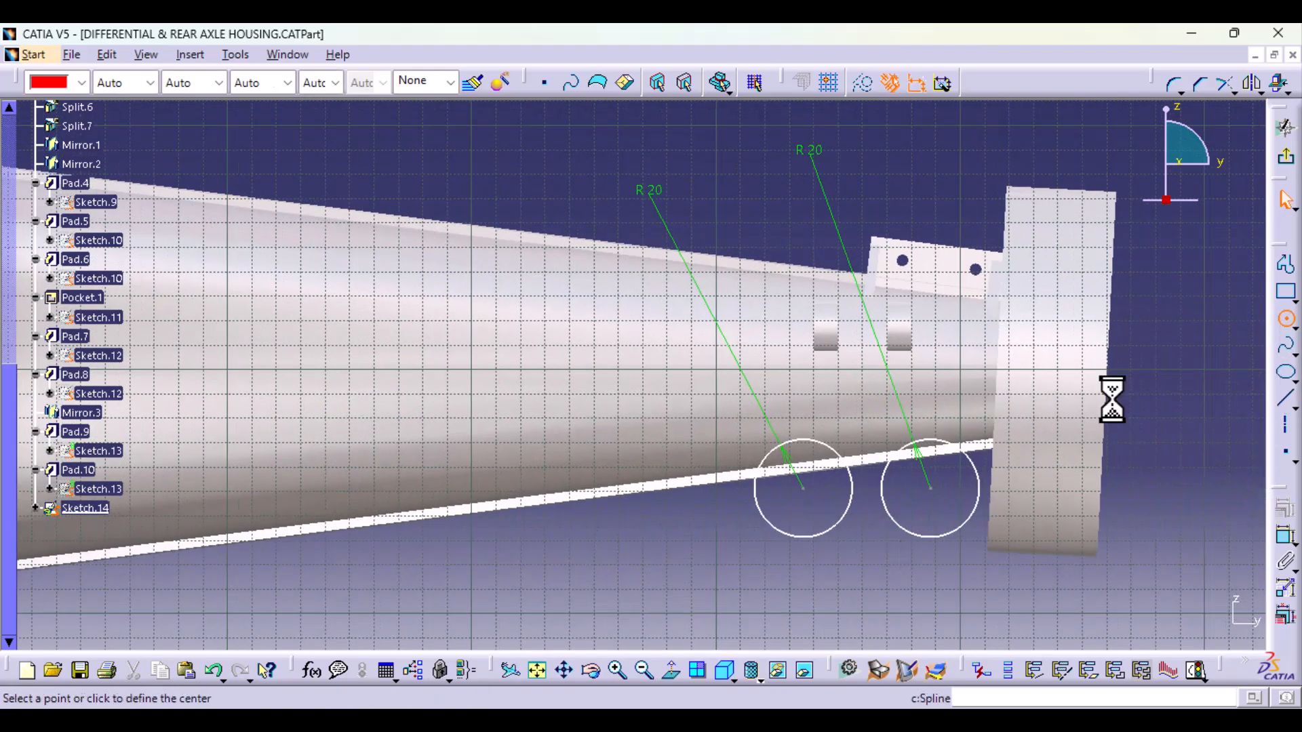
click(804, 489)
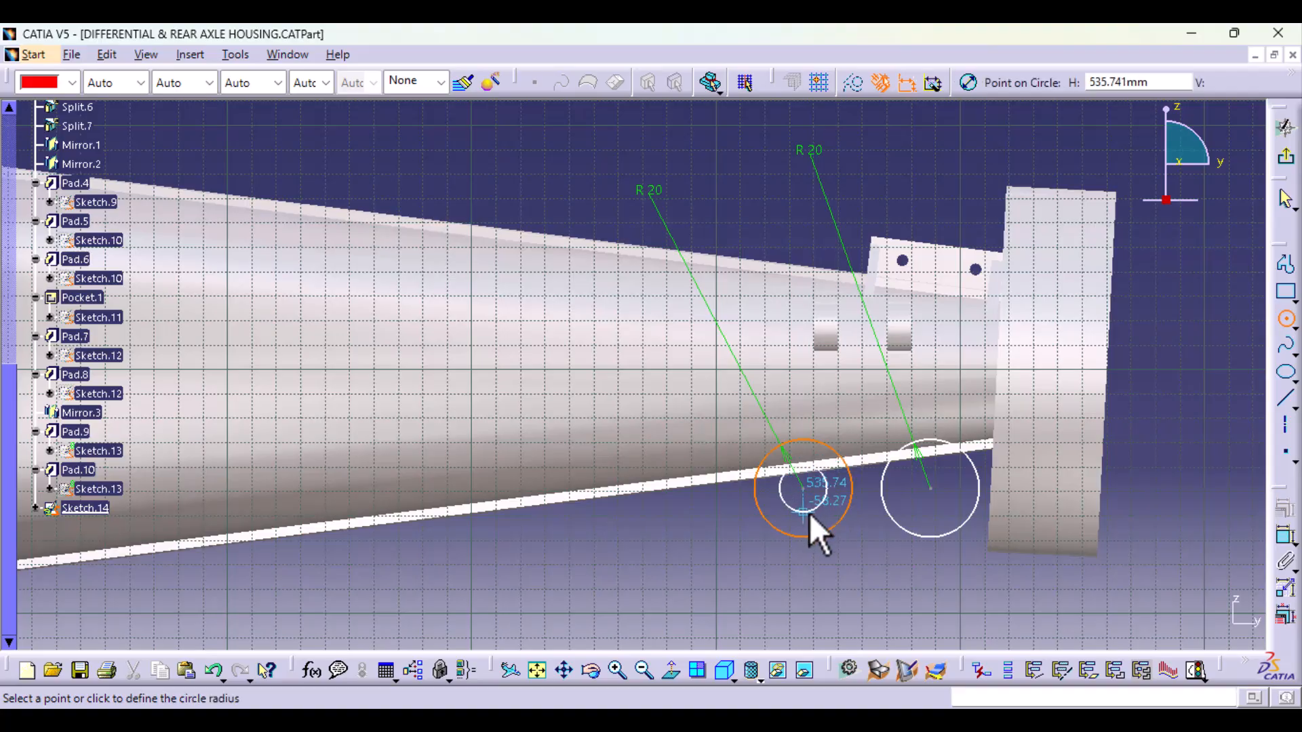
click(810, 514)
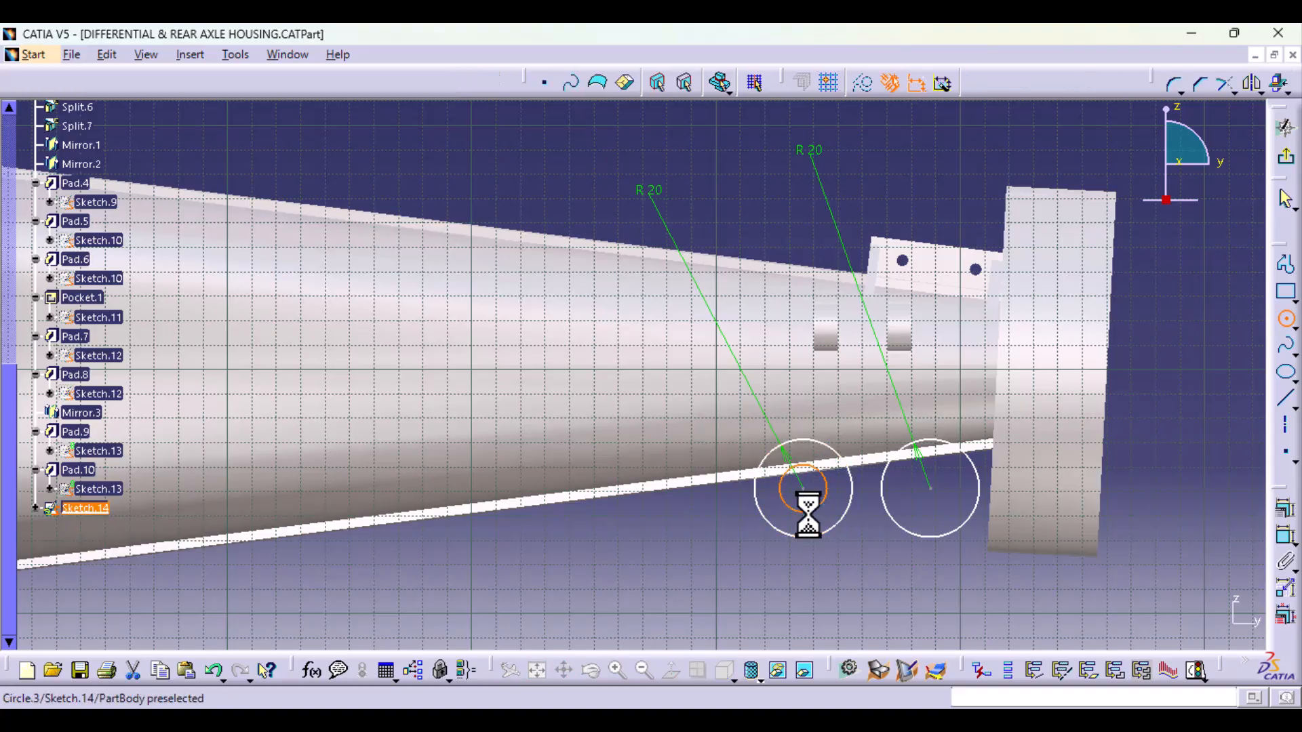
click(1285, 321)
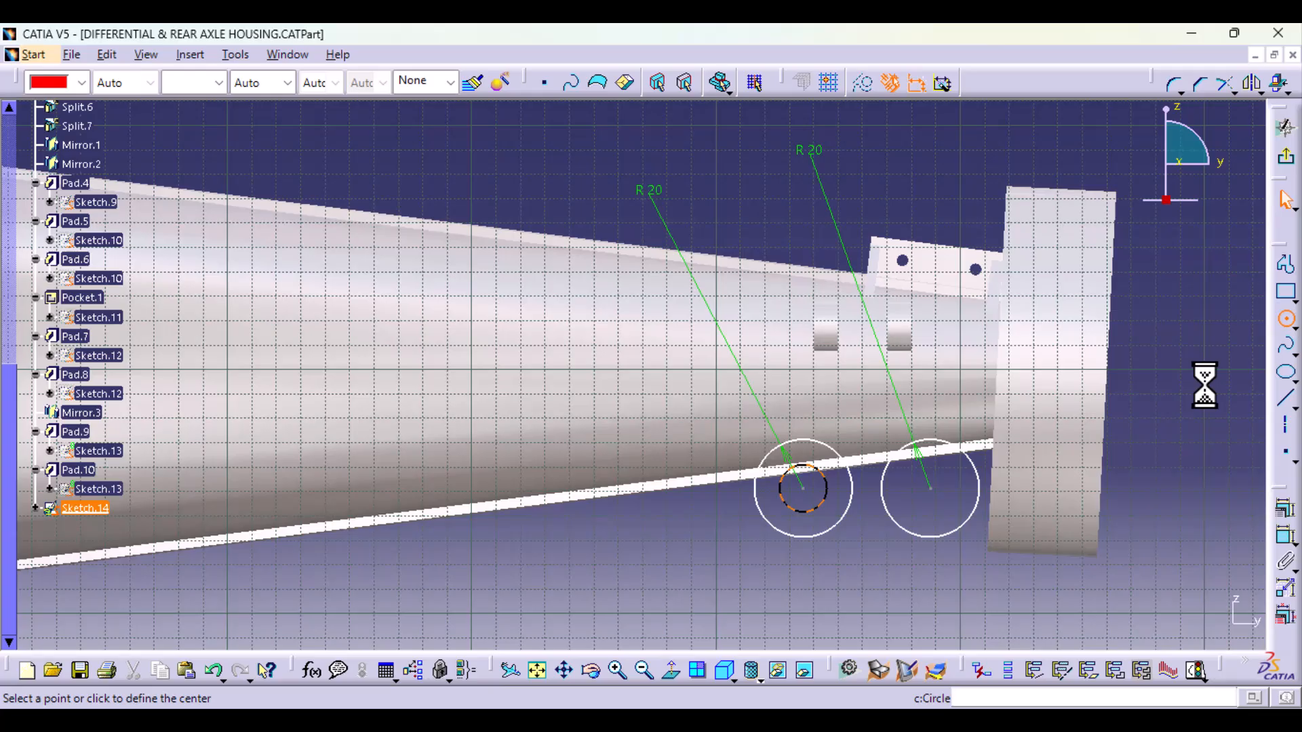
click(930, 487)
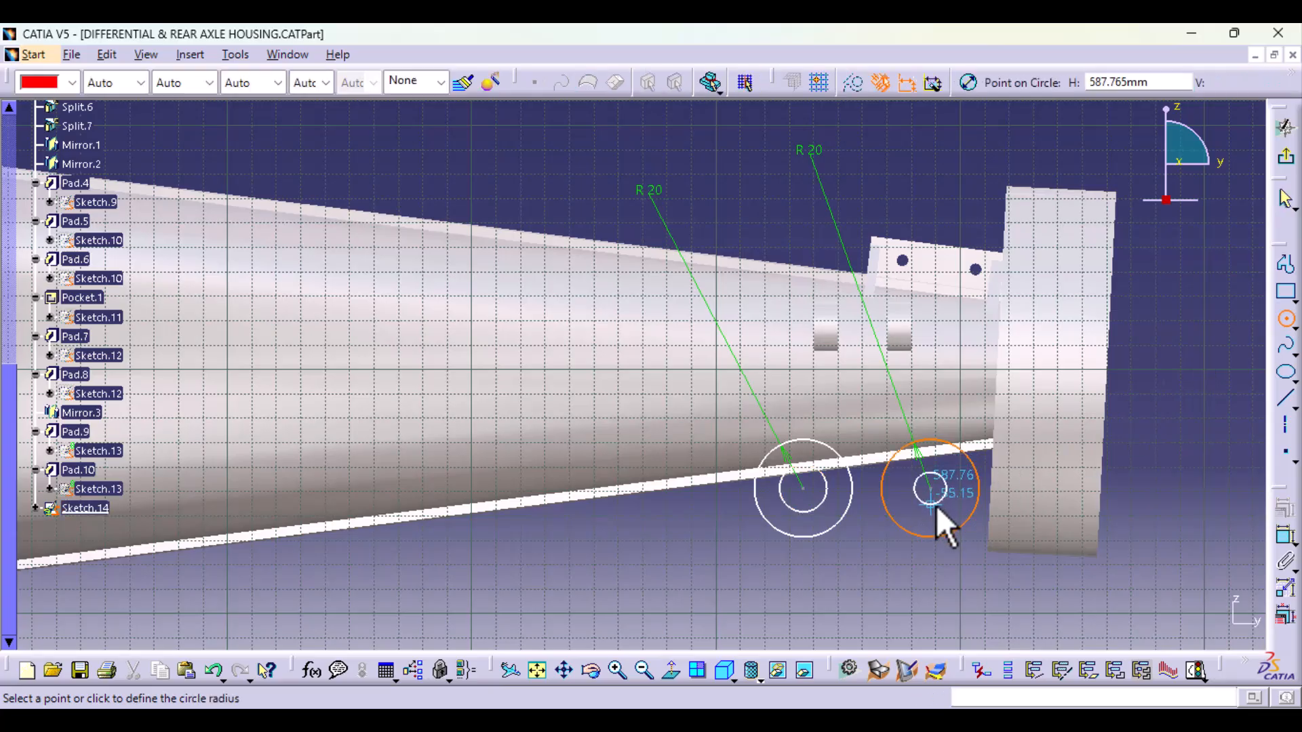
click(937, 511)
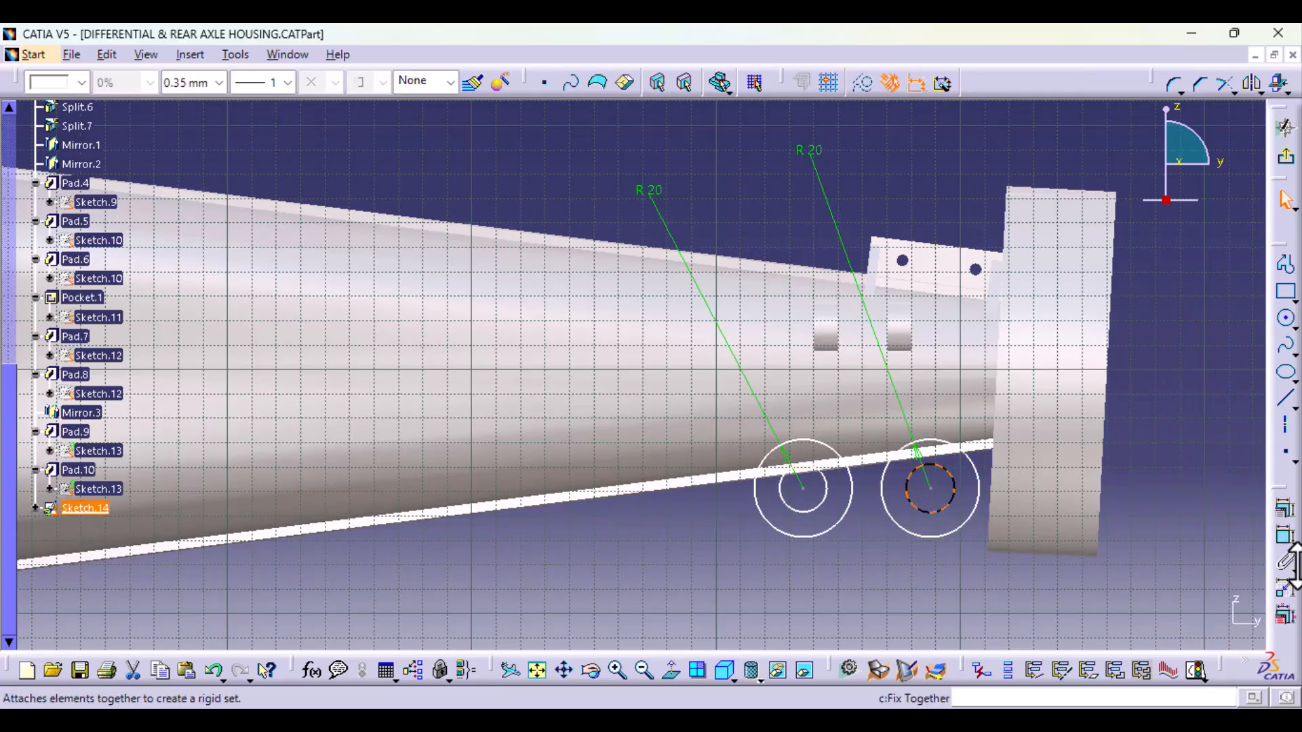
Step: Dimension the inner circle nearest the flange and set its radius to 10 mm
click(1285, 539)
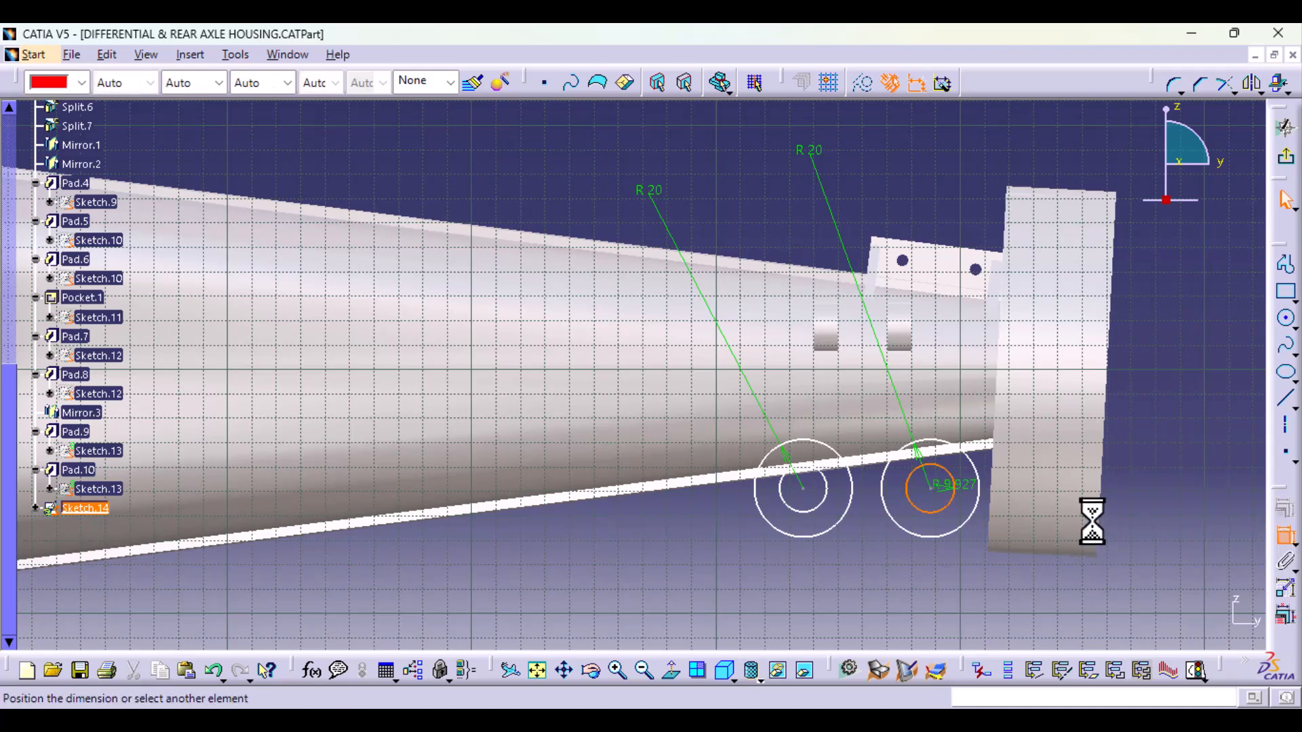
click(1147, 473)
double_click(1148, 472)
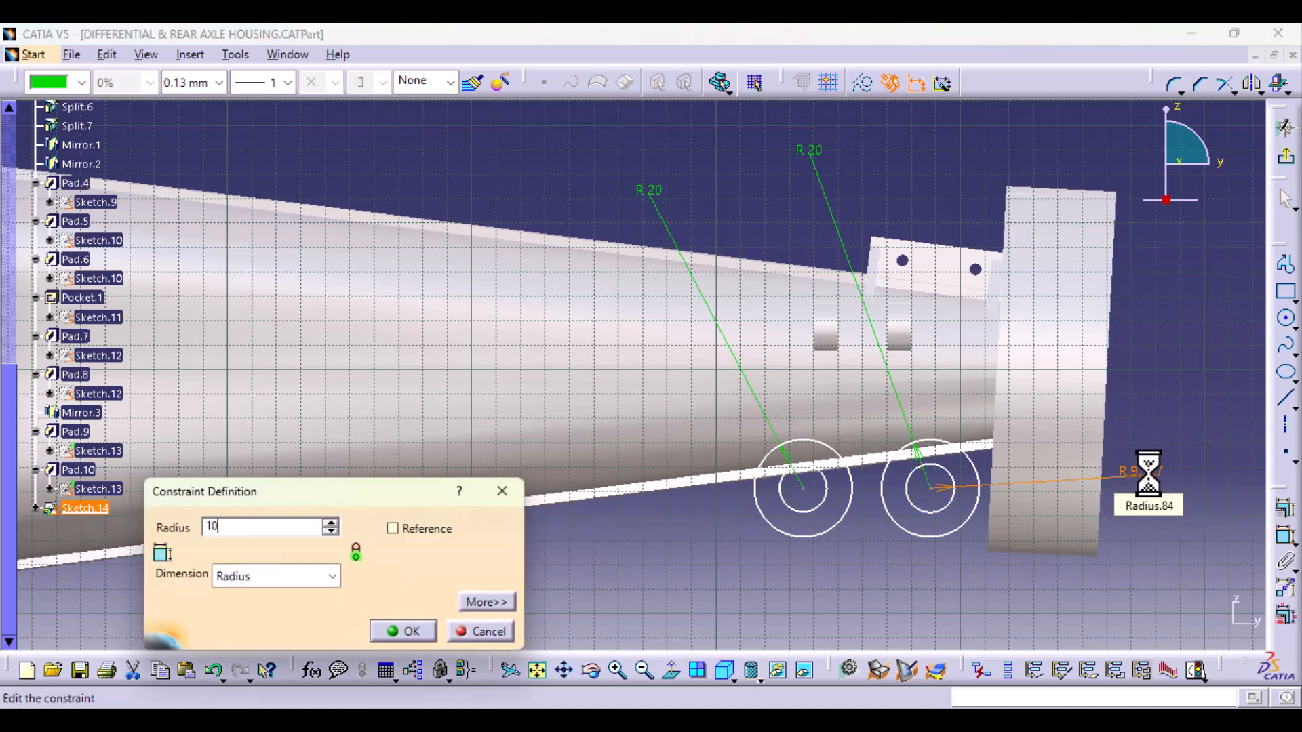
text(10)
key(Return)
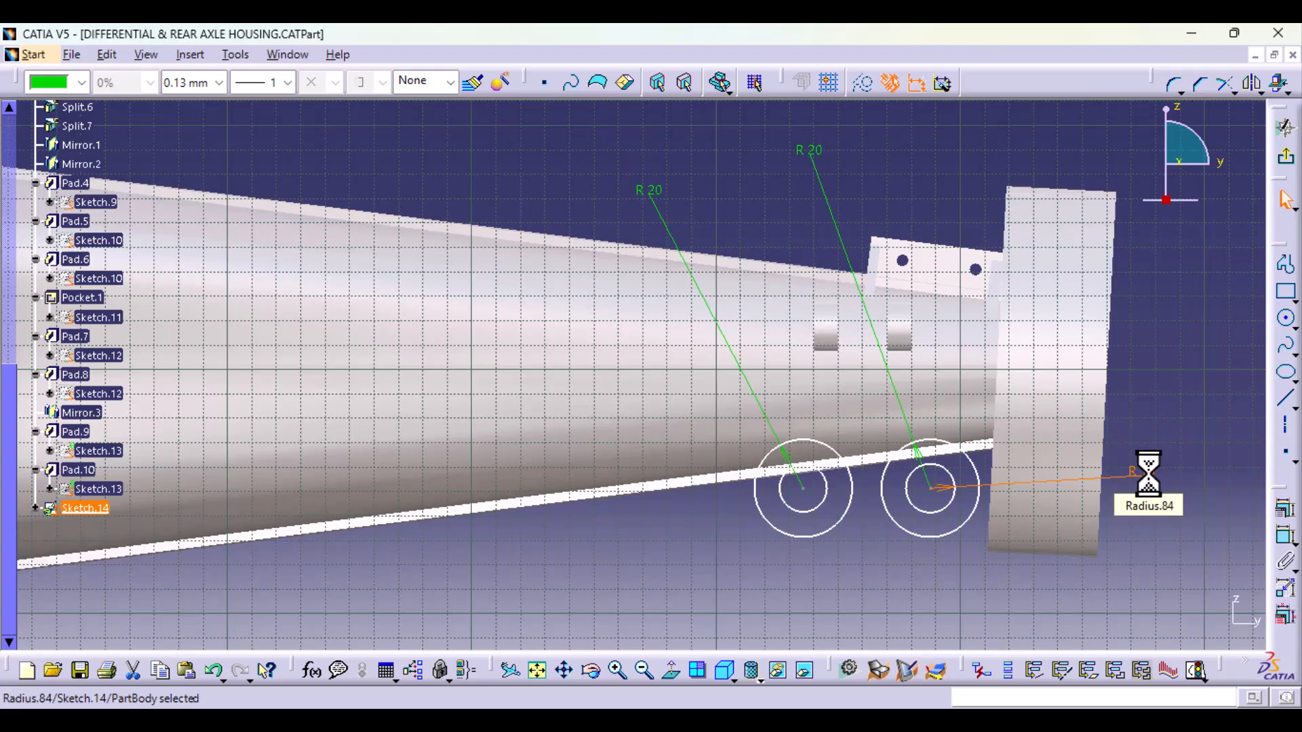
click(1182, 404)
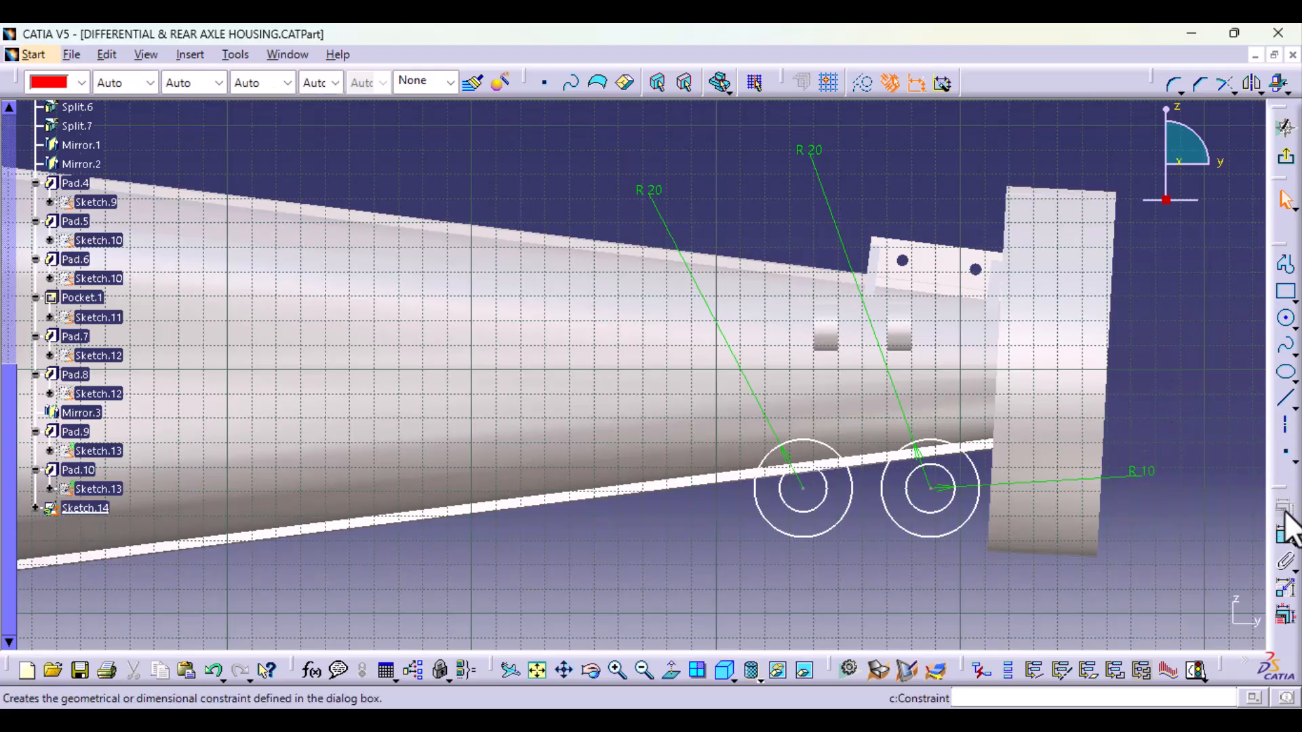
Step: Set the flange-side mount's outer circle radius to 10 mm and its inner circle radius to 5 mm
double_click(809, 150)
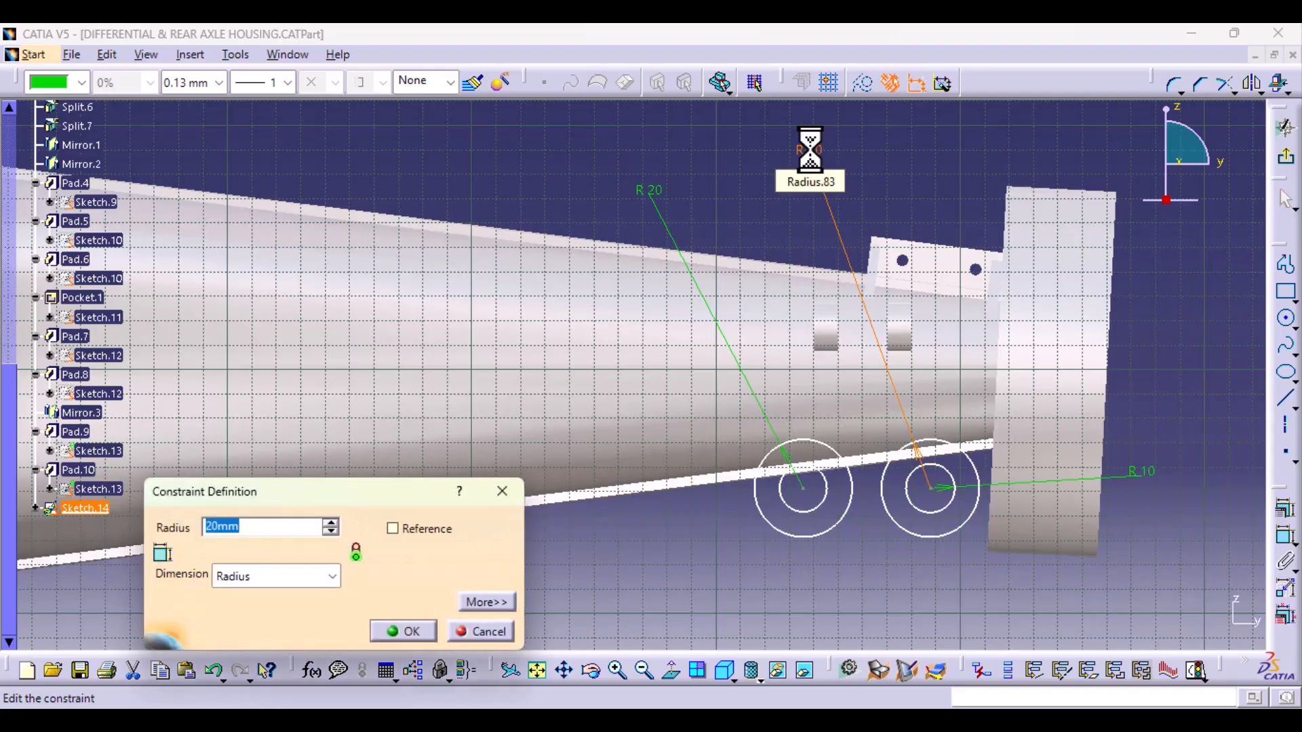
key(Return)
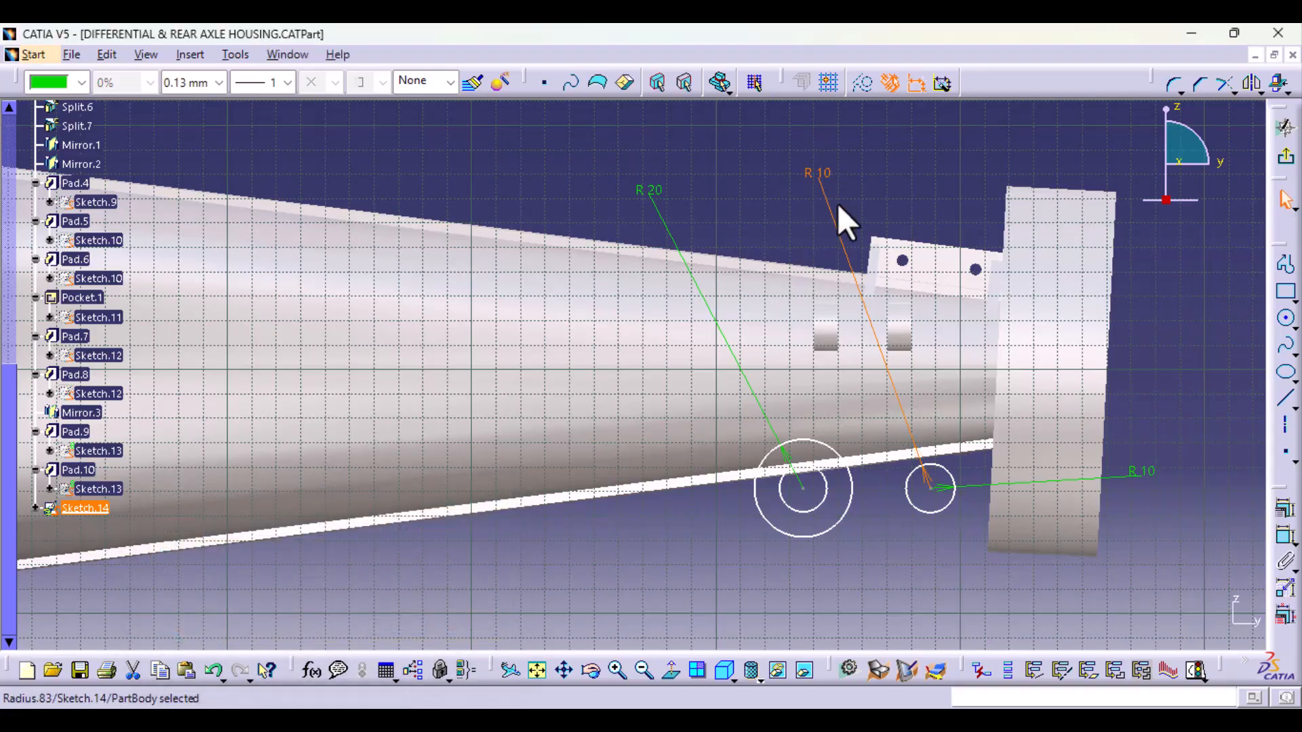
double_click(1143, 473)
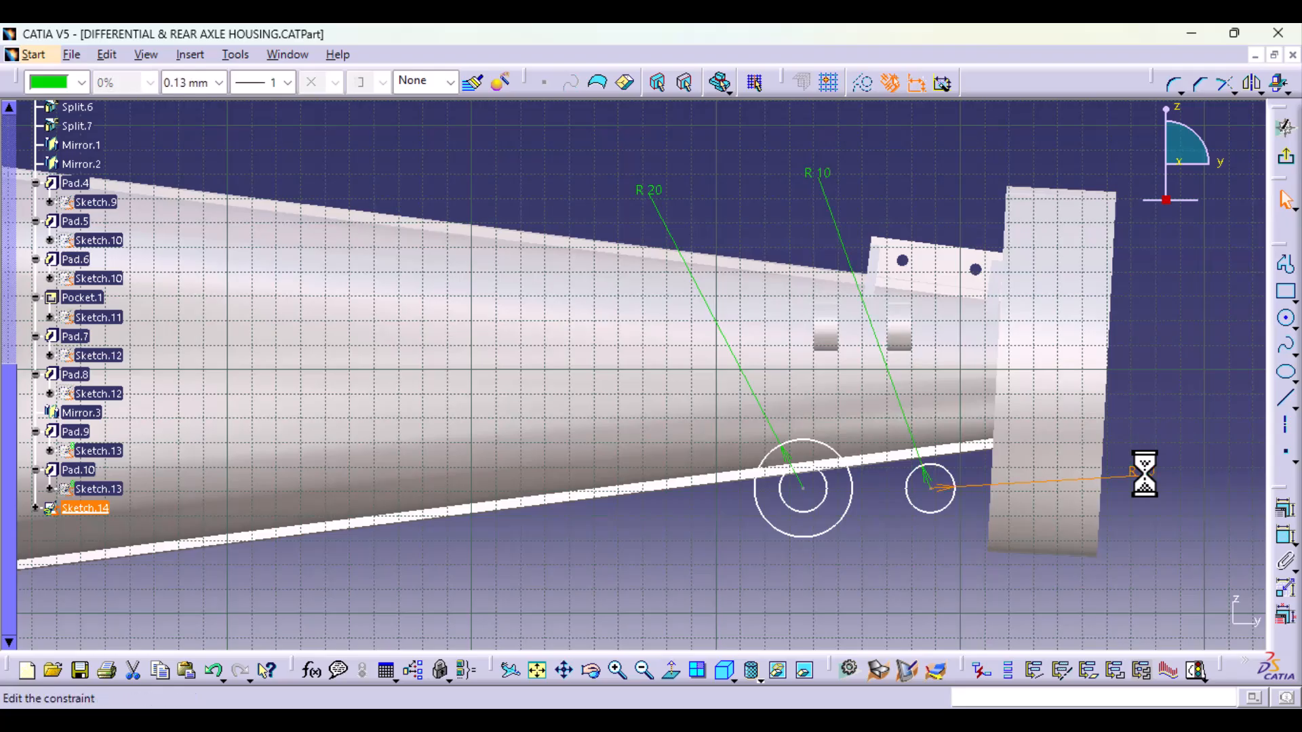
text(5)
key(Return)
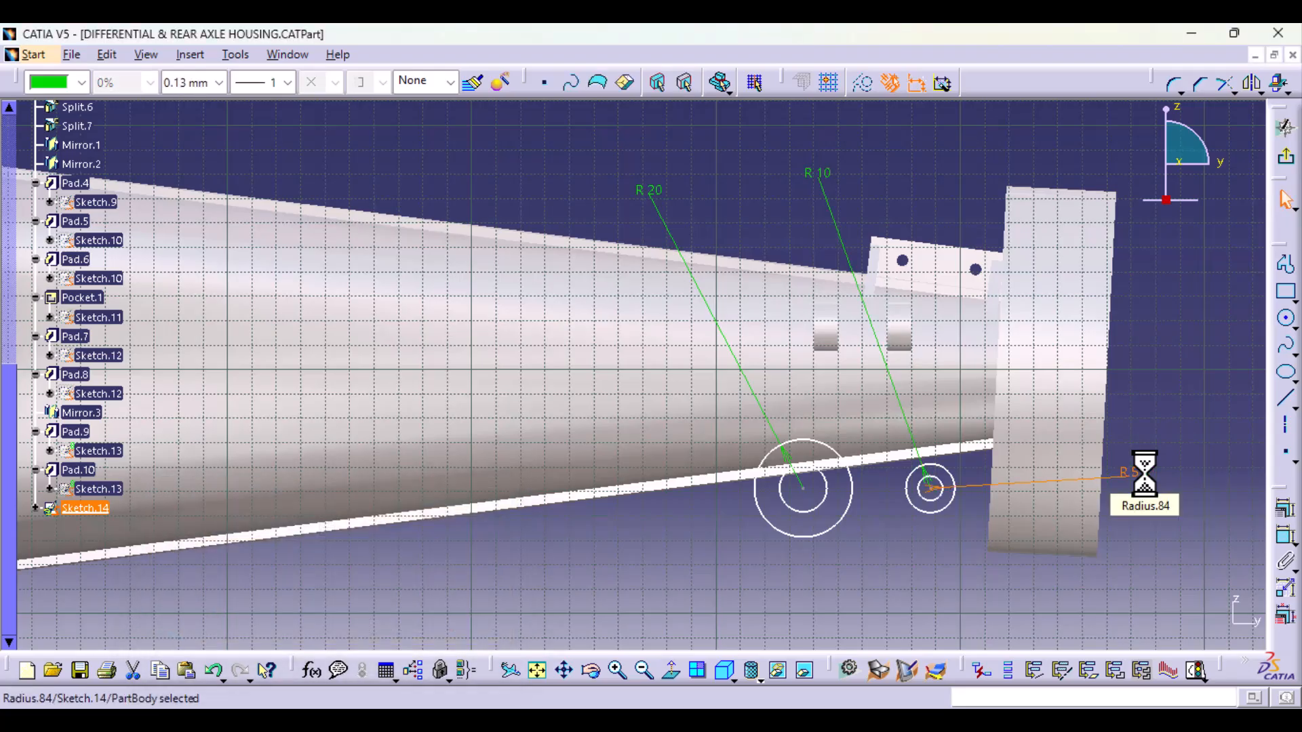
Step: Move the flange-side circle pair up onto the tube's lower edge and set its radii to 15 mm outer and 7.5 mm inner
drag(945, 506, 943, 488)
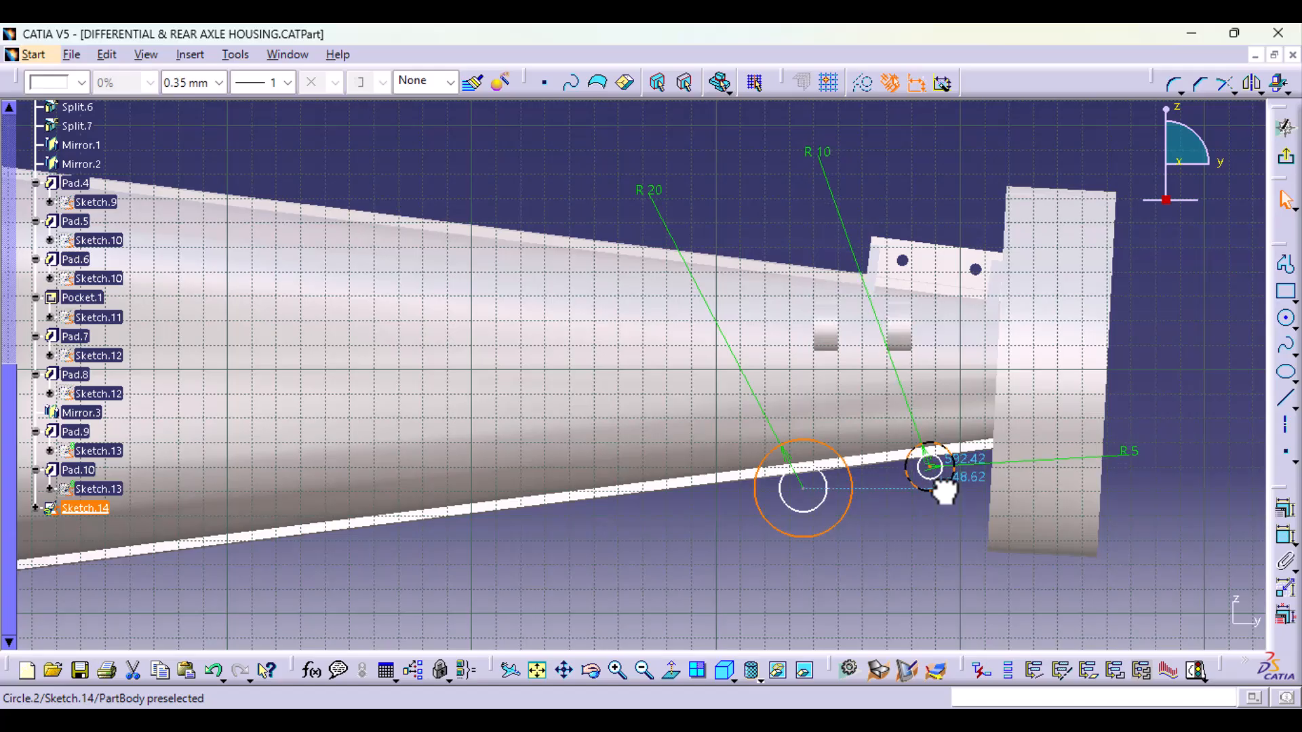
double_click(820, 151)
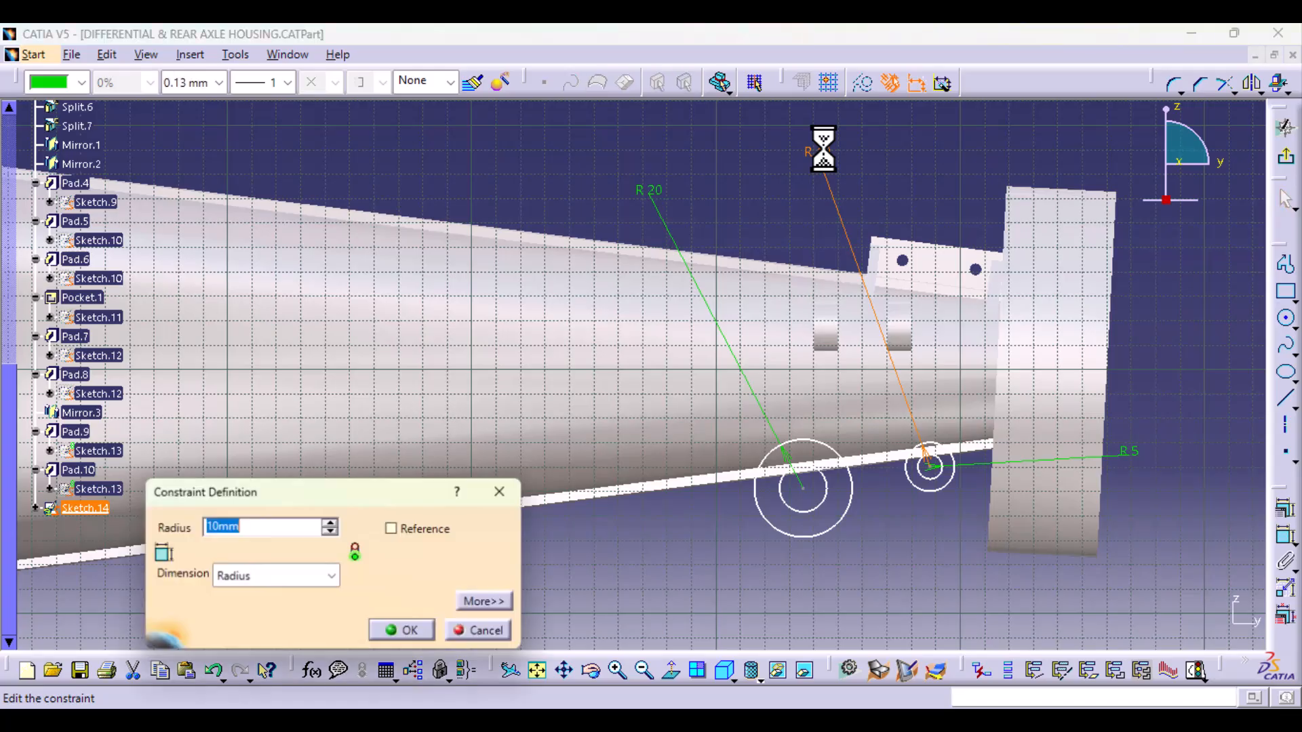
text(15)
key(Return)
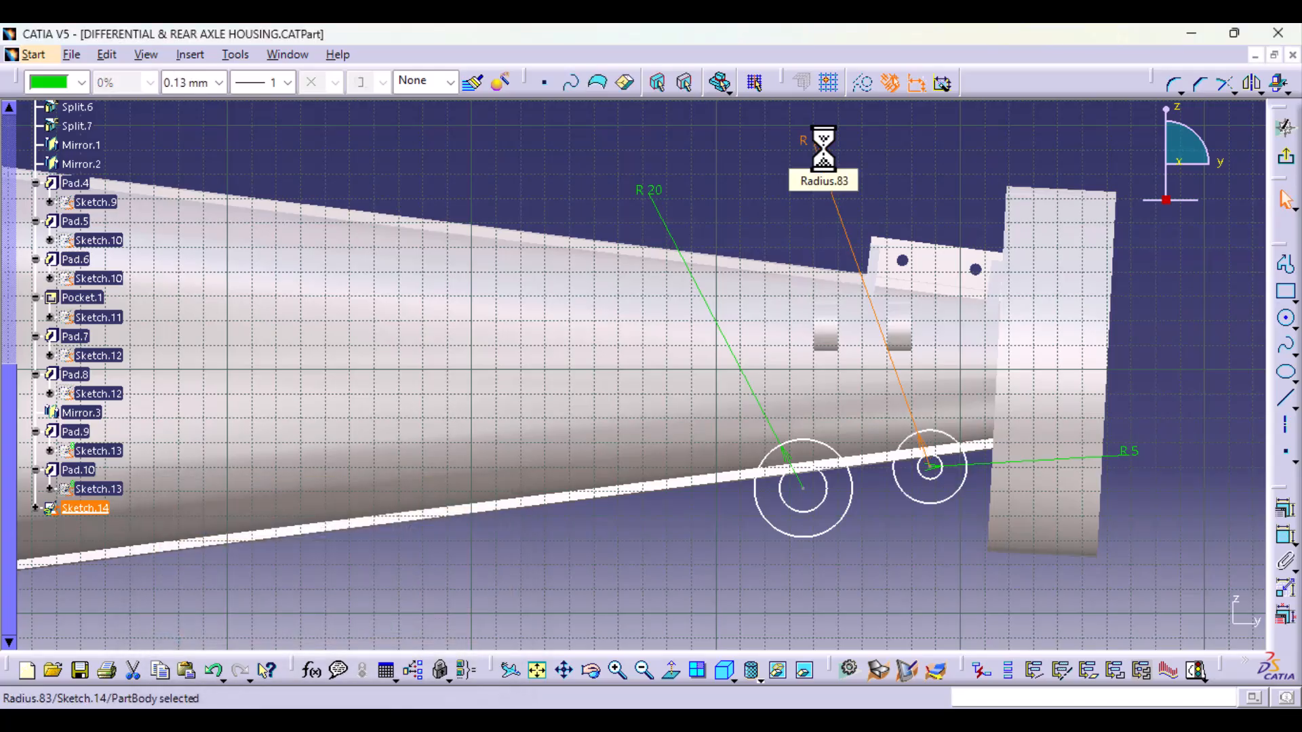
click(1227, 379)
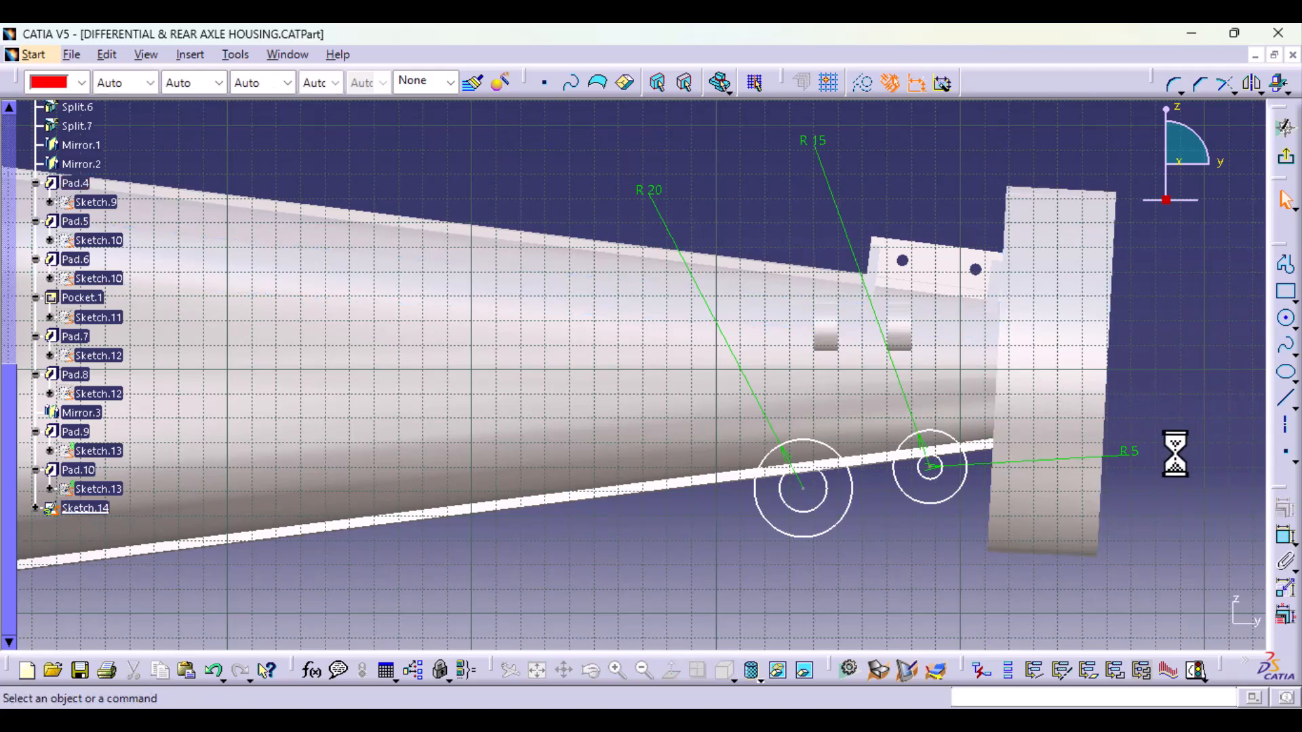
double_click(1141, 456)
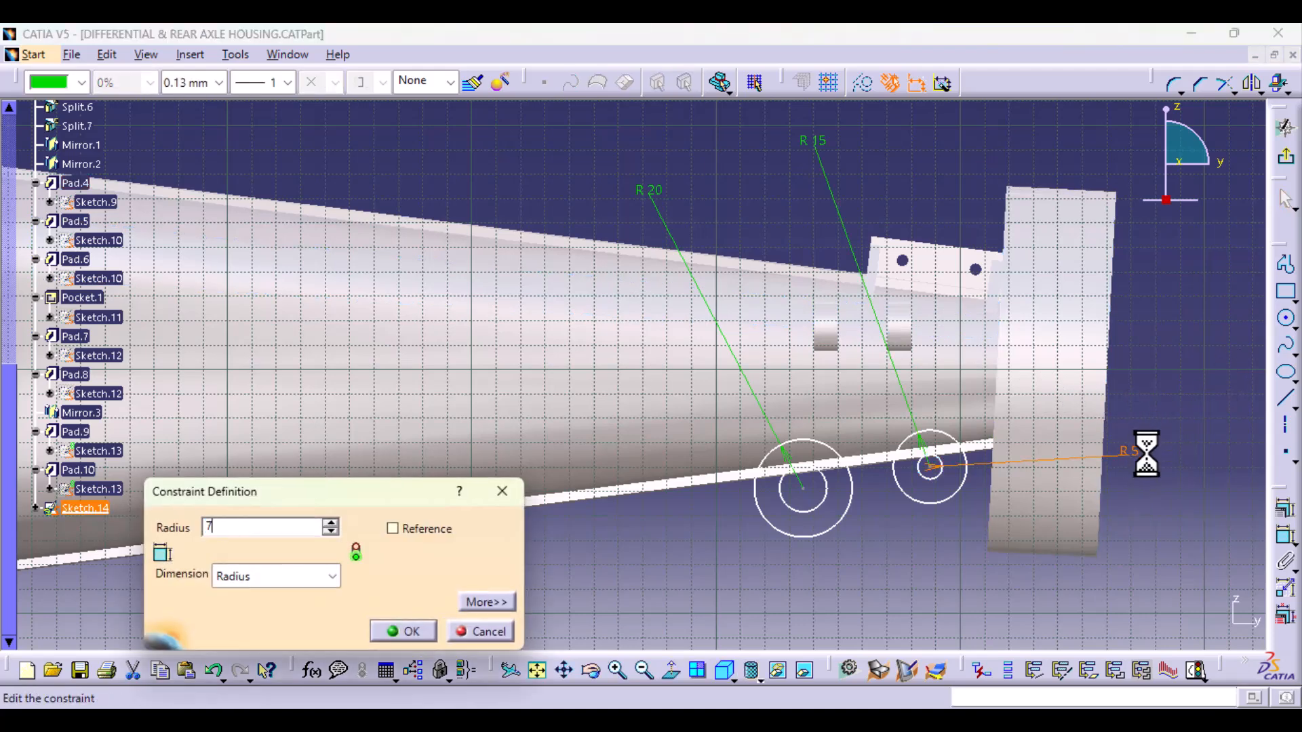
key(Return)
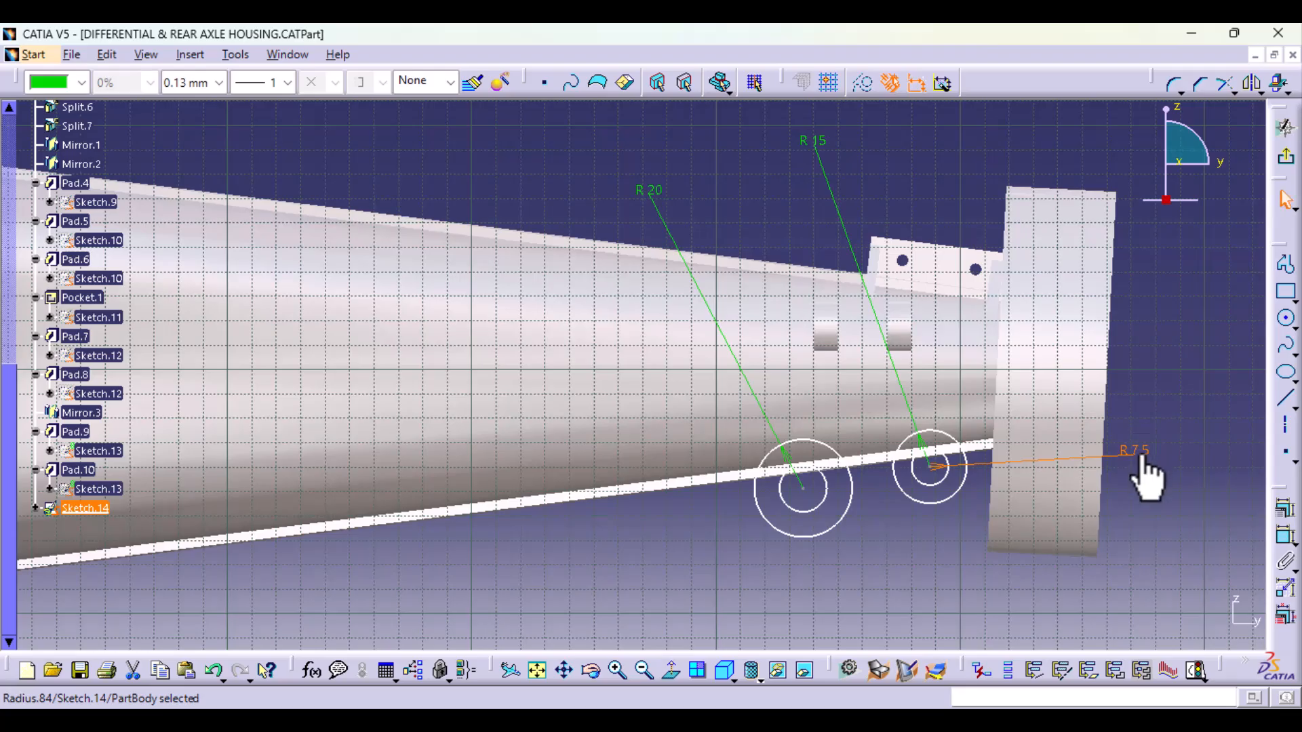
Step: Set the outer circle radius of the mount farther from the flange to 15 mm
double_click(649, 190)
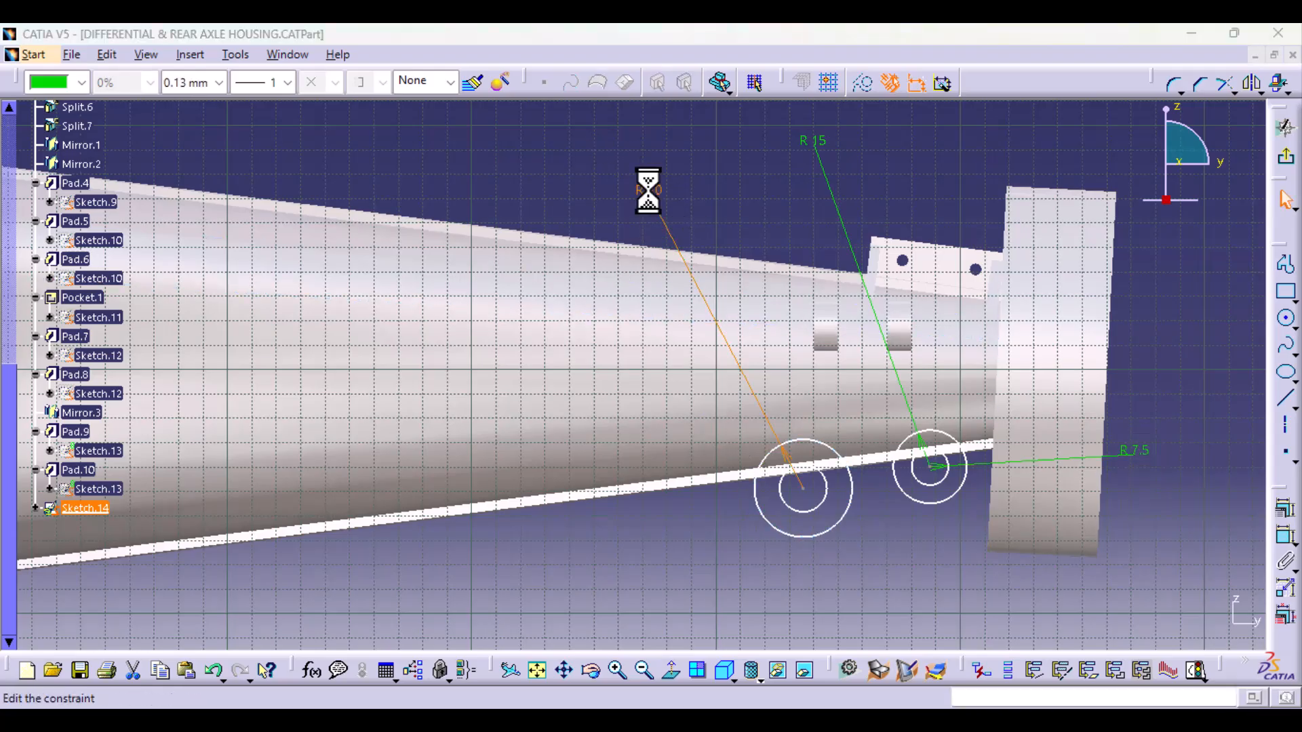
text(15mm)
key(Return)
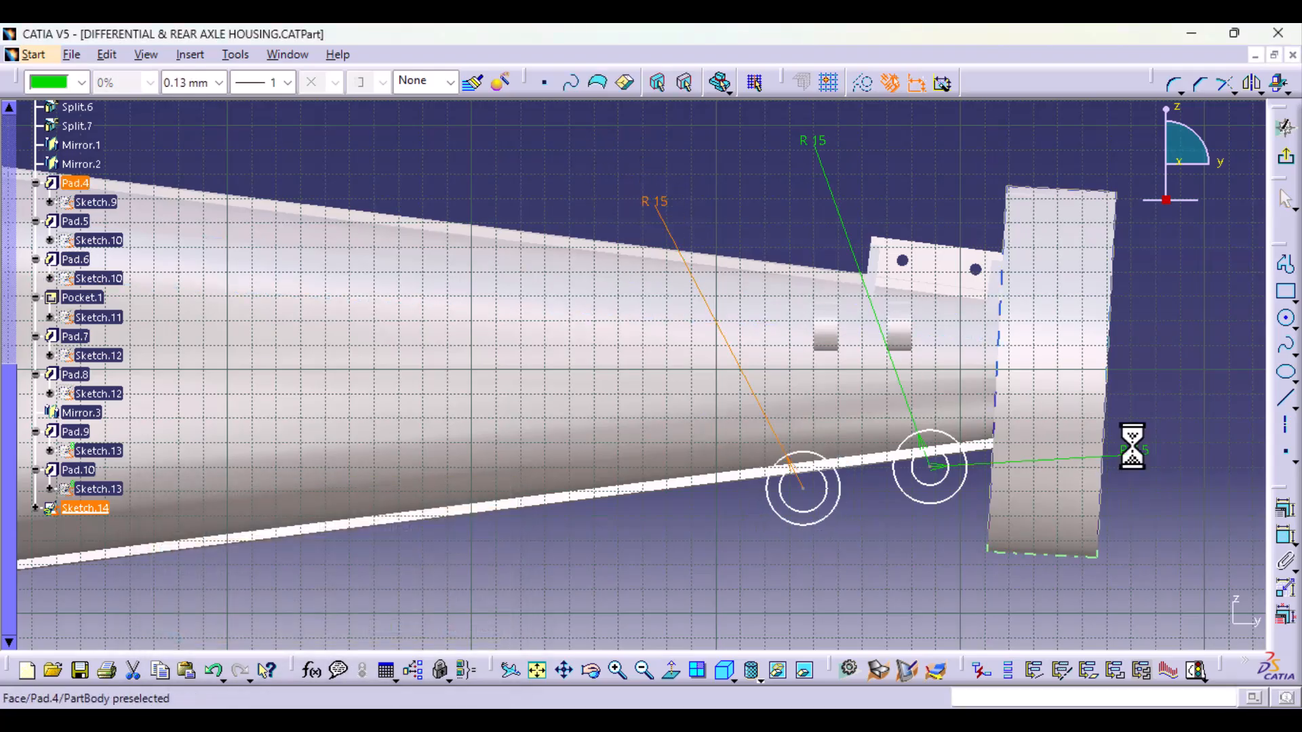
Step: Dimension the inner circle of the mount farther from the flange and set its radius to 7.5 mm
click(1285, 537)
click(816, 513)
click(724, 540)
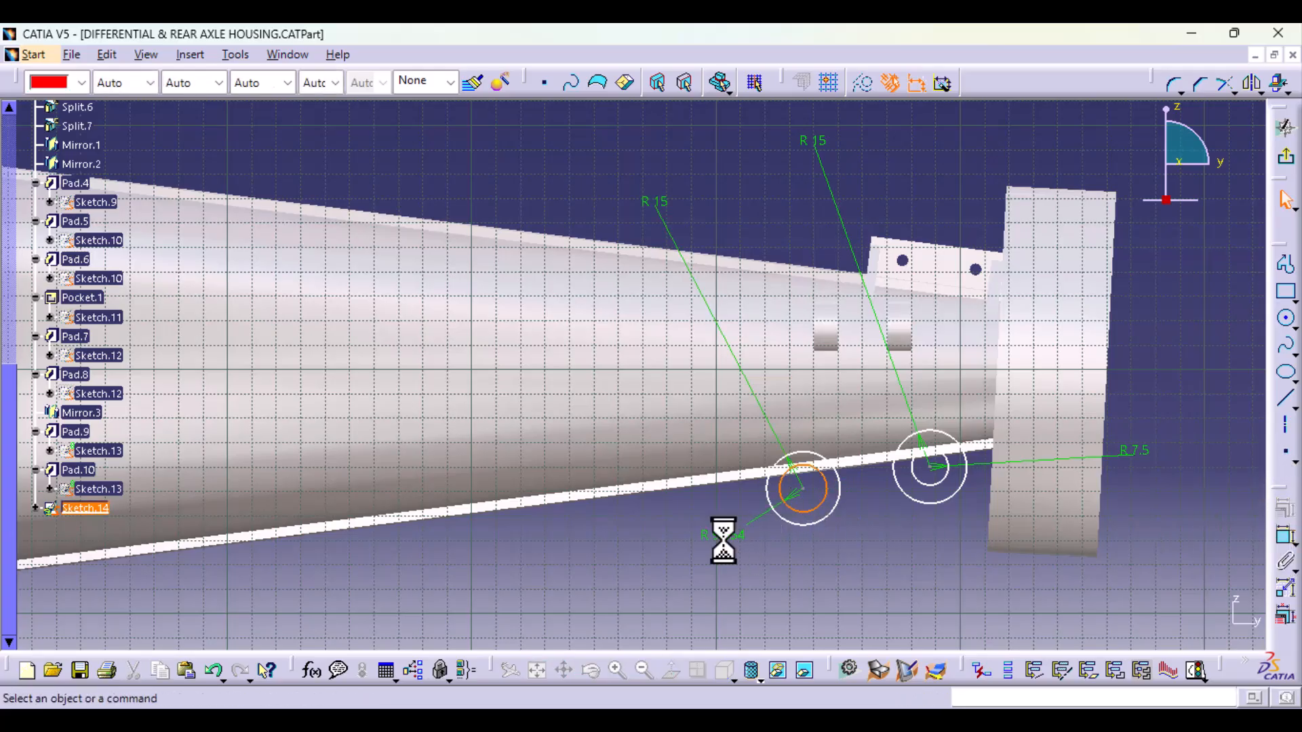
double_click(723, 537)
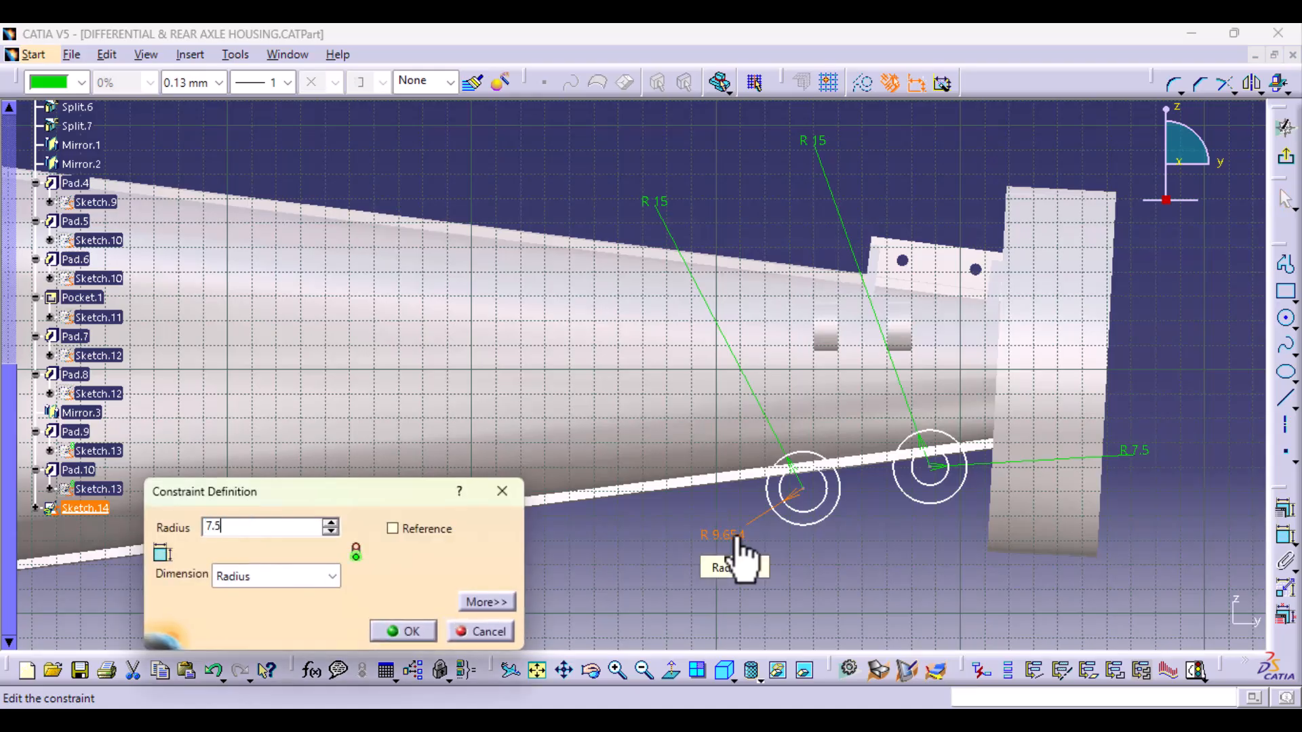
text(7.5)
key(Return)
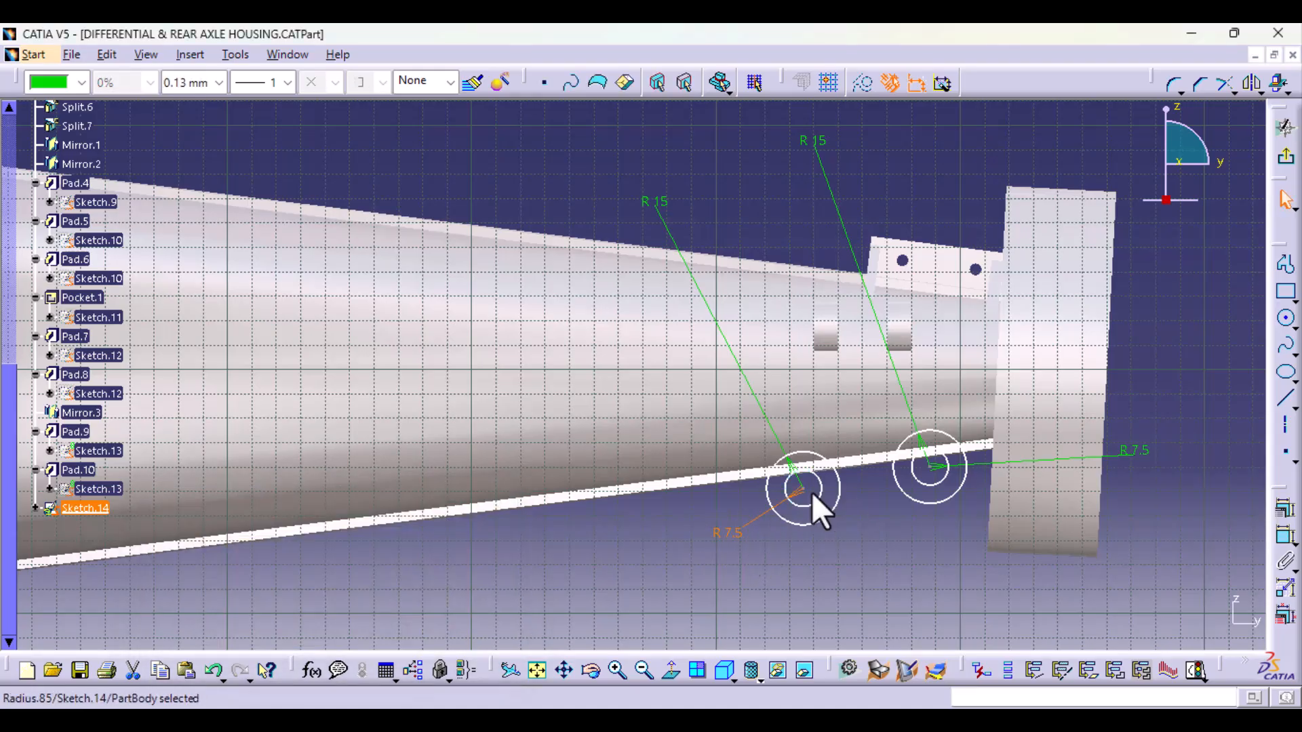
Step: Move the inboard circle pair up level with the flange-side pair and draw a horizontal axis from its centre across past the flange
drag(804, 489, 805, 477)
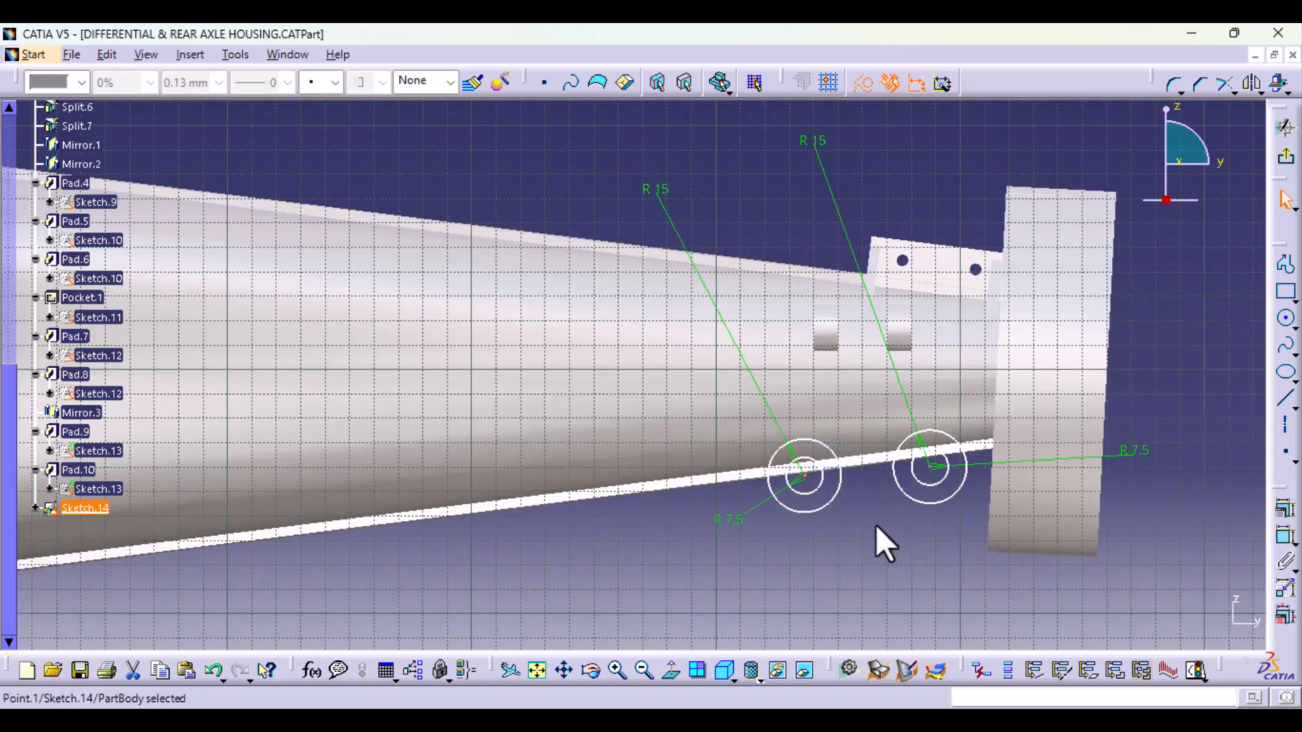
drag(807, 475, 805, 468)
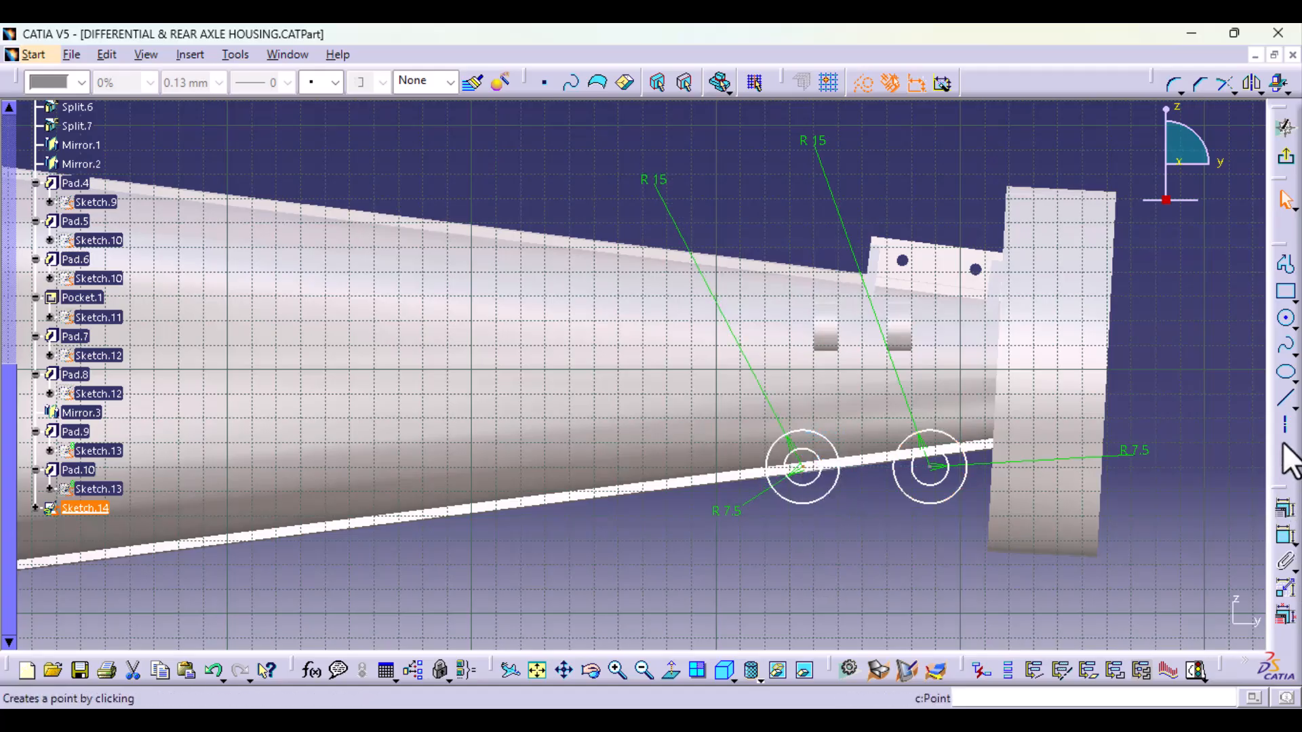
click(1287, 425)
click(803, 467)
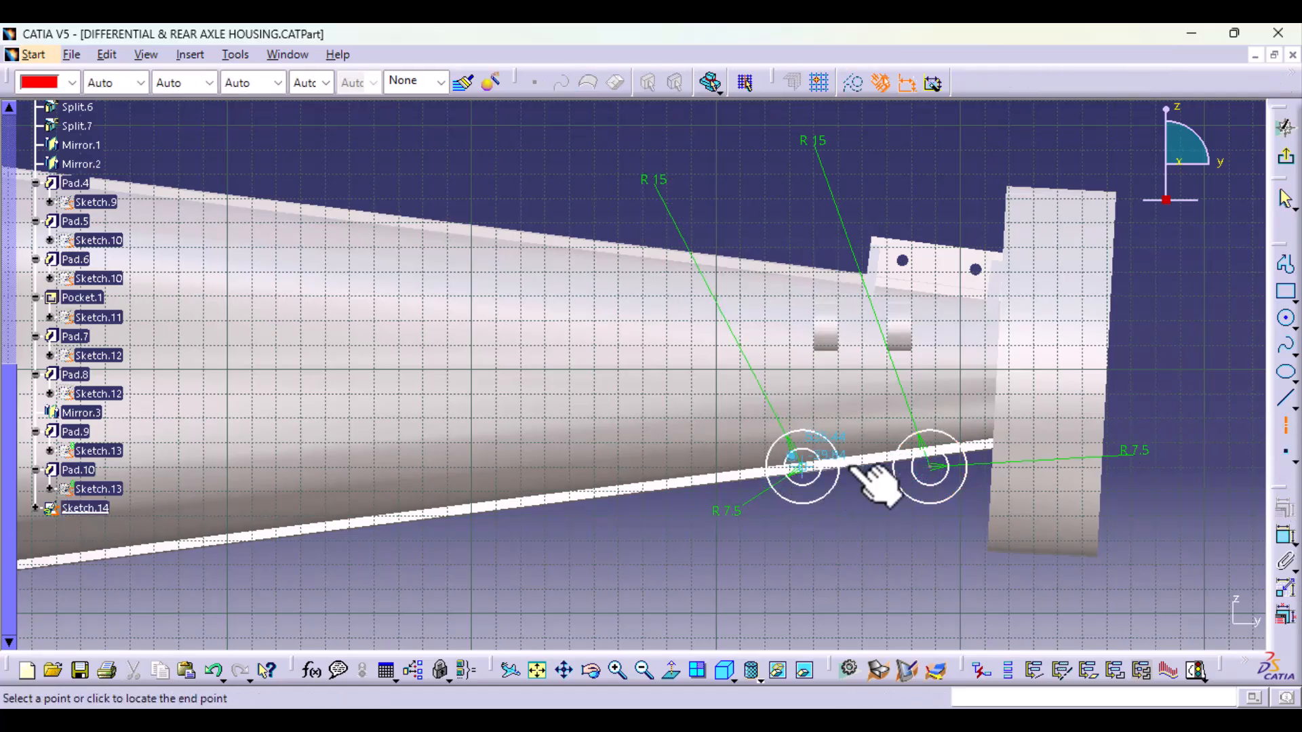
click(1165, 471)
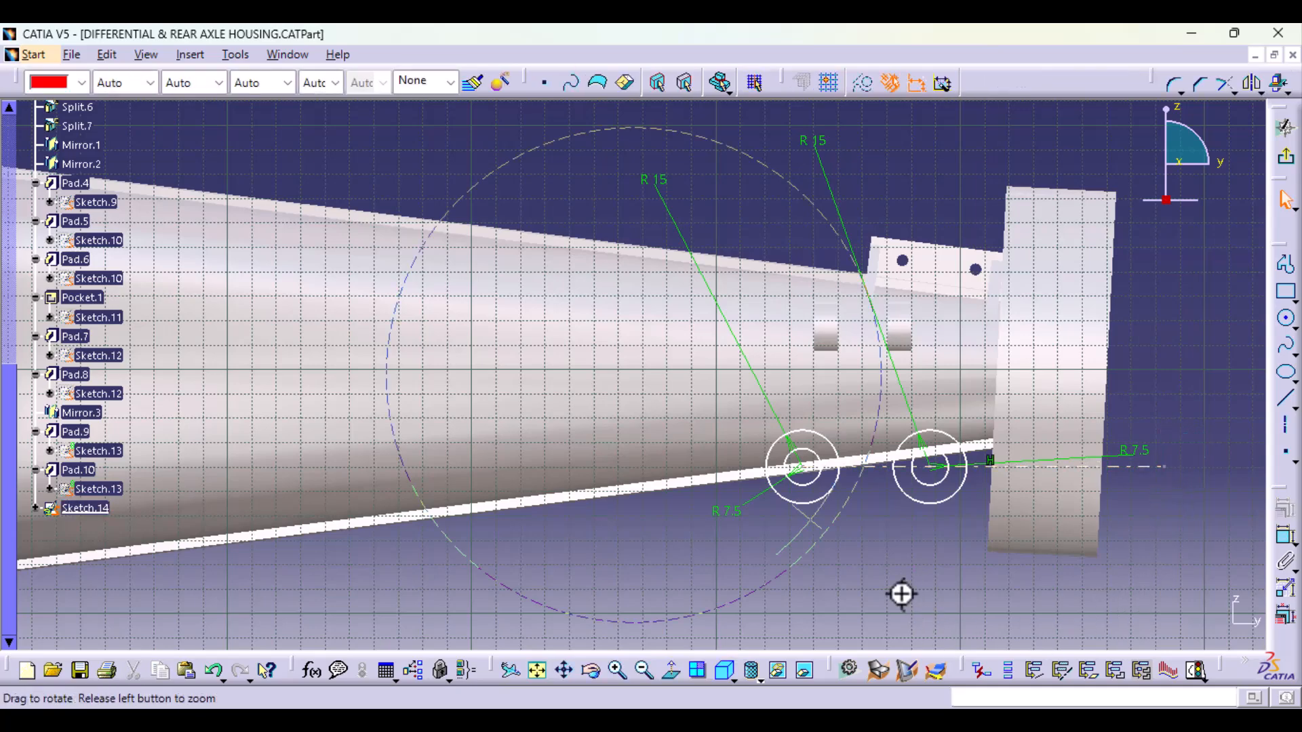
Step: Try to constrain the inboard circles' centre point to the horizontal axis
mouse_move(902, 594)
middle_down()
mouse_move(907, 500)
mouse_move(610, 456)
middle_up()
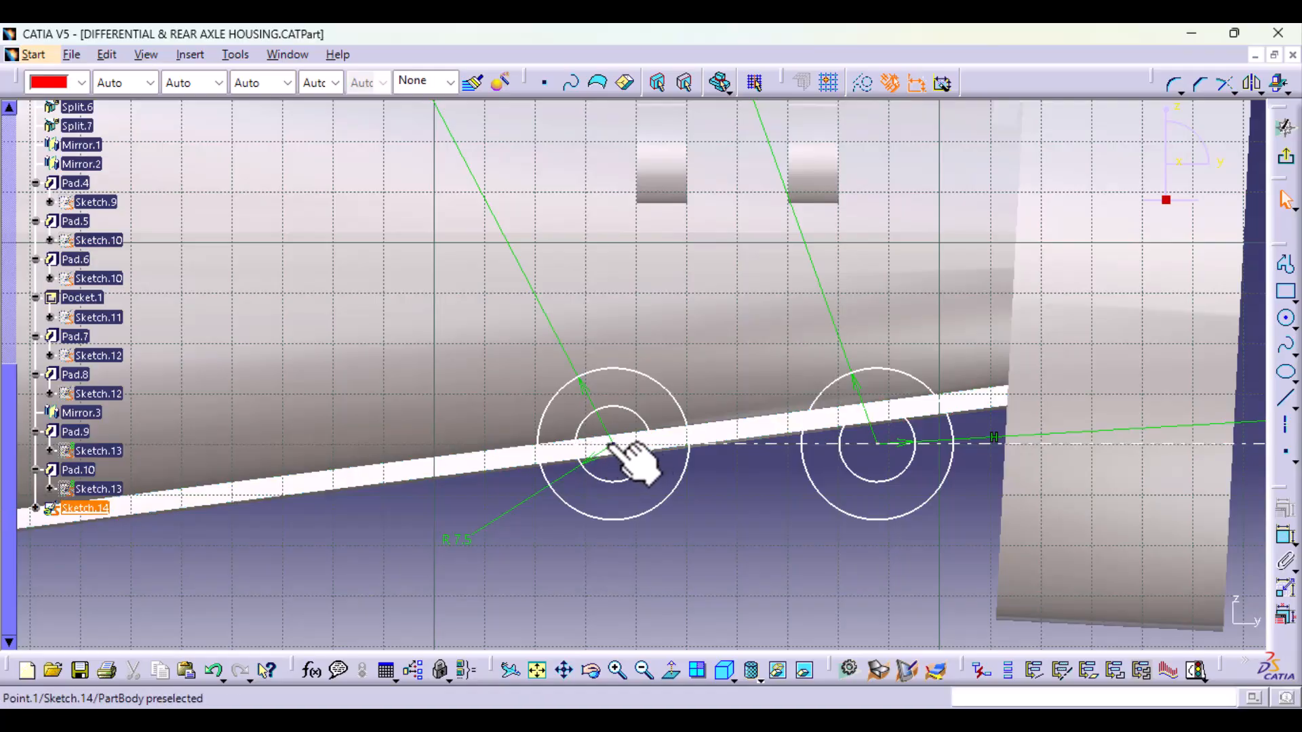
click(614, 443)
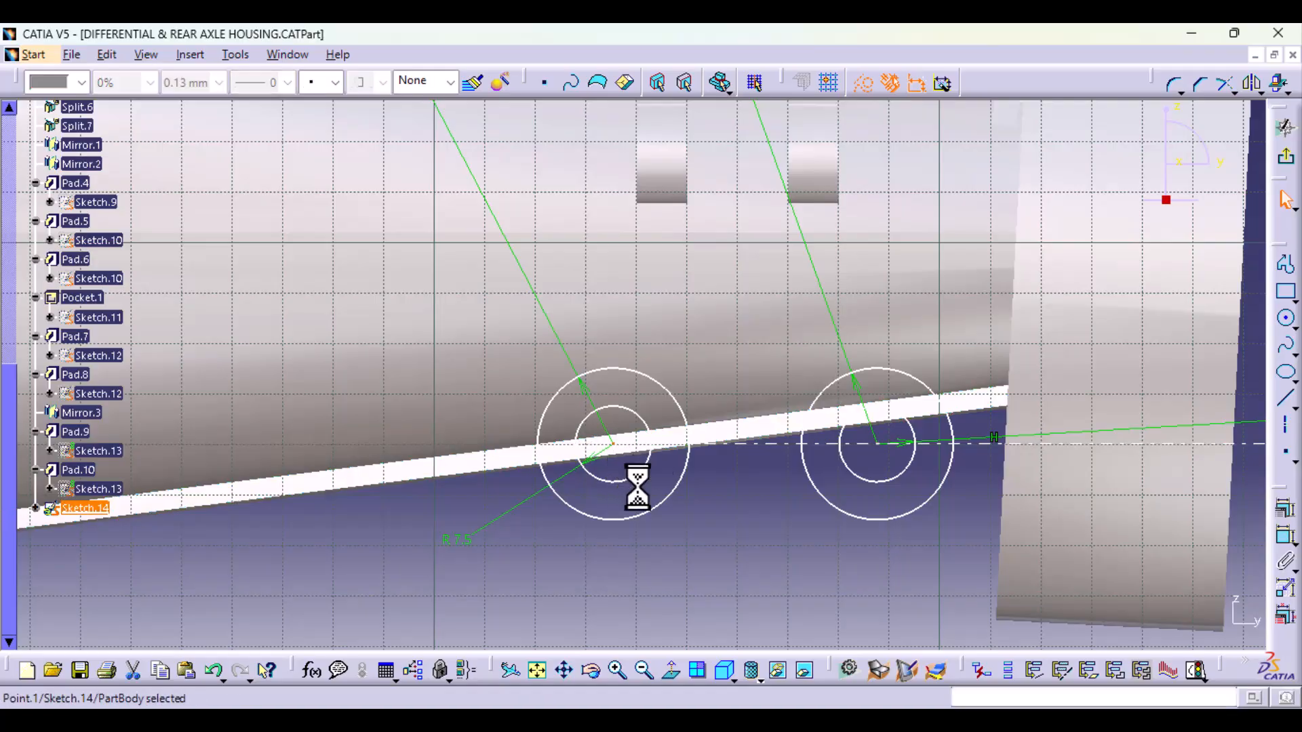
ctrl+click(754, 444)
click(1284, 510)
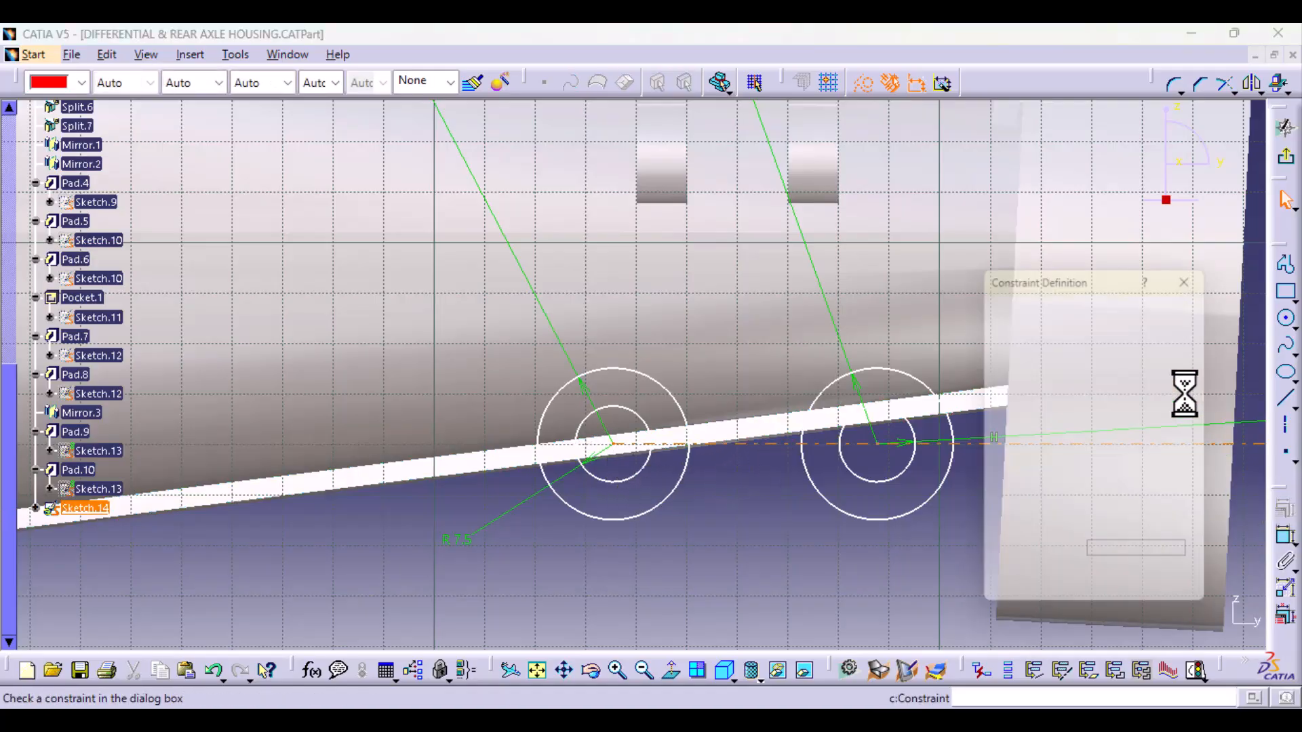
click(1097, 600)
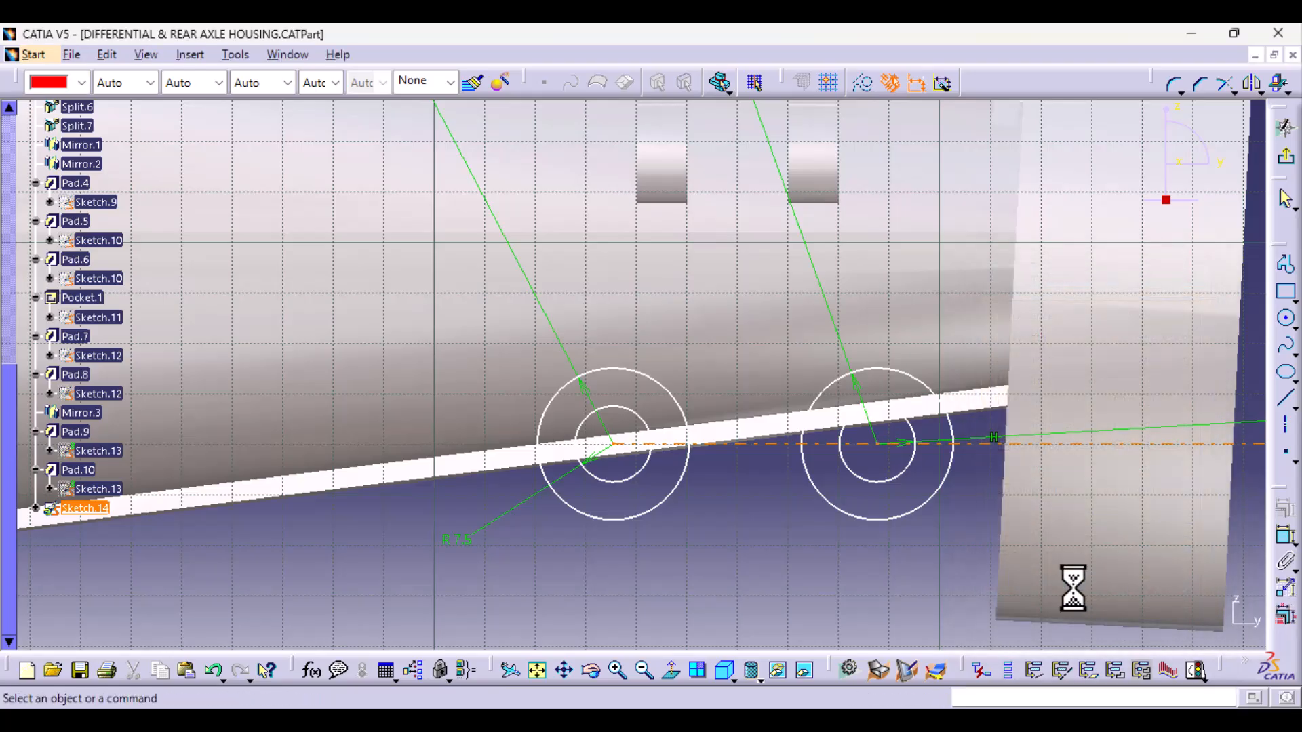
Step: Try to constrain the flange-side circles' centre to the horizontal axis
click(872, 439)
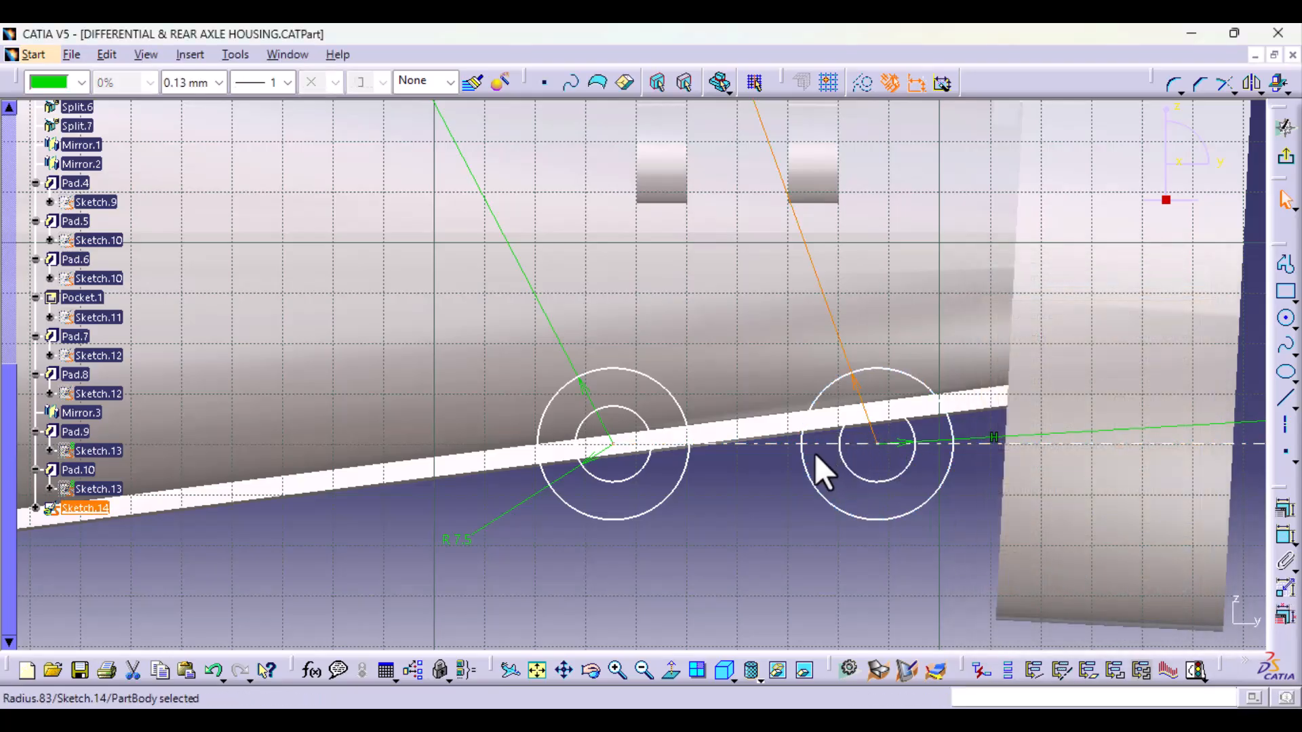
ctrl+click(778, 445)
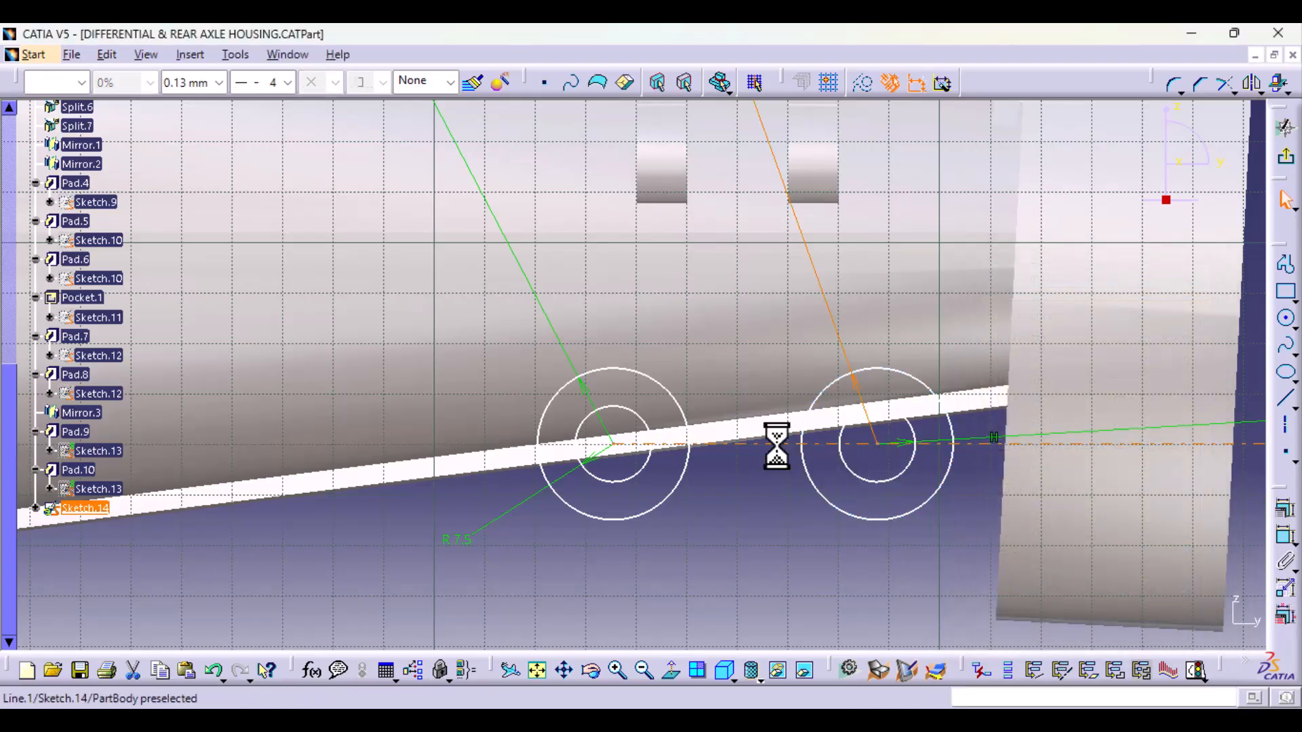
click(1286, 511)
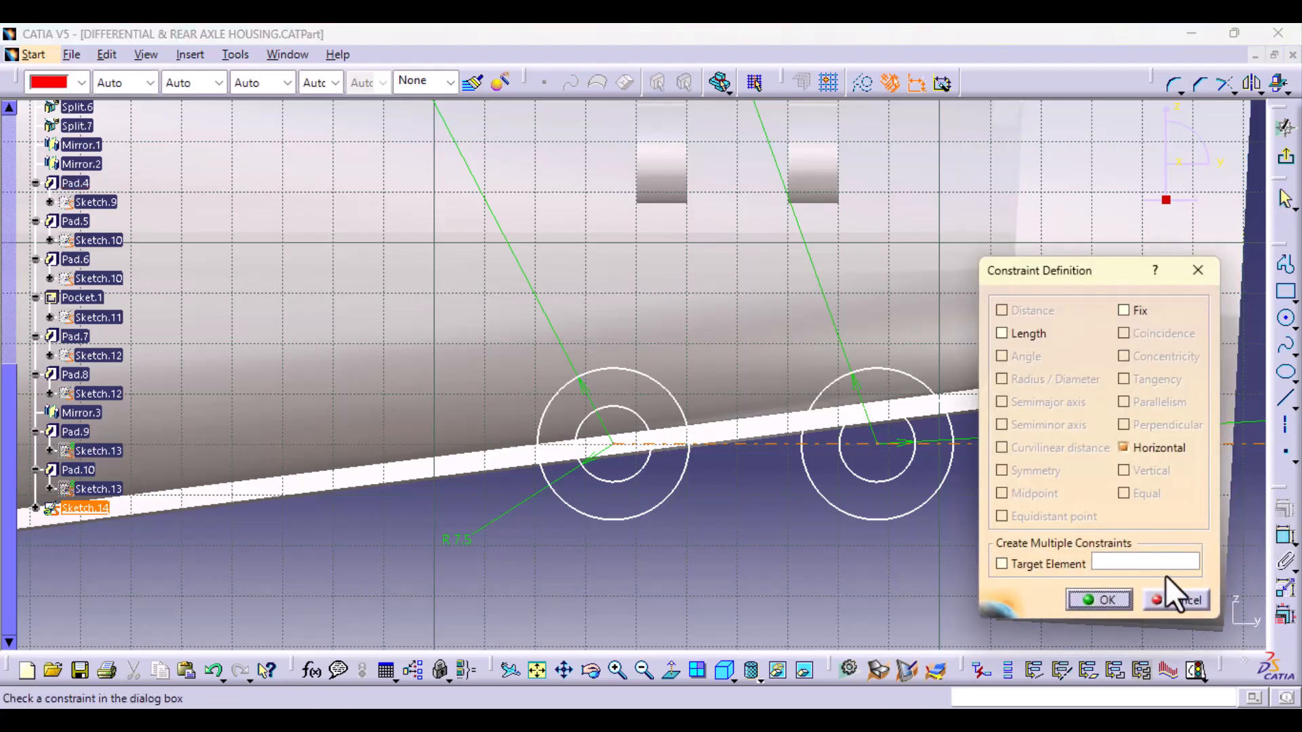
click(1119, 600)
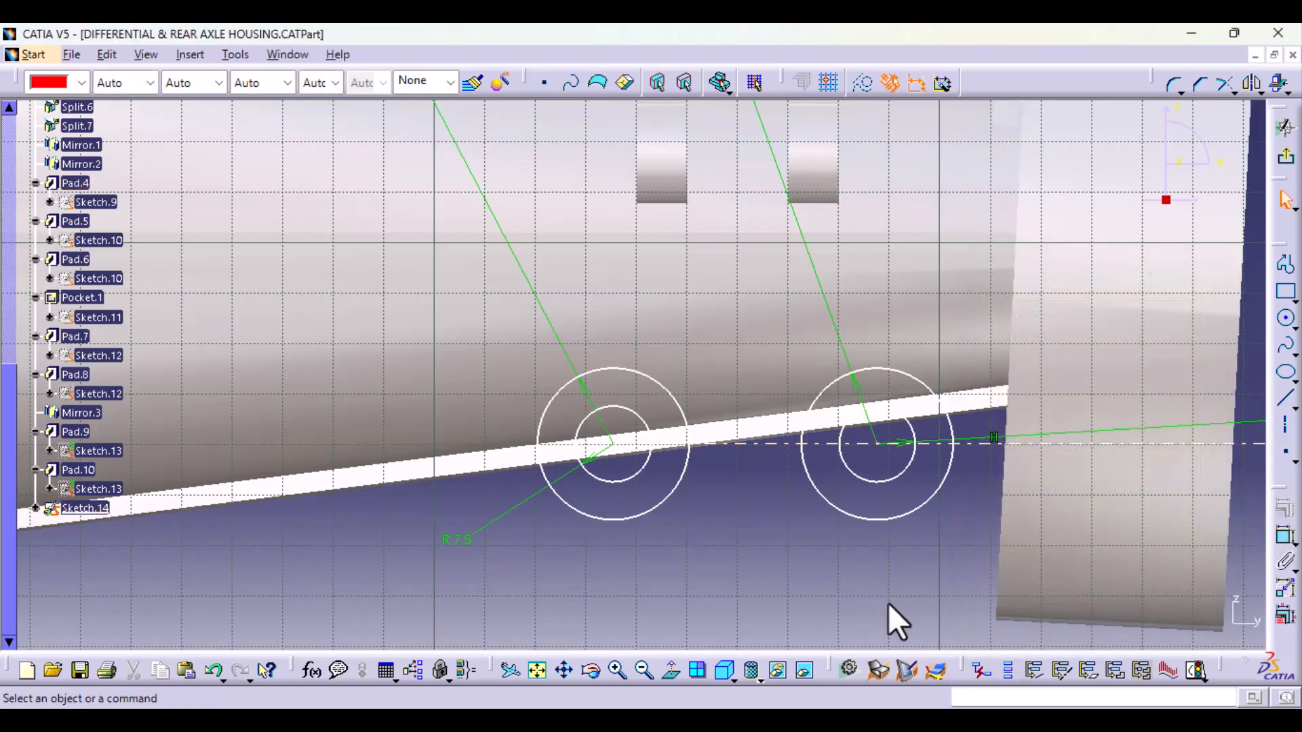
Step: Make the flange-side circles' centre point coincident with the horizontal axis
middle_drag(886, 605, 887, 465)
middle_drag(959, 506, 568, 360)
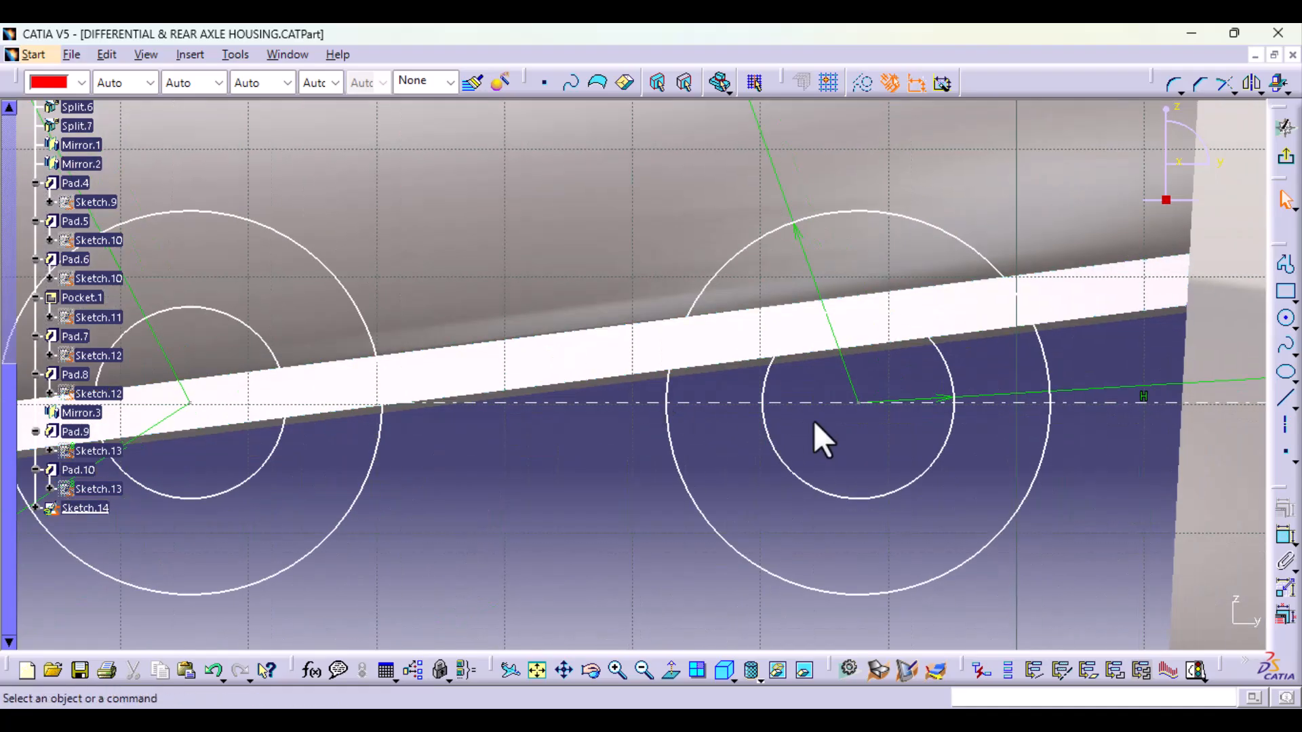
click(859, 404)
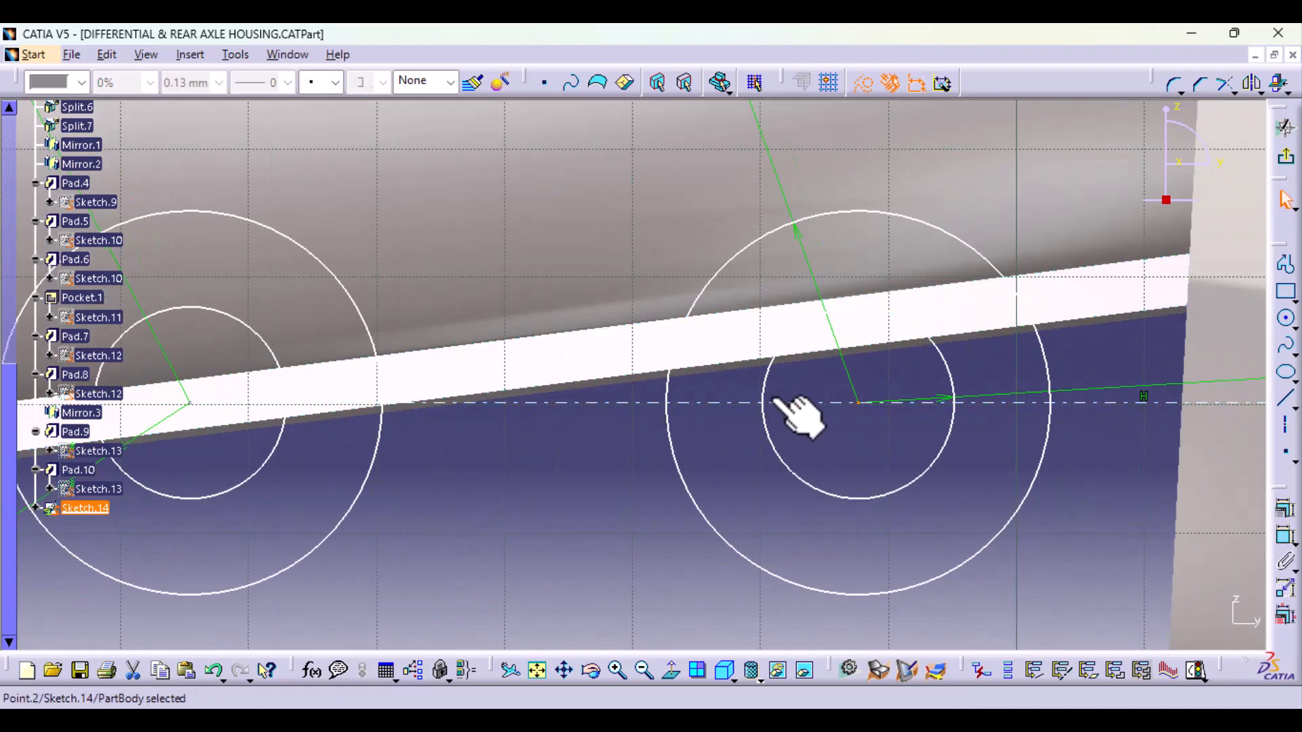
ctrl+click(793, 405)
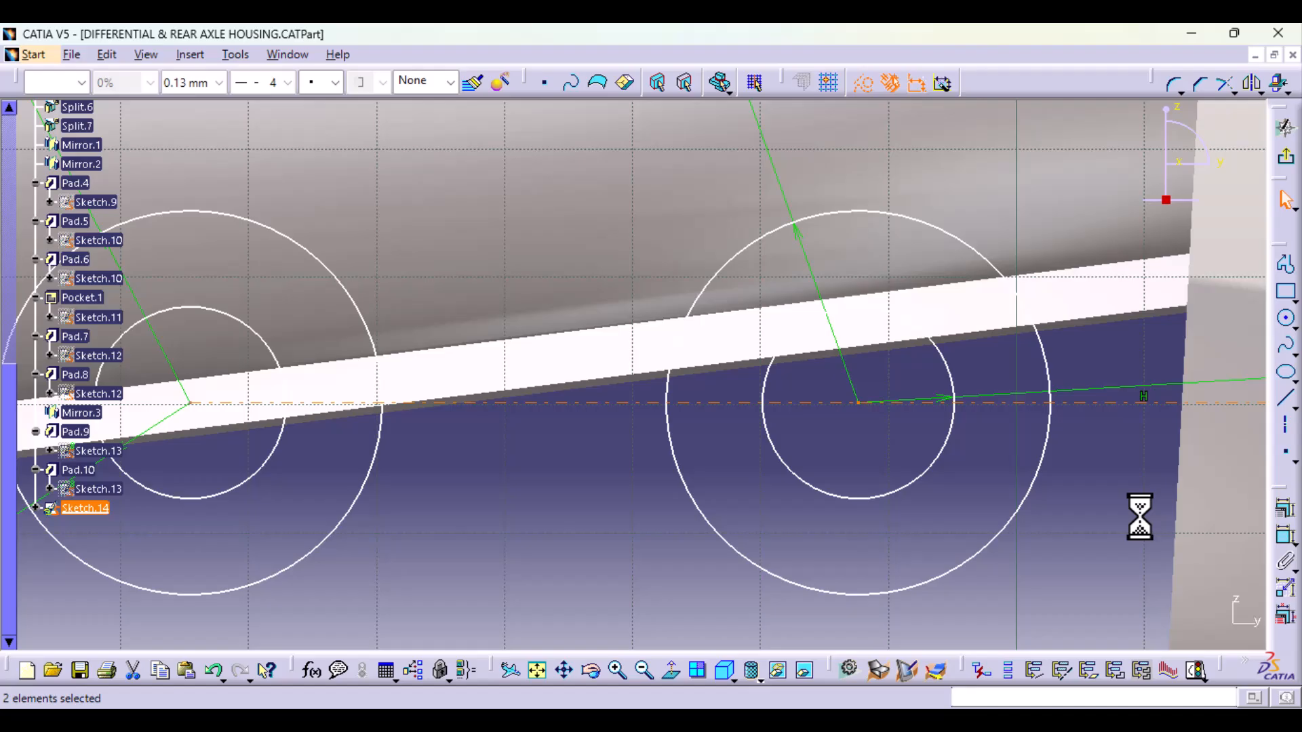
click(1282, 510)
click(1150, 335)
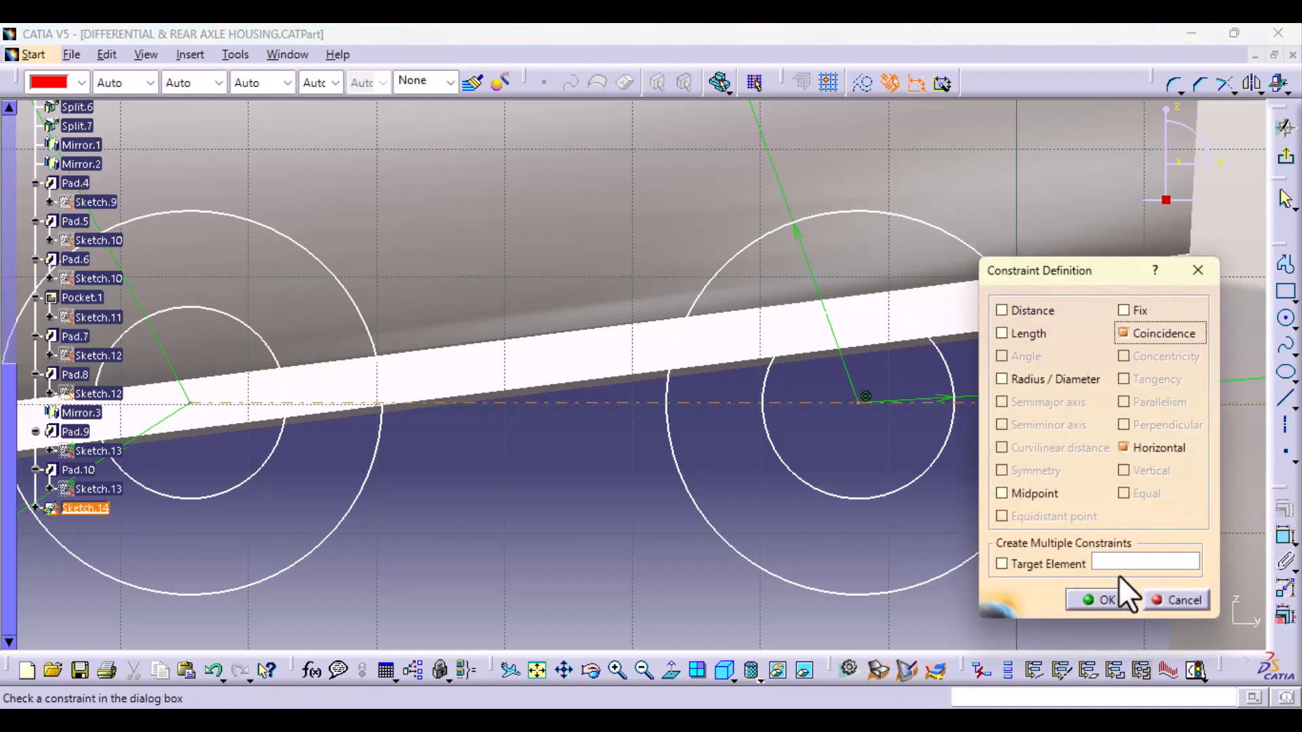
click(1099, 595)
Step: Try to constrain the inboard circles' centre point to the horizontal axis that starts at it
middle_drag(453, 517, 926, 562)
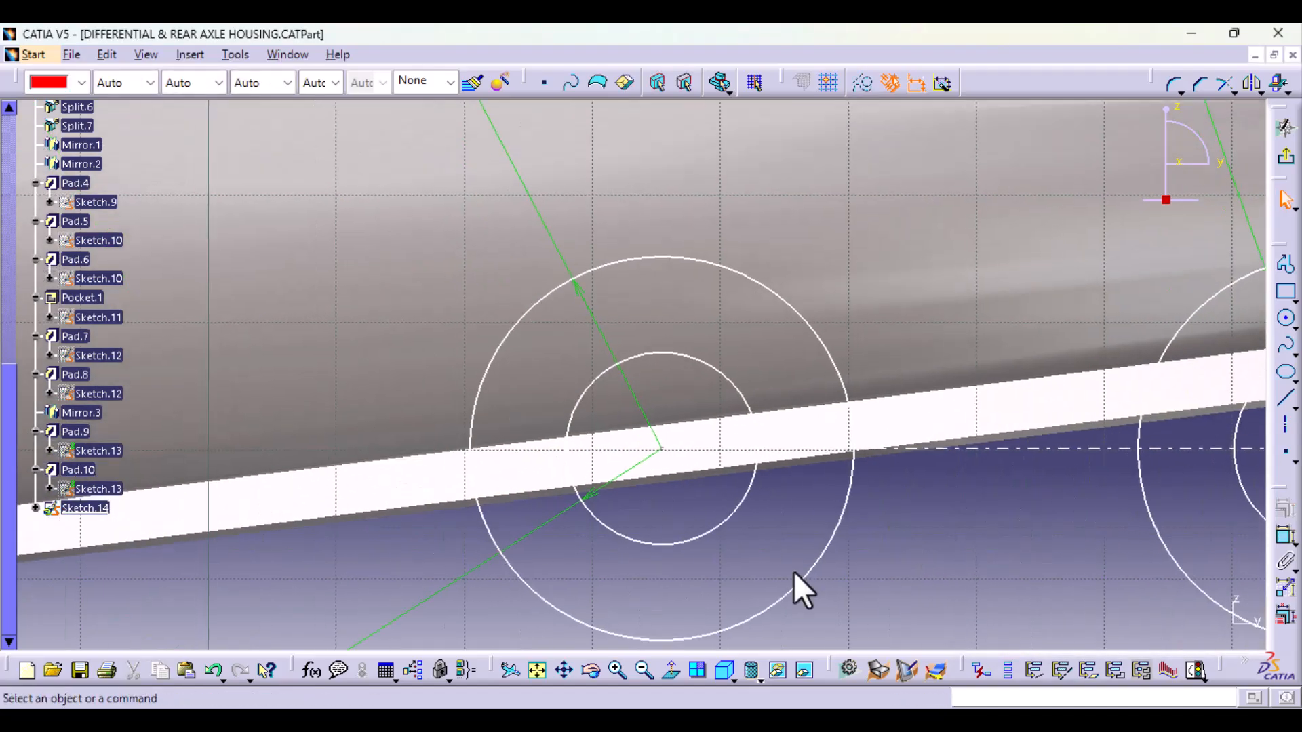
ctrl+middle_drag(556, 561, 556, 505)
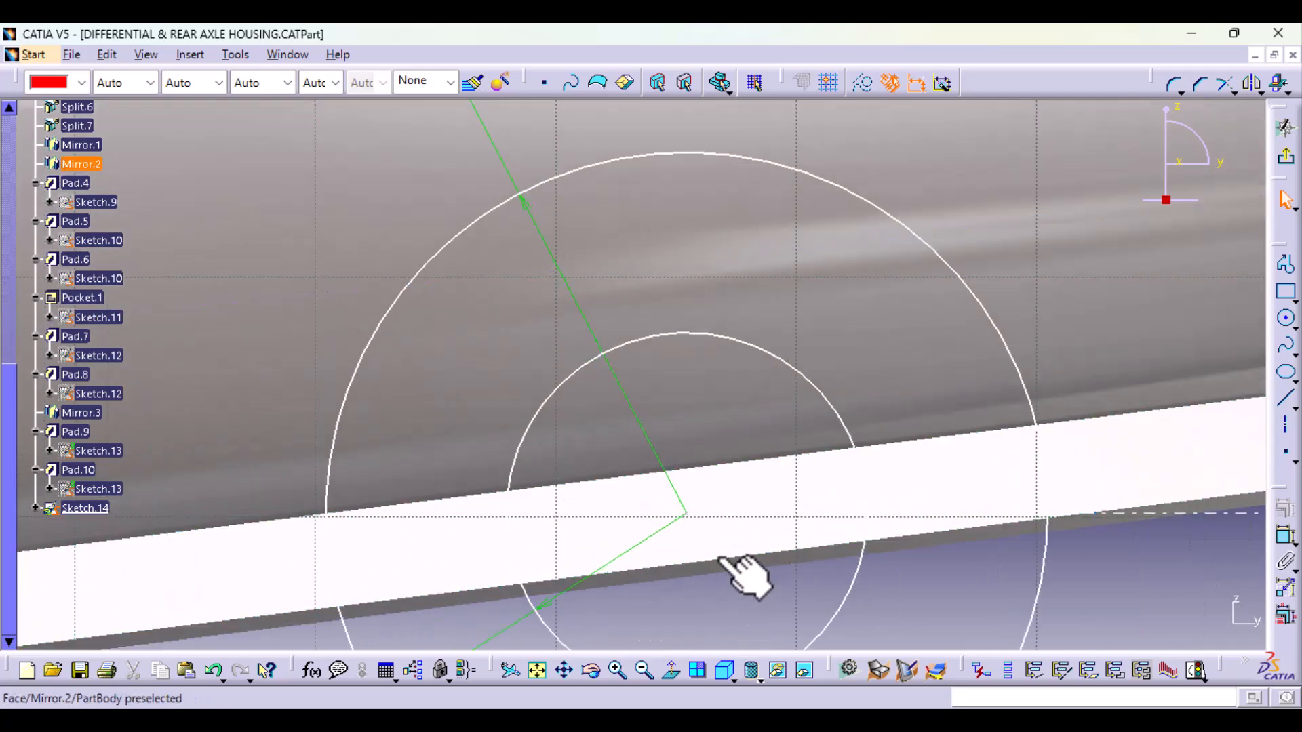
click(687, 515)
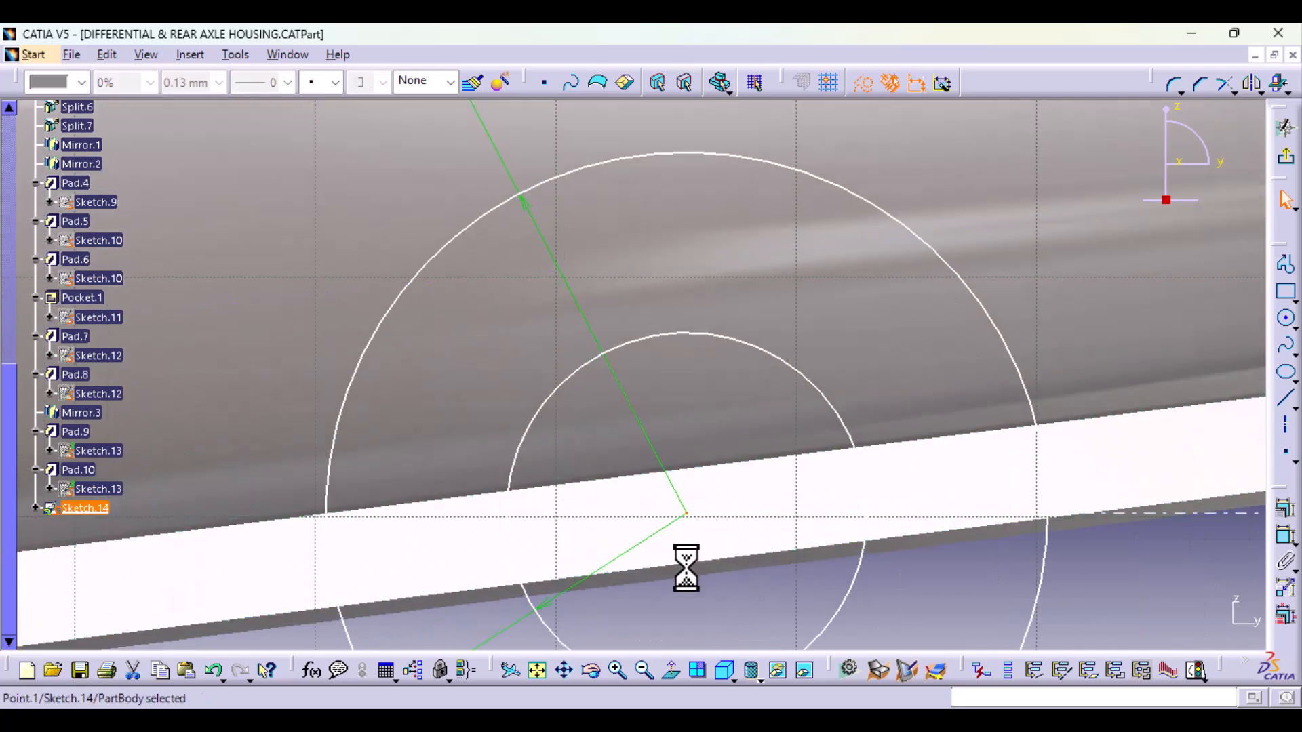
ctrl+click(1064, 519)
click(1285, 508)
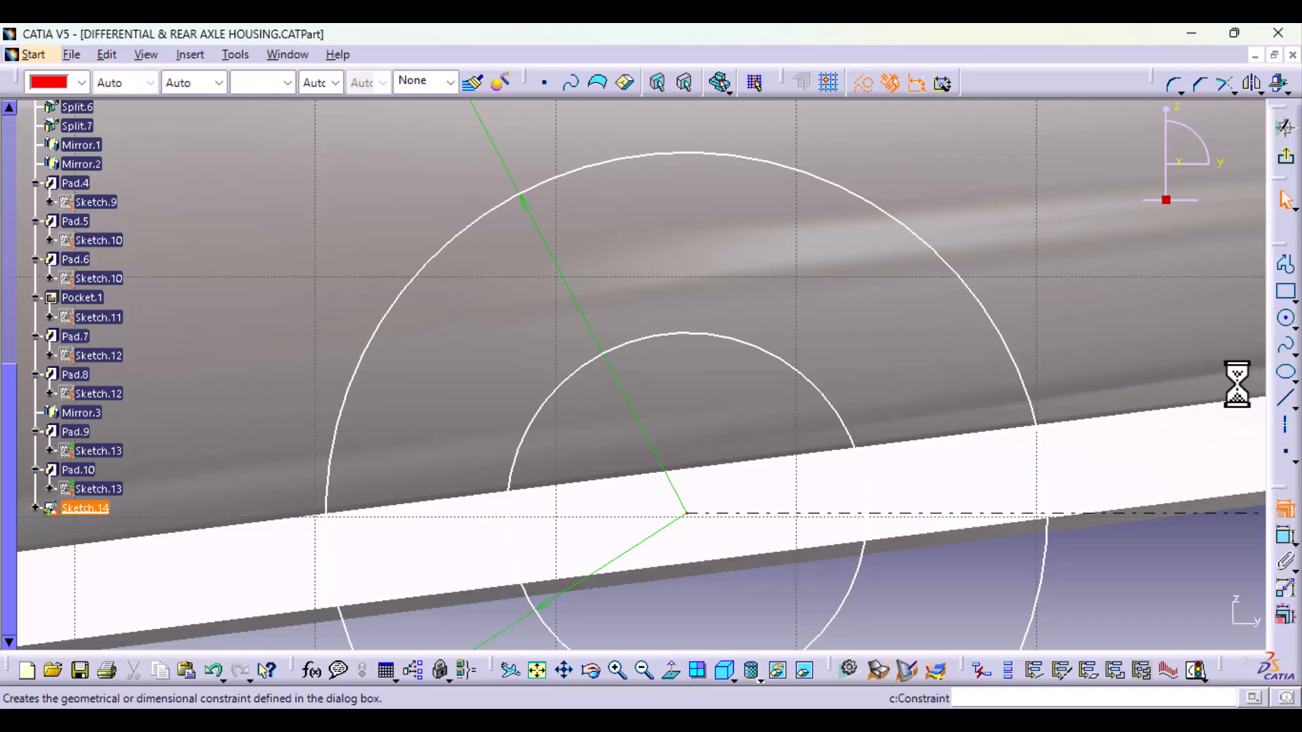
click(1110, 599)
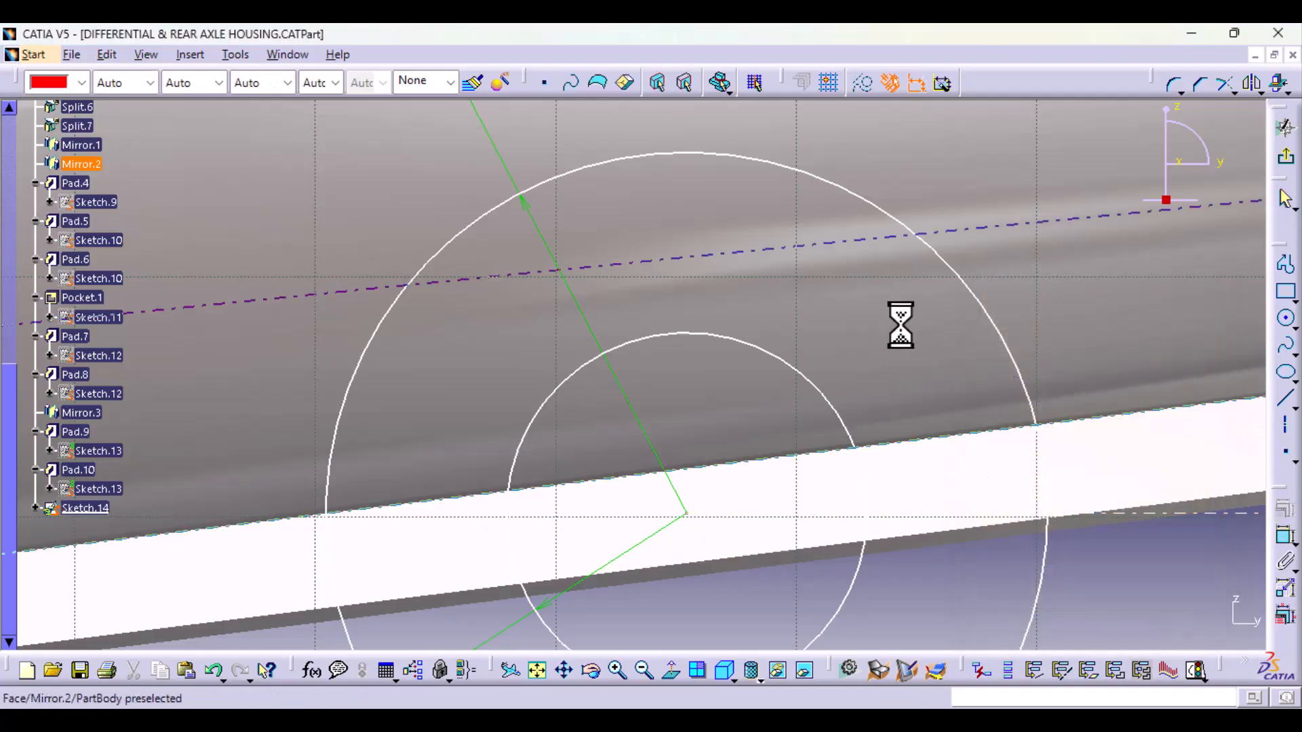
Step: Dimension the horizontal distance between the centres of the two circle pairs and set it to 50 mm
middle_drag(901, 326, 910, 573)
click(1285, 537)
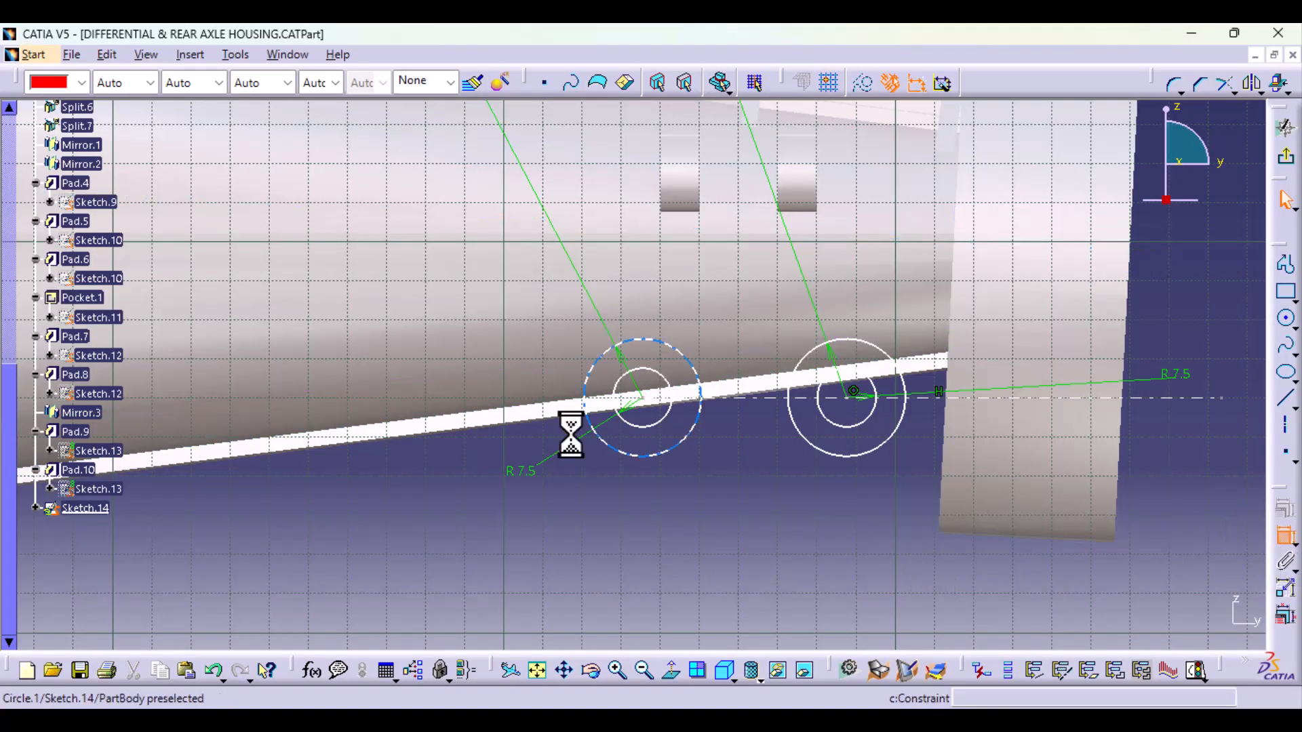
click(643, 399)
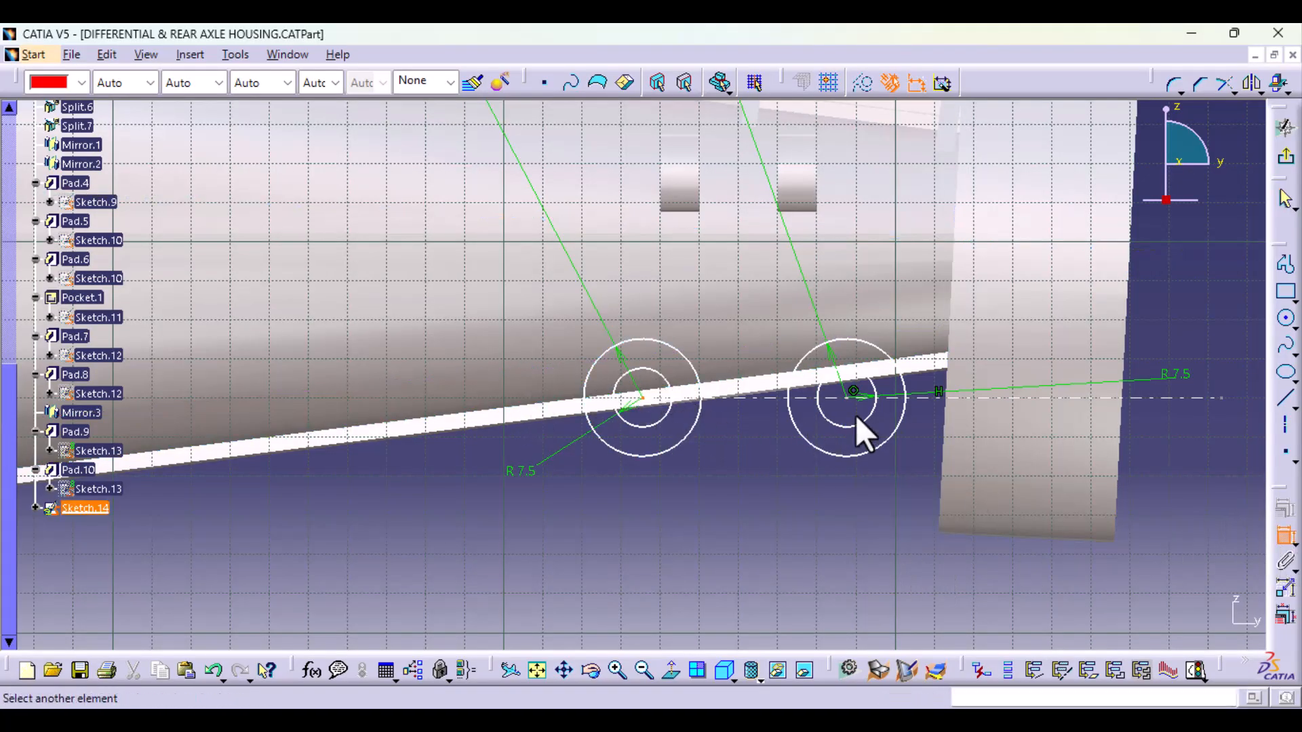
click(853, 393)
click(755, 530)
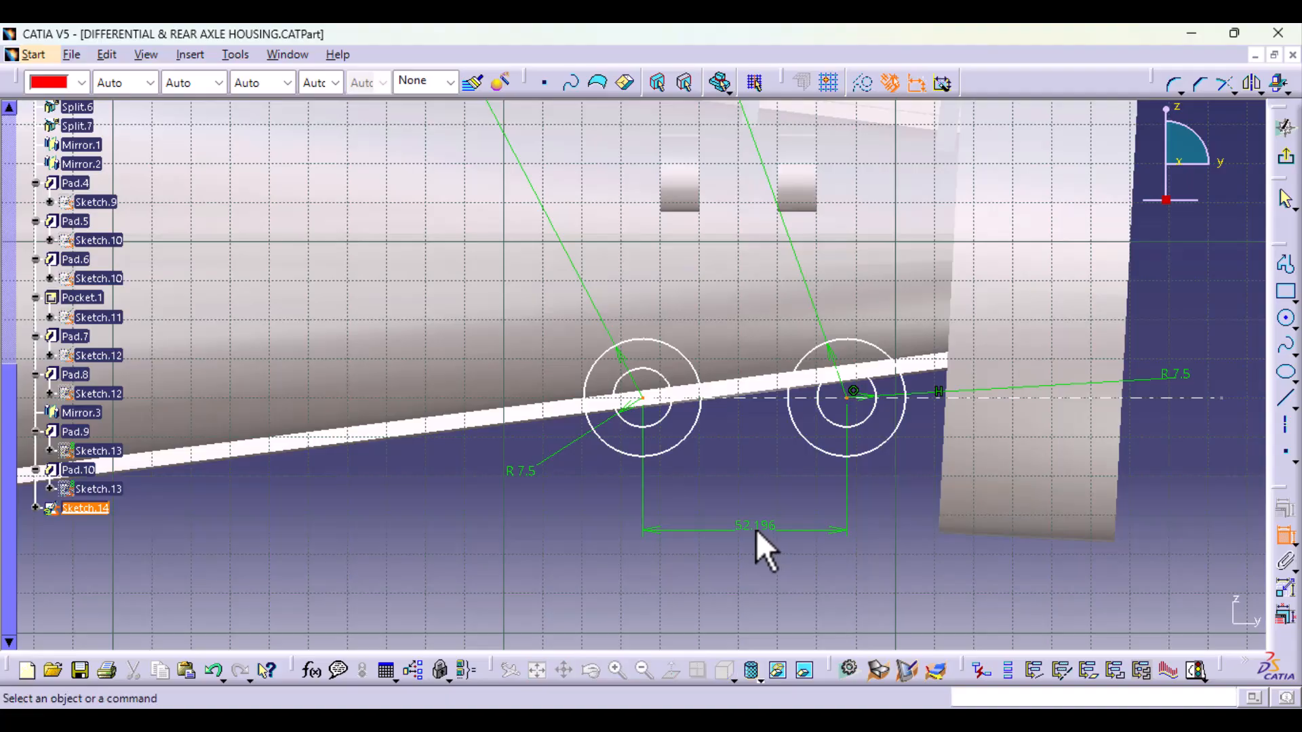
double_click(756, 529)
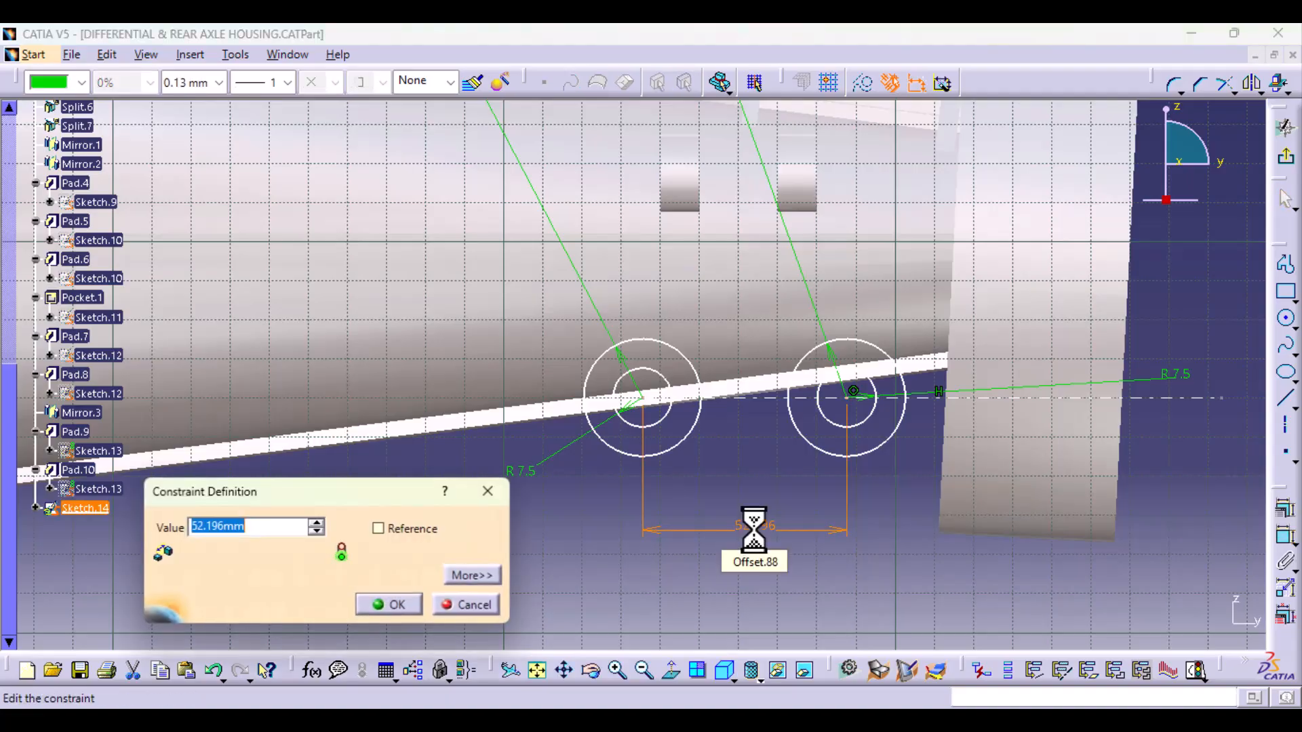
key(Return)
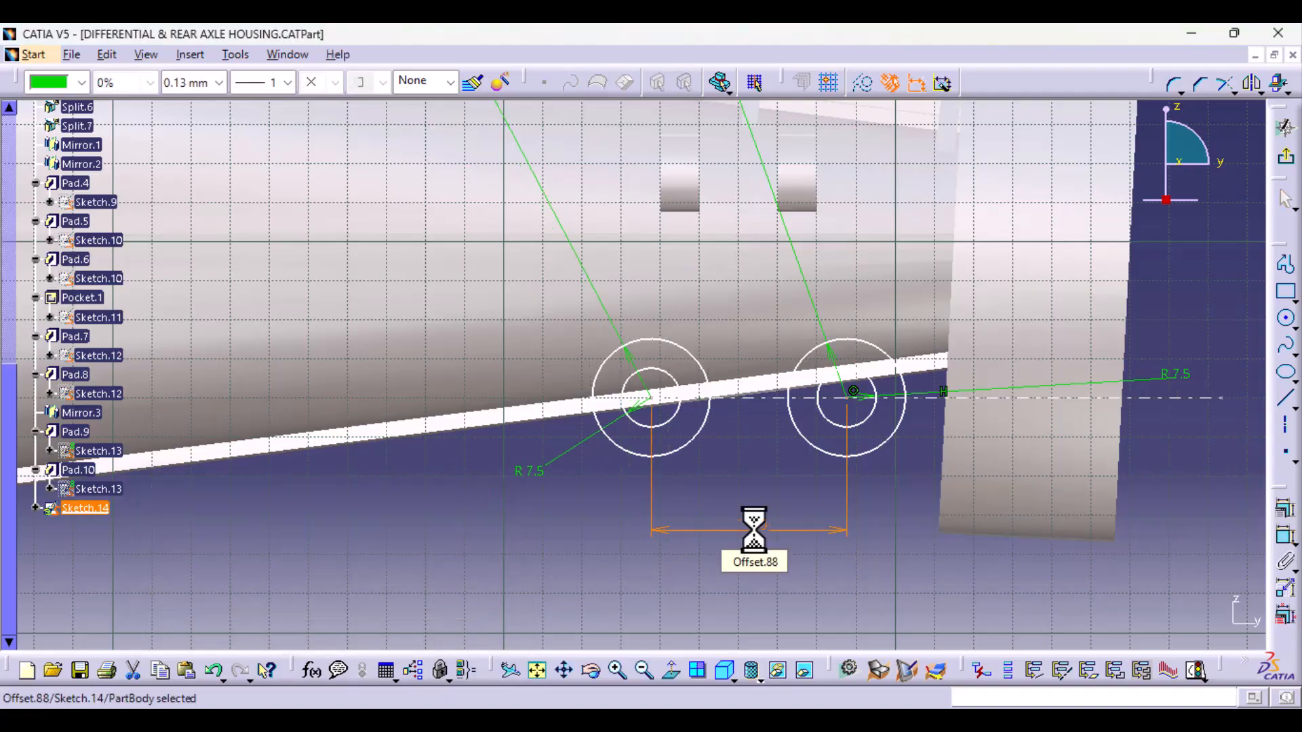
click(901, 547)
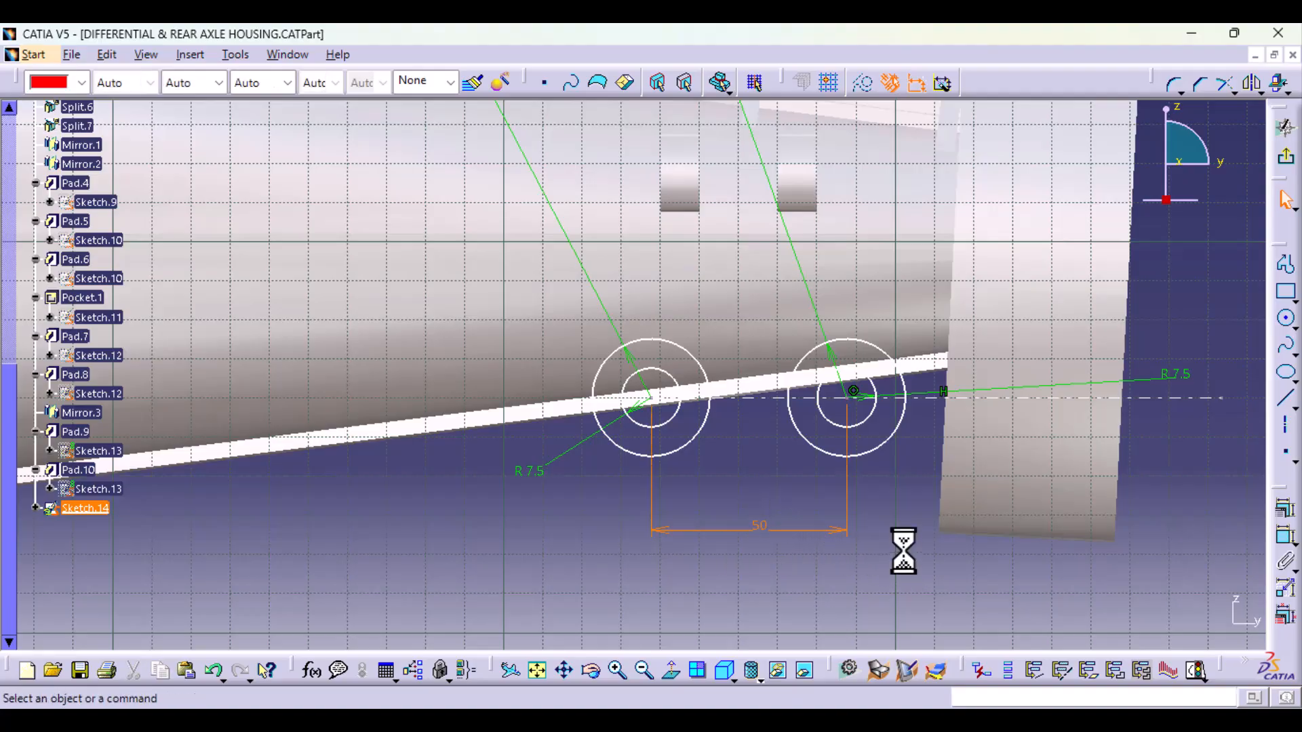
Step: Switch to the axle reference photo in the image viewer and examine the two bolted mounts beside the axle tube
mouse_move(900, 721)
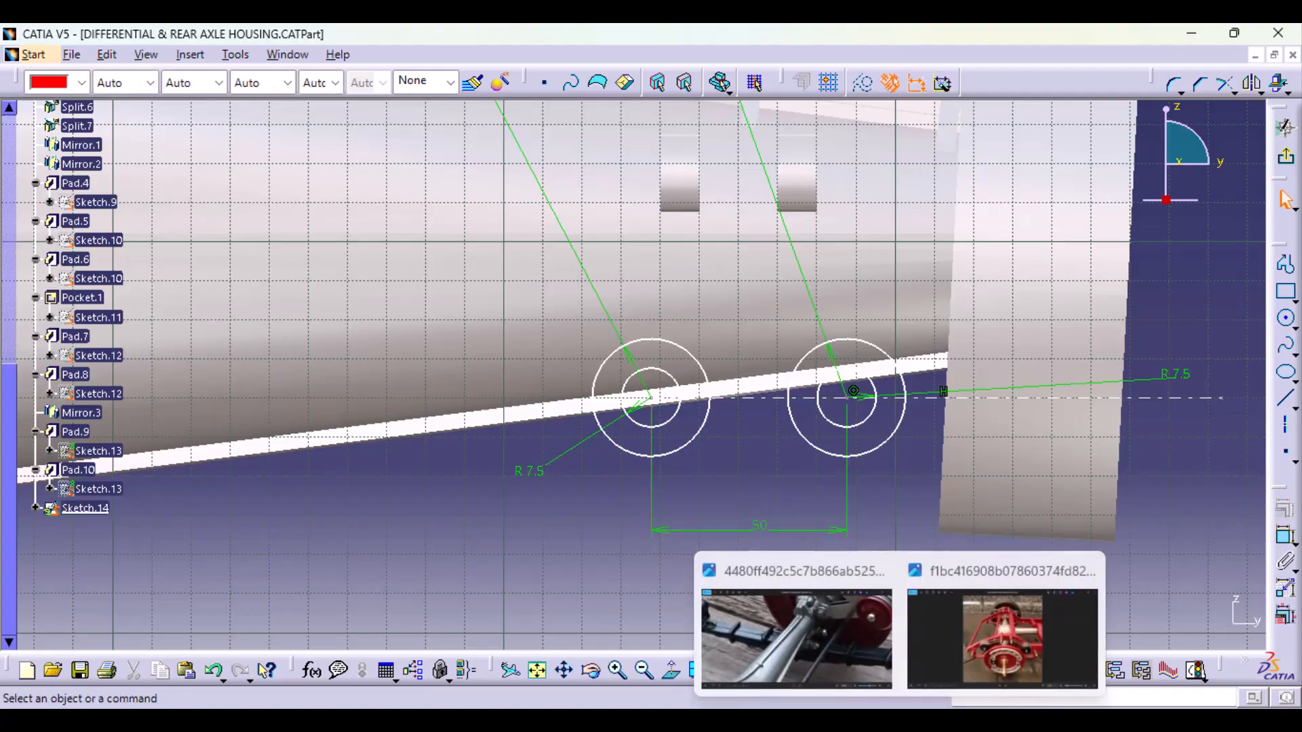
click(841, 645)
scroll(832, 350, down, 3)
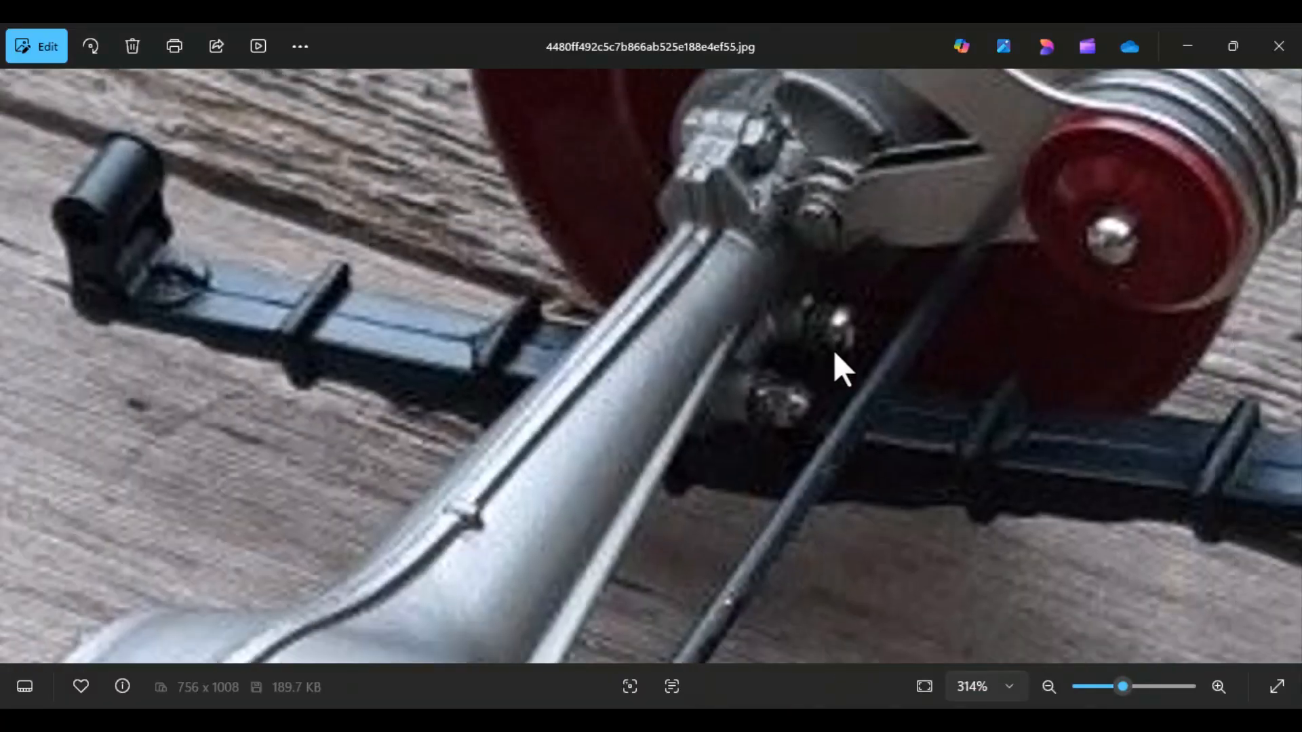
scroll(850, 507, up, 2)
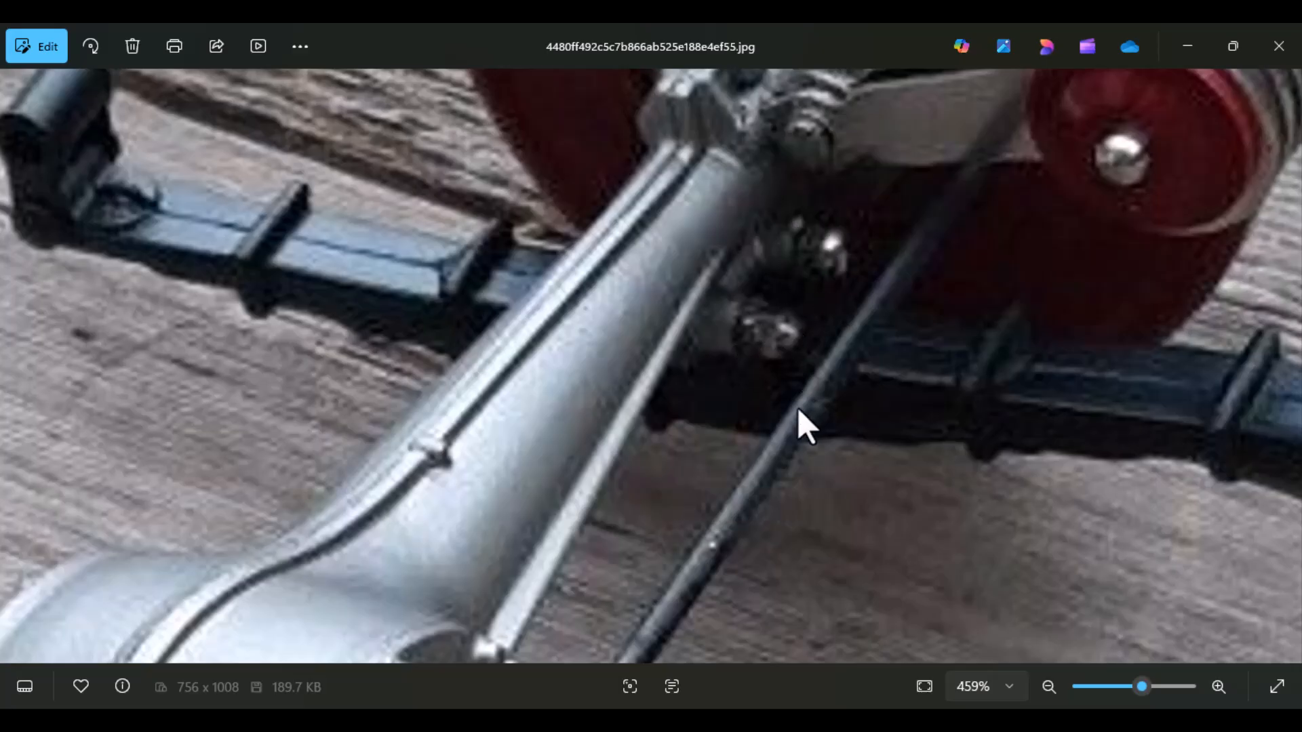
scroll(762, 400, down, 4)
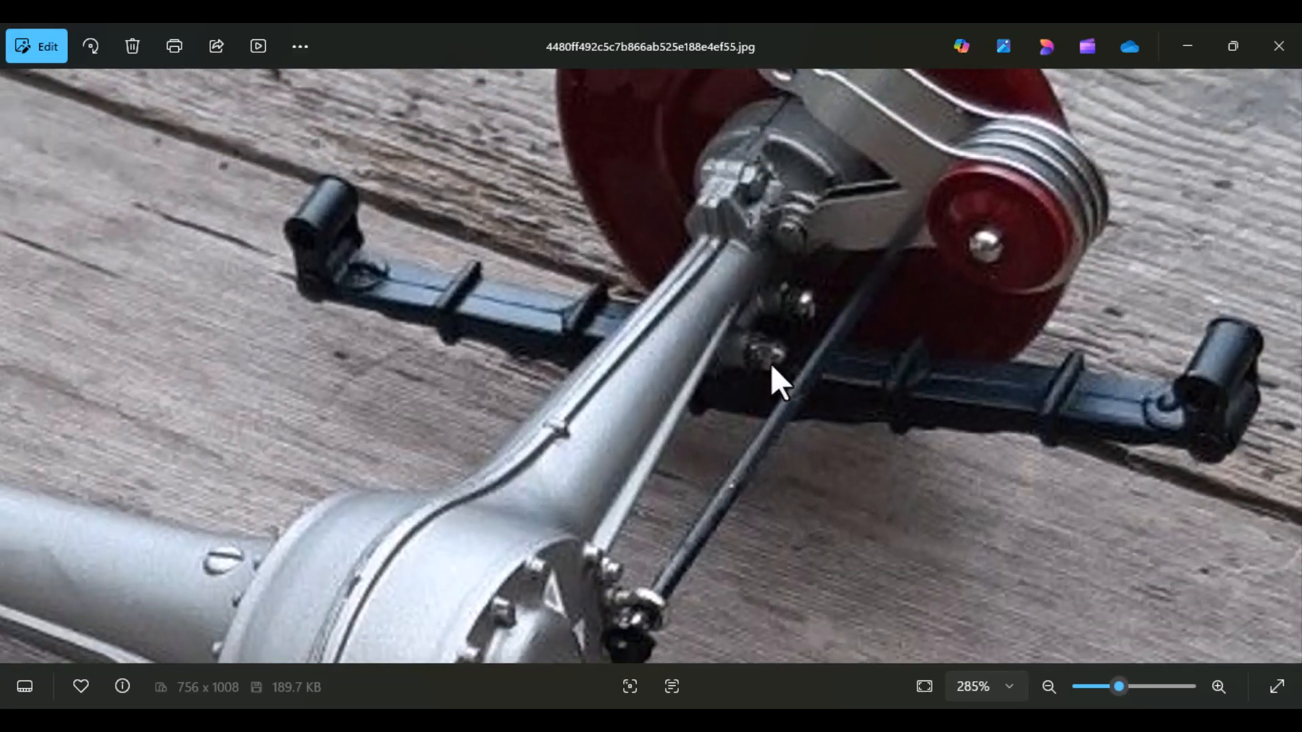